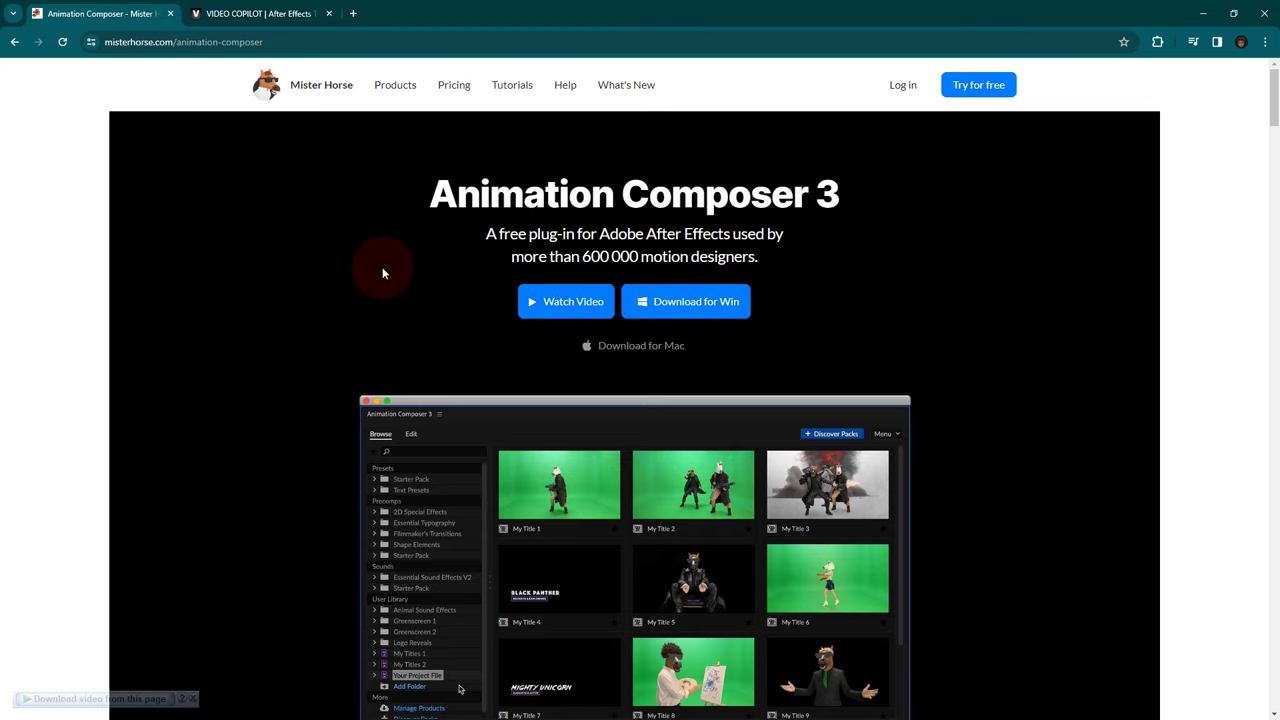
- View the Windows and Apple downloads for FX Console V1.0.5 on the Video Copilot page and switch to After Effects
left_click(255, 13)
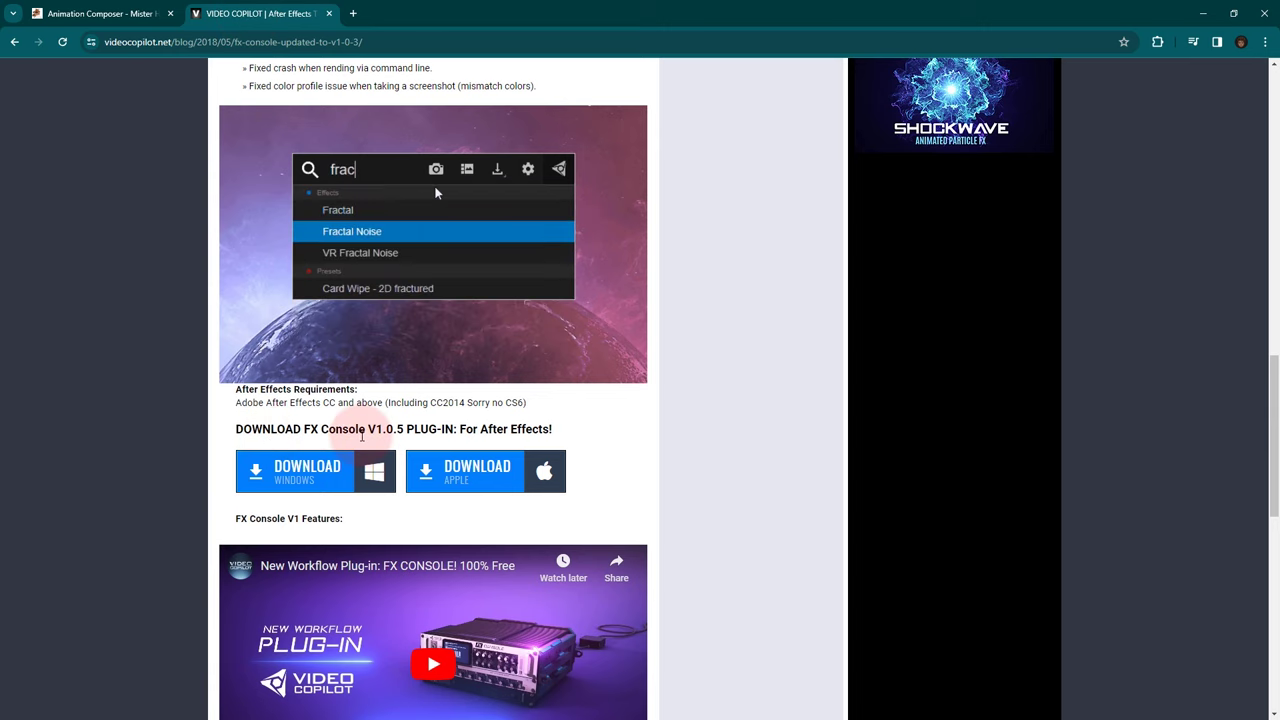
scroll(357, 409, "up", 1)
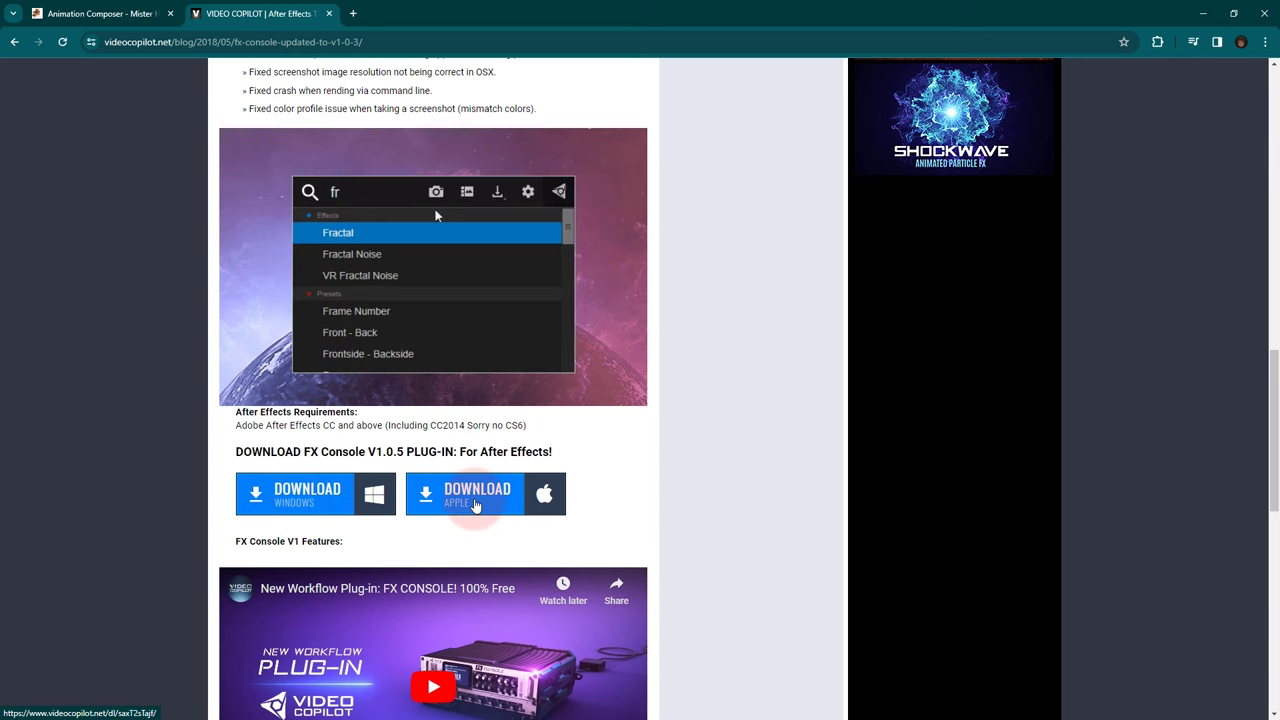
left_click(1204, 21)
- Start a new composition named Volkswagen with a duration of 0:00:30:00
left_click(490, 243)
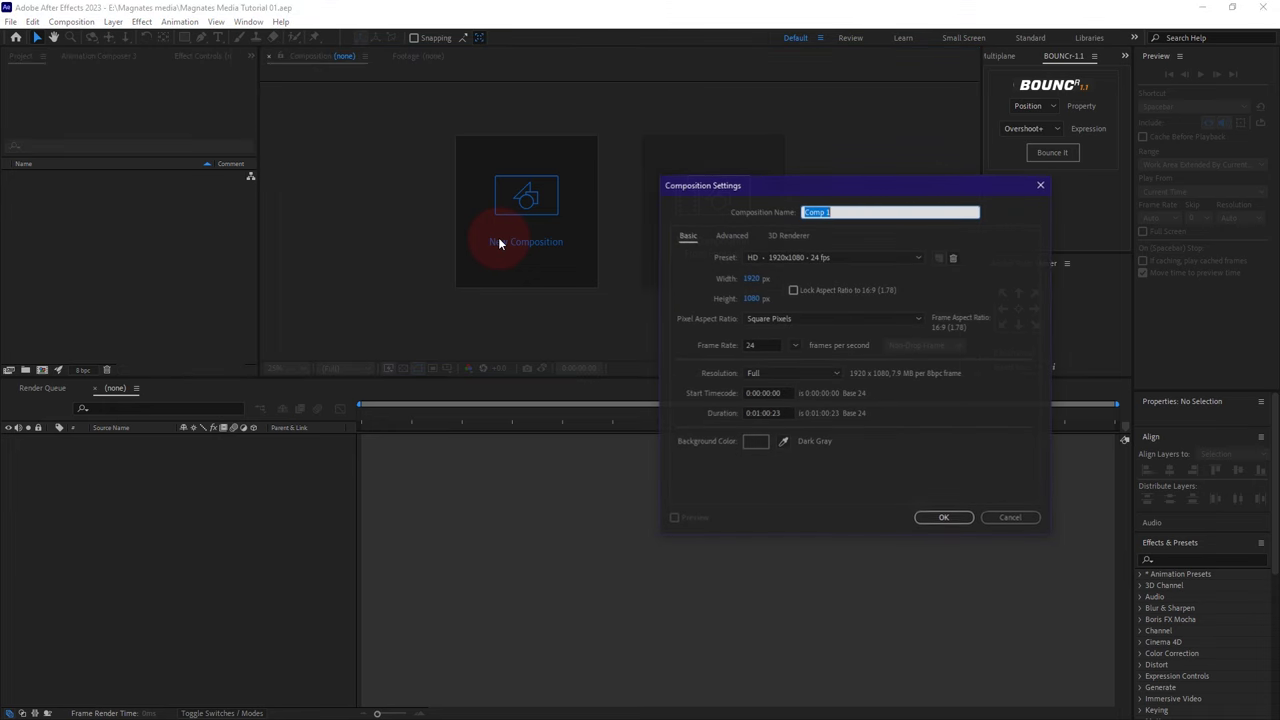
left_click(836, 216)
type("Vo")
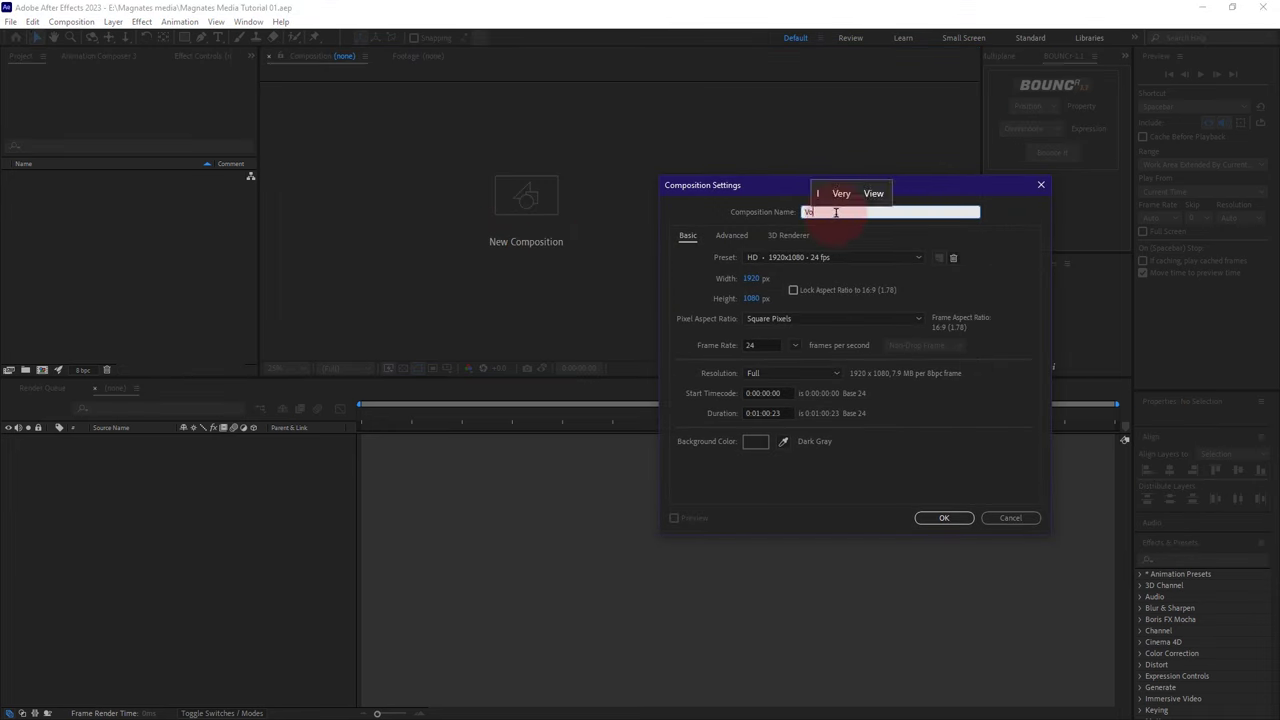
type("lkswagen")
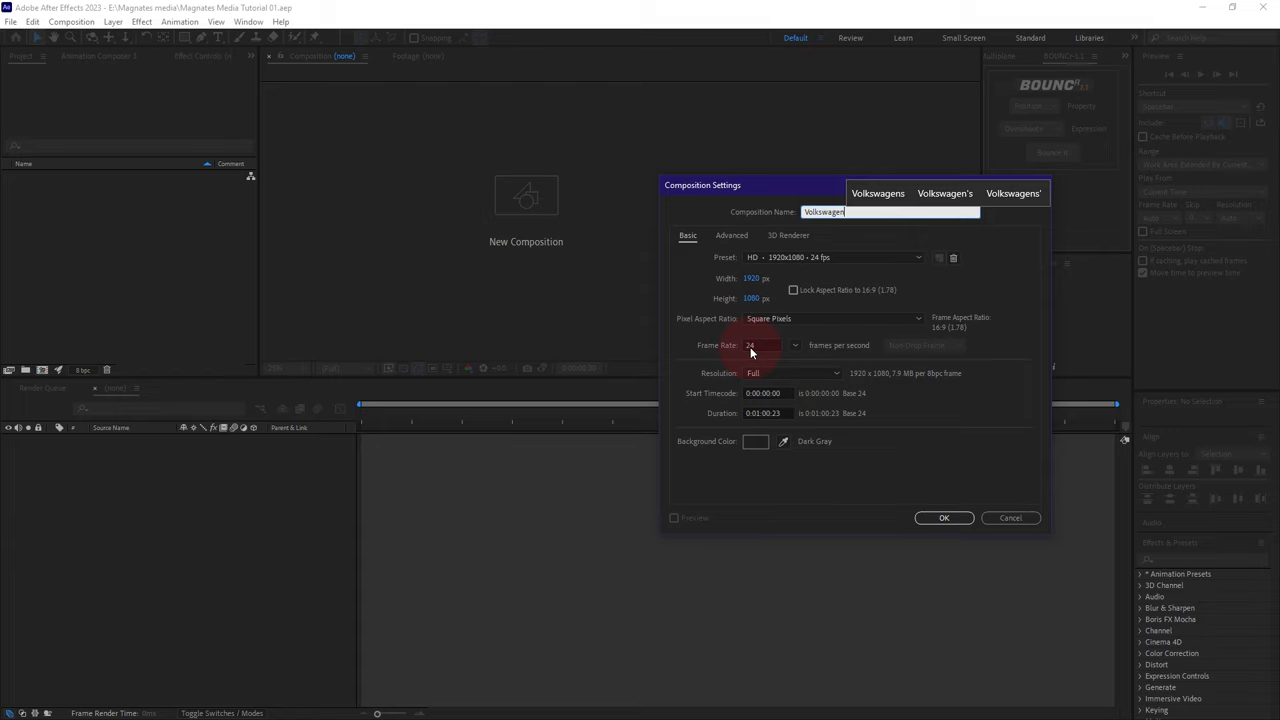
left_click(768, 413)
type("3000")
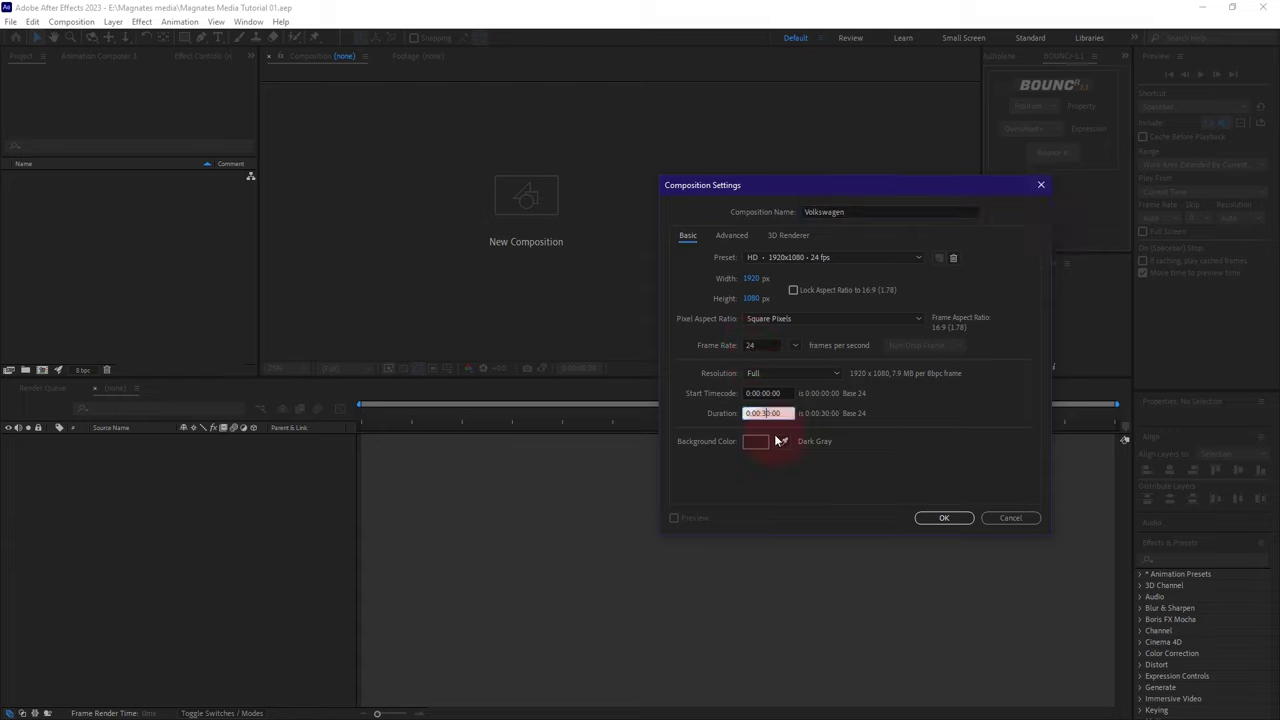
left_click(903, 448)
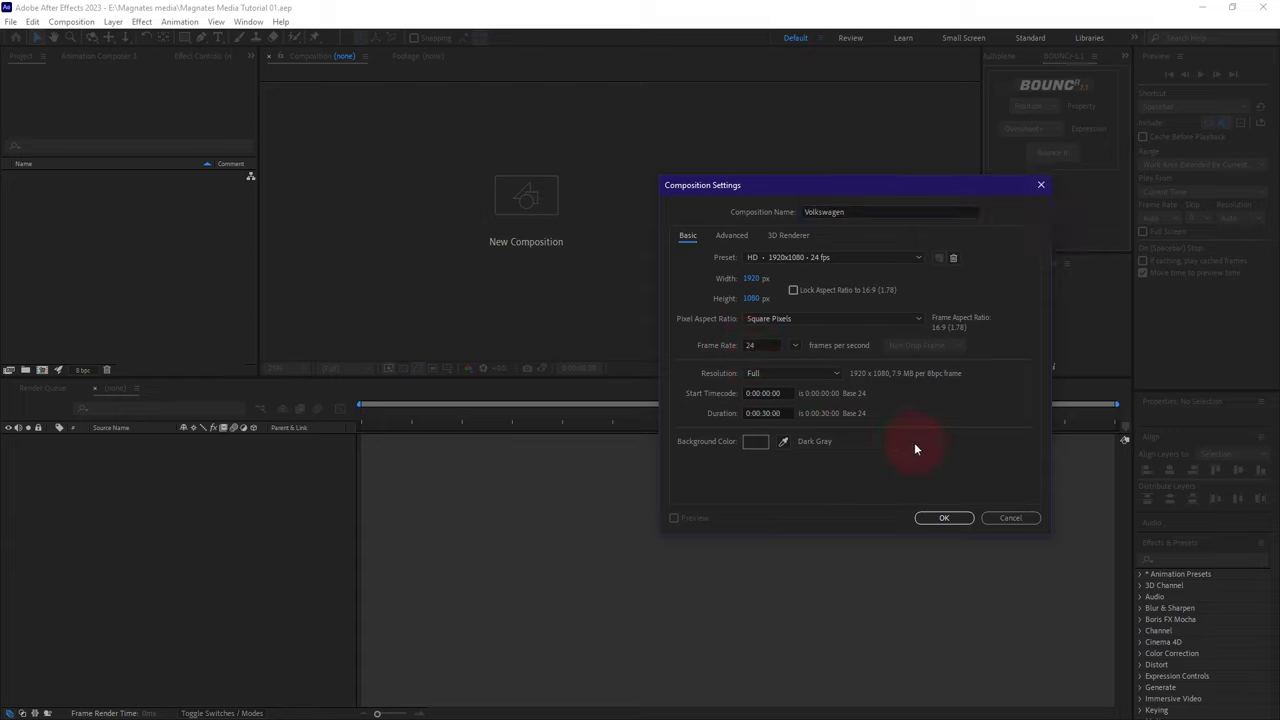
- Set the new composition's background color to black and create the composition
left_click(755, 443)
left_click_drag(915, 468, 861, 518)
left_click(1160, 321)
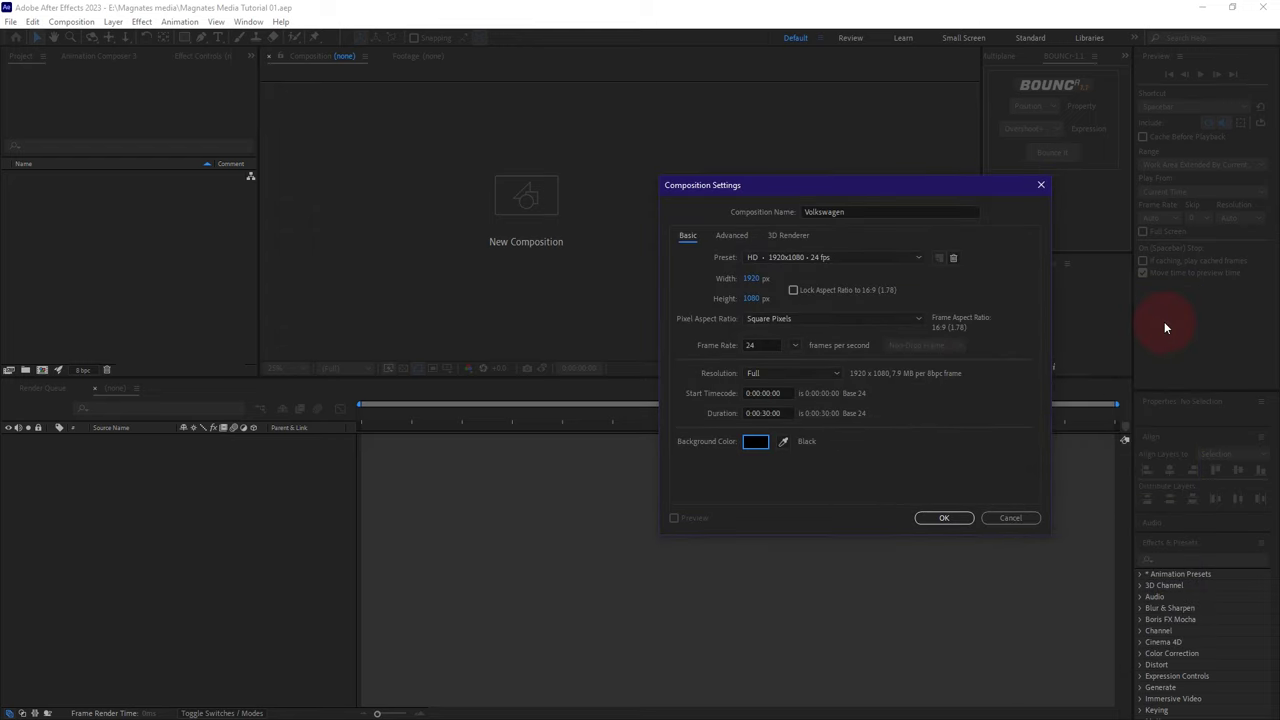
left_click(943, 519)
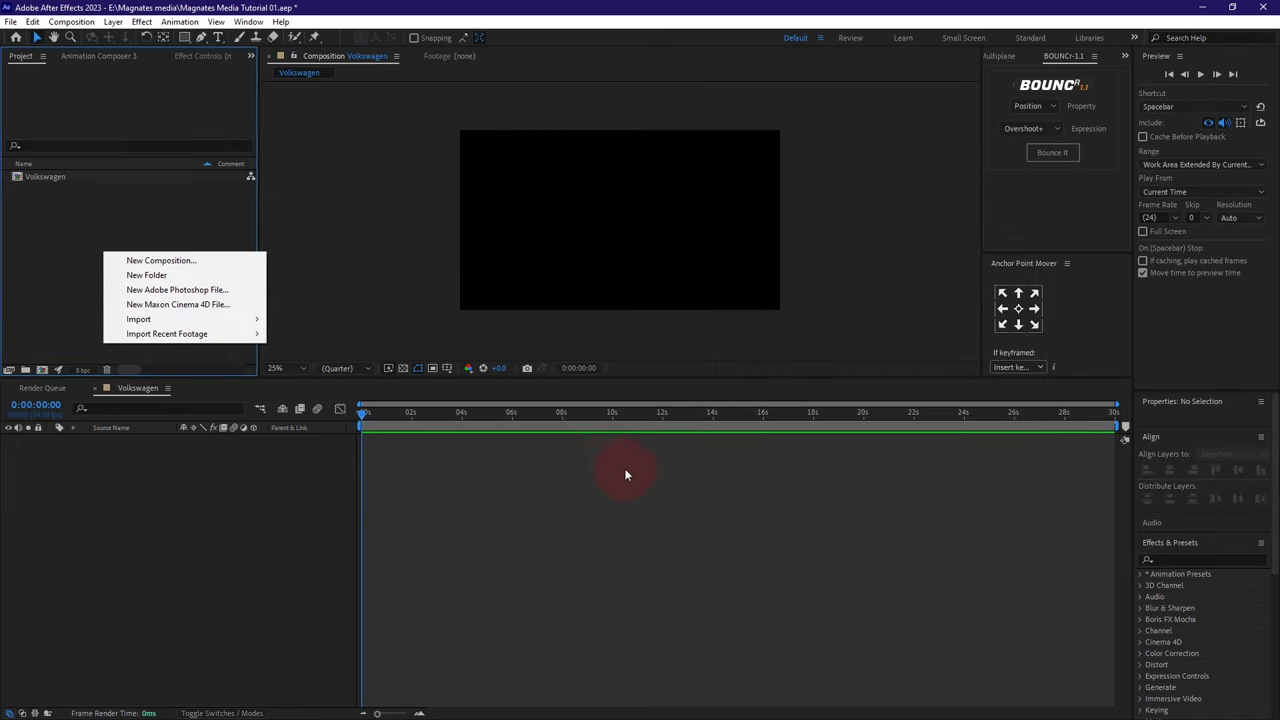
- Create a project folder named Assets
right_click(86, 230)
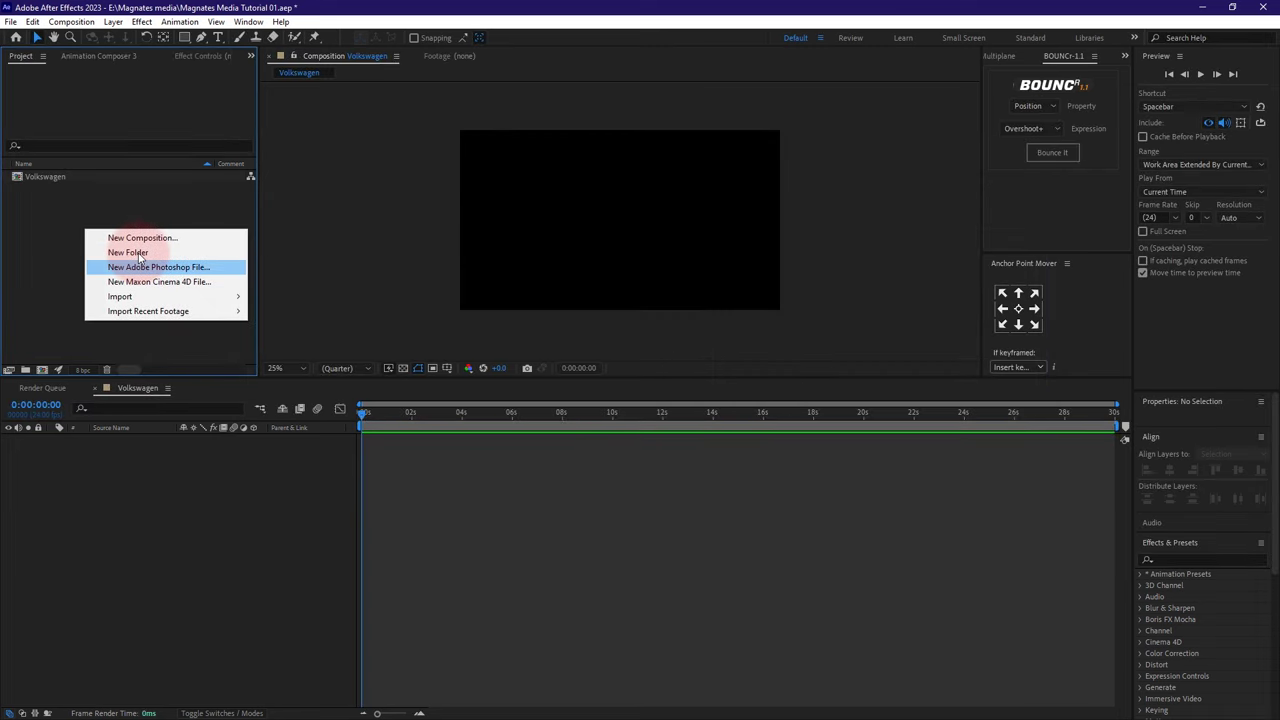
left_click(125, 251)
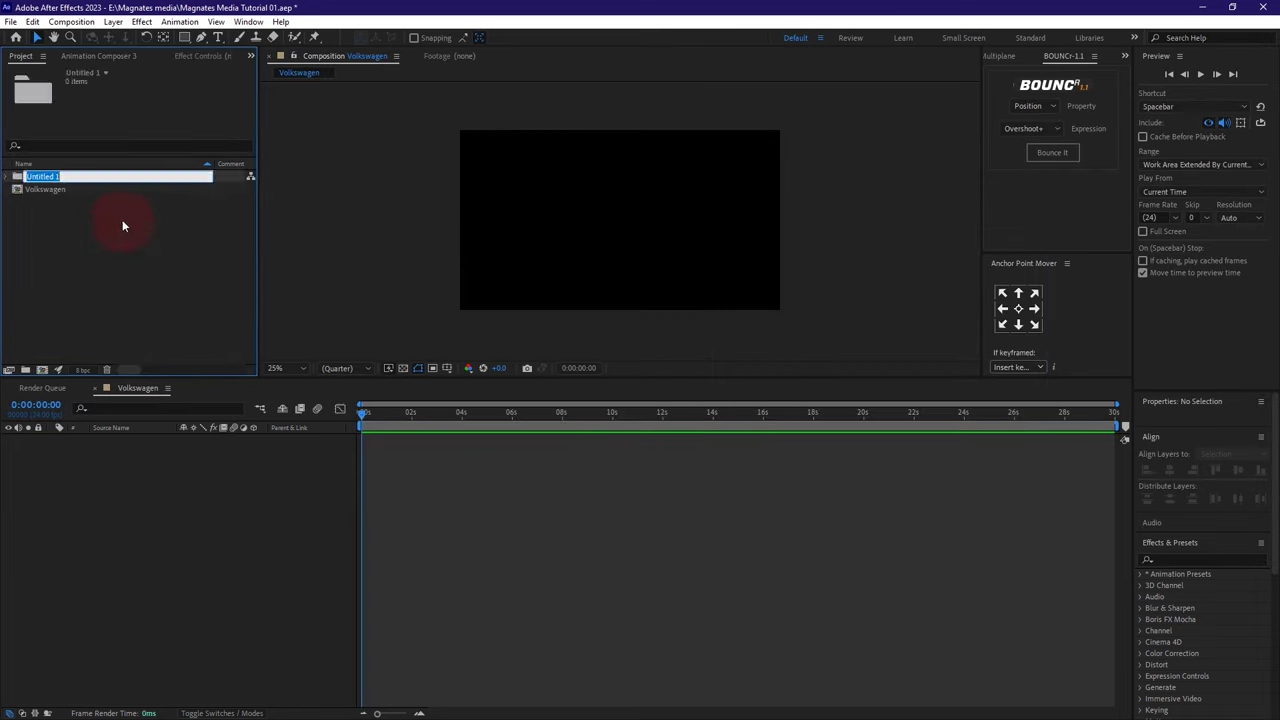
type("Assets")
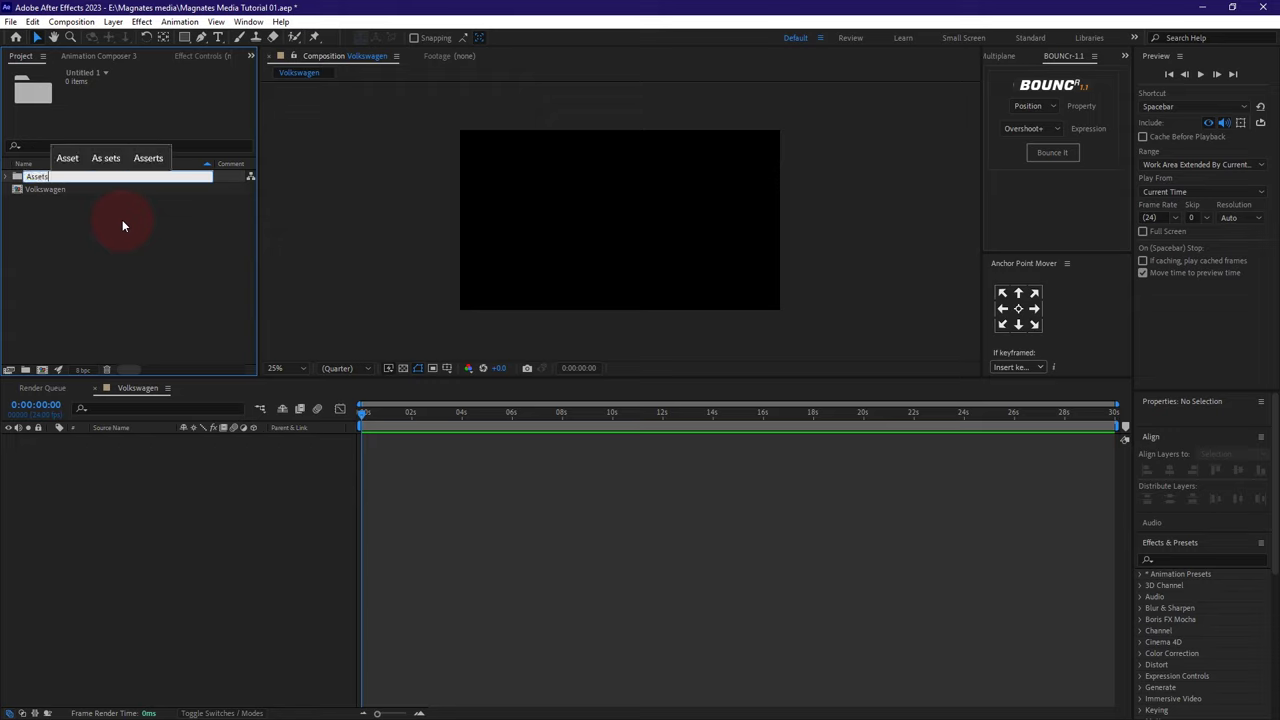
key("Return")
- Create a second project folder named Precomps and move the Volkswagen composition into it
right_click(118, 246)
left_click(174, 269)
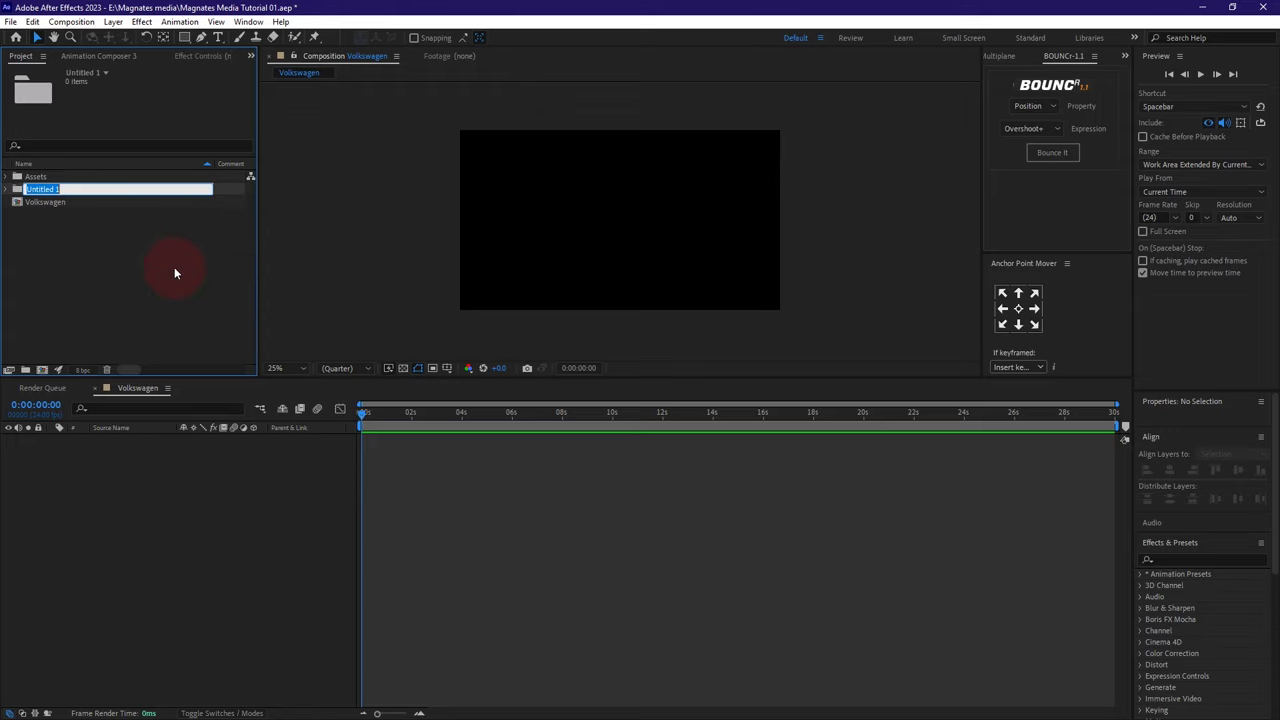
type("Precomps")
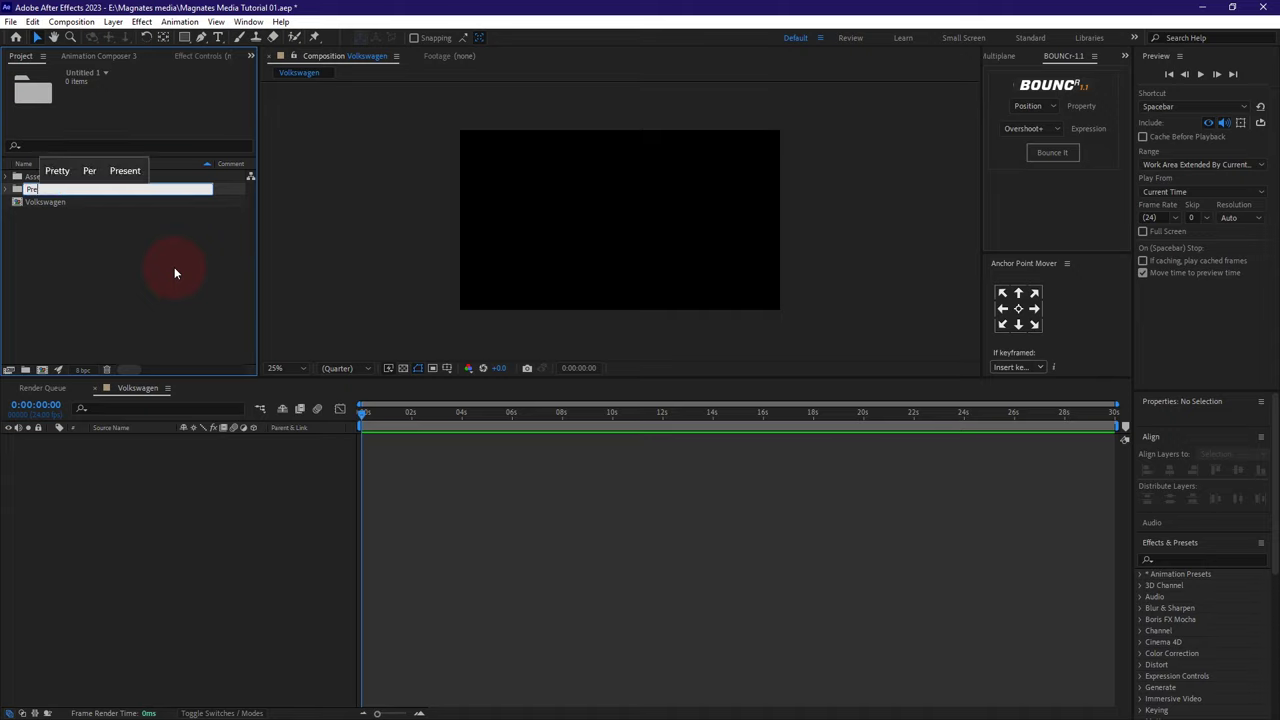
key("Return")
left_click_drag(40, 201, 30, 189)
left_click(6, 189)
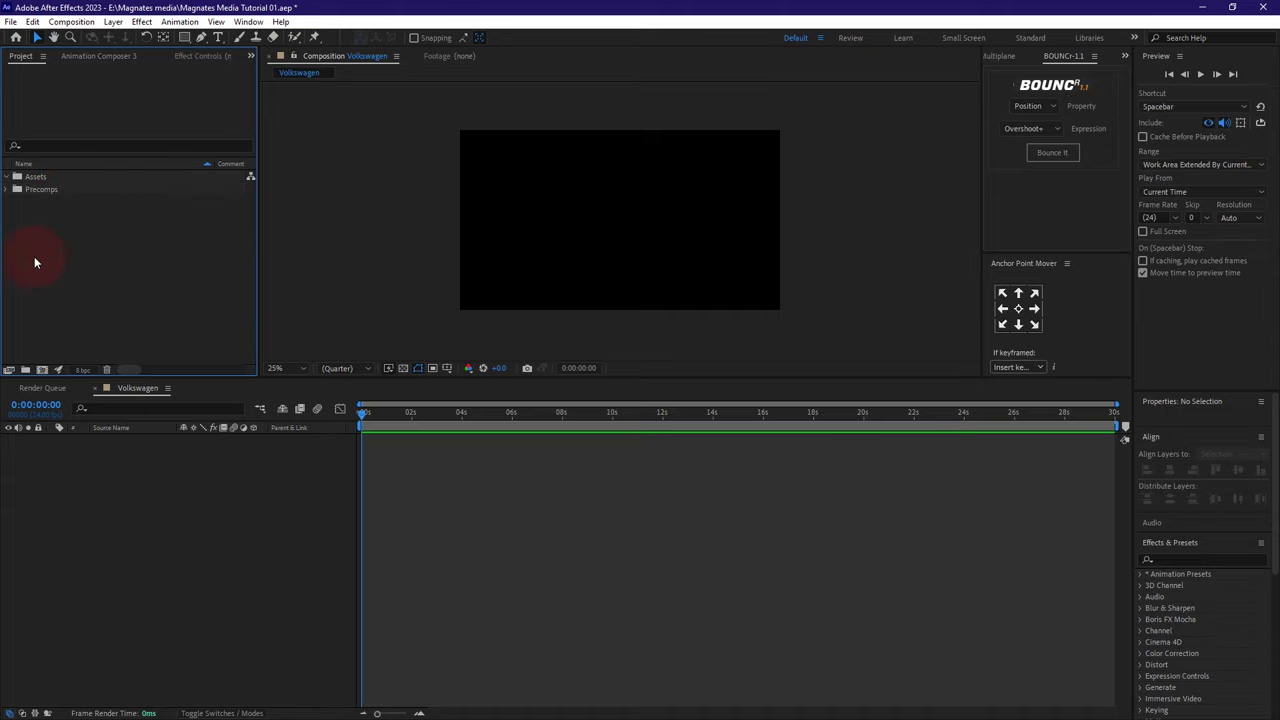
- Import all files from the desktop ASSETS folder as footage, move them into the Assets project folder and collapse it
right_click(118, 244)
mouse_move(200, 311)
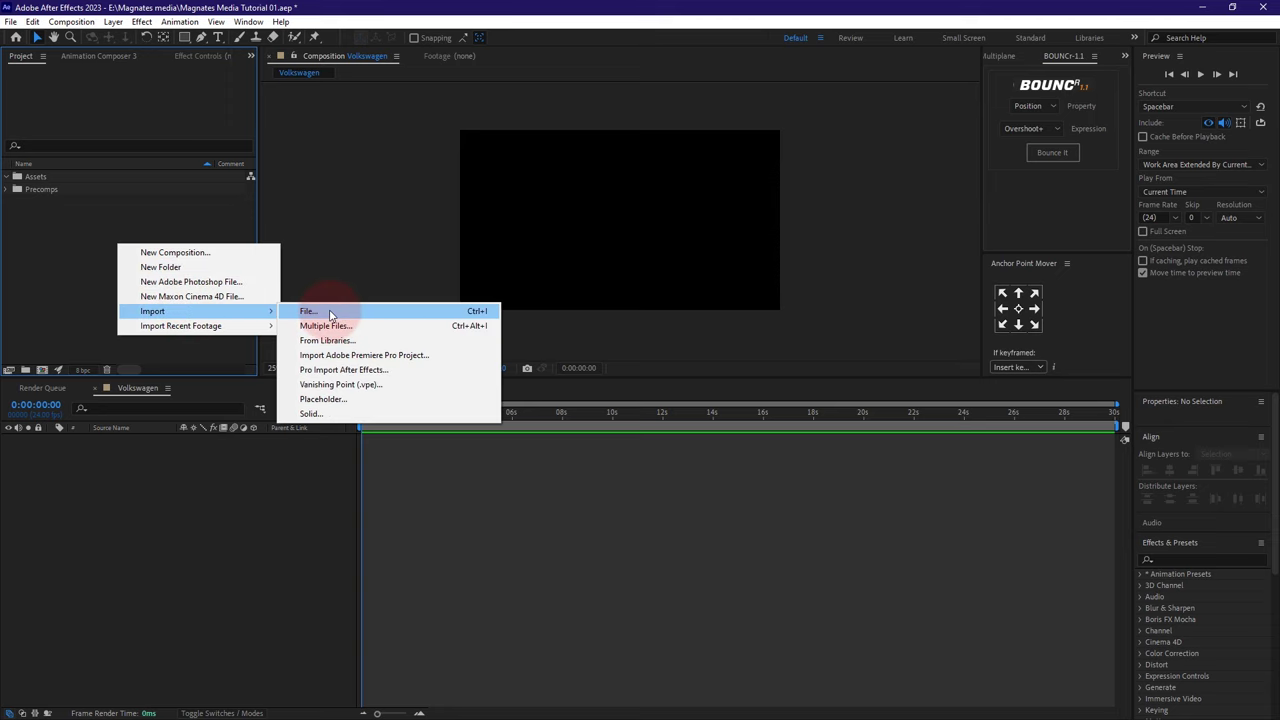
left_click(331, 313)
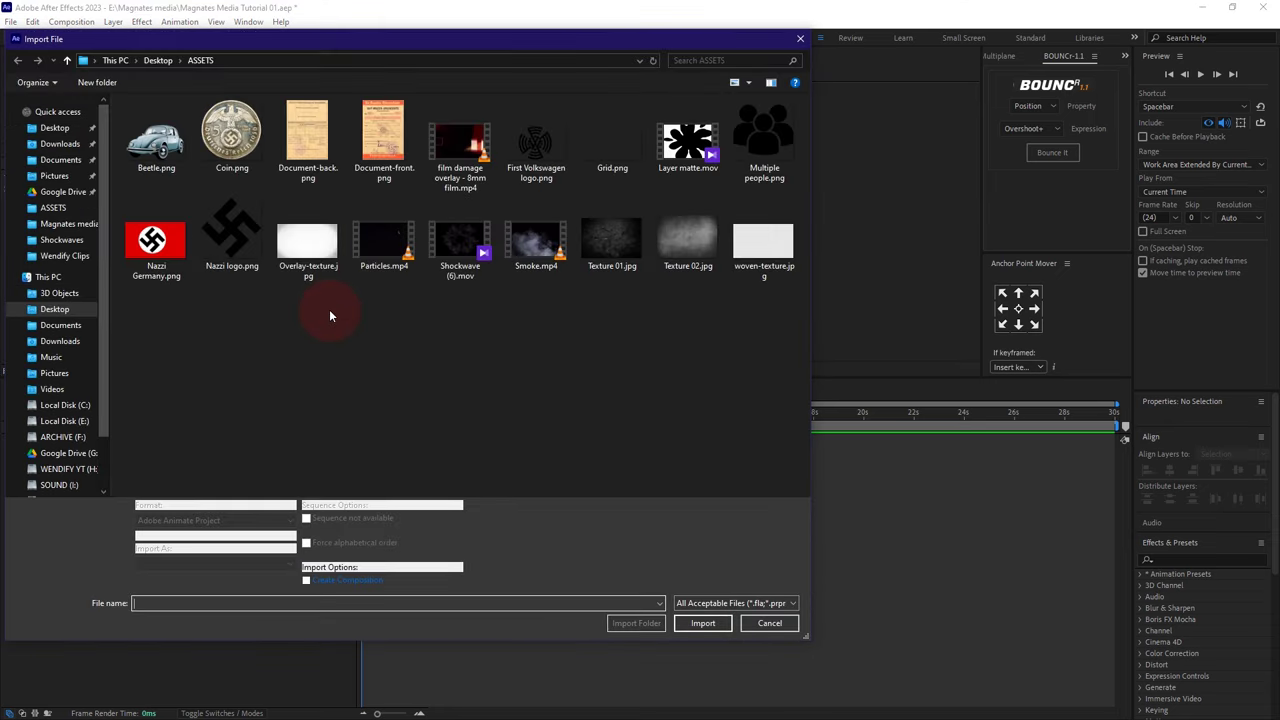
left_click_drag(776, 328, 156, 110)
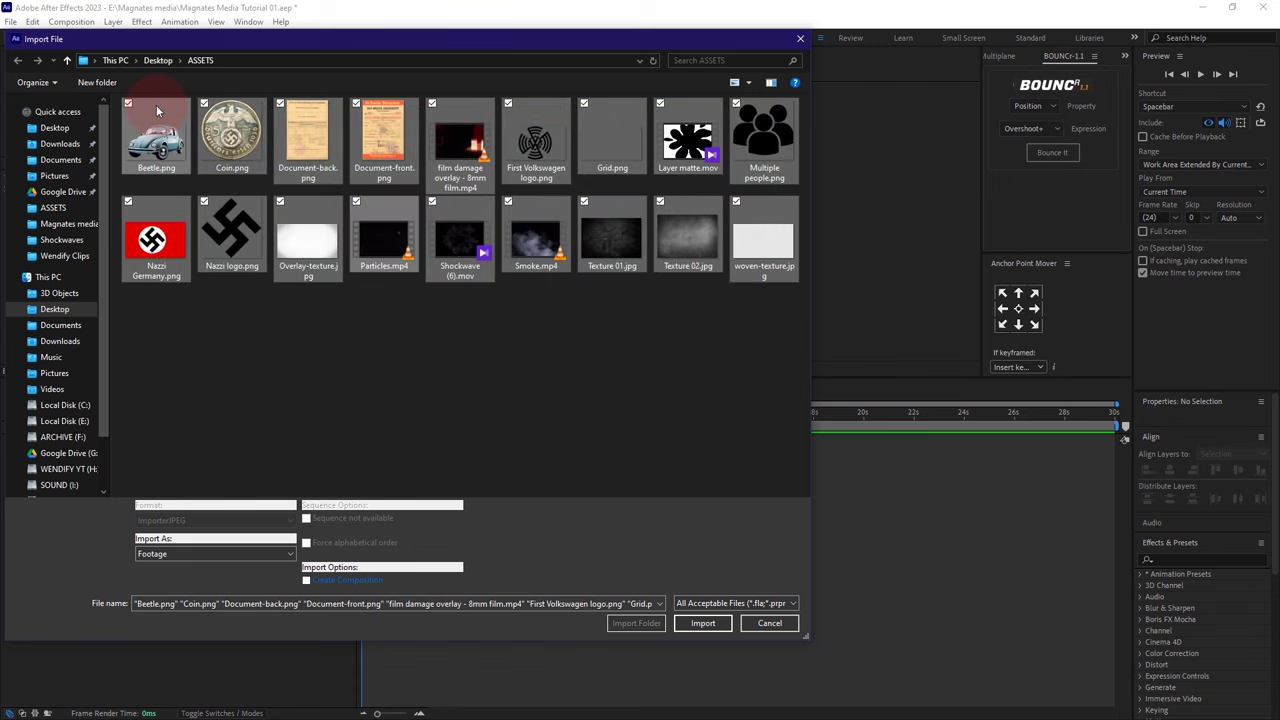
left_click(703, 623)
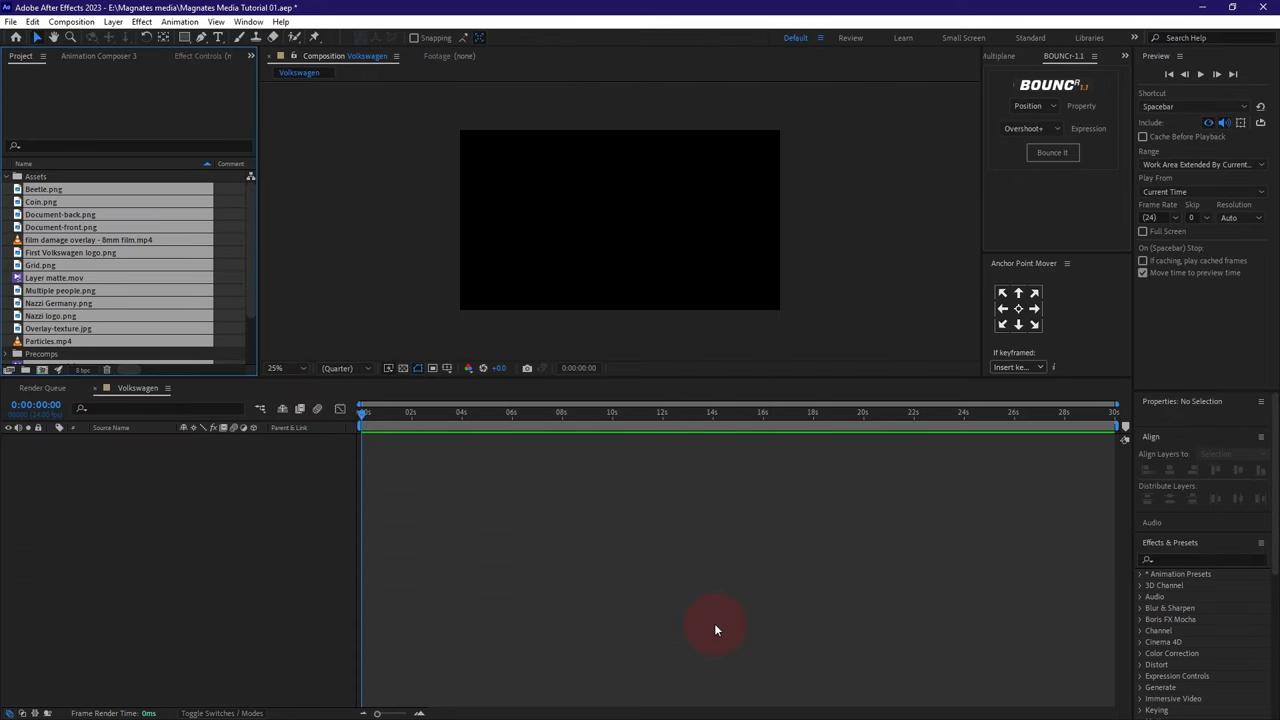
left_click_drag(43, 189, 38, 176)
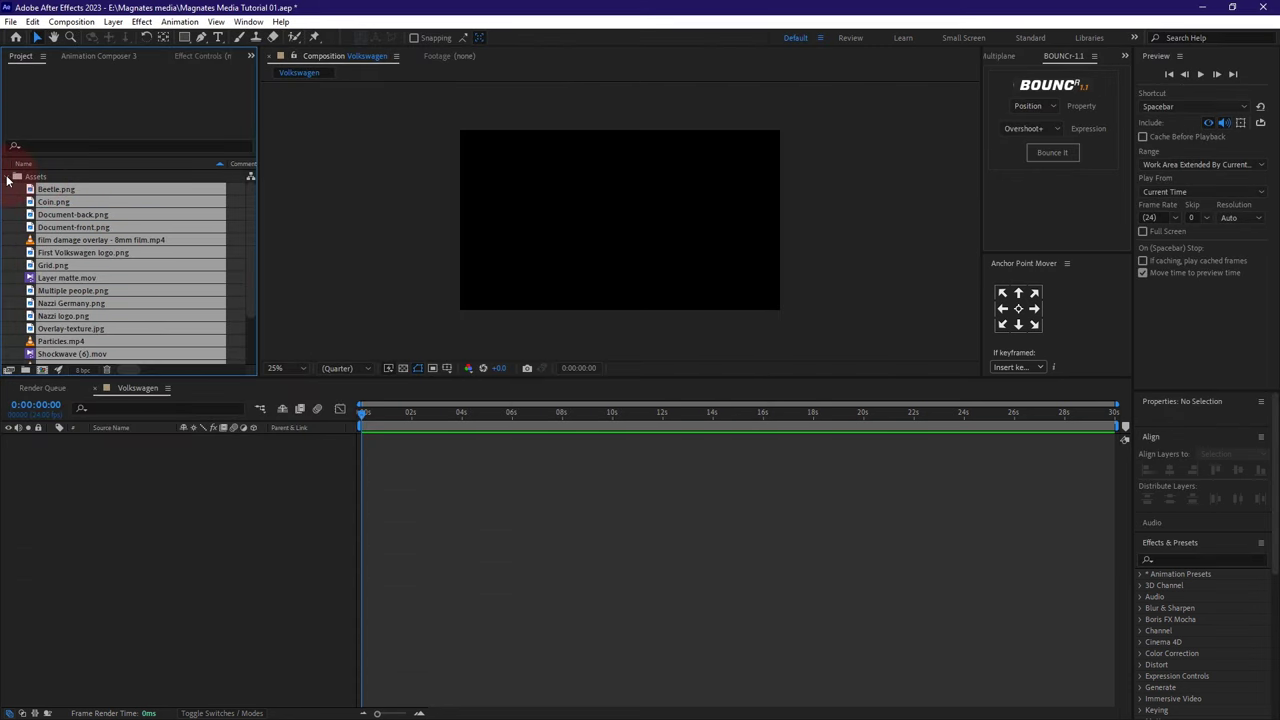
left_click(7, 176)
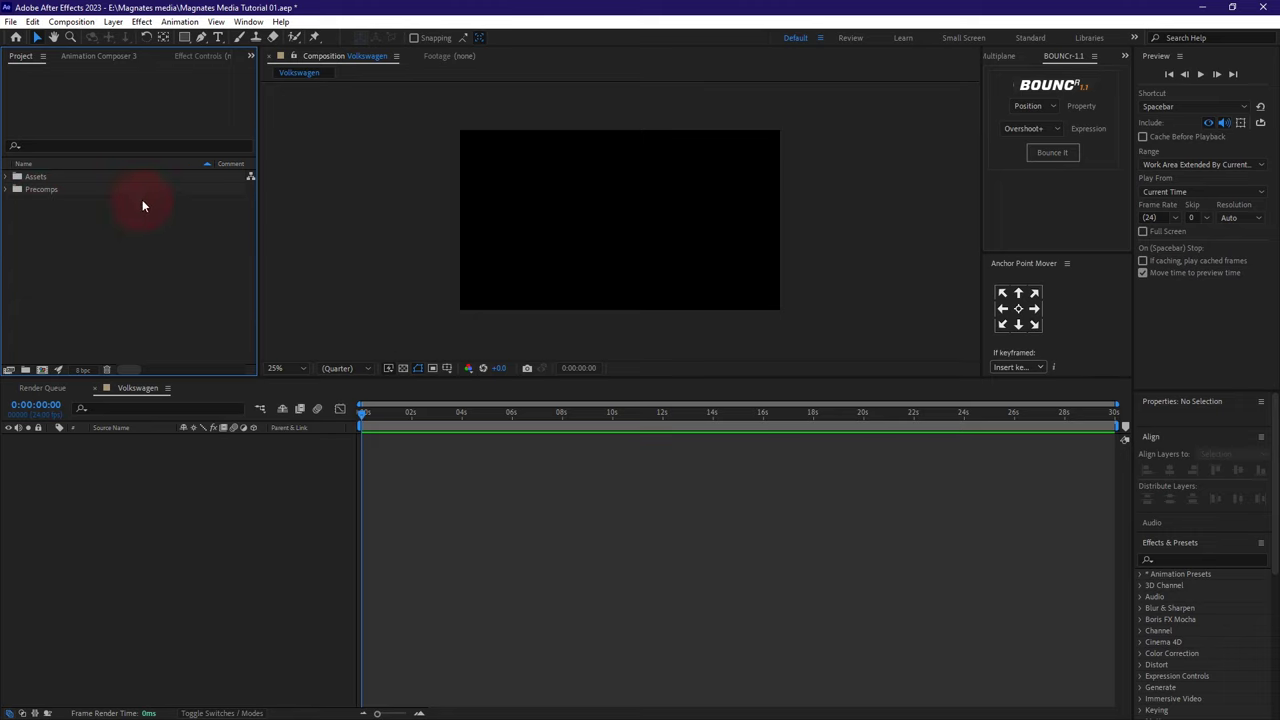
- Add Nazzi Germany.png from the Assets folder to the Volkswagen timeline and scale the layer to 43%
left_click(7, 177)
left_click(66, 316)
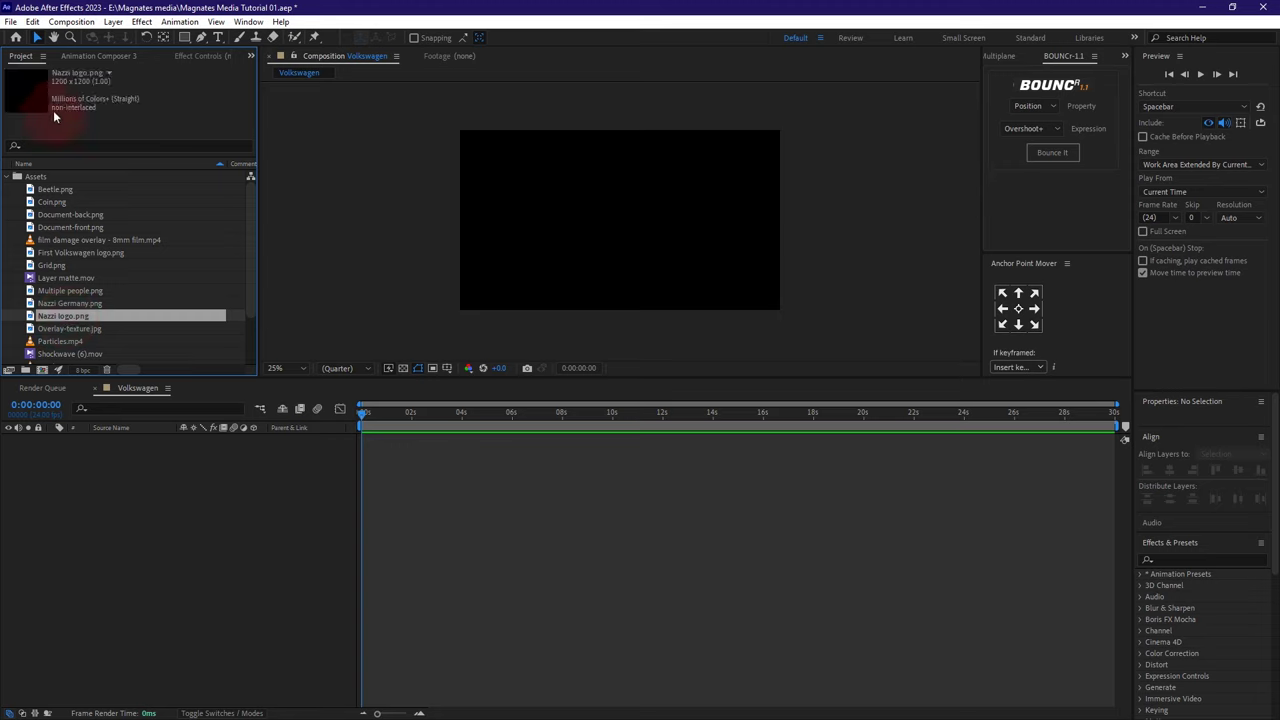
left_click(62, 303)
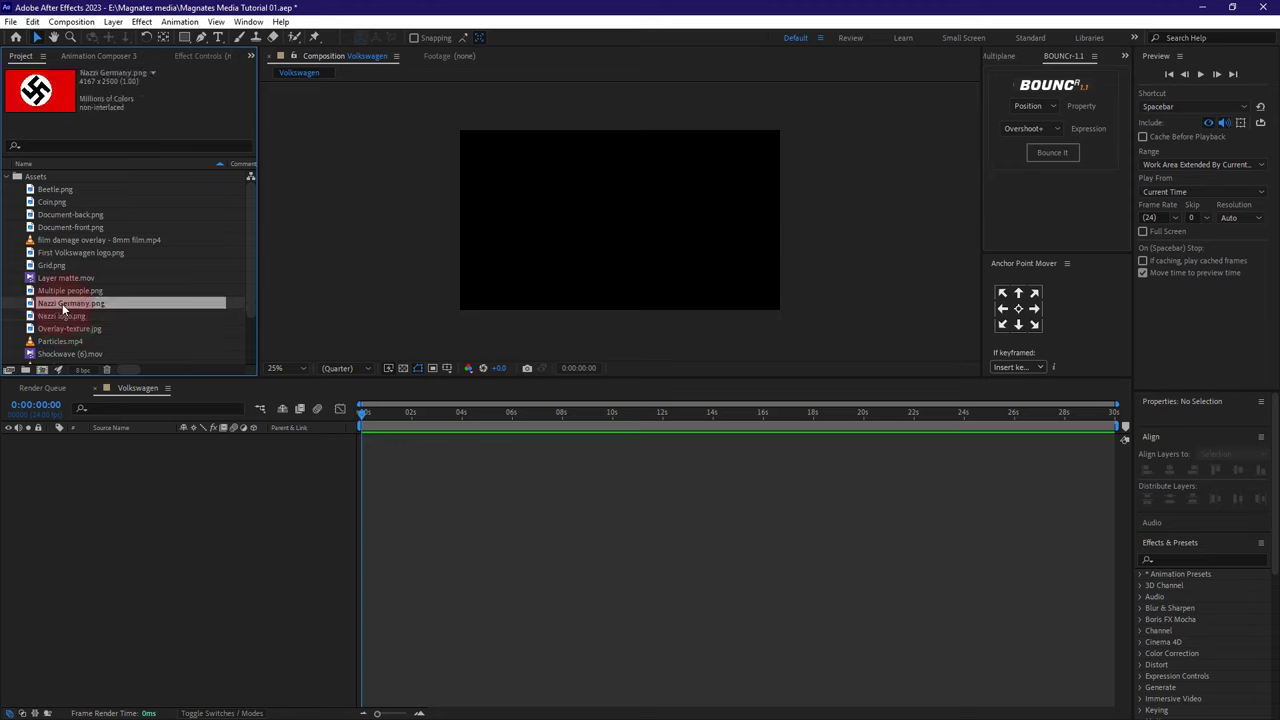
left_click_drag(65, 308, 116, 467)
key("comma")
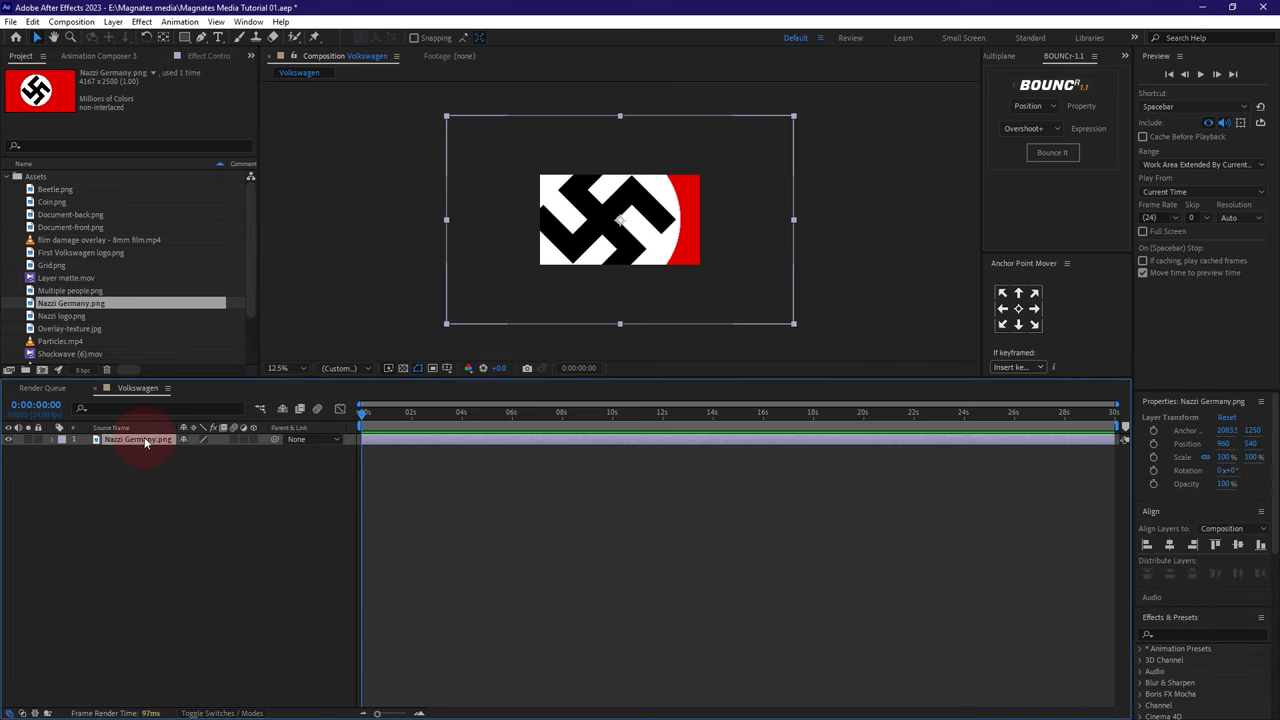
key("s")
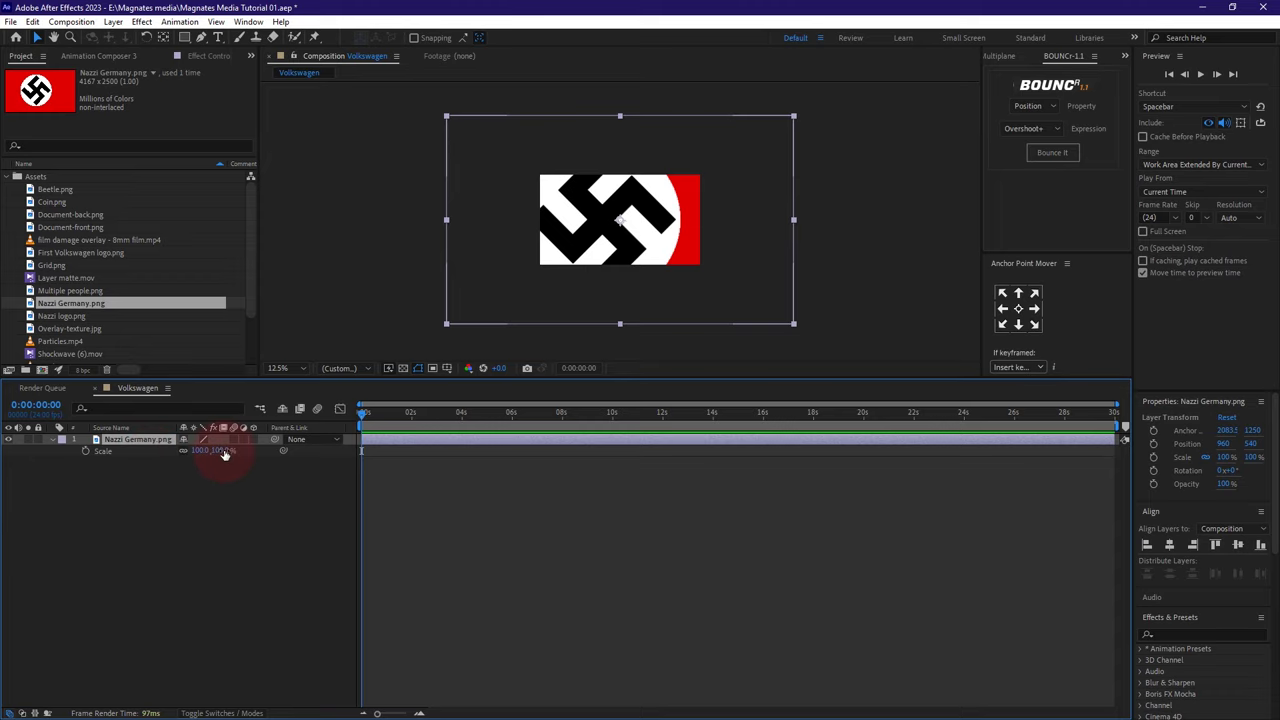
left_click_drag(212, 451, 189, 453)
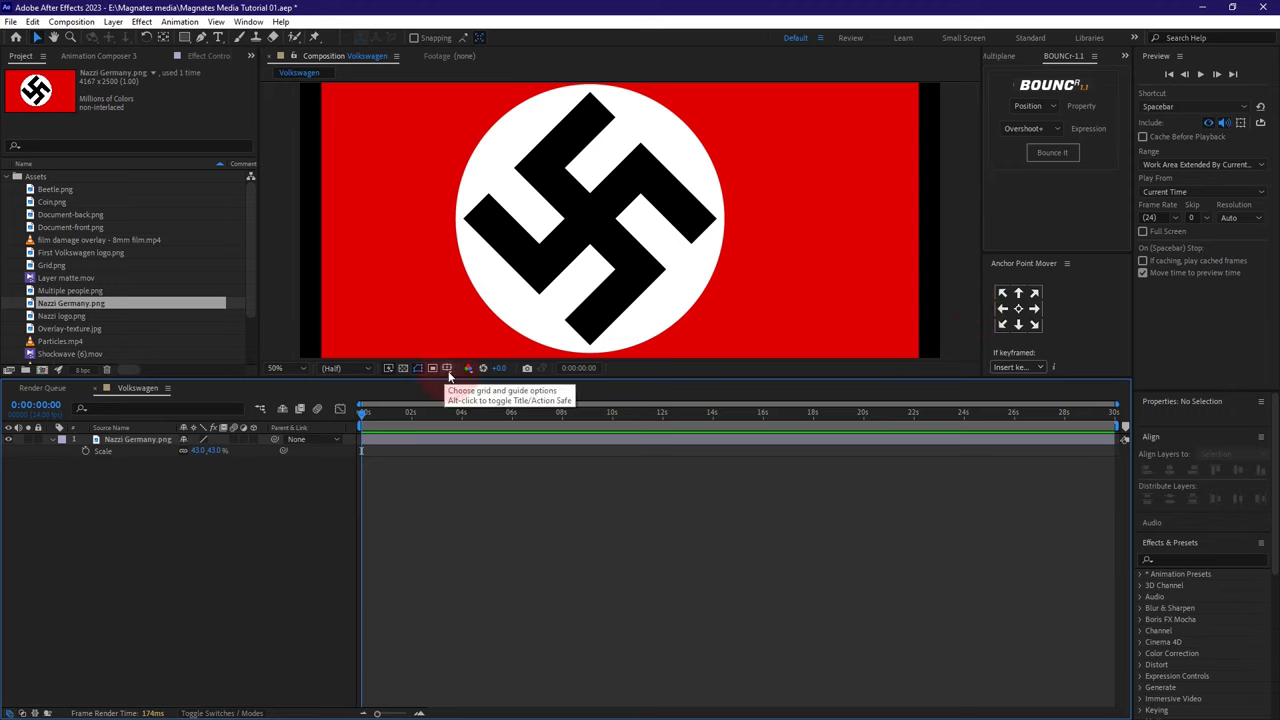
- Show the title/action safe guides and shift the flag layer so its emblem and anchor point sit at the composition's center
left_click(447, 369)
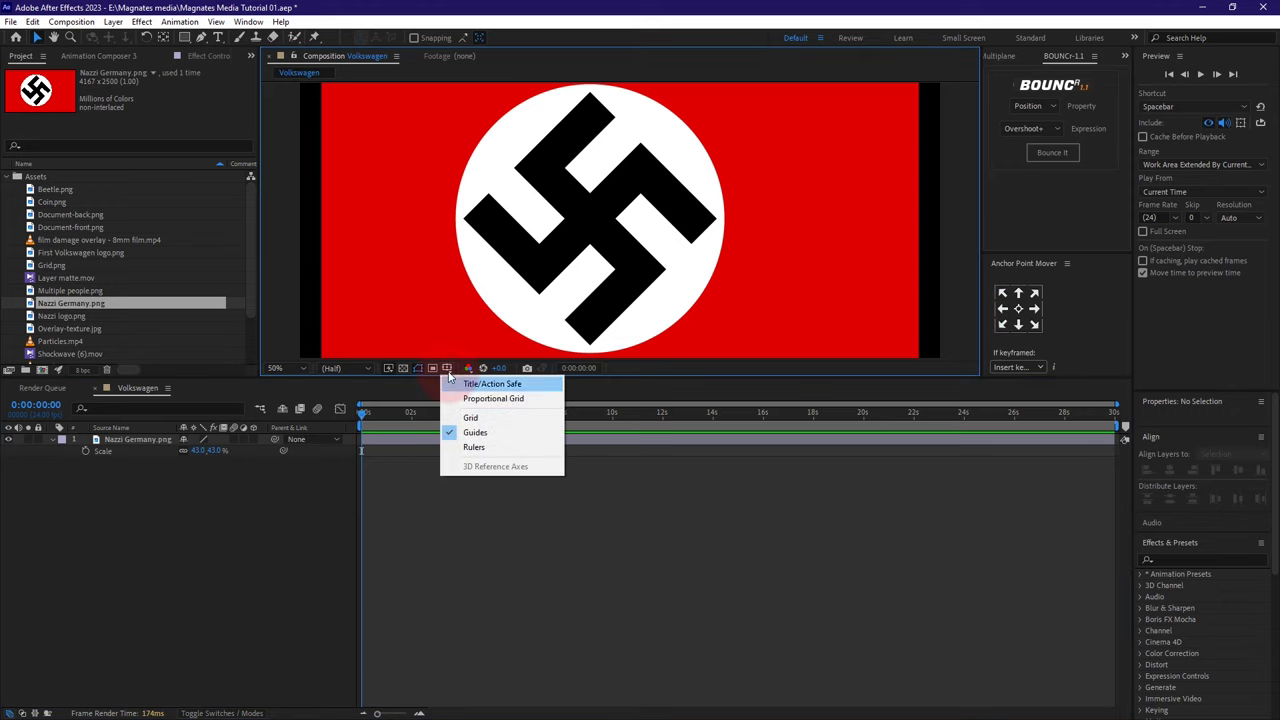
left_click(486, 389)
scroll(612, 240, "up", 1)
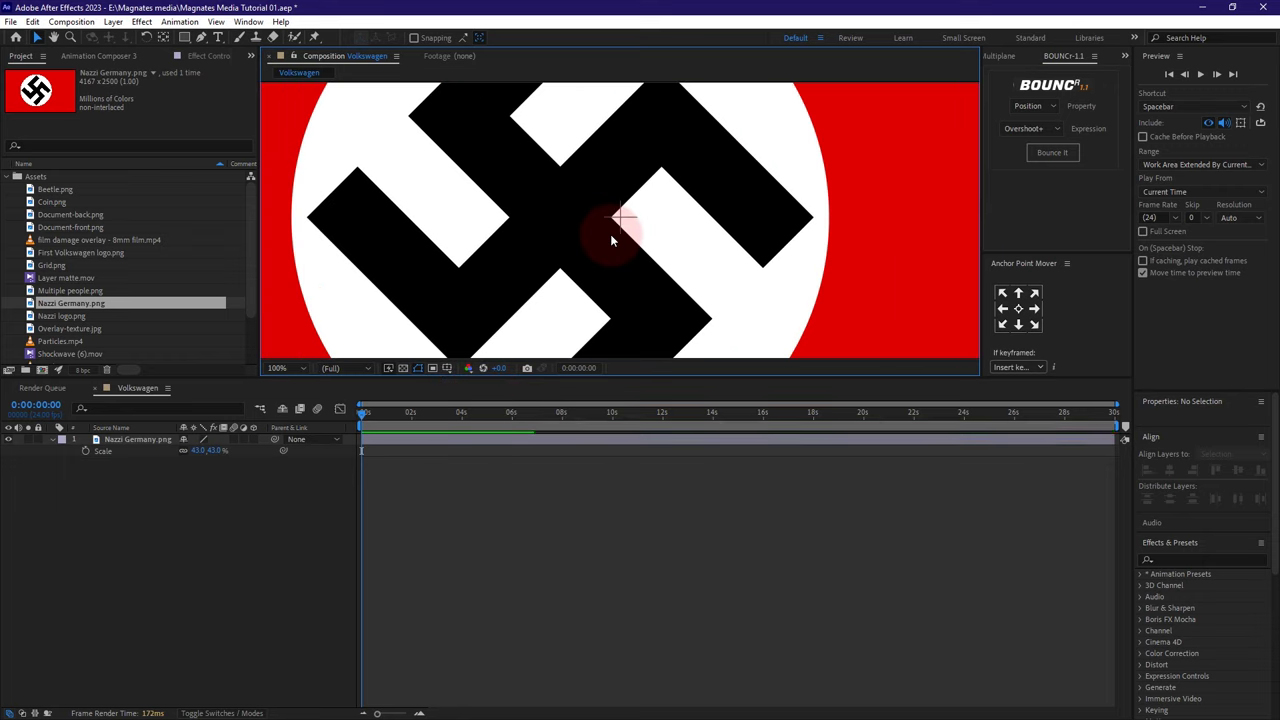
left_click(616, 257)
left_click_drag(616, 257, 661, 257)
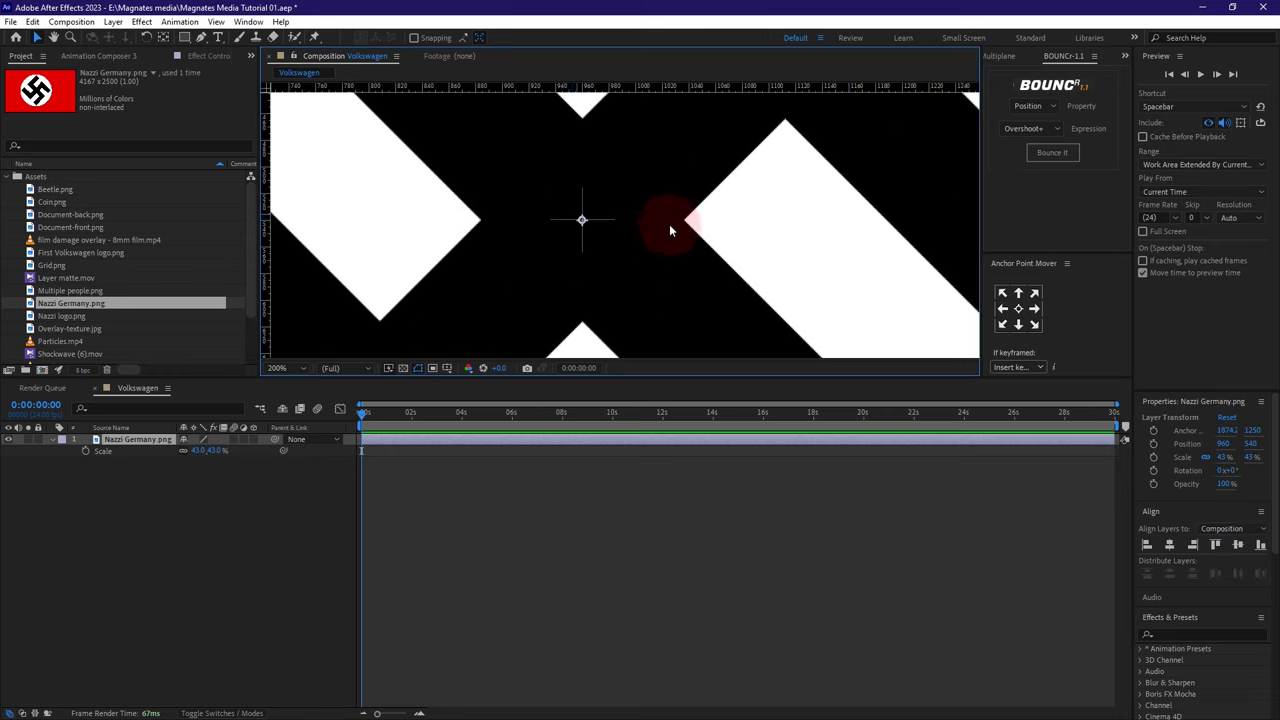
scroll(669, 226, "down", 4)
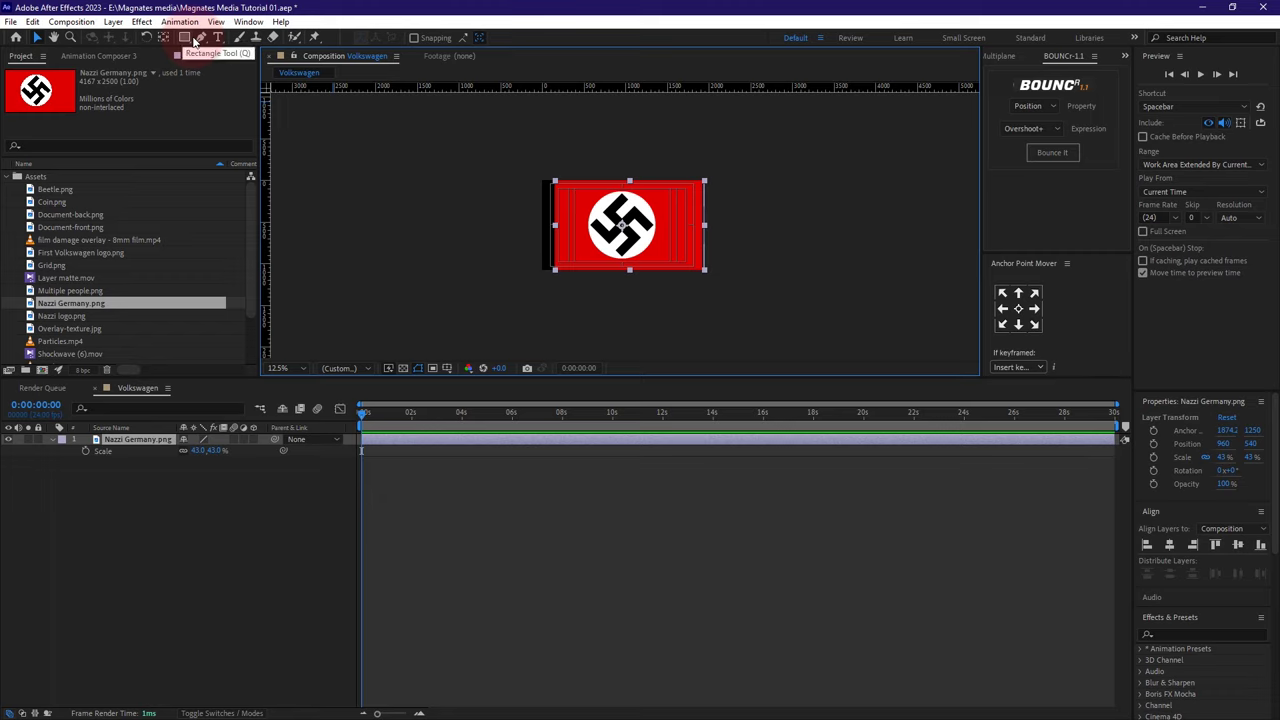
- Activate the Ellipse tool by cycling past the rounded rectangle shape tool
left_click(185, 39, "alt")
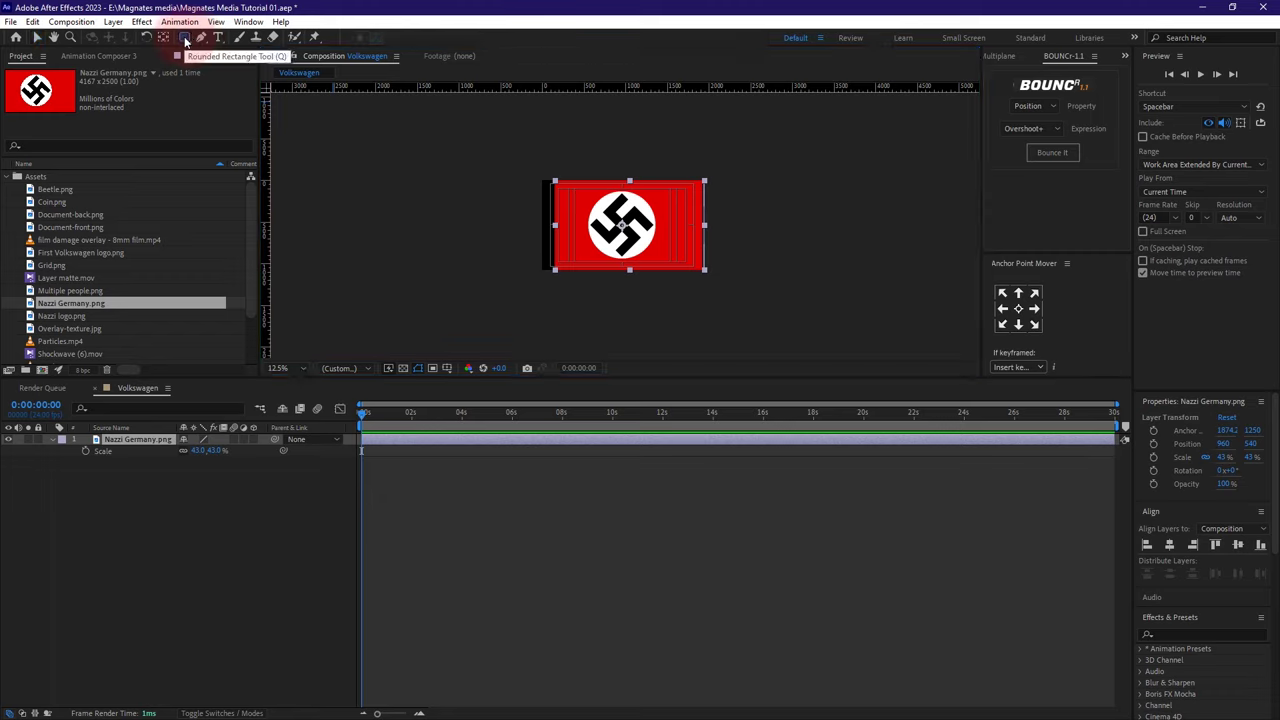
left_click(185, 39, "alt")
scroll(652, 228, "up", 4)
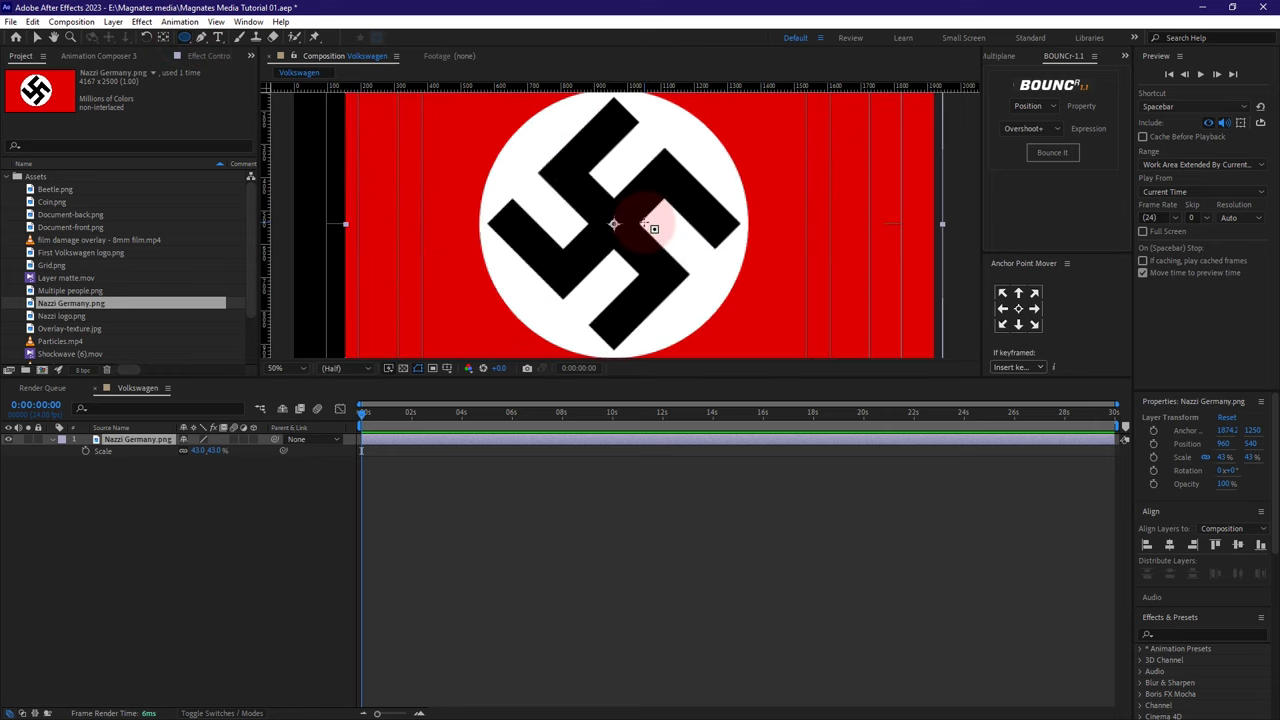
scroll(652, 228, "down", 2)
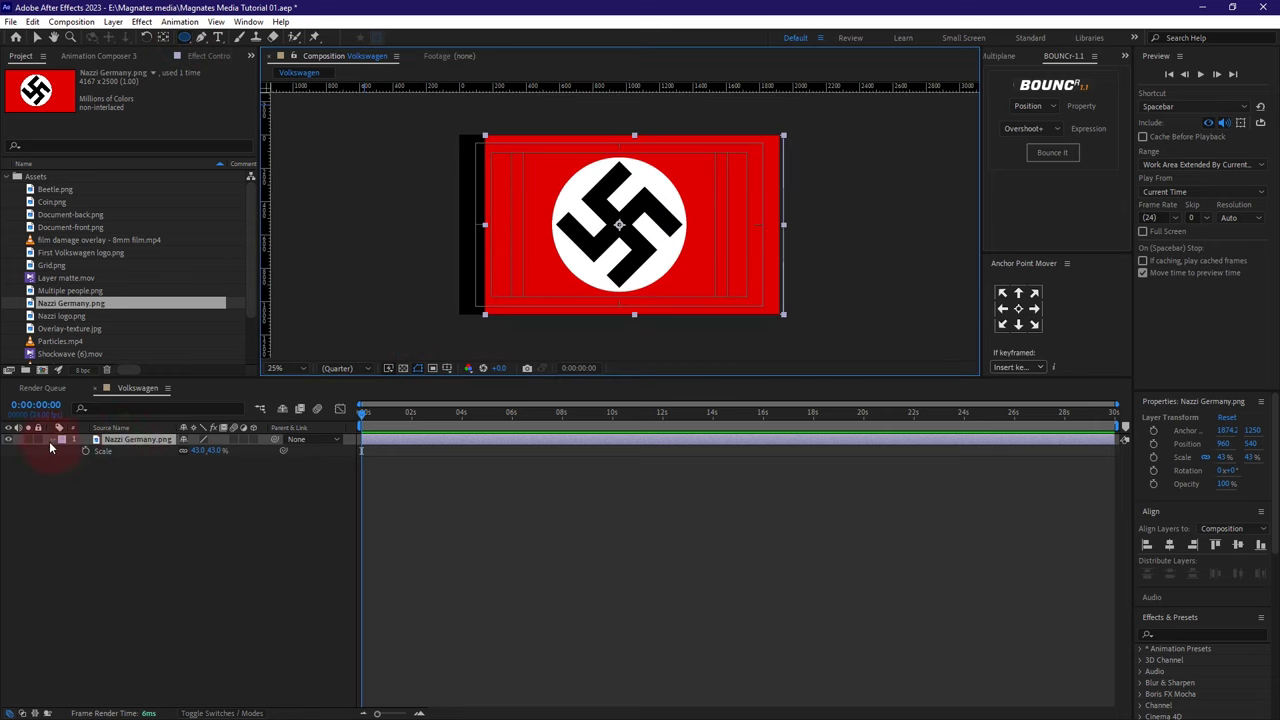
- Try an ellipse mask on the Nazzi Germany.png layer, undo it and deselect the layer
left_click_drag(666, 230, 766, 293)
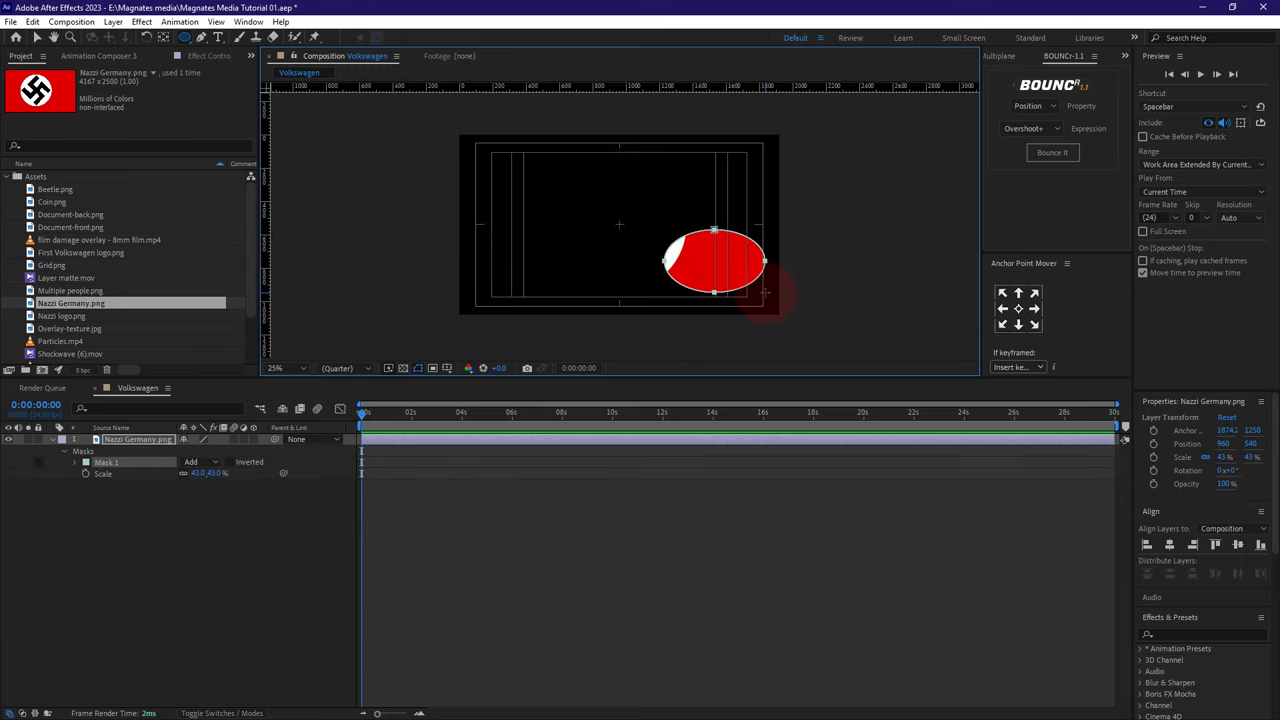
key("ctrl+z")
left_click(73, 553)
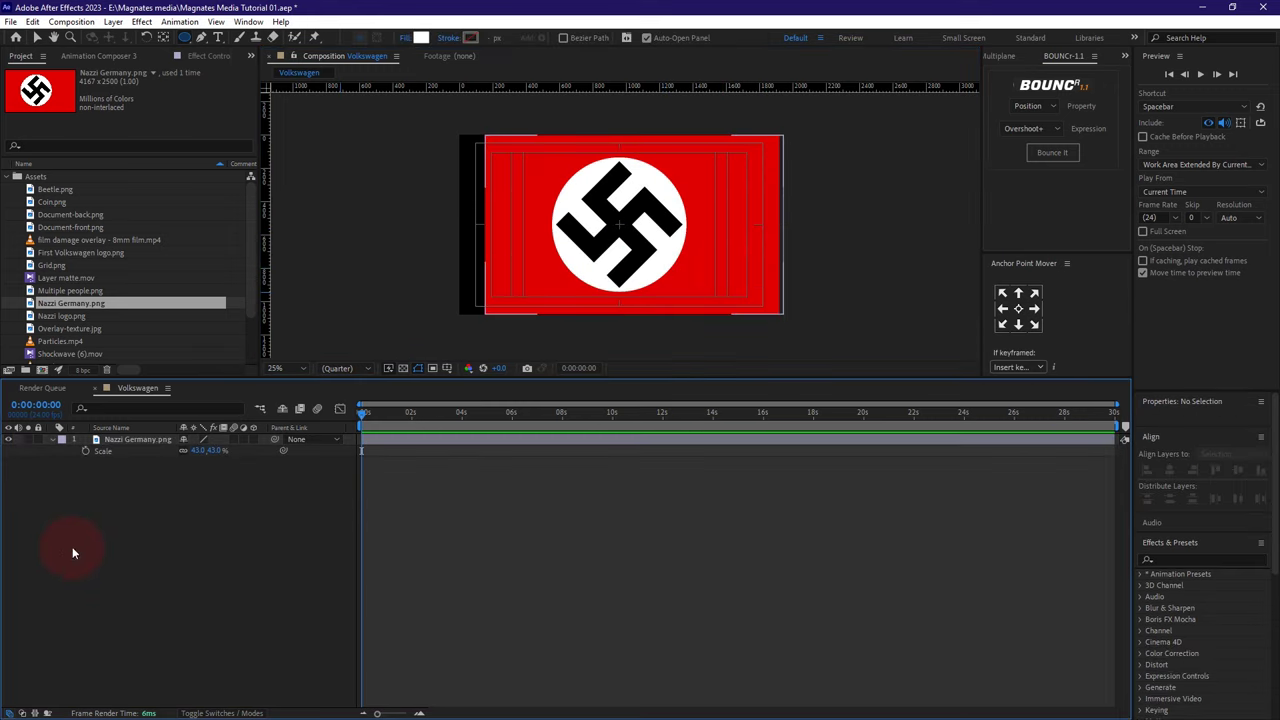
- Collapse the flag layer's properties and draw a circular shape layer about 816 px across over the flag's emblem
left_click(52, 440)
left_click(116, 441)
key("F2")
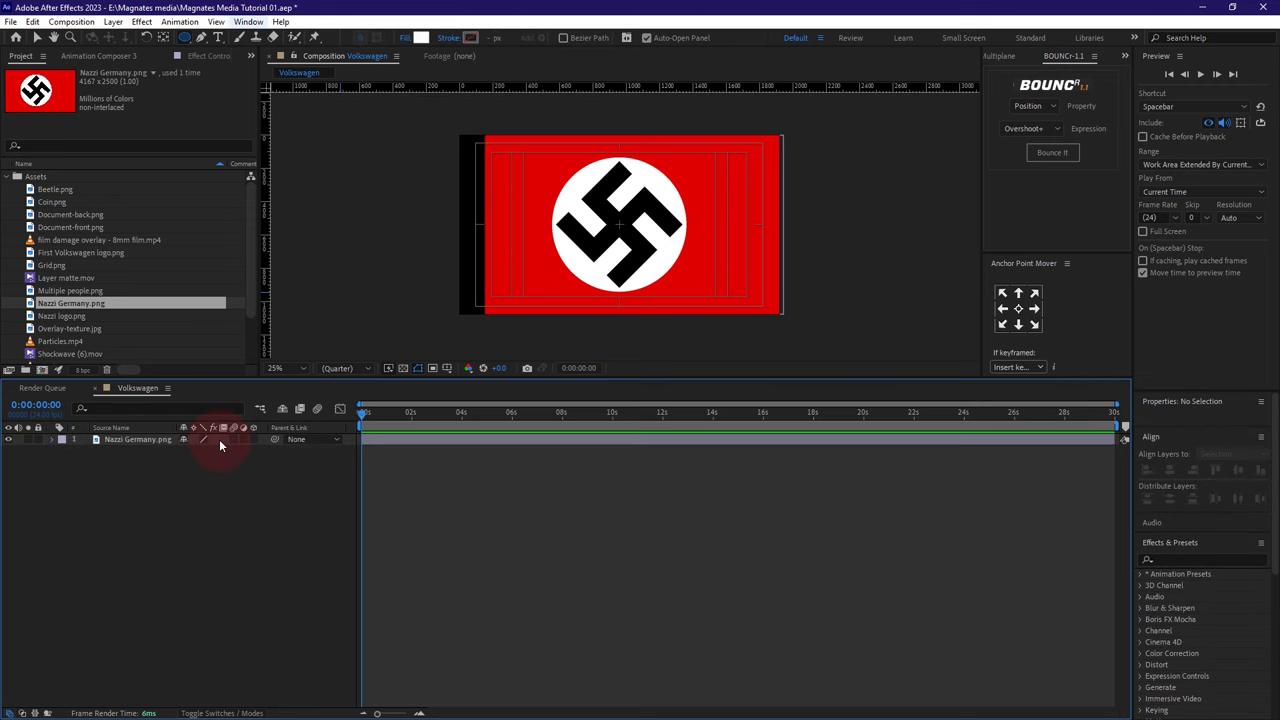
scroll(636, 233, "up", 2)
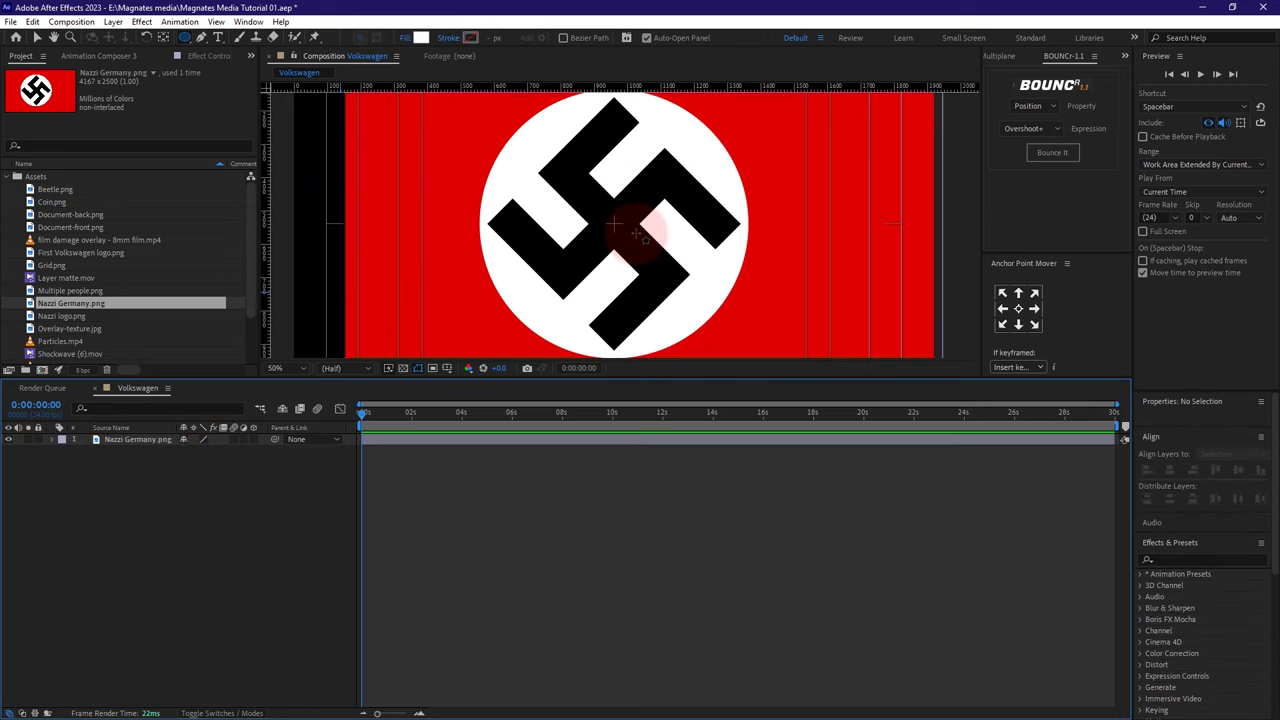
mouse_move(660, 194)
left_mouse_down()
mouse_move(808, 309)
mouse_move(714, 229)
mouse_move(716, 338)
mouse_move(862, 348)
mouse_move(772, 252)
mouse_move(701, 285)
mouse_move(733, 325)
mouse_move(780, 328)
mouse_move(843, 268)
mouse_move(688, 214)
mouse_move(676, 262)
mouse_move(712, 300)
mouse_move(700, 220)
mouse_move(676, 234)
mouse_move(746, 284)
mouse_move(740, 236)
mouse_move(748, 282)
mouse_move(797, 290)
left_mouse_up()
- Move the circle onto the flag's white disc so it is centered in the composition
left_click(37, 37)
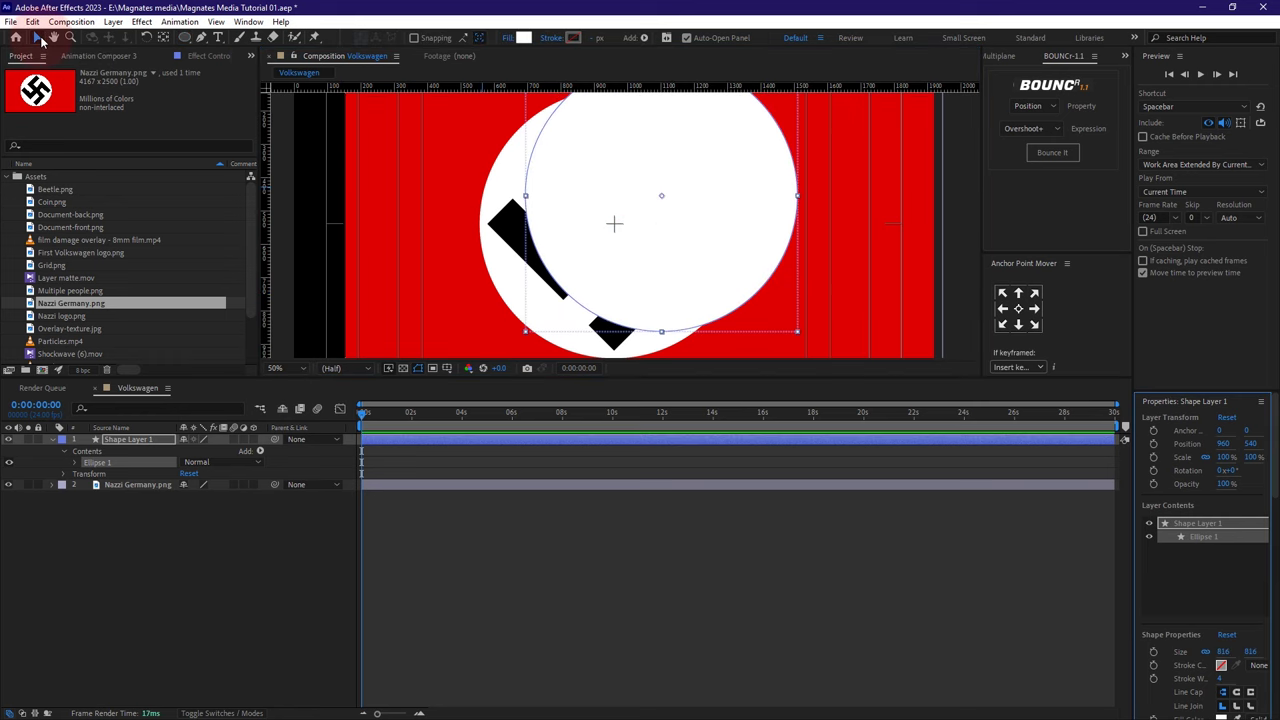
key("comma")
left_click_drag(672, 220, 649, 228)
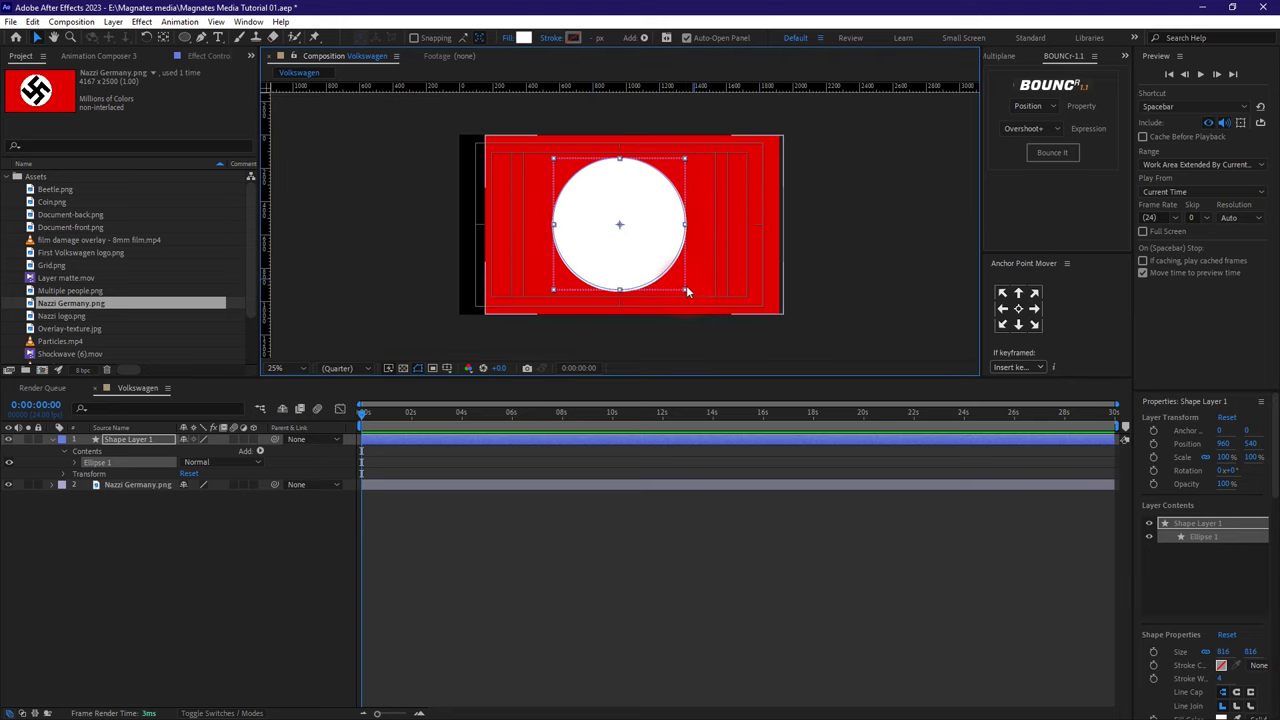
scroll(657, 243, "up", 2)
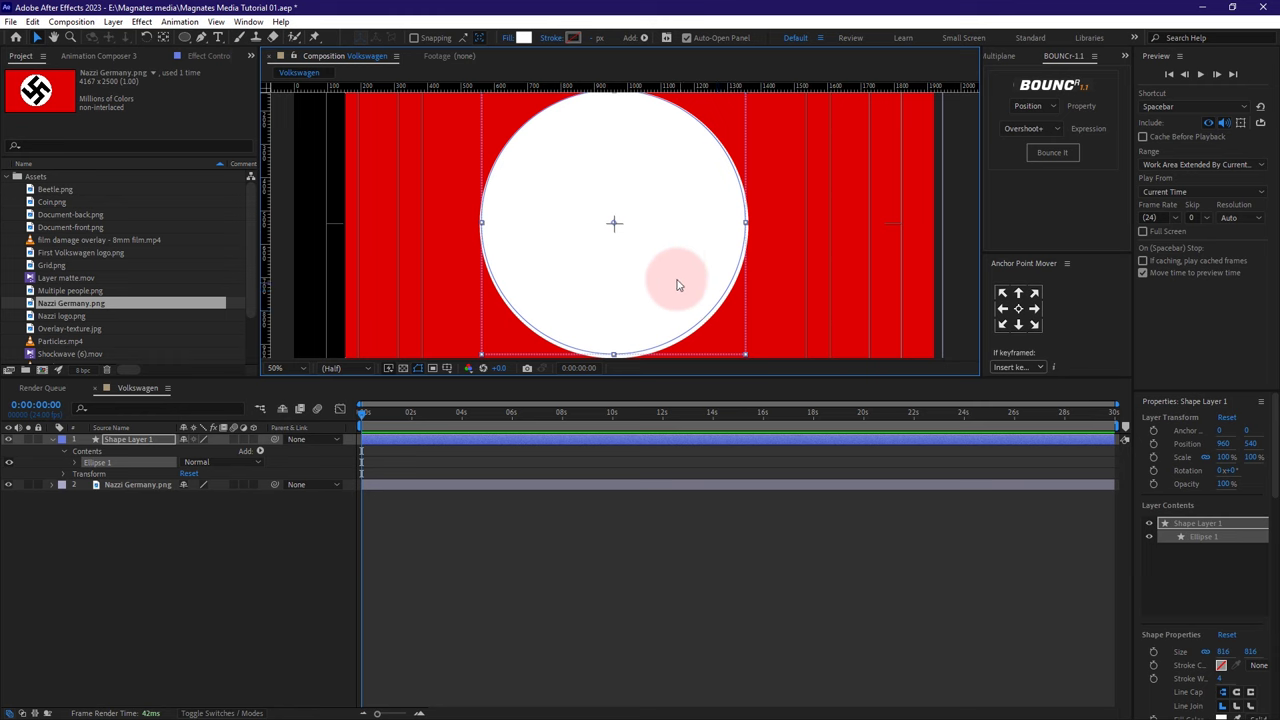
scroll(674, 270, "down", 4)
- Change the circle's fill color from white to a saturated blue
left_click(523, 37)
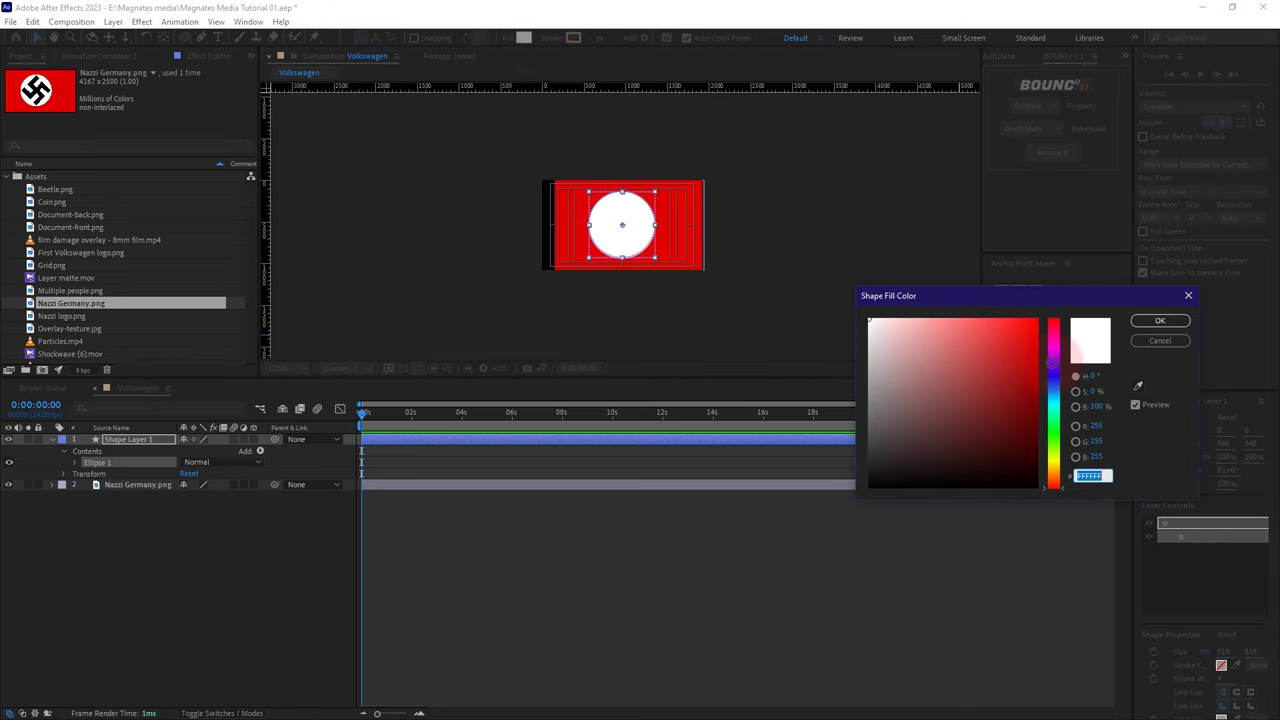
left_click(1053, 374)
left_click(1013, 373)
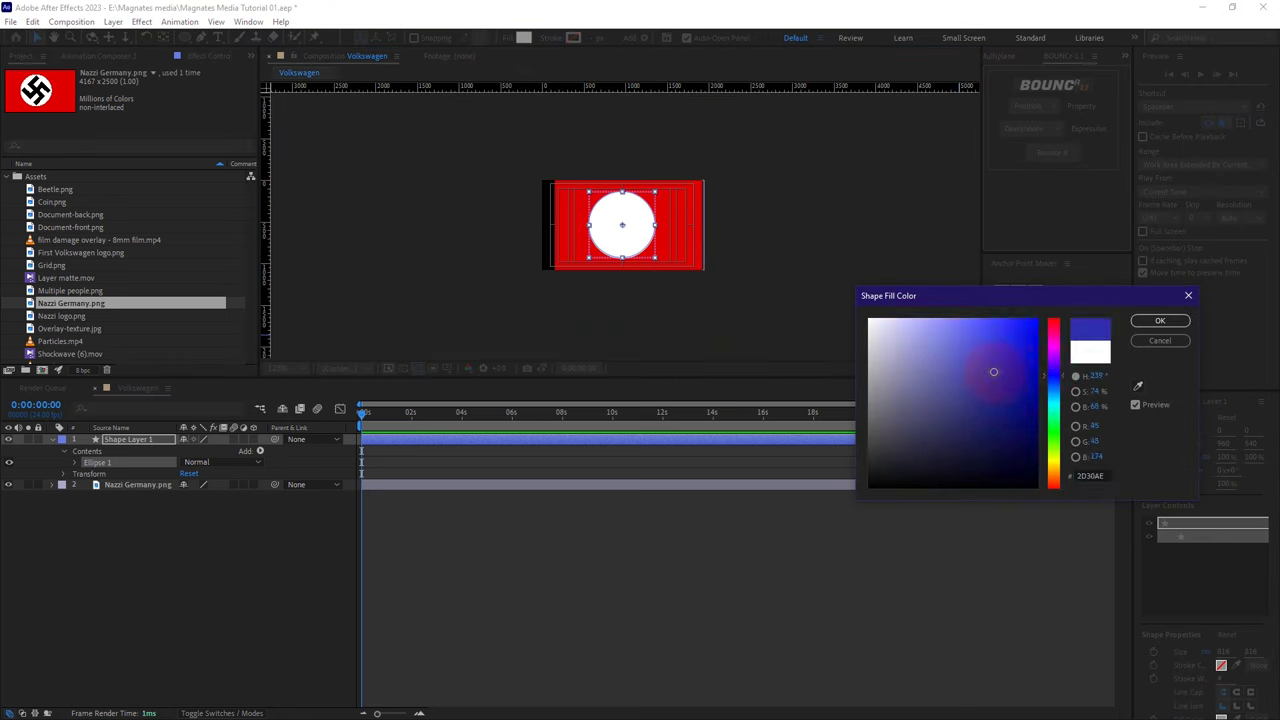
left_click(1018, 357)
left_click(1160, 320)
scroll(628, 262, "up", 1)
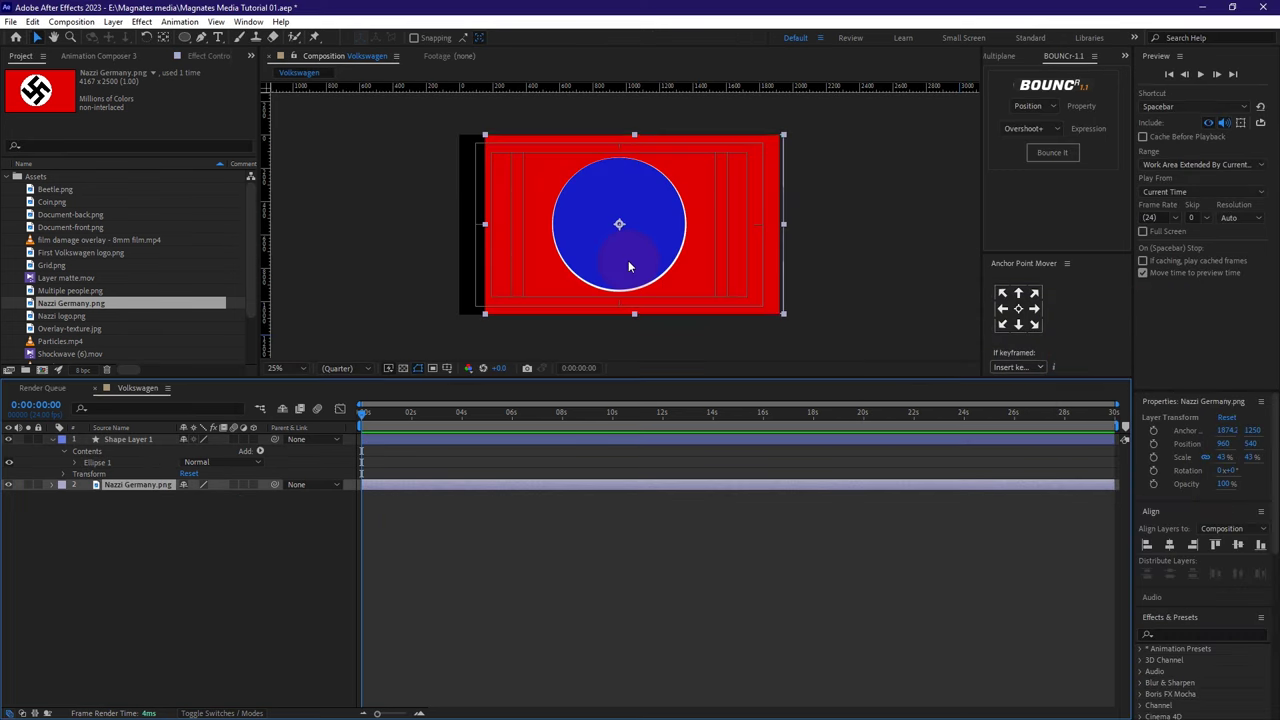
- Nudge the Nazzi Germany.png layer vertically to position 960, 536 so its disc lines up with the blue circle
left_click(628, 266)
key("Up")
key("Up")
key("Up")
key("Up")
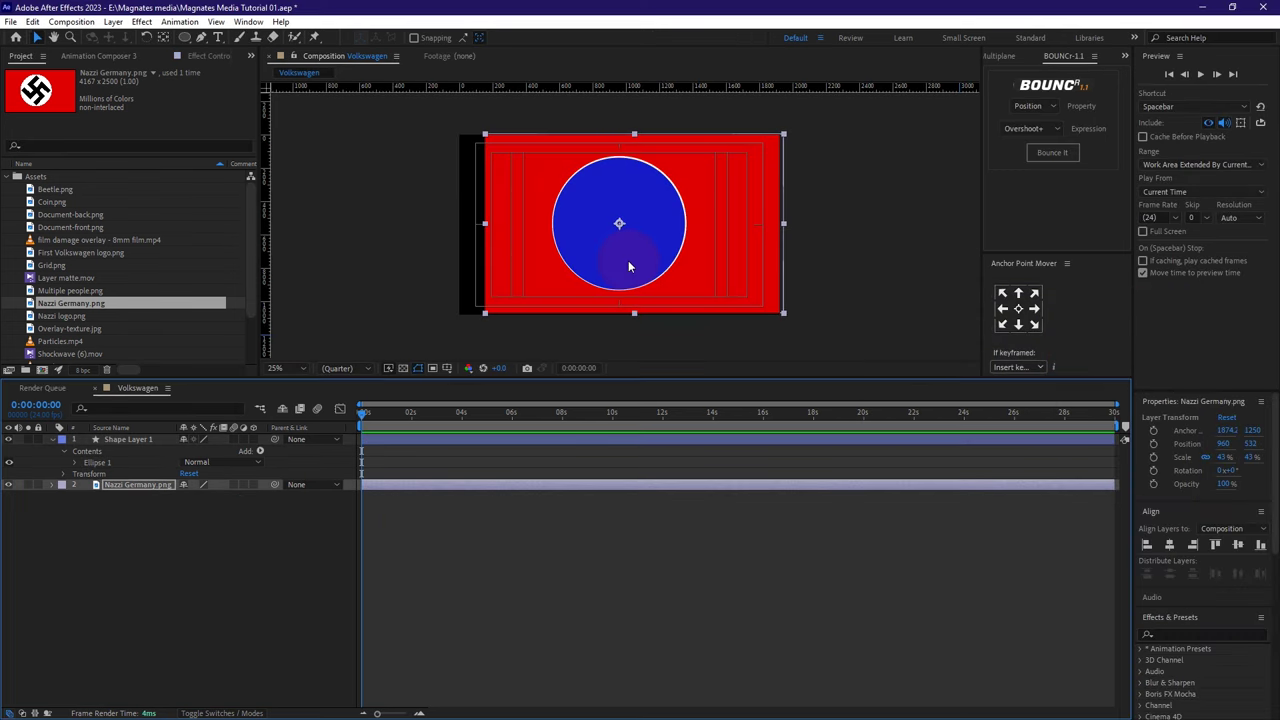
key("Down")
key("Down")
key("Down")
key("Down")
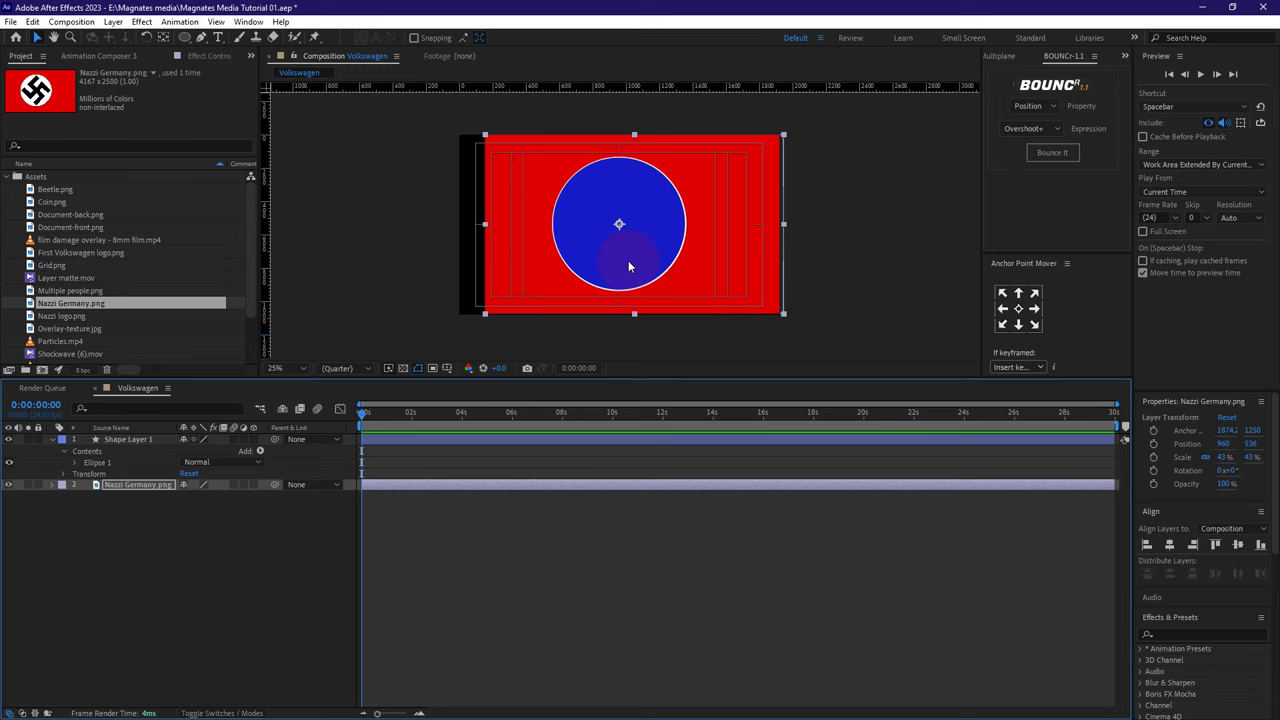
- Show the layer modes columns and set Shape Layer 1 as the track matte of Nazzi Germany.png
left_click(52, 439)
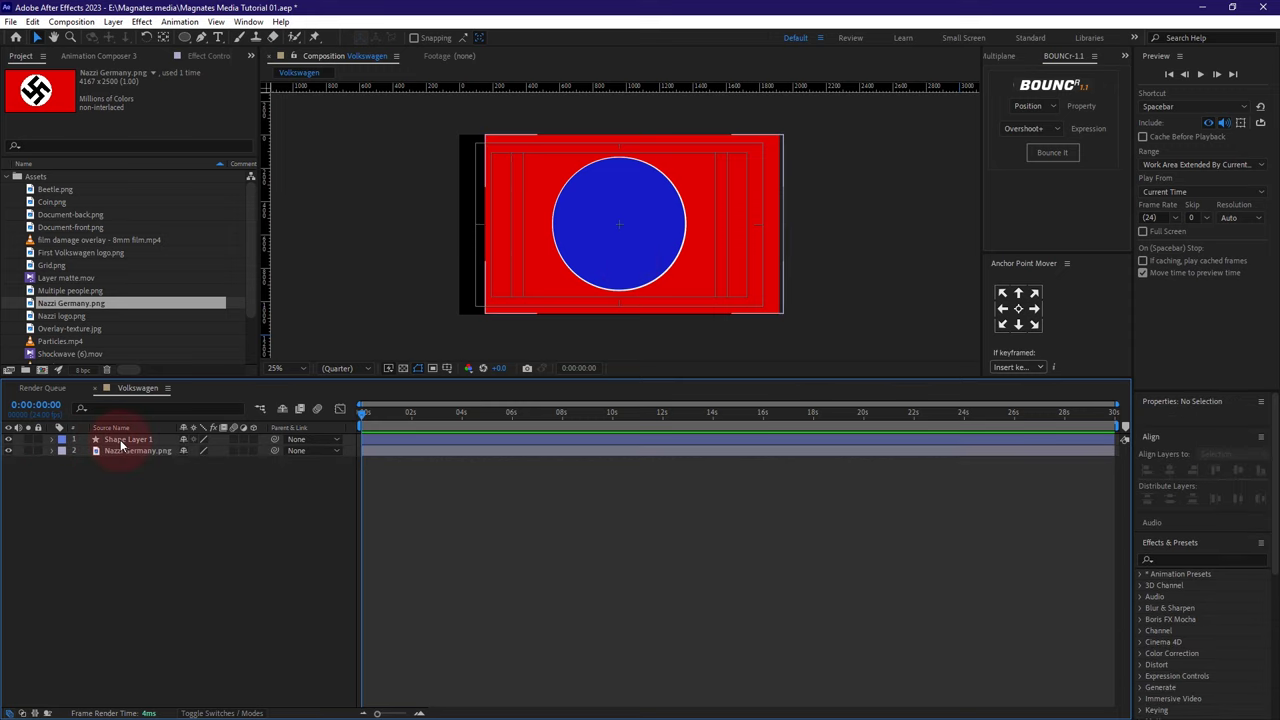
left_click(228, 713)
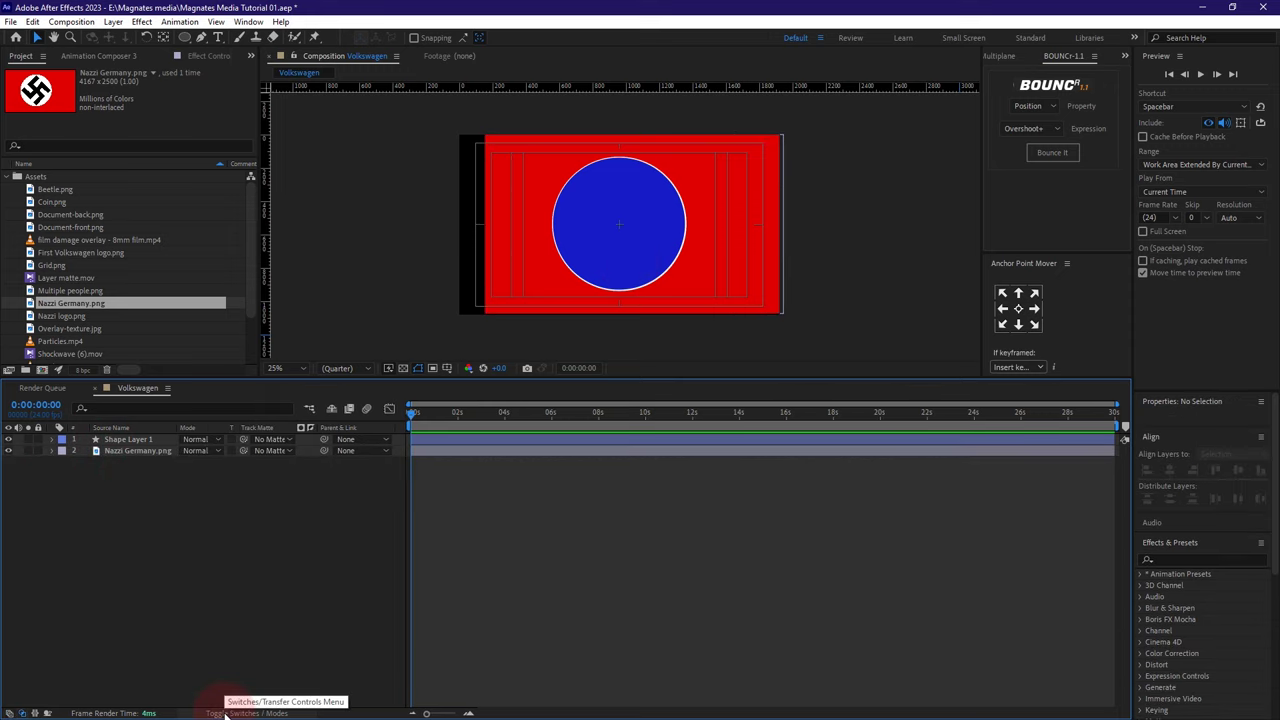
left_click(288, 450)
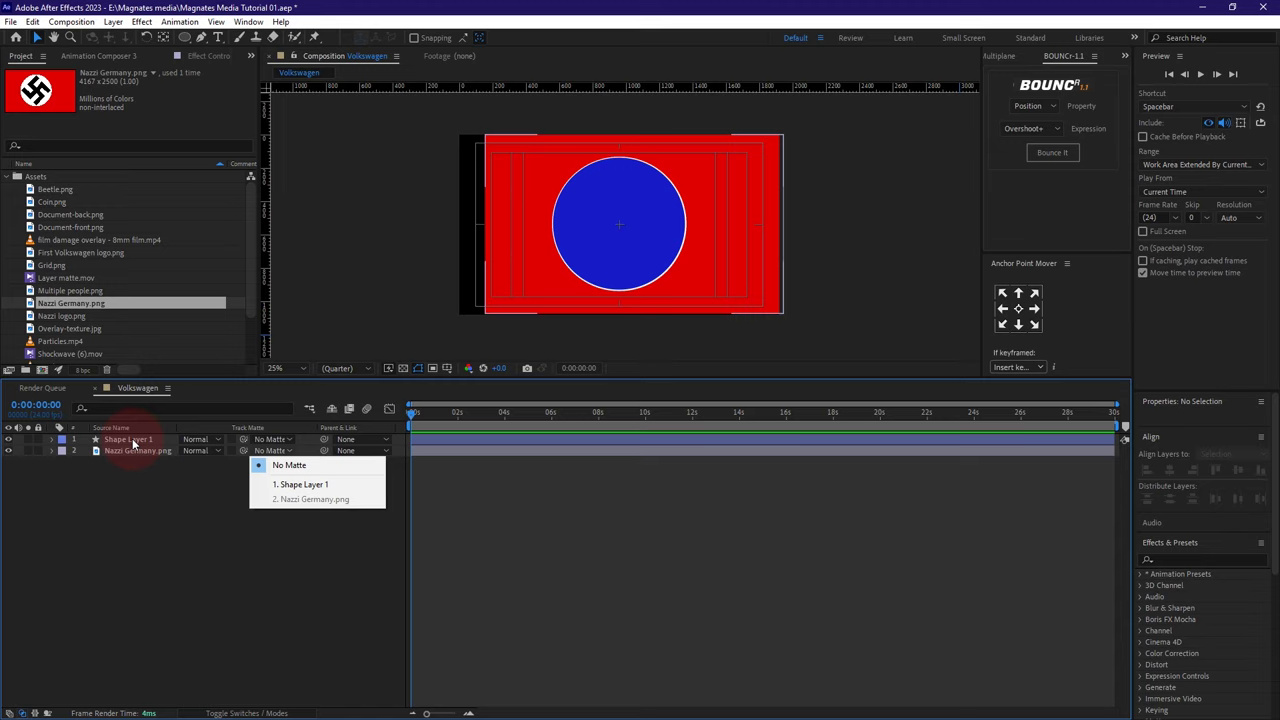
left_click(319, 486)
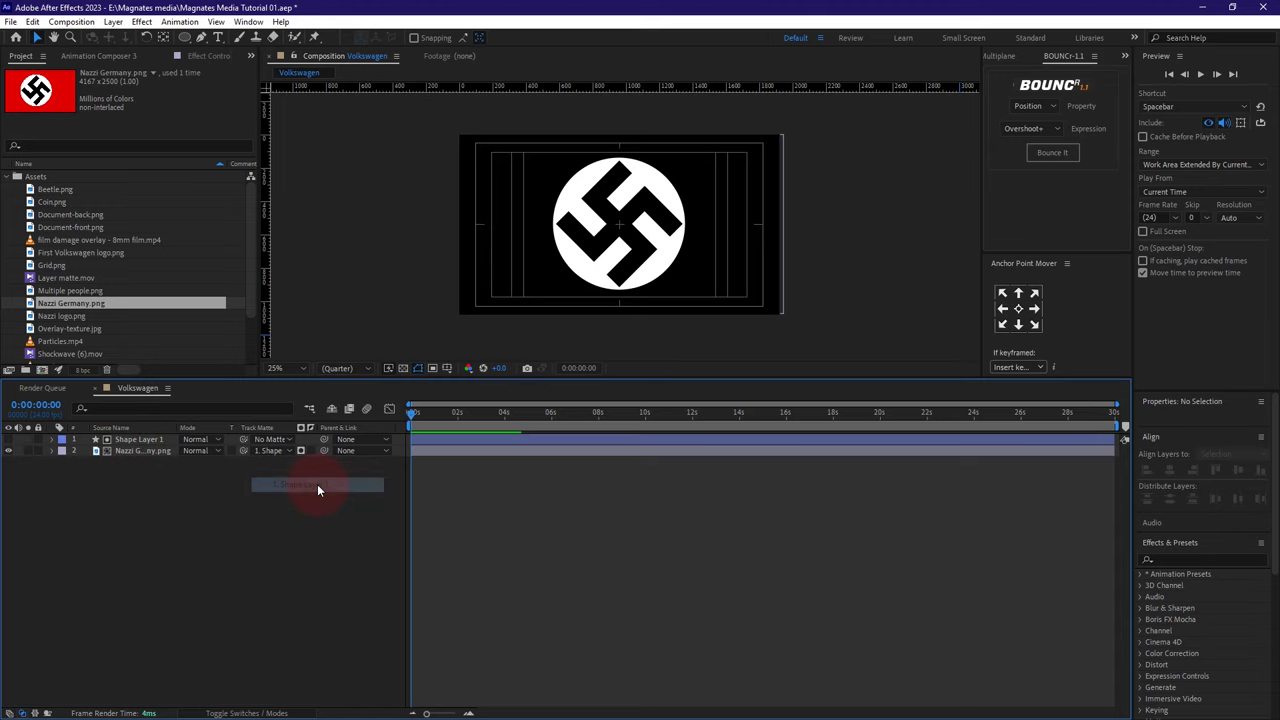
- Parent Shape Layer 1 to the Nazzi Germany.png layer and scale the flag layer to 21%
key("p")
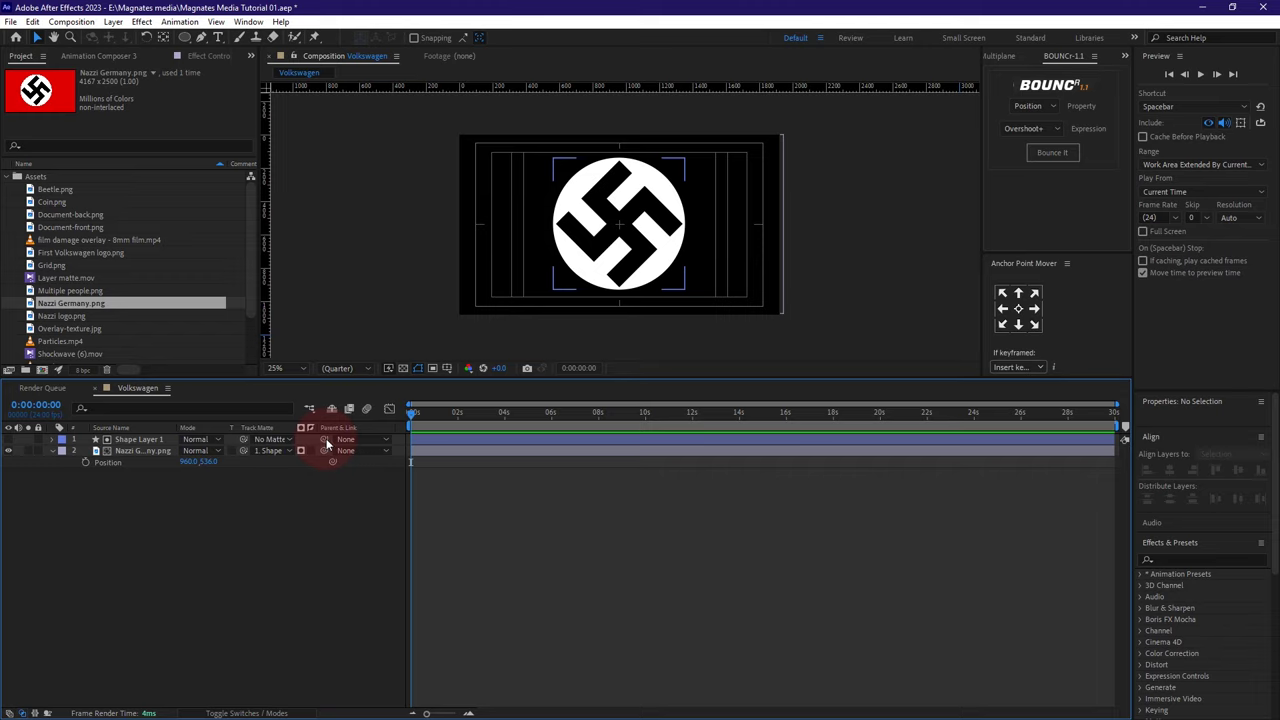
left_click_drag(323, 440, 494, 560)
key("ctrl+z")
key("s")
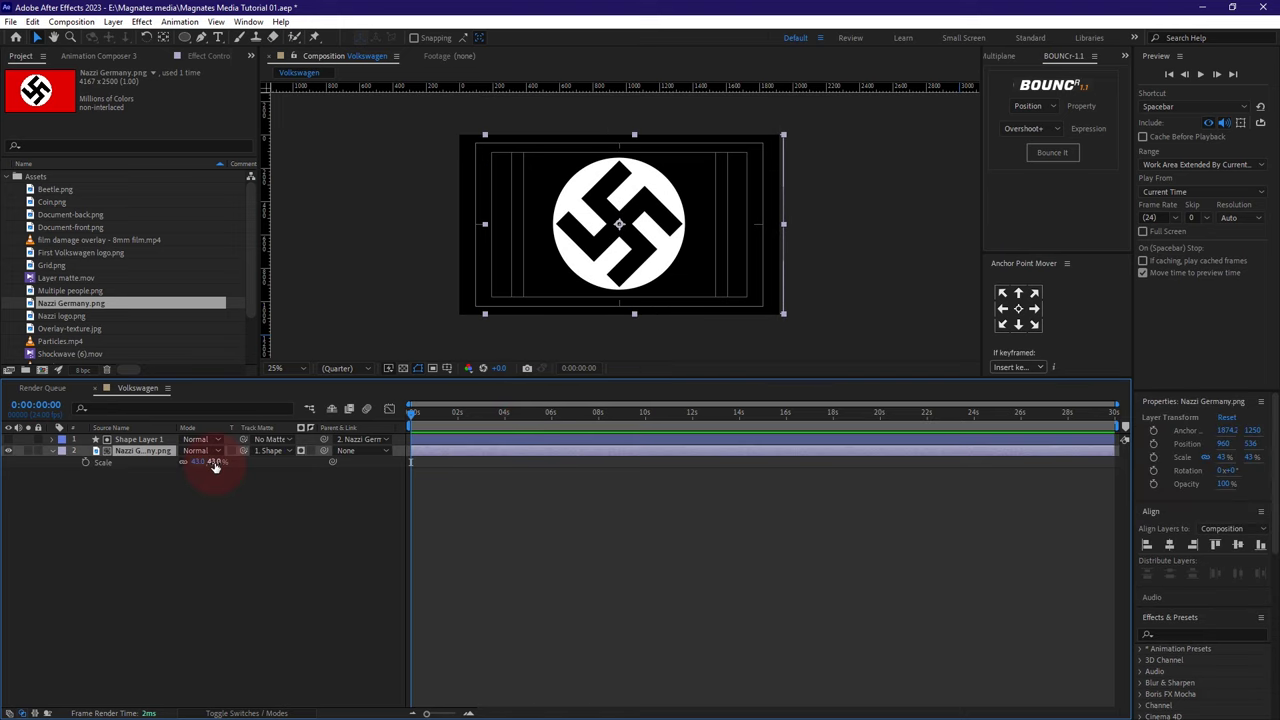
left_click_drag(210, 468, 205, 478)
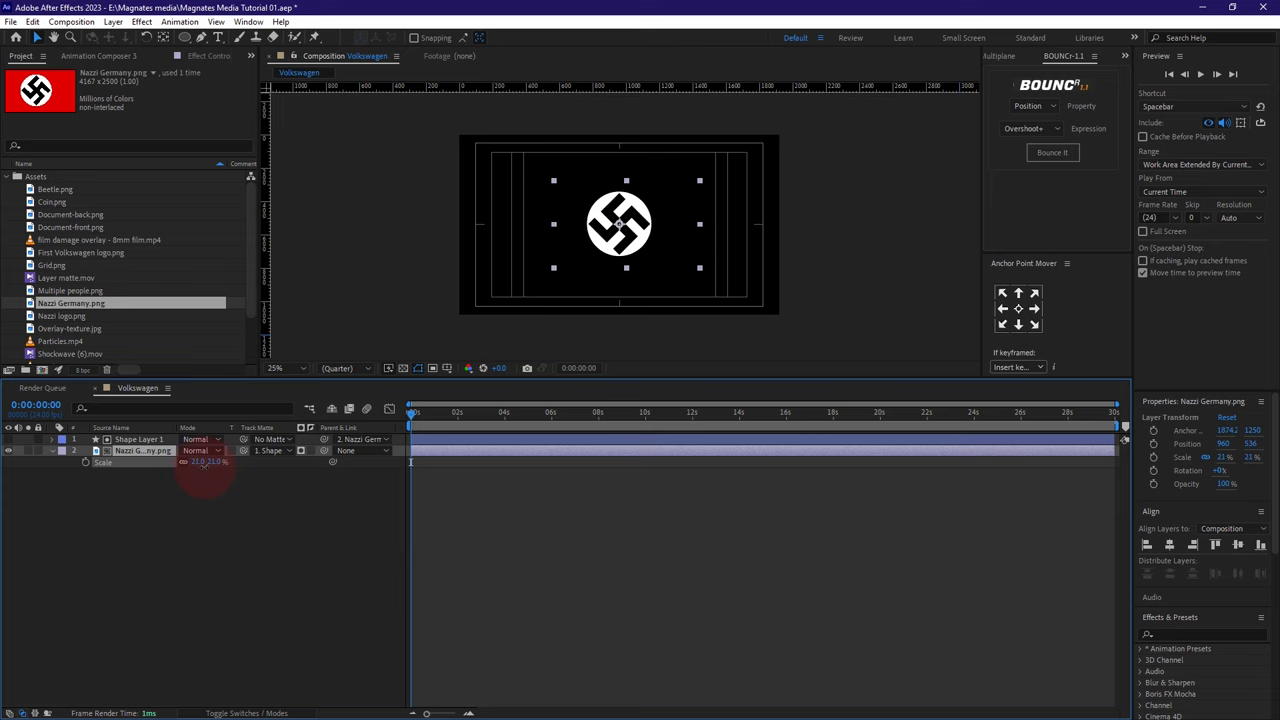
left_click(234, 536)
- Create a 1920 x 1080 px solid in red FF0000 and place it beneath the Nazzi Germany.png layer
left_click(115, 22)
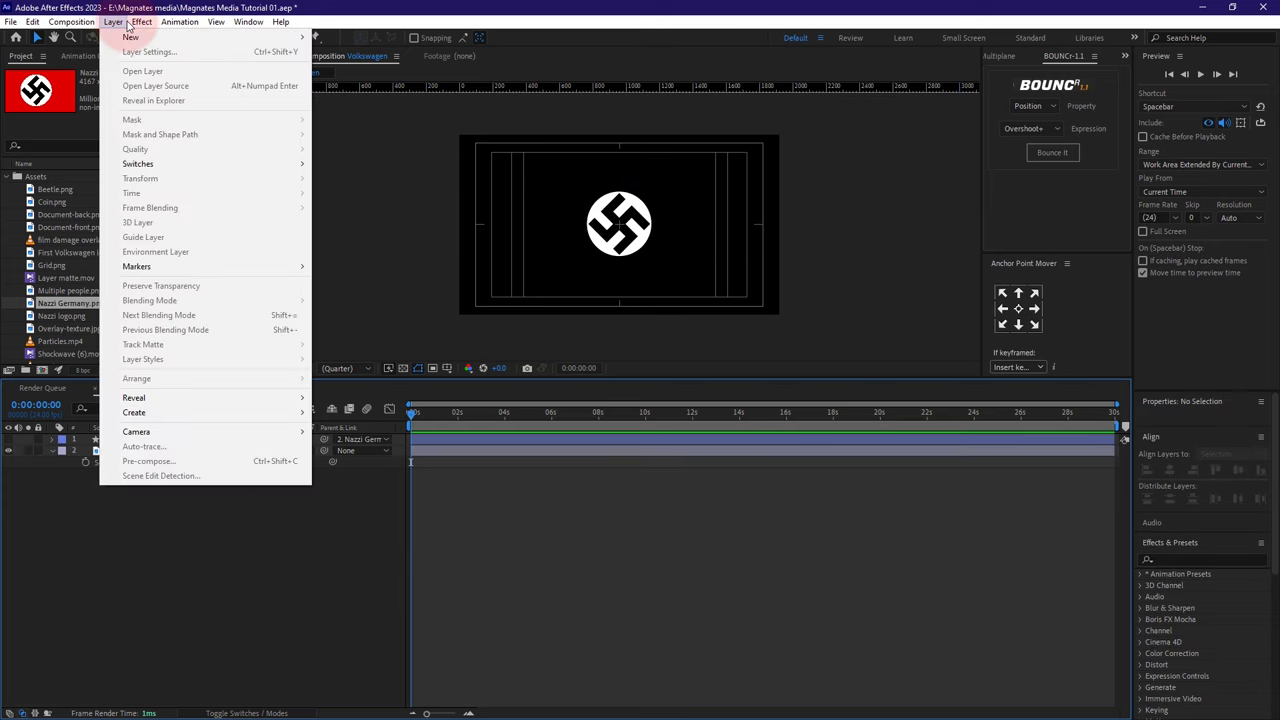
mouse_move(131, 37)
left_click(355, 51)
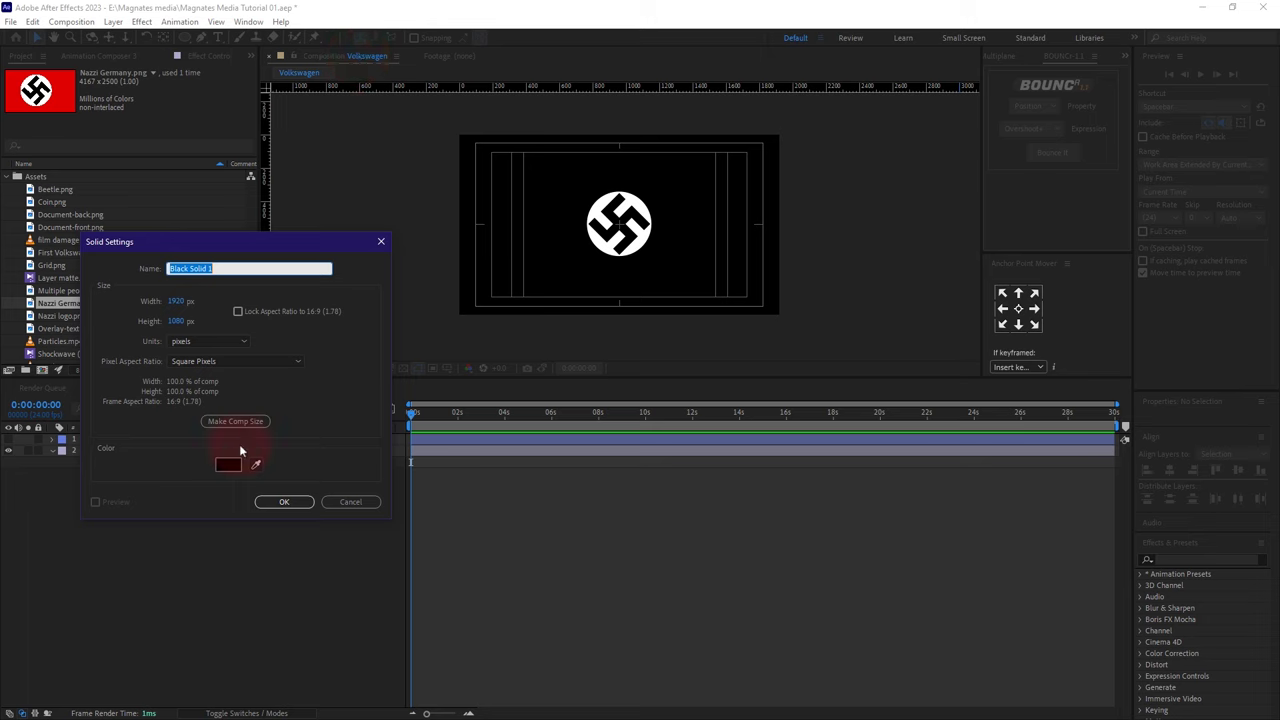
left_click(228, 464)
left_click_drag(1064, 306, 764, 348)
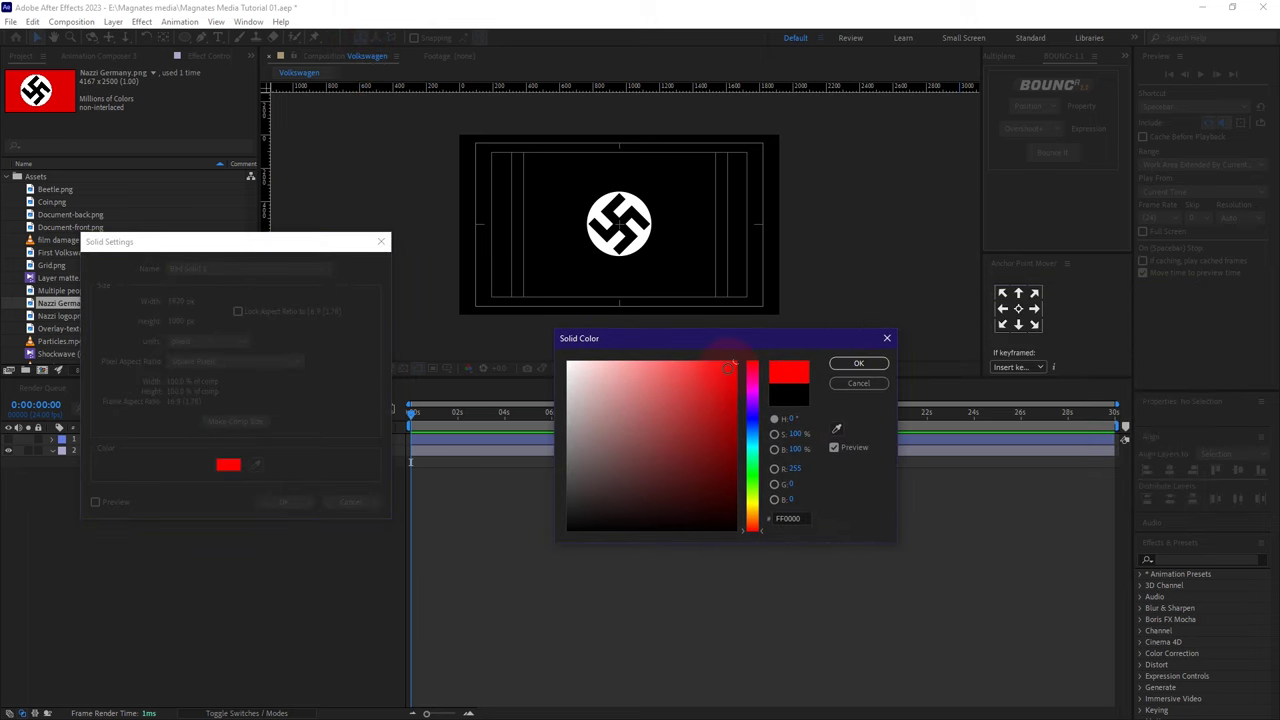
left_click(858, 363)
left_click(283, 502)
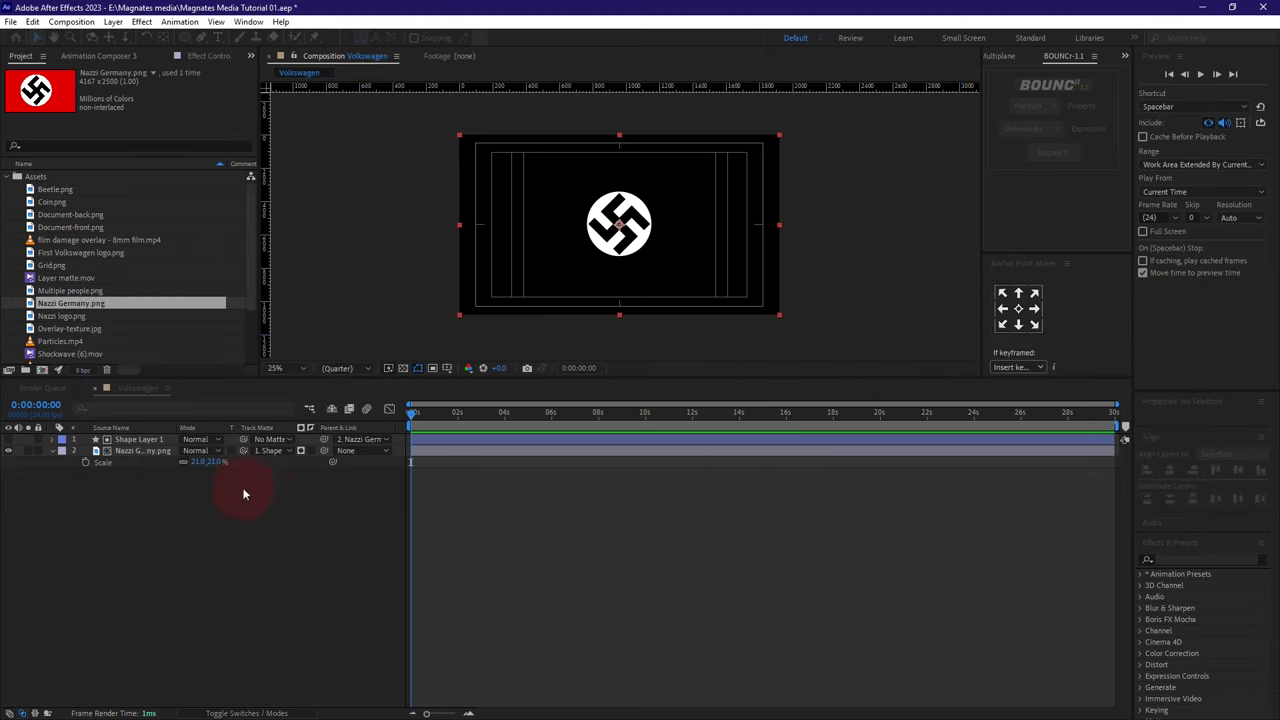
left_click_drag(126, 446, 100, 485)
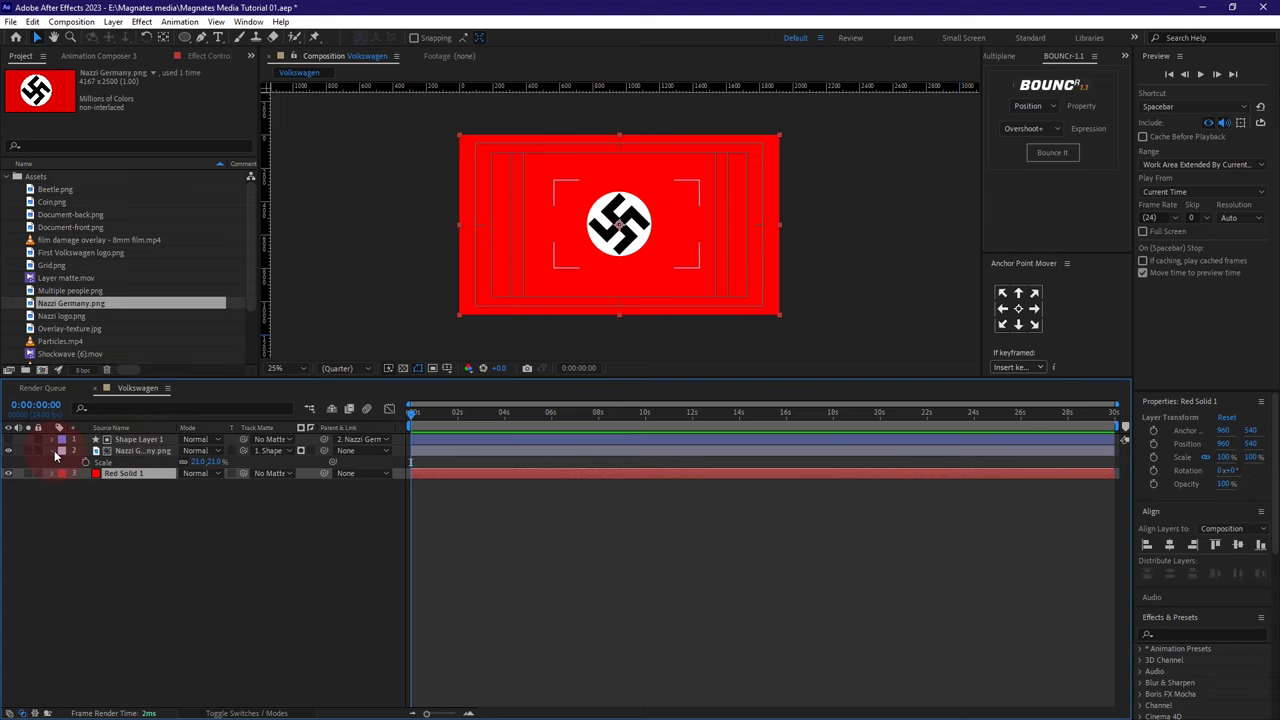
left_click(192, 533)
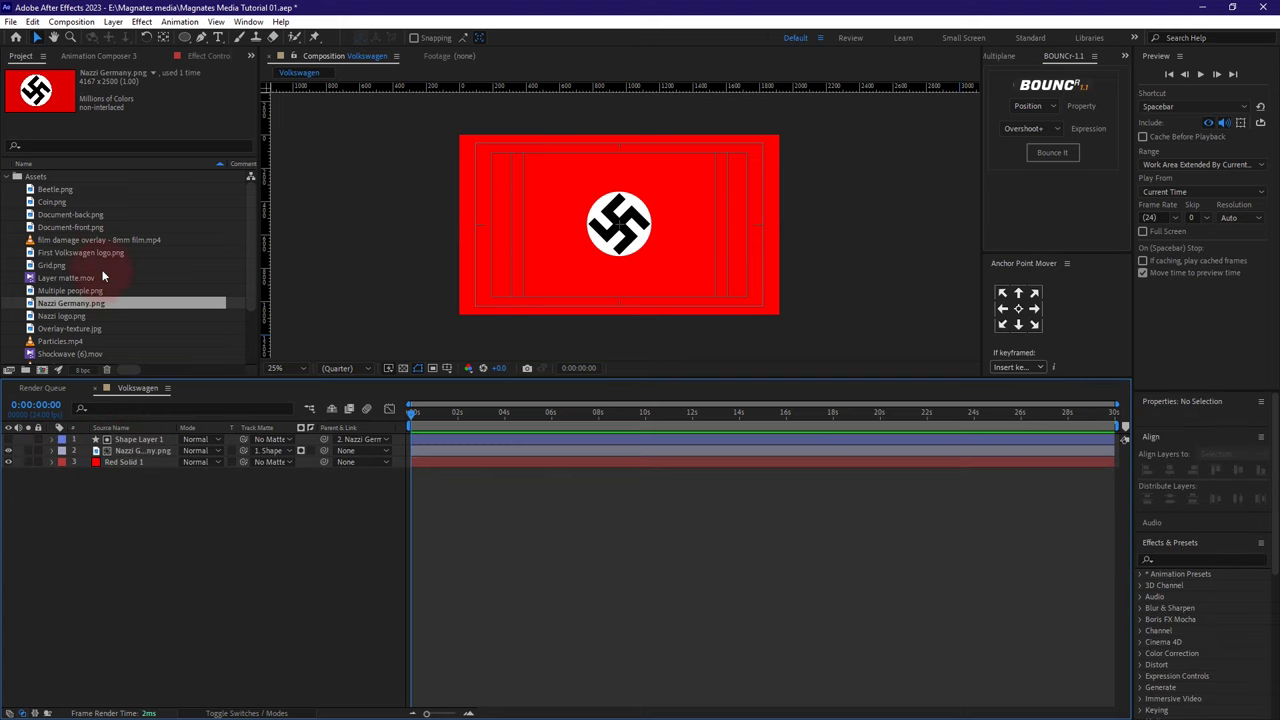
- Add Texture 02.jpg as the top layer of the Volkswagen timeline and scale it to 49%
scroll(65, 320, "down", 2)
left_click(62, 316)
left_click_drag(70, 316, 115, 440)
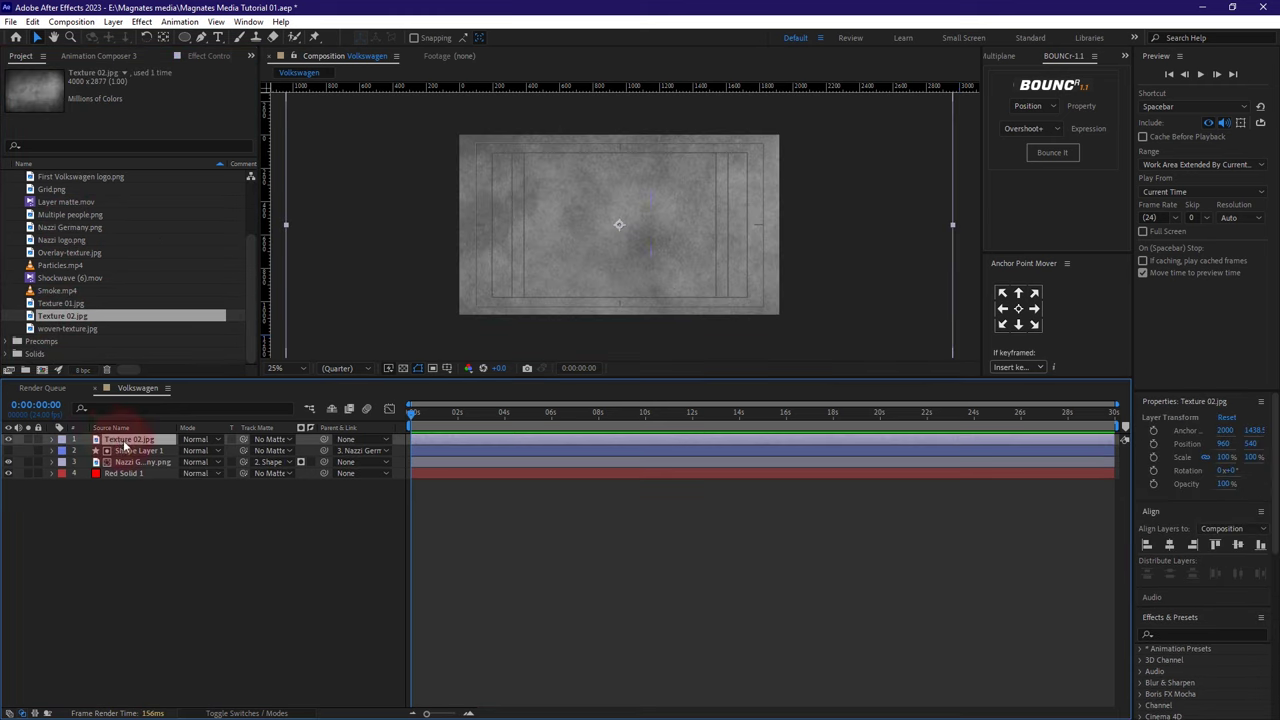
key("s")
left_click_drag(217, 451, 184, 451)
left_click(208, 451)
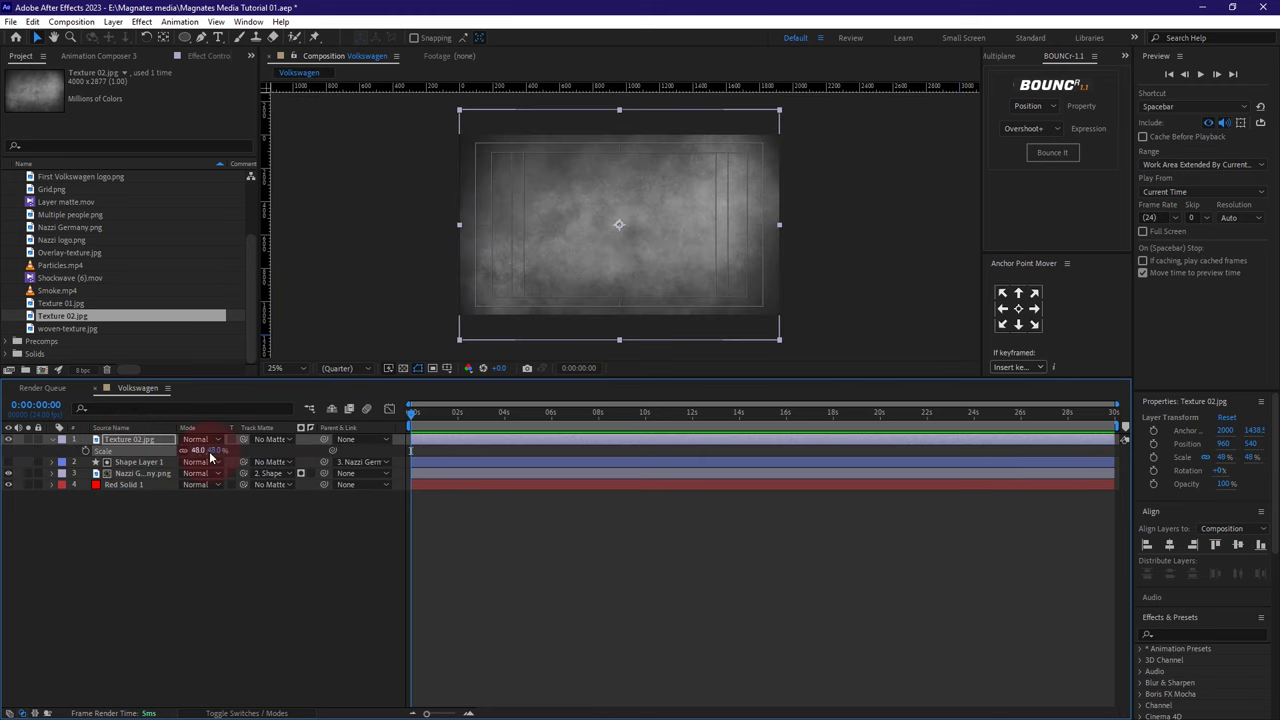
key("Up")
left_click(138, 441)
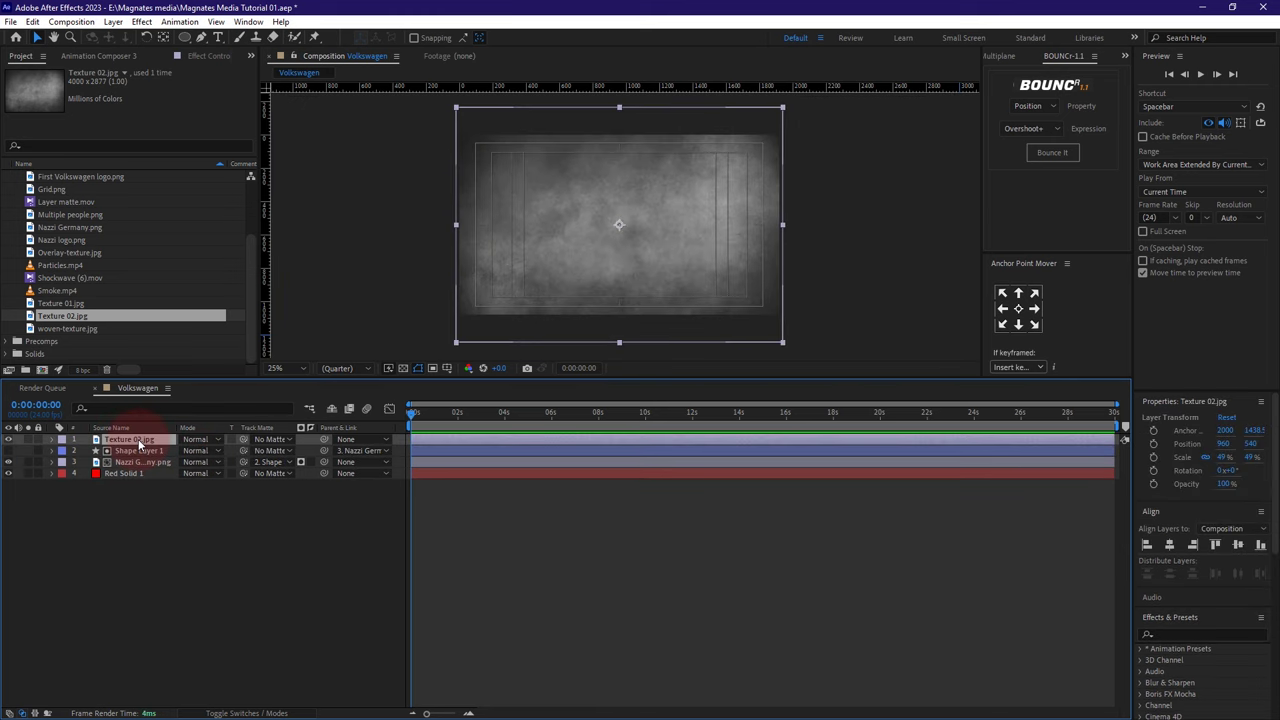
- Set the blending mode of the Texture 02.jpg layer to Multiply
left_click(211, 442)
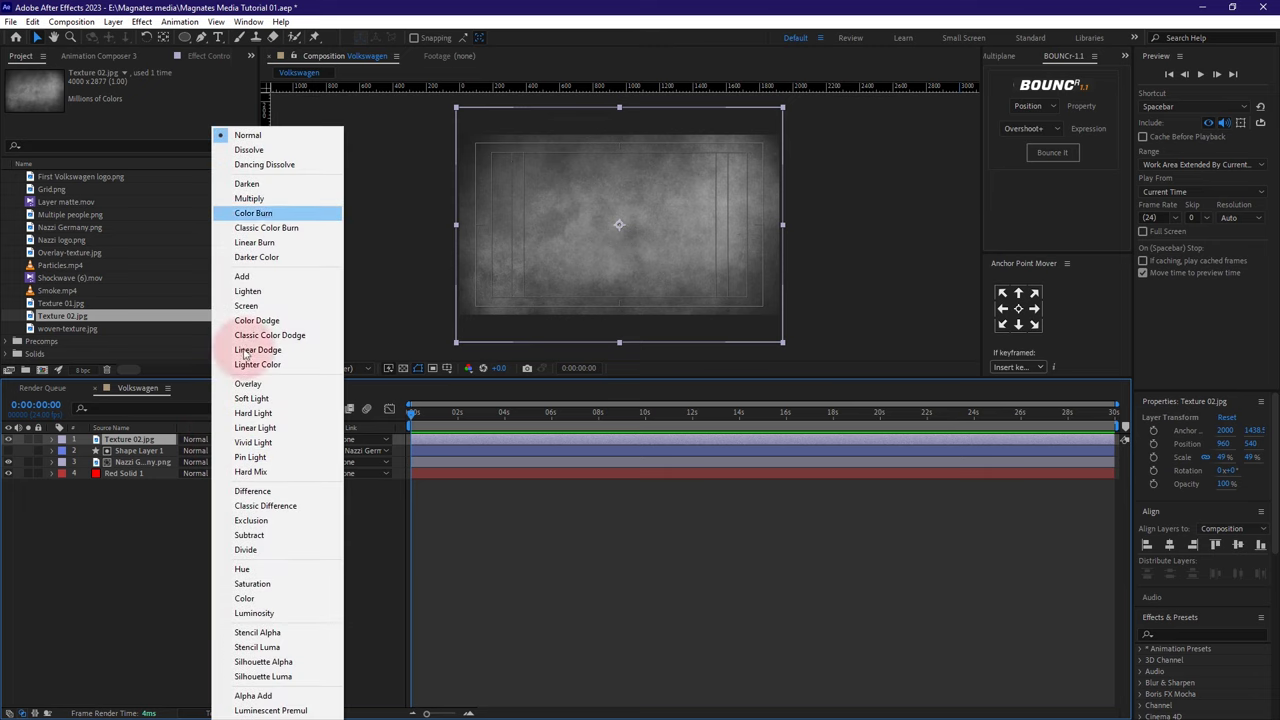
left_click(288, 201)
scroll(655, 217, "up", 2)
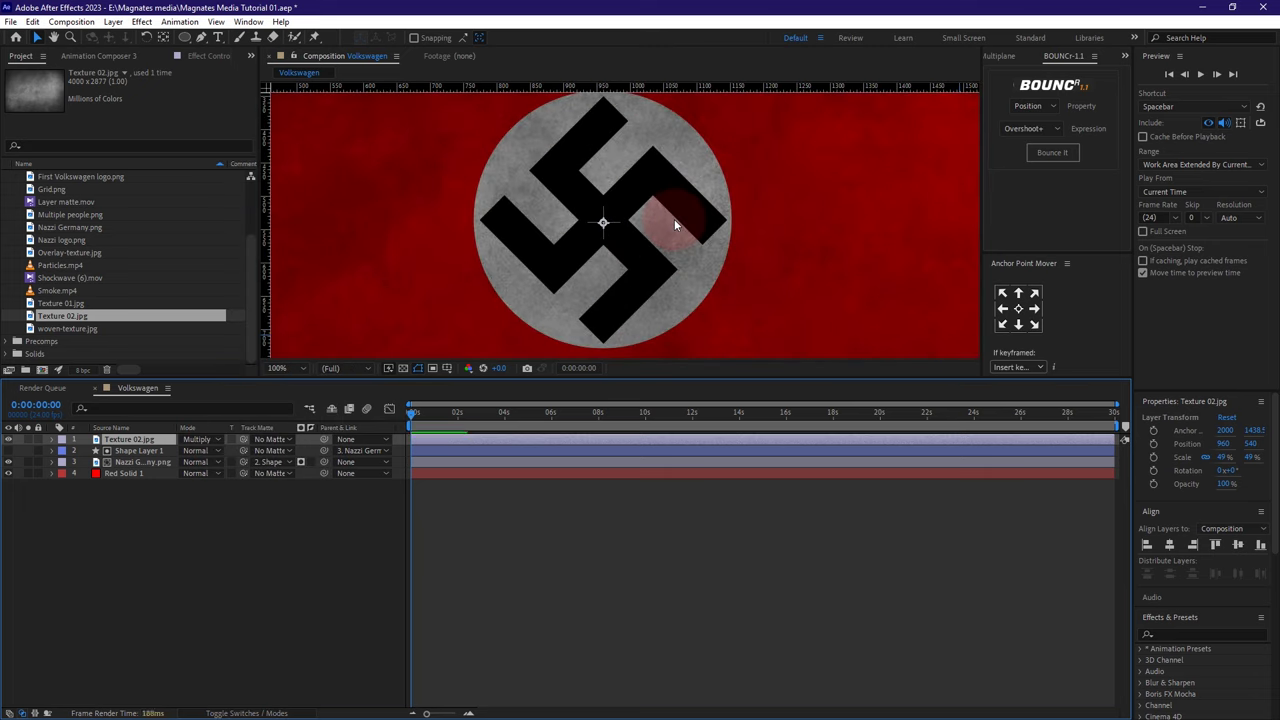
scroll(674, 224, "down", 2)
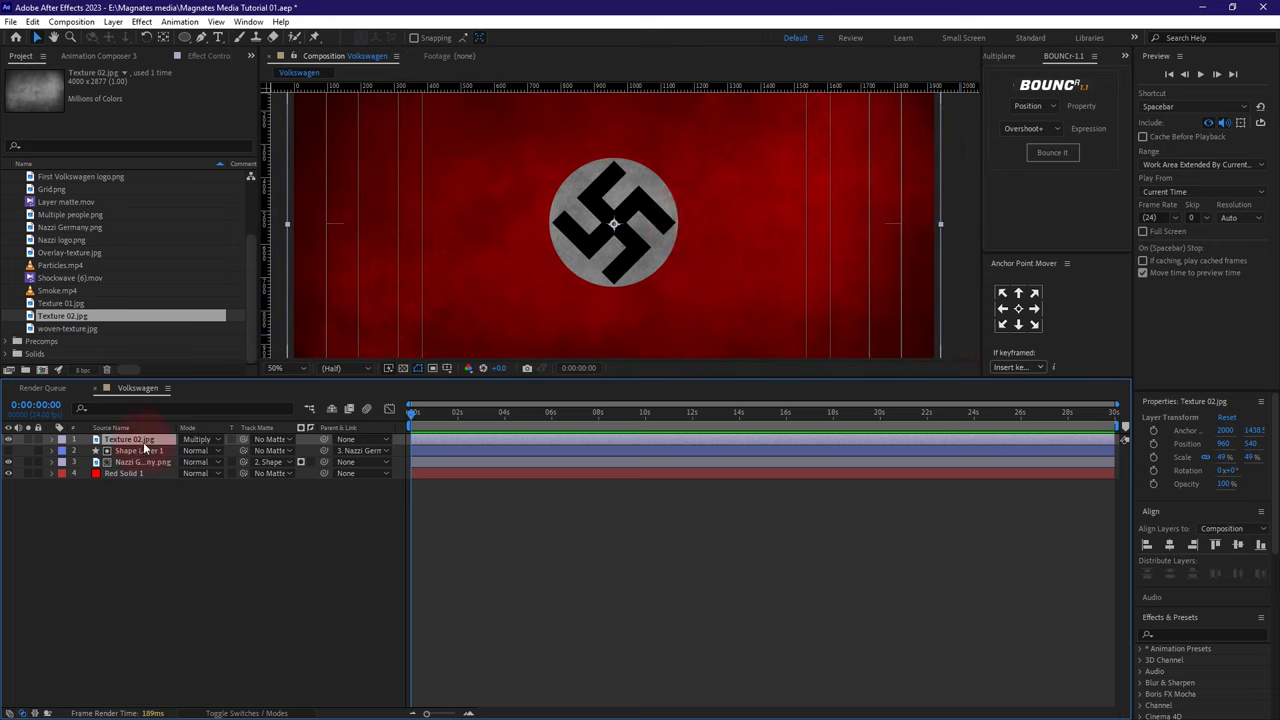
- Apply the Levels effect to Texture 02.jpg with Input Black 42, Input White 179 and Gamma 1.97
key("ctrl+space")
type("level")
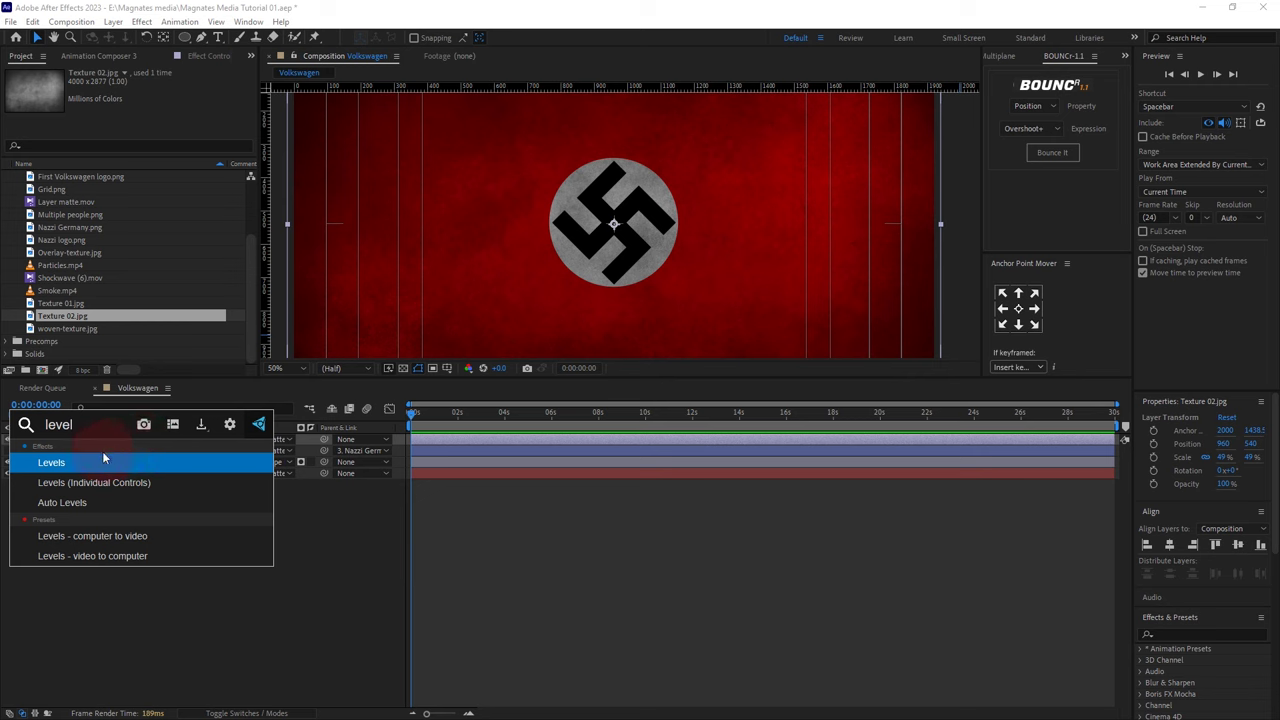
left_click(50, 463)
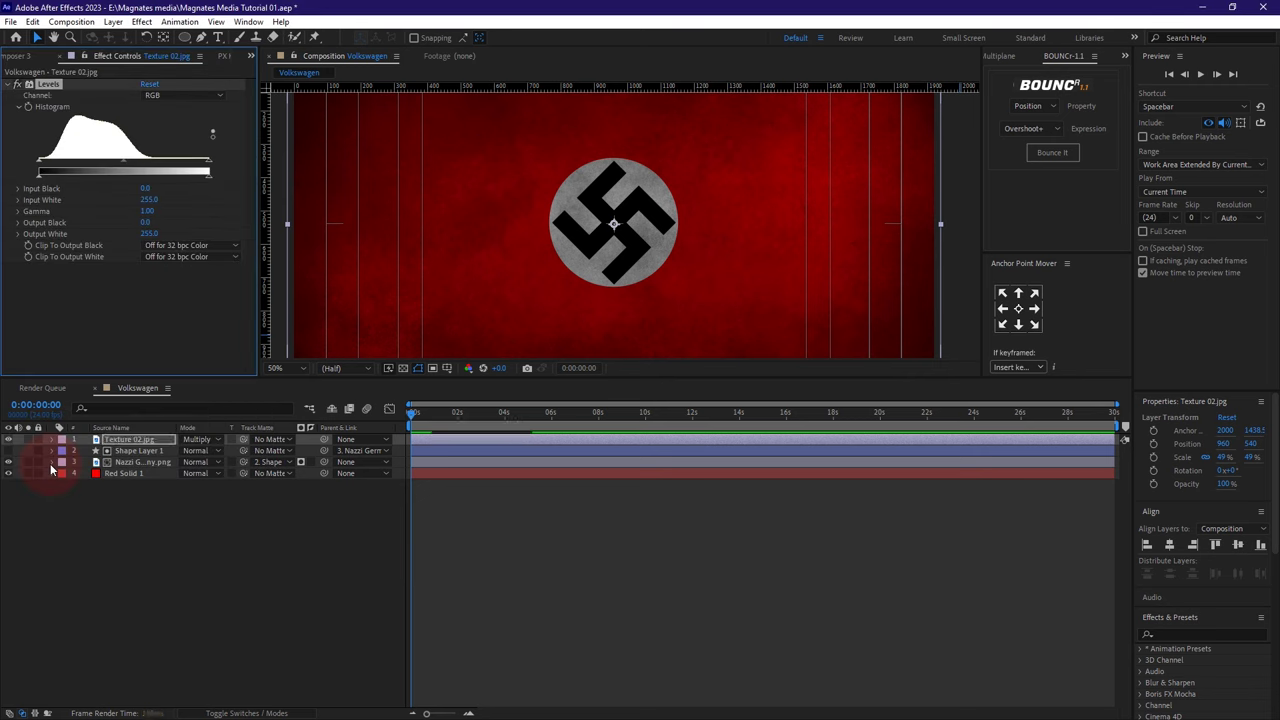
left_click_drag(208, 160, 164, 161)
left_click_drag(39, 160, 91, 161)
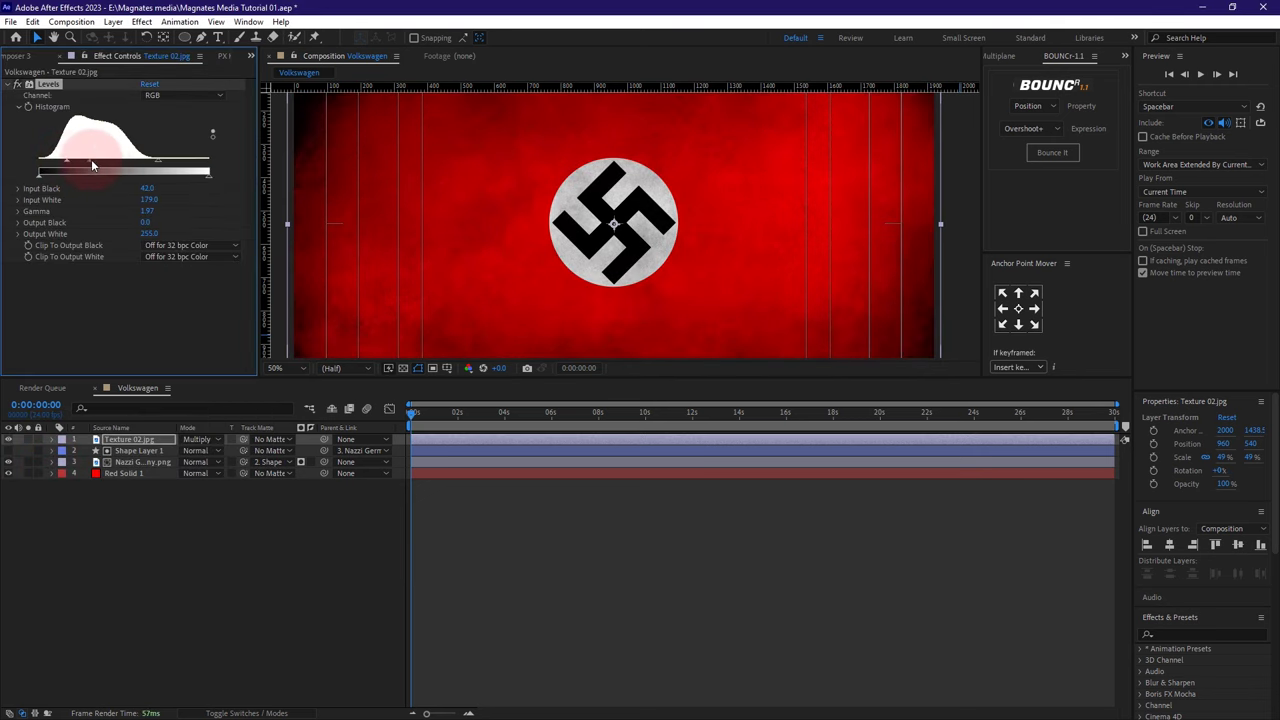
scroll(723, 206, "down", 2)
scroll(723, 206, "up", 2)
- Pre-compose the texture, shape, Nazzi Germany.png and red solid layers into a new composition named Nazi Flag
left_click(174, 571)
left_click_drag(164, 556, 150, 440)
right_click(145, 441)
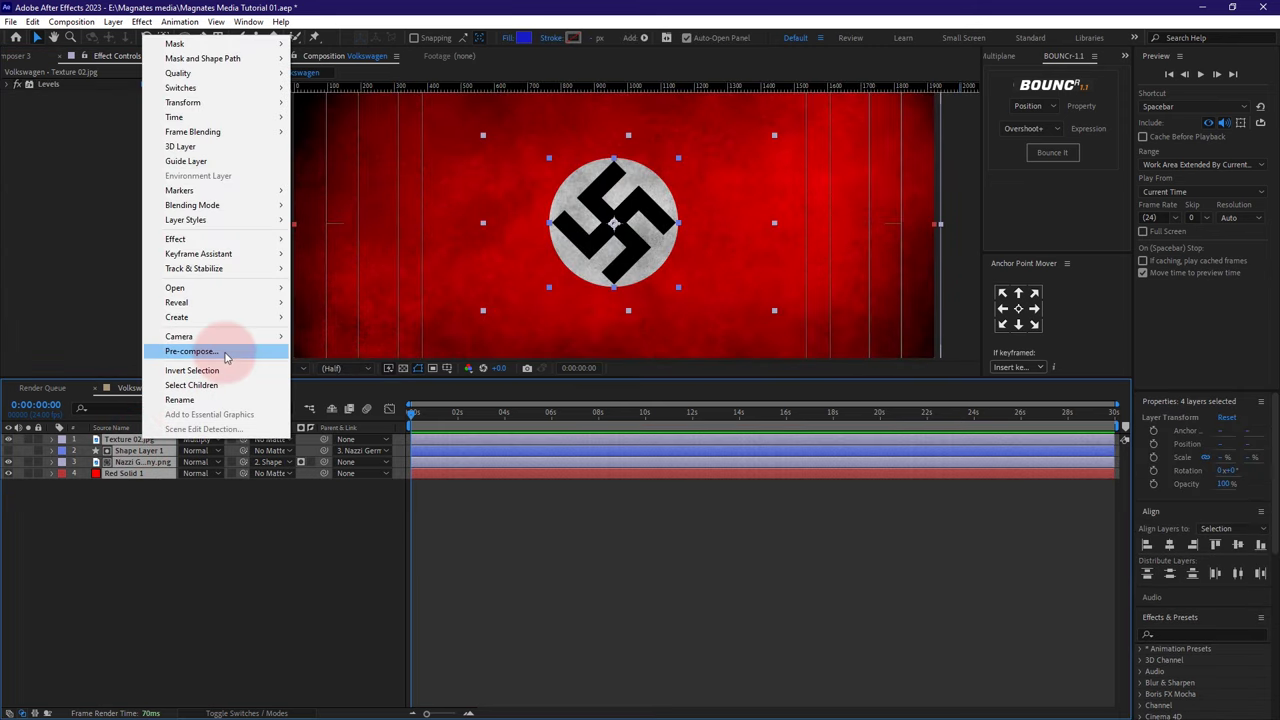
left_click(240, 351)
type("Na")
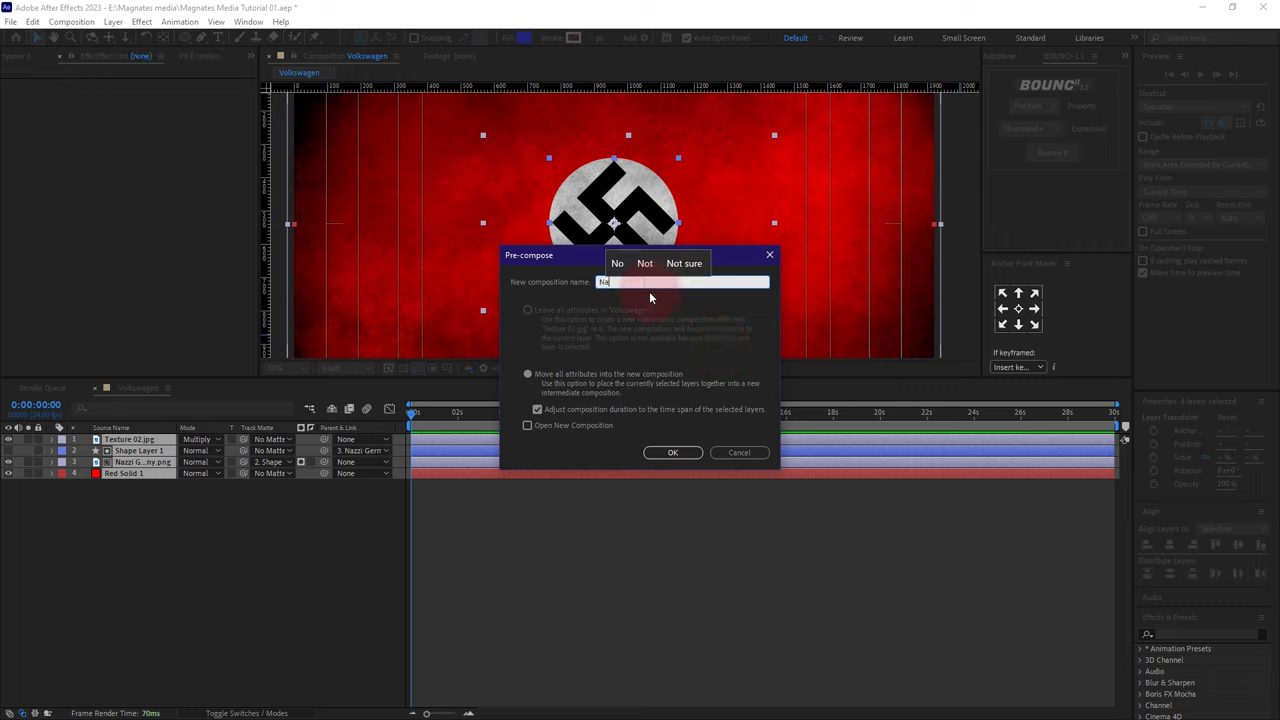
type("zi Flag")
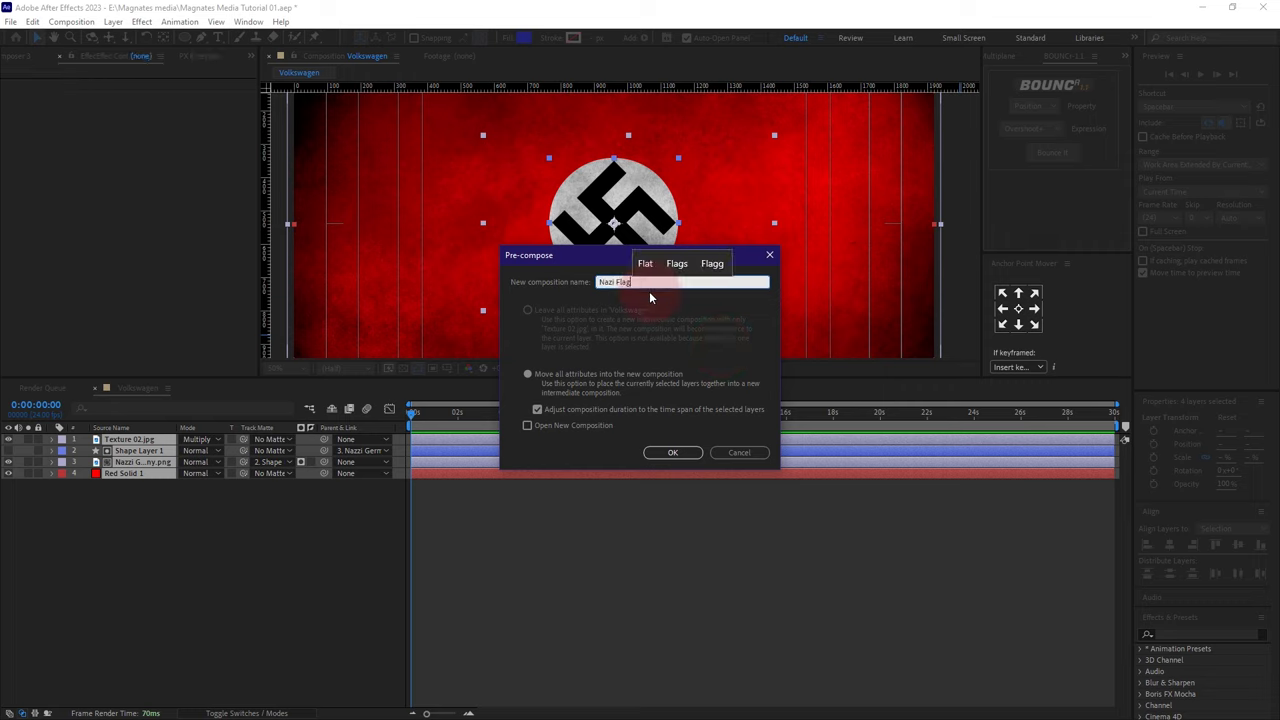
left_click(655, 453)
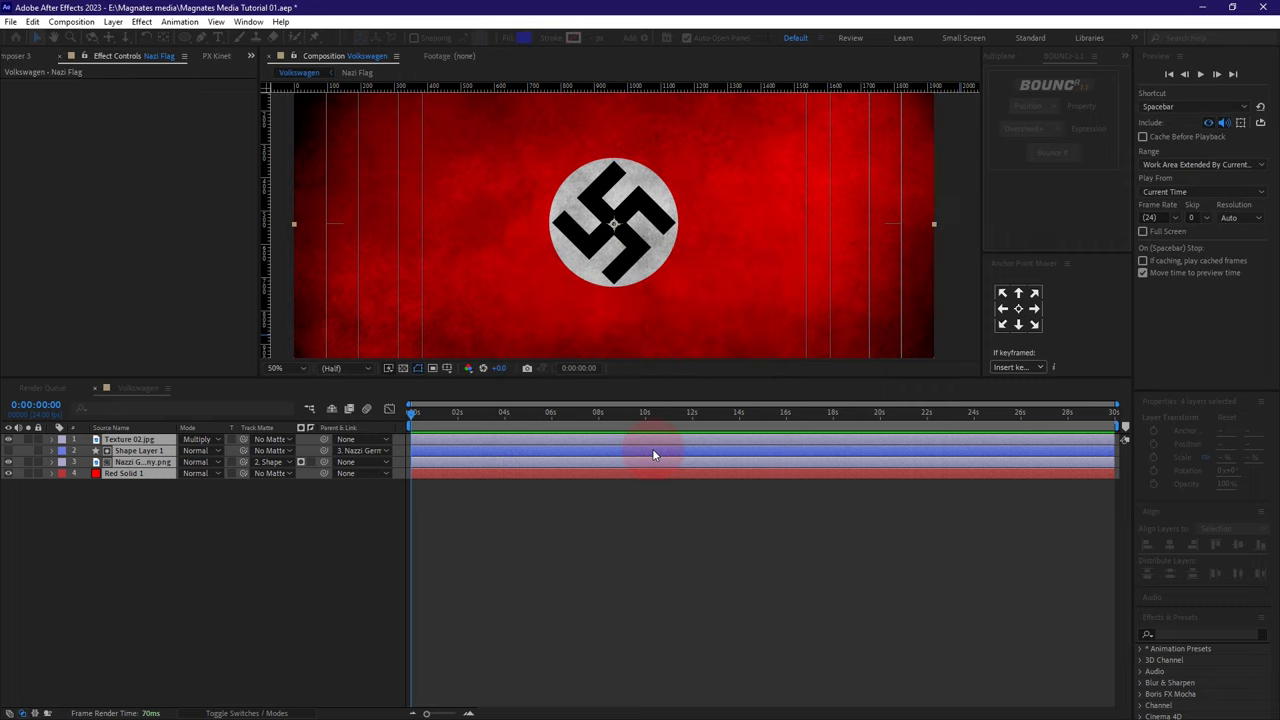
left_click(200, 577)
- Add Texture 02.jpg beneath the Nazi Flag layer, hide the flag, and scale the texture to 49%
scroll(646, 238, "down", 2)
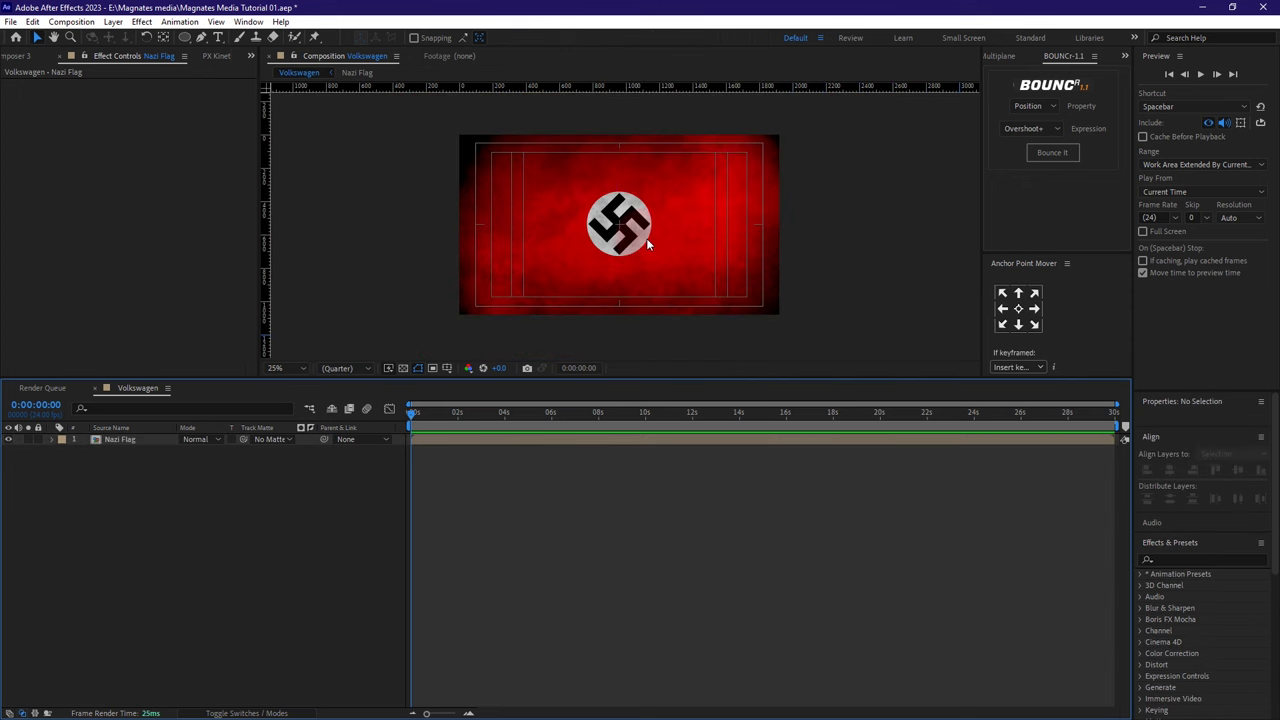
left_click(250, 55)
left_click(300, 80)
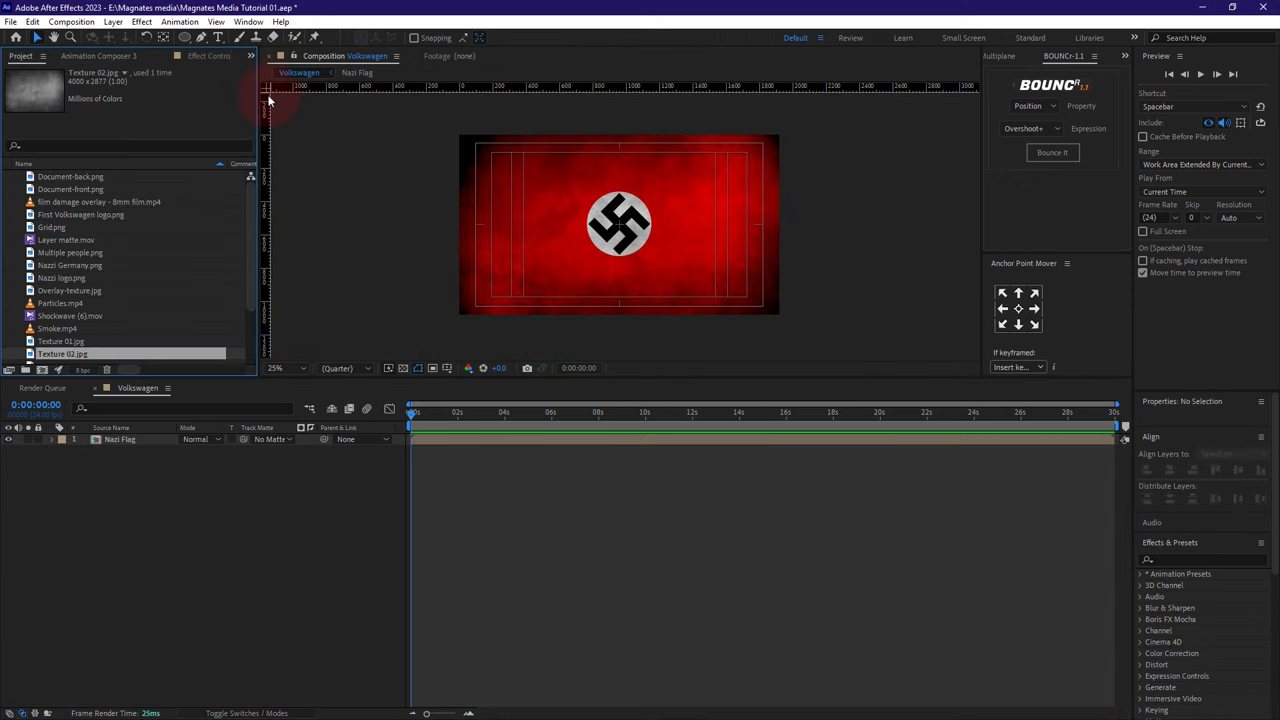
left_click(60, 356)
left_click_drag(60, 356, 75, 481)
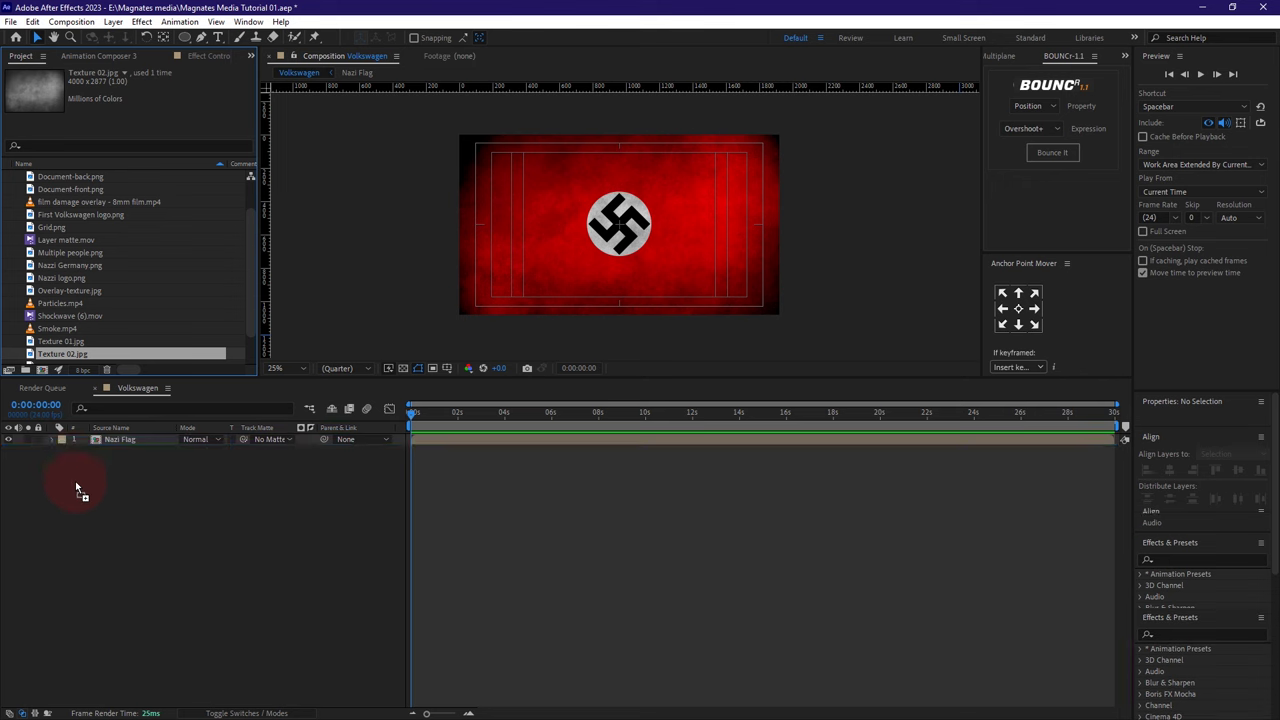
left_click(9, 439)
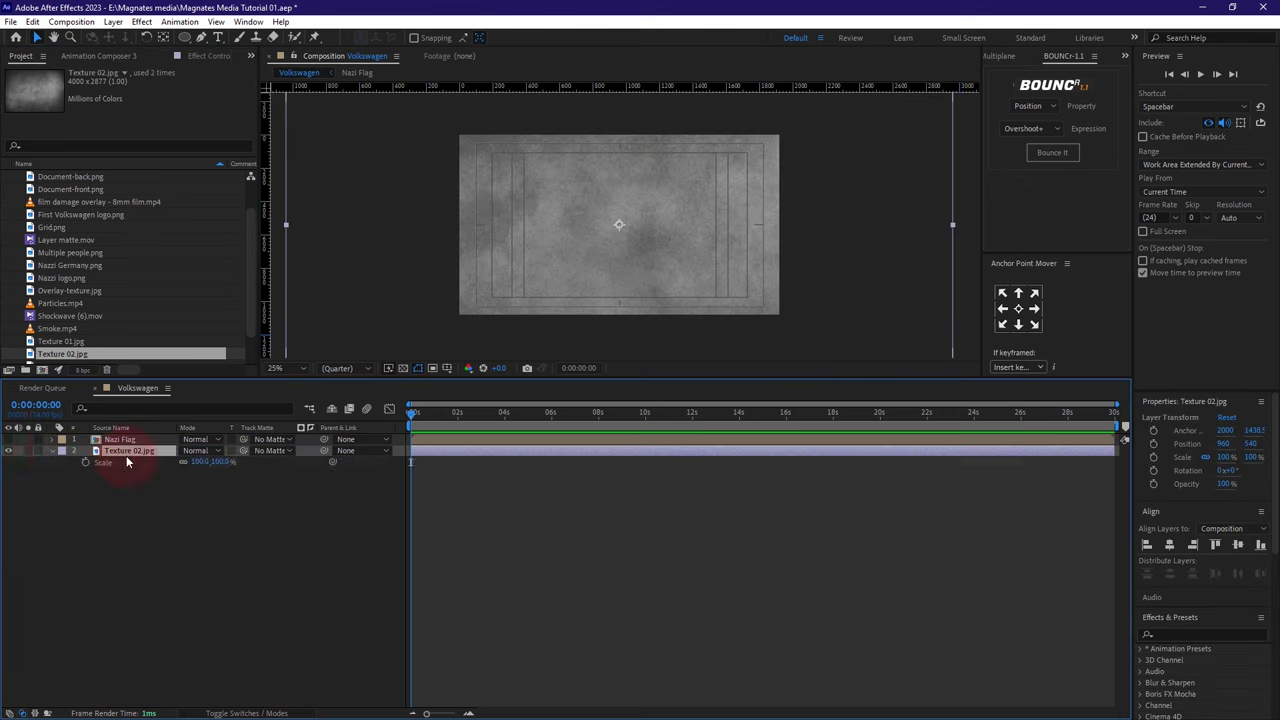
type("49")
key("Return")
- Create a black 000000 solid and place it beneath the Texture 02.jpg layer
left_click(113, 21)
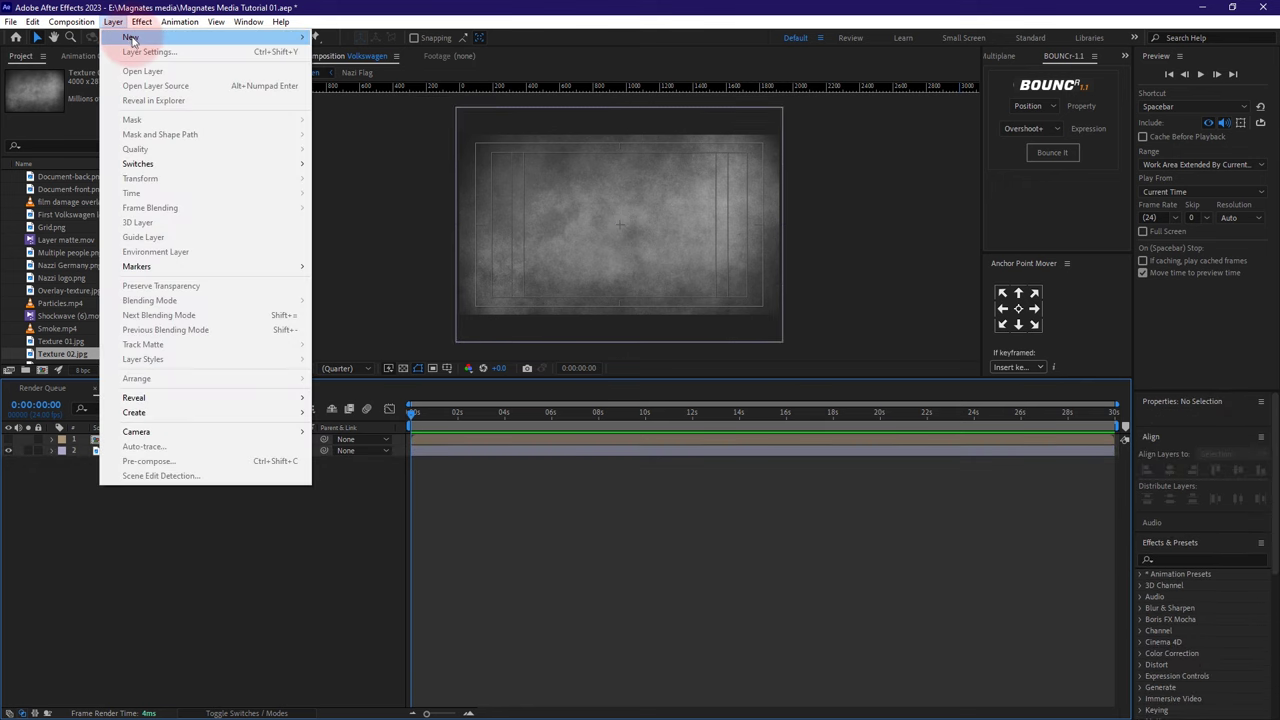
mouse_move(131, 40)
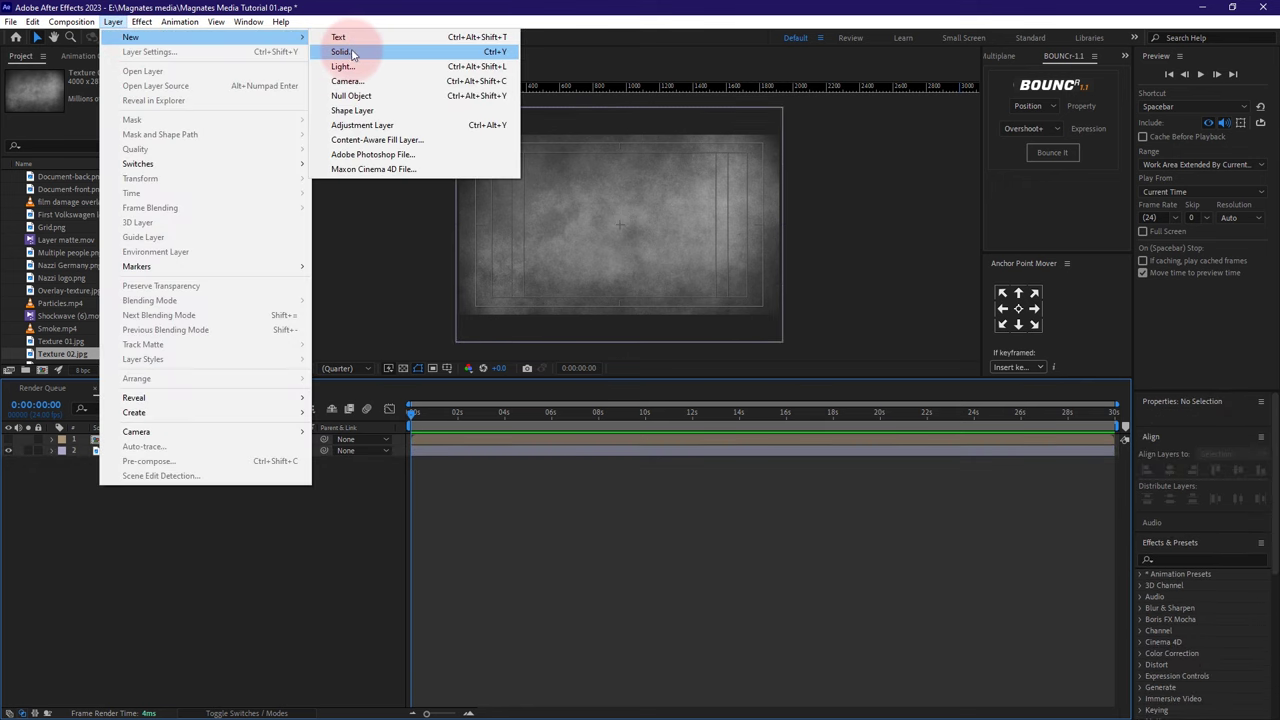
left_click(352, 50)
left_click(497, 319)
type("000000")
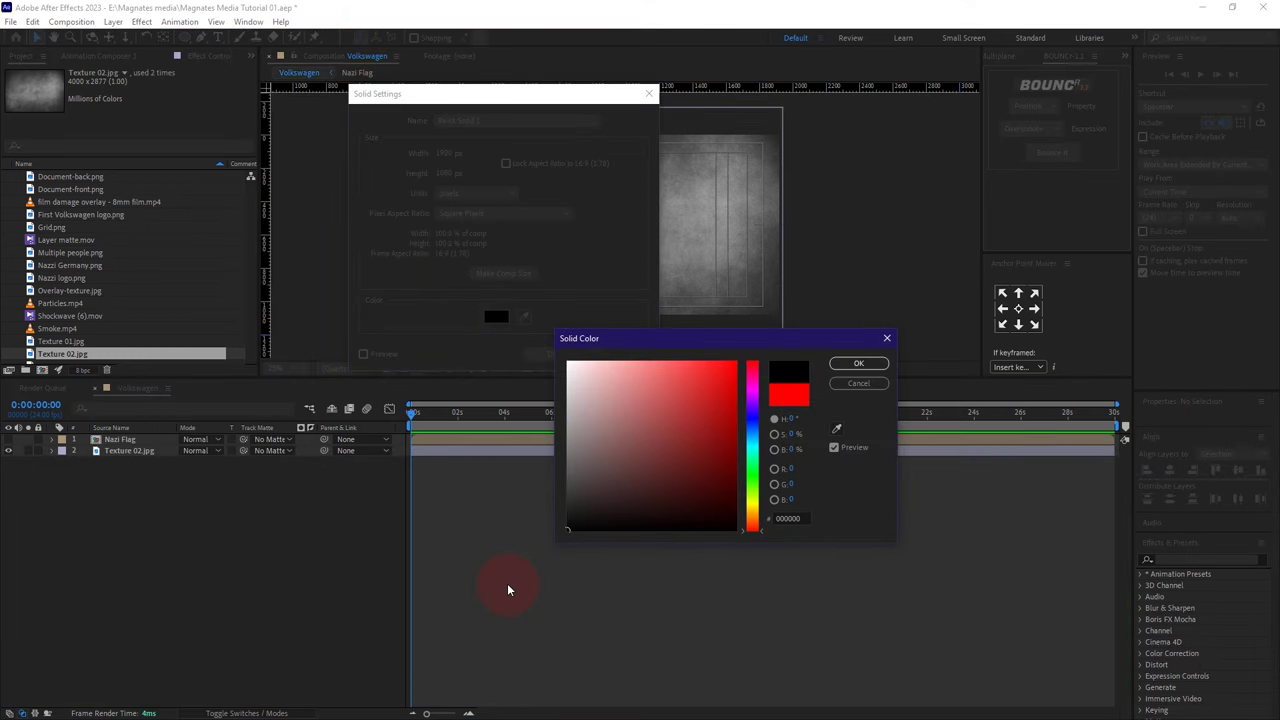
left_click(858, 363)
left_click(553, 355)
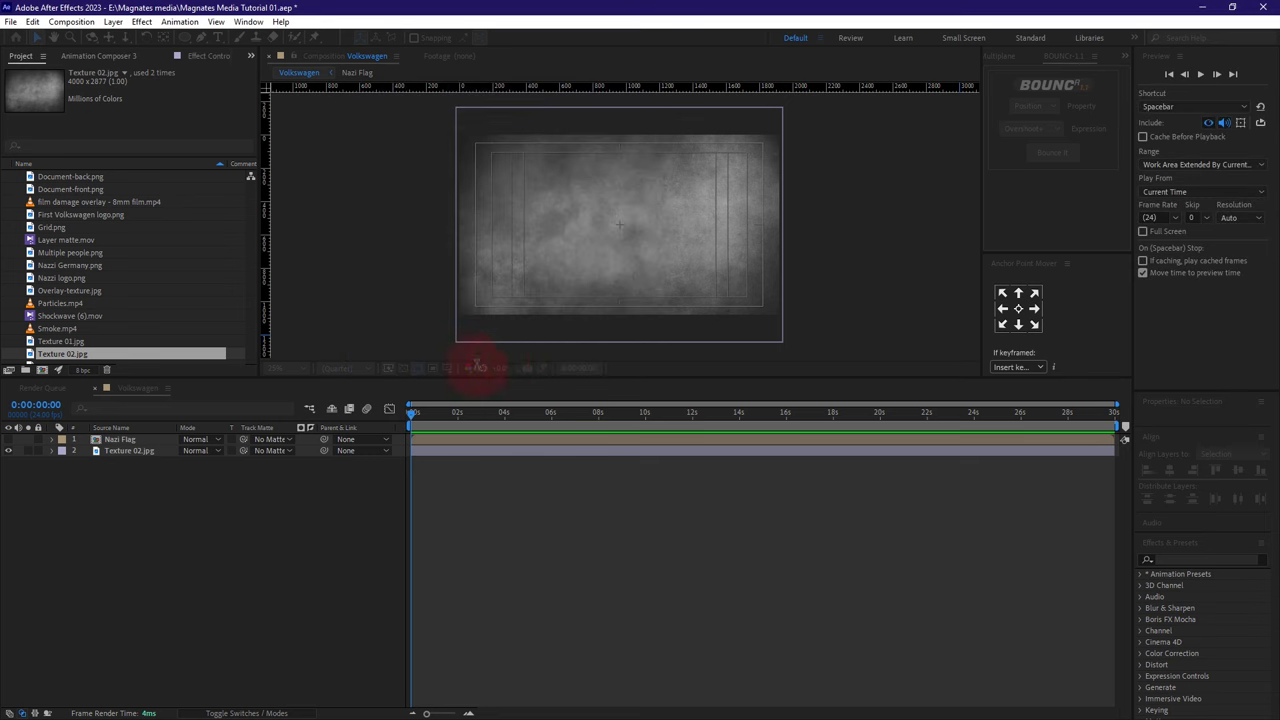
left_click(118, 440)
left_click_drag(118, 443, 109, 492)
- Rename the black solid layer as Background
right_click(122, 462)
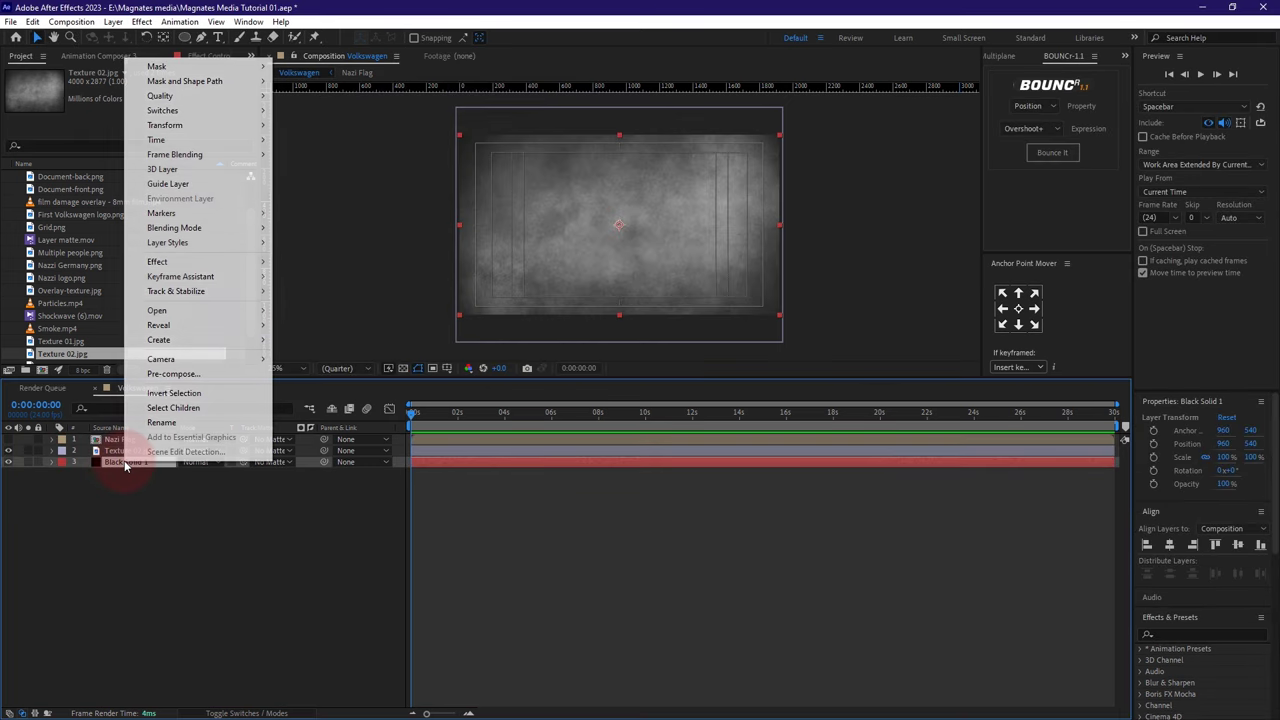
left_click(176, 424)
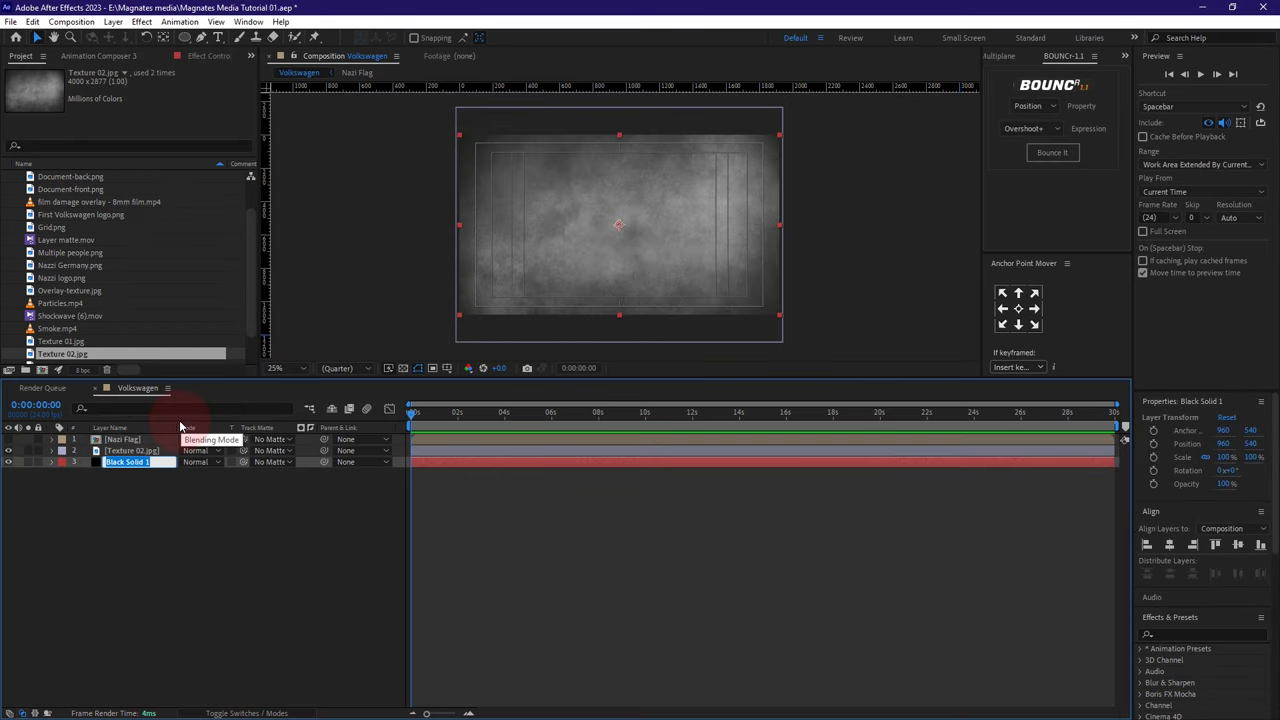
type("Background")
key("Return")
- Apply Levels to the Texture 02.jpg layer with Input Black 41, Gamma 0.79 and Output White 40
left_click(130, 451)
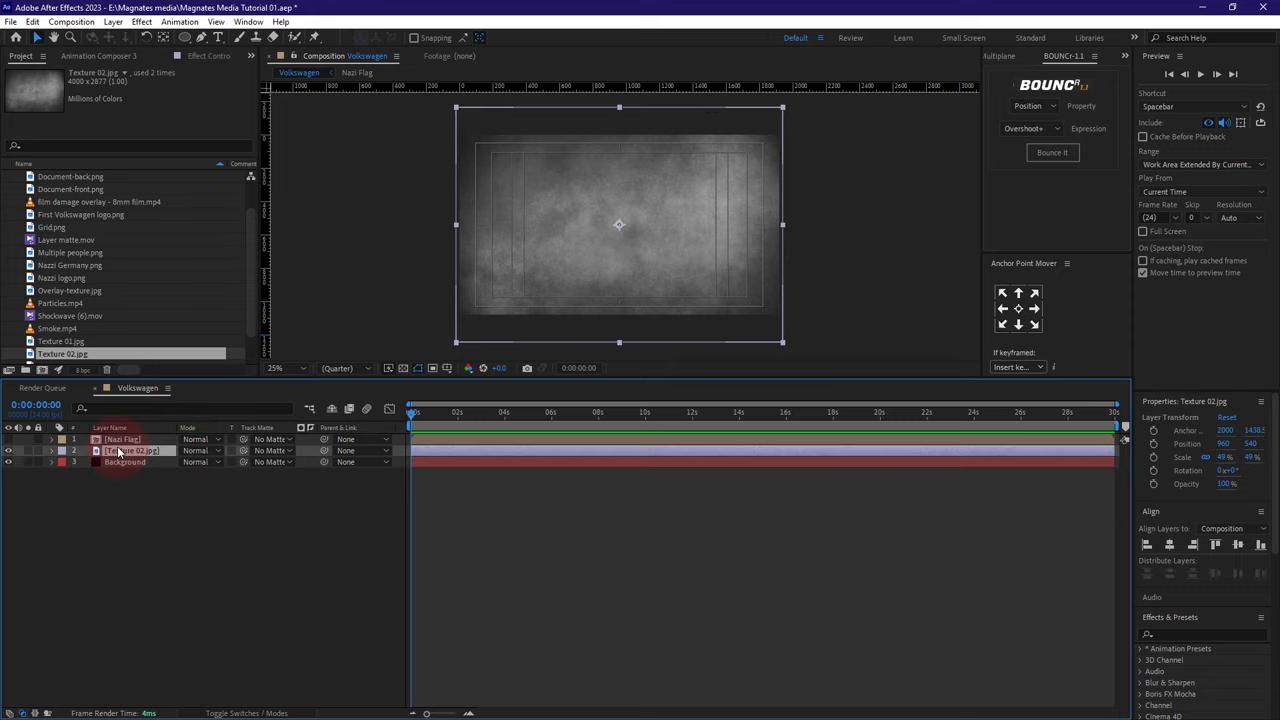
key("ctrl+space")
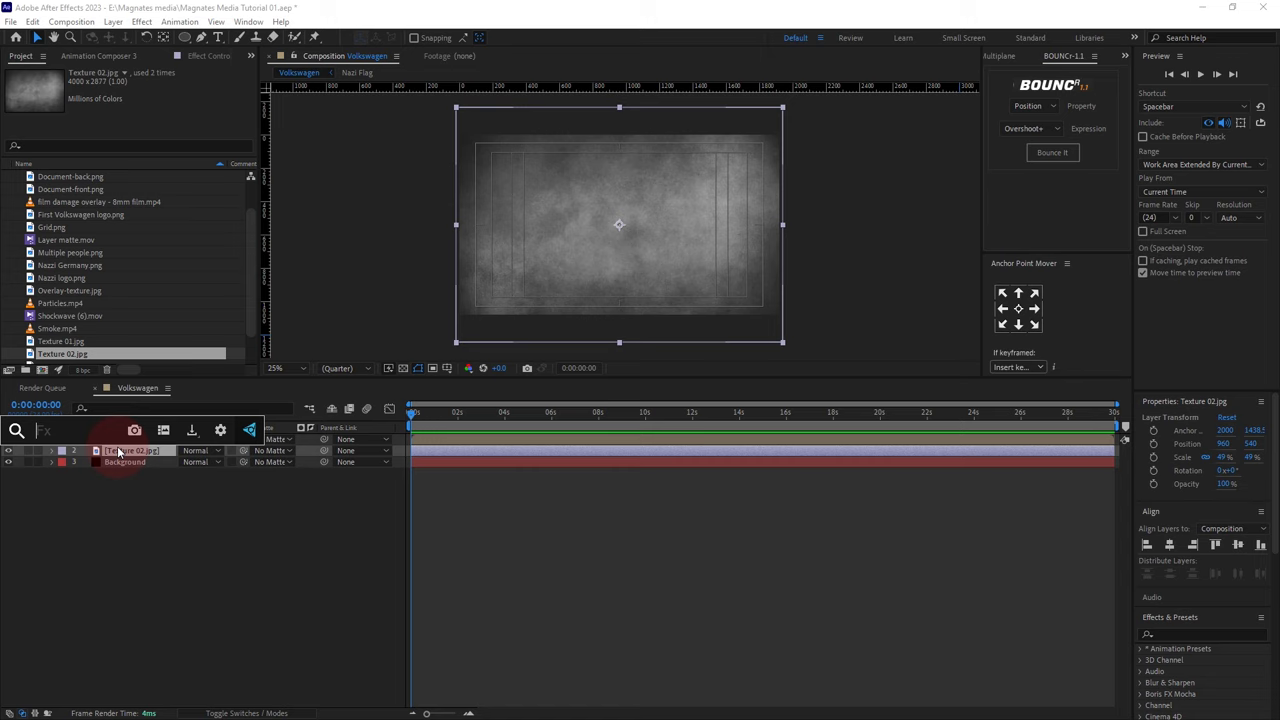
type("level")
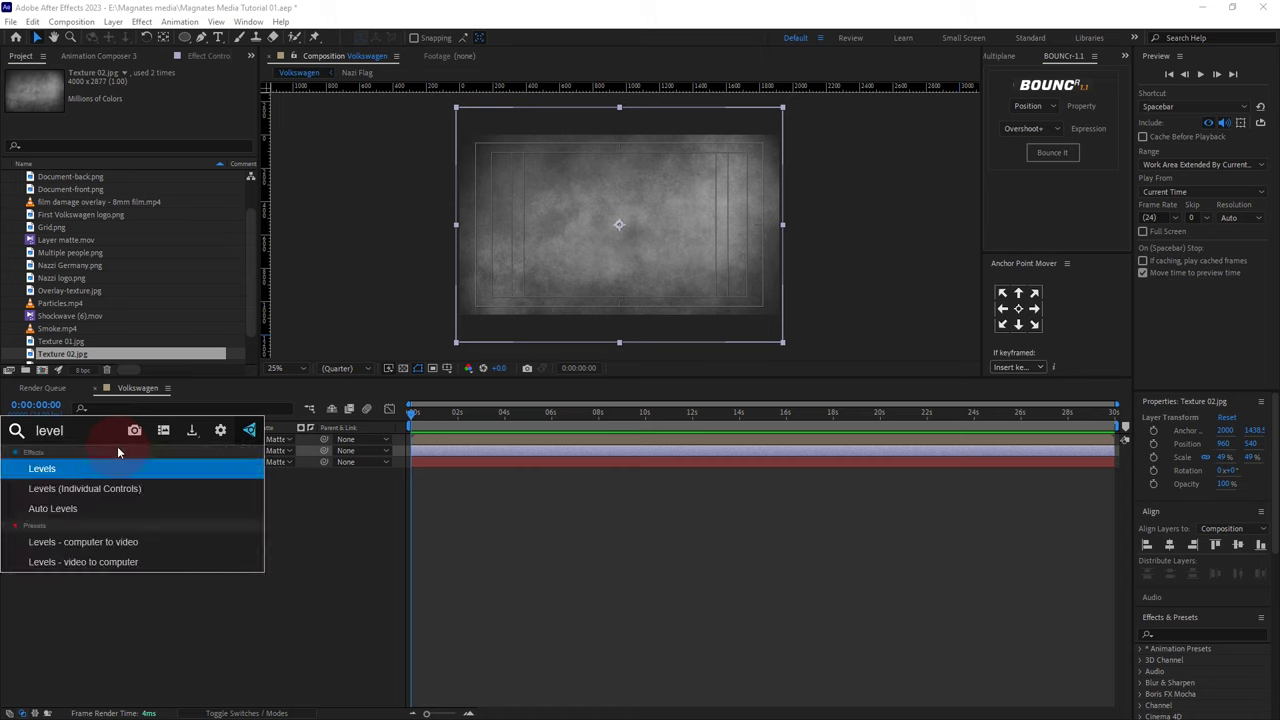
key("Return")
left_click_drag(129, 174, 66, 174)
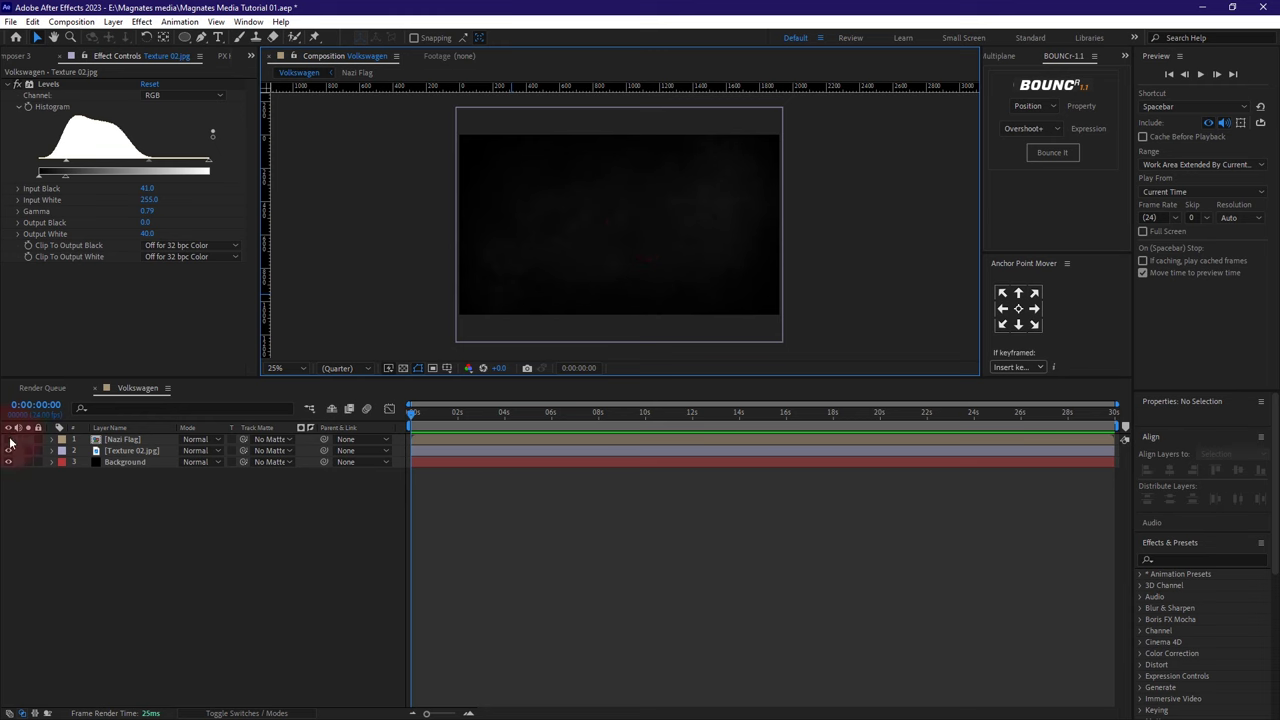
- Unhide the Nazi Flag layer, draw a rounded Pen mask around its central circle, and scale the layer to 90.1%
left_click(9, 440)
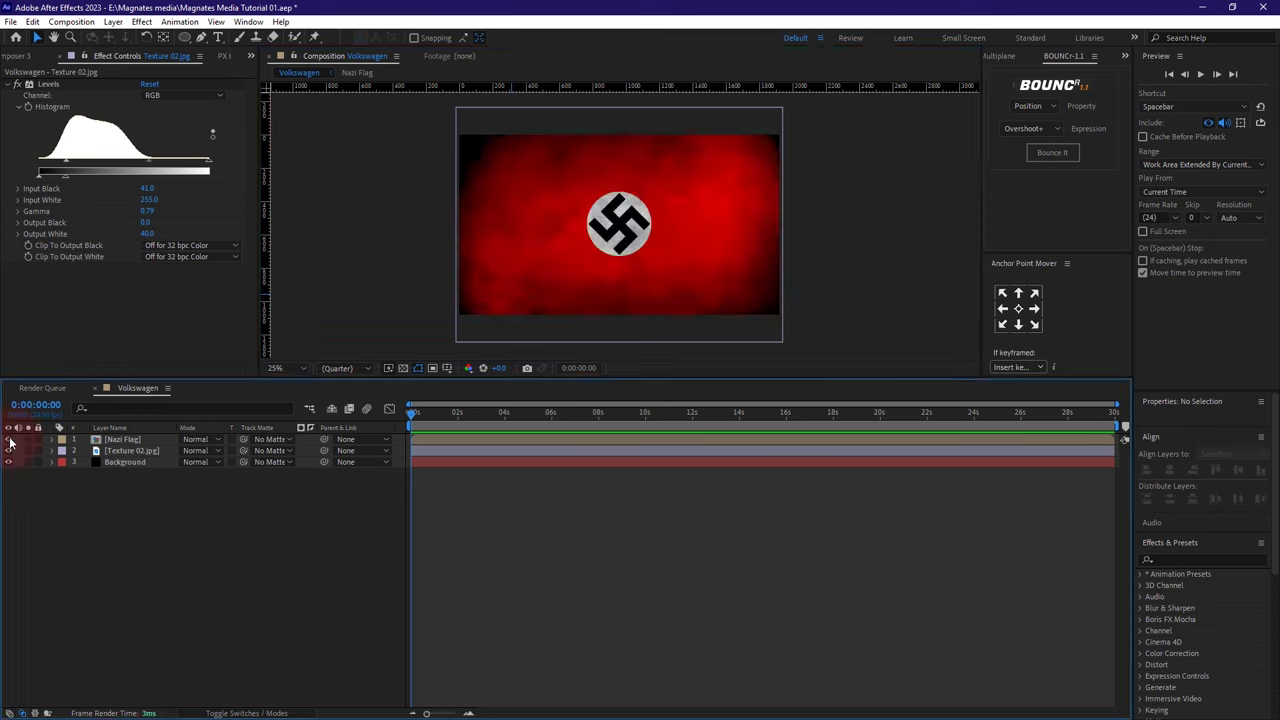
left_click(124, 440)
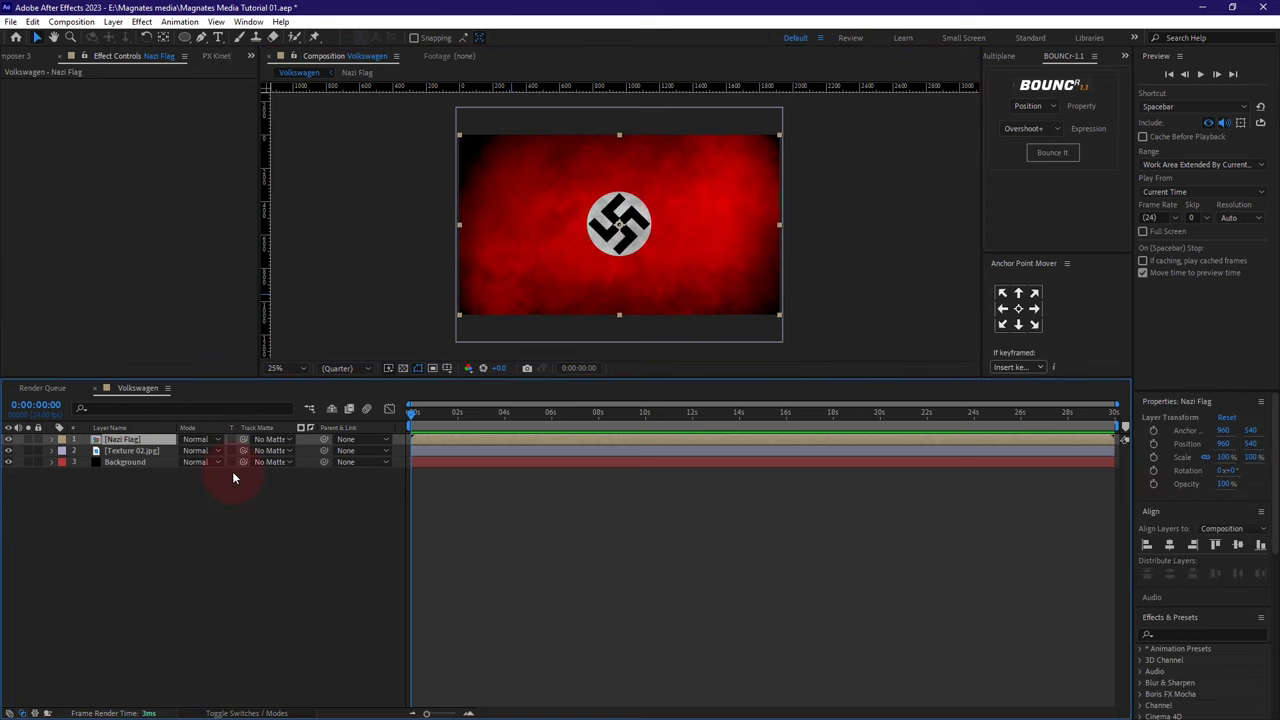
key("s")
left_click(201, 40)
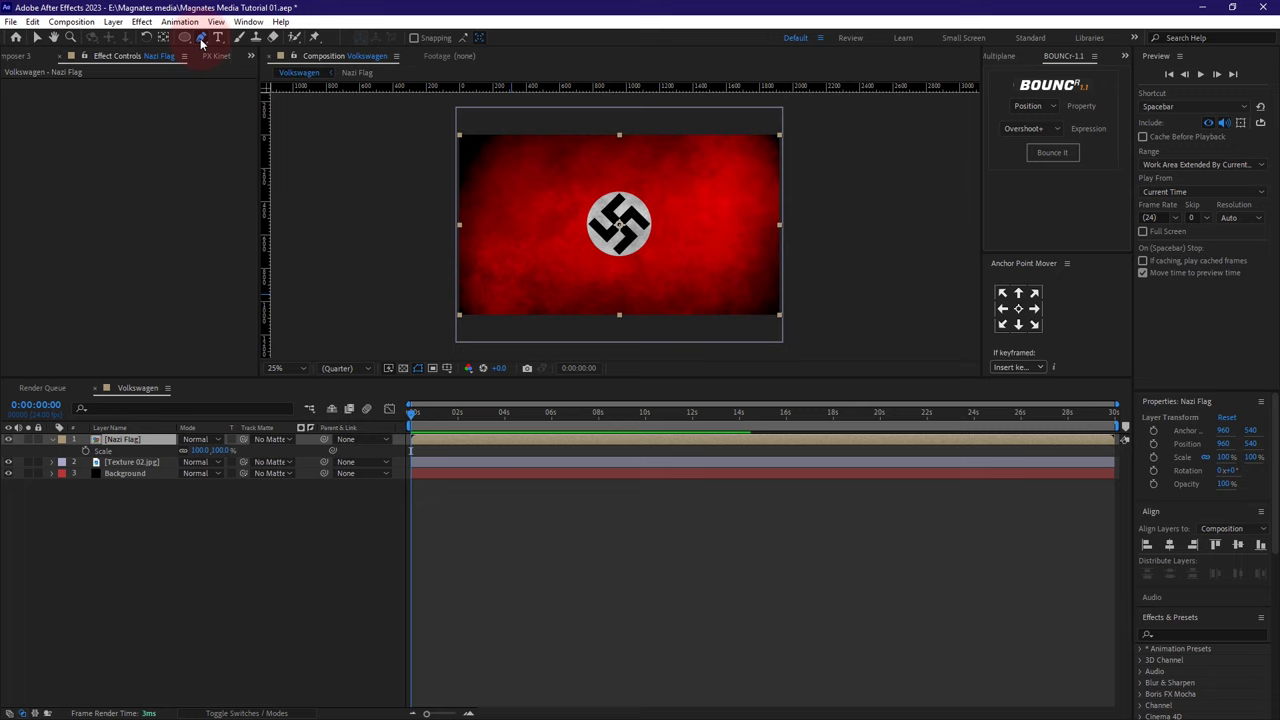
left_click(587, 154)
left_click(571, 161)
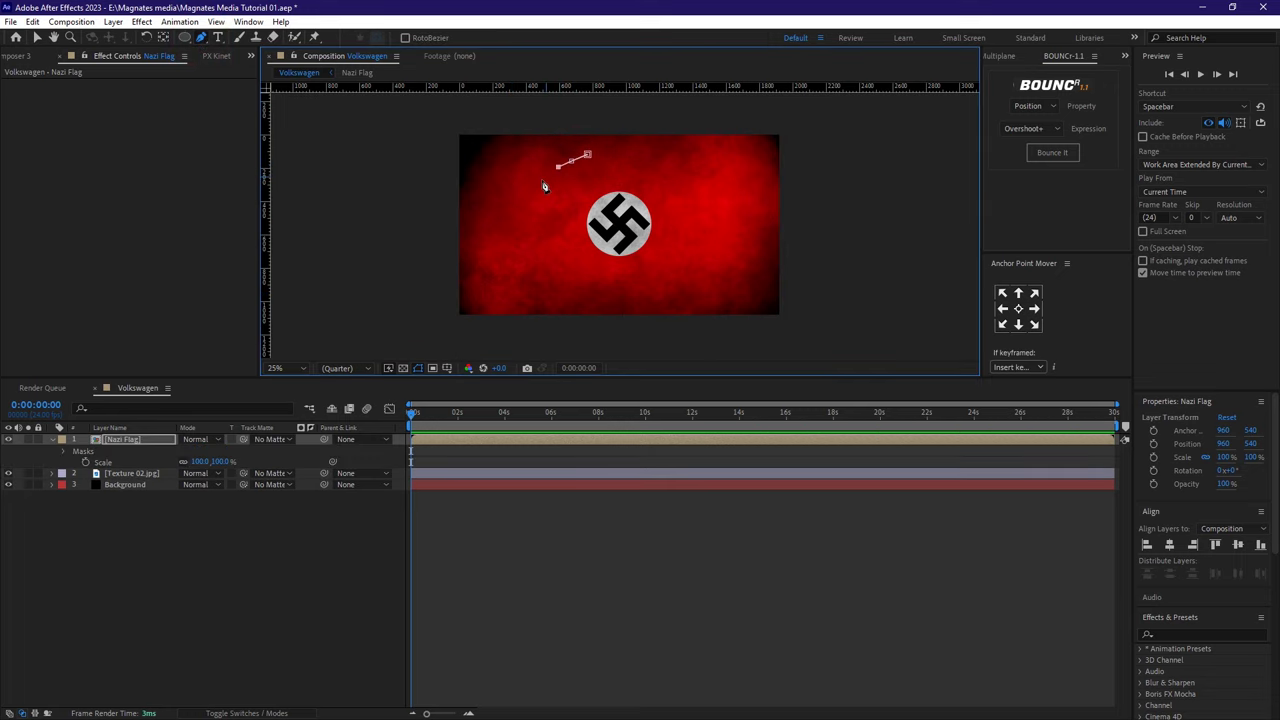
left_click(541, 180)
left_click(537, 193)
left_click(529, 214)
left_click(530, 235)
left_click(534, 250)
left_click(547, 263)
left_click(555, 275)
left_click(570, 283)
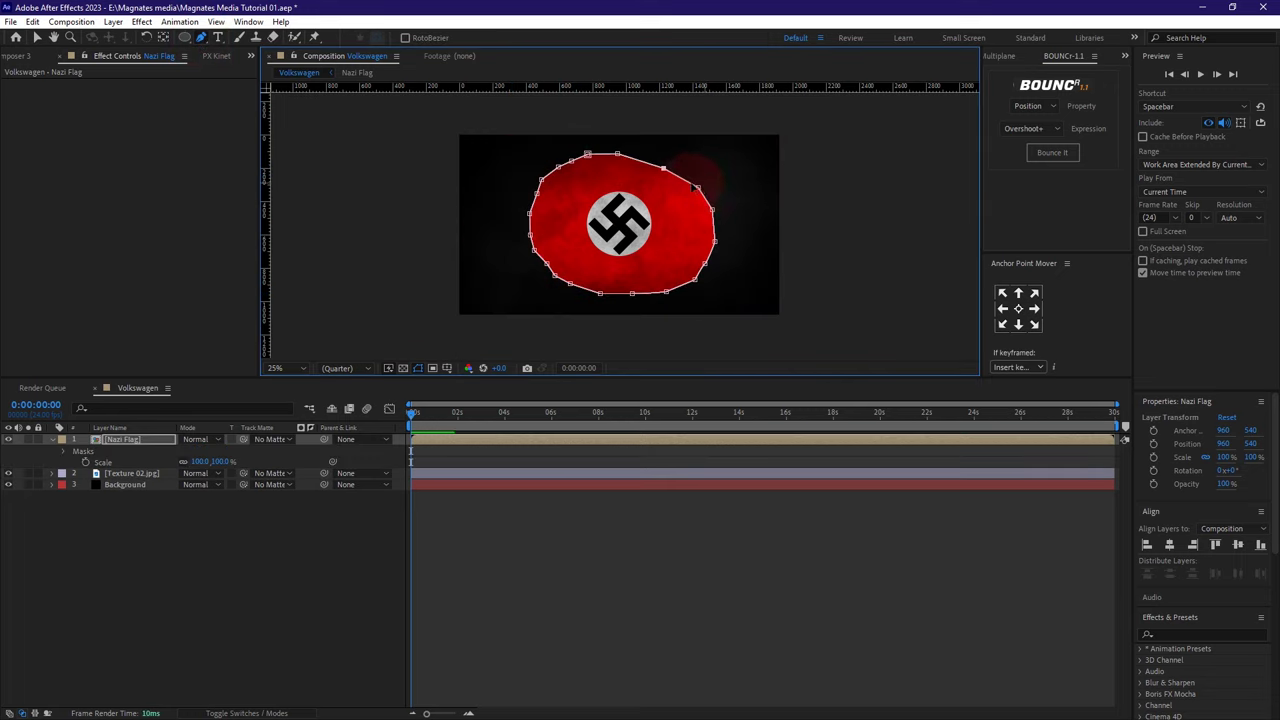
- Shrink the mask path of Mask 1 on the Nazi Flag layer closer around the central circle
left_click(63, 451)
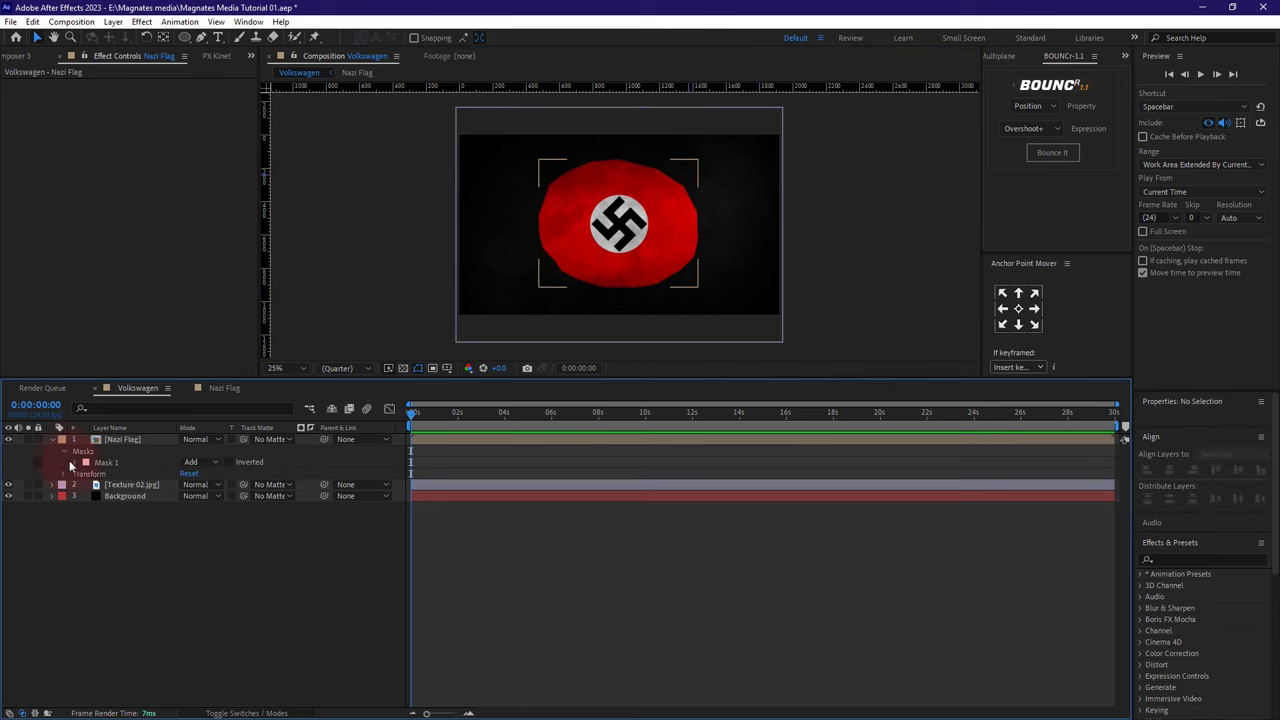
left_click(74, 462)
left_click(125, 473)
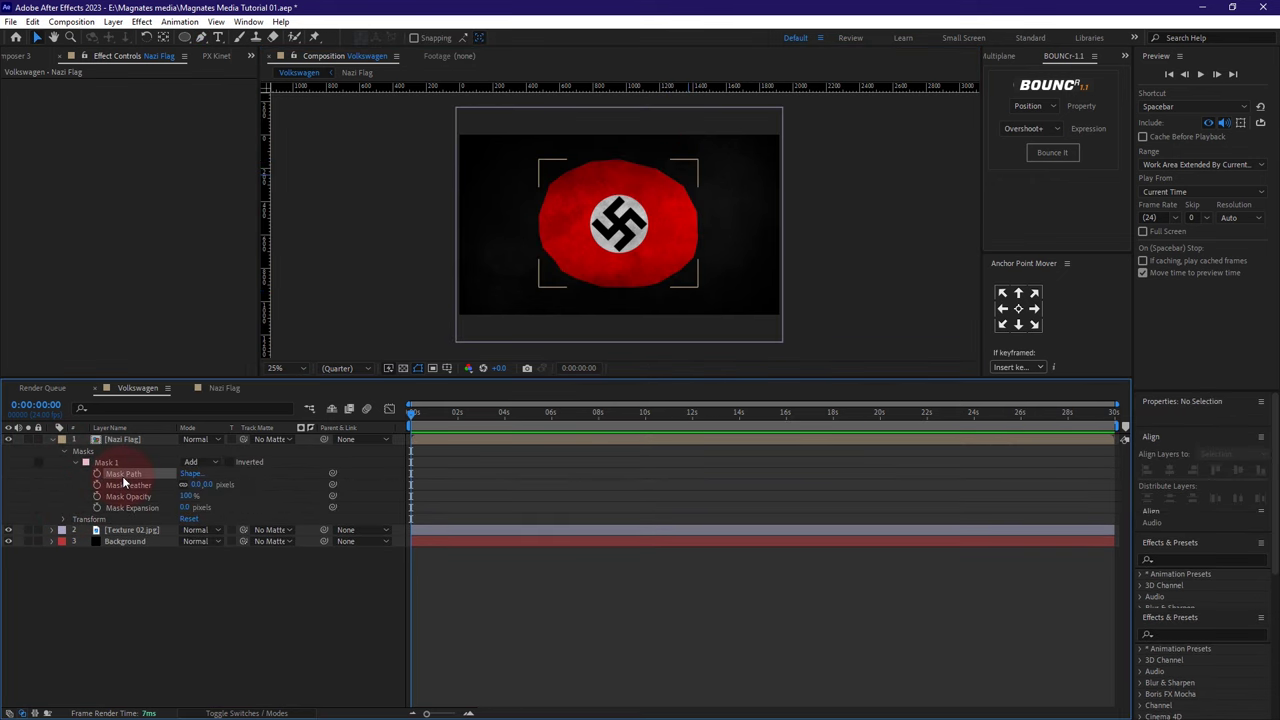
double_click(693, 262)
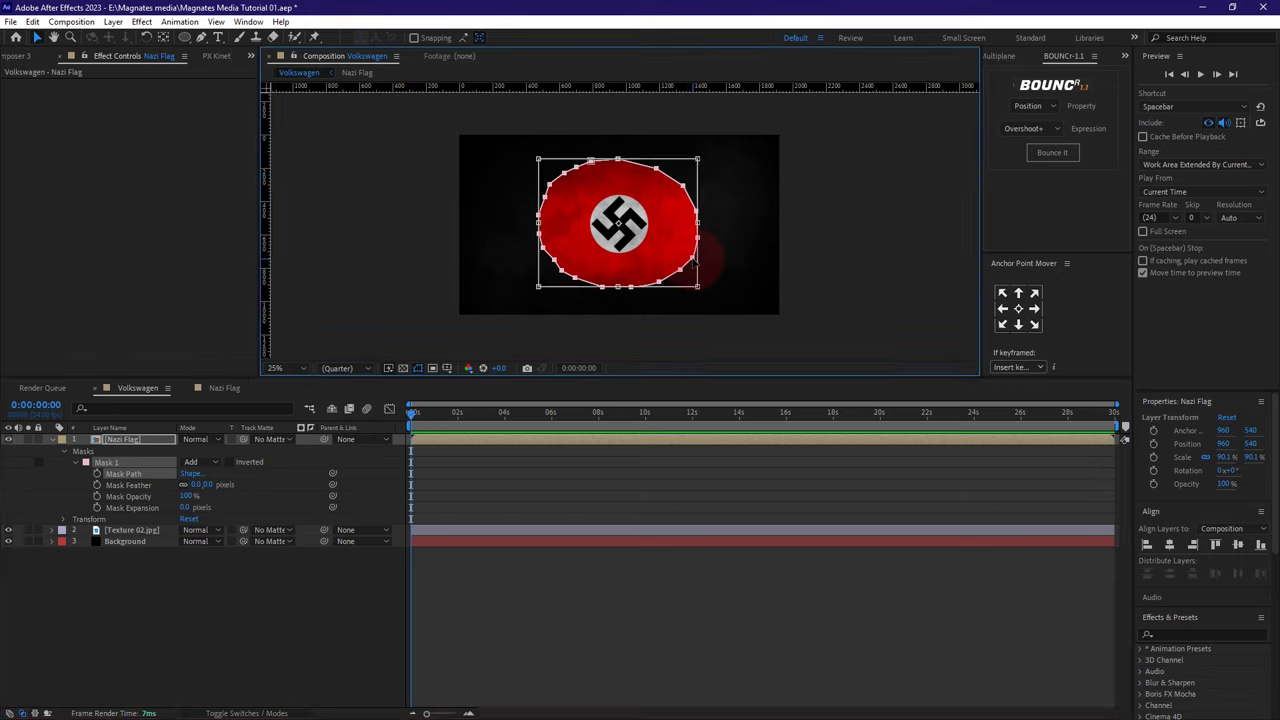
left_click_drag(698, 287, 684, 278)
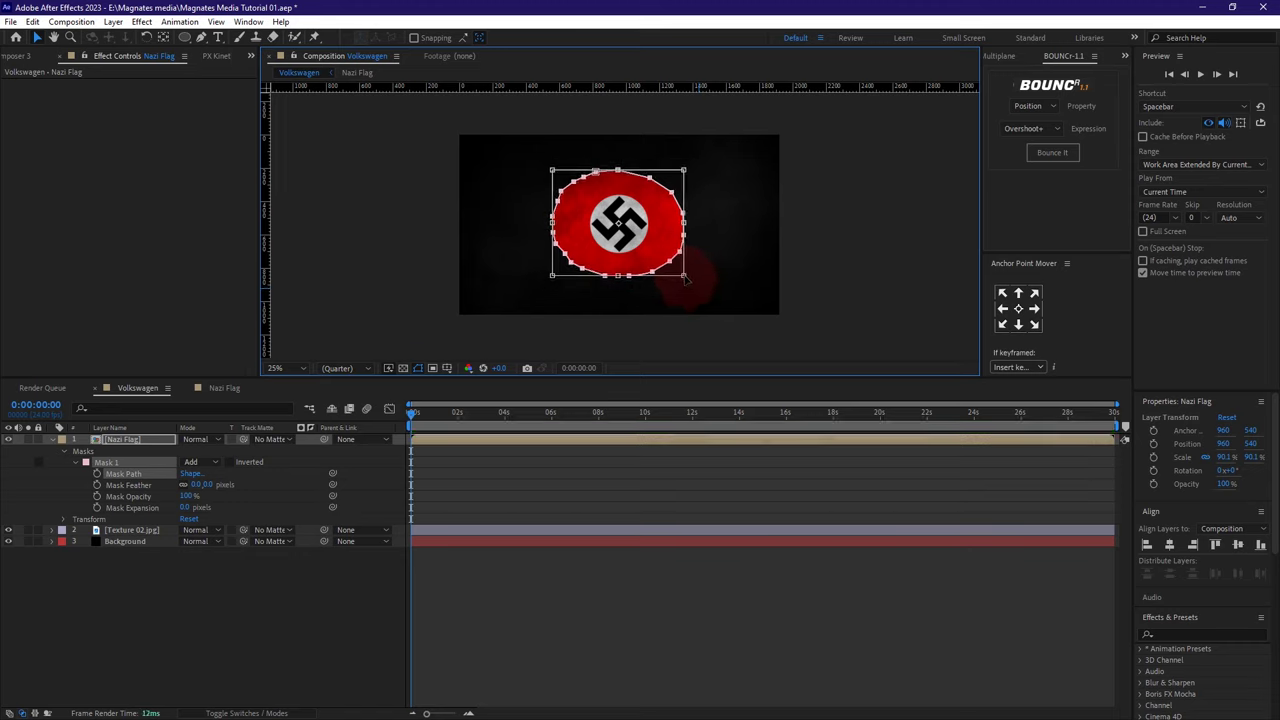
- Feather Mask 1 on the Nazi Flag layer by about 305 pixels
left_click(149, 460)
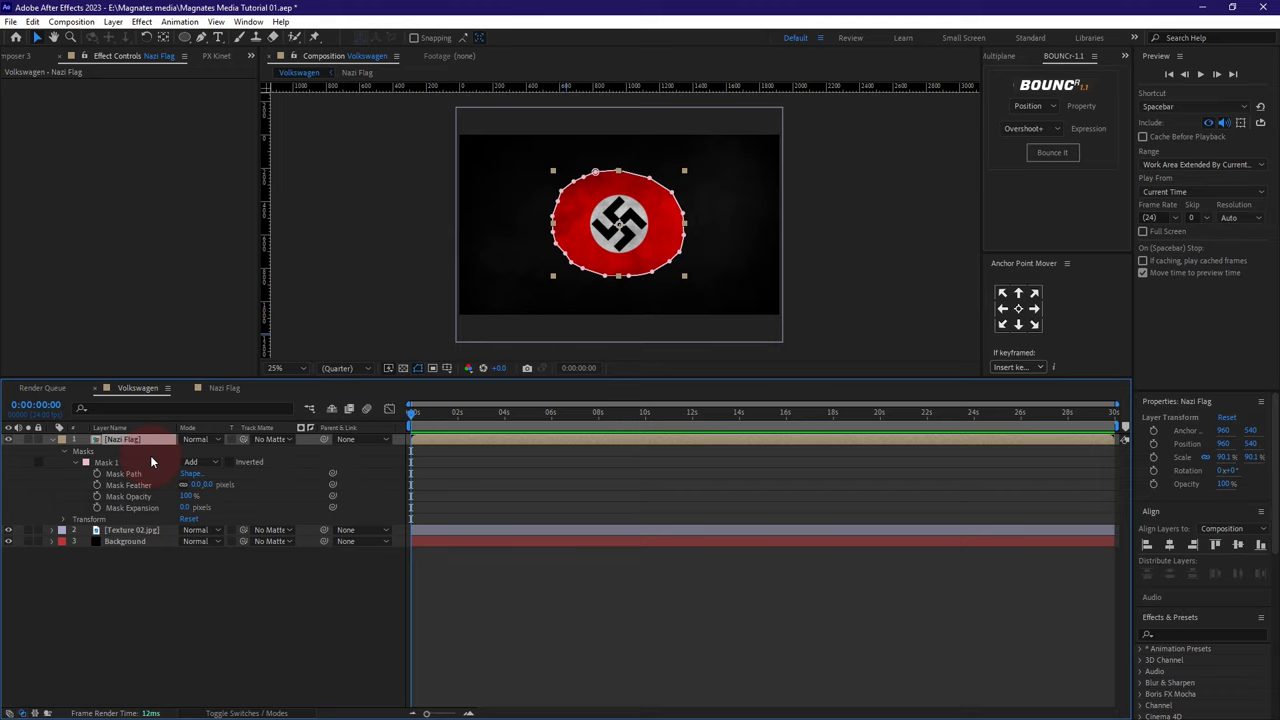
left_click(208, 484)
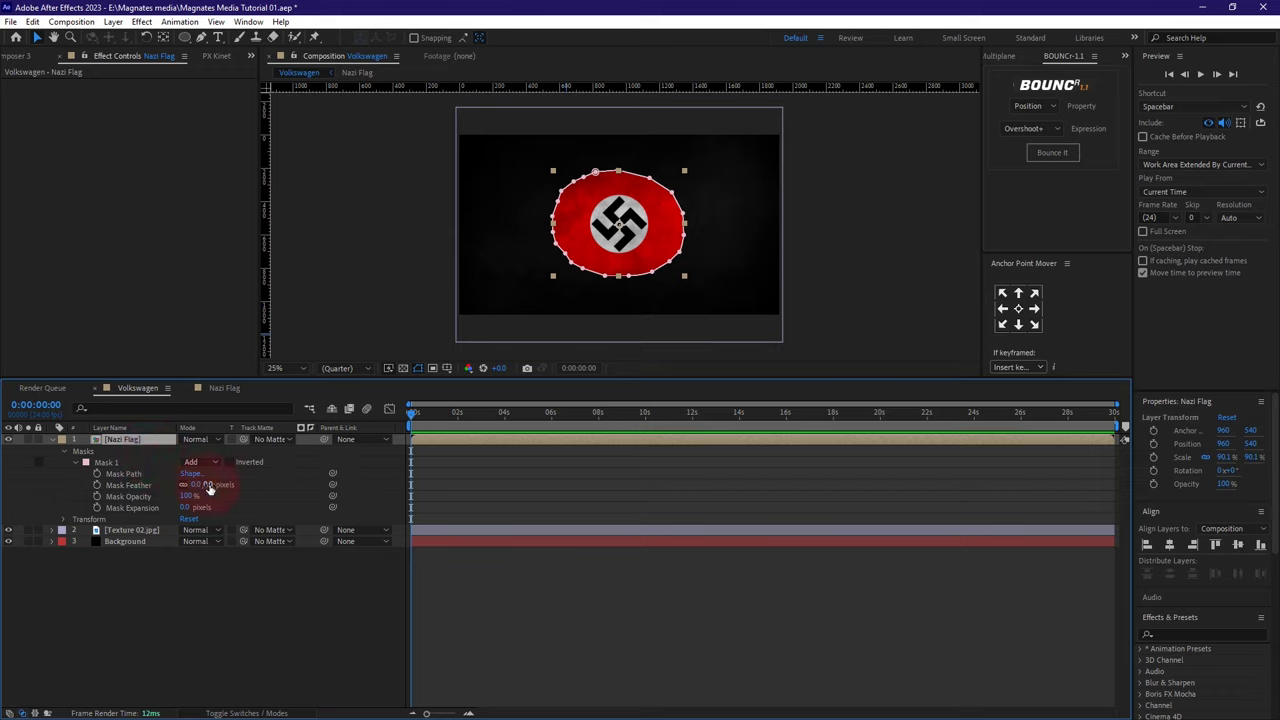
left_click_drag(208, 487, 395, 475)
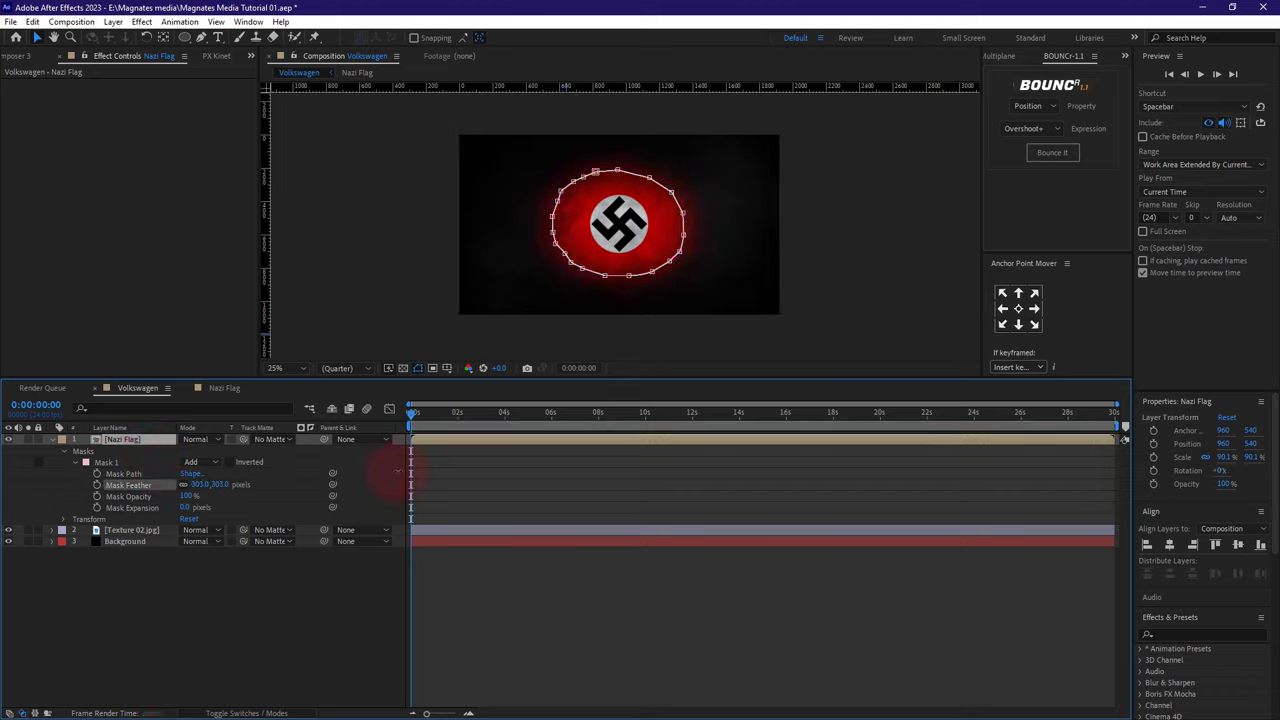
left_click(344, 574)
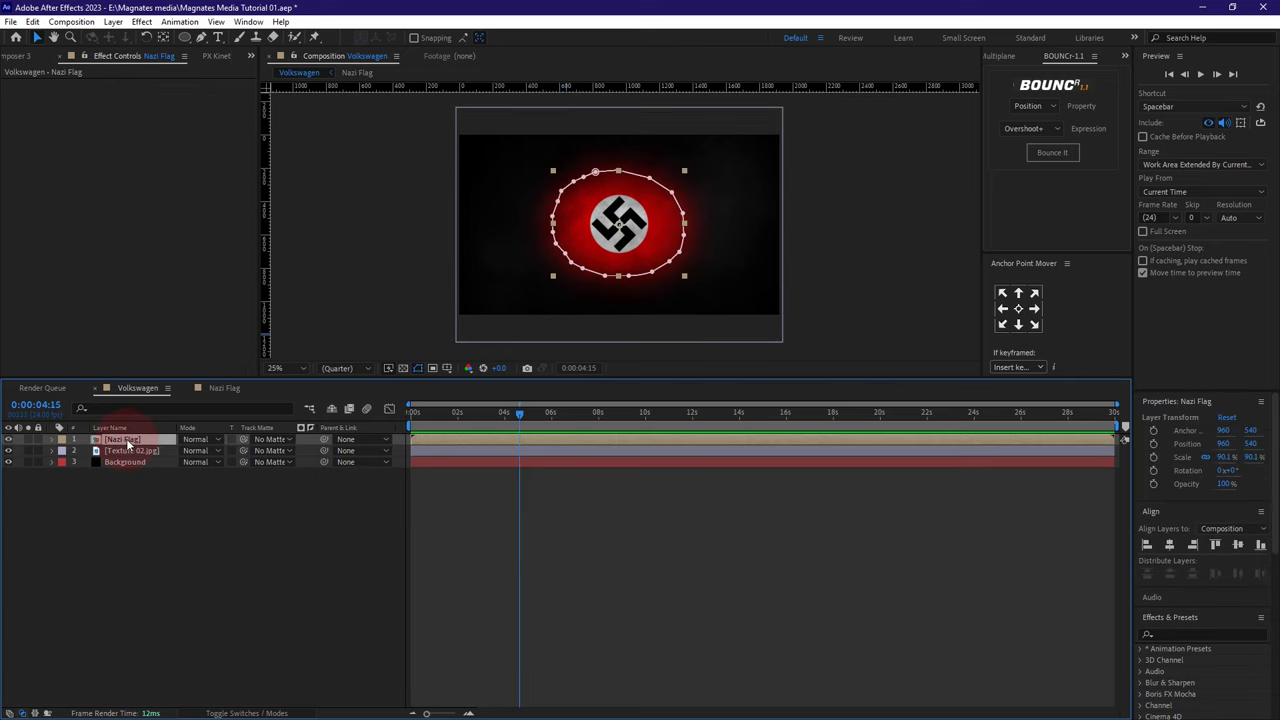
- Make the Nazi Flag layer 3D and set a Position keyframe for it at 0:00:04:15
left_click(240, 713)
left_click(253, 442)
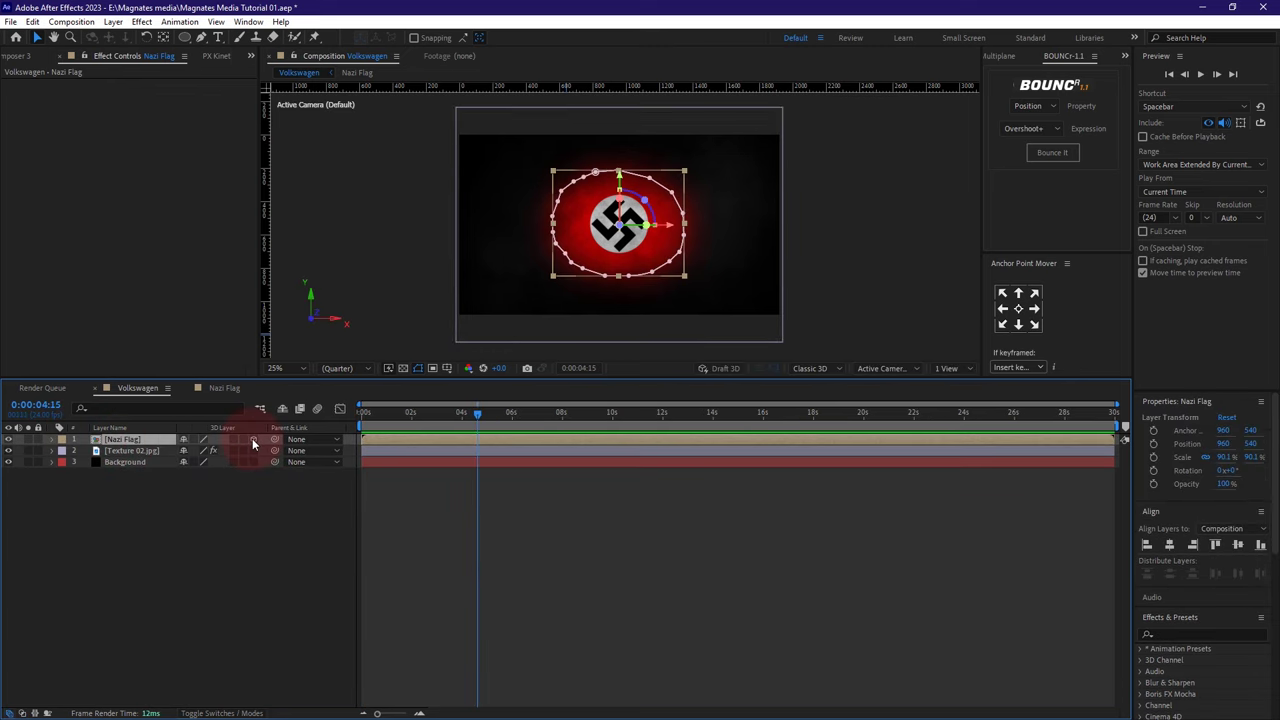
left_click(492, 441)
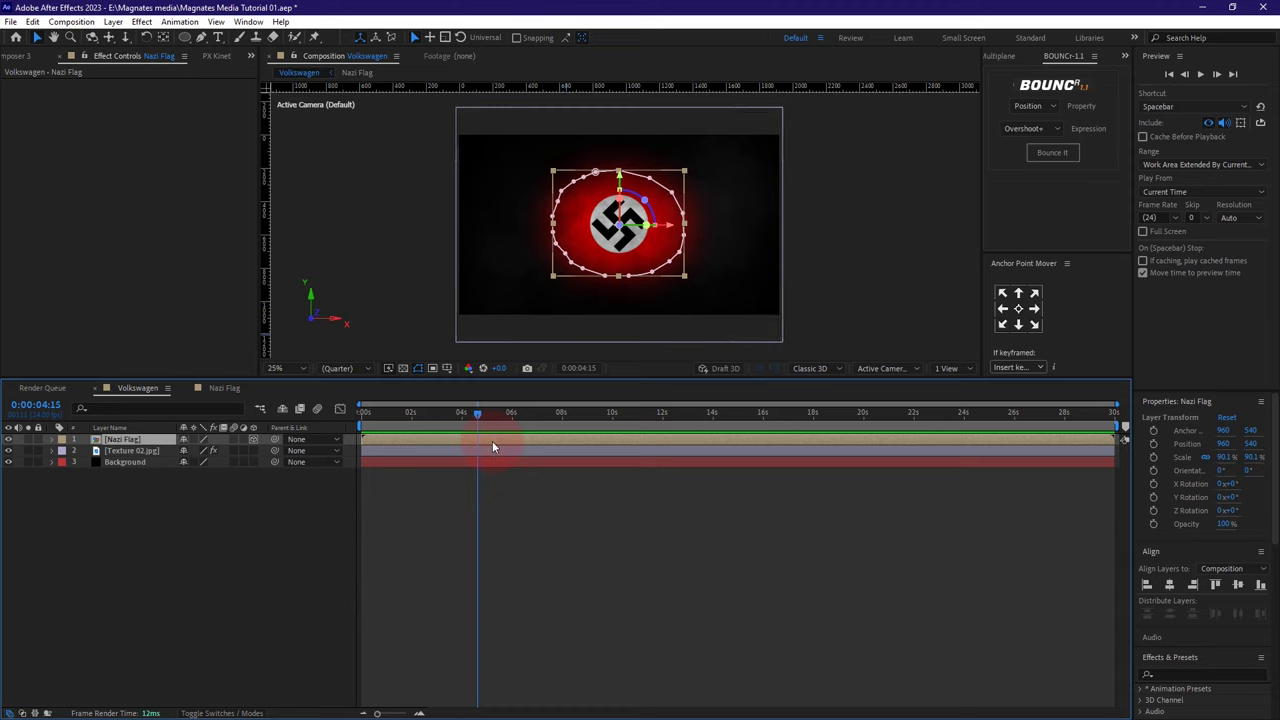
left_click(137, 449)
key("p")
left_click(86, 451)
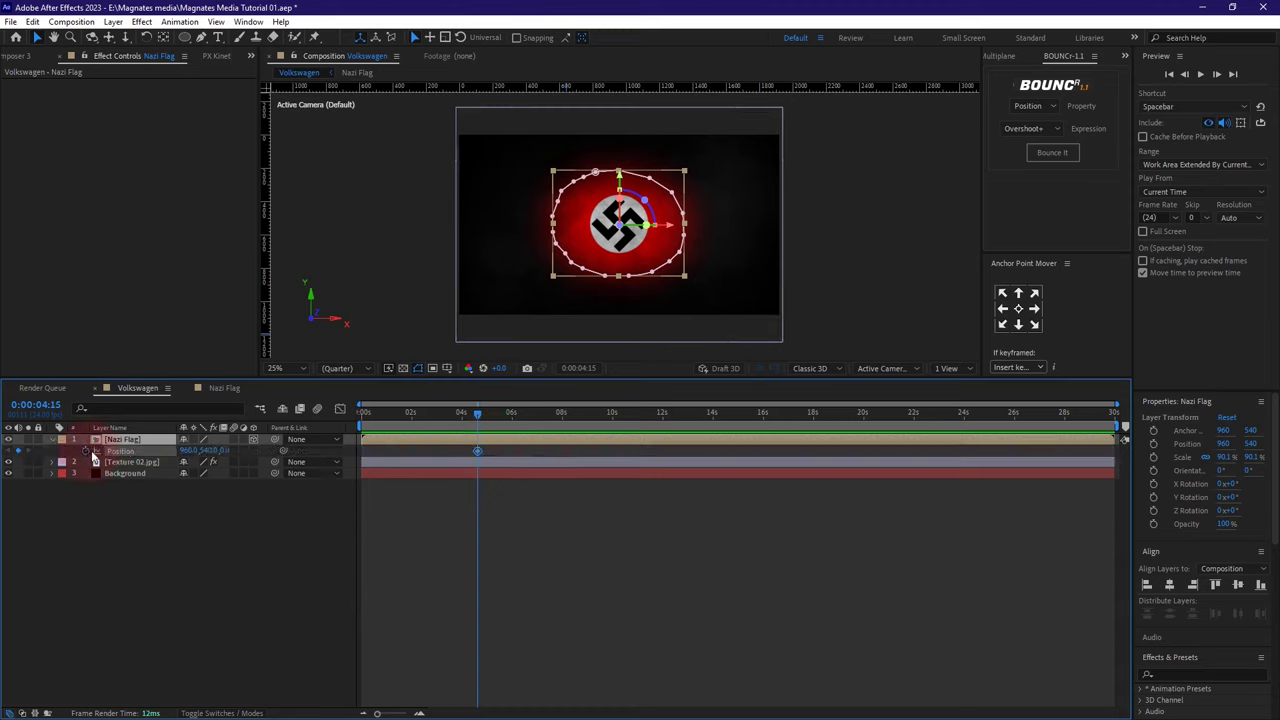
- Keyframe the Nazi Flag layer's Z position at about 2800 at 0:00:00:01 and preview the movement towards the viewer
left_click(478, 414)
left_click_drag(478, 418, 362, 430)
mouse_move(222, 450)
left_mouse_down()
mouse_move(1115, 432)
mouse_move(609, 434)
mouse_move(230, 455)
left_mouse_up()
left_click(230, 455)
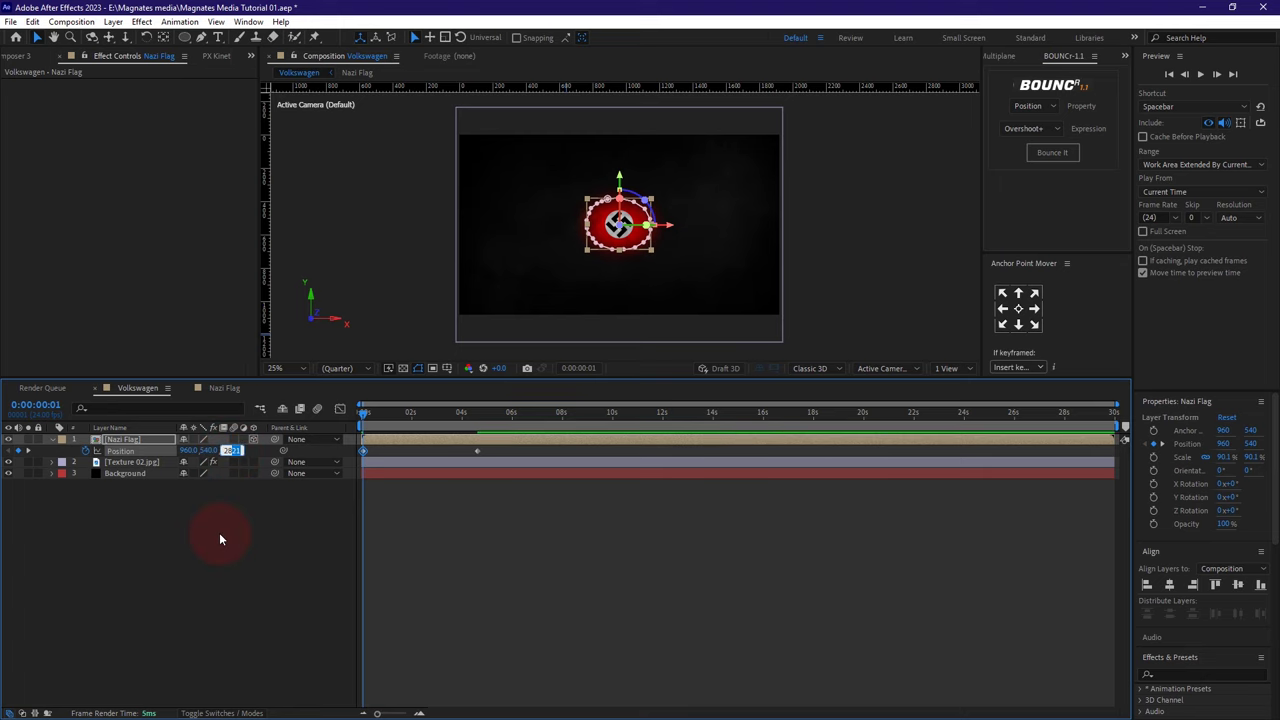
left_click(219, 532)
key("space")
key("space")
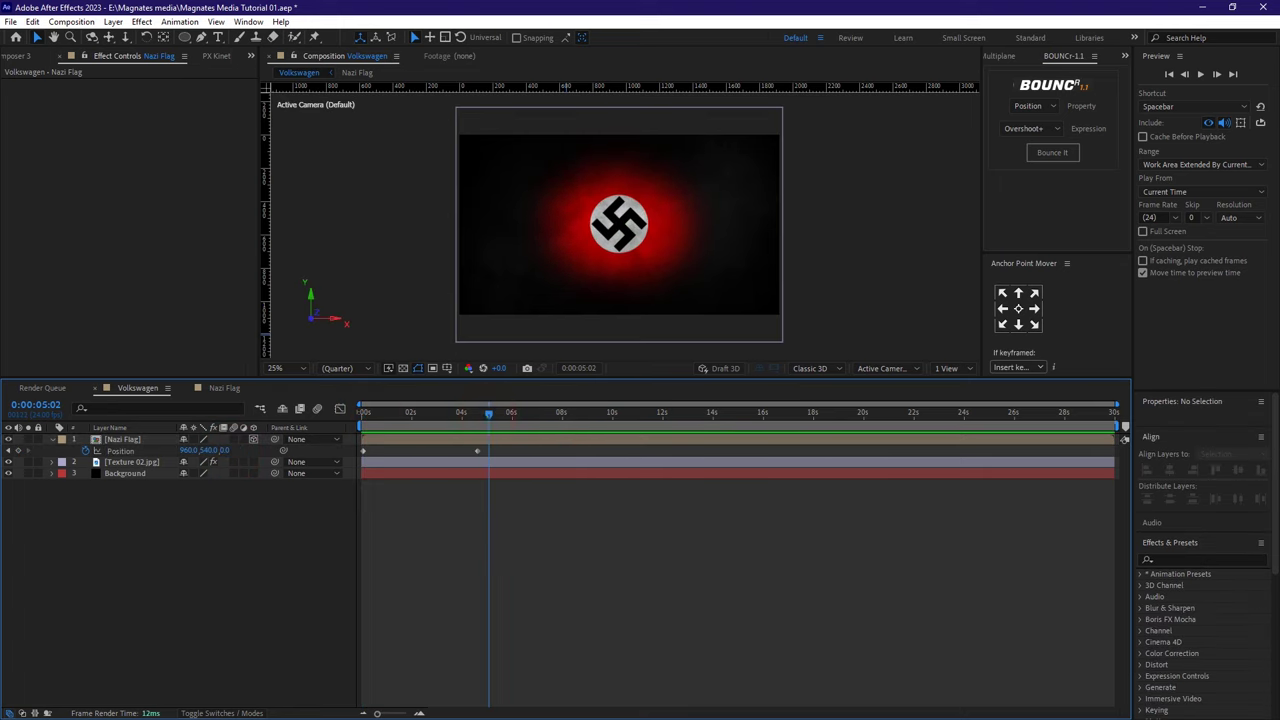
key("alt+Tab")
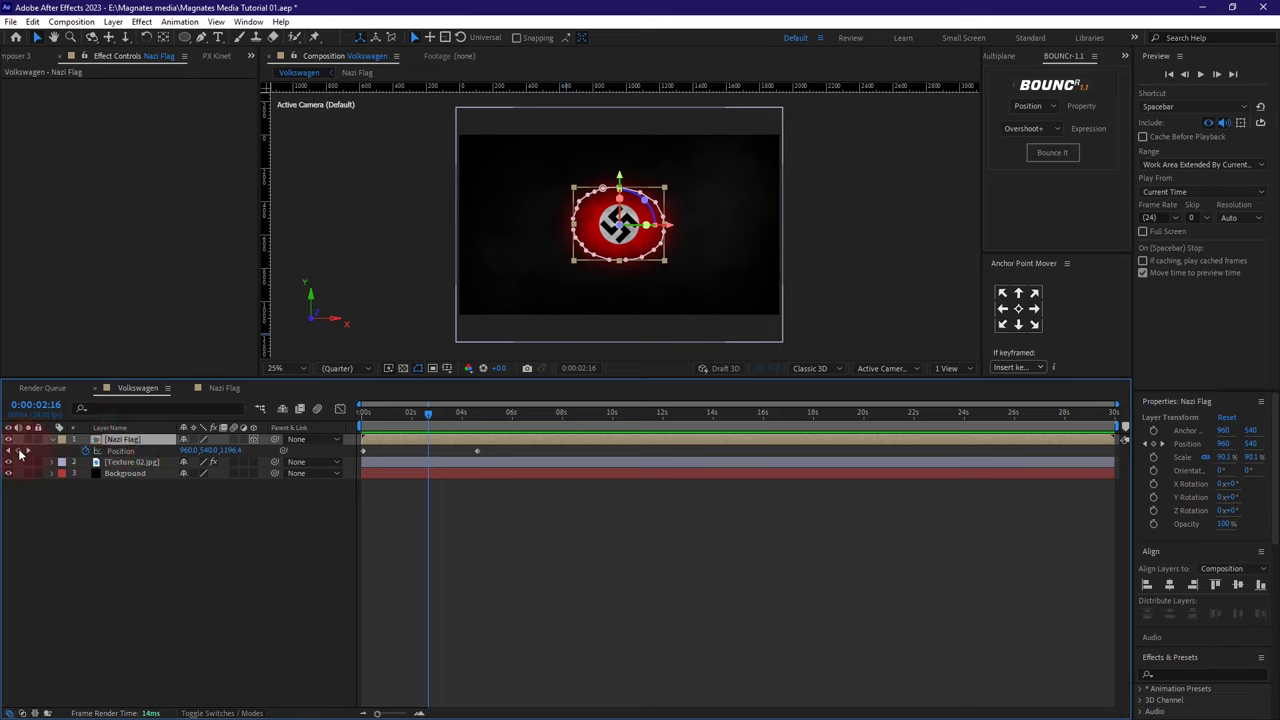
- Add Position keyframes to the Nazi Flag layer at 0:00:02:16 and 0:00:02:12
left_click(18, 451)
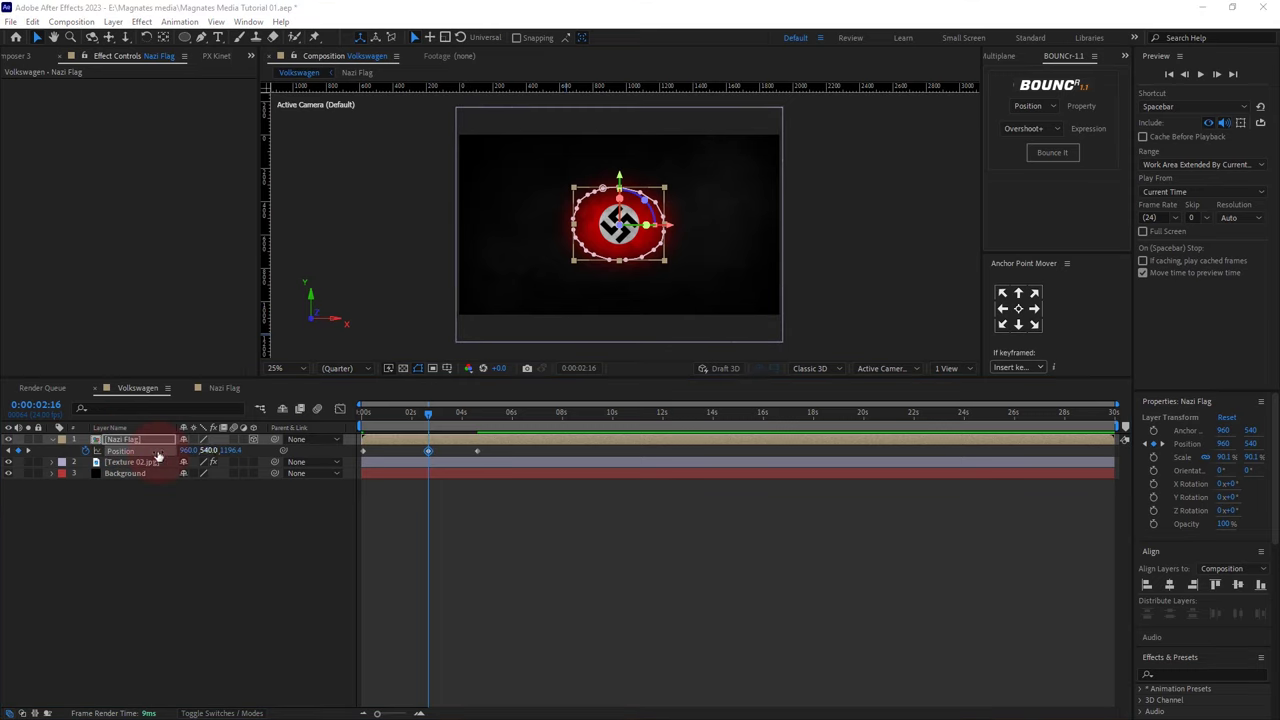
left_click_drag(48, 404, 36, 405)
left_click(34, 576)
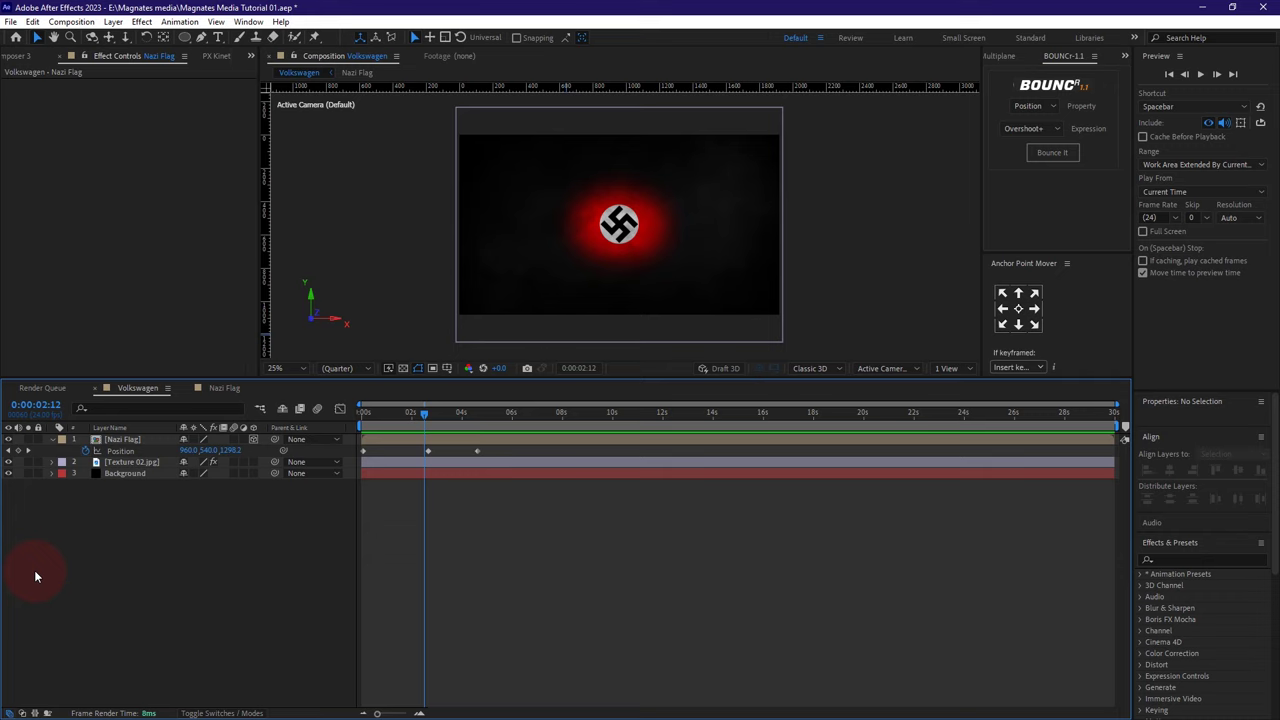
left_click_drag(360, 711, 401, 713)
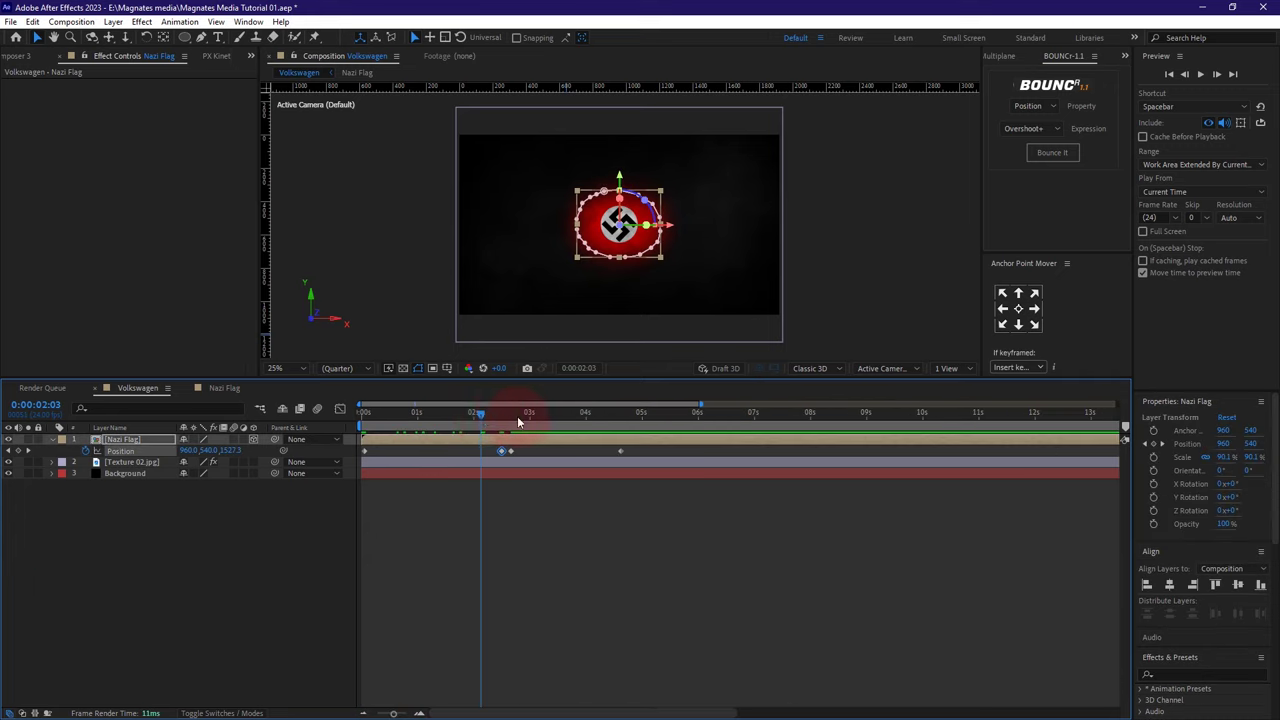
- Copy the flag's Z position from 0:00:04:00, apply 381.8 to its 0:00:02:16 Position keyframe, and preview the result
left_click_drag(517, 418, 587, 419)
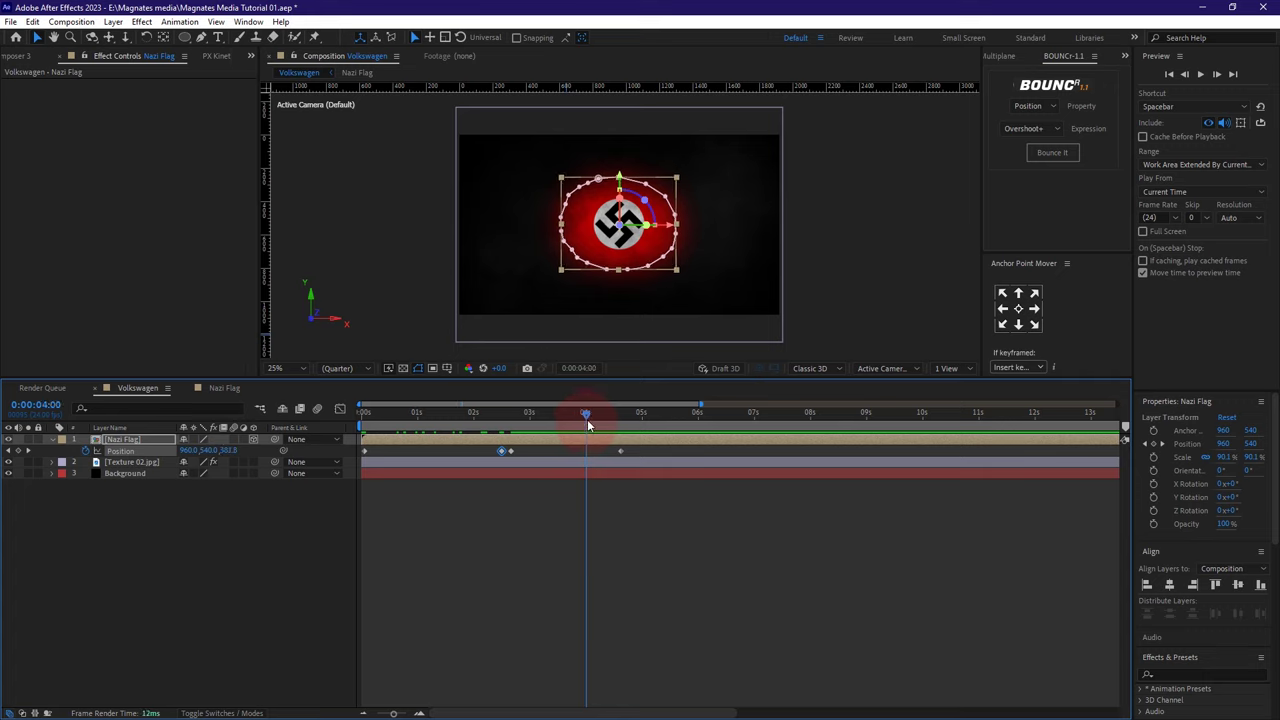
left_click(168, 550)
left_click_drag(234, 451, 229, 455)
left_click(228, 451)
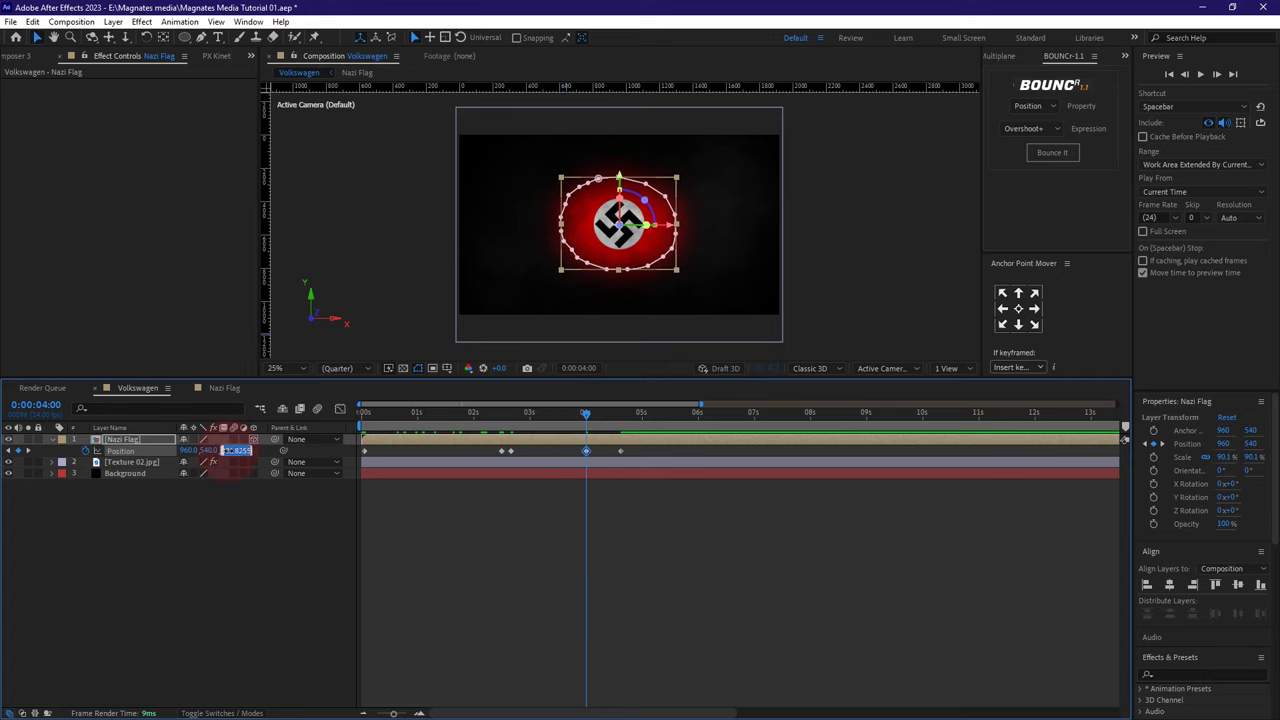
right_click(231, 451)
left_click(272, 495)
left_click(8, 451)
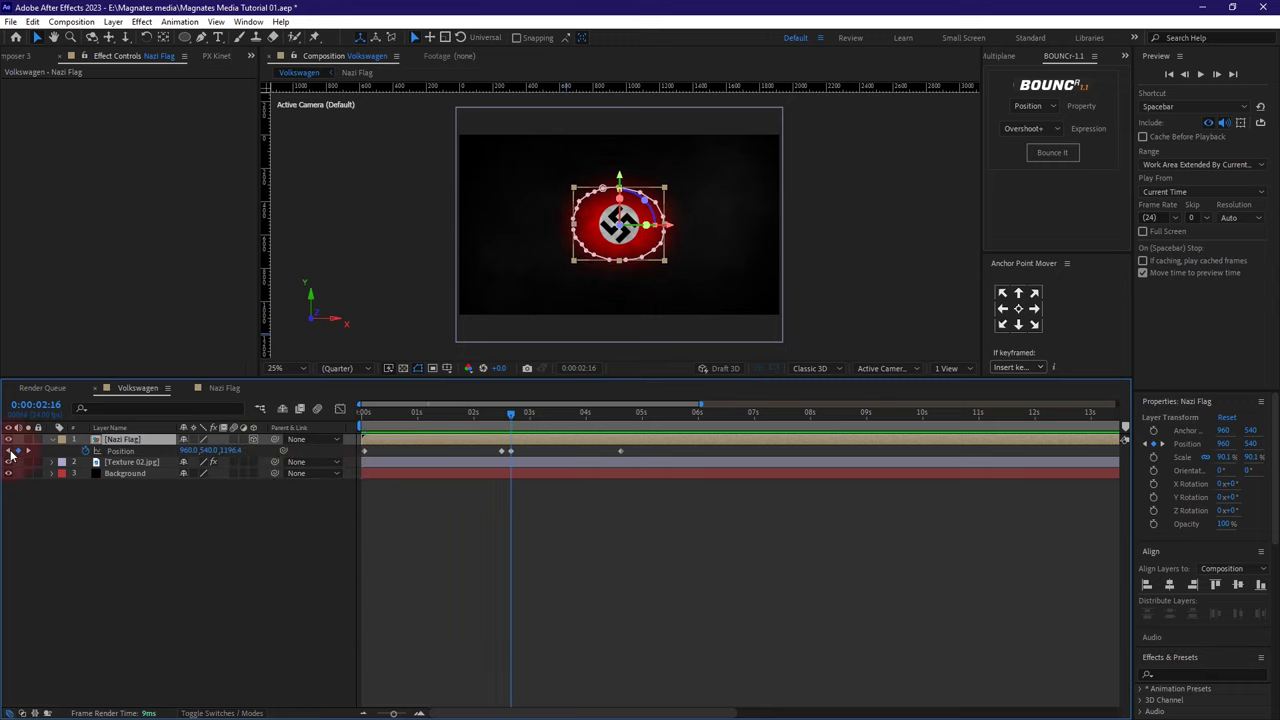
left_click(510, 451)
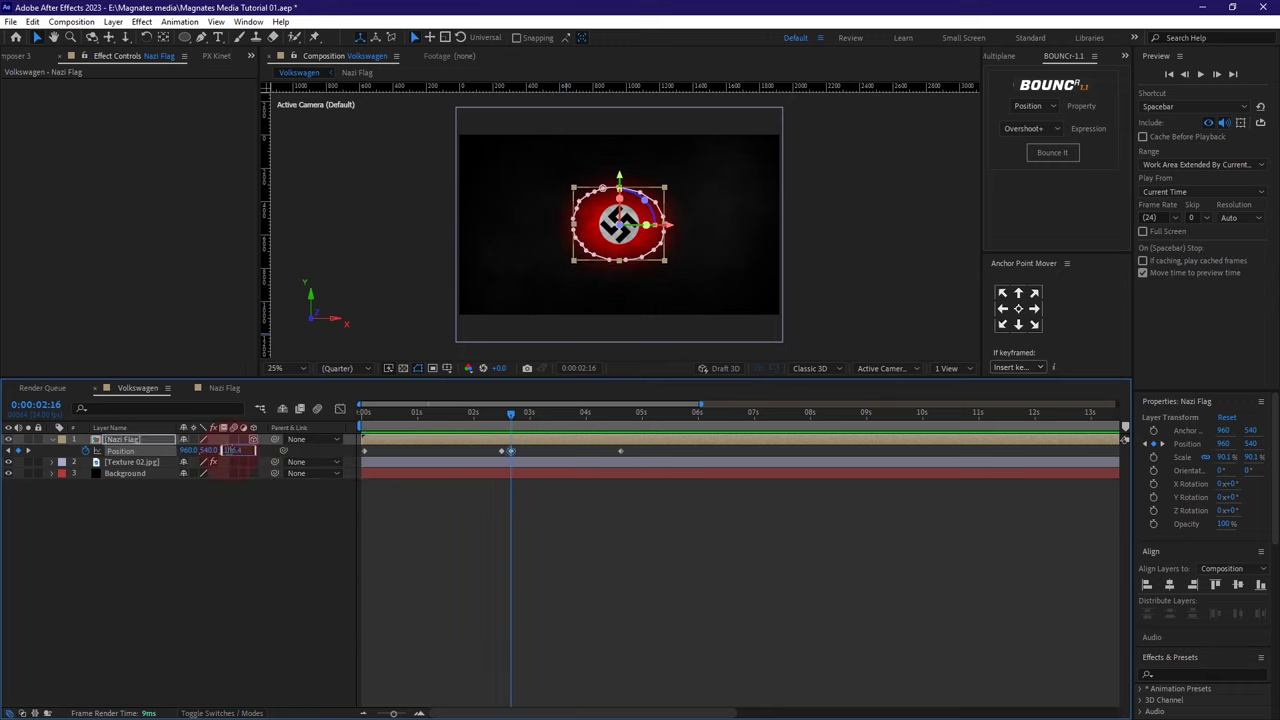
left_click_drag(502, 415, 494, 416)
key("space")
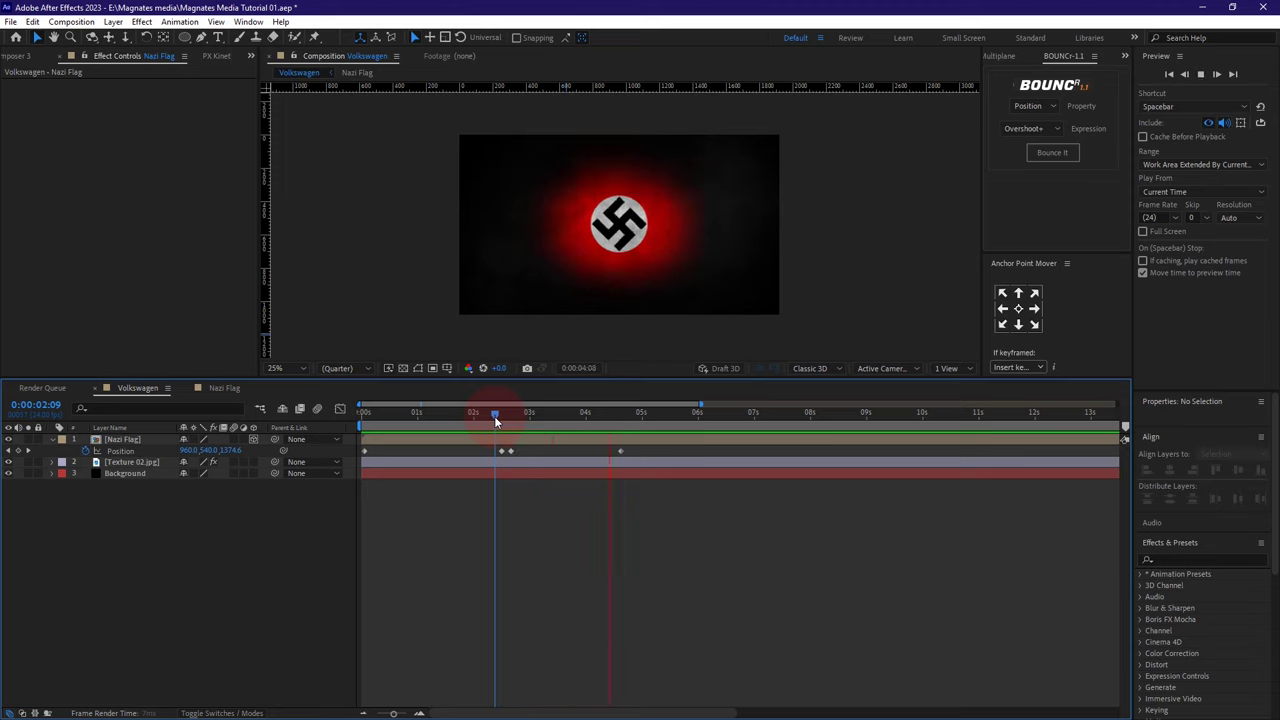
key("space")
- Apply Easy Ease to all four Position keyframes of the Nazi Flag layer
left_click(500, 450)
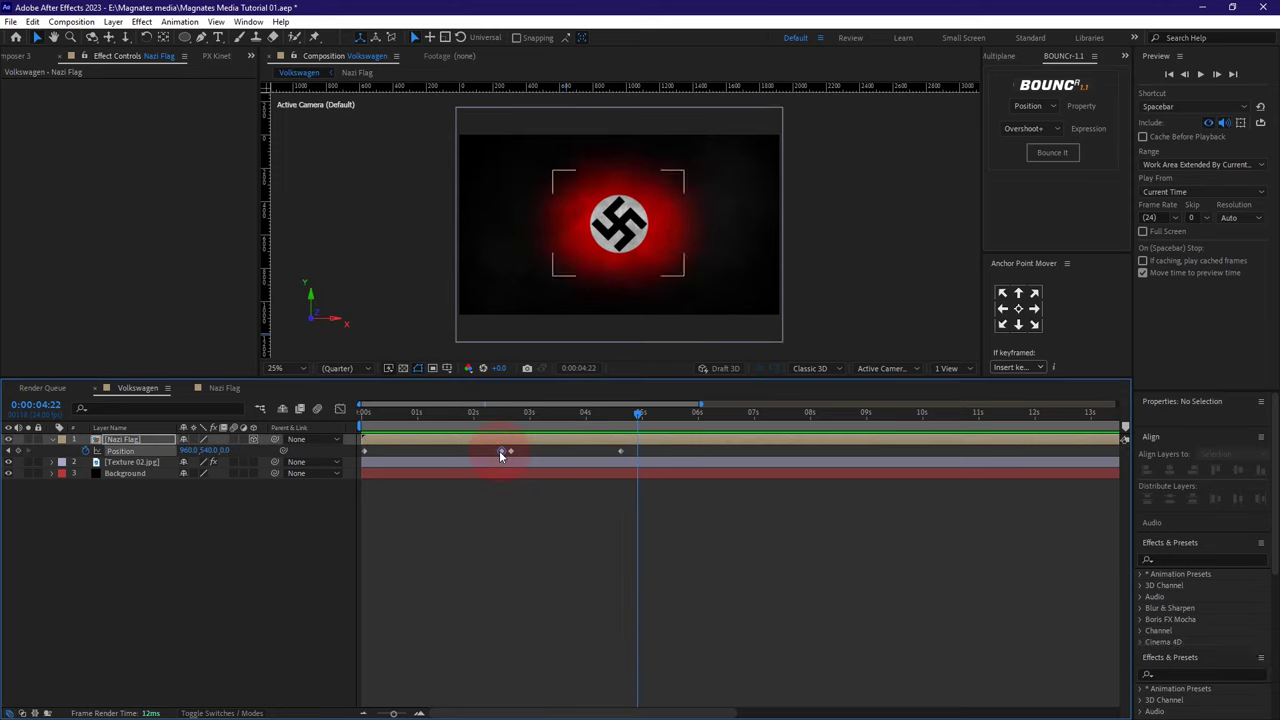
left_click_drag(660, 446, 360, 450)
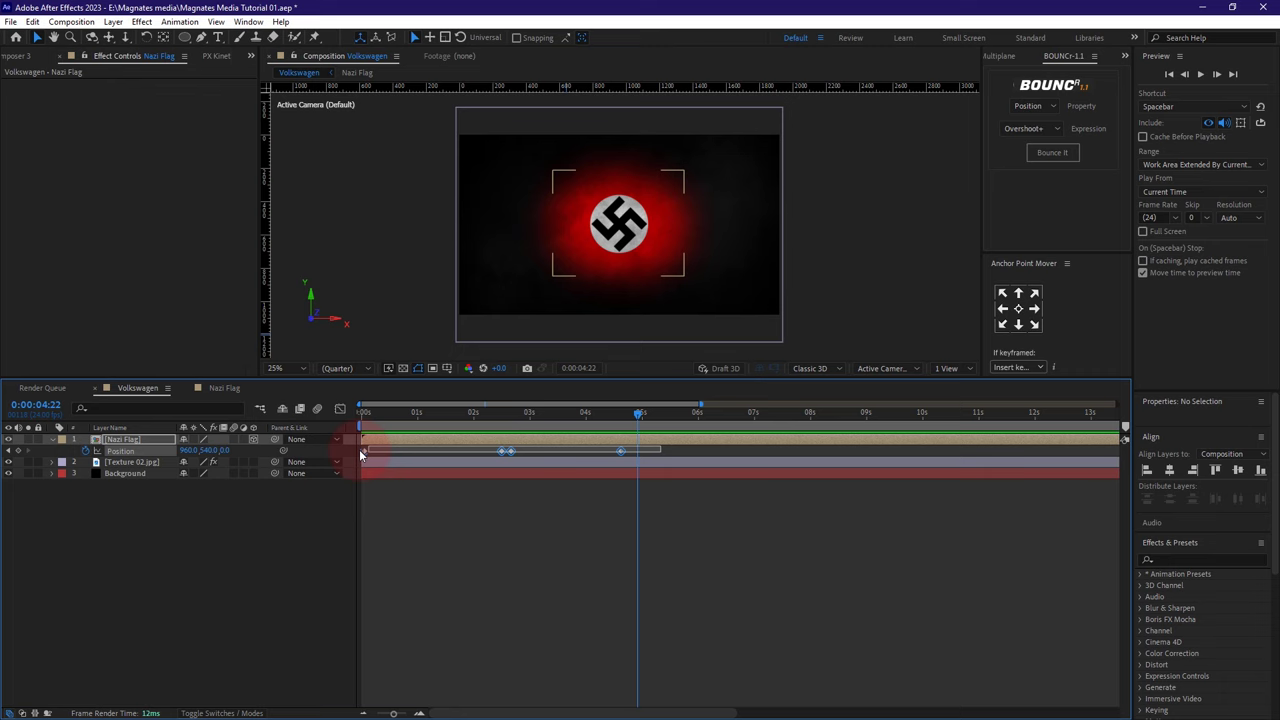
right_click(505, 451)
mouse_move(600, 646)
left_click(720, 646)
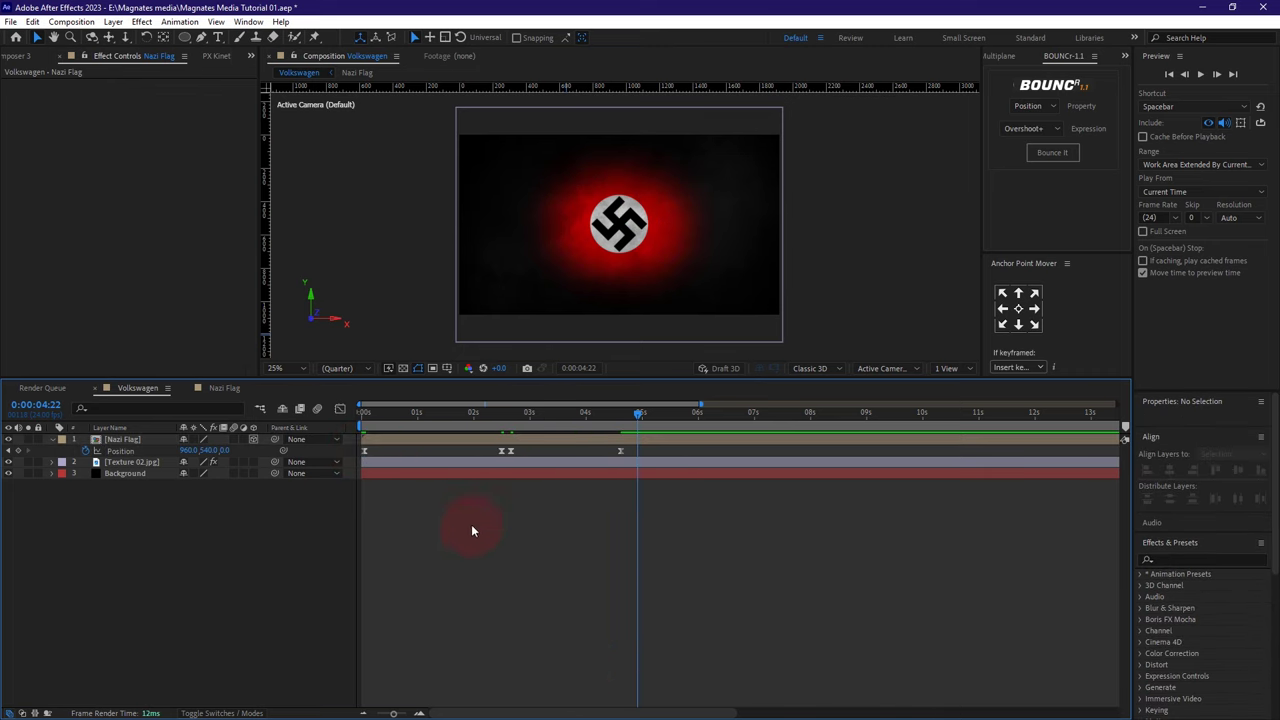
- Examine the timing of the Nazi Flag layer's two middle Position keyframes at 0:00:02:12 and 0:00:02:16
left_click(505, 451)
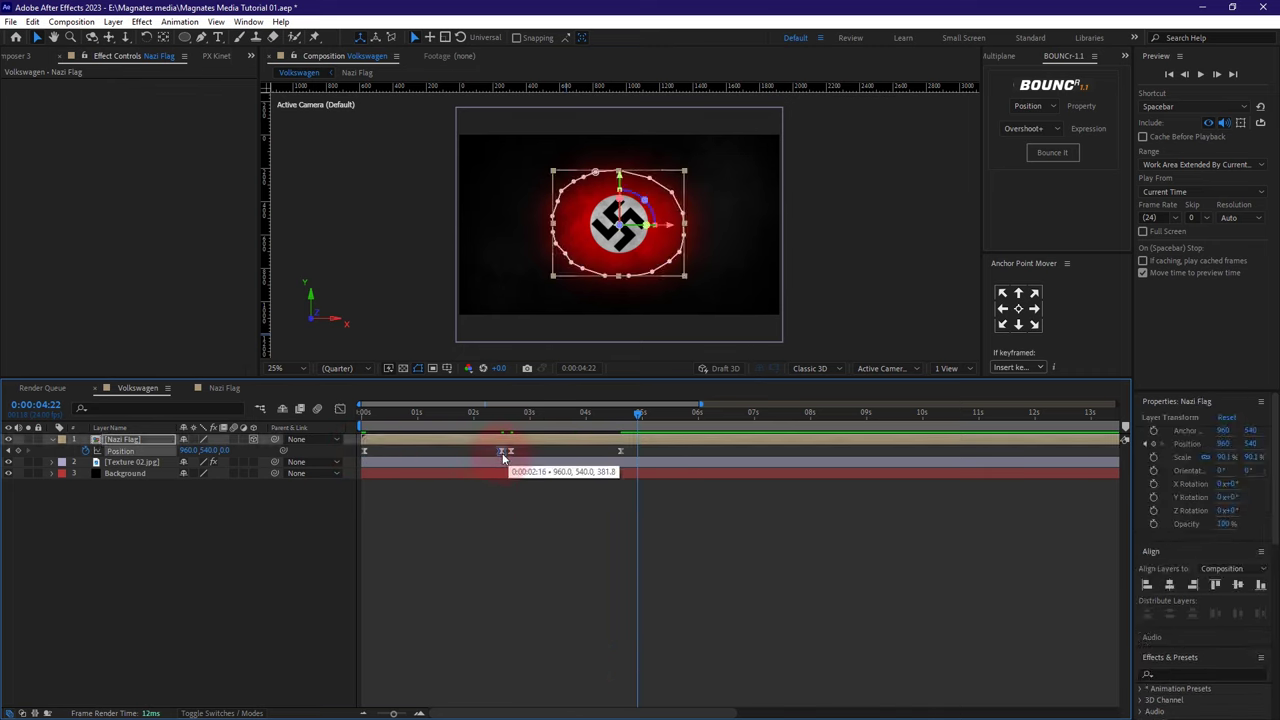
right_click(502, 453)
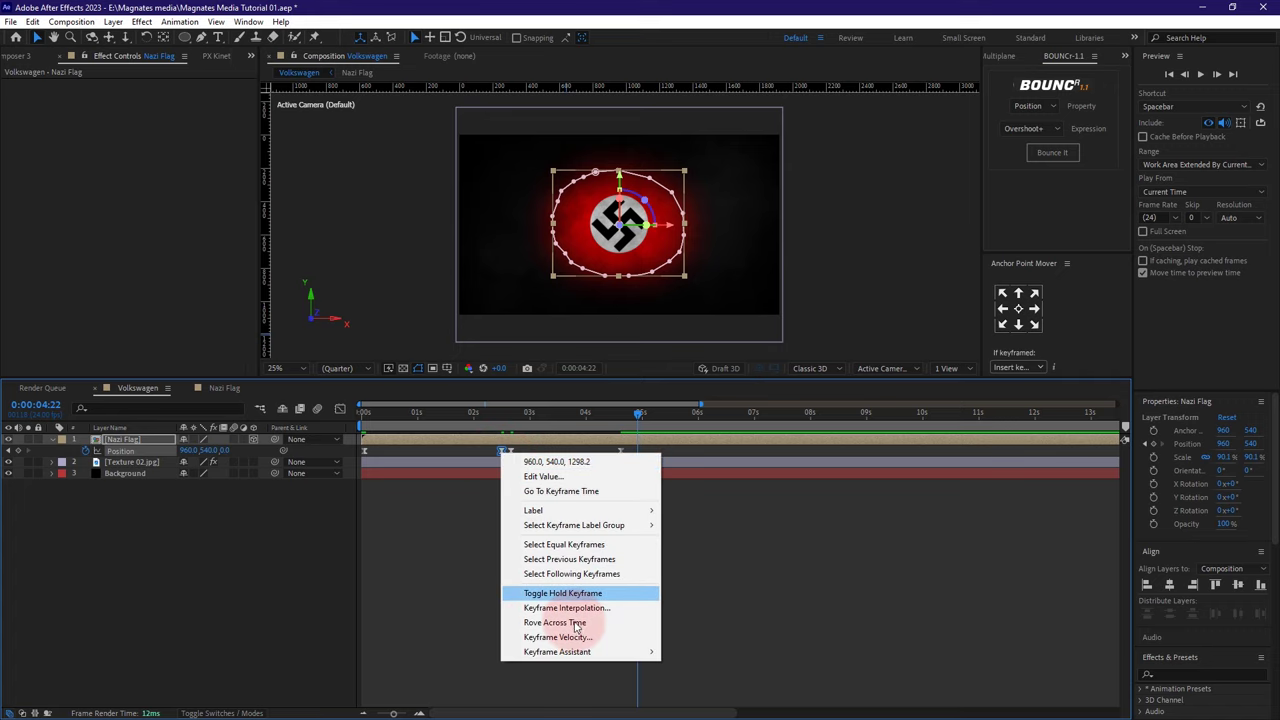
left_click(457, 538)
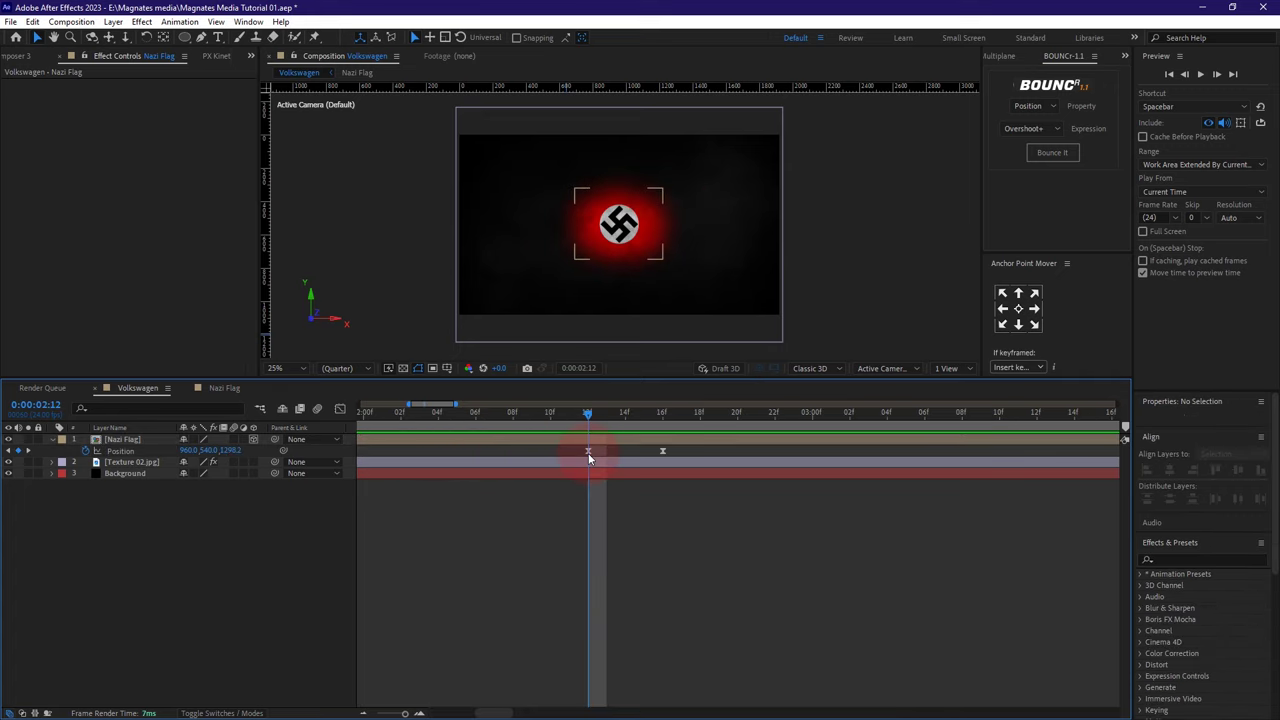
left_click(585, 414)
left_click(588, 452)
left_click(663, 453)
left_click(585, 418)
left_click(660, 436)
left_click(592, 418)
key("minus")
key("minus")
left_click_drag(576, 415, 466, 415)
- Reshape the first Position speed curve in the Graph Editor so it peaks early and eases slowly into 0:00:02:12, and preview it
left_click_drag(718, 454, 358, 451)
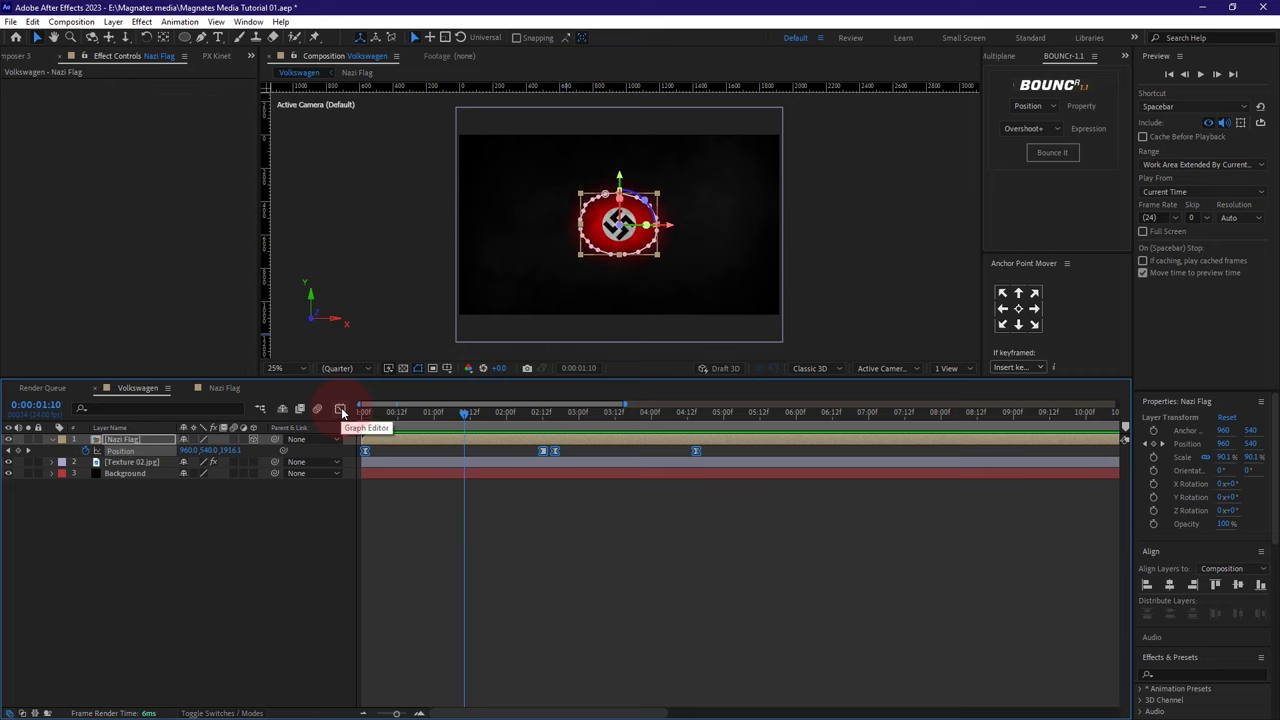
left_click(341, 411)
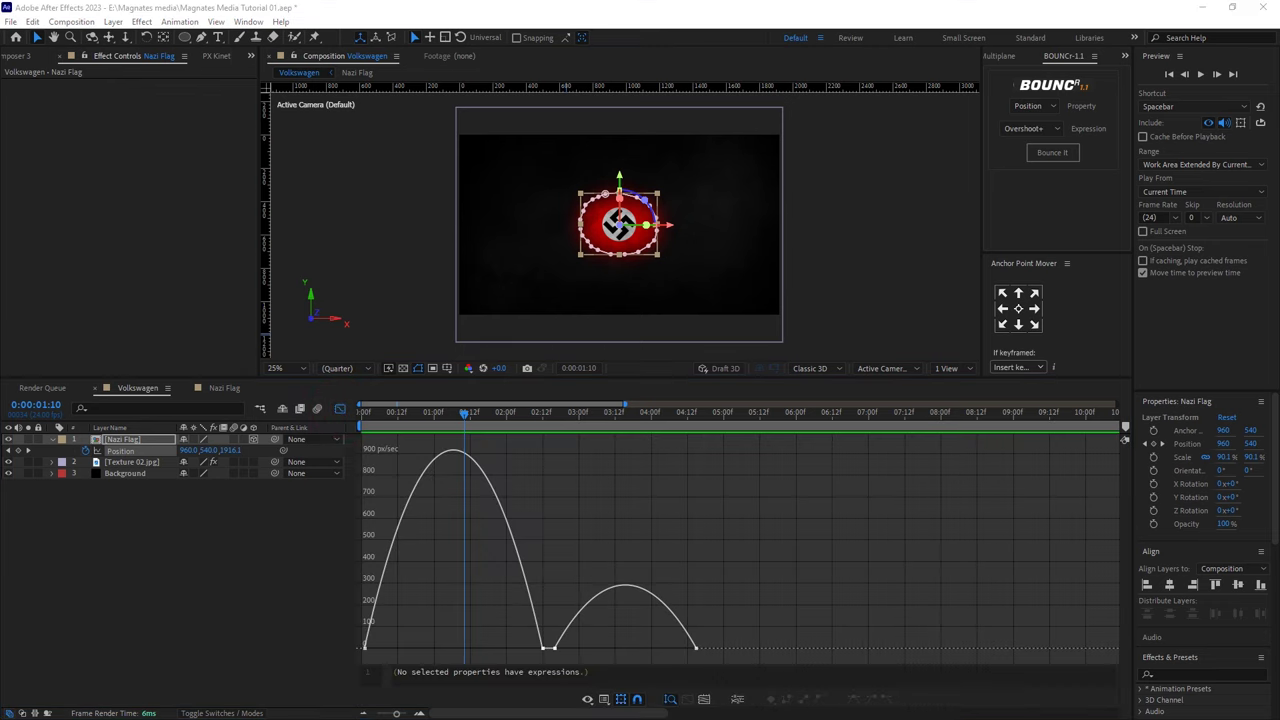
mouse_move(541, 648)
left_mouse_down()
mouse_move(543, 600)
mouse_move(545, 648)
left_mouse_up()
key("space")
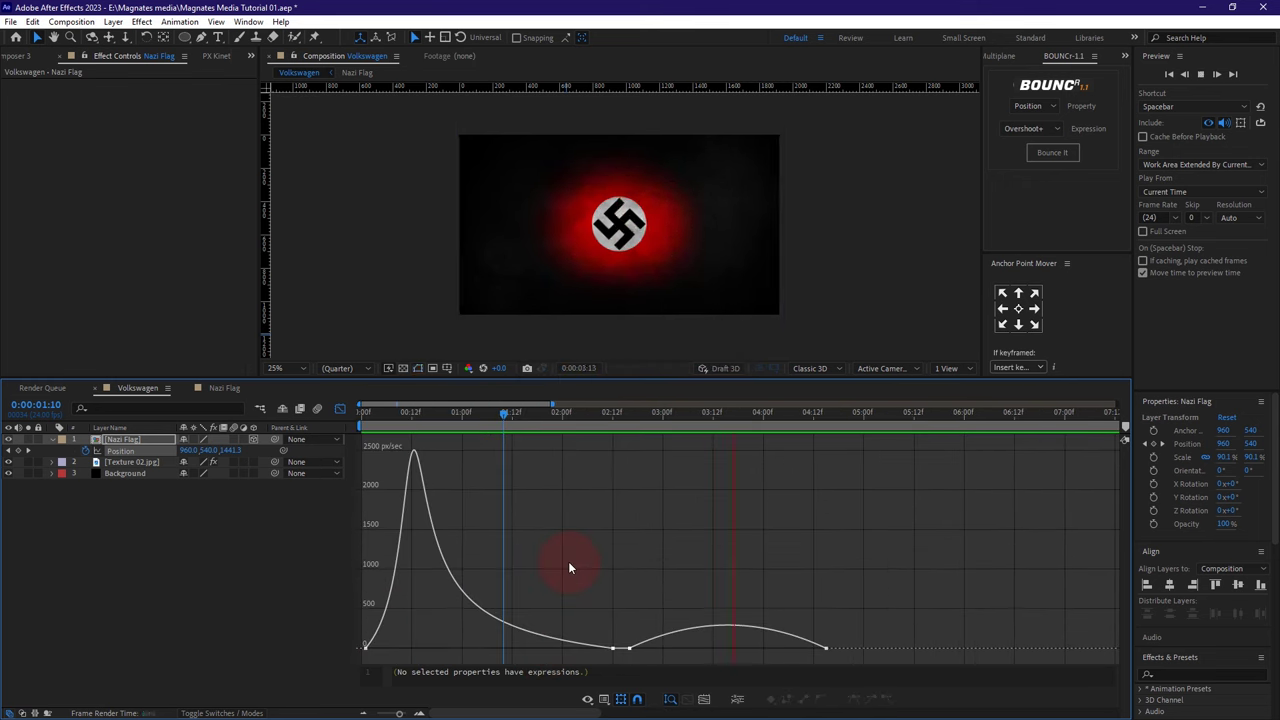
key("space")
- Reshape the flag's second Position speed curve, between 0:00:02:16 and 0:00:04:15, and preview the animation from the start
left_click_drag(694, 648, 630, 648)
left_click_drag(748, 649, 628, 648)
left_click(361, 413)
key("space")
left_click_drag(491, 648, 509, 604)
key("space")
left_click(401, 469)
key("Home")
key("space")
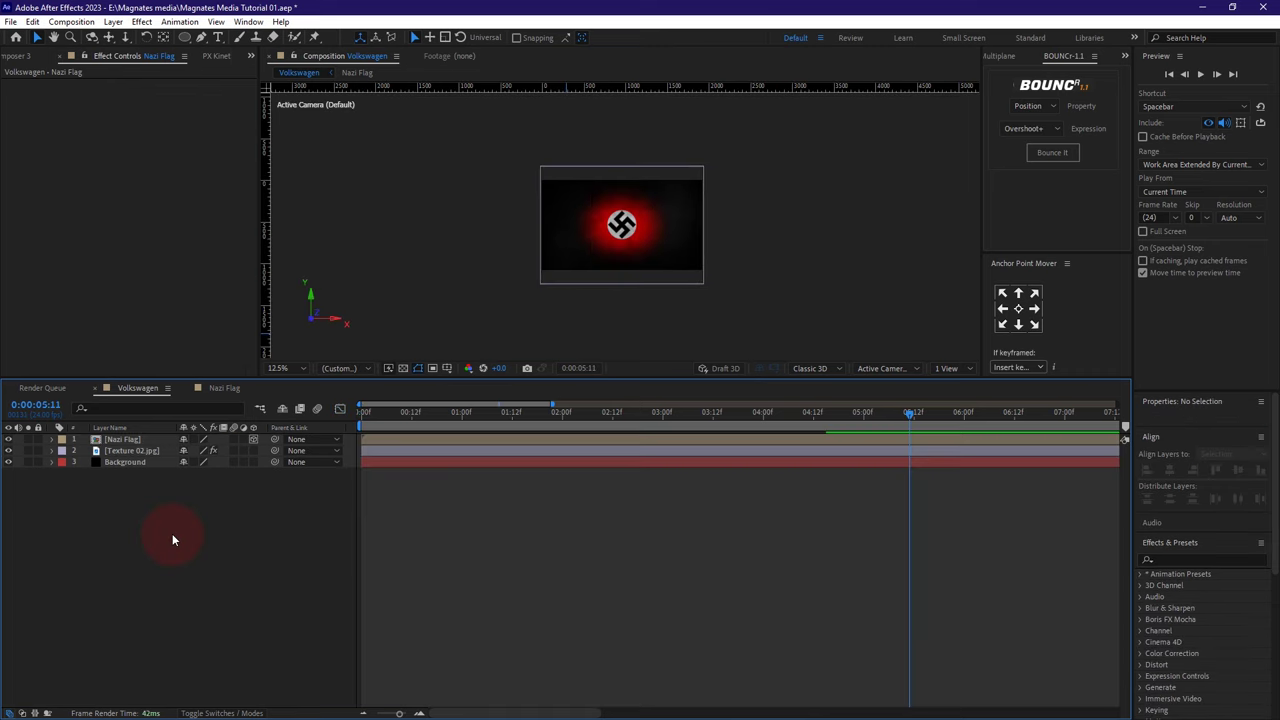
- Add Document-back.png and Document-front.png from the Assets folder to the Volkswagen composition above the Nazi Flag layer
left_click(250, 55)
left_click(264, 74)
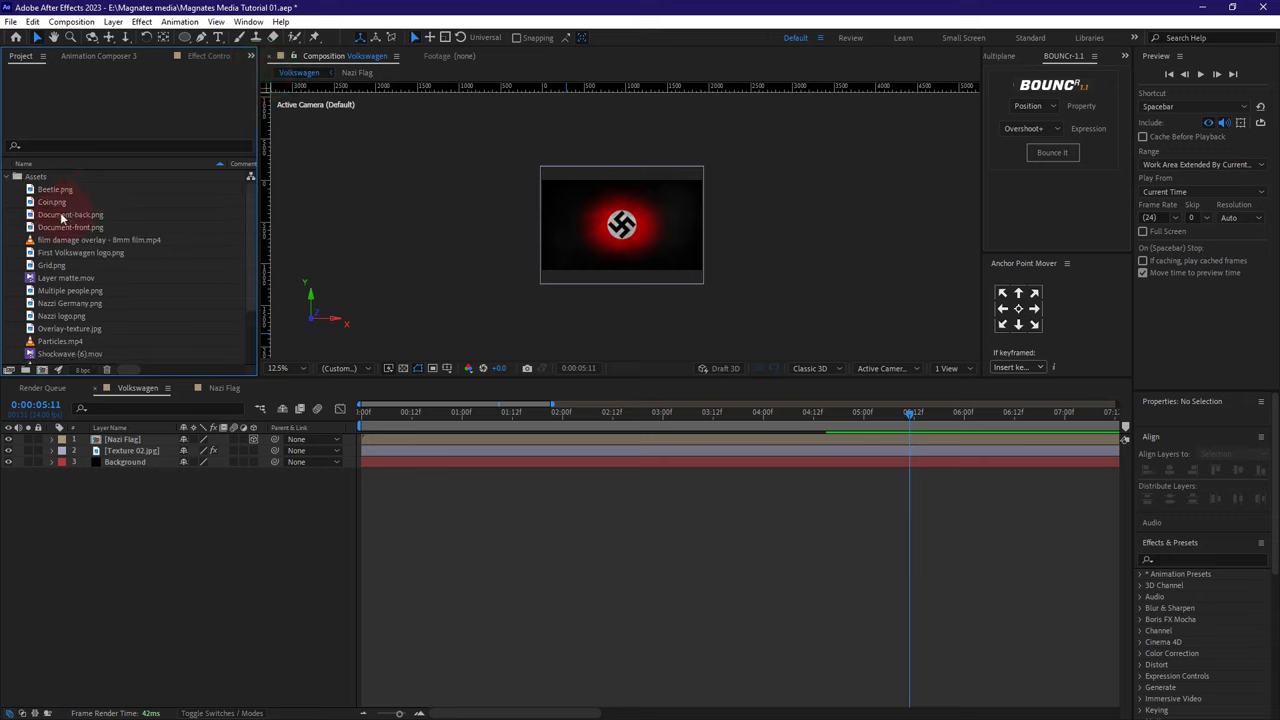
left_click(61, 216)
left_click(64, 228, "shift")
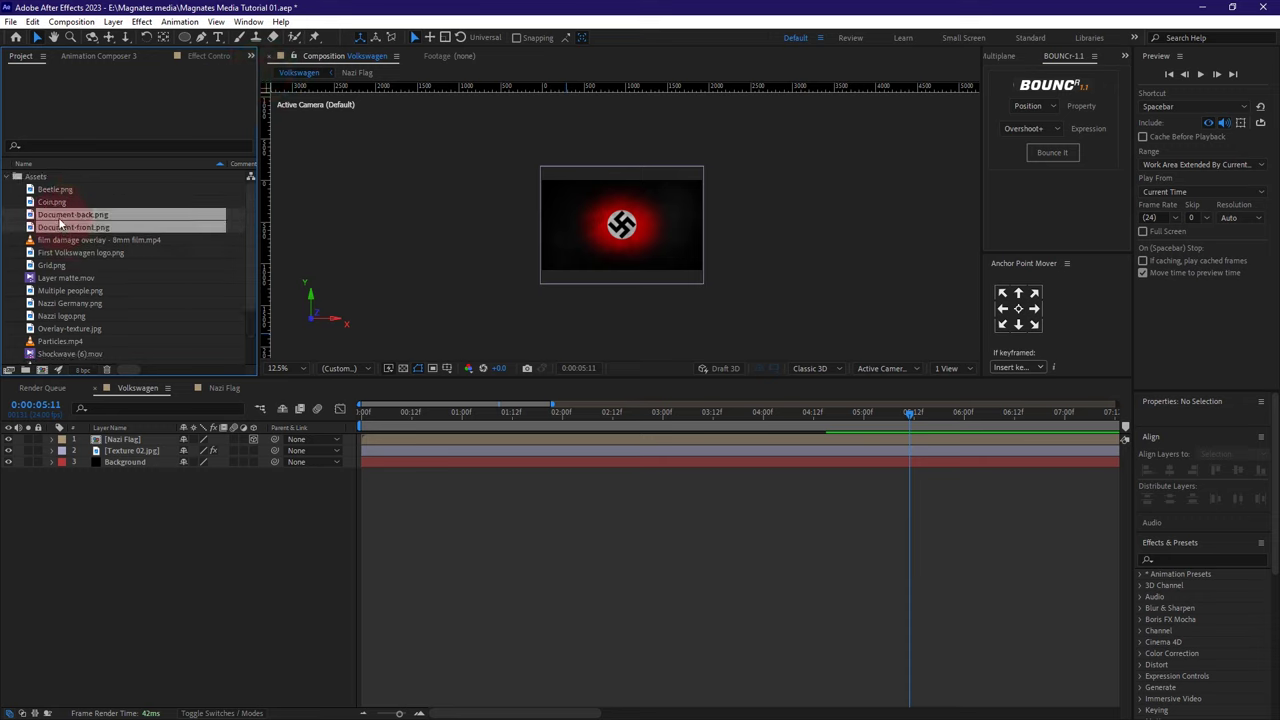
left_click_drag(60, 222, 90, 442)
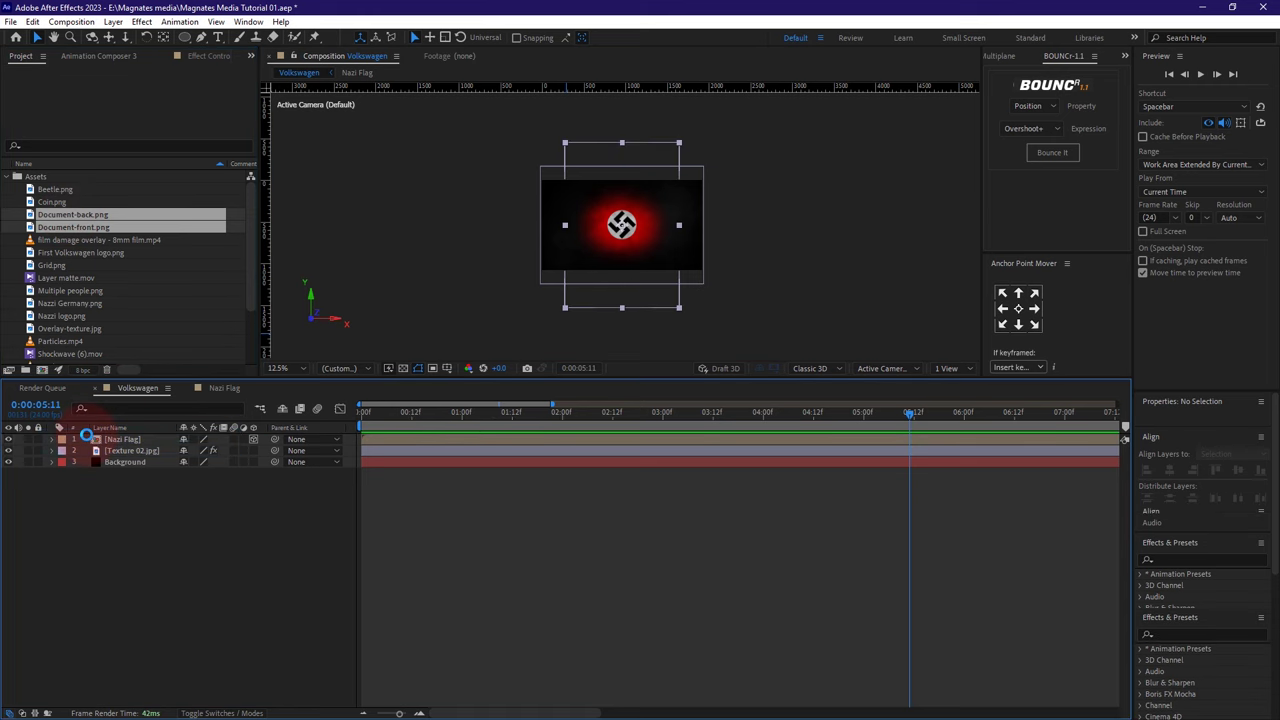
- Create a null object and parent both document layers to it
left_click(113, 21)
mouse_move(138, 38)
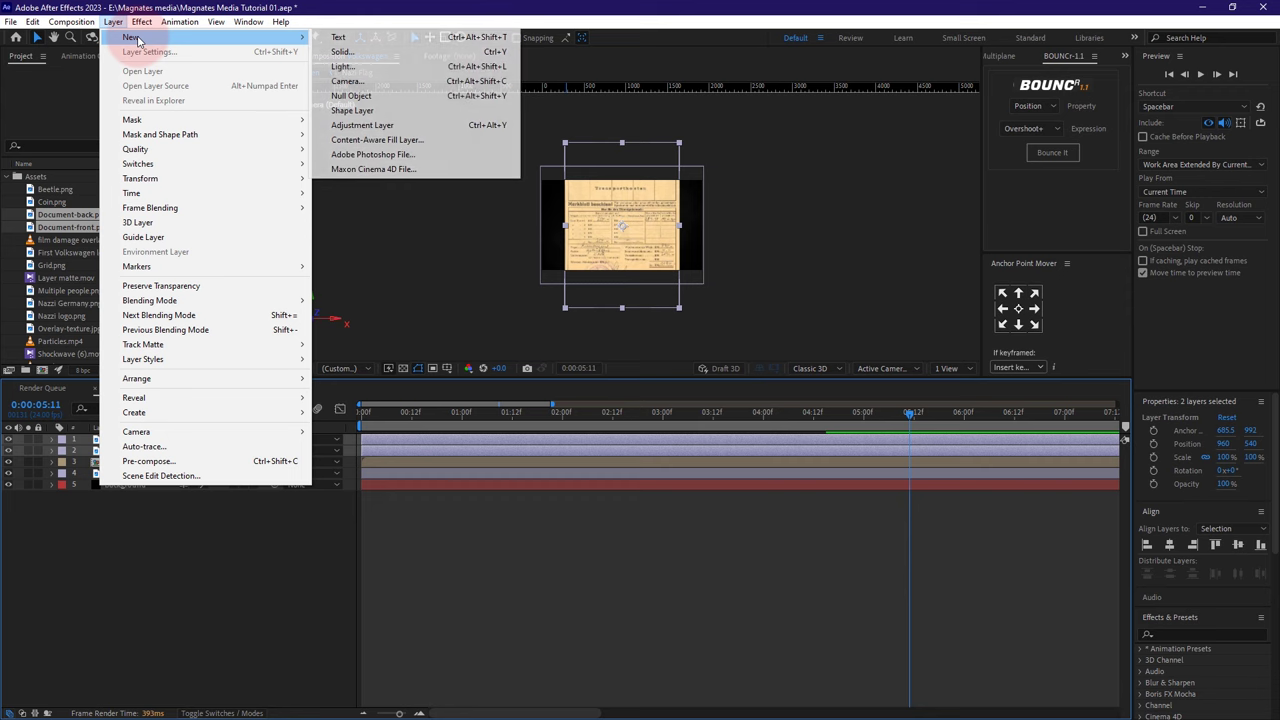
left_click(351, 95)
left_click(135, 451)
left_click(136, 464, "shift")
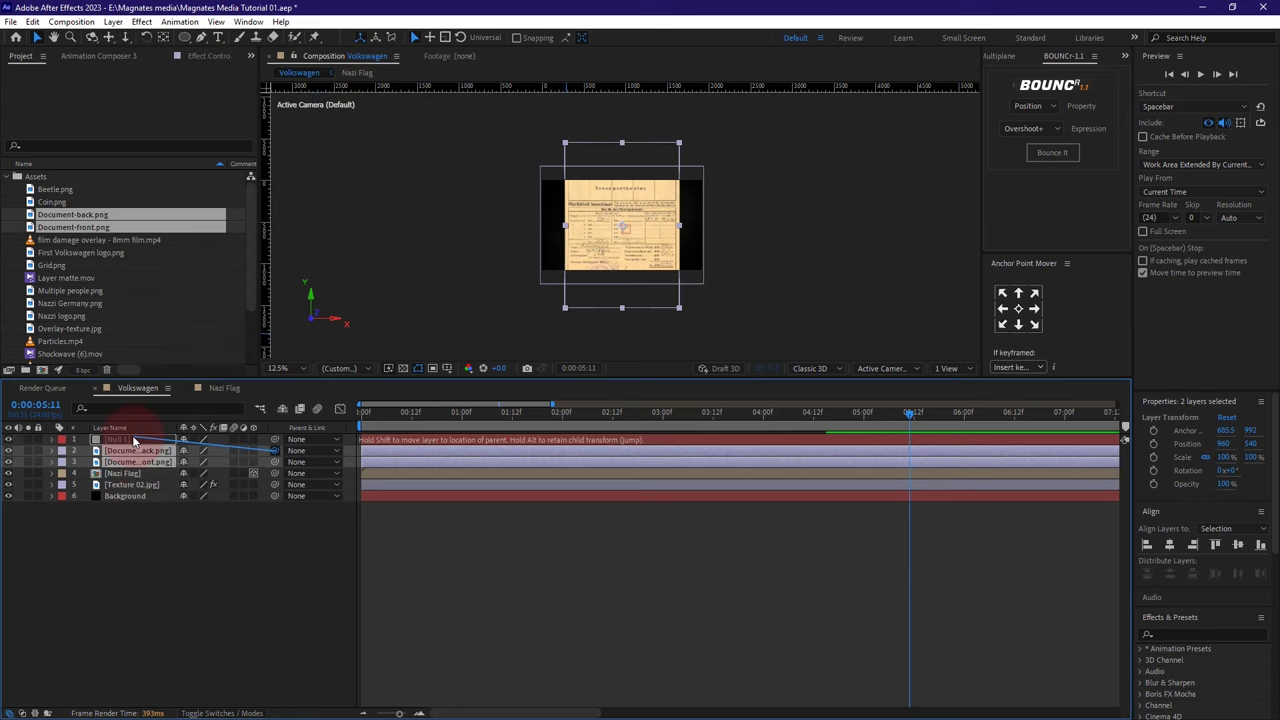
left_click_drag(275, 462, 117, 439)
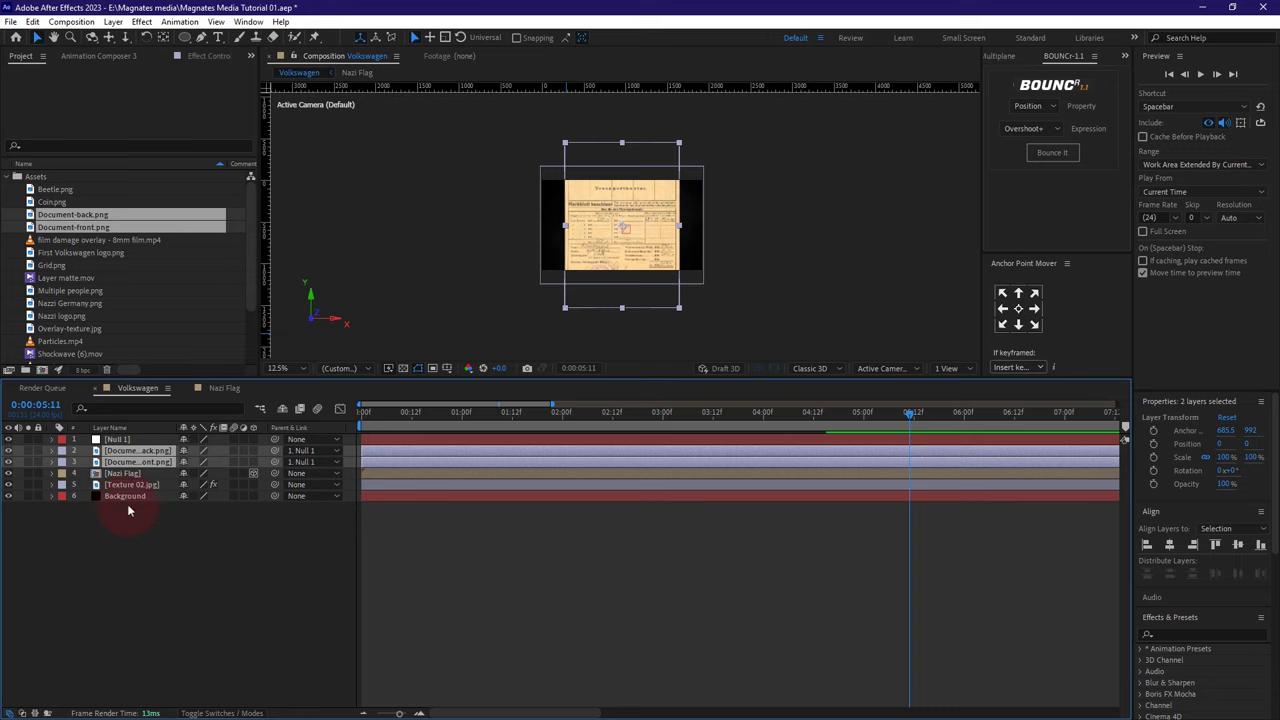
- Scale Null 1 to 41% to shrink both documents together
left_click(126, 439)
key("s")
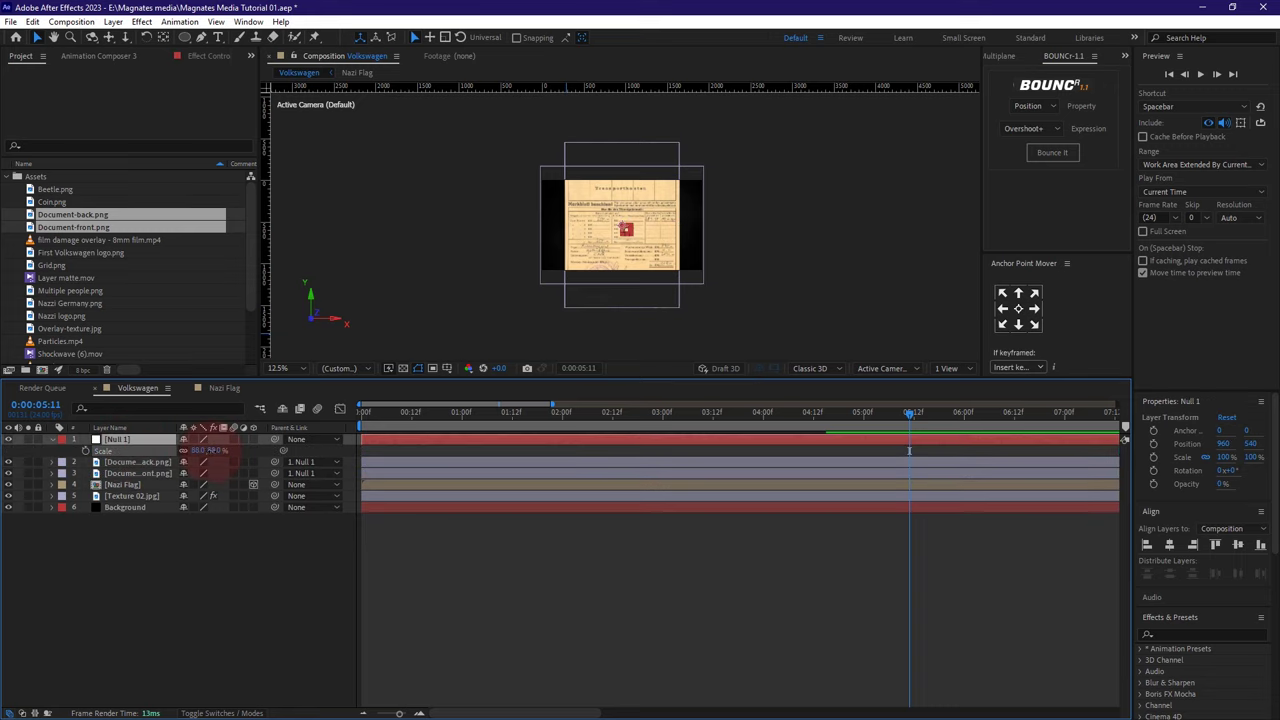
left_click_drag(206, 450, 147, 450)
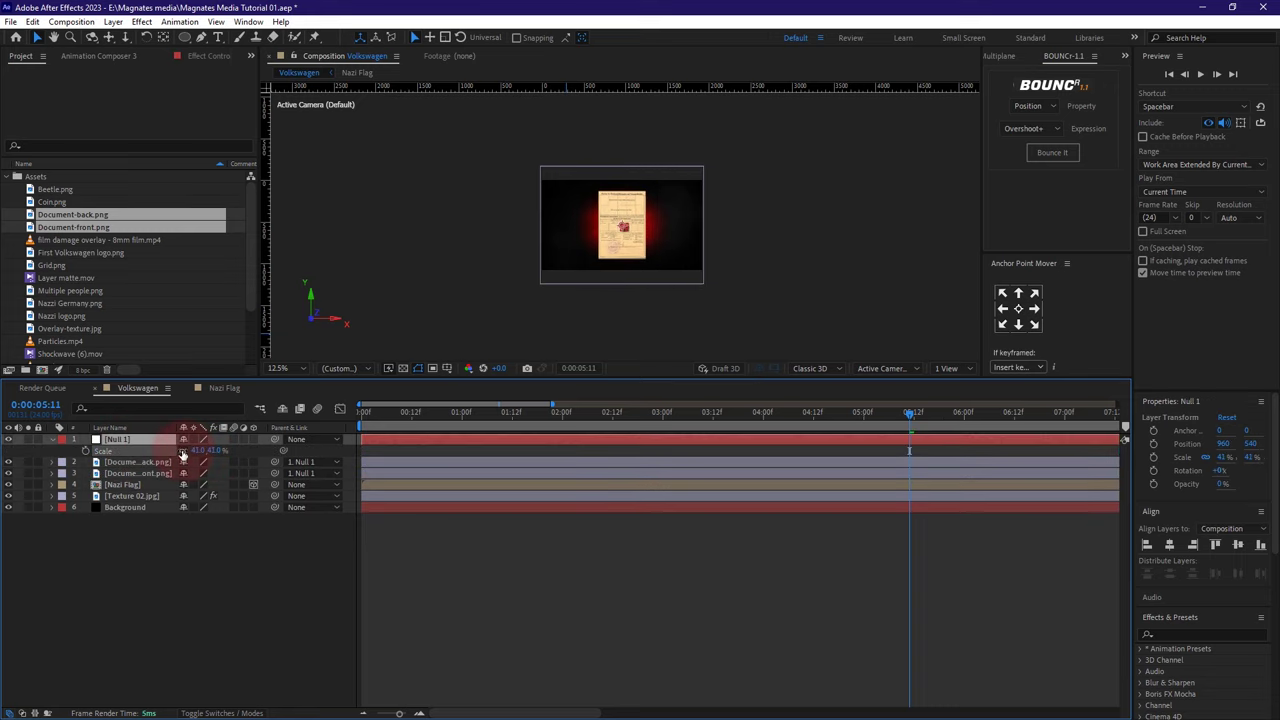
key("period")
left_click(76, 642)
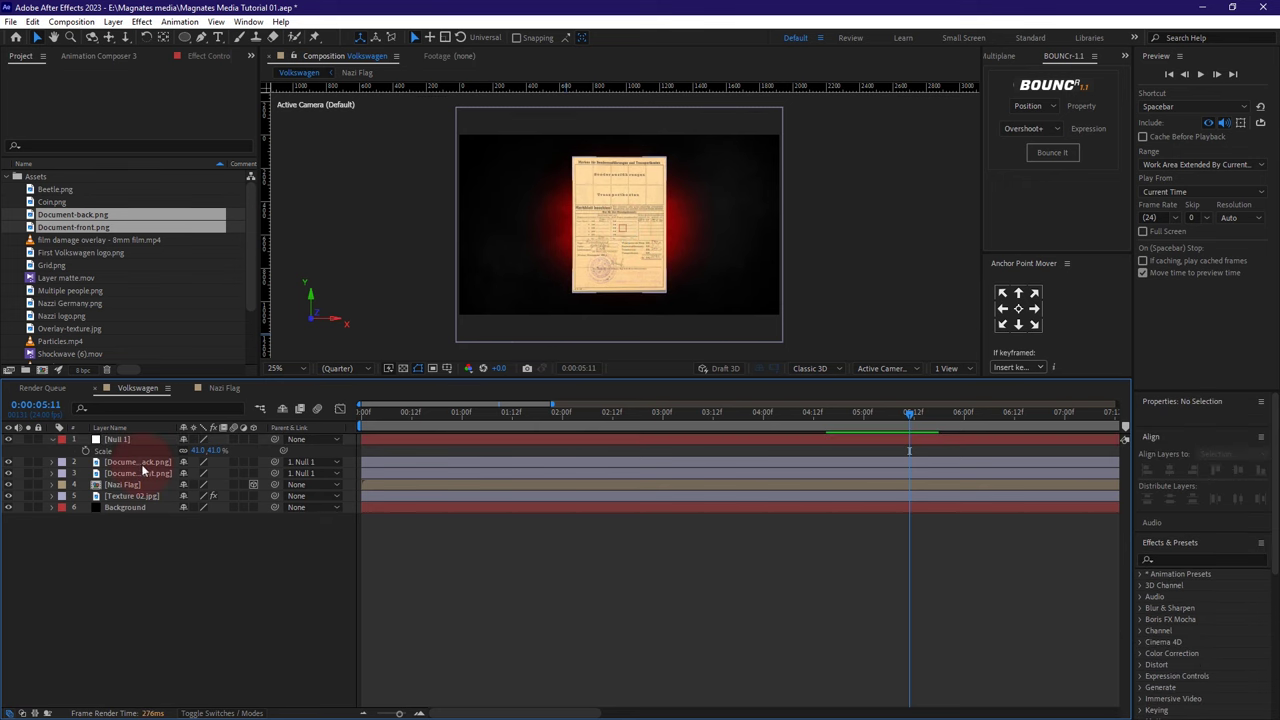
- Place Document-front.png above Document-back.png and fan them apart side by side, rotating the back one to 10° and the front one oppositely
key("r")
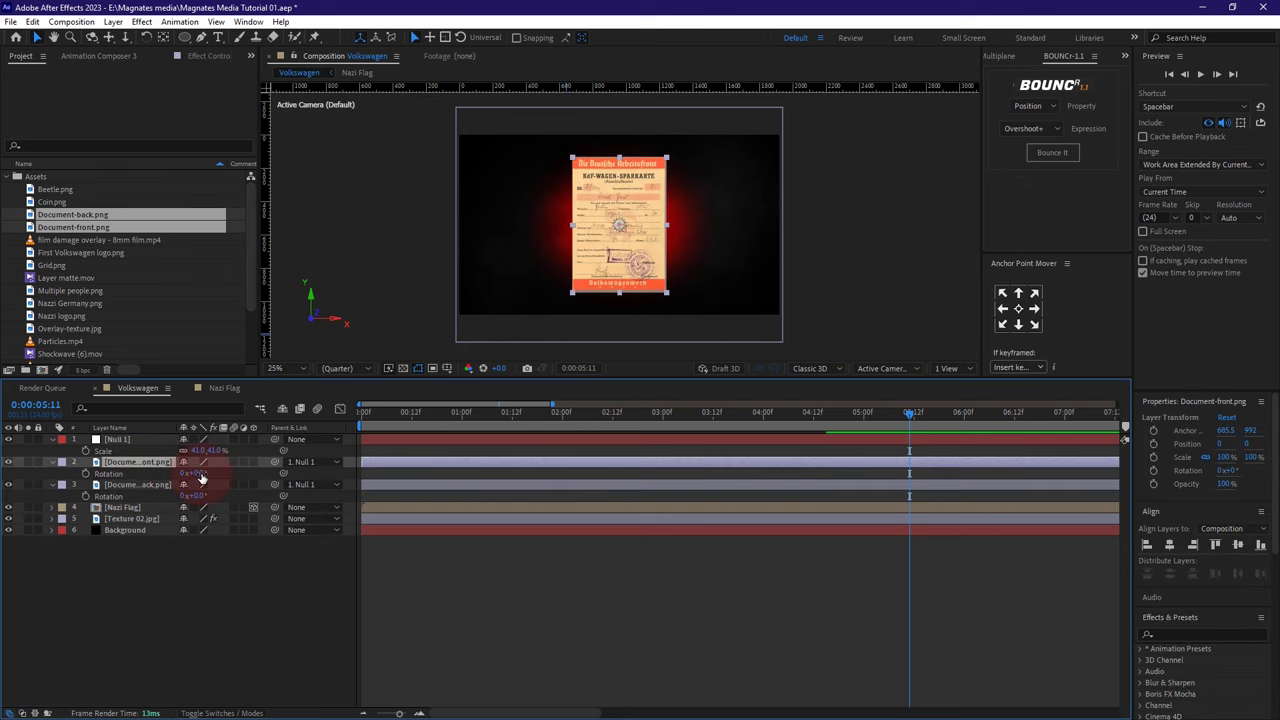
left_click_drag(200, 477, 184, 477)
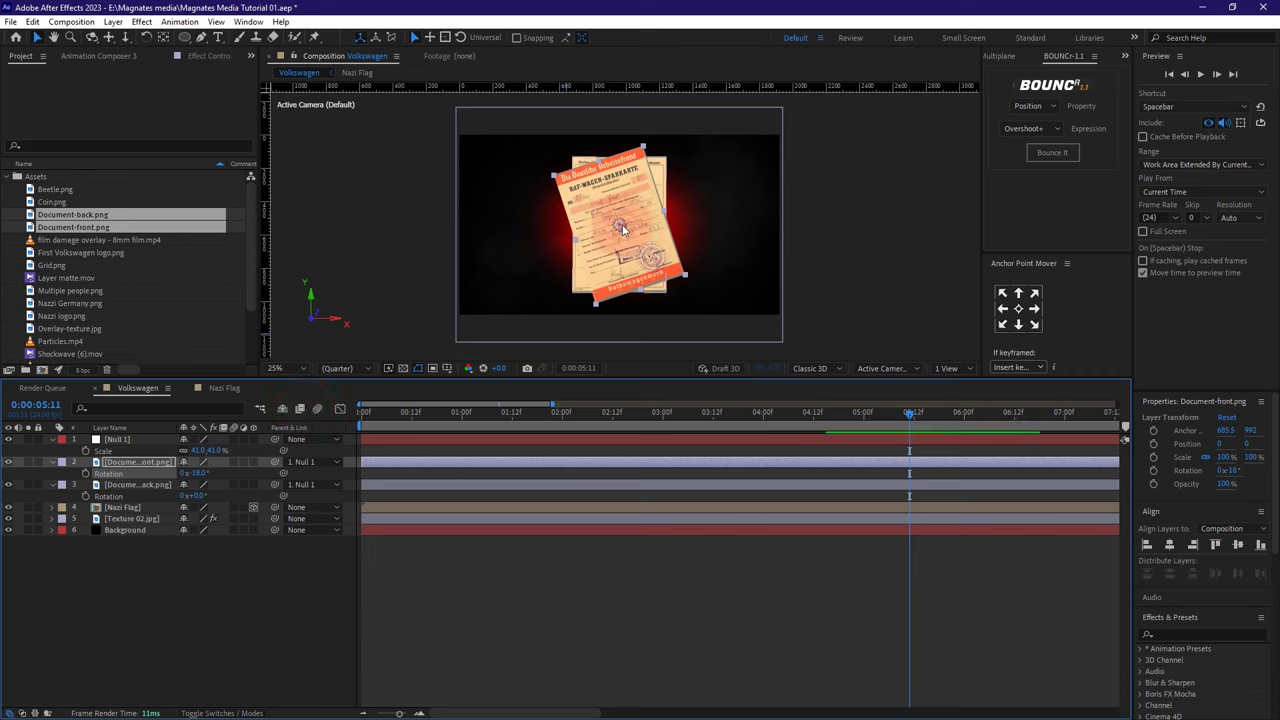
left_click_drag(623, 230, 605, 228)
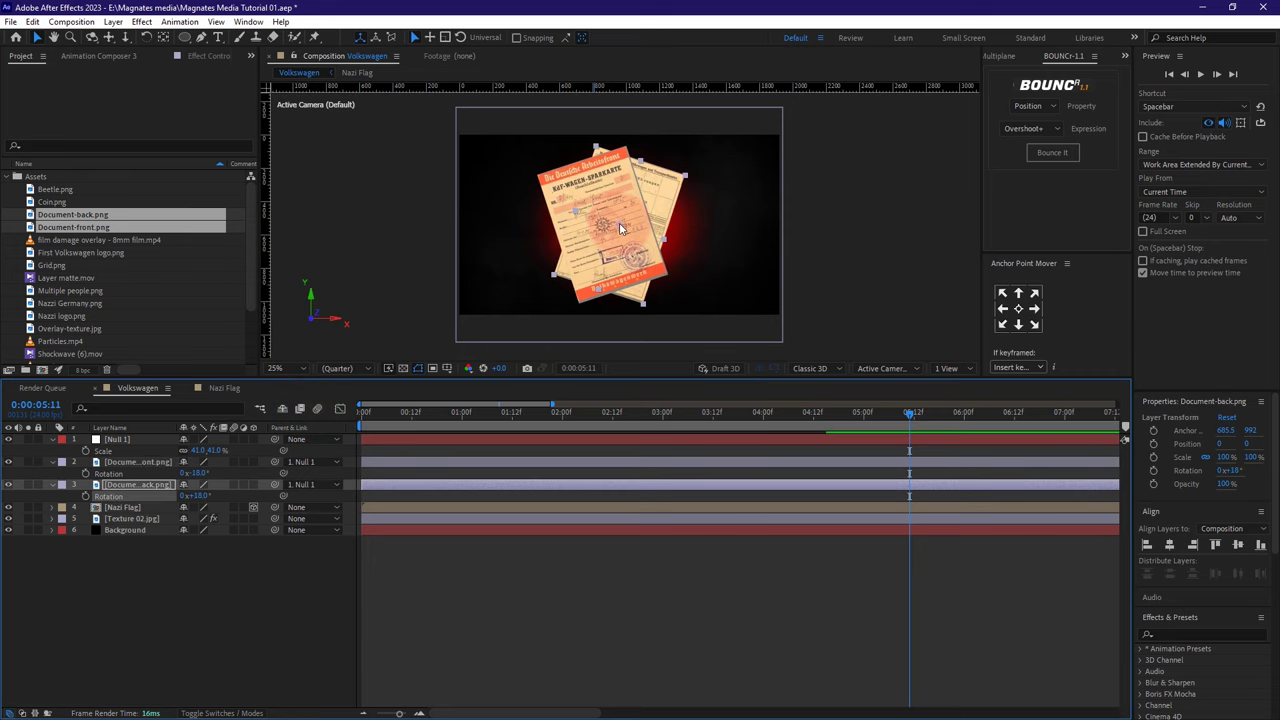
left_click_drag(620, 229, 648, 222)
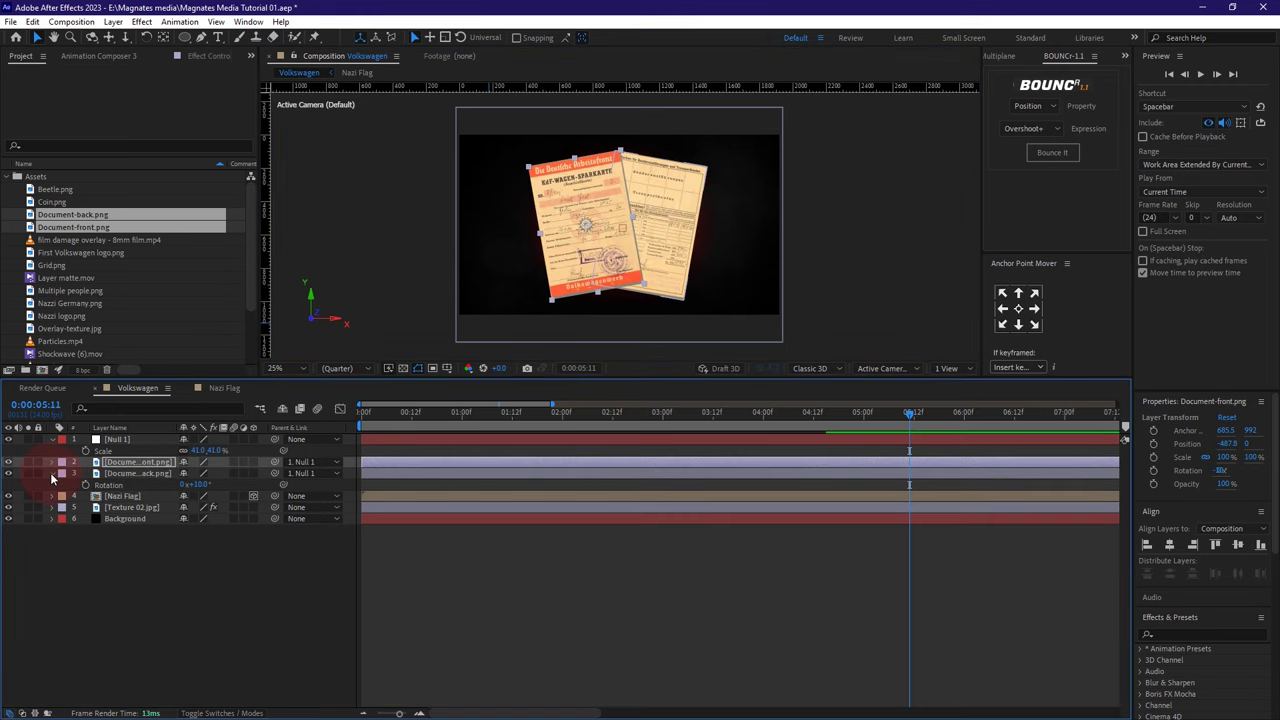
left_click(52, 475)
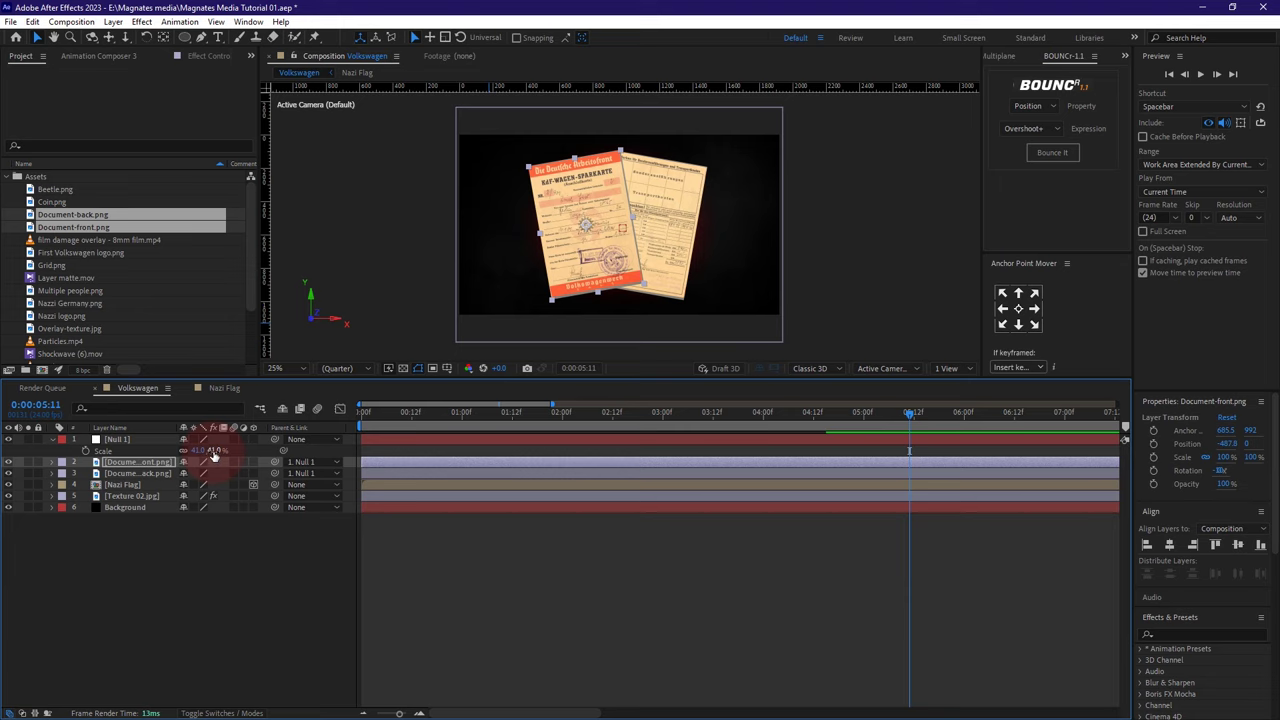
- Scale the null down to 30% so both documents shrink together
left_click_drag(214, 456, 208, 455)
type("30")
left_click(240, 516)
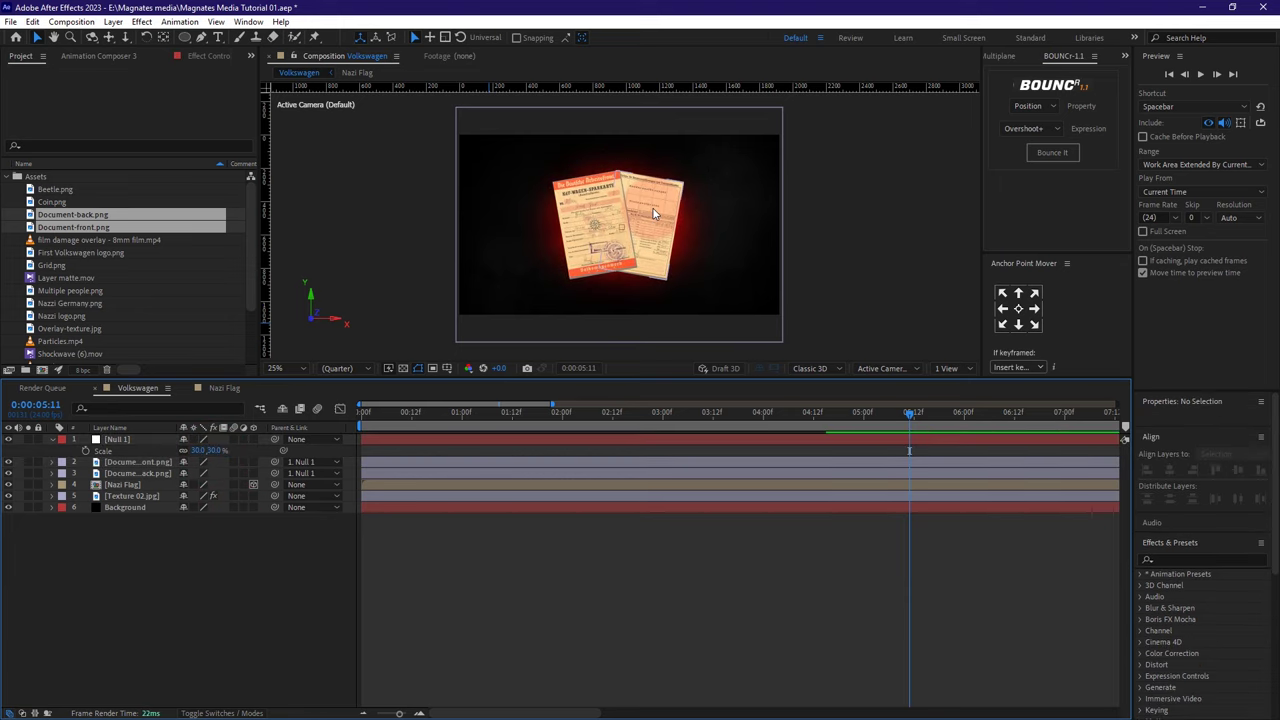
- Rename the null layer to Documents
right_click(118, 439)
left_click(162, 398)
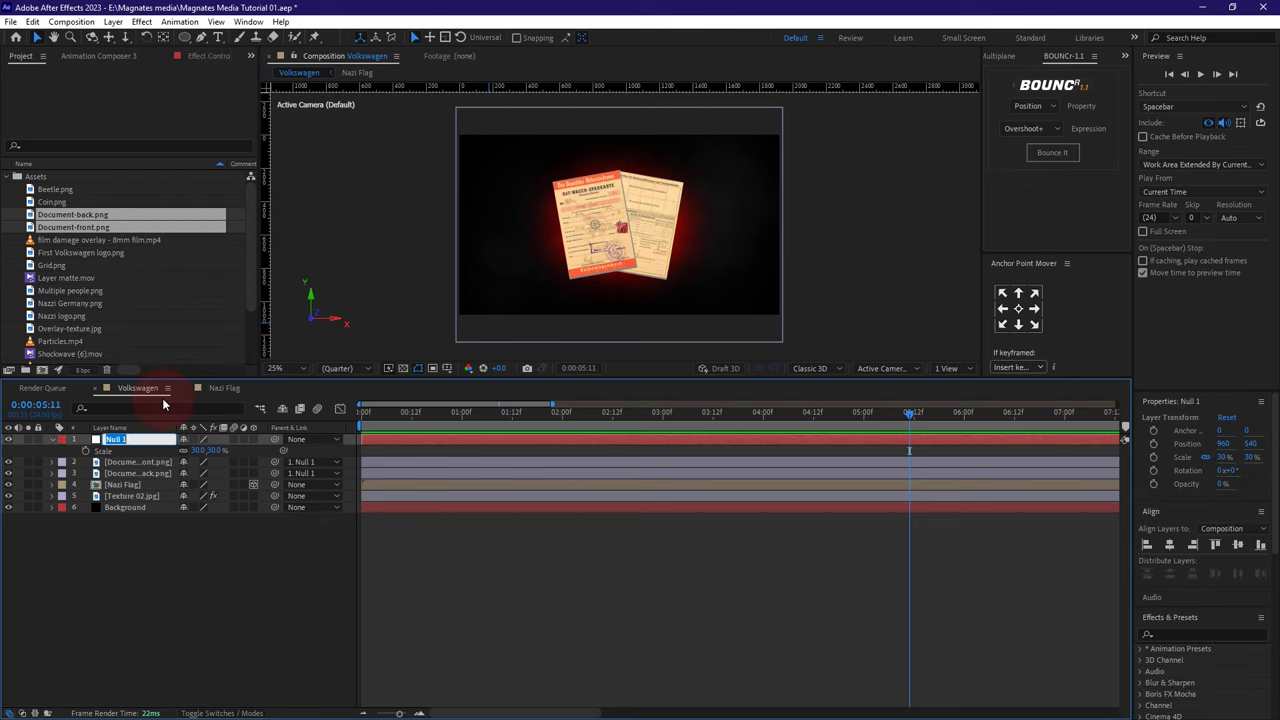
type("Docments")
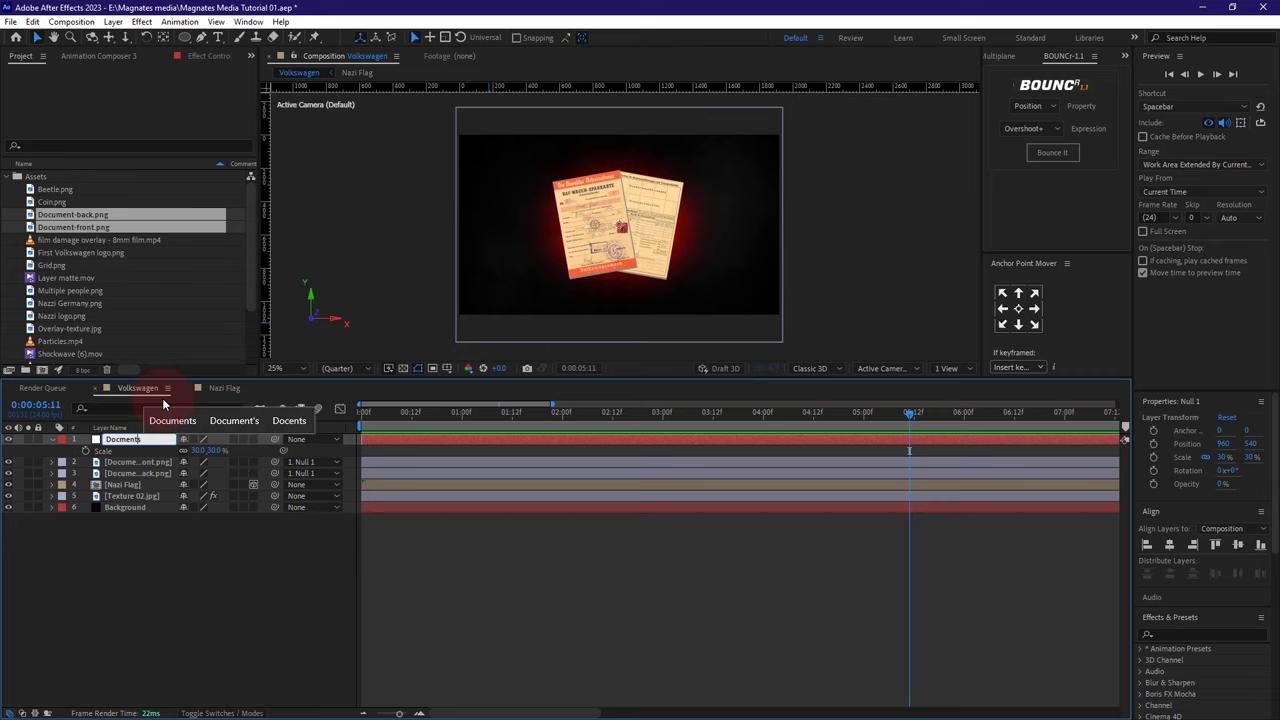
left_click(584, 482)
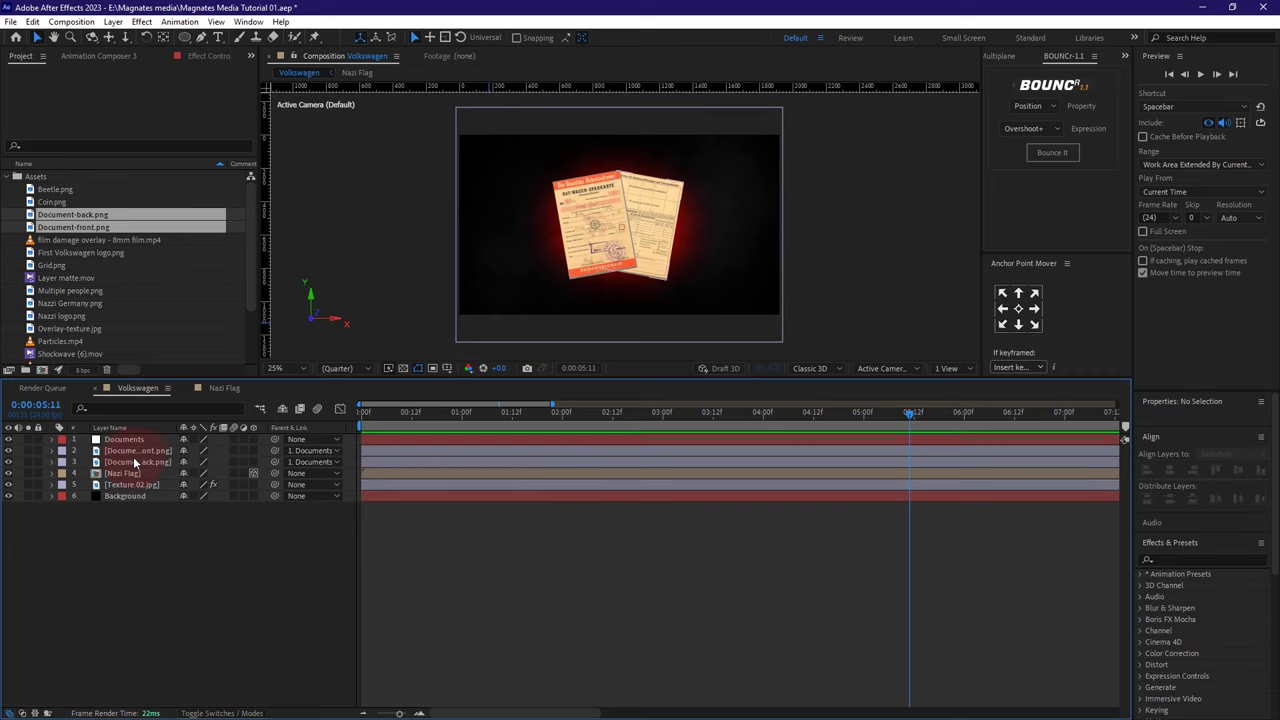
- Start a Position animation on the Documents null with a keyframe at 0:00:01:17
left_click(35, 404)
type("117")
left_click(115, 565)
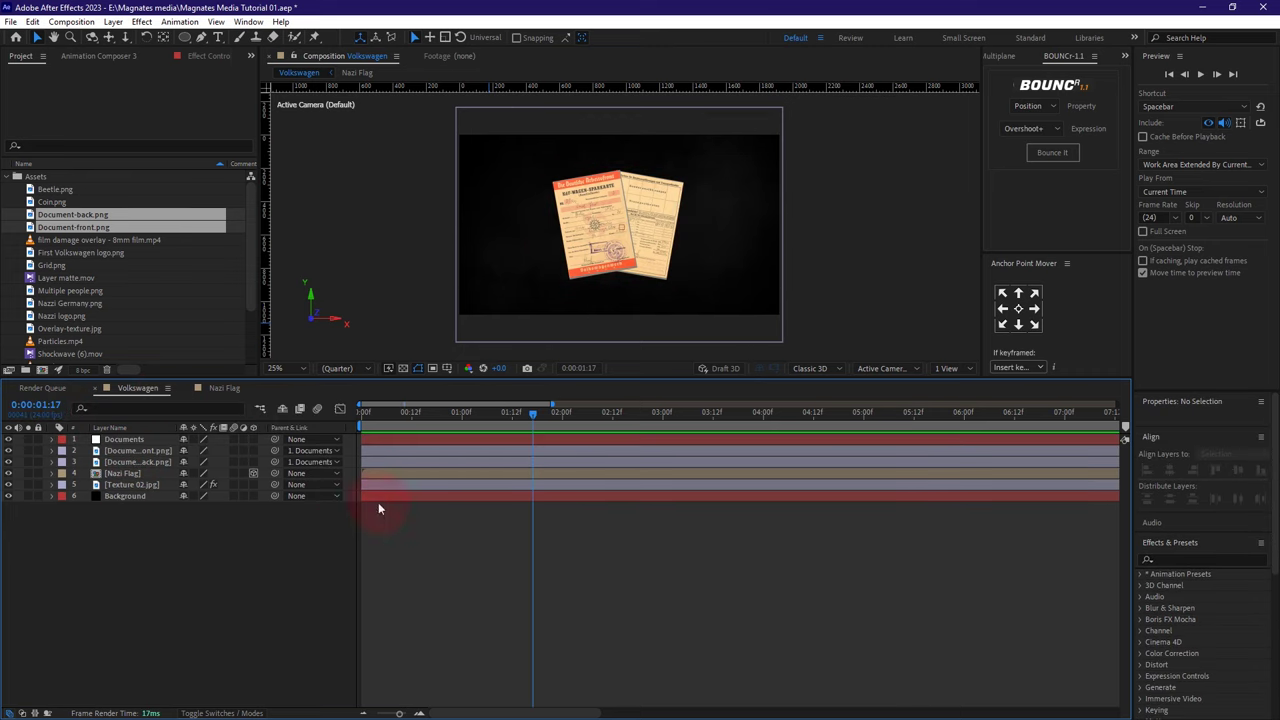
left_click(123, 473)
left_click(135, 440)
key("p")
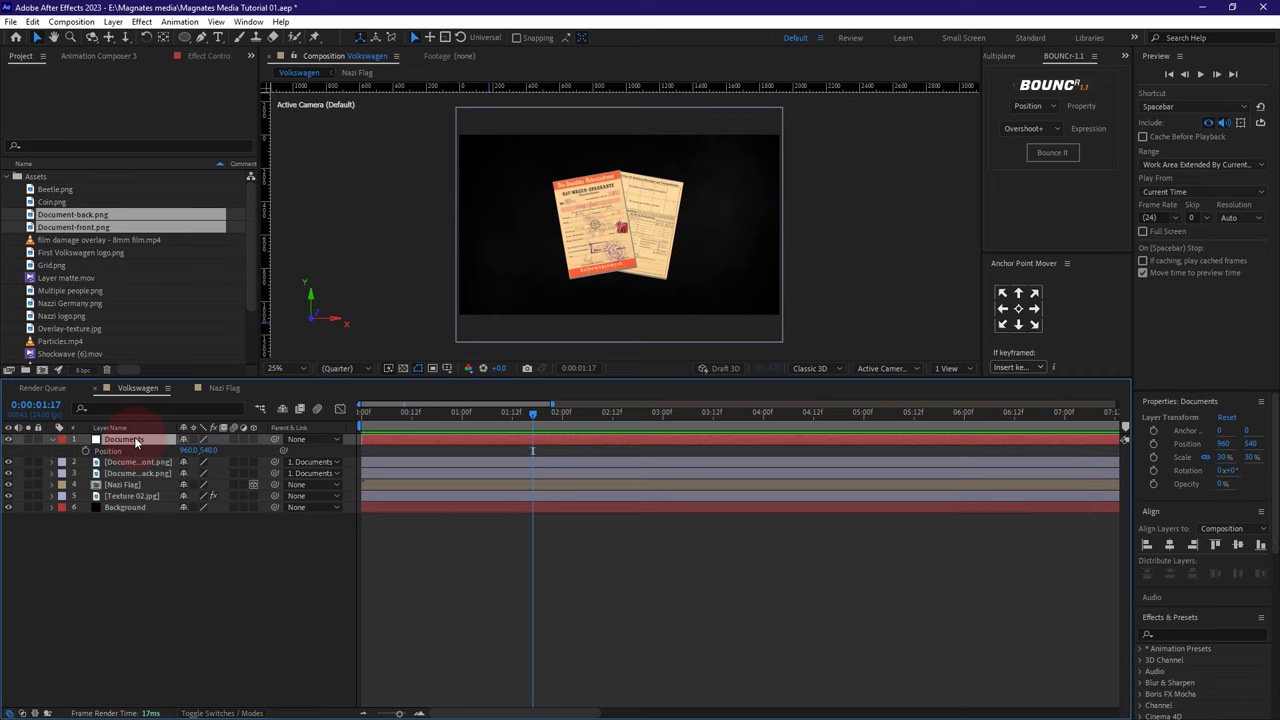
left_click(85, 451)
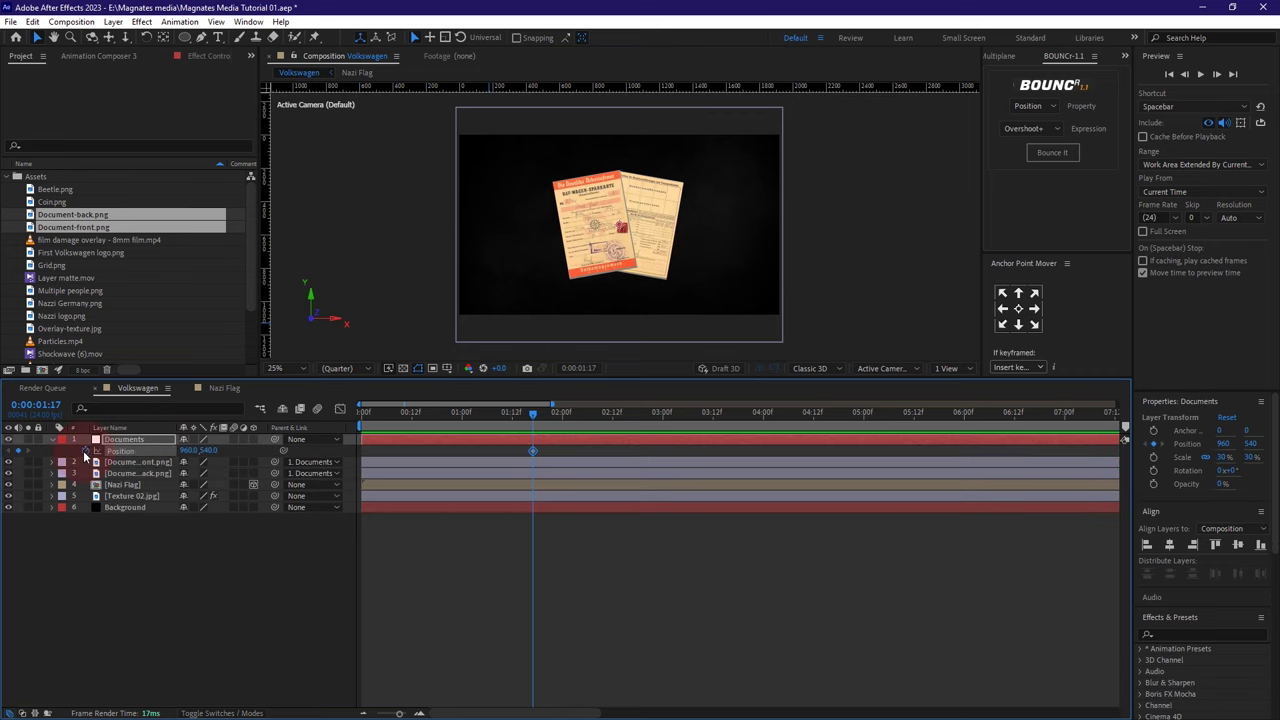
- Add a second Position keyframe to the Documents null at 0:00:02:11
left_click(43, 405)
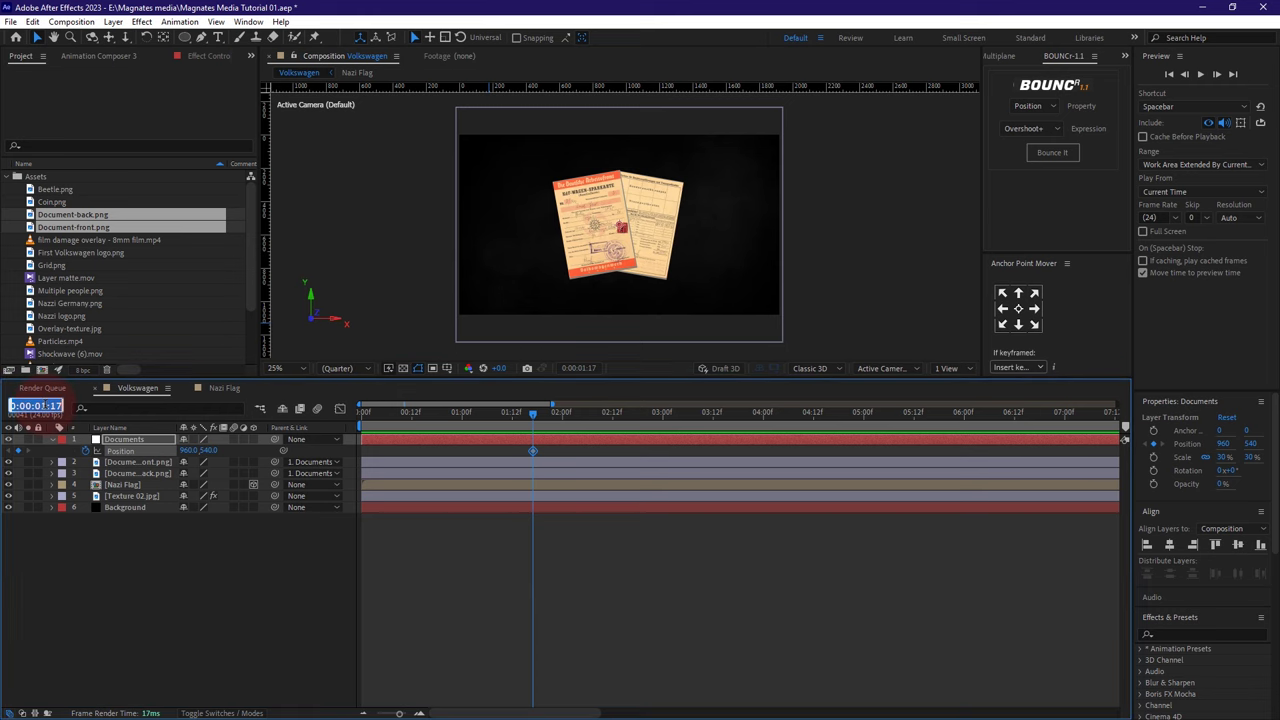
type("211")
left_click(124, 602)
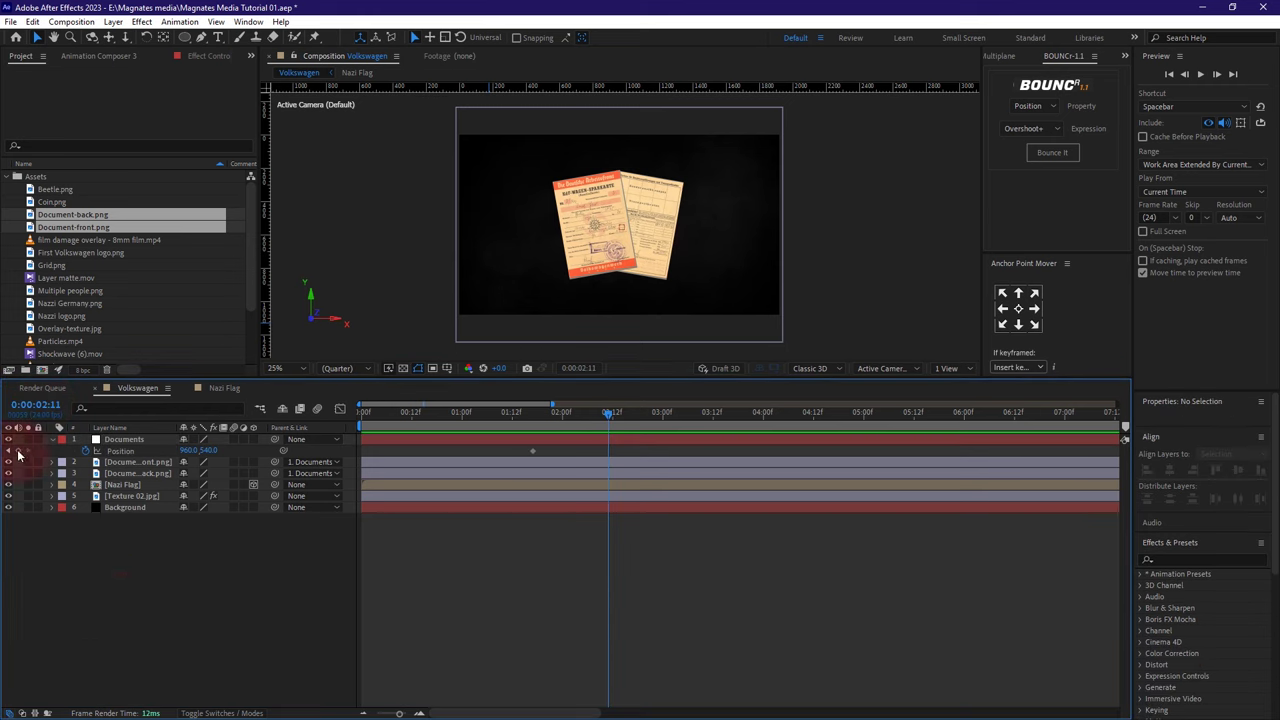
left_click(18, 452)
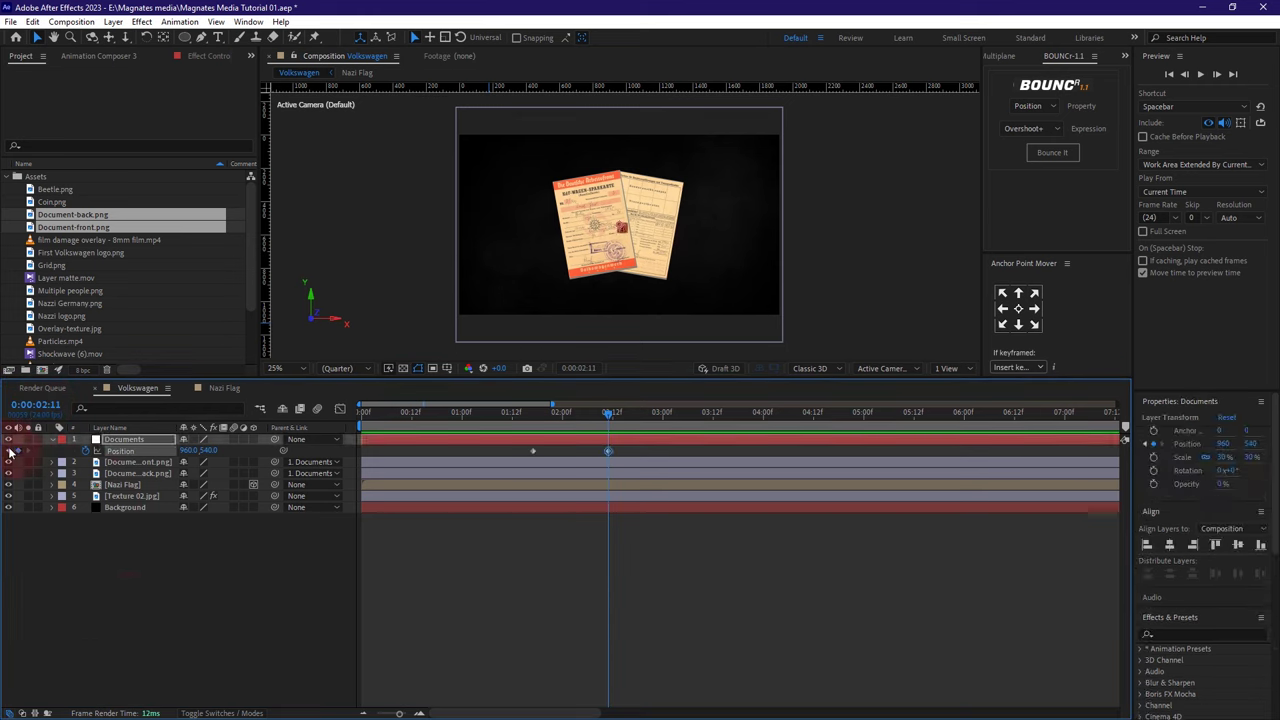
- Move the documents straight down out of frame at the first Position keyframe, and shift the second keyframe to 0:00:04:15
left_click(12, 452)
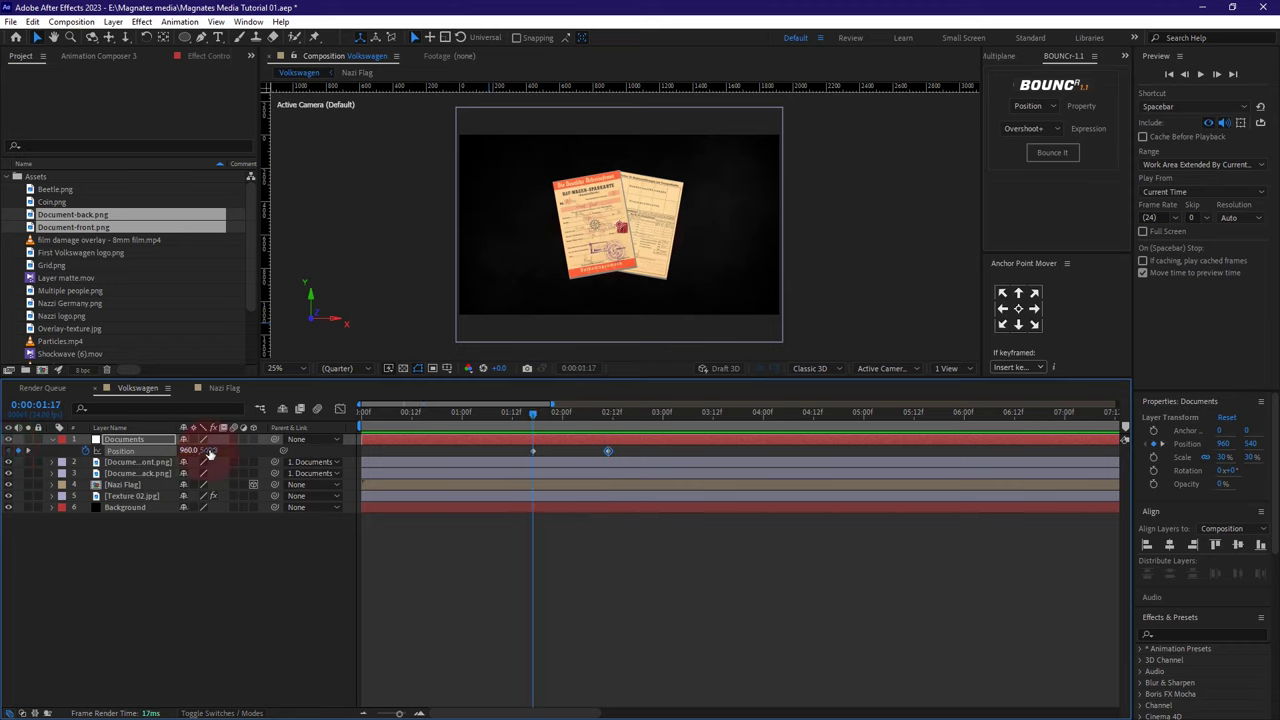
left_click_drag(210, 451, 771, 380)
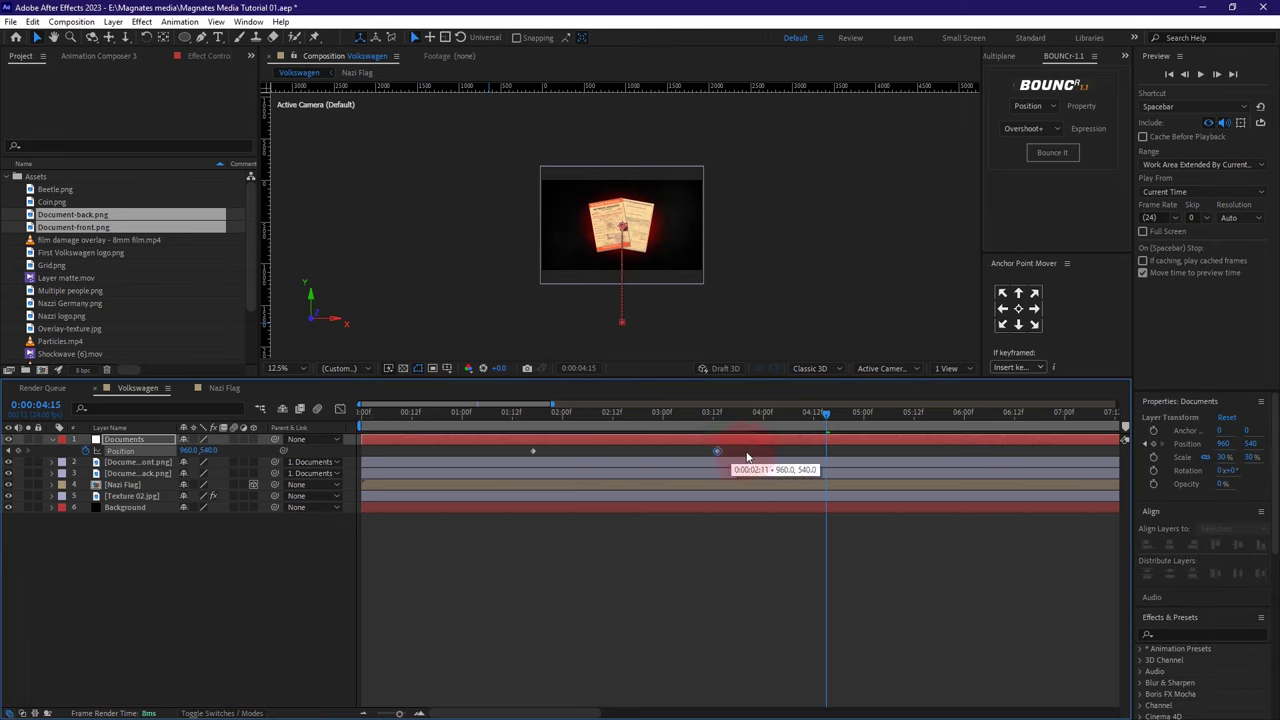
left_click_drag(748, 457, 490, 462)
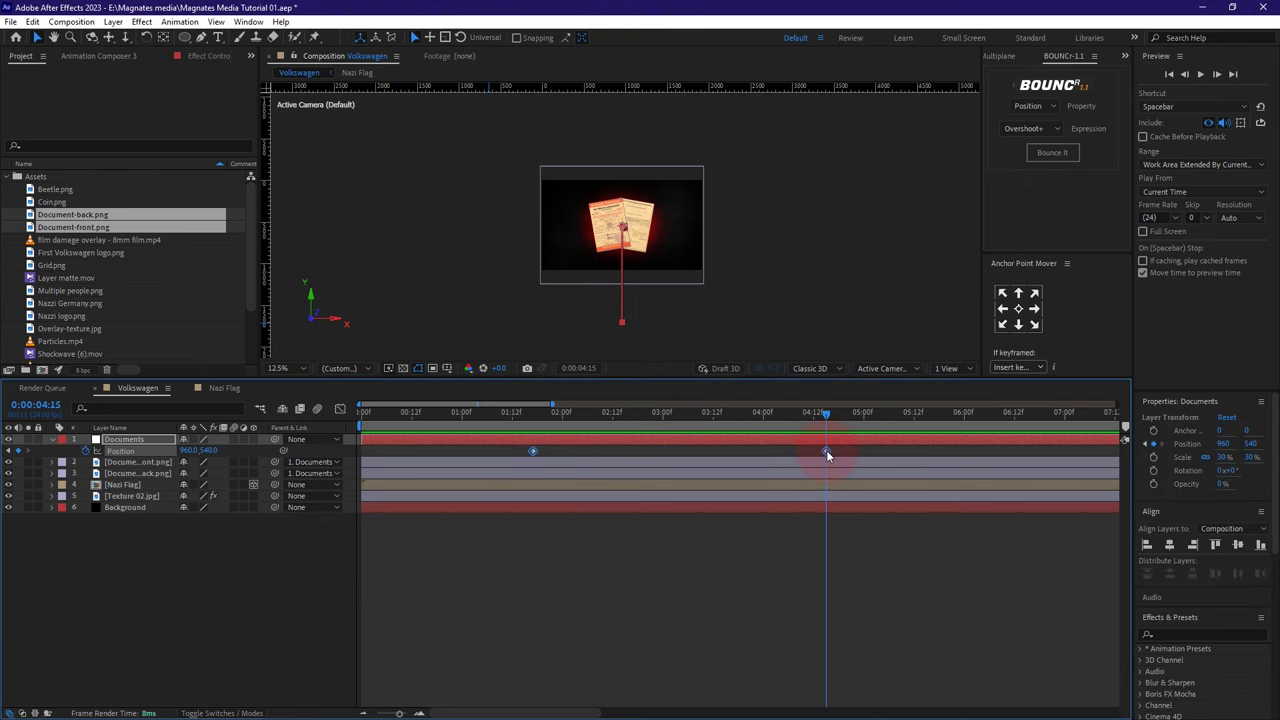
- Apply Easy Ease to both Documents Position keyframes and pull the end keyframe's speed handle toward the first for a fast start and slow stop
right_click(826, 451)
mouse_move(940, 649)
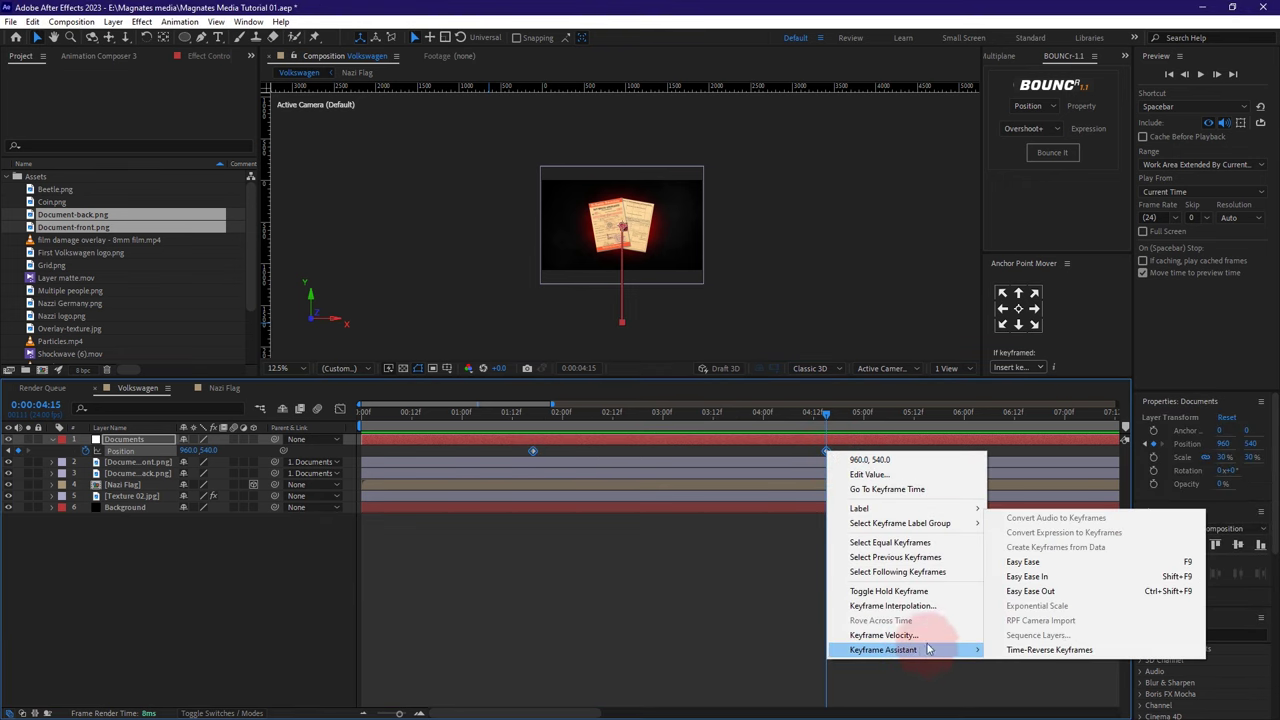
left_click(1022, 562)
left_click(534, 451)
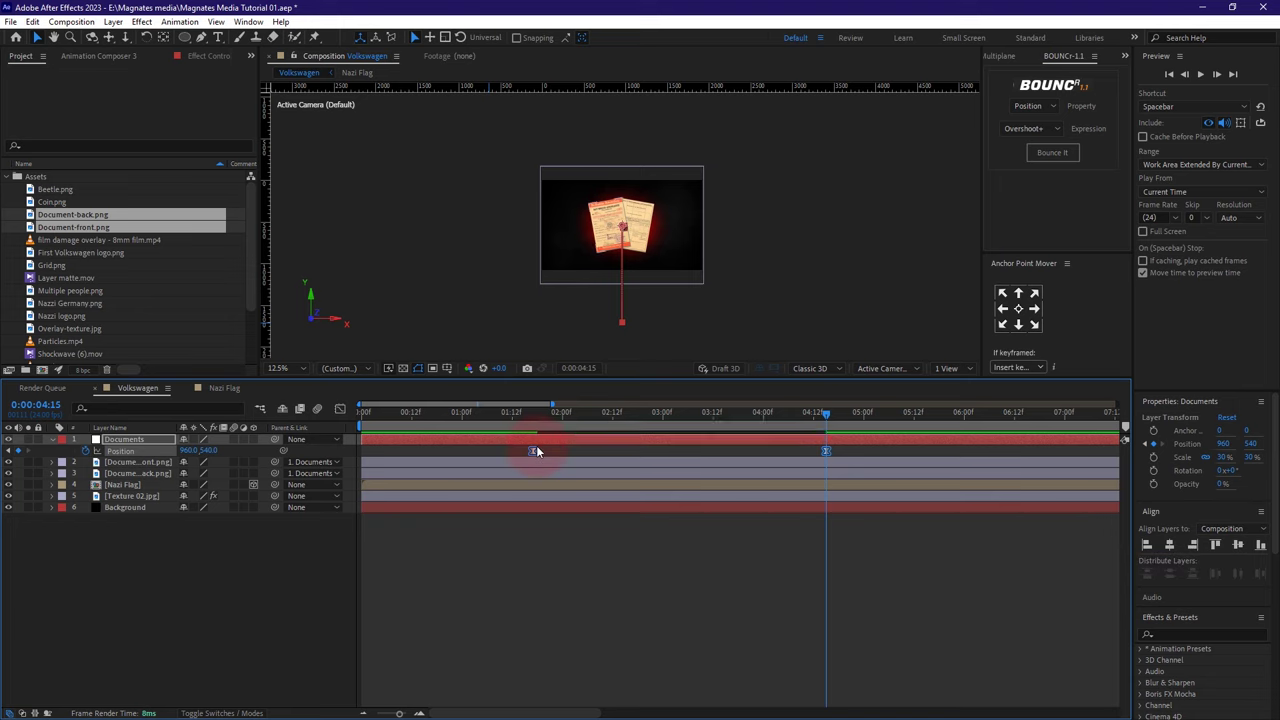
left_click(340, 411)
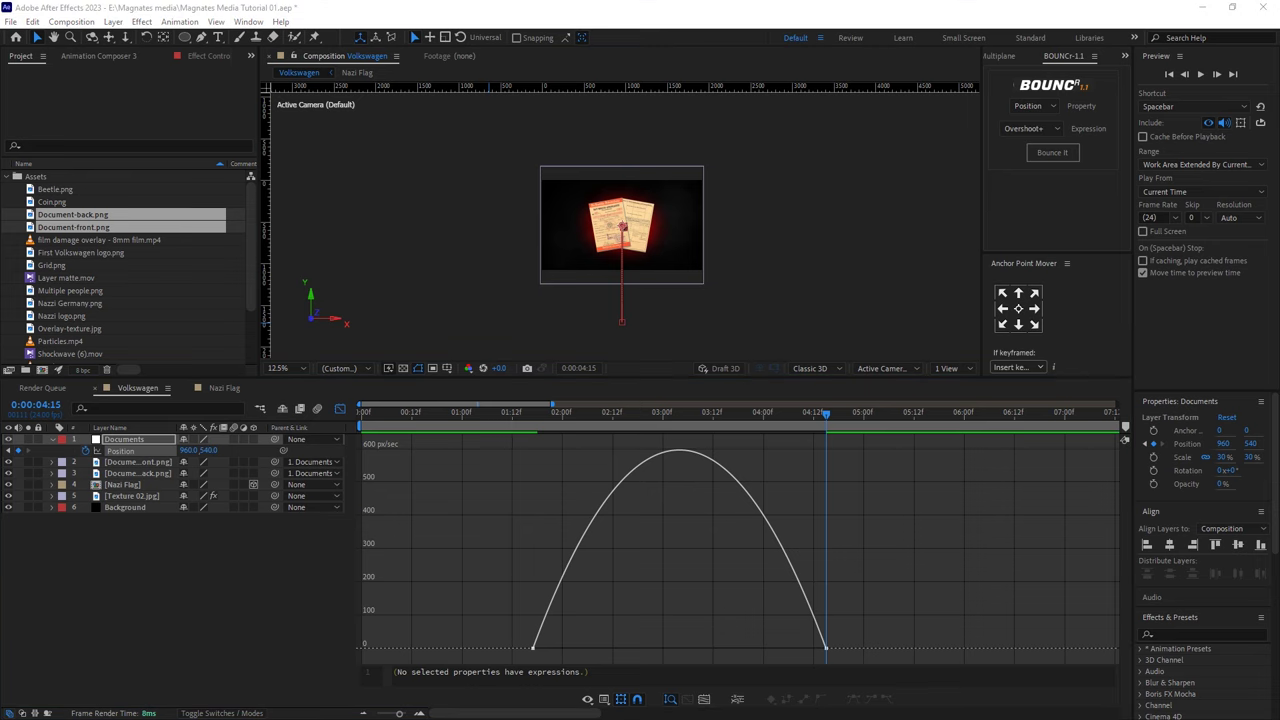
left_click(826, 648)
left_click_drag(776, 648, 525, 572)
left_click(511, 417)
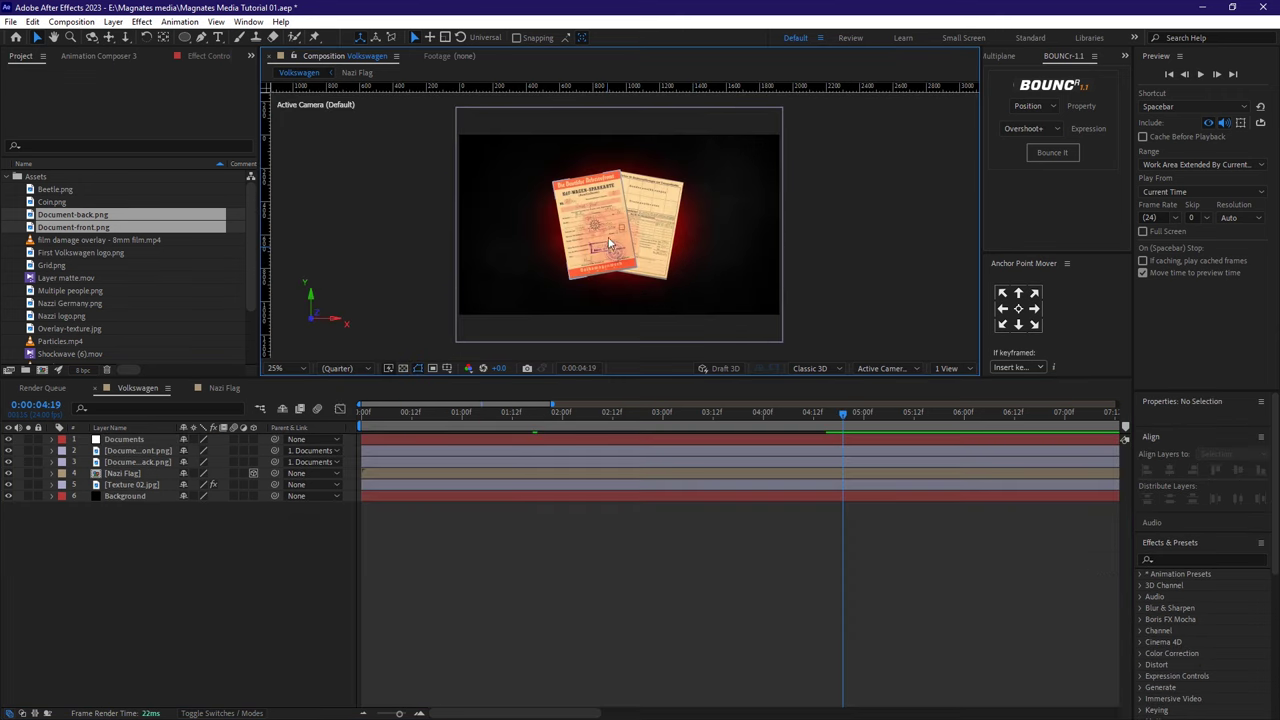
- Add a Drop Shadow with softness 401 and opacity 80% to Document-front.png and give Document-back.png the same shadow
left_click(599, 234)
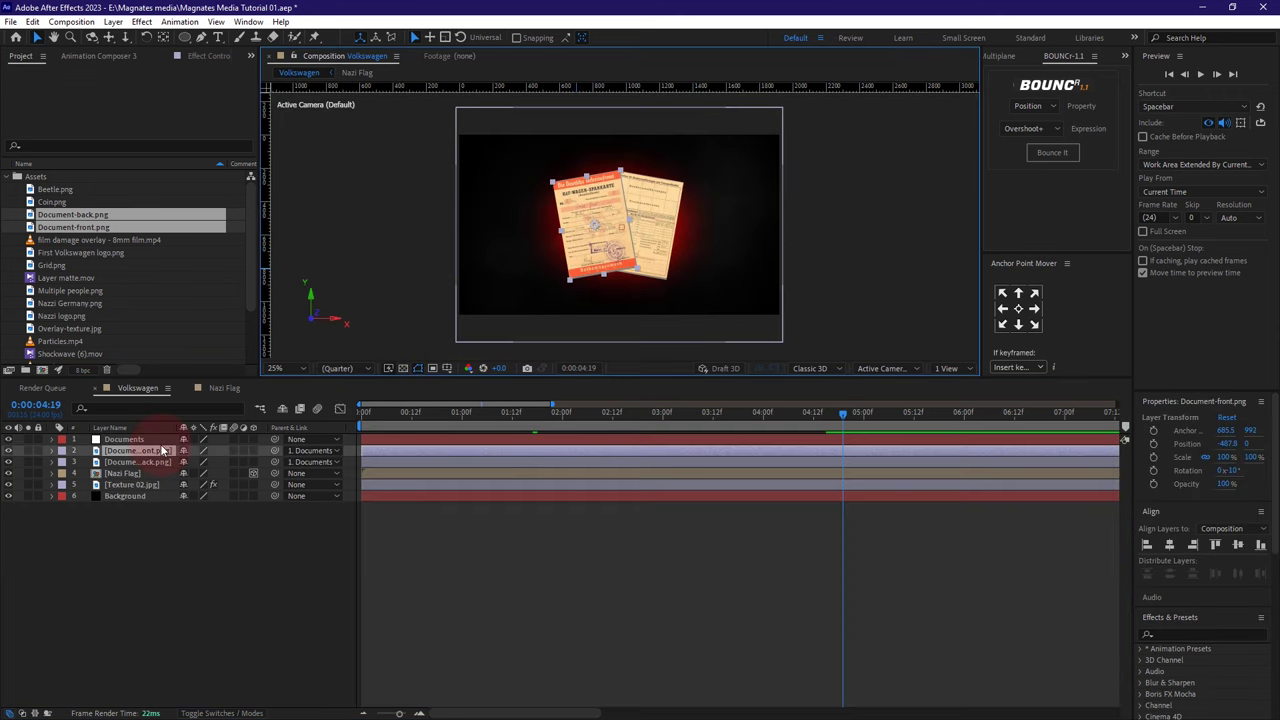
key("ctrl+space")
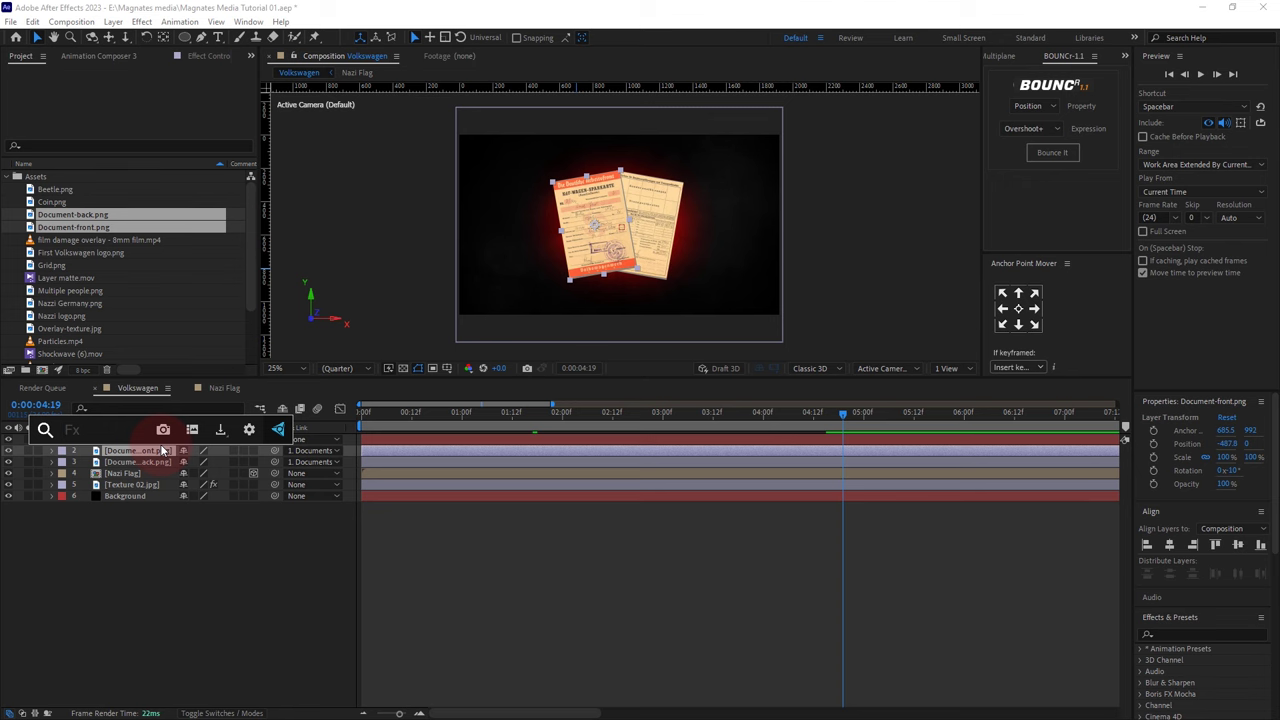
type("dr")
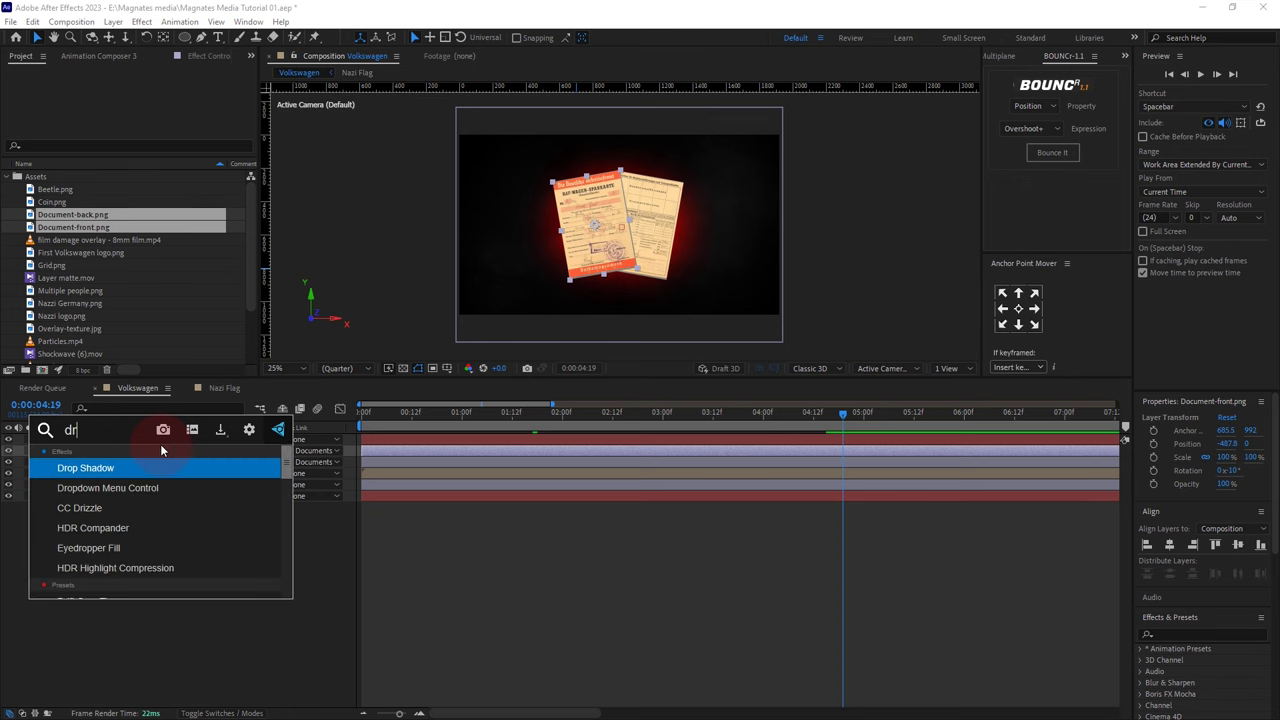
left_click(88, 470)
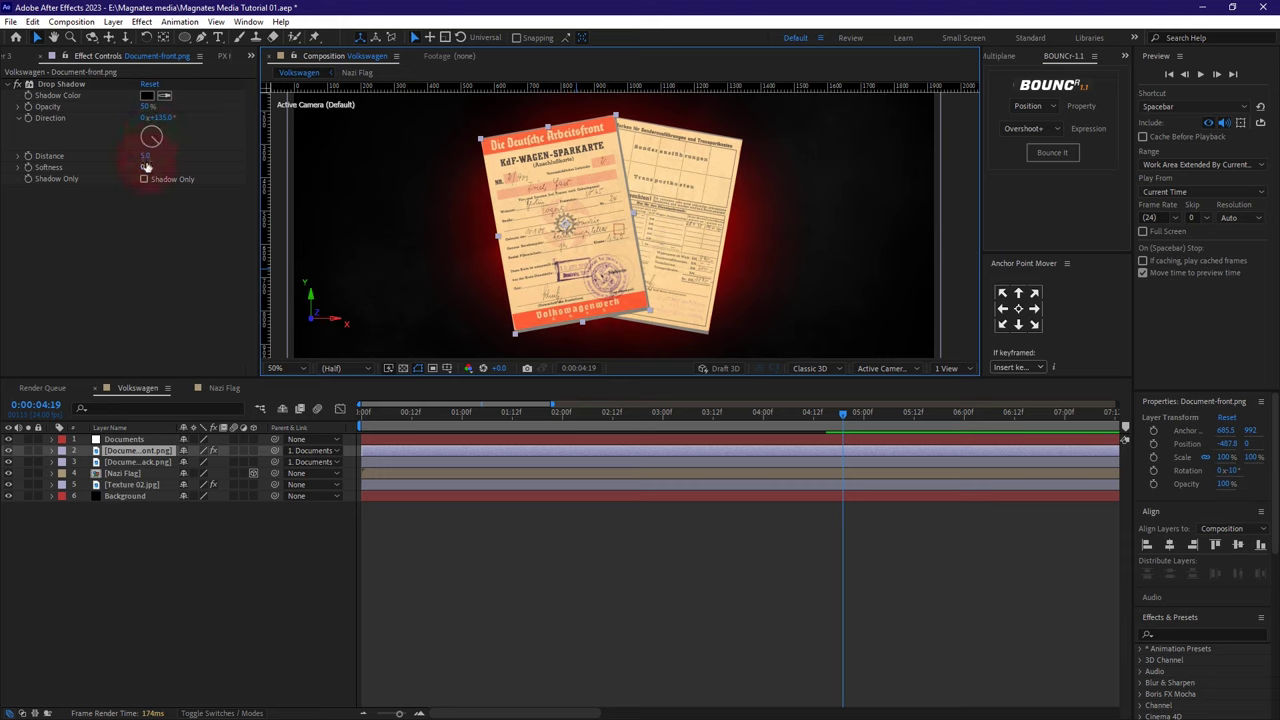
left_click_drag(146, 167, 416, 169)
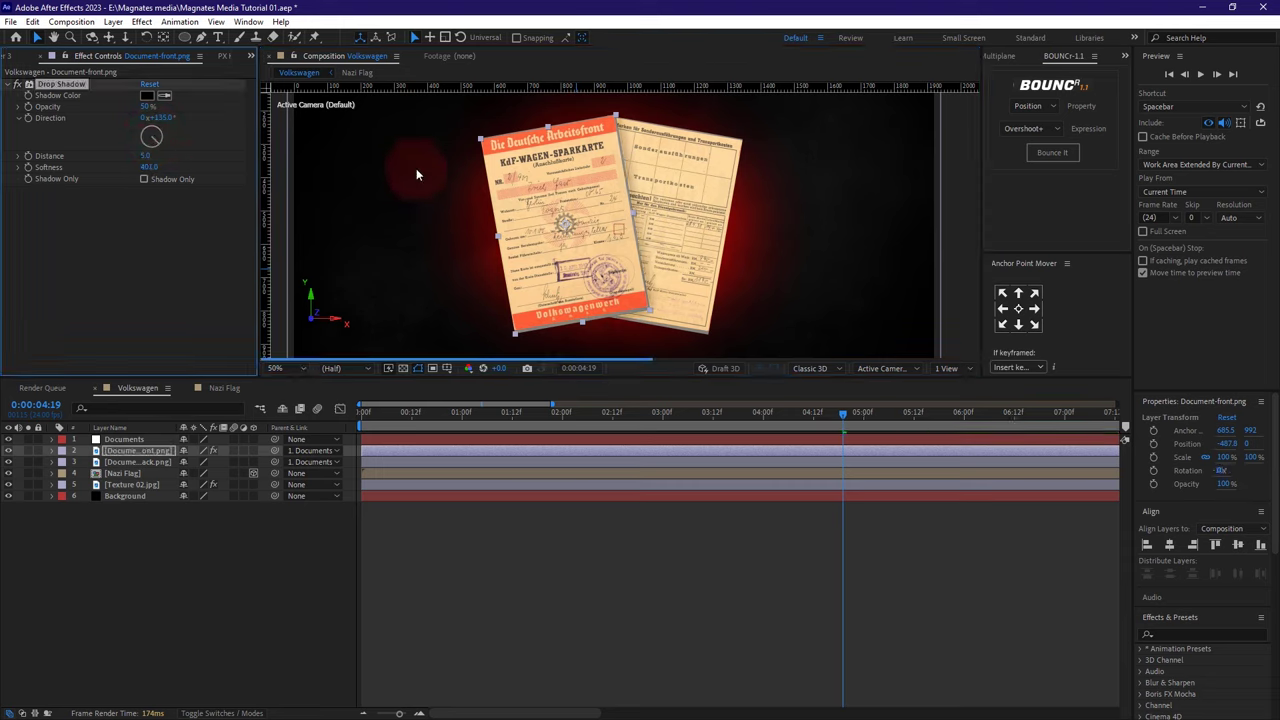
key("comma")
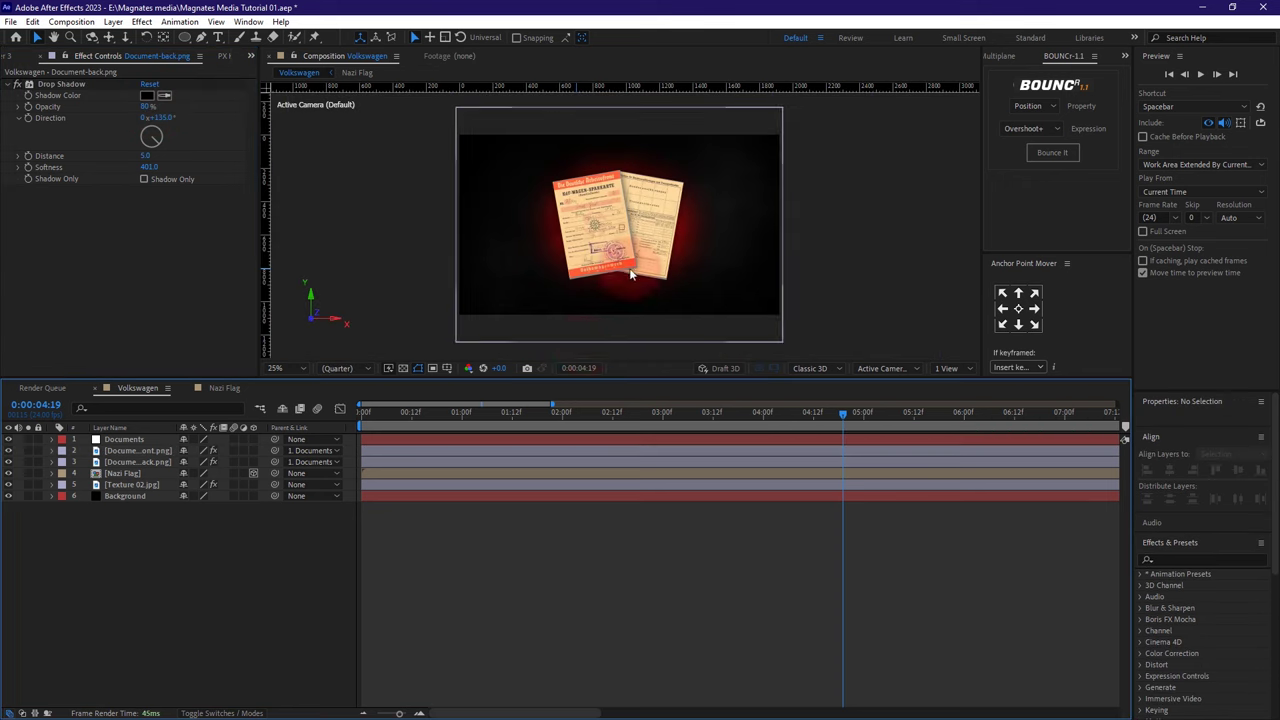
left_click(485, 522)
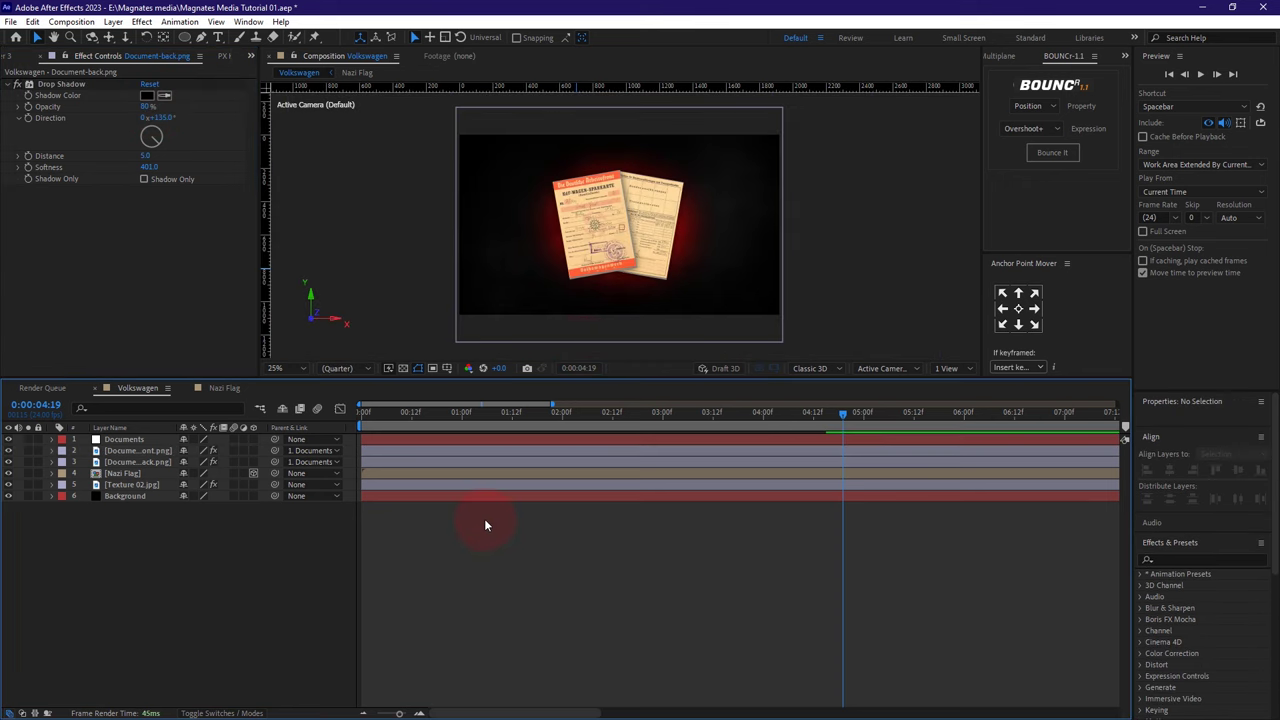
- Draw a thin horizontal rectangle about 532 by 68 px across the back document's lower right edge as a new shape layer
left_click(189, 41)
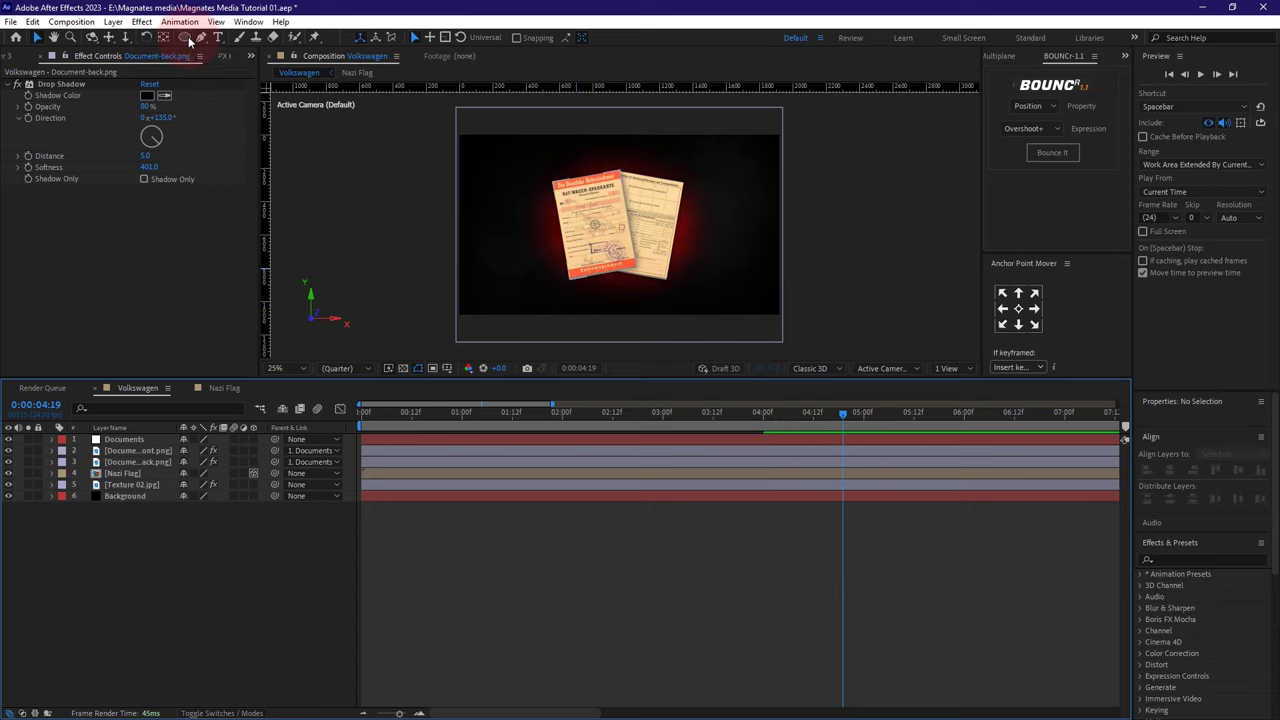
left_click(189, 41)
left_click(188, 41, "alt")
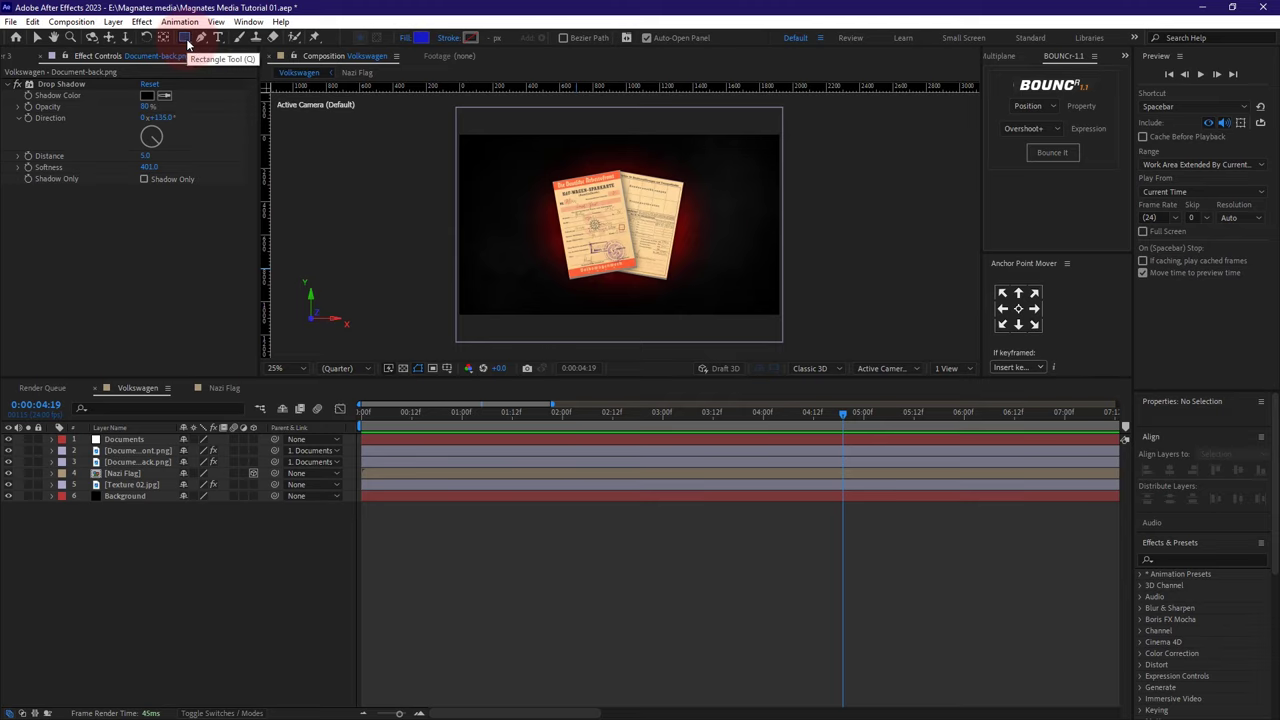
left_click(186, 40)
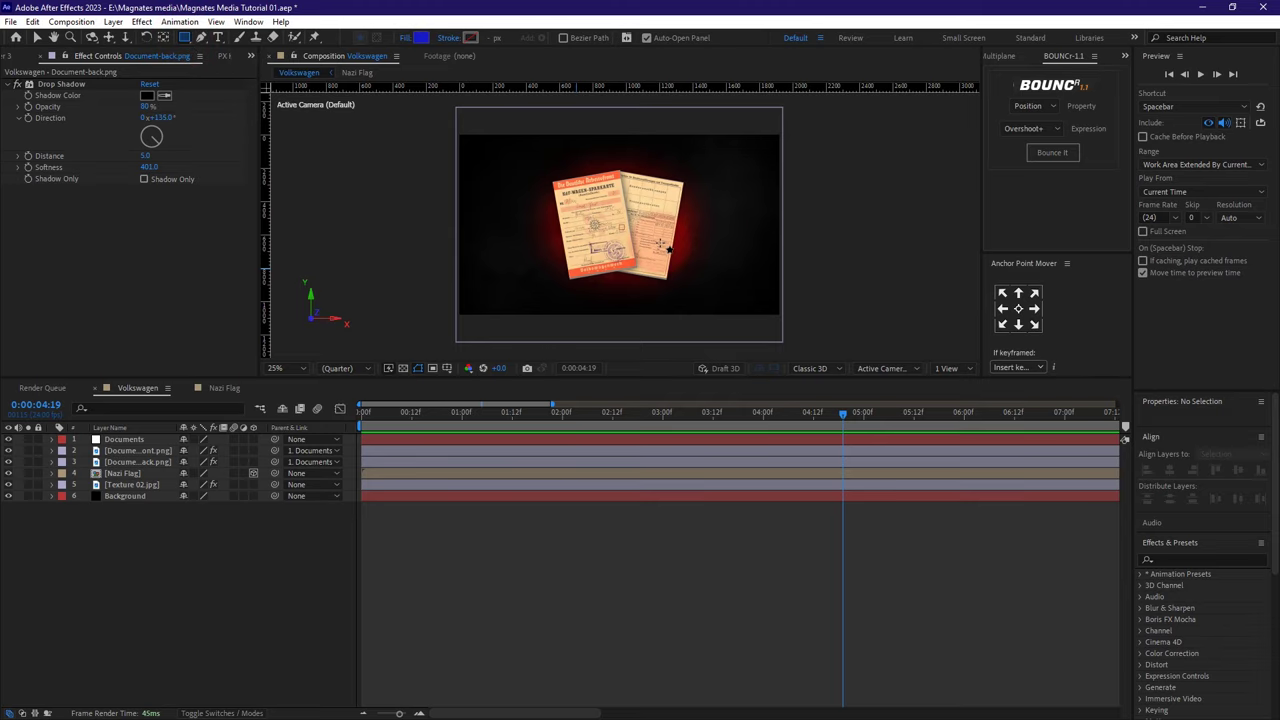
left_click_drag(661, 245, 750, 256)
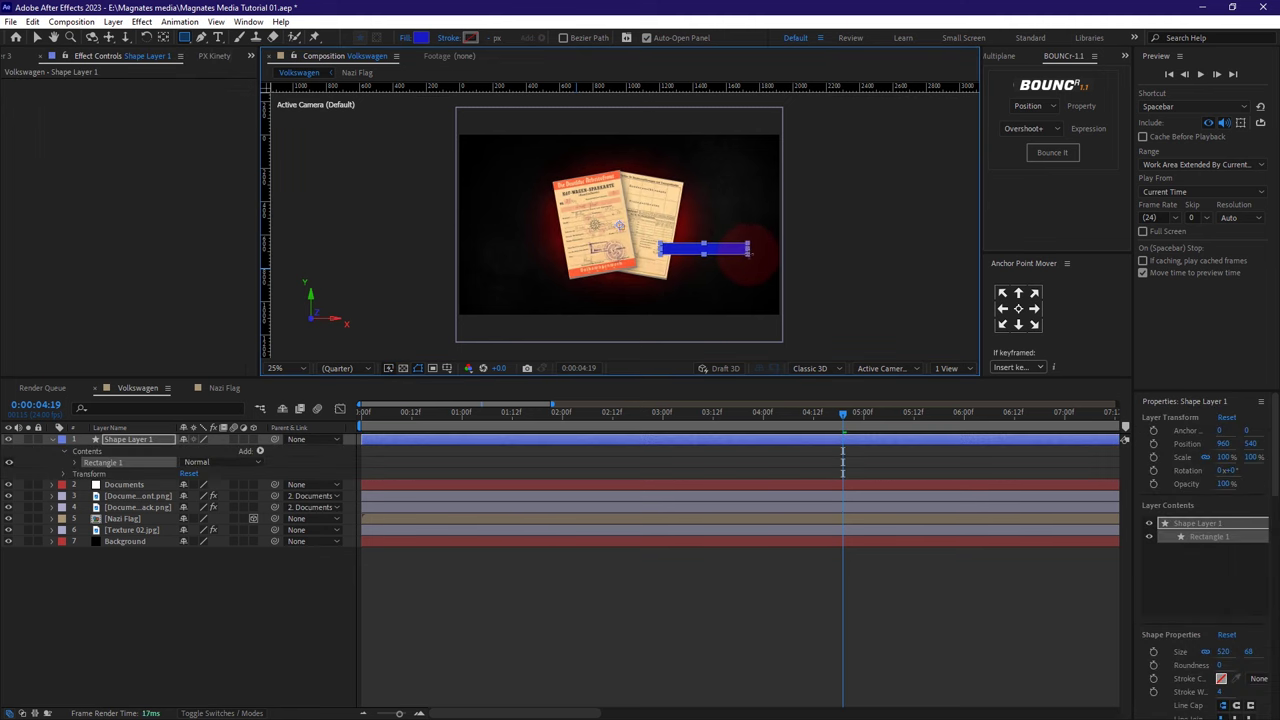
- Fill the rectangle with white (FFFFFF), shift it up and left over the back document, and enlarge it slightly
left_click(421, 38)
left_click(568, 363)
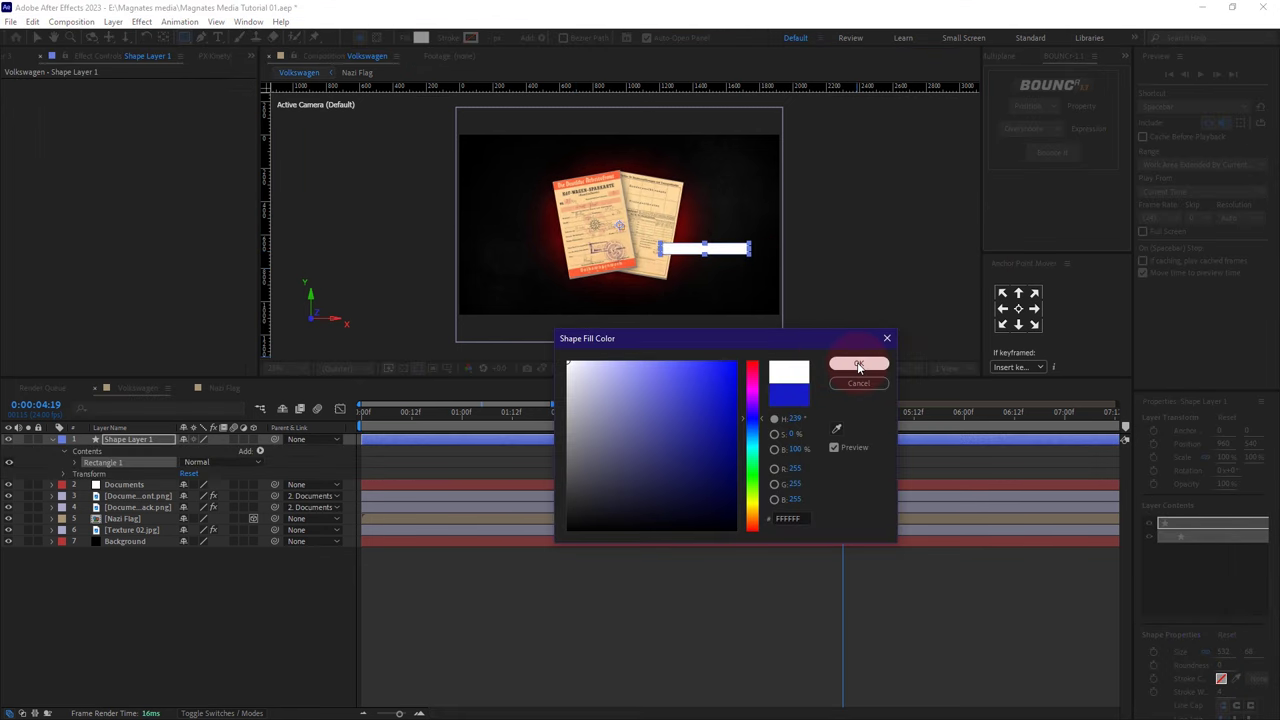
left_click(858, 366)
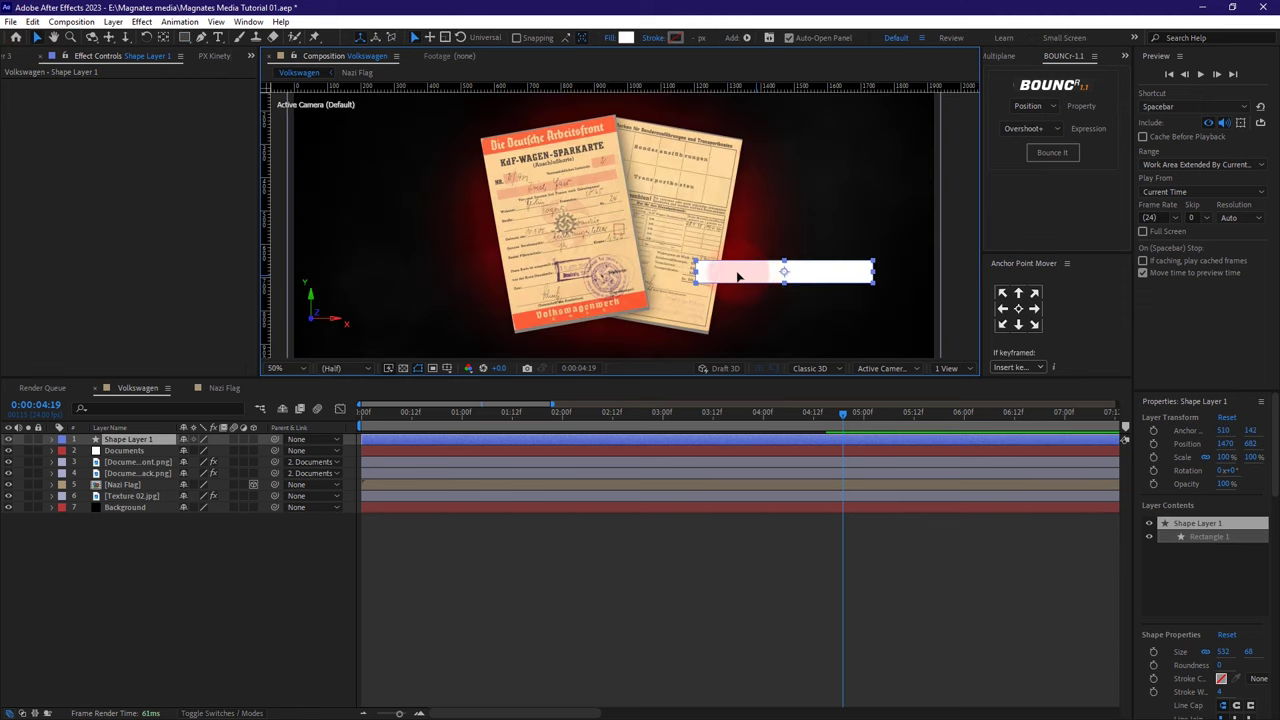
left_click_drag(750, 262, 722, 260)
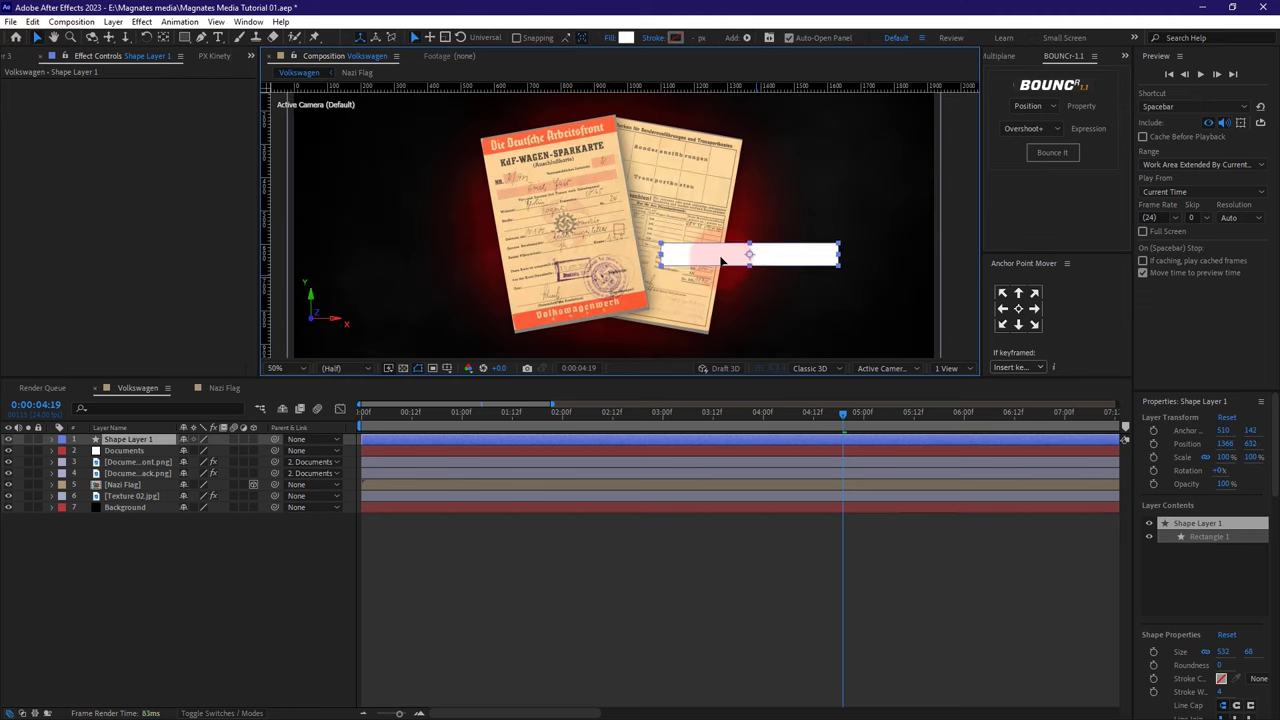
left_click_drag(804, 259, 808, 258)
- Add the text KDF WAGEN SPARKARTE at 85 px and place it below the white bar
key("ctrl+t")
left_click(766, 199)
type("KDF WAGEN SPA")
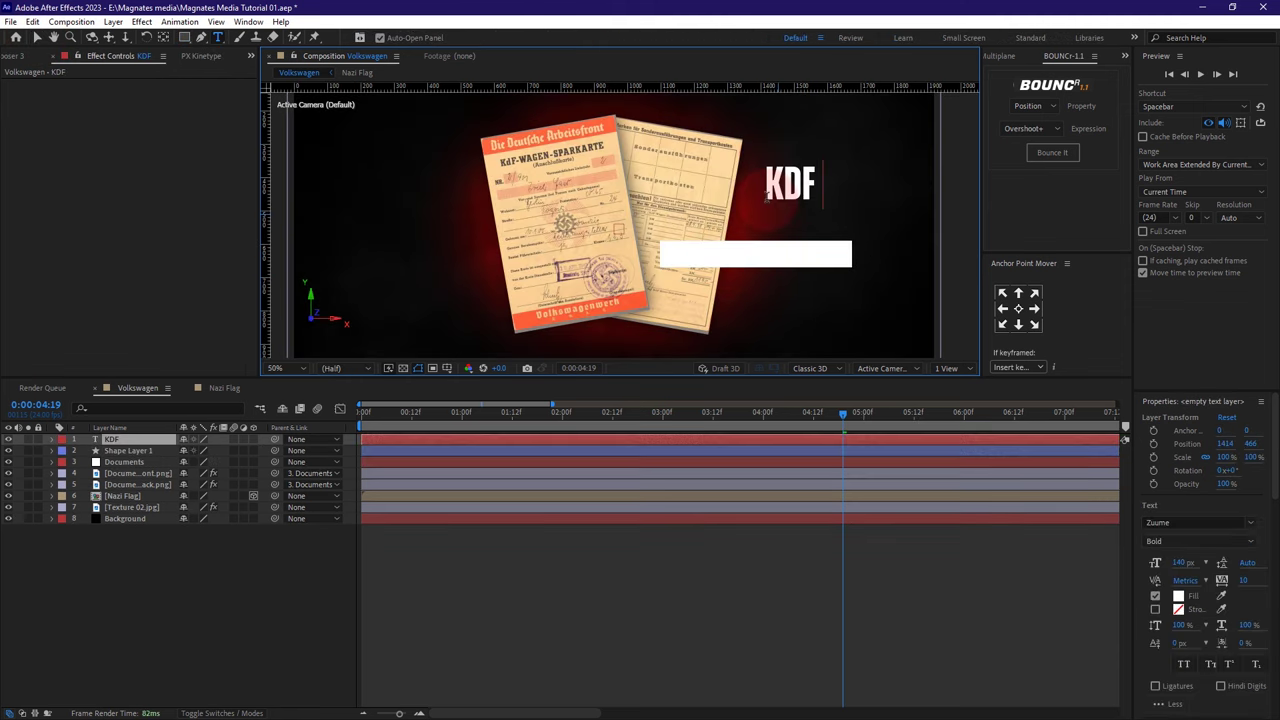
key("ctrl+a")
left_click_drag(1179, 562, 1120, 562)
left_click_drag(829, 124, 786, 226)
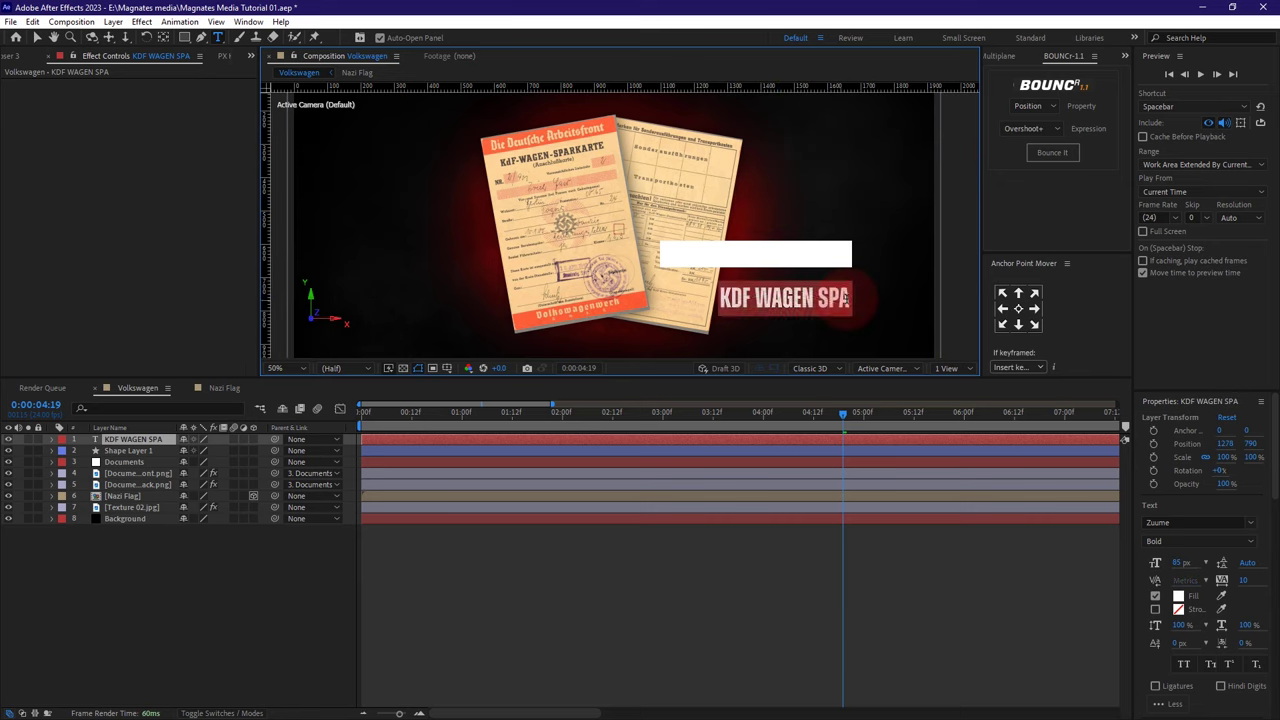
type("RKARTE")
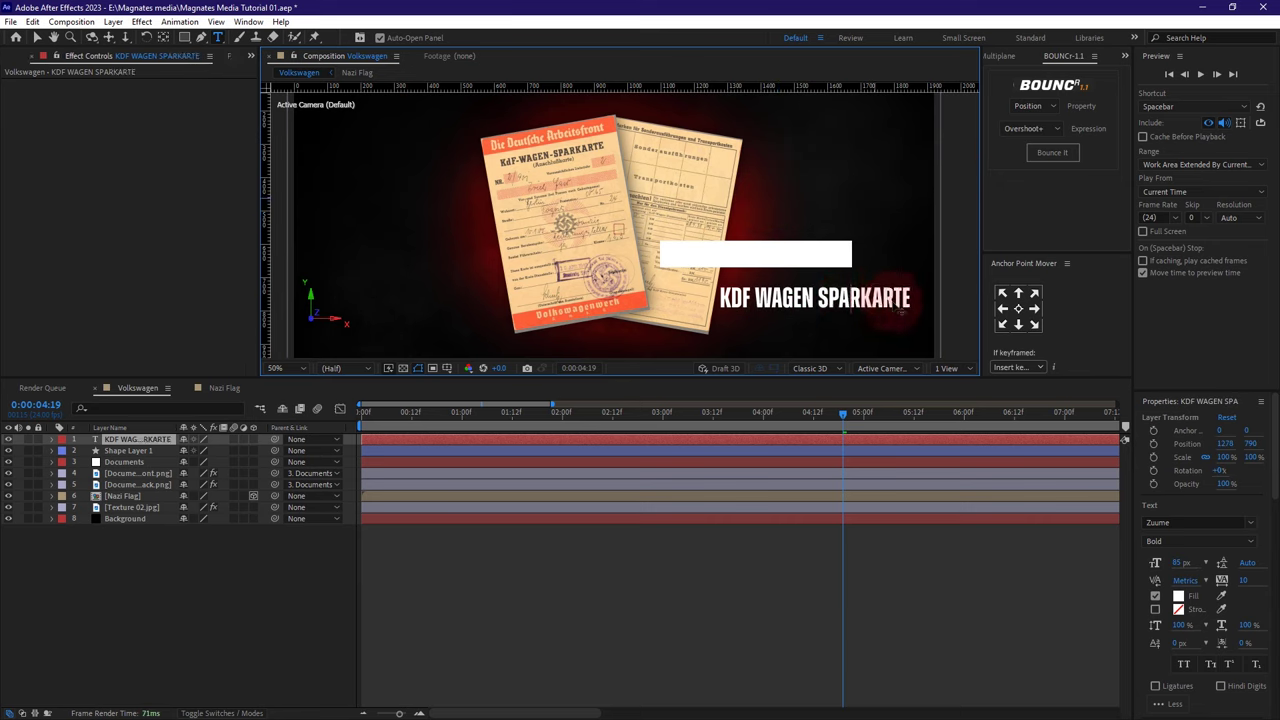
- Fill the KDF WAGEN SPARKARTE text with bright red and move it onto the white bar
key("ctrl+a")
left_click(1178, 596)
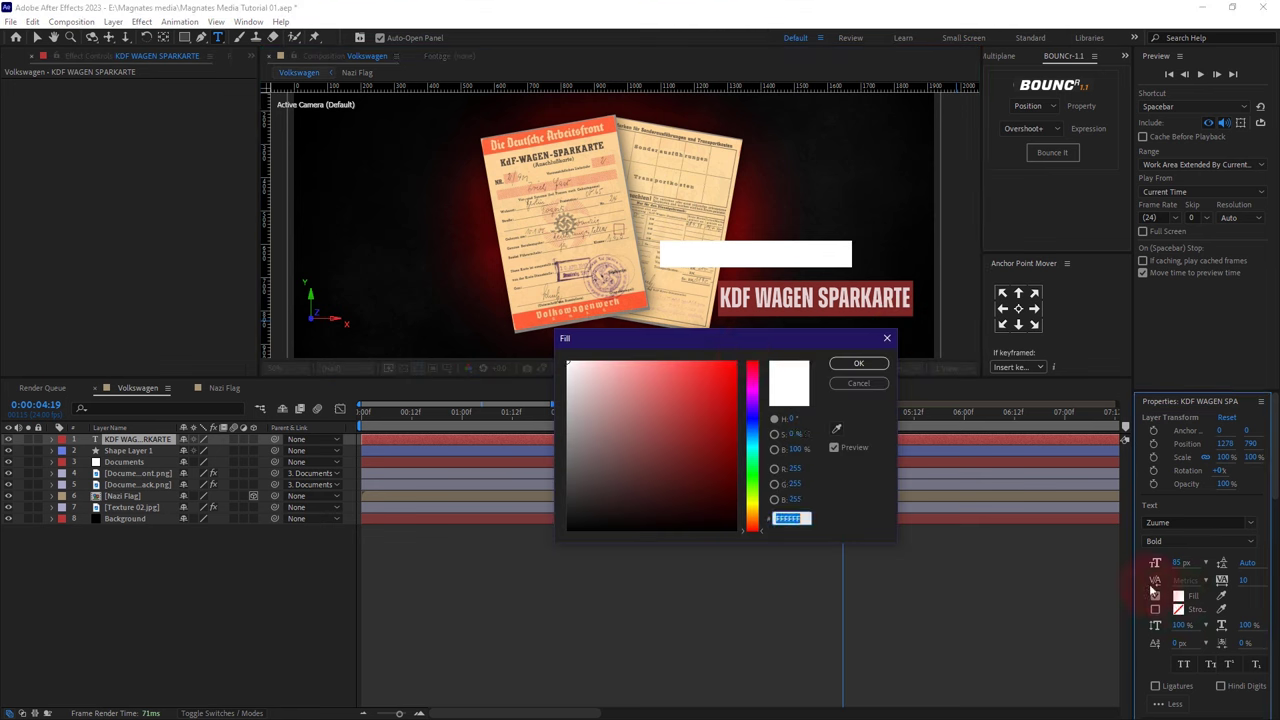
left_click(748, 349)
left_click(851, 363)
left_click_drag(844, 315, 786, 273)
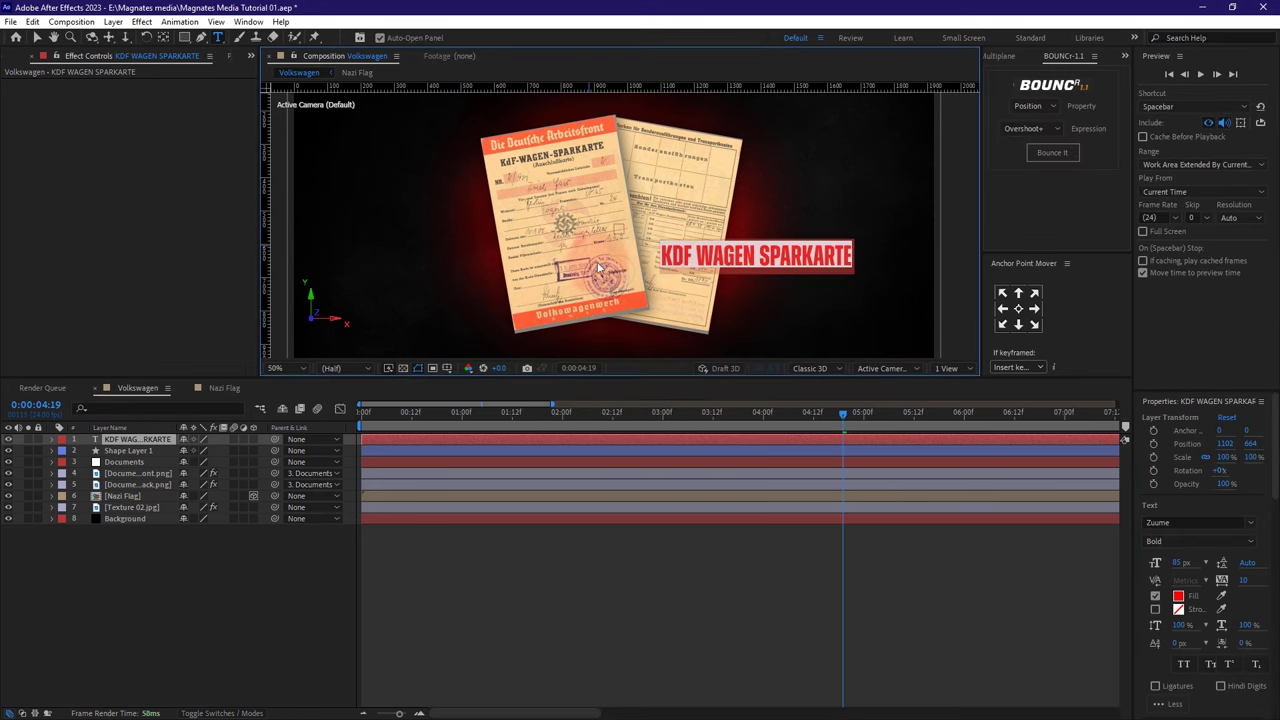
- Set the red text's size to 80 px and centre the text and its anchor point within the white bar
left_click_drag(1175, 562, 1160, 562)
left_click_drag(703, 211, 717, 208)
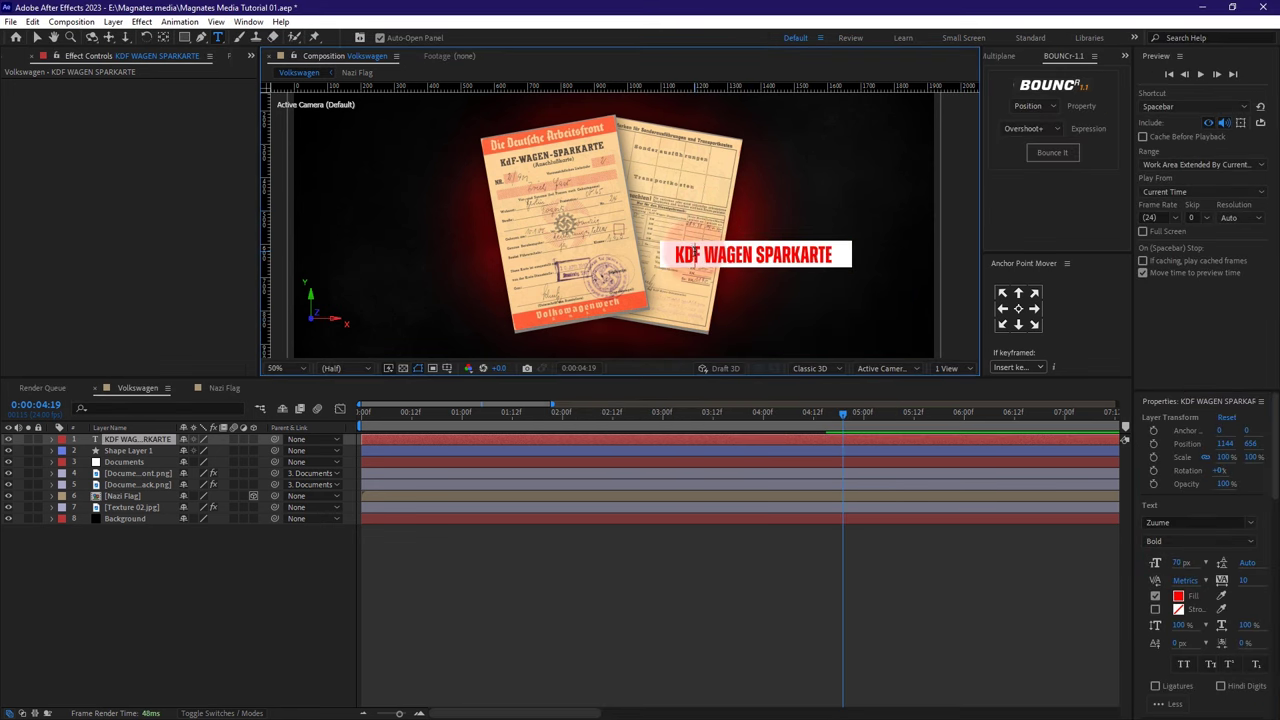
left_click_drag(1175, 562, 1185, 562)
left_click_drag(788, 189, 781, 191)
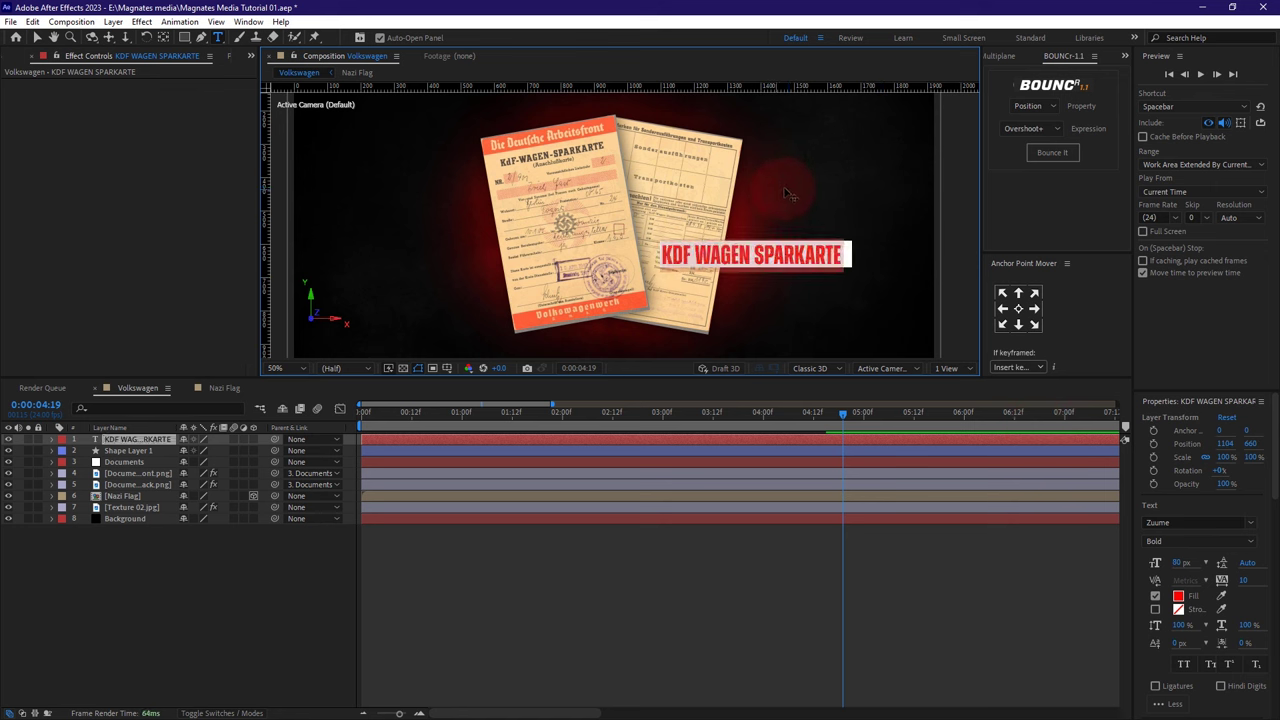
left_click(257, 634)
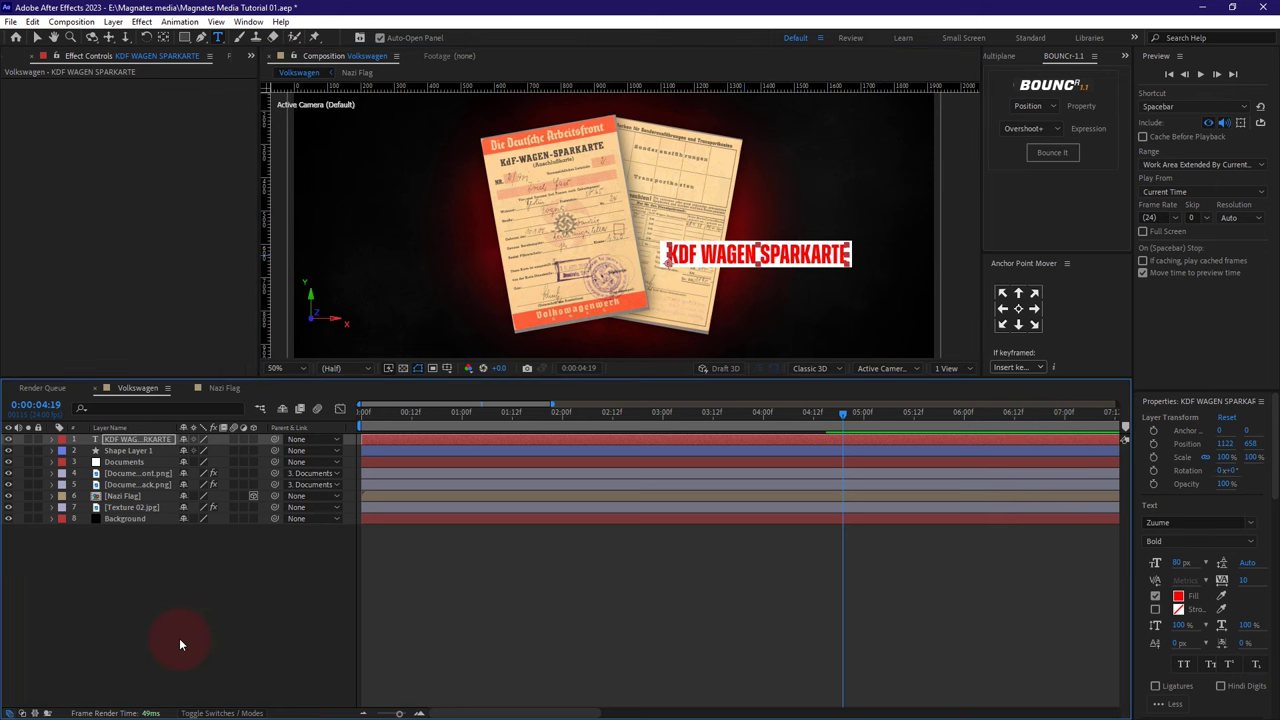
left_click(1018, 308)
left_click(36, 37)
left_click(192, 594)
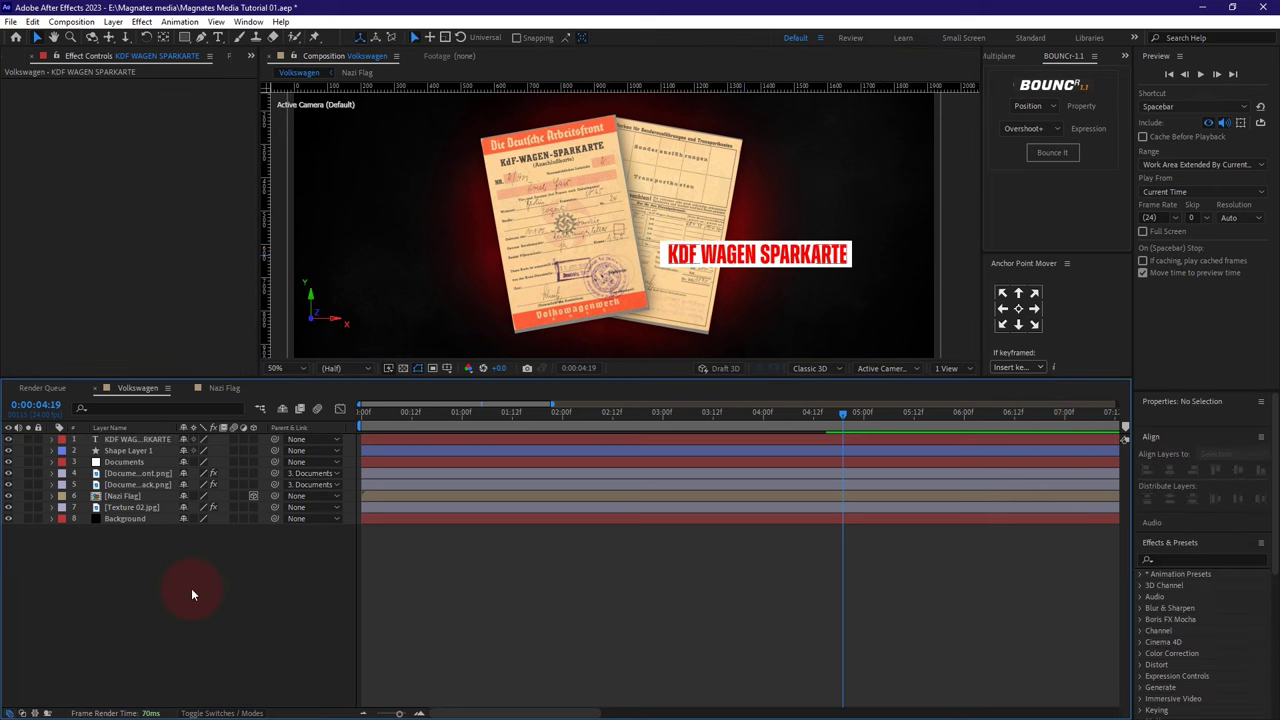
- Copy the Drop Shadow effect from Document-front.png to the white bar's Shape Layer 1
left_click(565, 220)
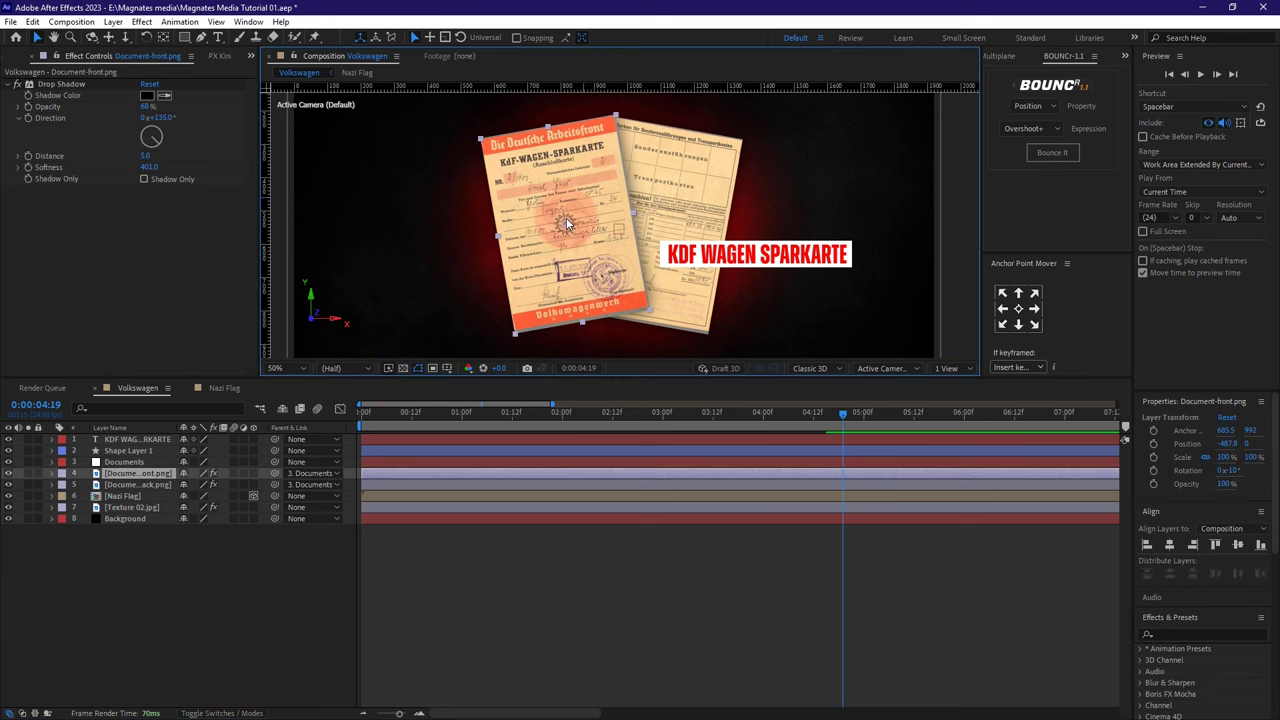
right_click(72, 88)
left_click(116, 131)
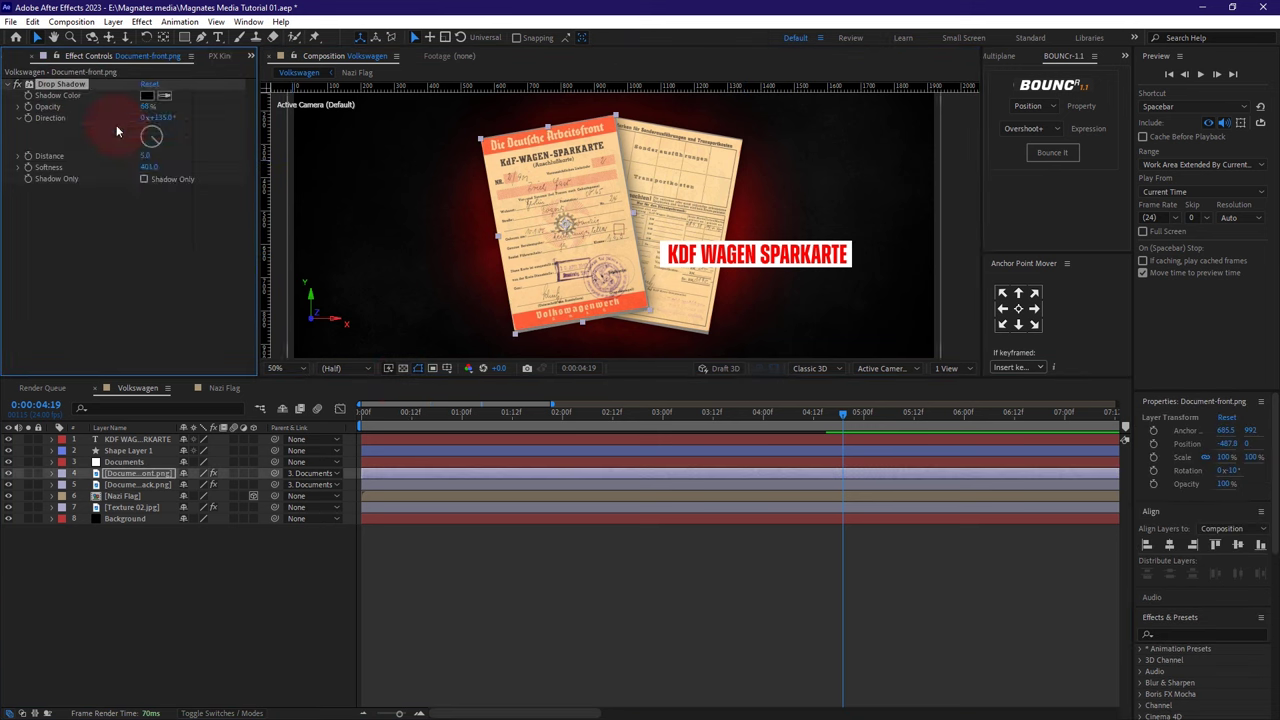
left_click(128, 450)
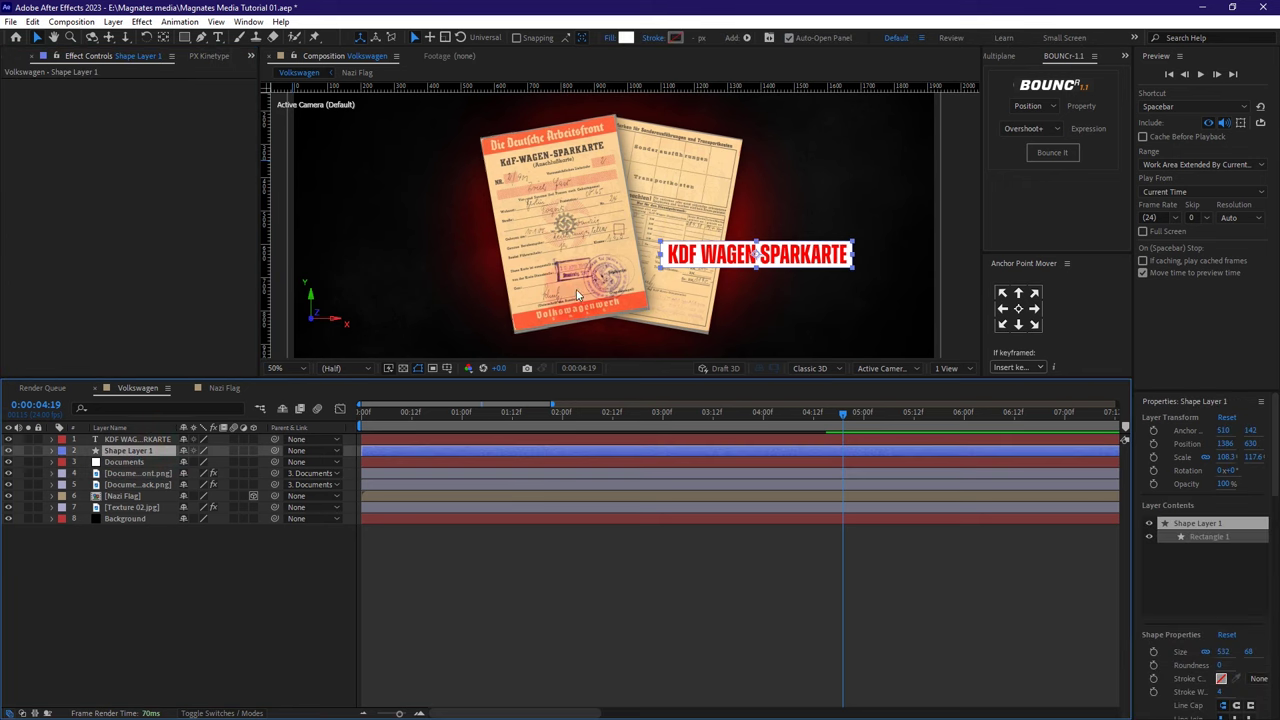
key("ctrl+v")
left_click(288, 600)
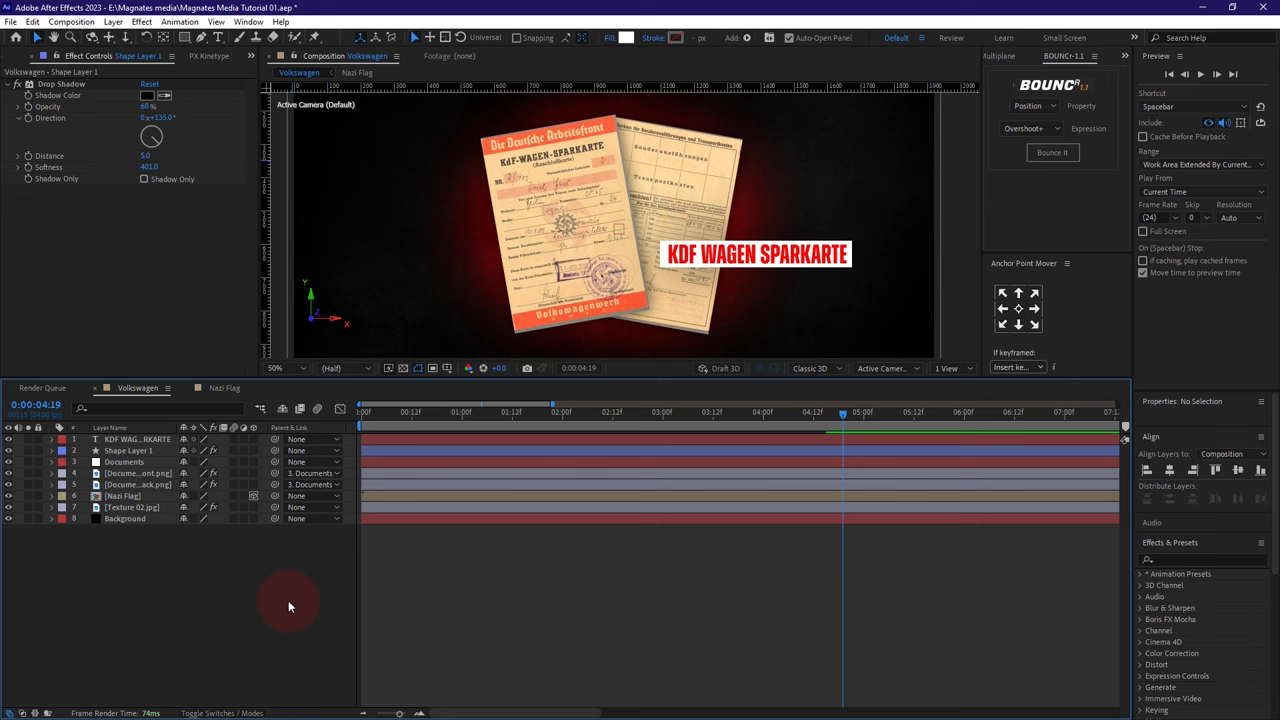
- Reduce the softness of Shape Layer 1's Drop Shadow to 91
left_click(129, 451)
left_click_drag(148, 167, 0, 208)
left_click(138, 262)
left_click(234, 626)
key("comma")
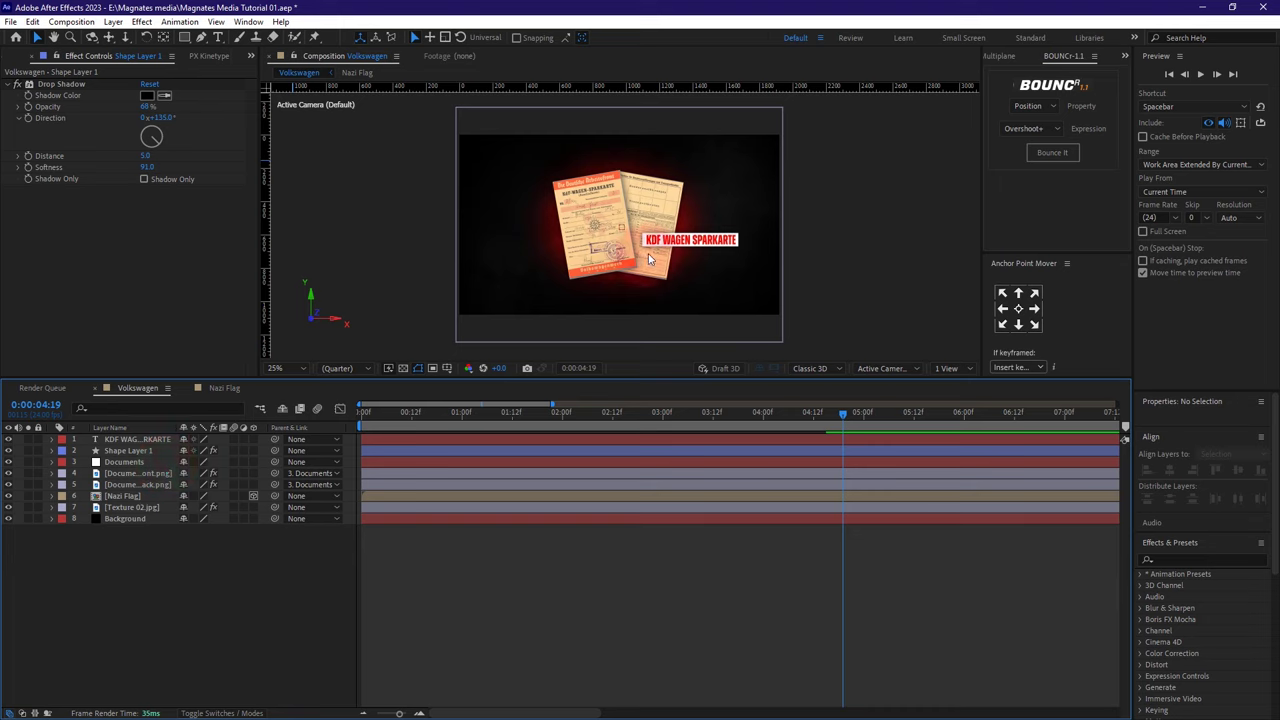
scroll(648, 259, "up", 1)
scroll(648, 259, "down", 1)
- Duplicate the KDF WAGEN SPARKARTE text layer, place the copy below the white bar and change its wording to SAVINGs BOOKLET
left_click(130, 440)
key("period")
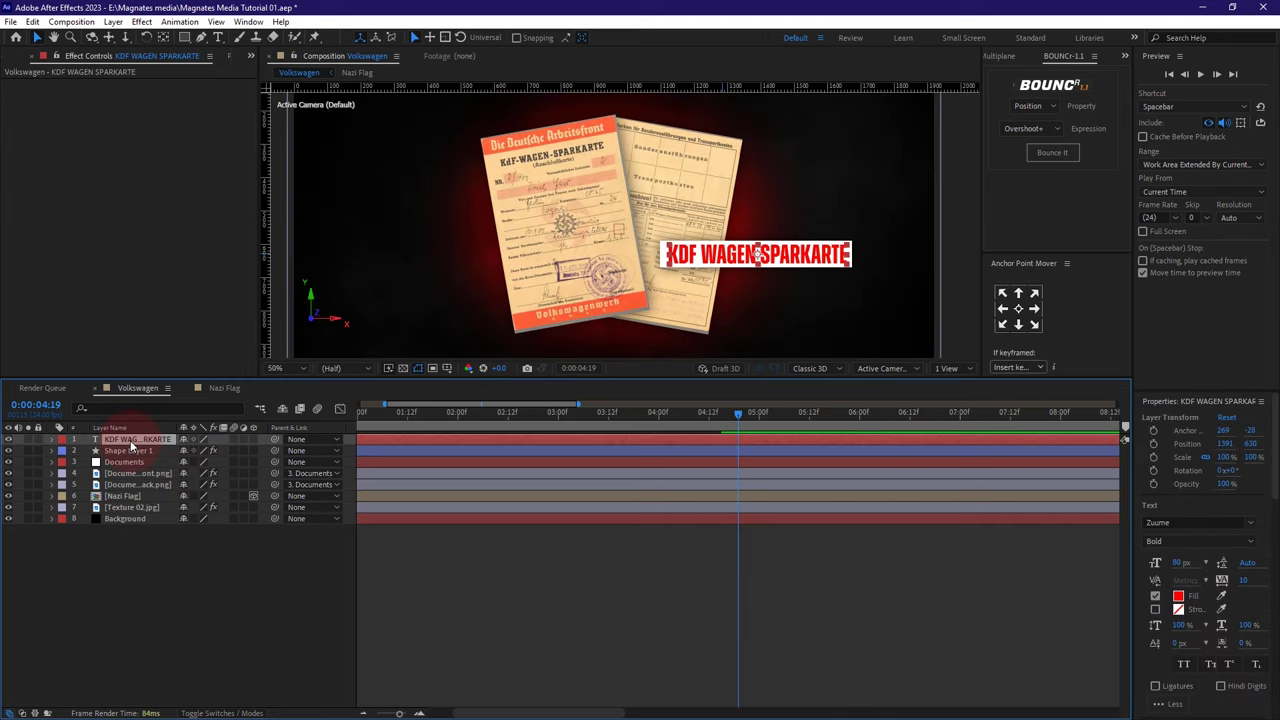
key("ctrl+d")
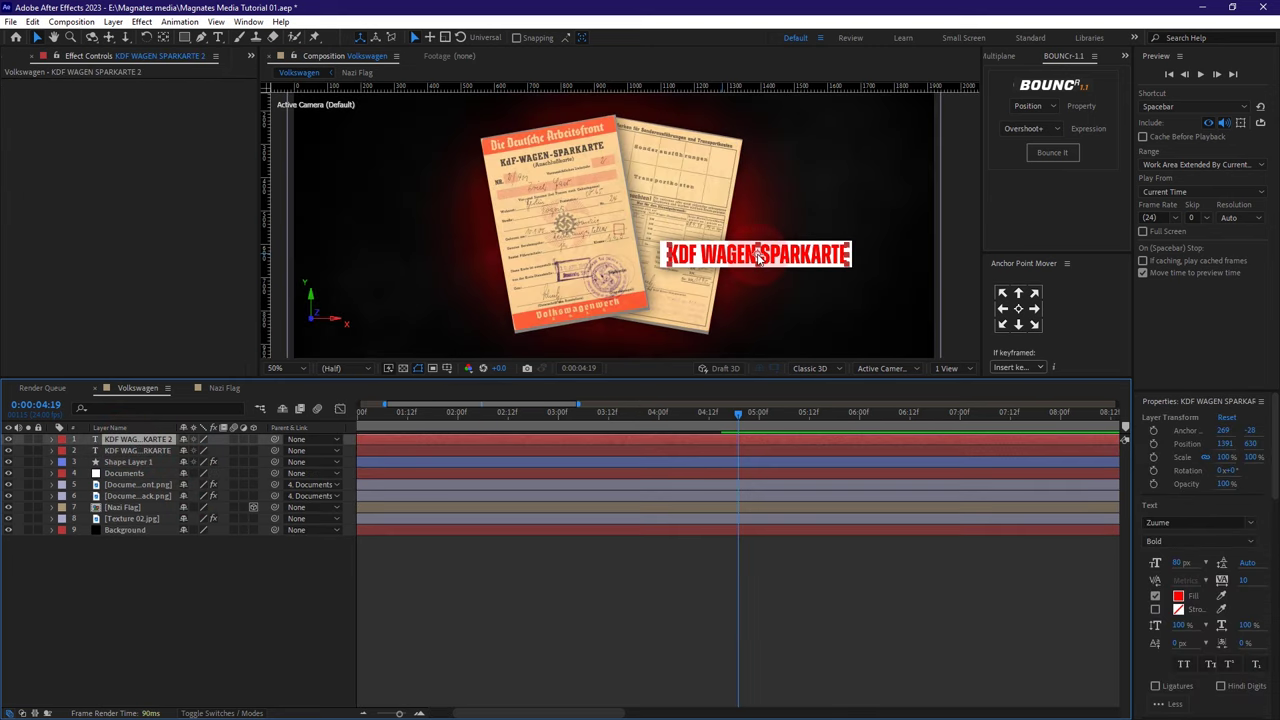
left_click_drag(758, 257, 757, 303)
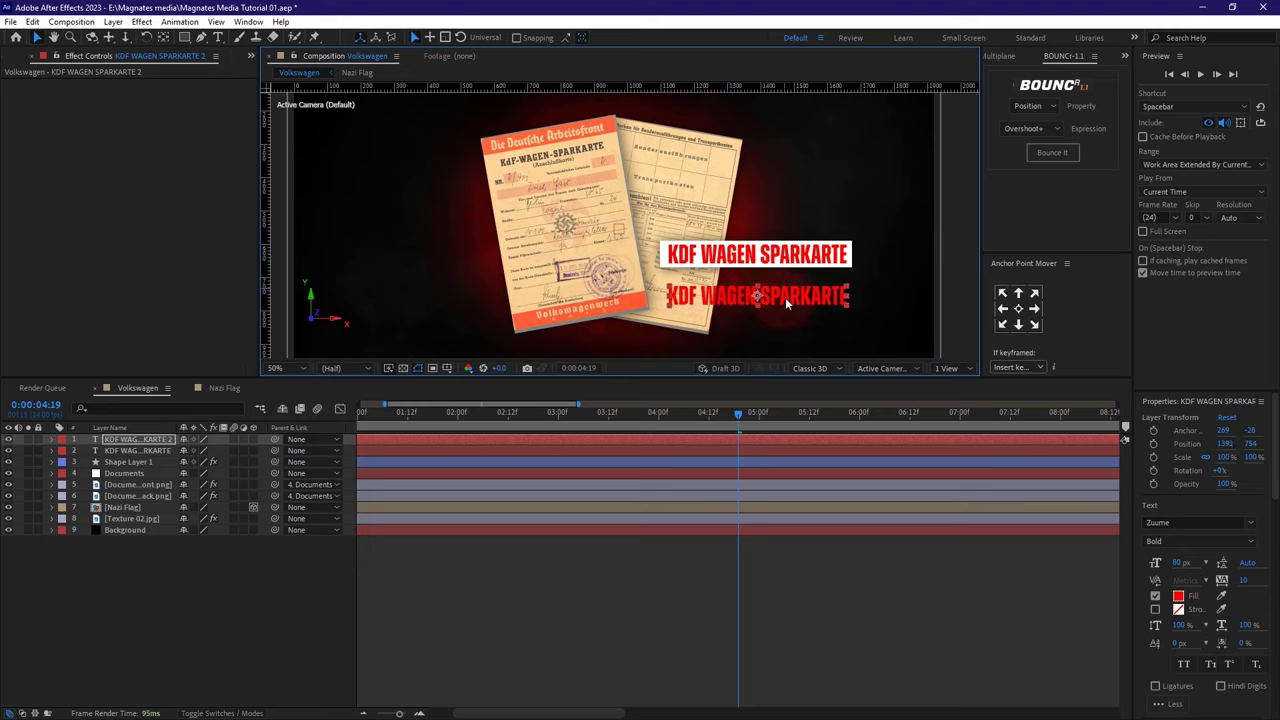
double_click(787, 304)
type("SAVING BOOKLET")
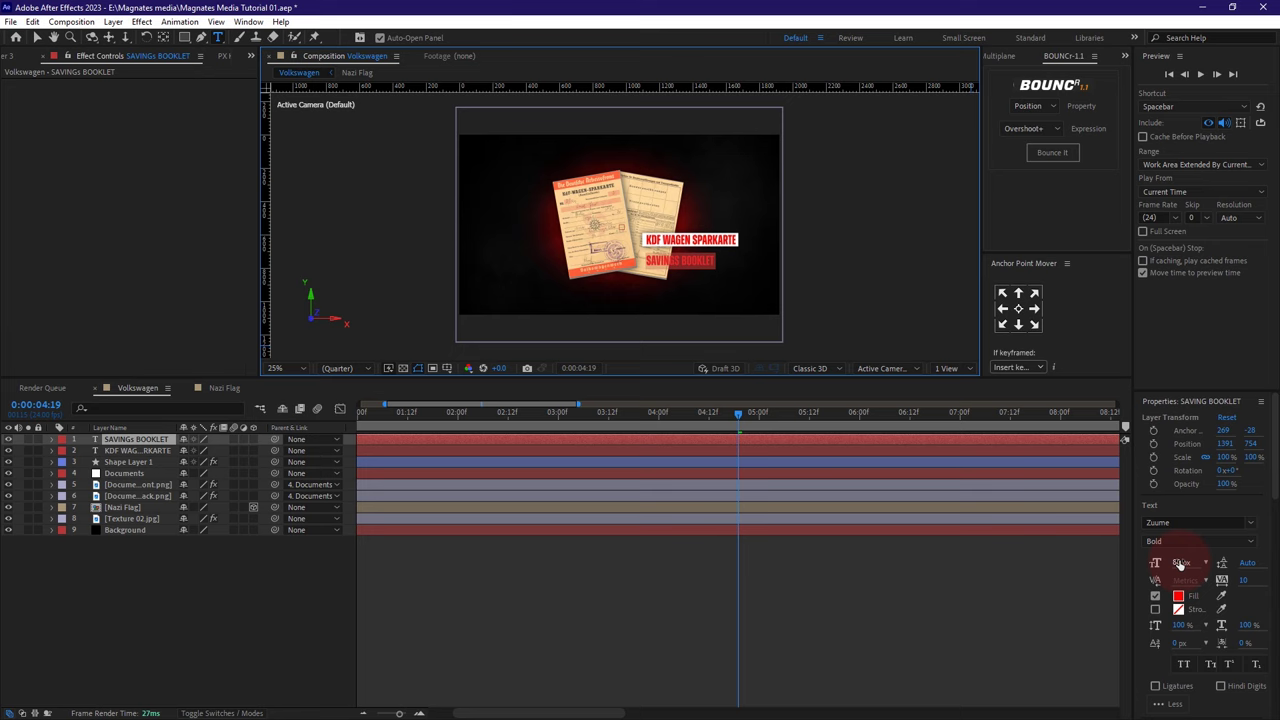
- Enlarge the SAVINGs BOOKLET text to 140 px, align it under the white bar and fill it with white
left_click_drag(1180, 564, 1218, 562)
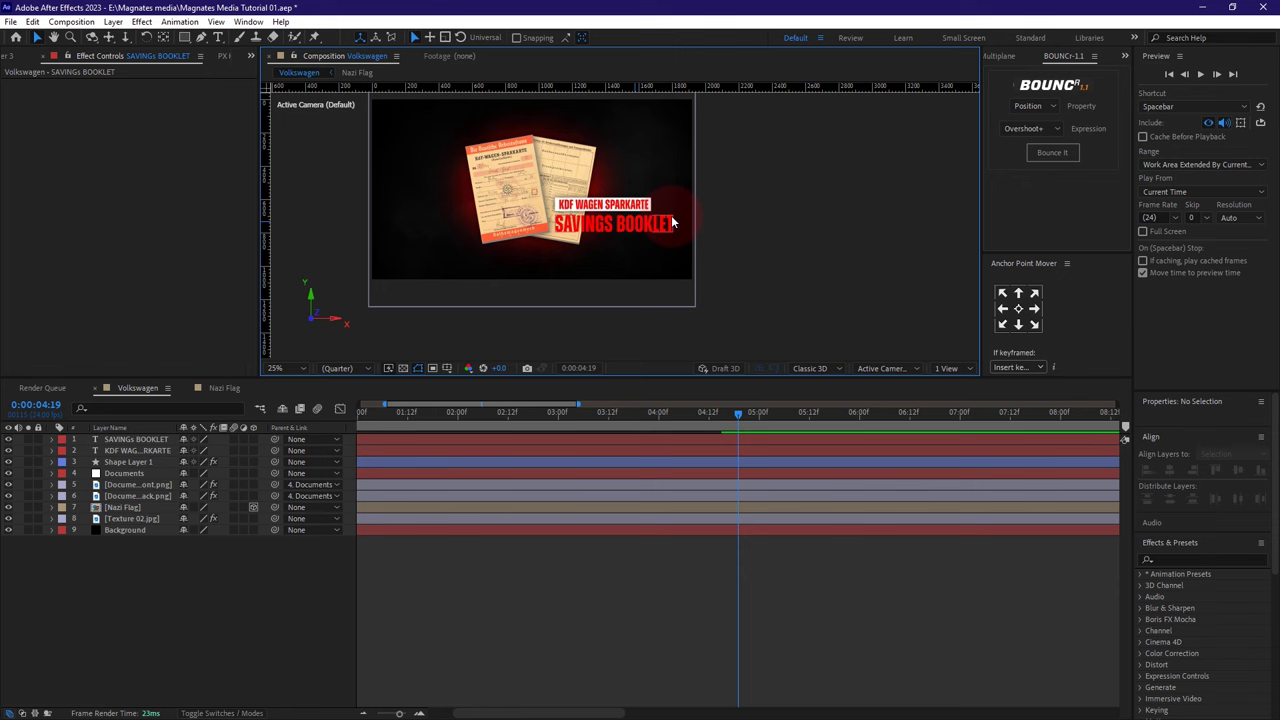
key("period")
left_click(630, 229)
left_click(1178, 597)
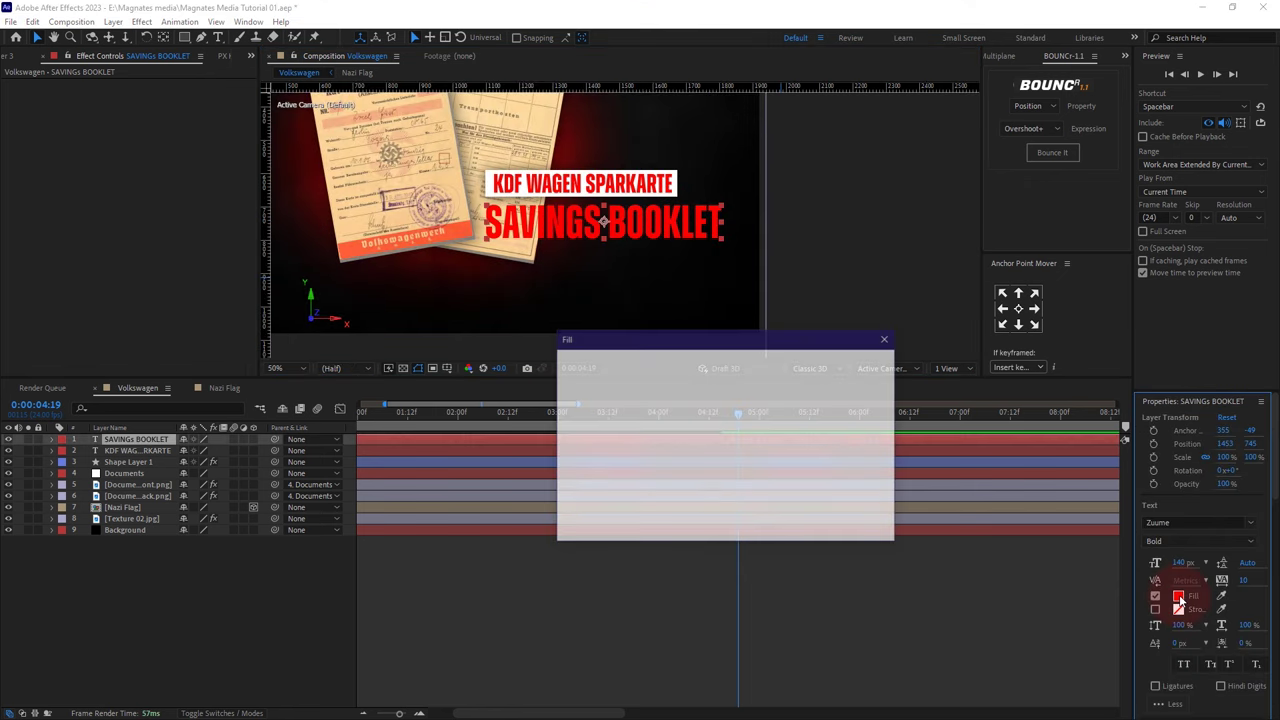
left_click_drag(620, 410, 495, 299)
left_click(864, 365)
left_click(260, 638)
key("comma")
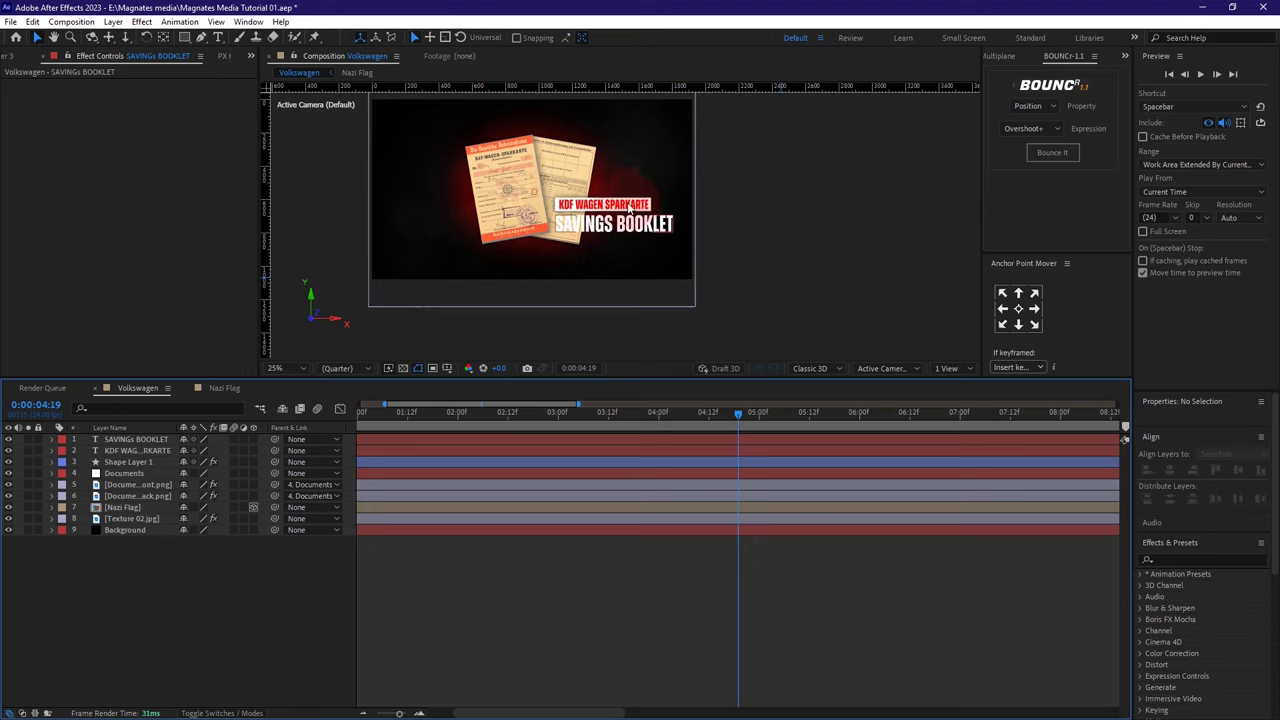
- Copy the Drop Shadow effect from Shape Layer 1 to the SAVINGs BOOKLET text layer
left_click(134, 462)
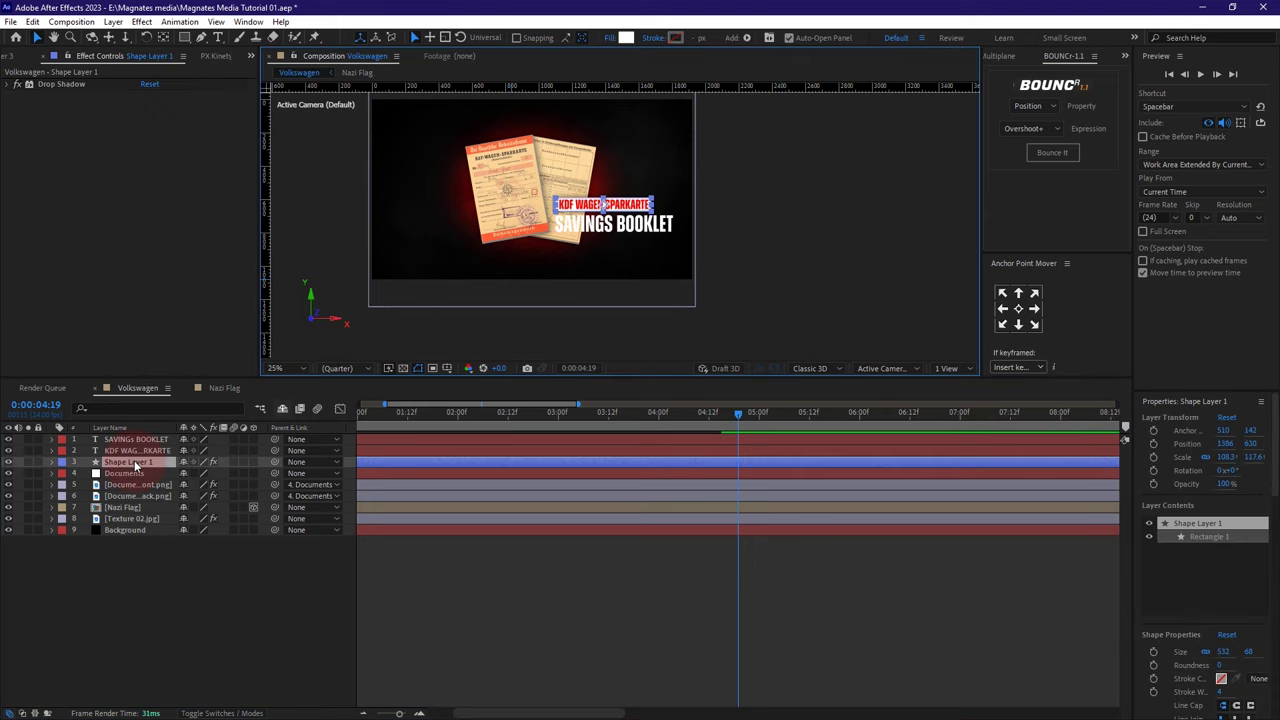
right_click(50, 82)
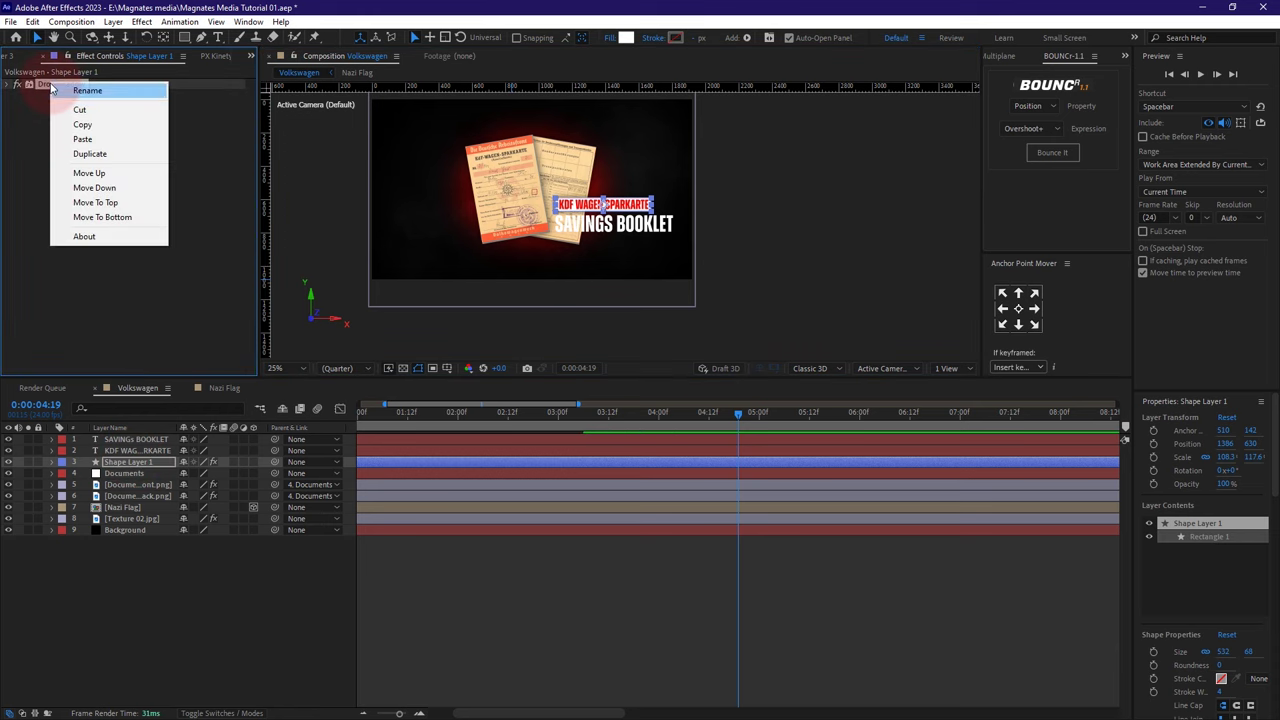
left_click(83, 124)
left_click(135, 440)
key("ctrl+v")
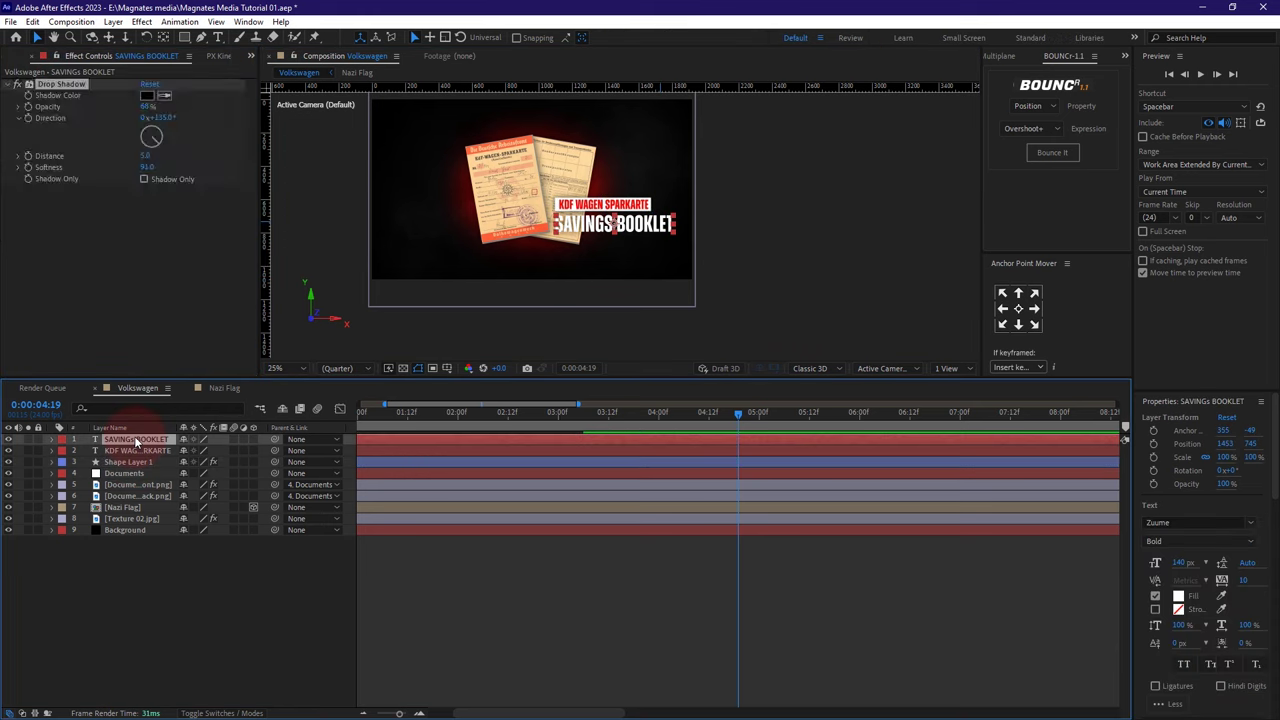
left_click(165, 570)
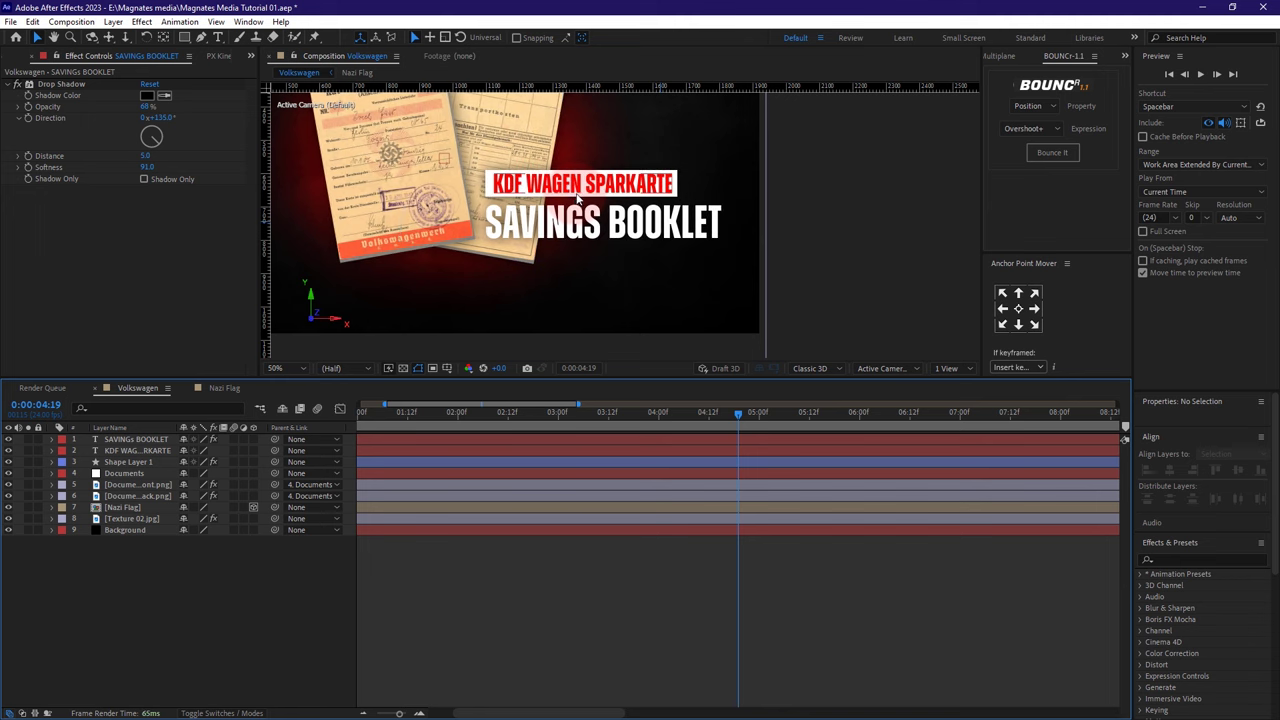
scroll(712, 185, "down", 2)
scroll(562, 202, "up", 2)
left_click(8, 84)
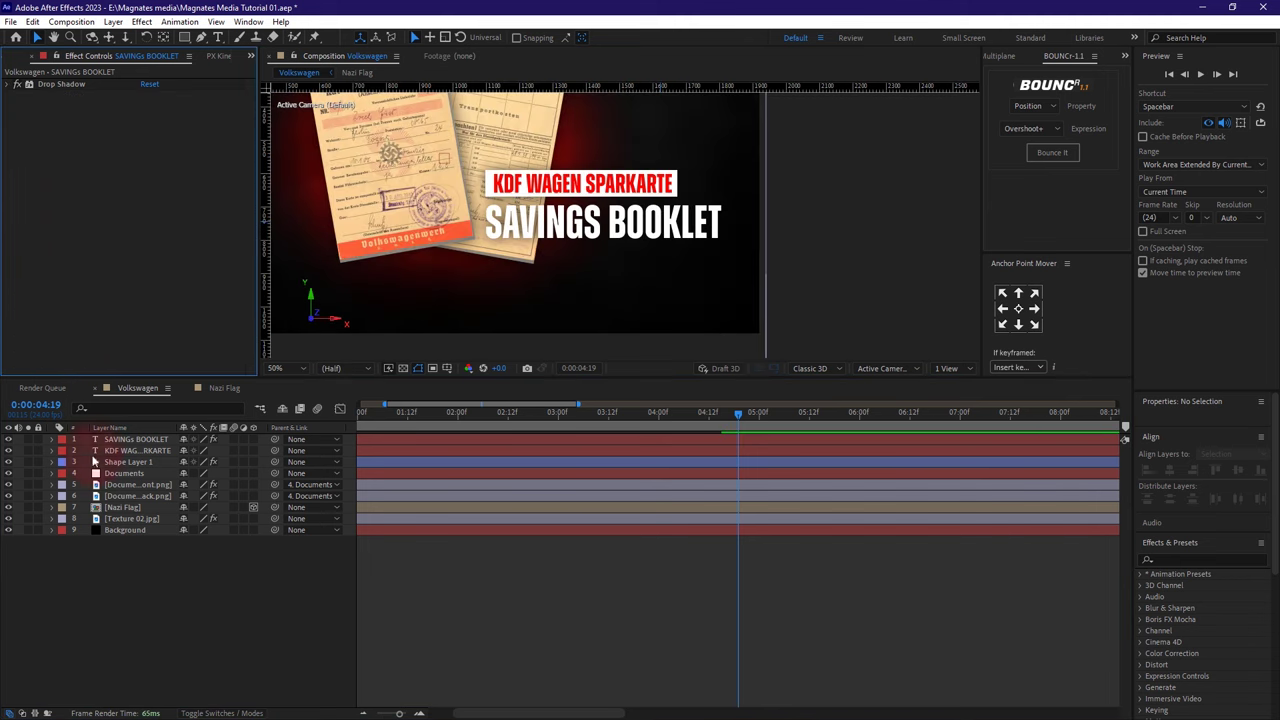
left_click(132, 628)
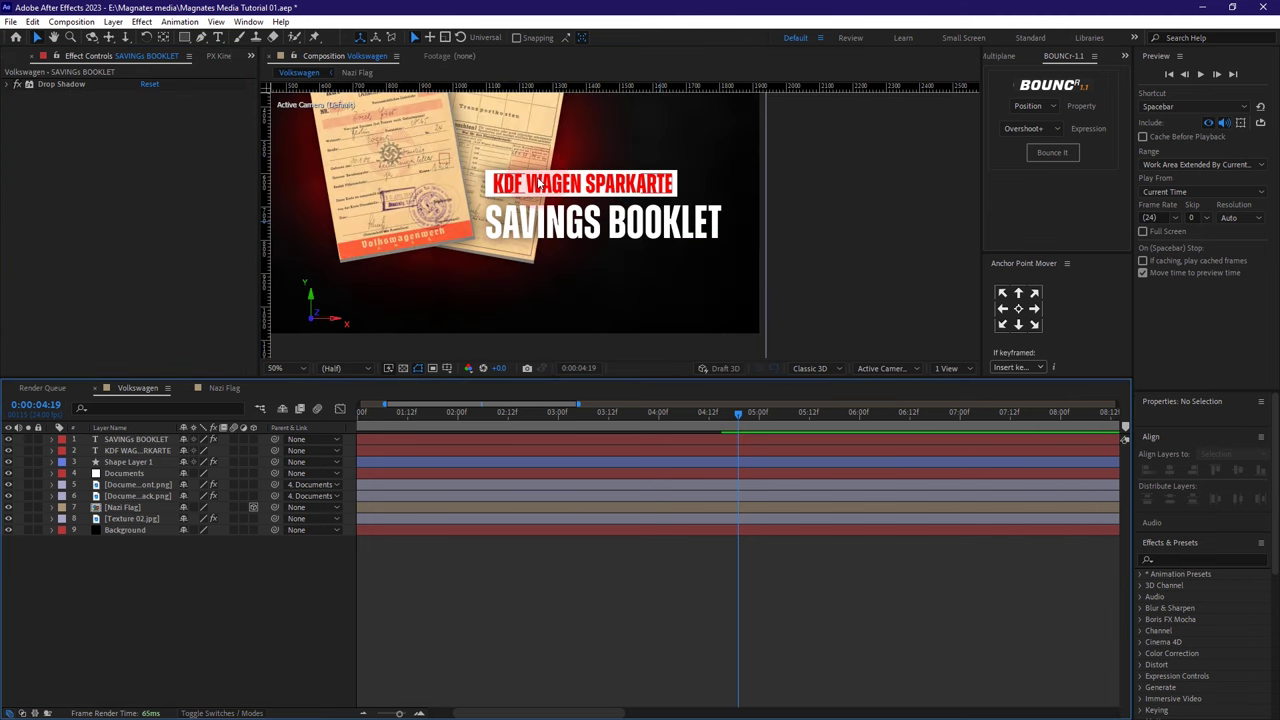
- Pre-compose the SAVINGs BOOKLET text layer into a new composition named SAVINGs BOOKLET
left_click(129, 440)
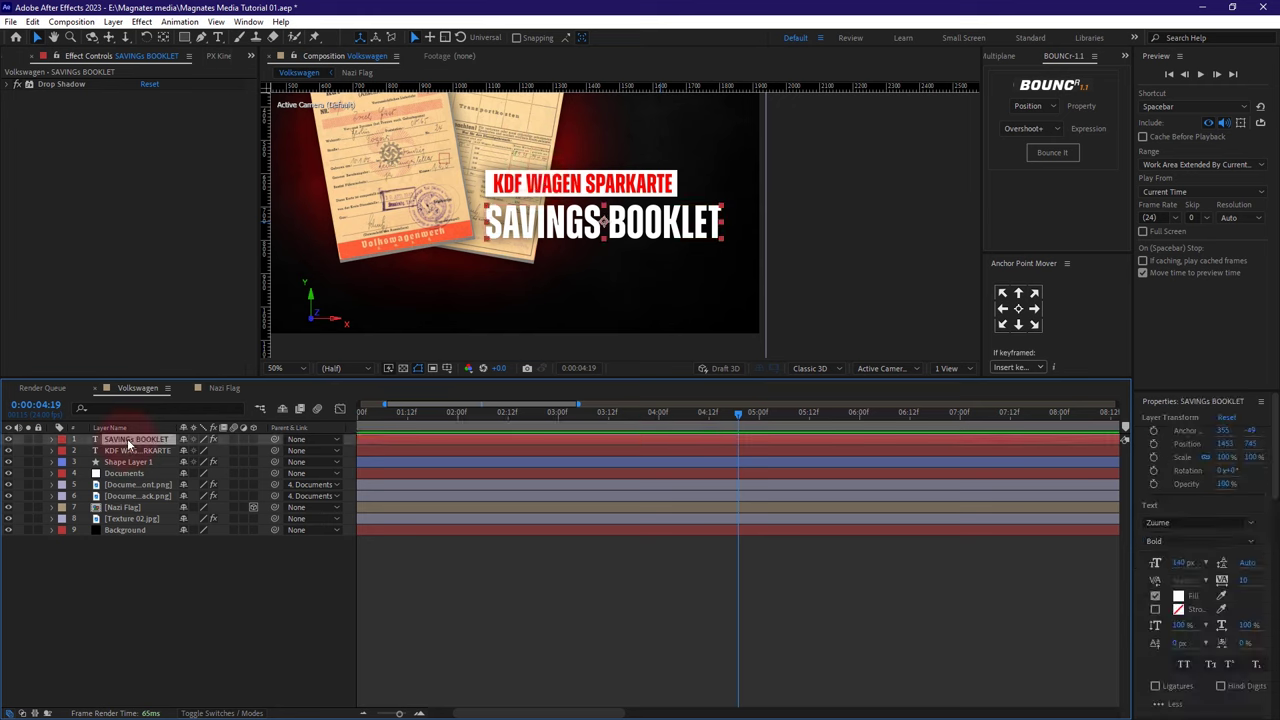
right_click(128, 442)
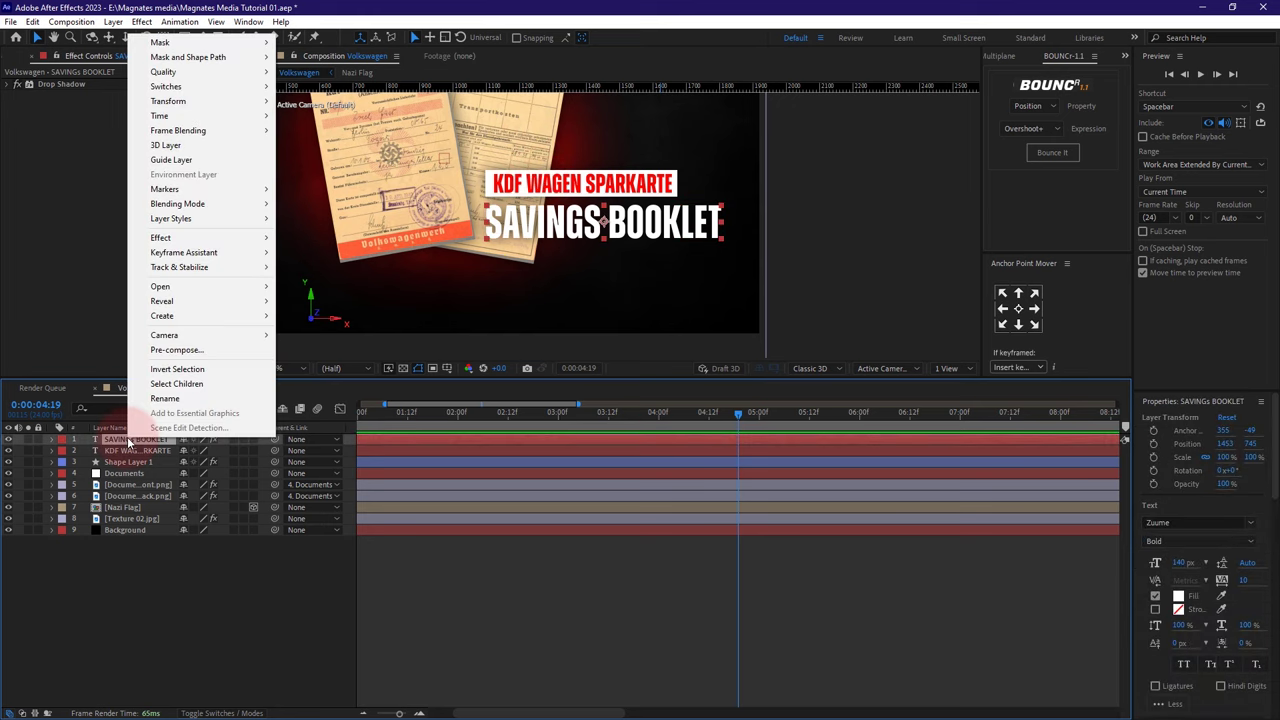
left_click(184, 351)
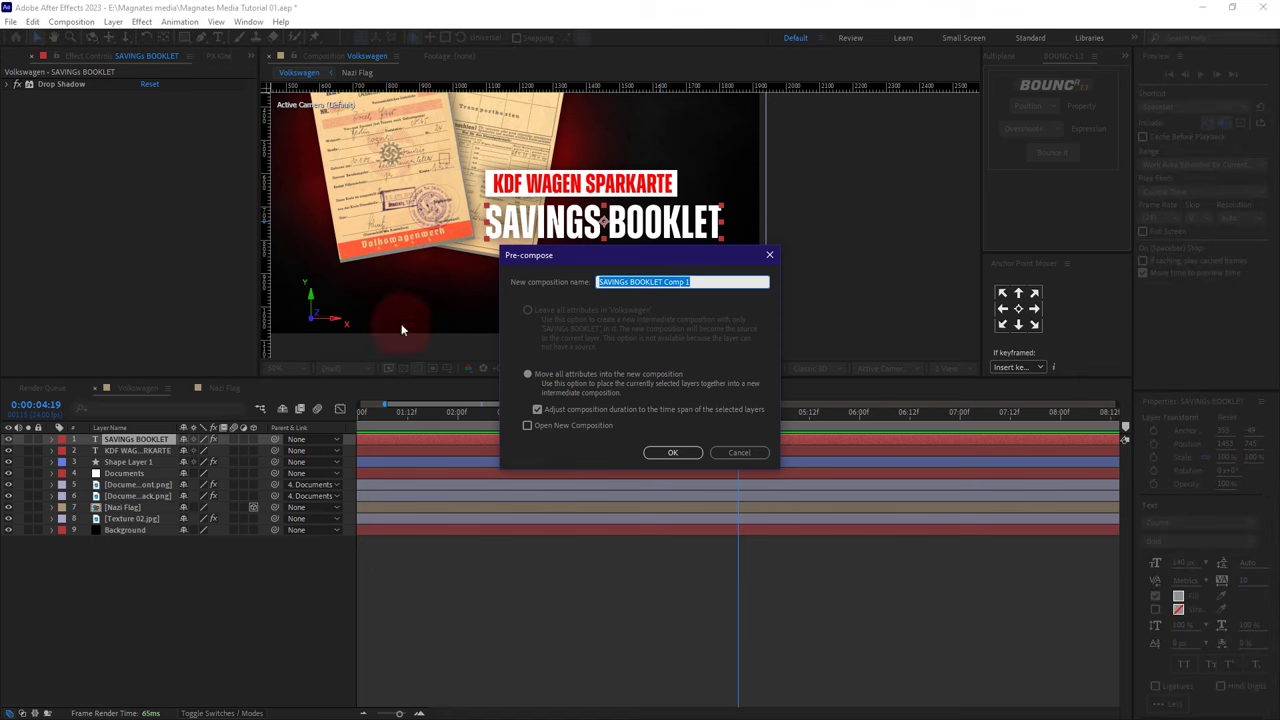
left_click_drag(662, 282, 700, 284)
key("BackSpace")
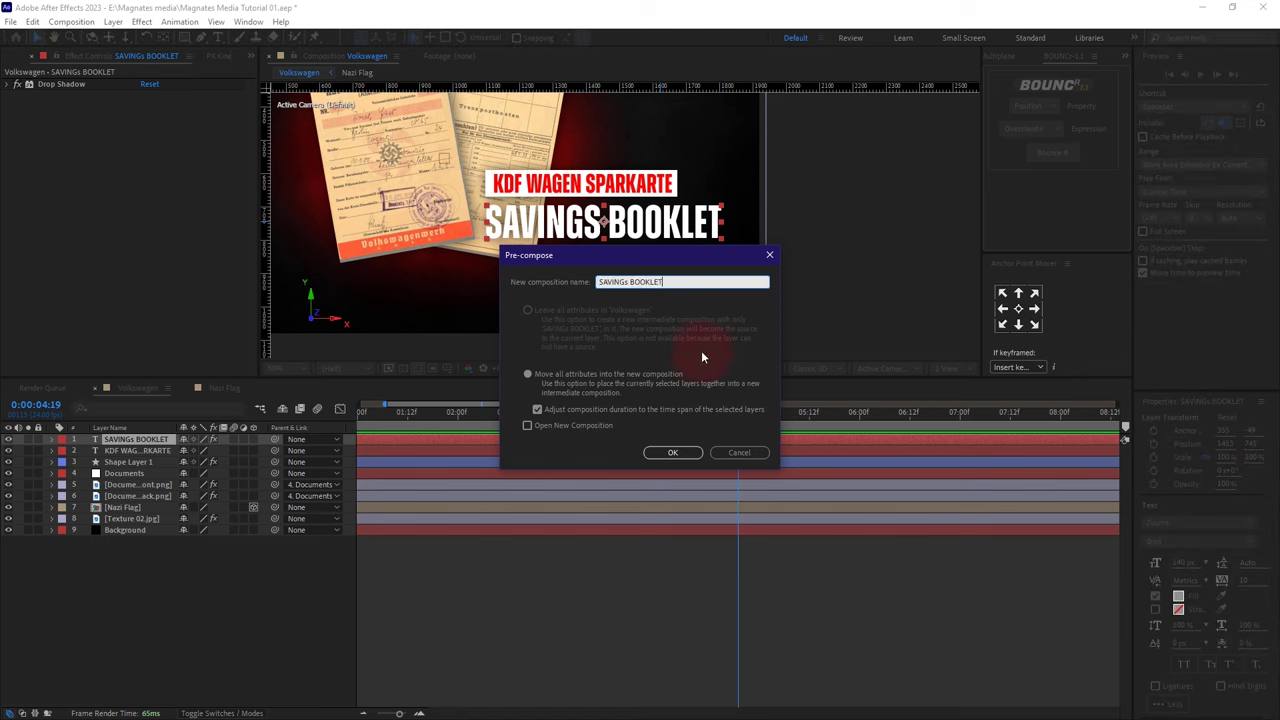
left_click(672, 452)
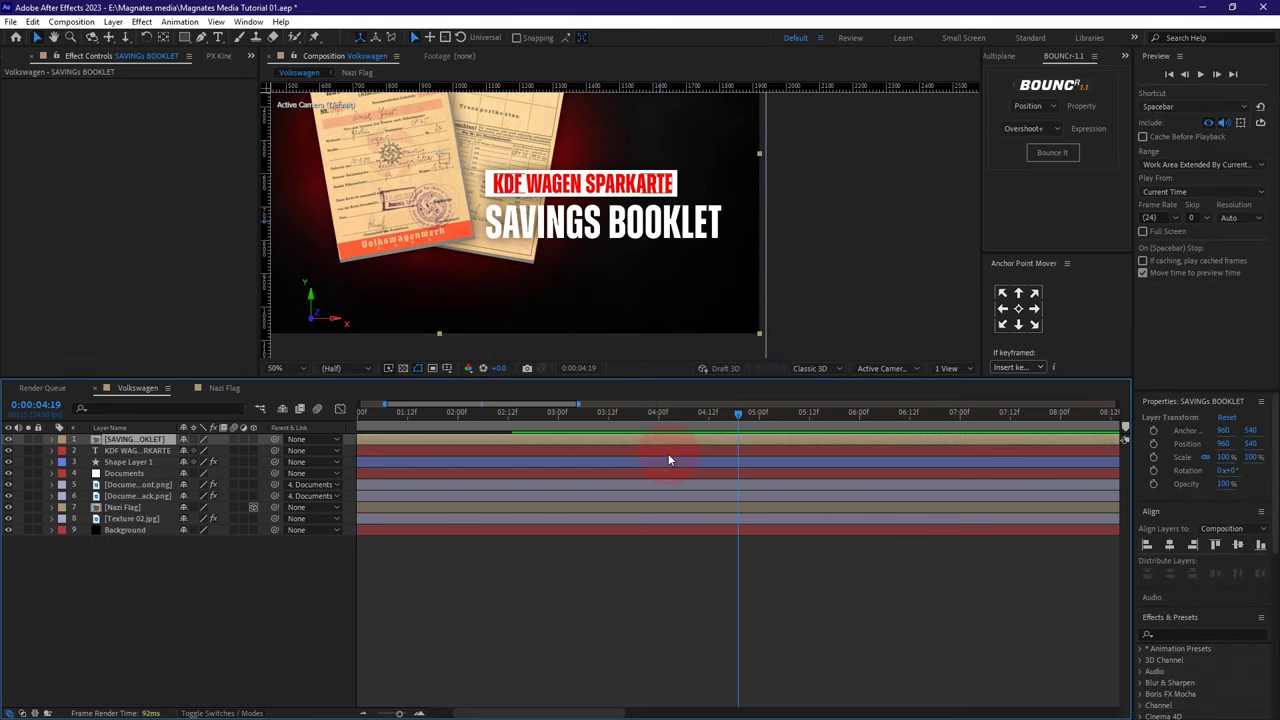
- Open the SAVINGs BOOKLET composition and enable per-character 3D on its text layer
double_click(140, 442)
left_click(586, 212)
scroll(585, 206, "up", 4)
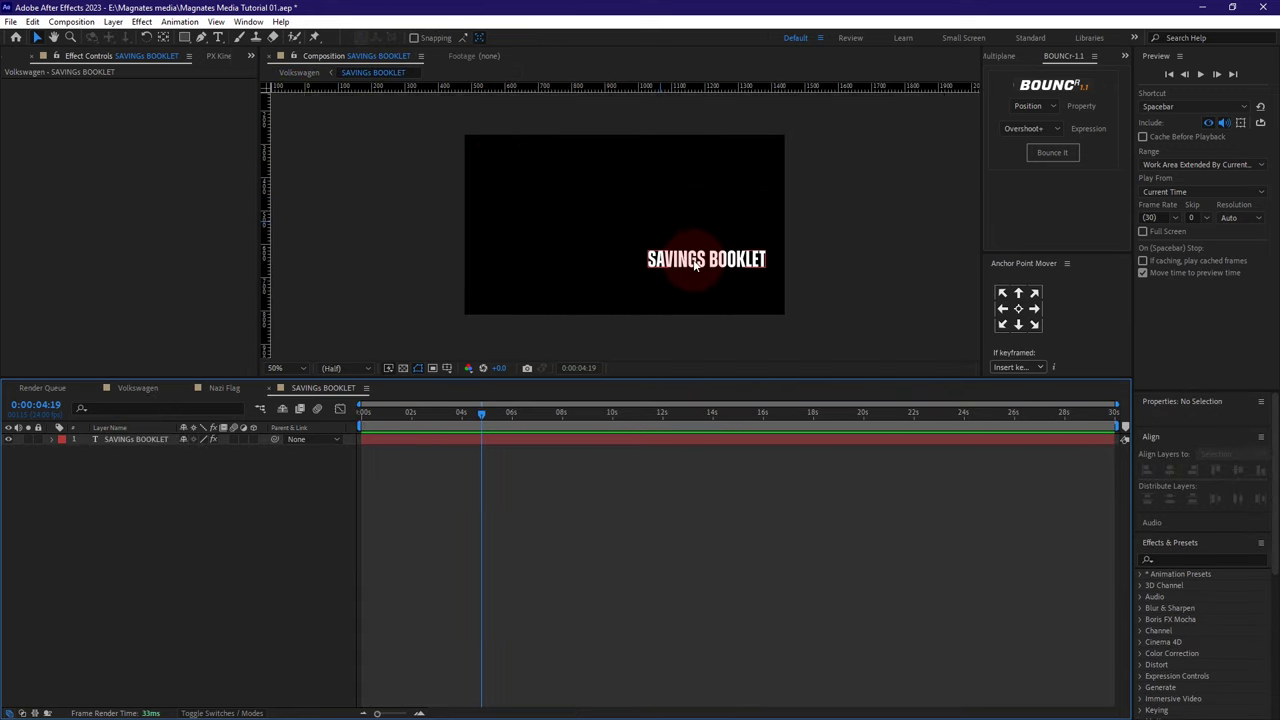
key("v")
left_click(254, 490)
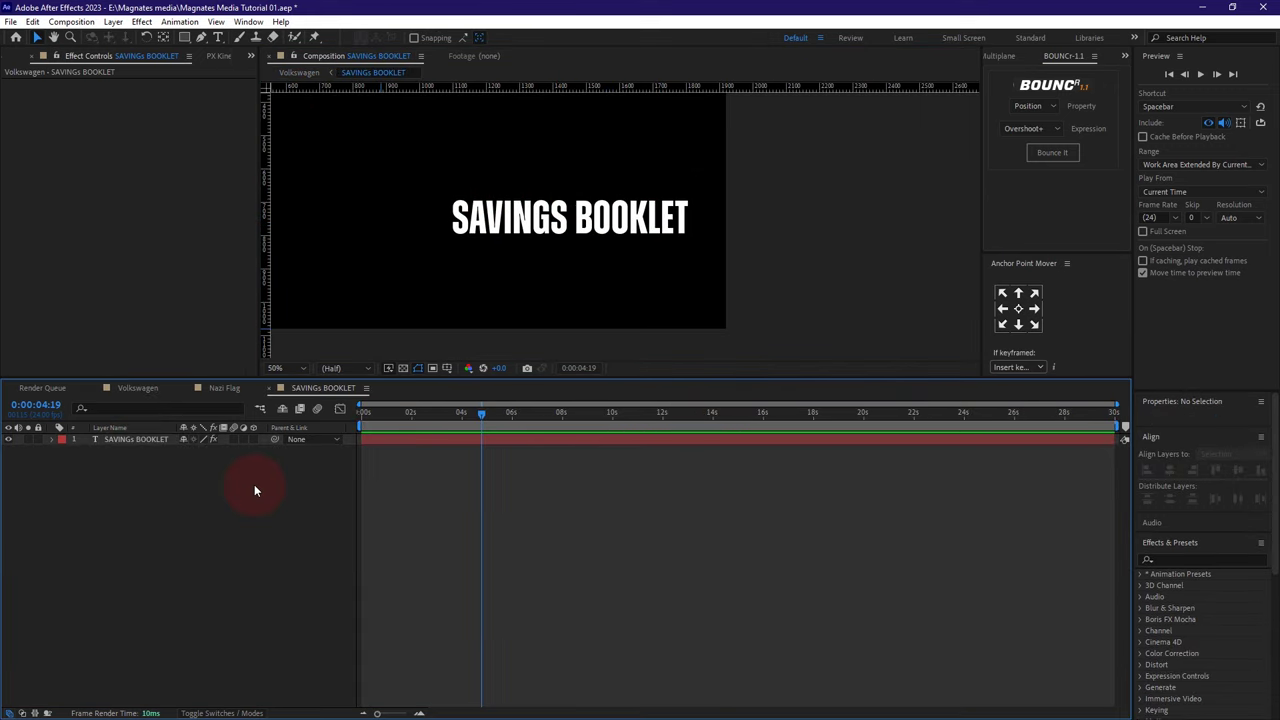
left_click(52, 439)
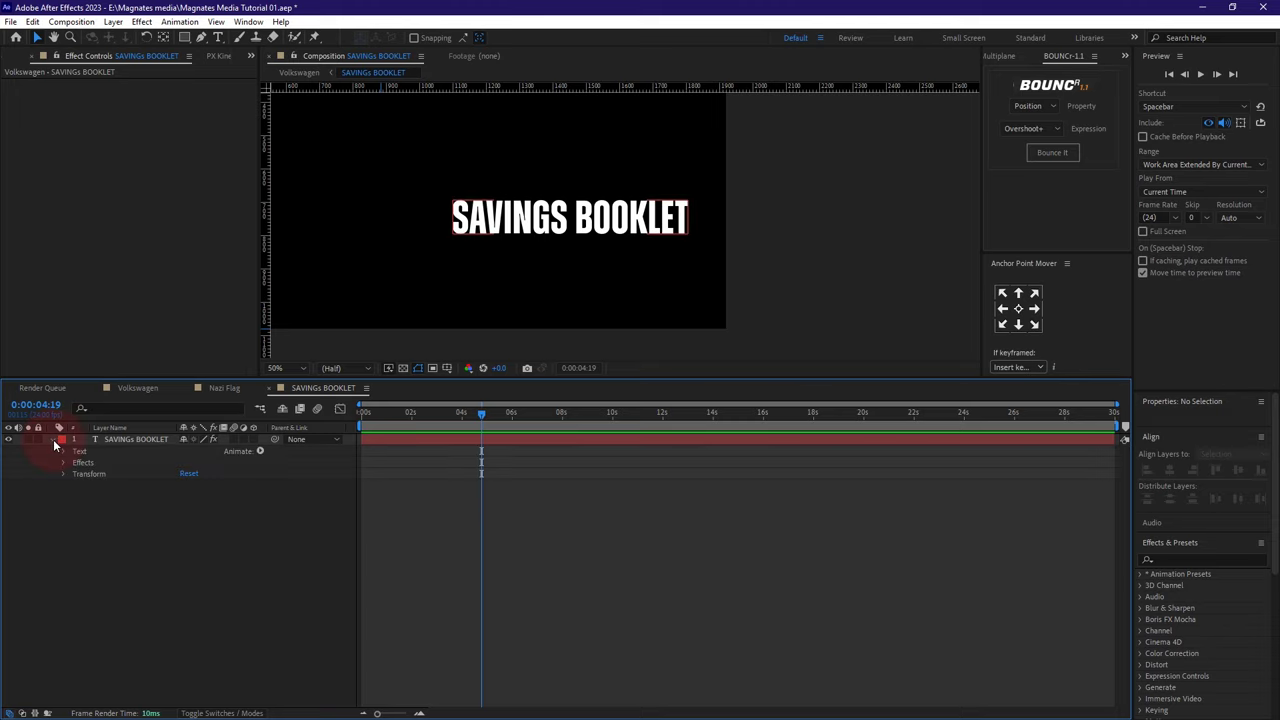
left_click(260, 452)
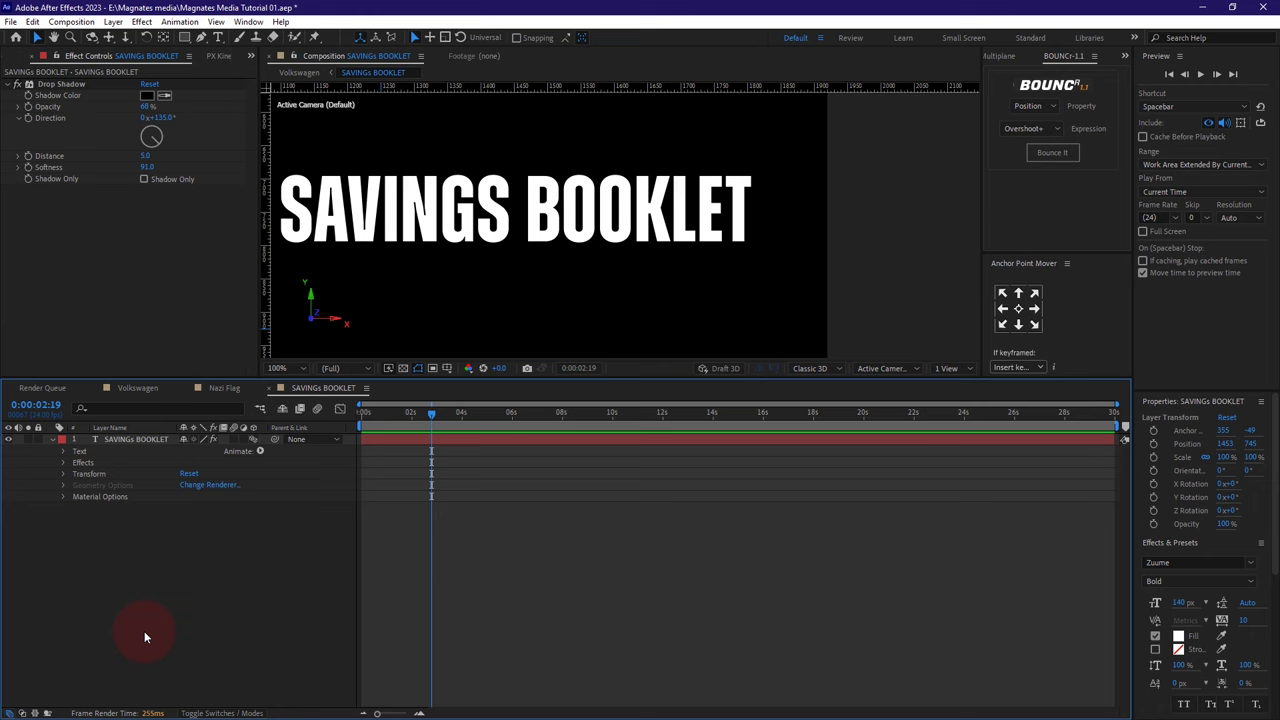
- Add a Position animator to the SAVINGS BOOKLET text layer and set its first keyframe at 0:00:02:19
left_click(437, 444)
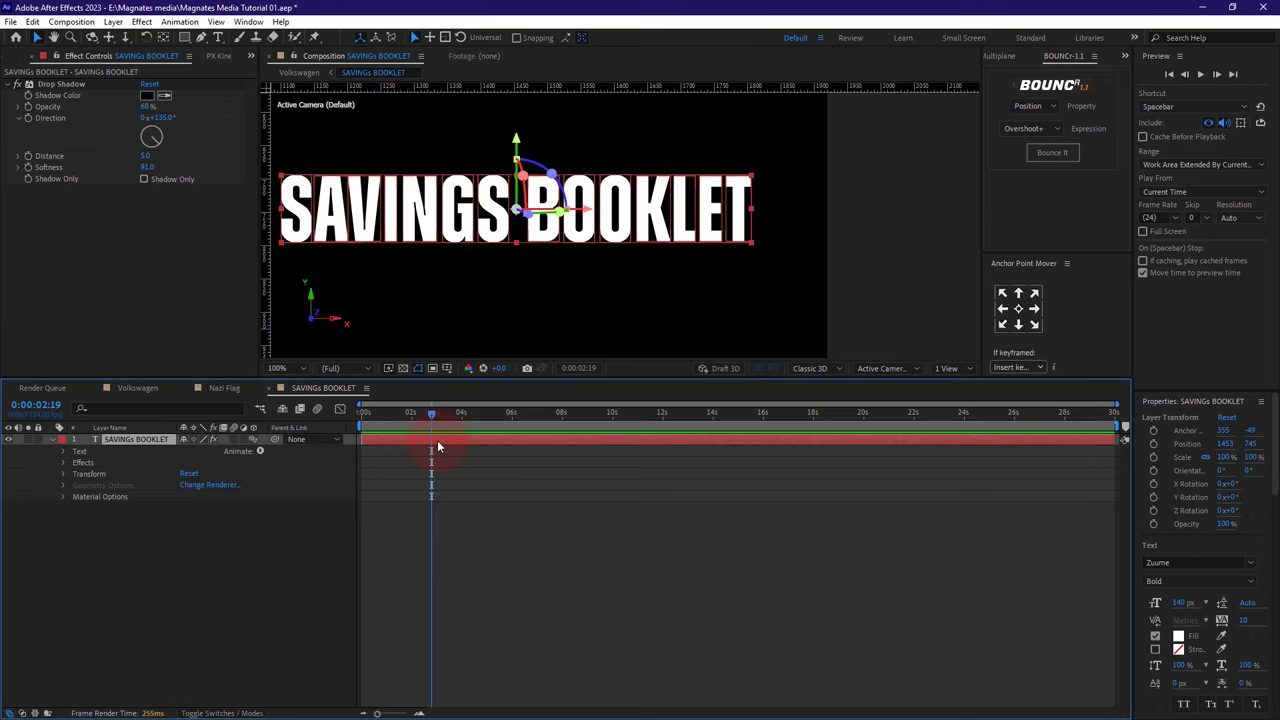
left_click(260, 452)
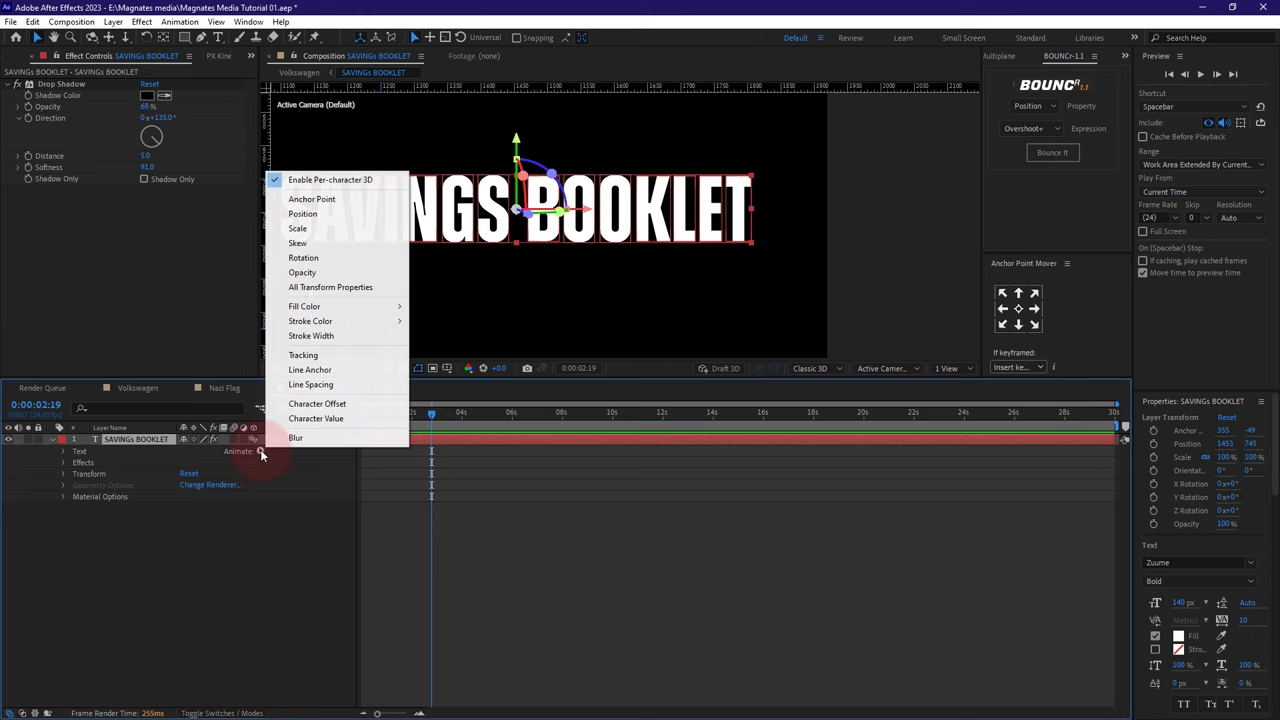
left_click(331, 214)
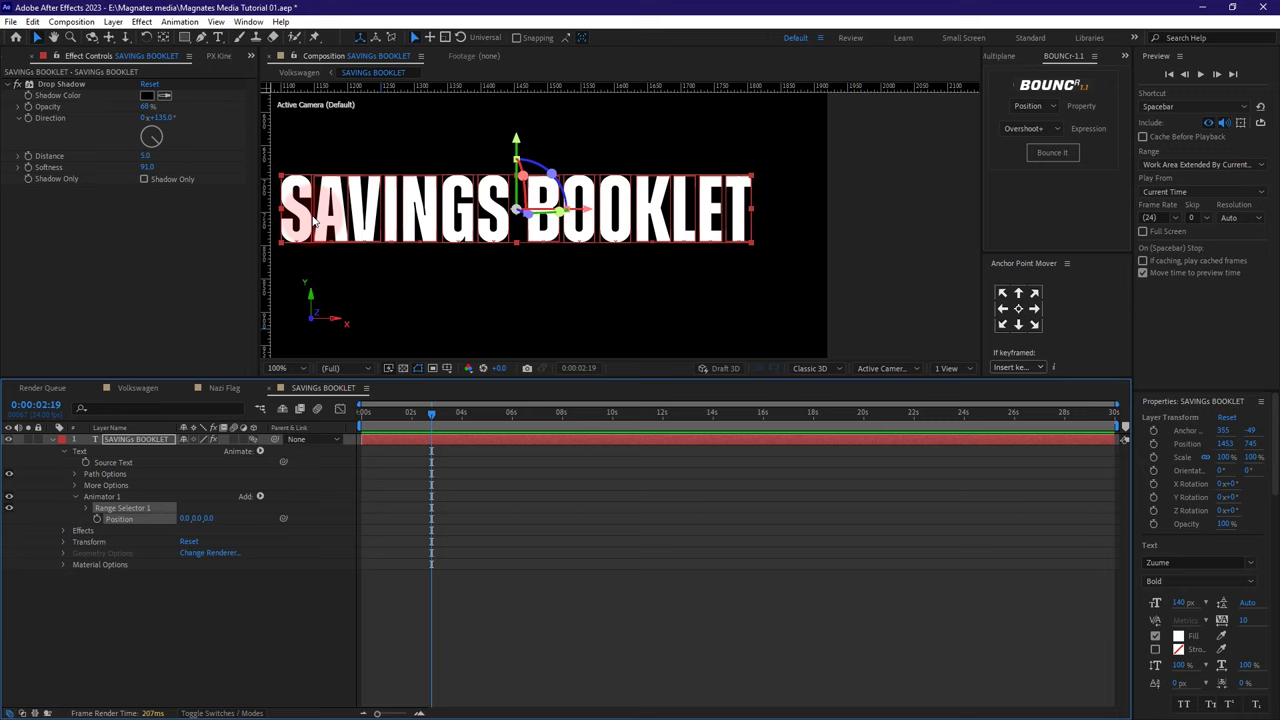
left_click(97, 519)
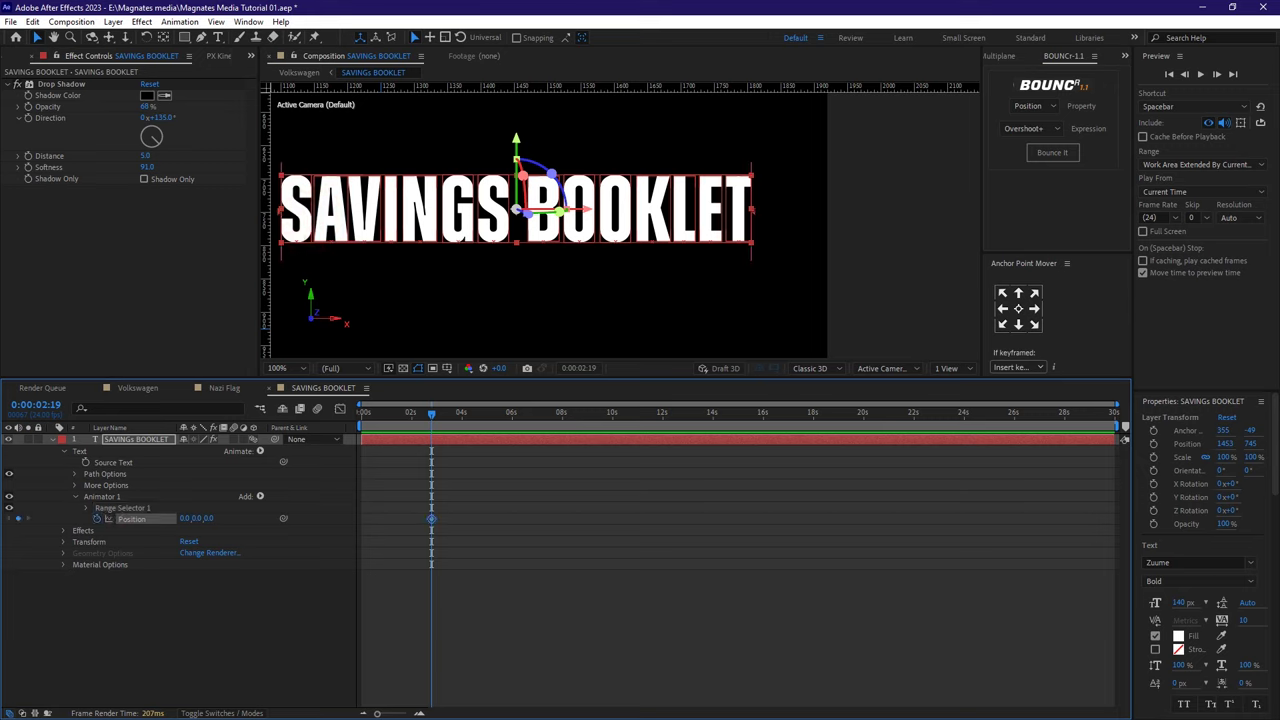
- Add a second keyframe for the text animator's Position at 0:00:04:06
left_click(42, 405)
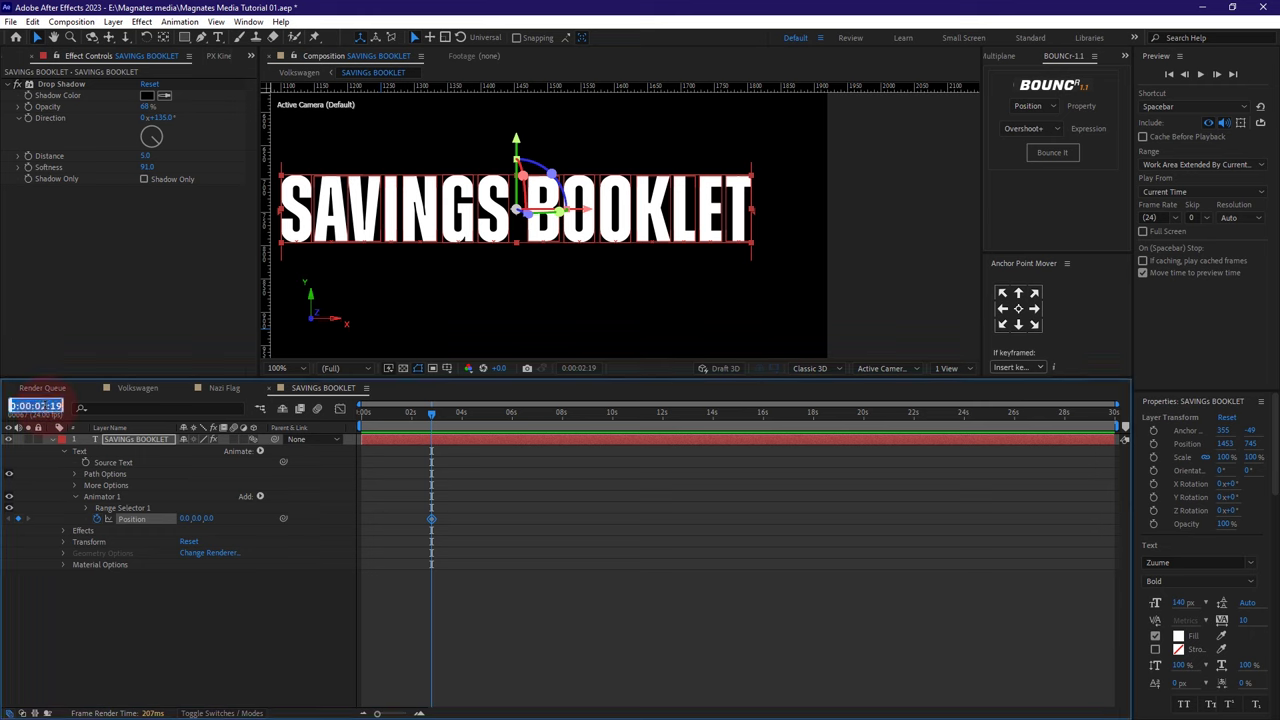
type("406")
left_click(121, 657)
left_click(19, 521)
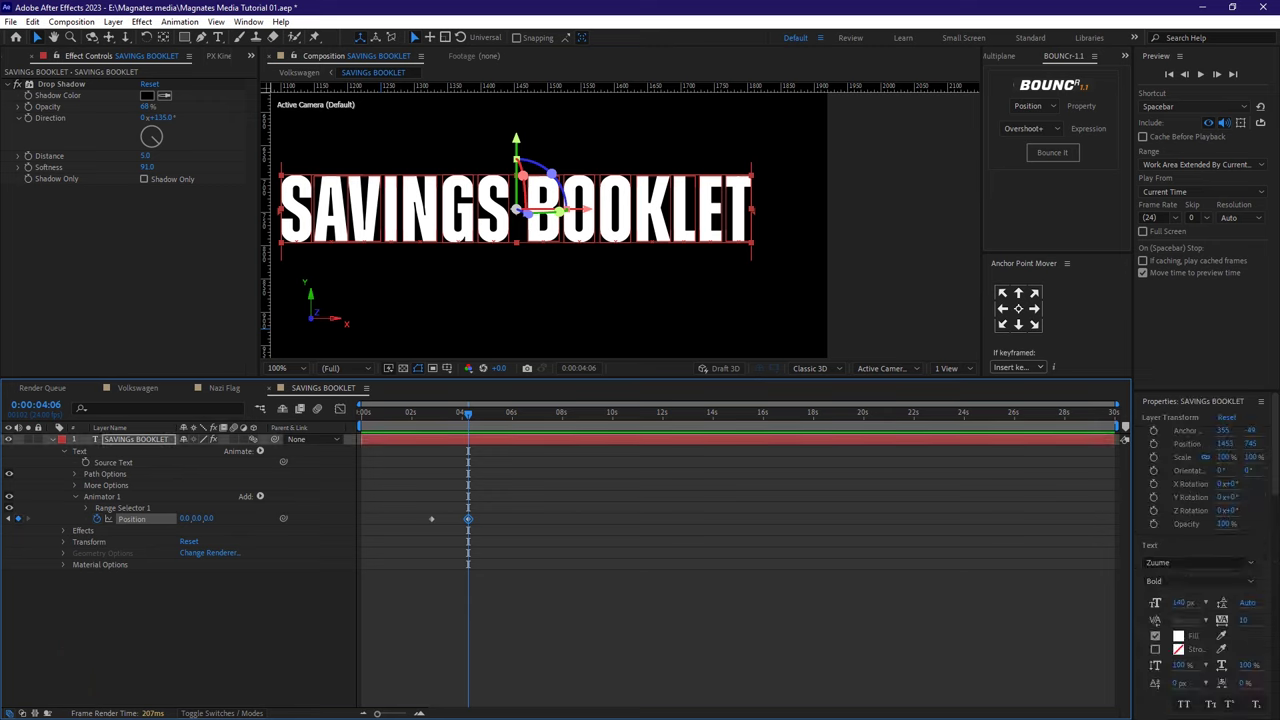
- Set the animator's Z position to 500 at the first keyframe and preview the movement
left_click(9, 519)
left_click(209, 518)
type("500")
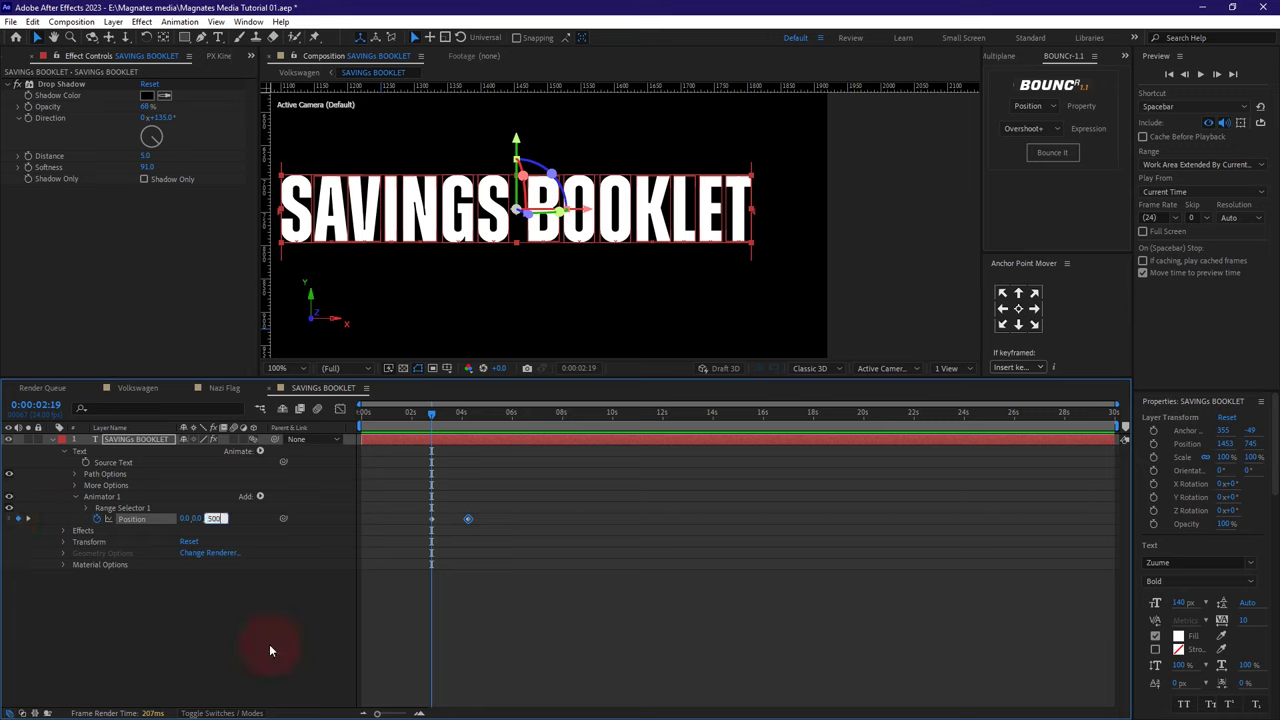
key("Return")
left_click(236, 631)
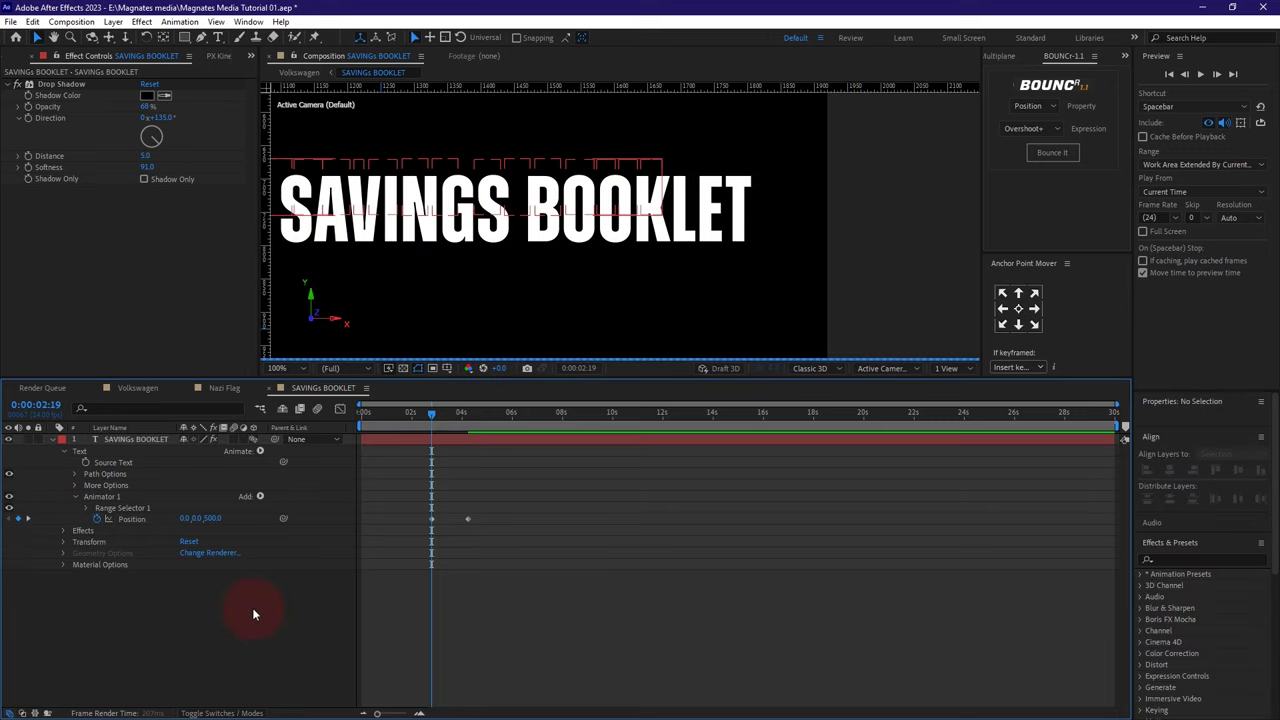
scroll(538, 218, "down", 2)
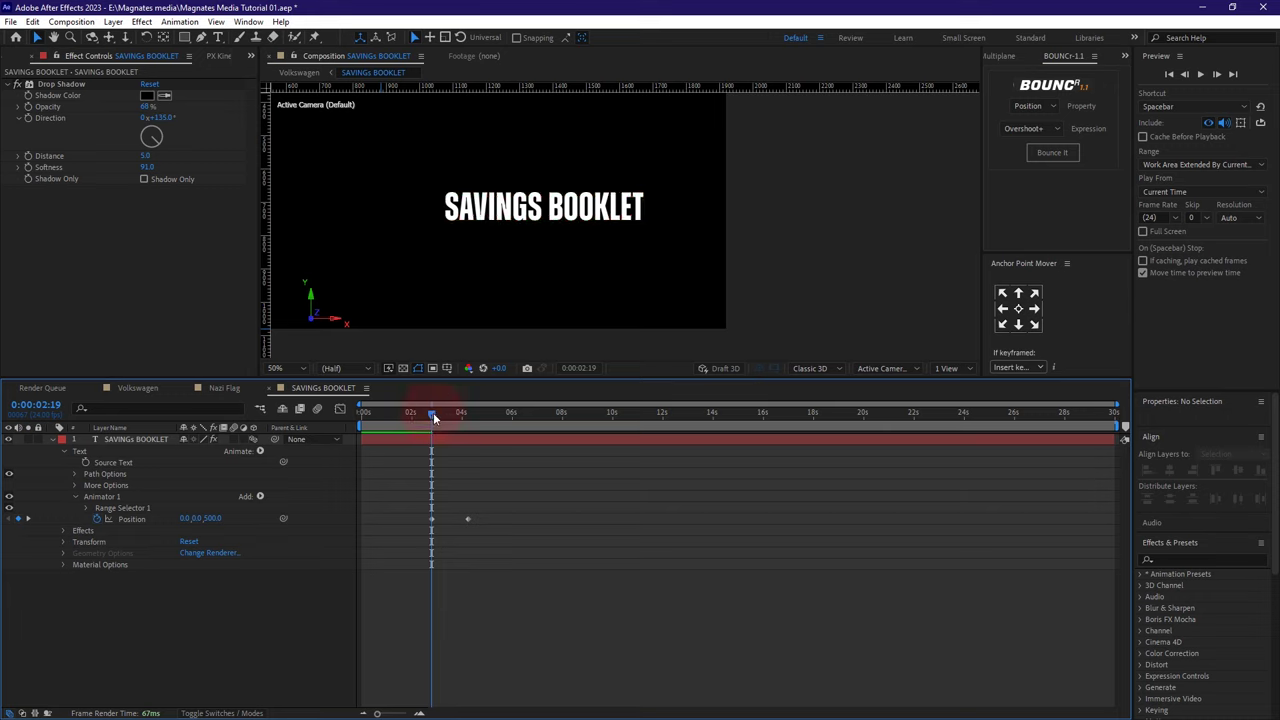
mouse_move(433, 413)
left_mouse_down()
mouse_move(468, 425)
mouse_move(433, 414)
left_mouse_up()
left_click(22, 517)
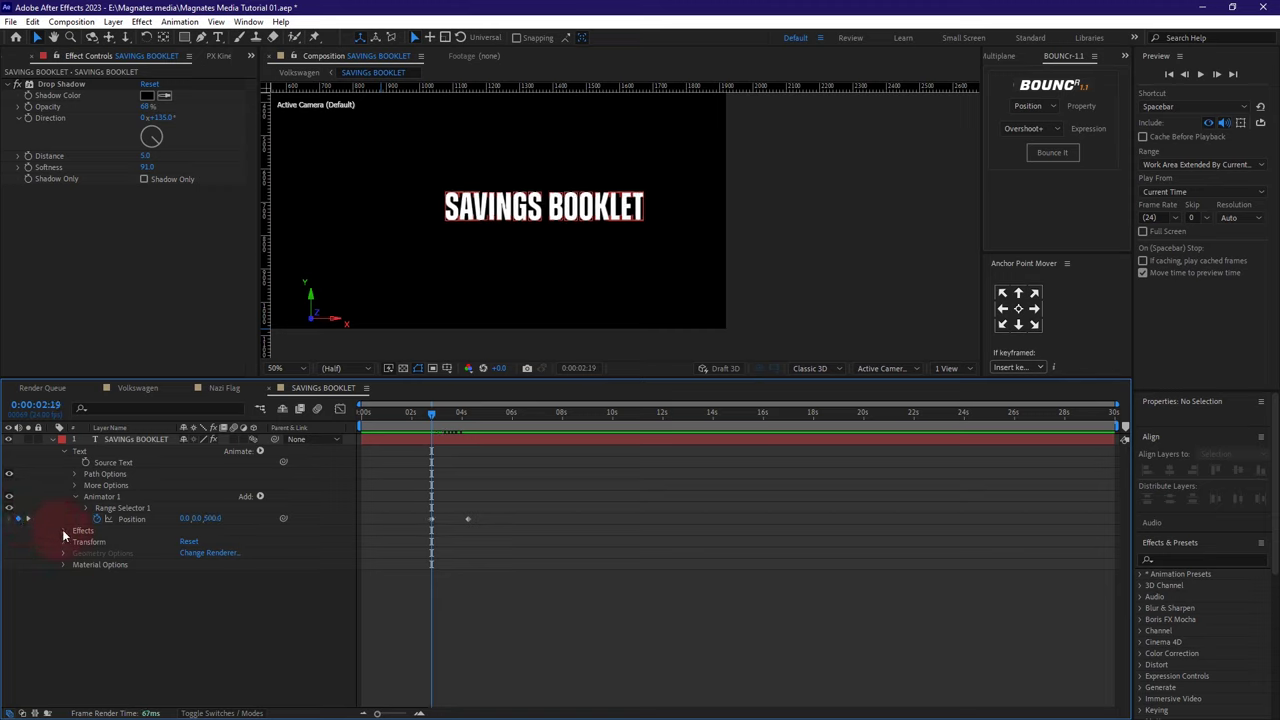
- Set Range Selector 1's Offset to 20% and turn on Randomize Order for the Position animator
left_click(86, 508)
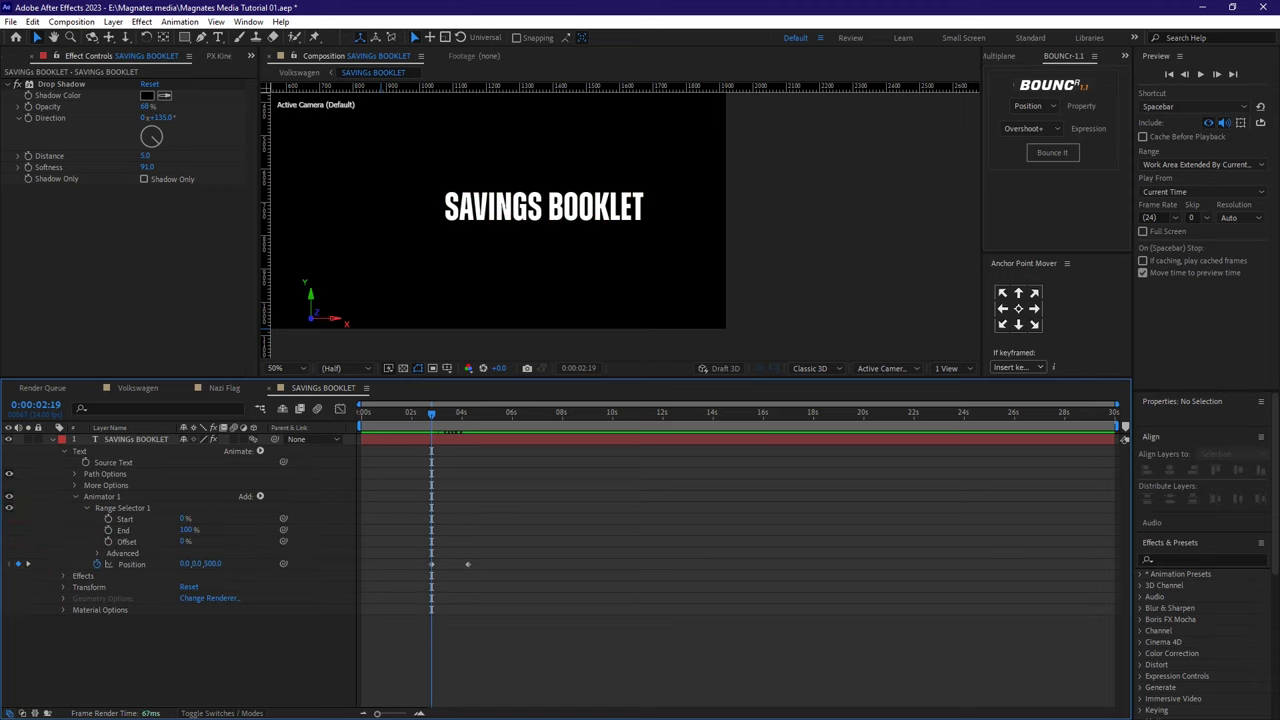
left_click(186, 541)
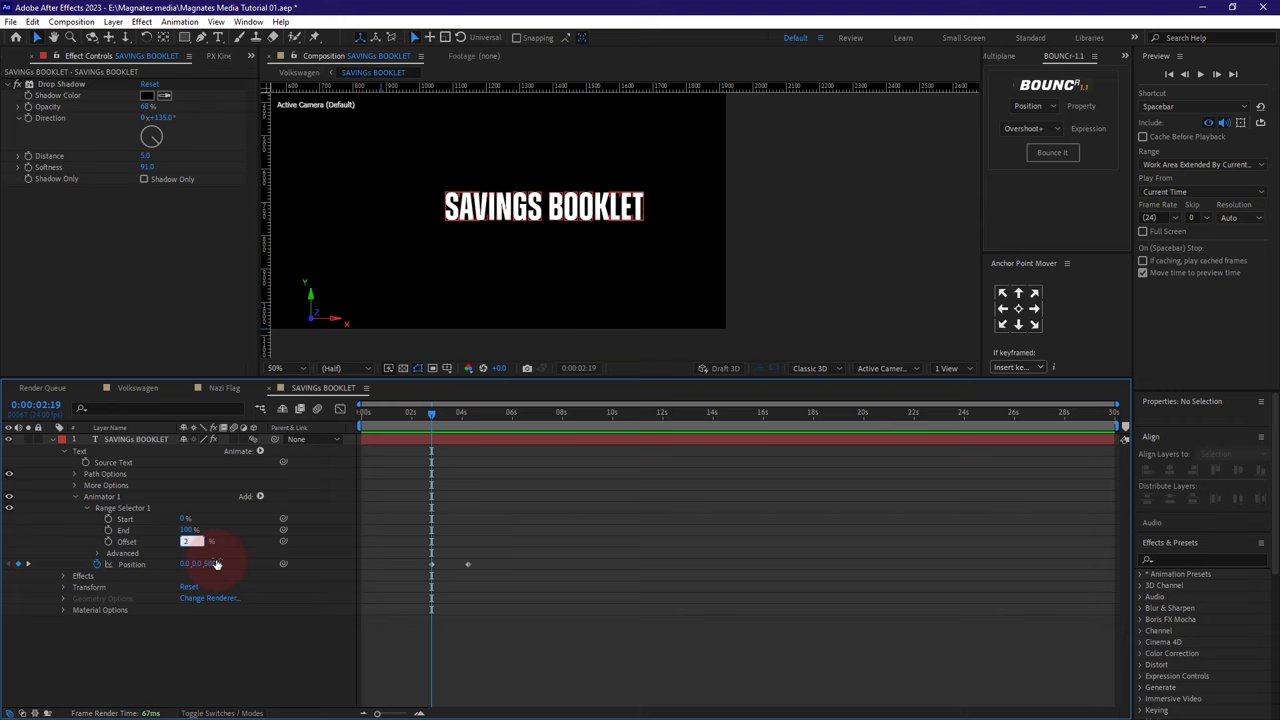
key("Return")
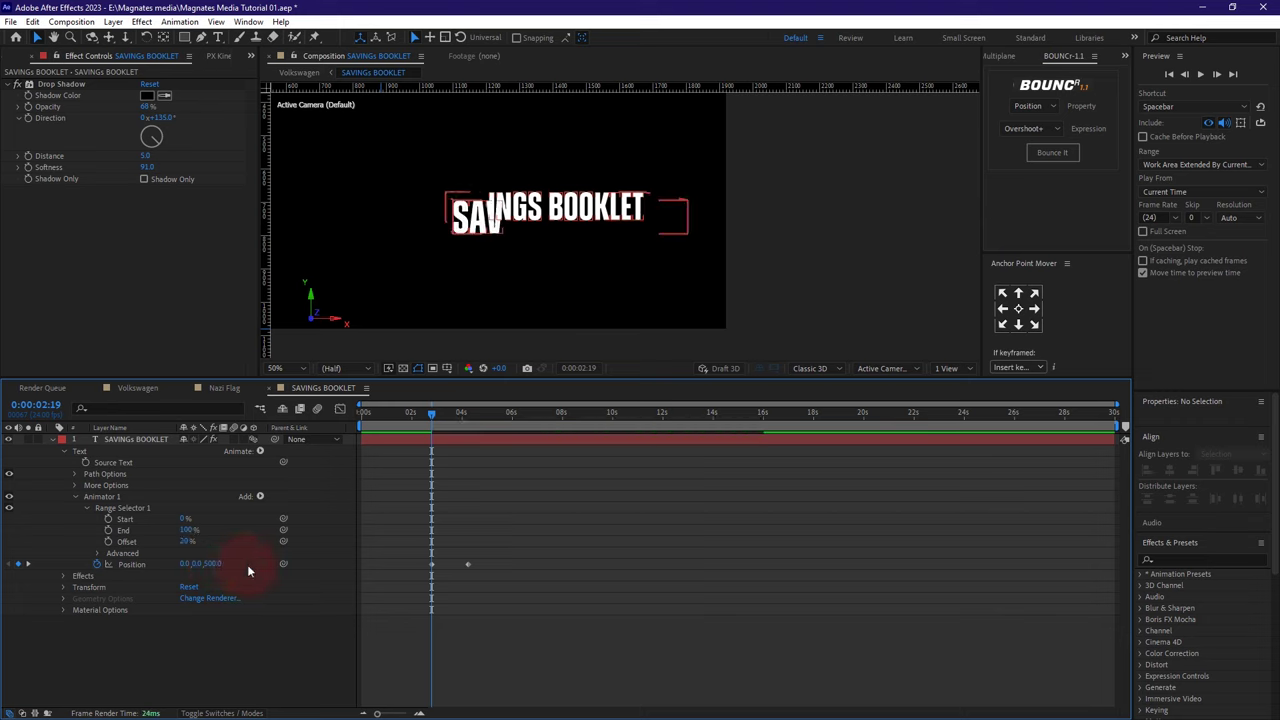
left_click(97, 553)
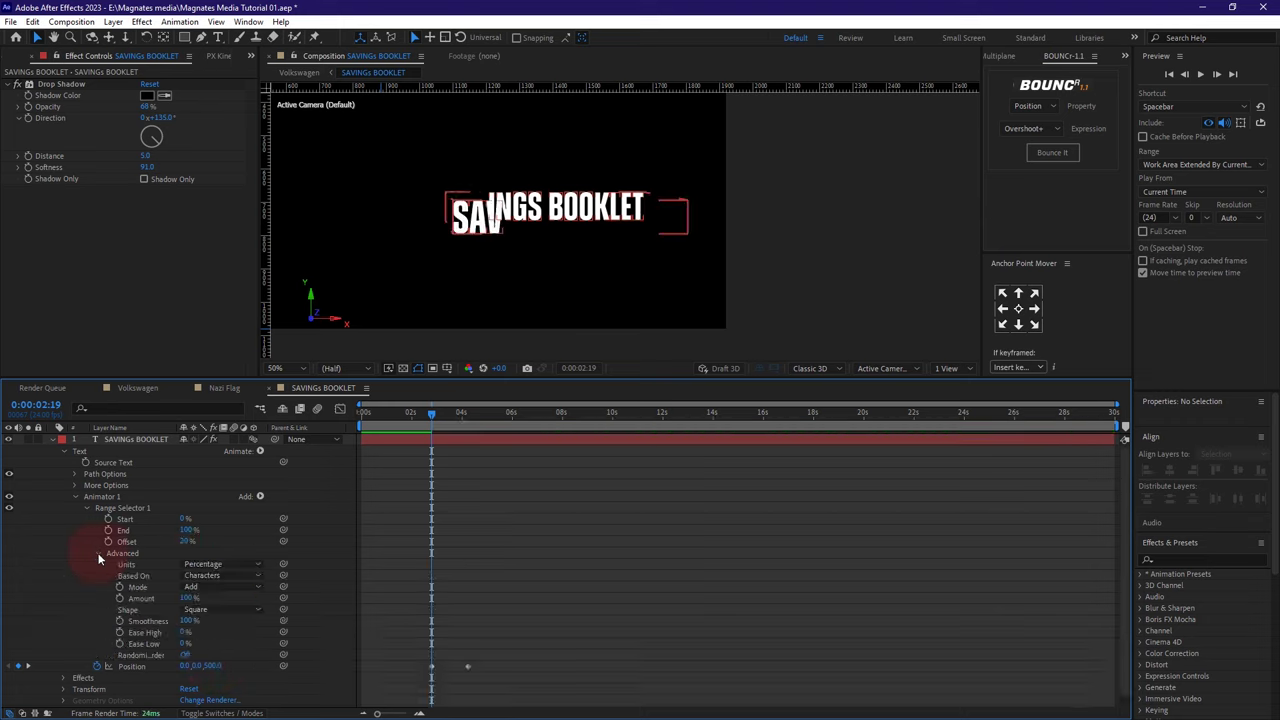
left_click(186, 656)
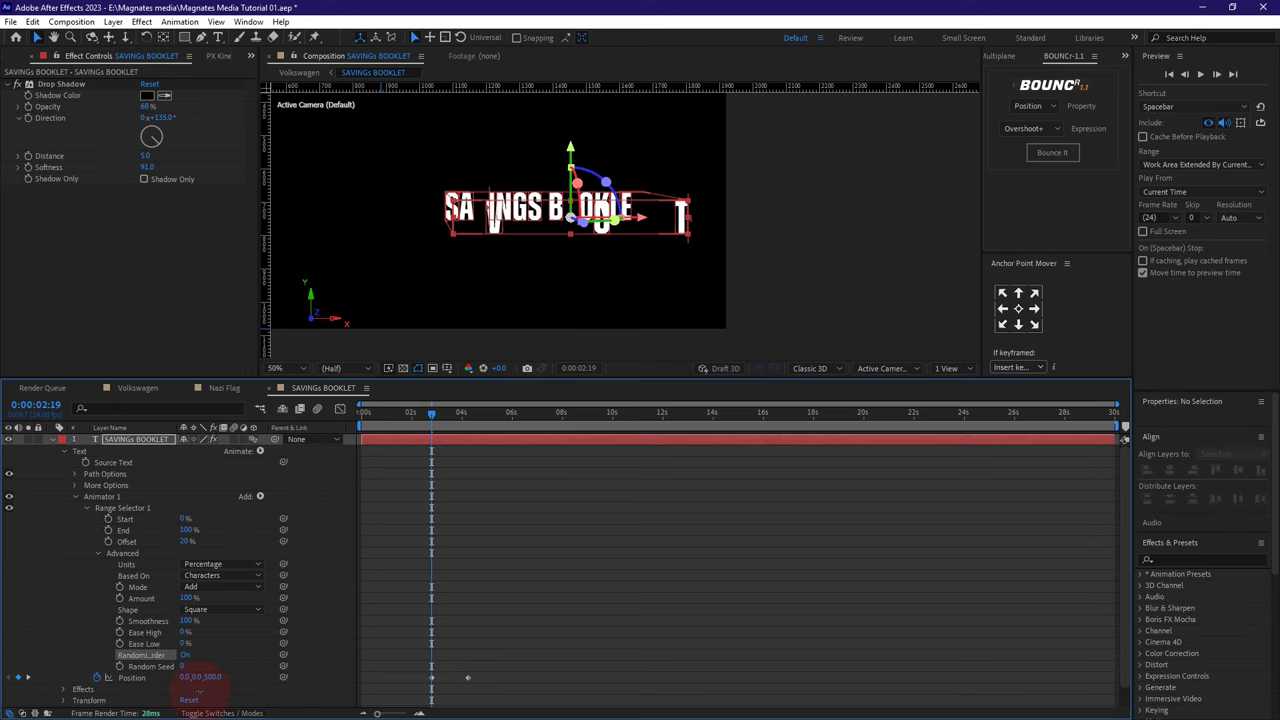
left_click(51, 441)
left_click(275, 481)
- Apply the Typewriter preset to the SAVINGS BOOKLET text layer at 0:00:02:19
left_click(112, 441)
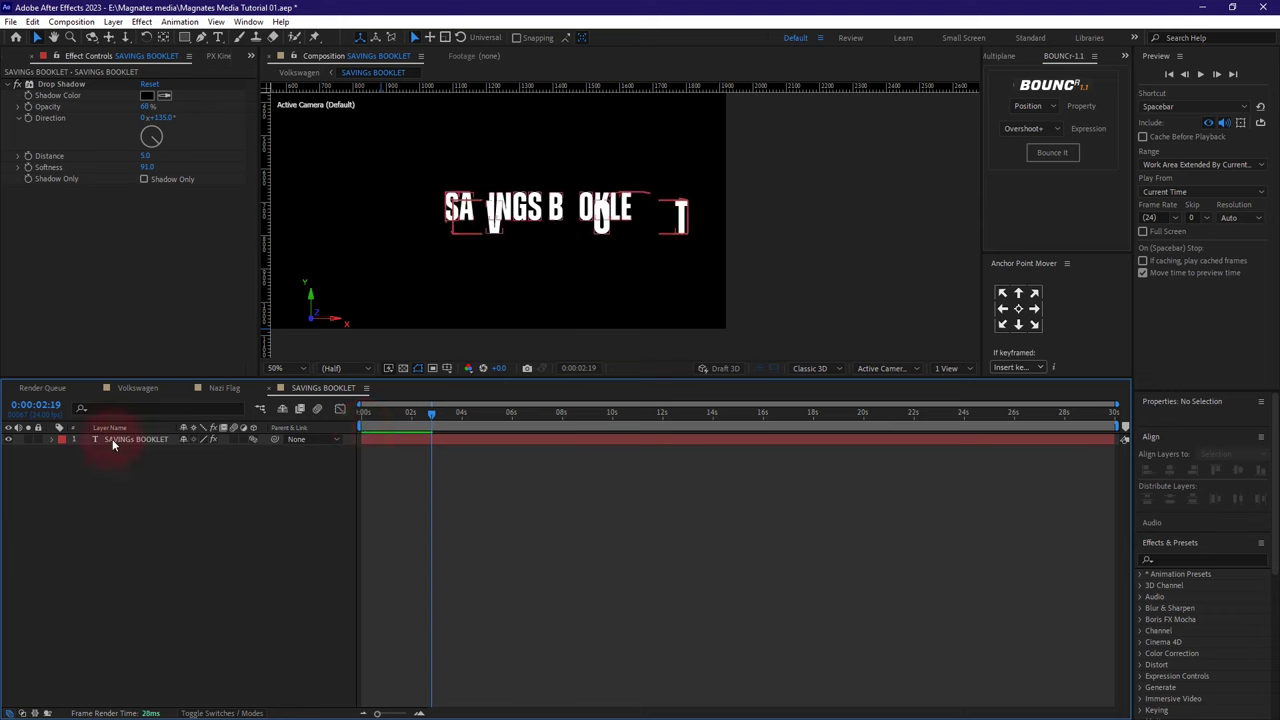
left_click(112, 439)
key("p")
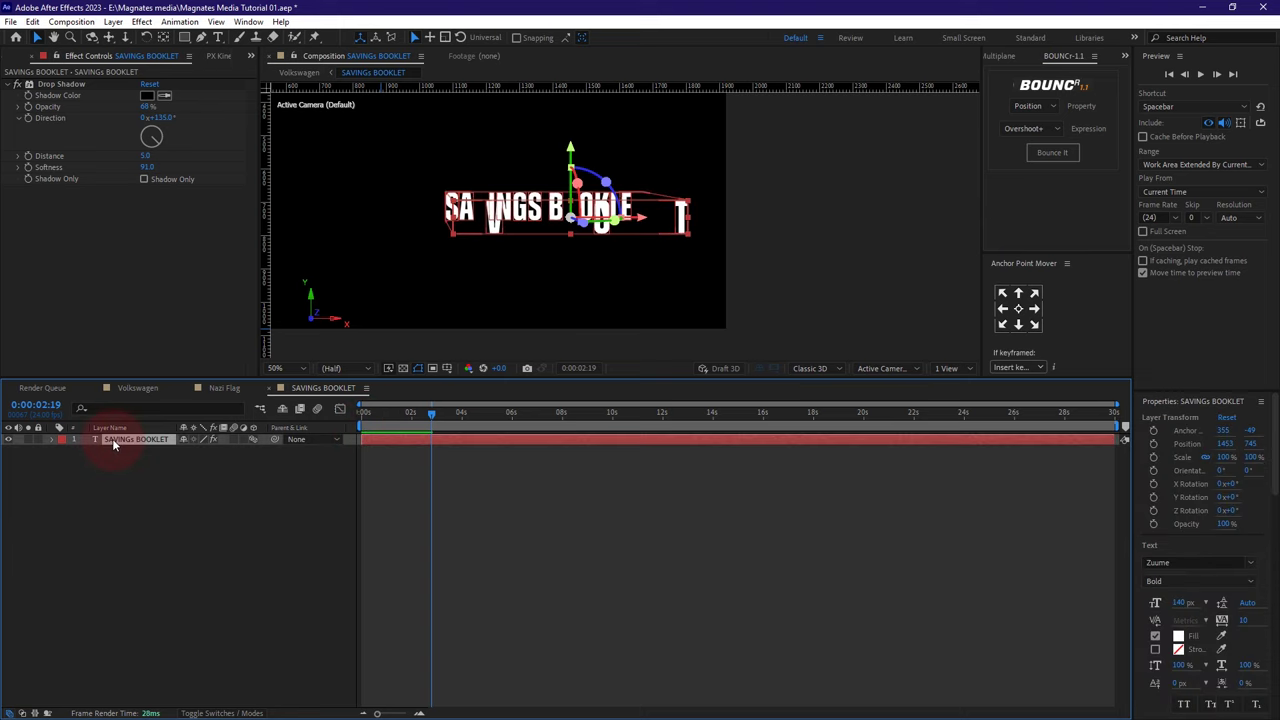
left_click(434, 450)
key("ctrl+space")
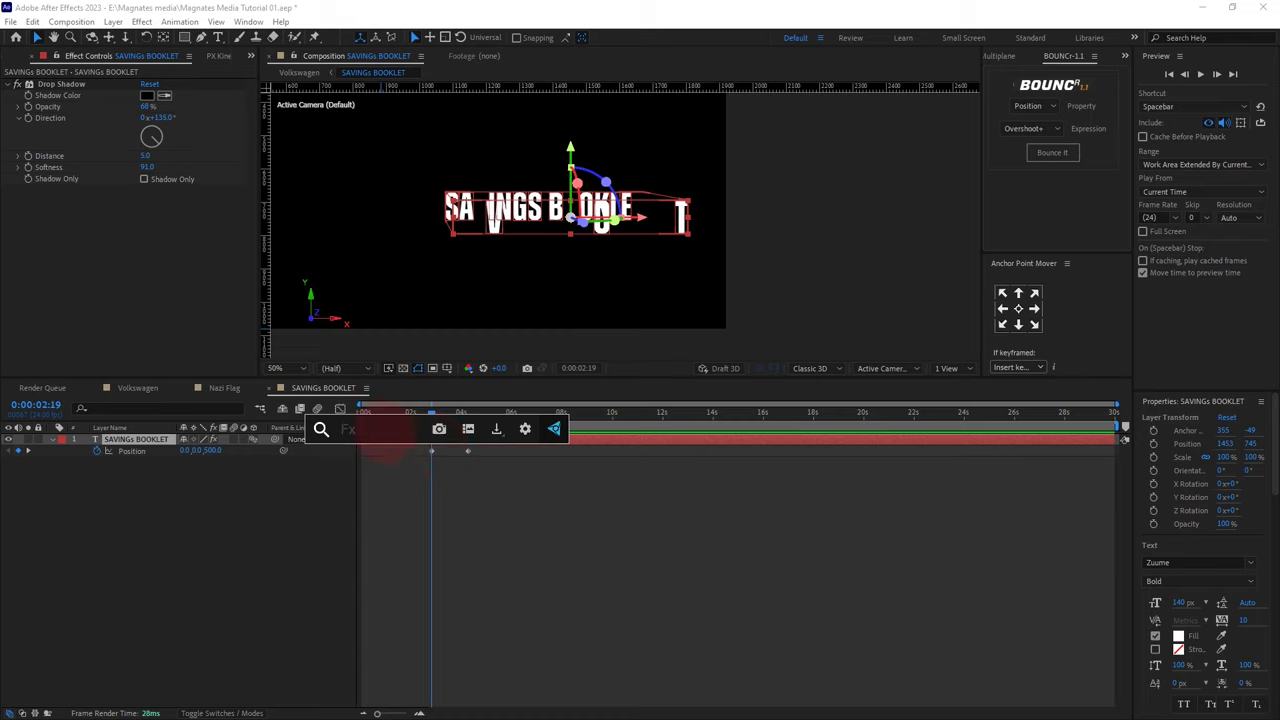
type("type")
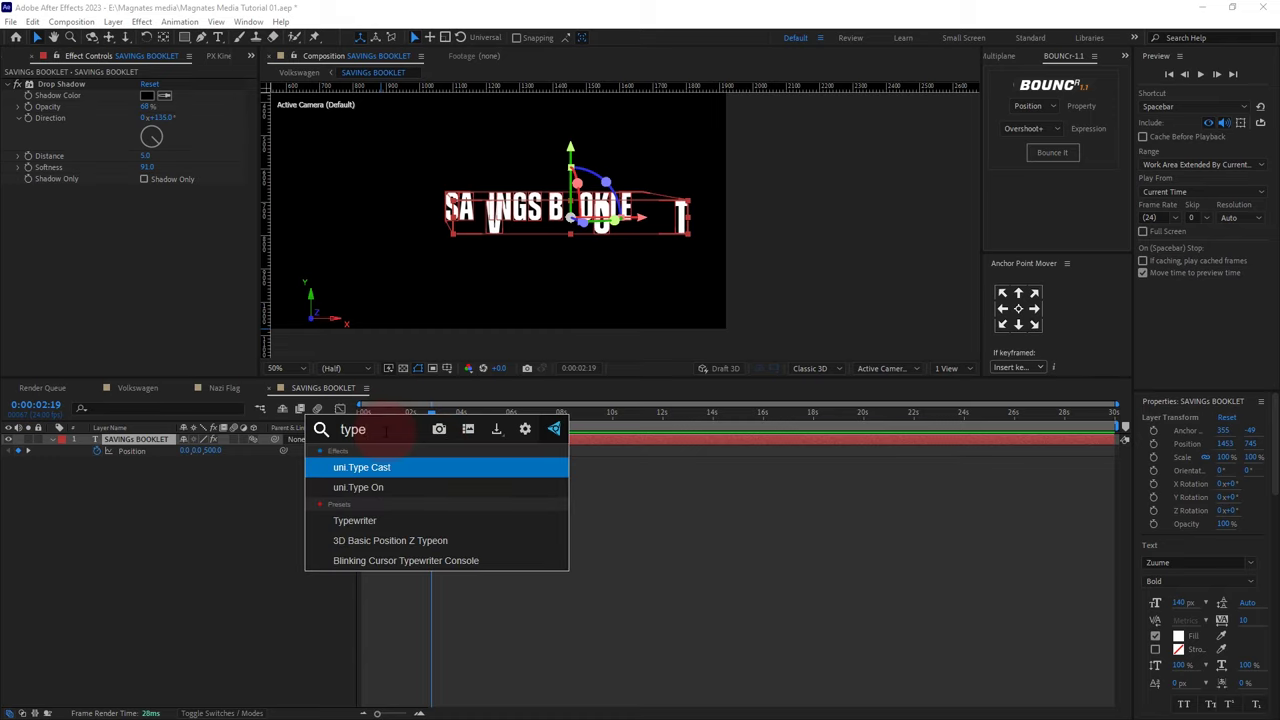
left_click(398, 520)
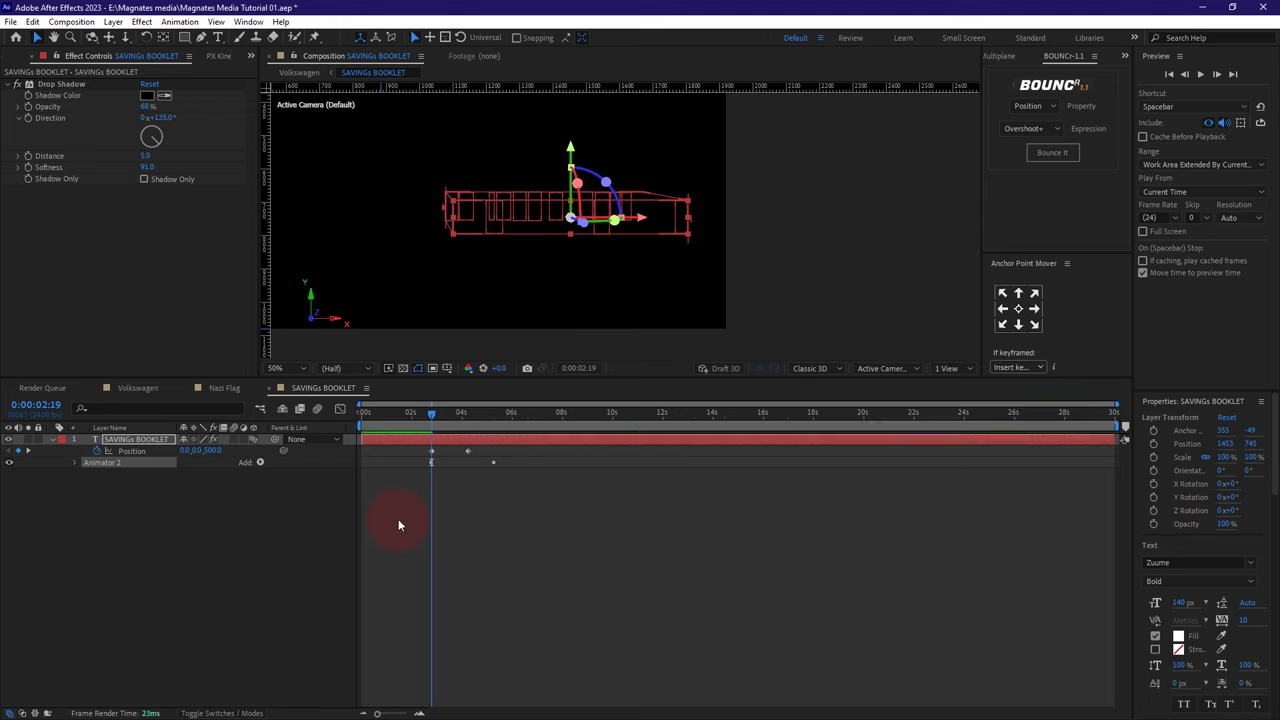
- Move the typewriter animator's last Start keyframe to 0:00:04:06, in line with the final Position keyframe
left_click(73, 463)
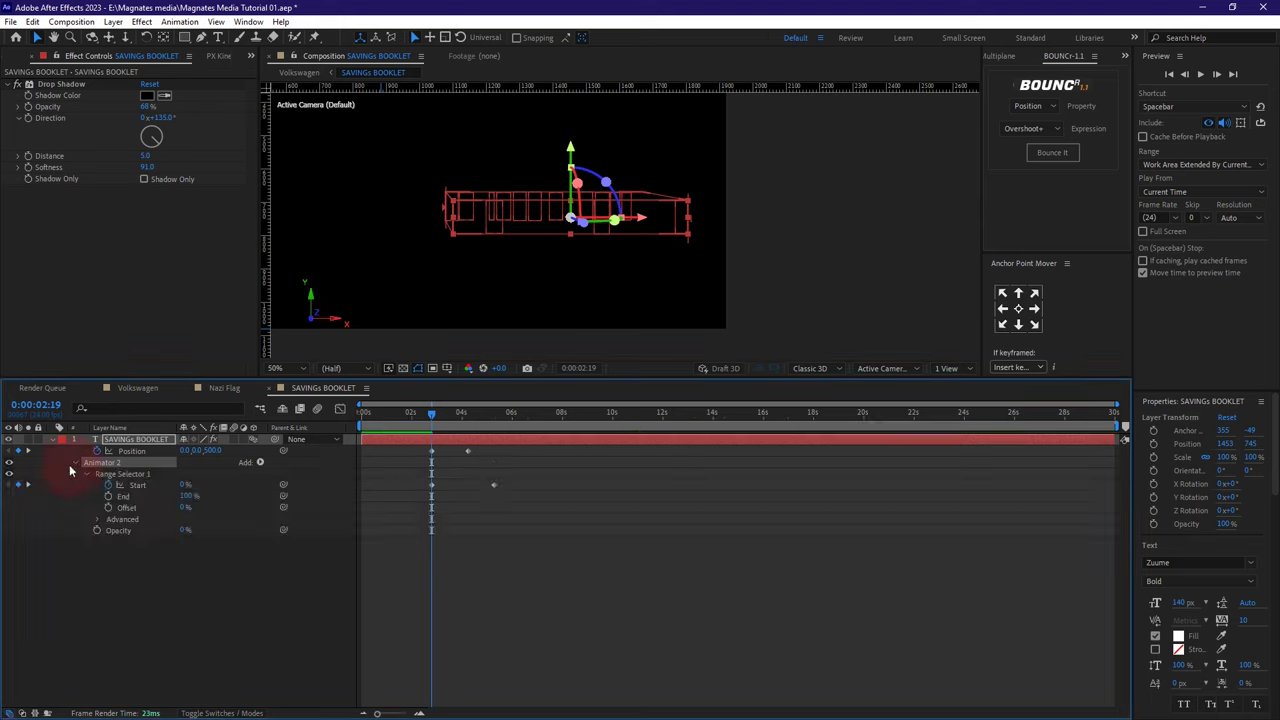
key("k")
left_click_drag(493, 485, 468, 490)
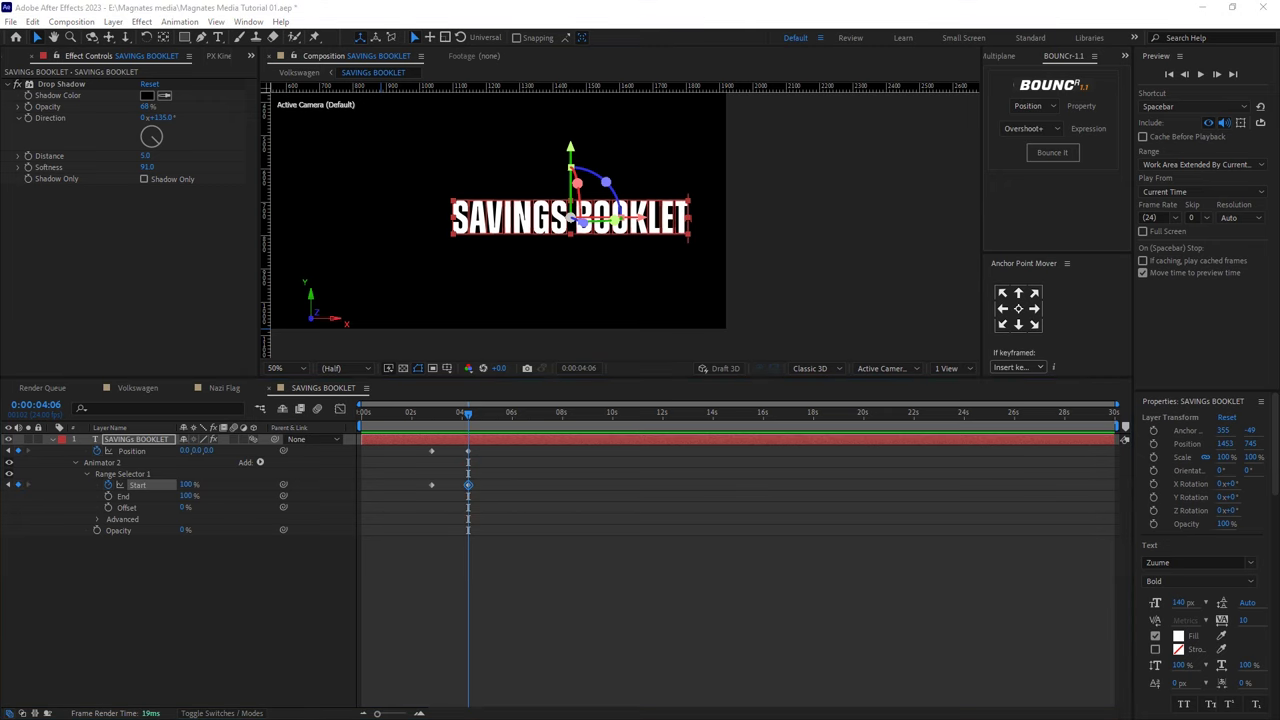
- Turn on Randomize Order for the Animator 2 range selector and preview the text animation
left_click(97, 521)
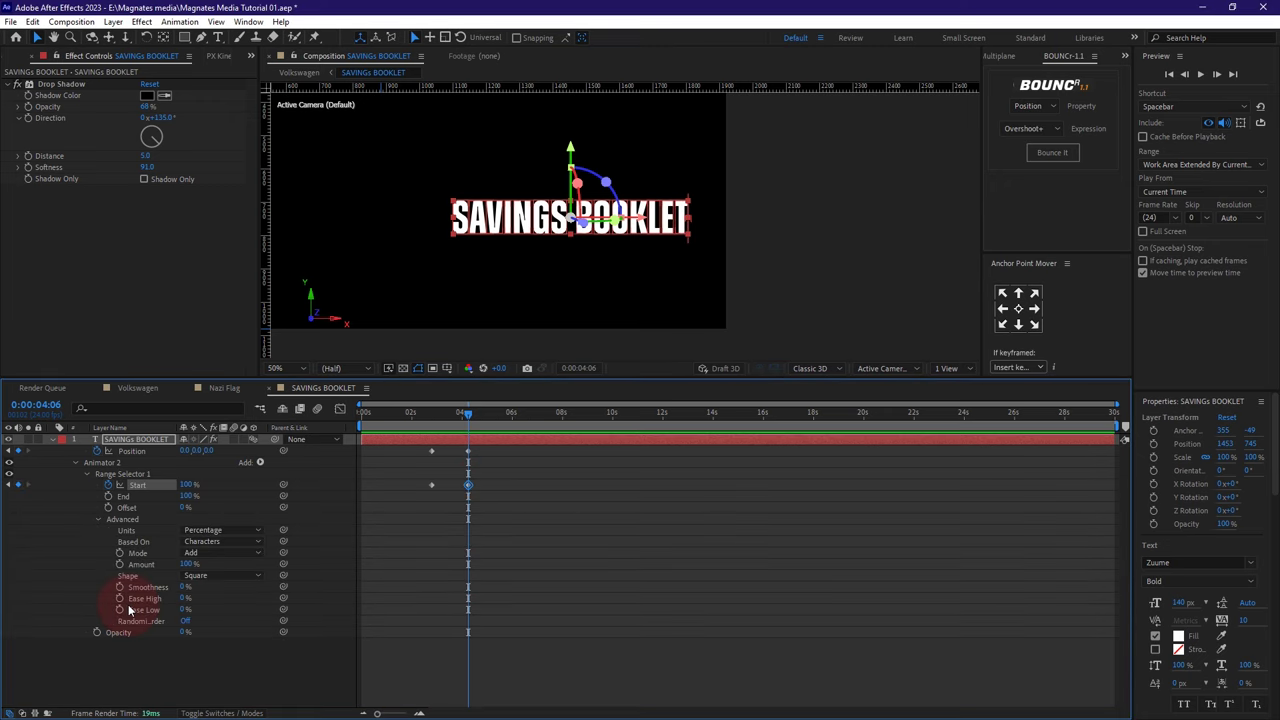
left_click(185, 621)
left_click_drag(460, 412, 430, 410)
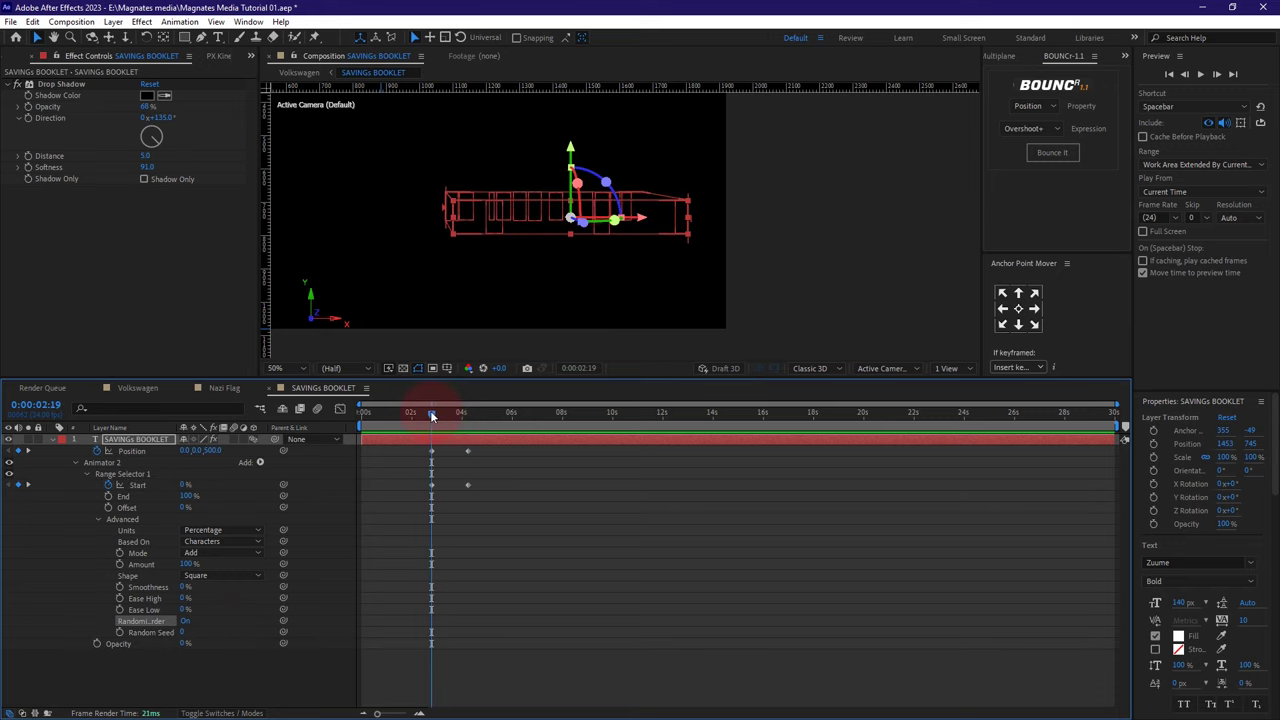
left_click(690, 660)
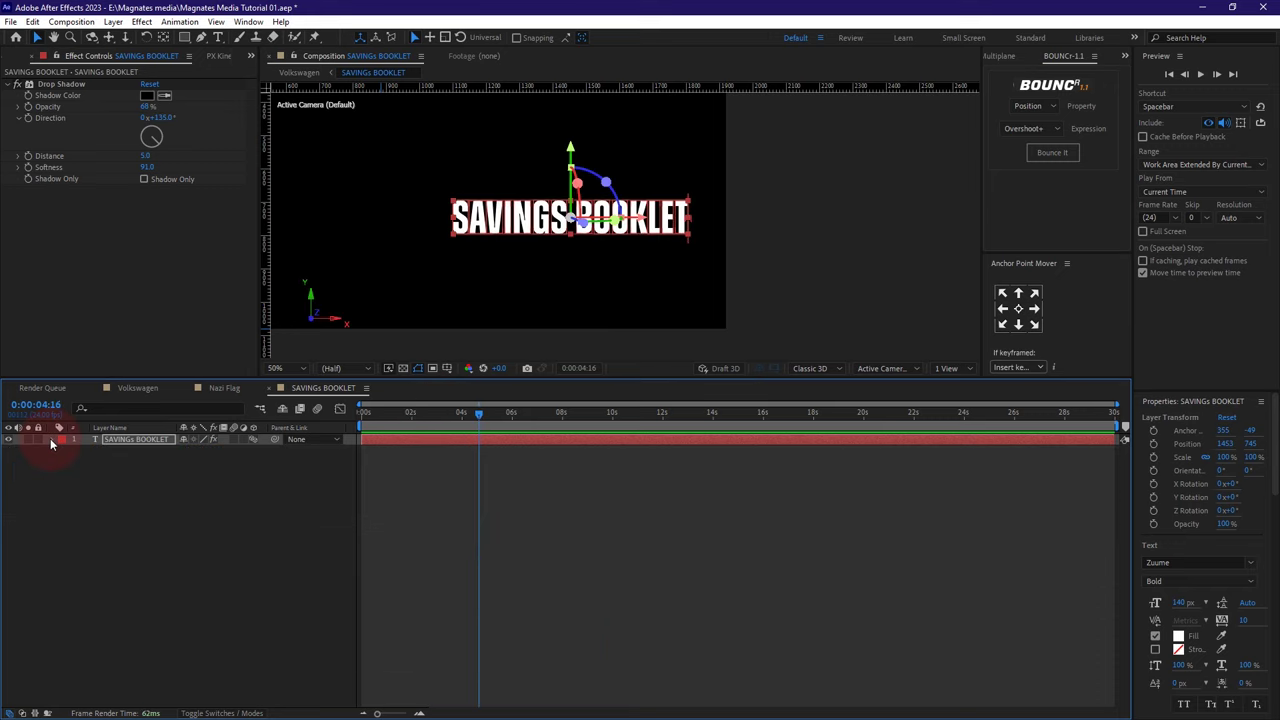
left_click(433, 347)
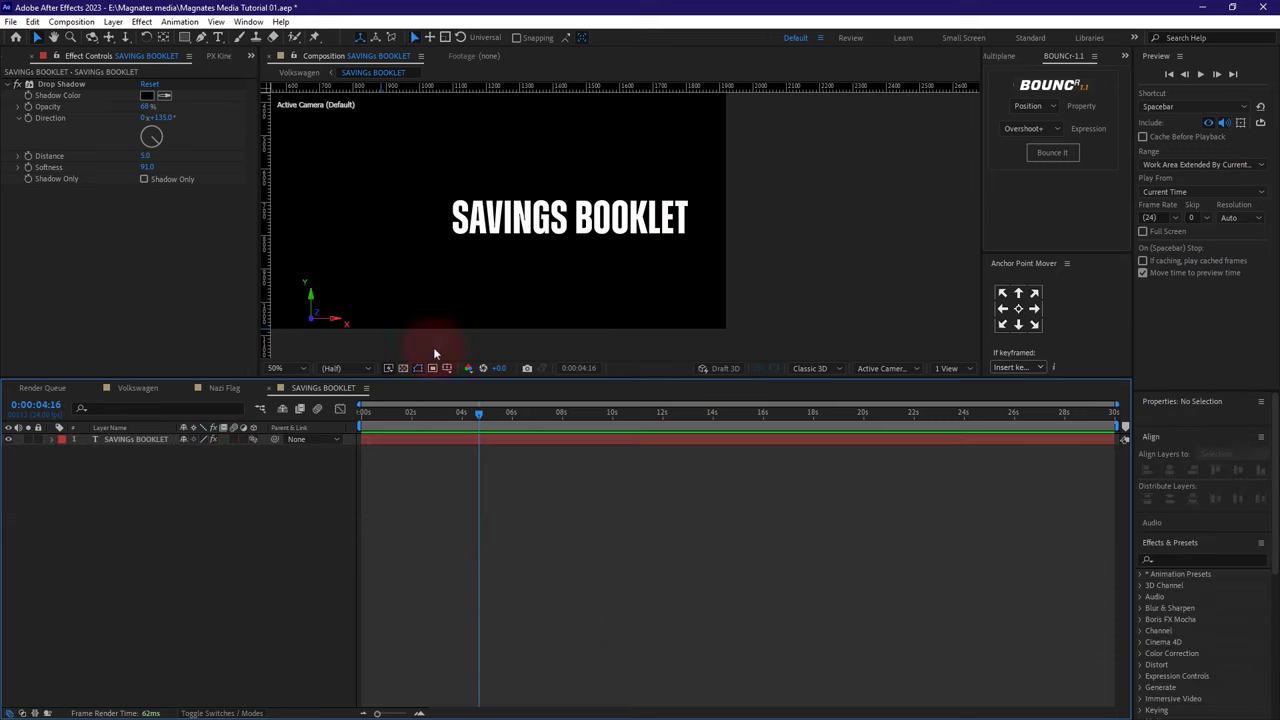
- Create a two-node camera with the 50mm preset and Depth of Field enabled
key("comma")
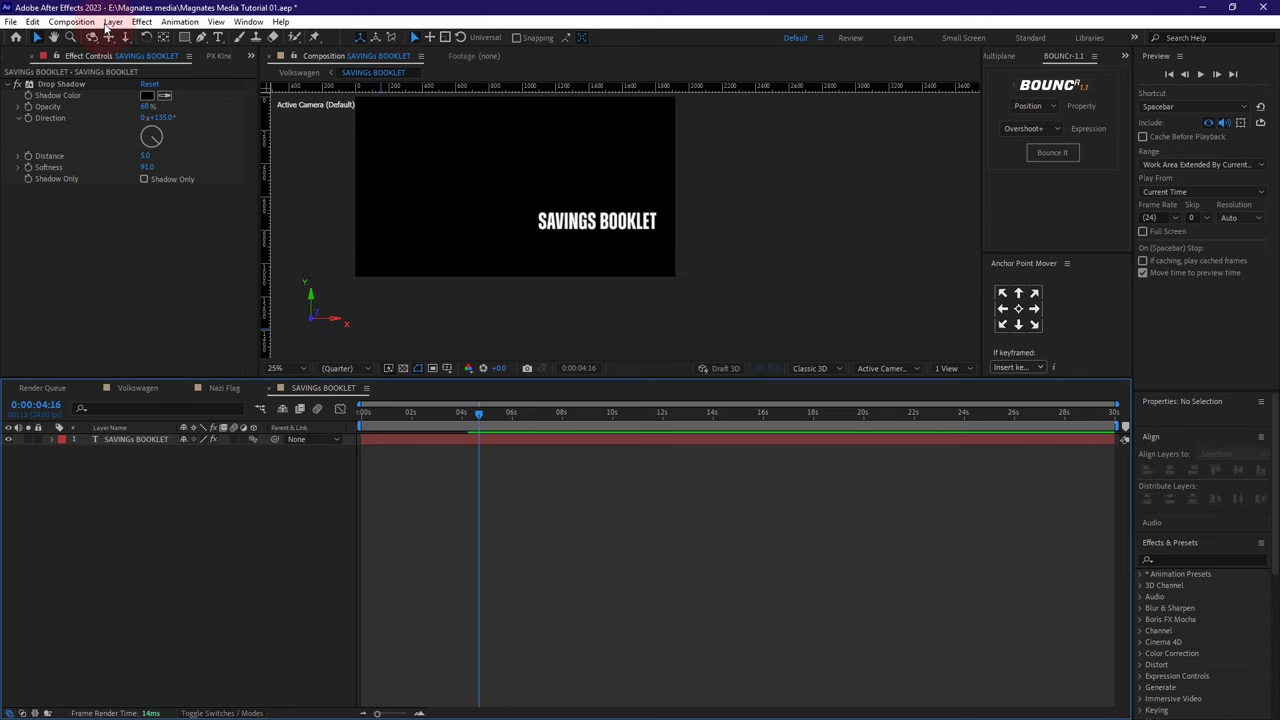
left_click(113, 21)
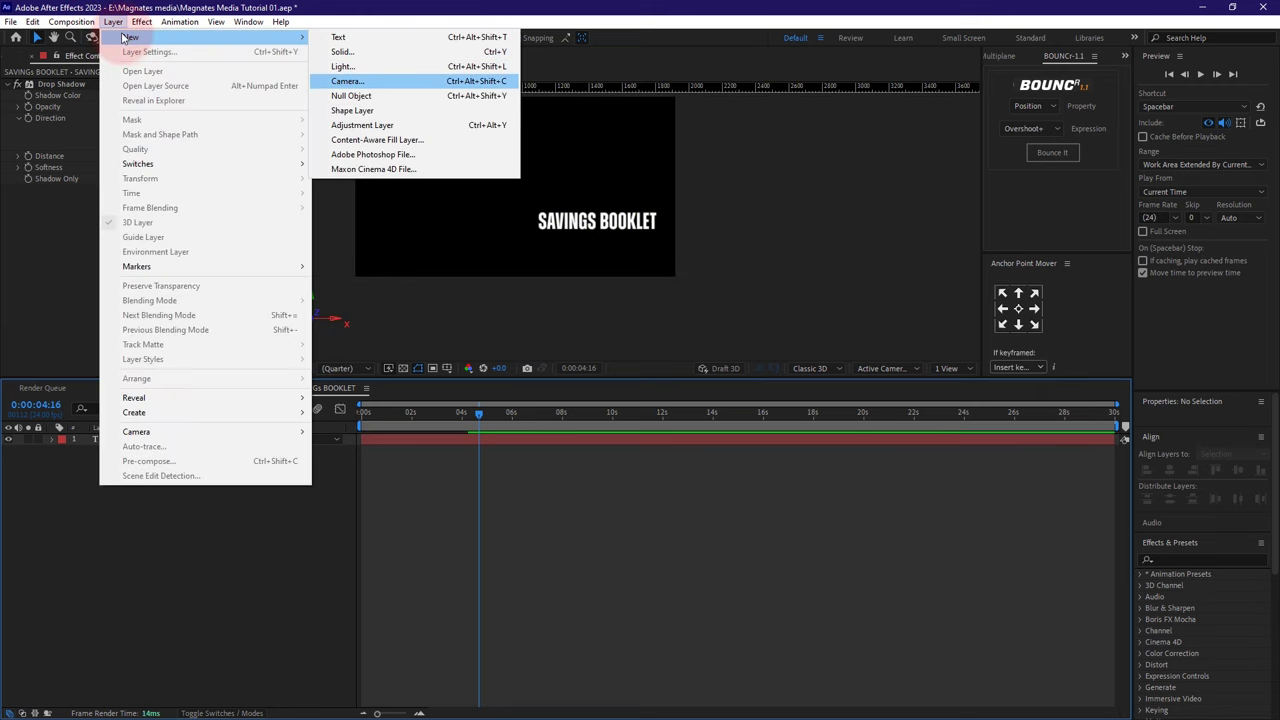
mouse_move(128, 42)
left_click(455, 82)
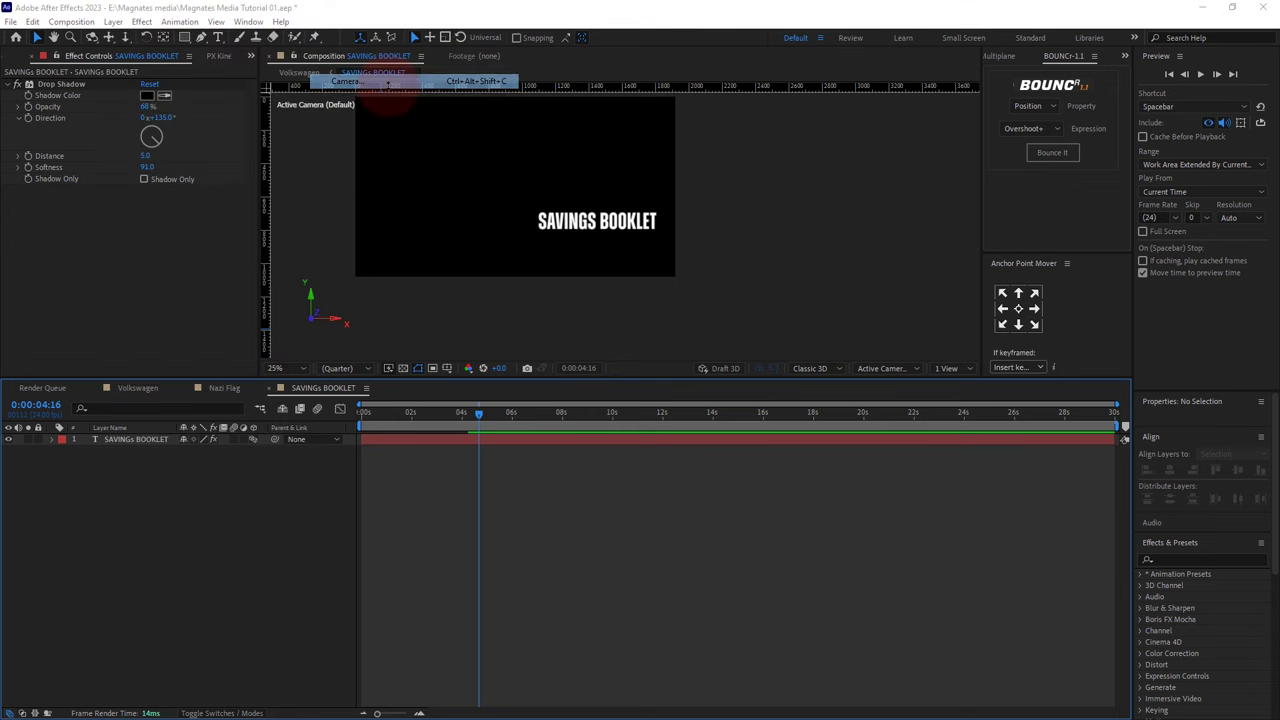
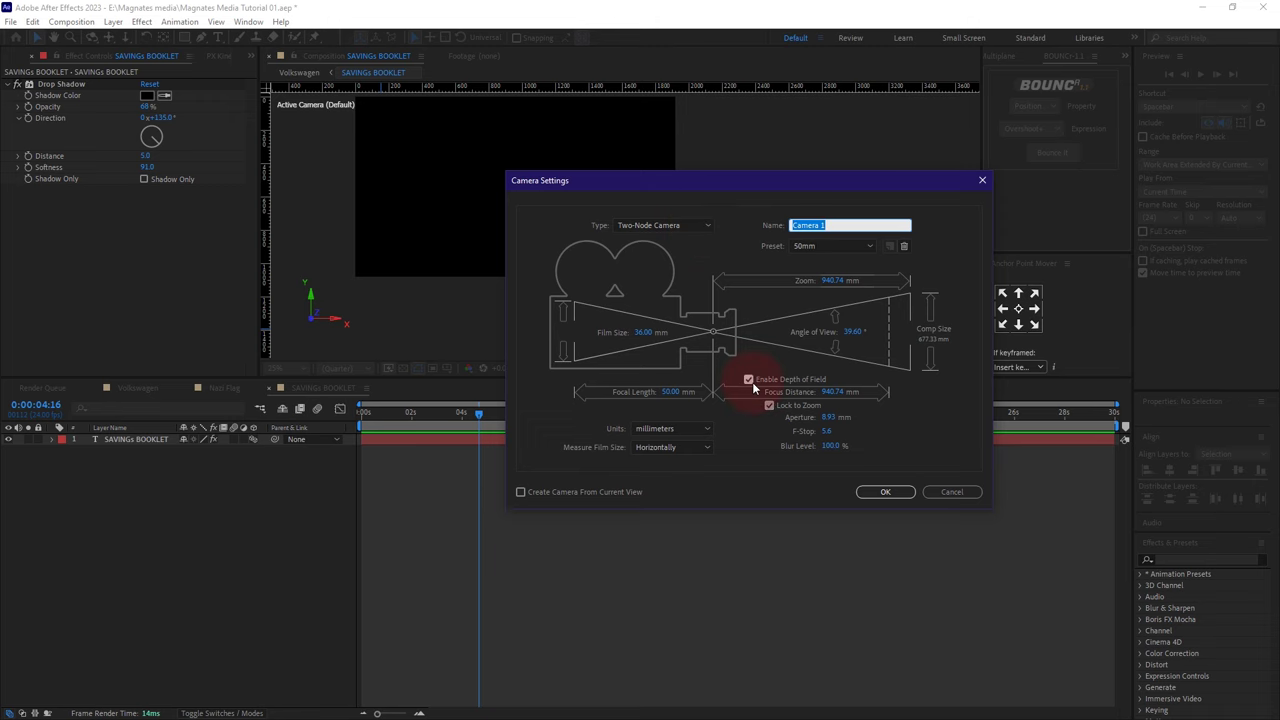
left_click(885, 491)
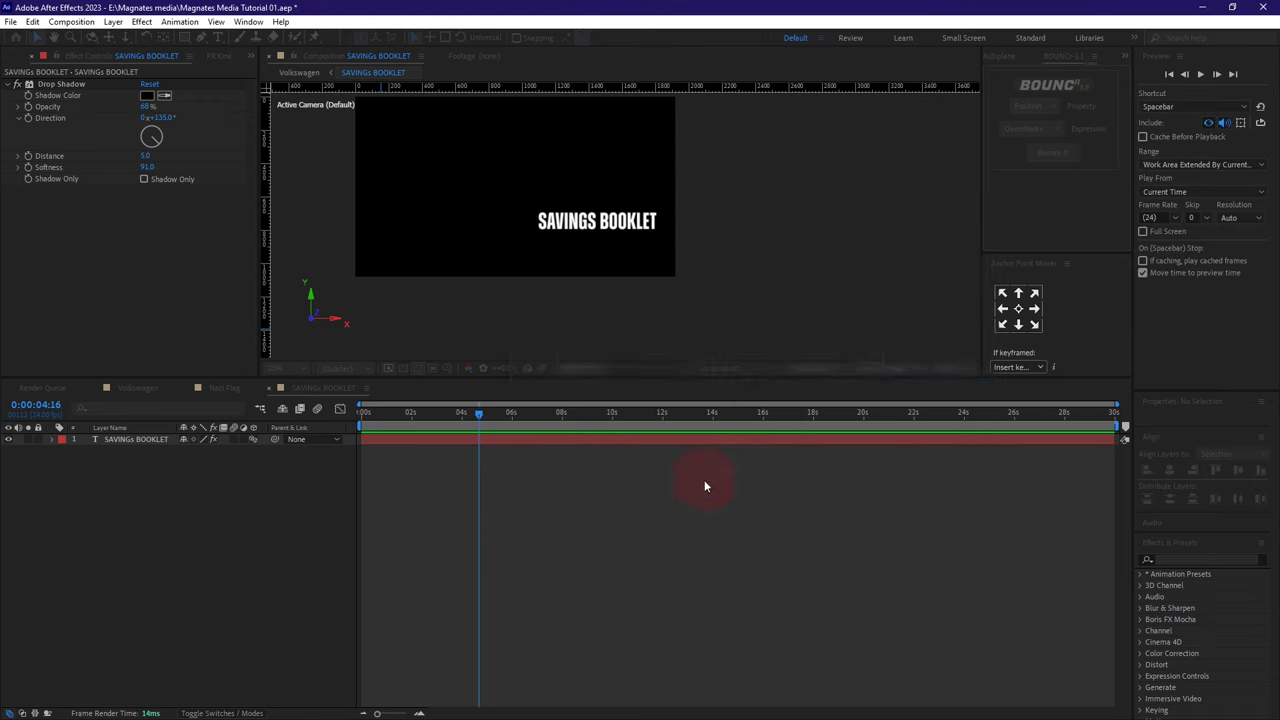
- Rename the new camera layer as Depth of field
right_click(129, 438)
left_click(167, 400)
type("Depth of field")
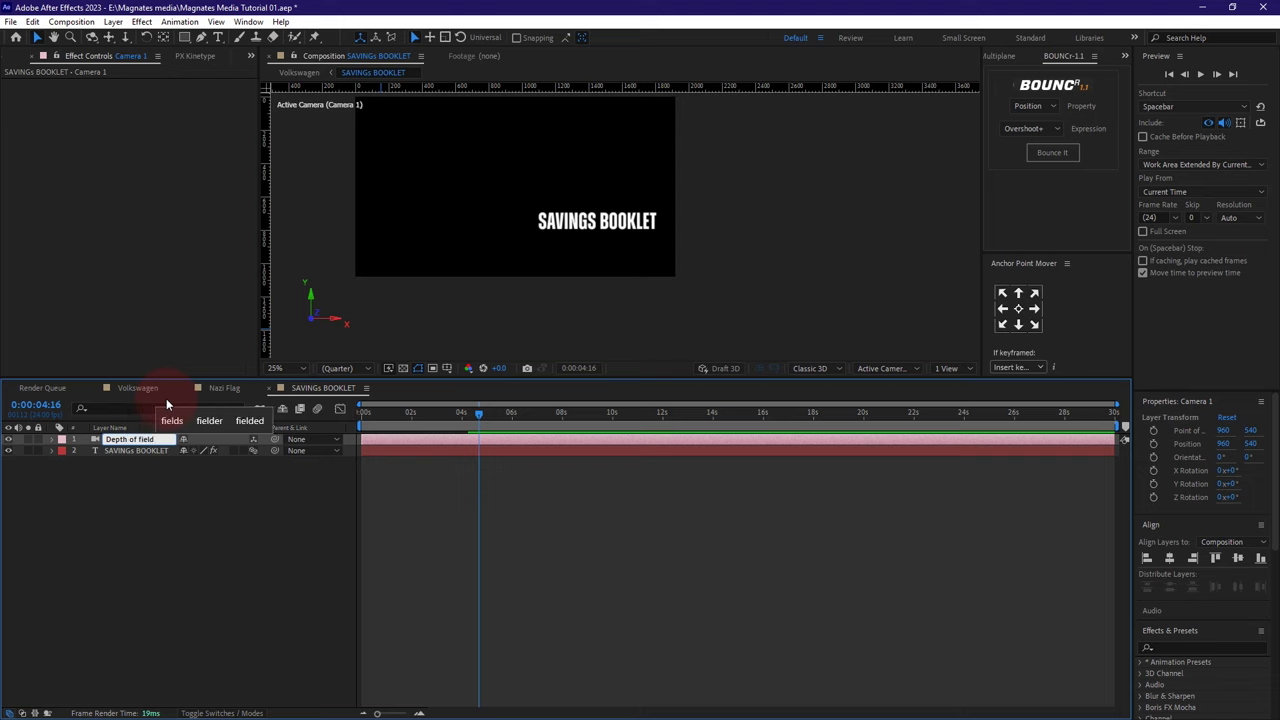
key("Return")
left_click(97, 558)
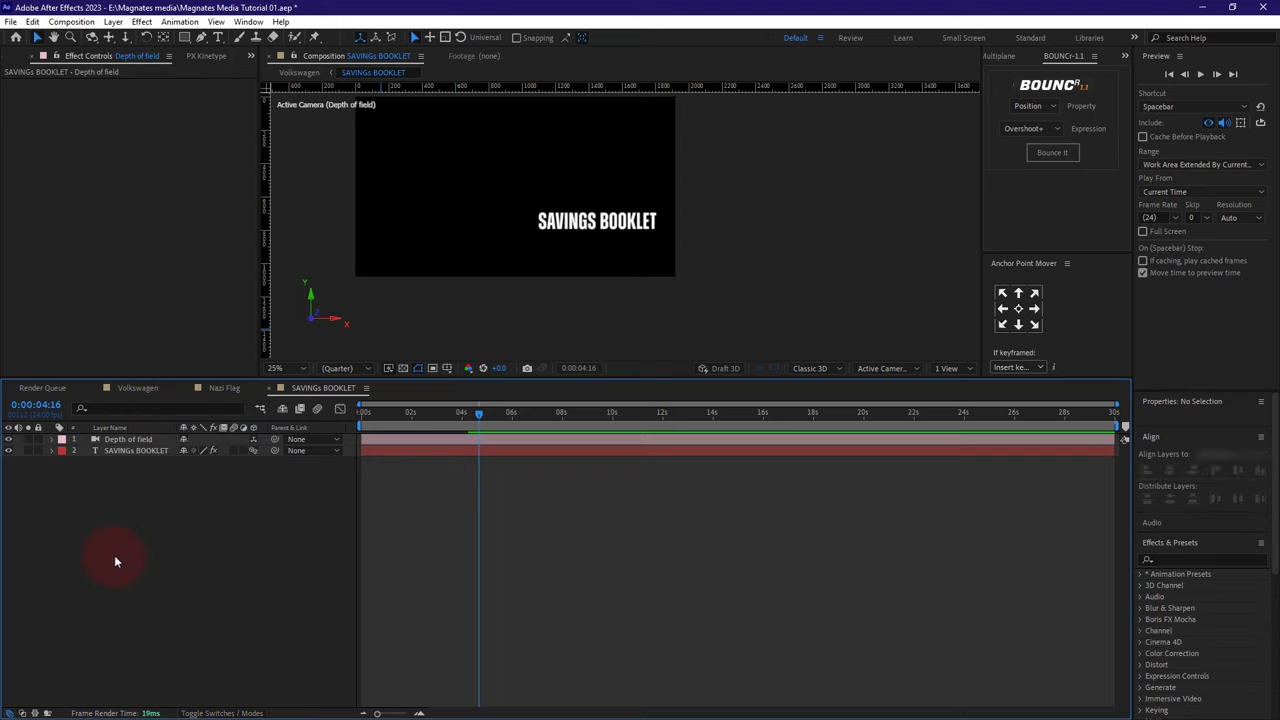
- Show the composition in 2 Views, with the top view beside the default view, and select the text layer
left_click(953, 373)
left_click(948, 398)
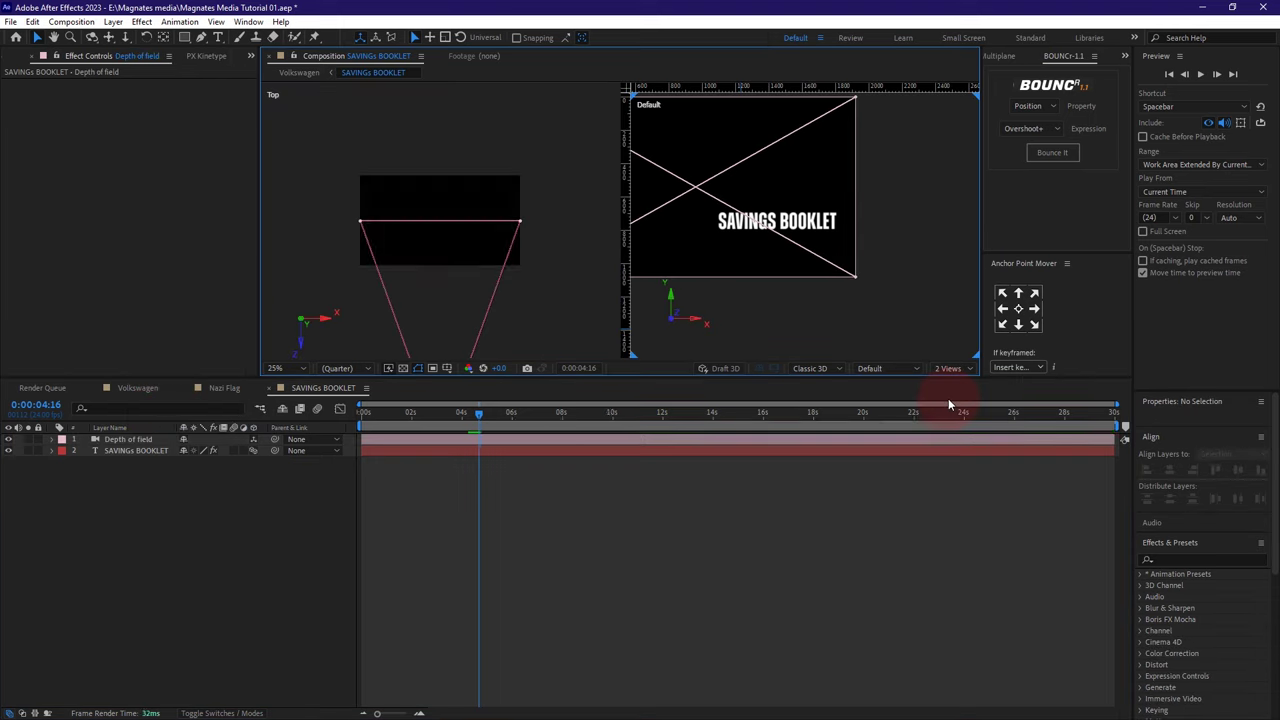
left_click(65, 454)
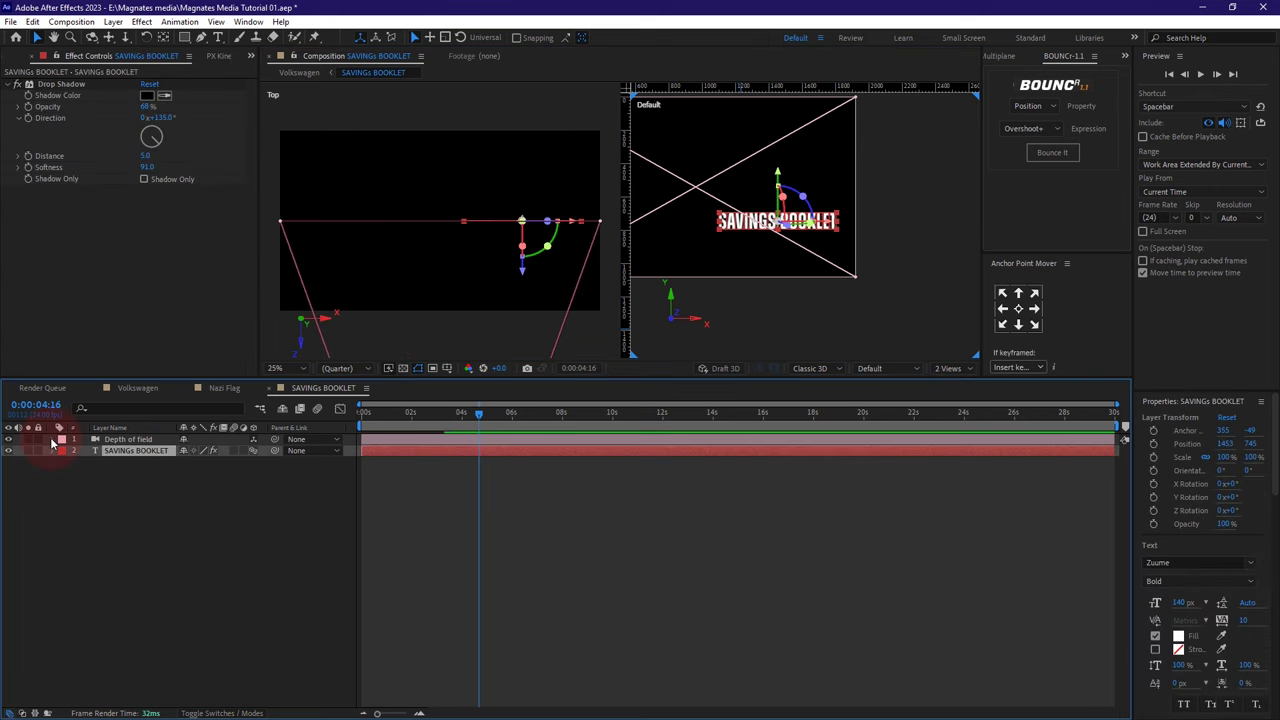
- Set the Depth of field camera's Iris Shape to Hexagon, Blur Level to 300% and Aperture to 200 pixels
left_click(53, 440)
left_click(63, 464)
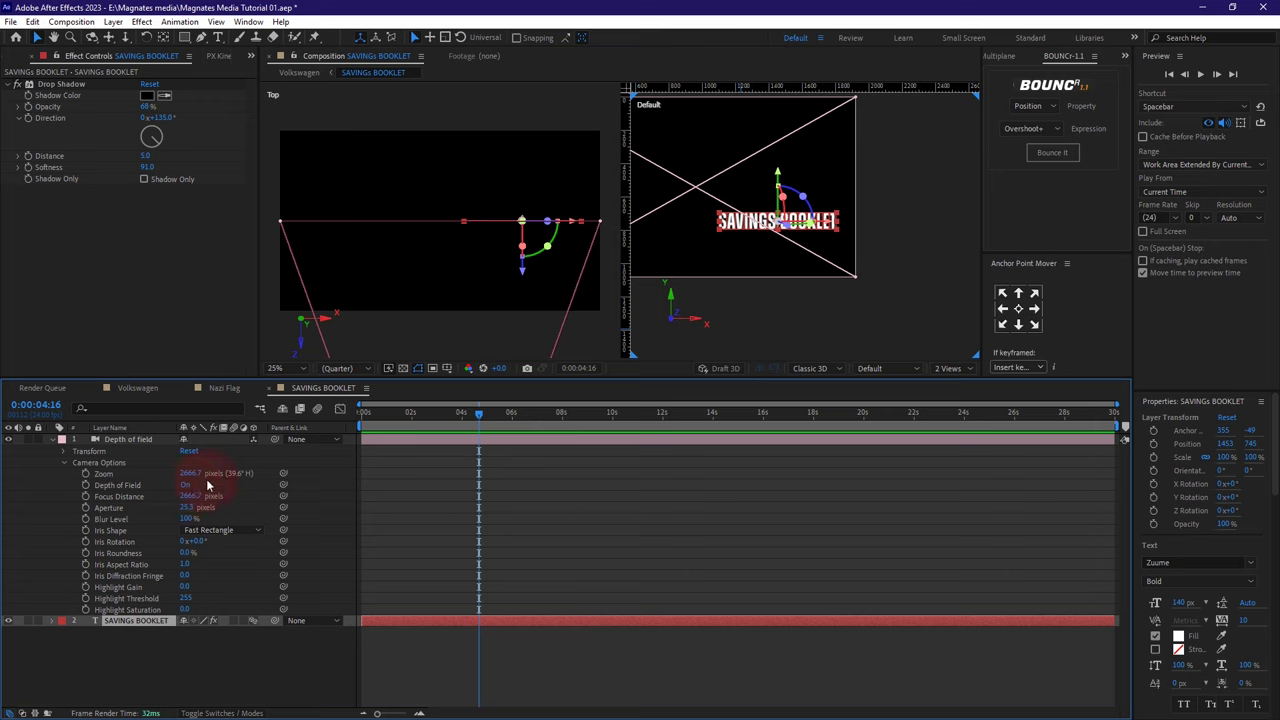
scroll(740, 244, "up", 2)
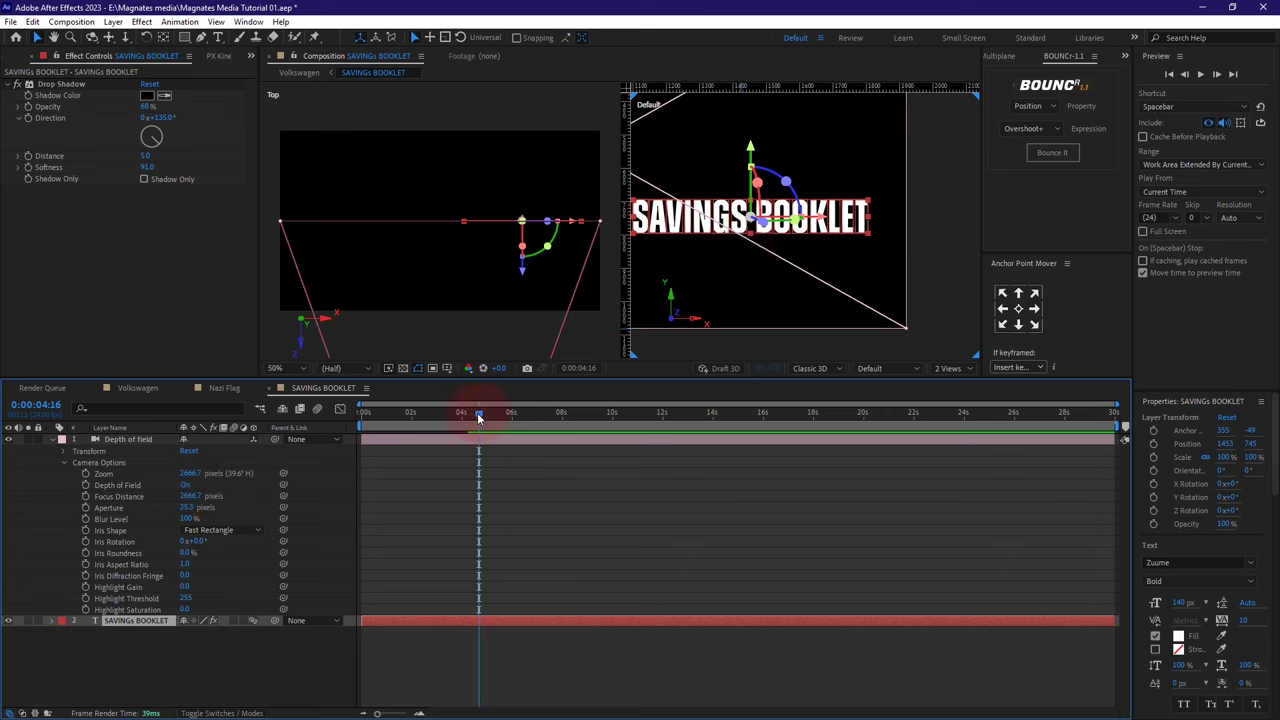
left_click_drag(478, 418, 439, 422)
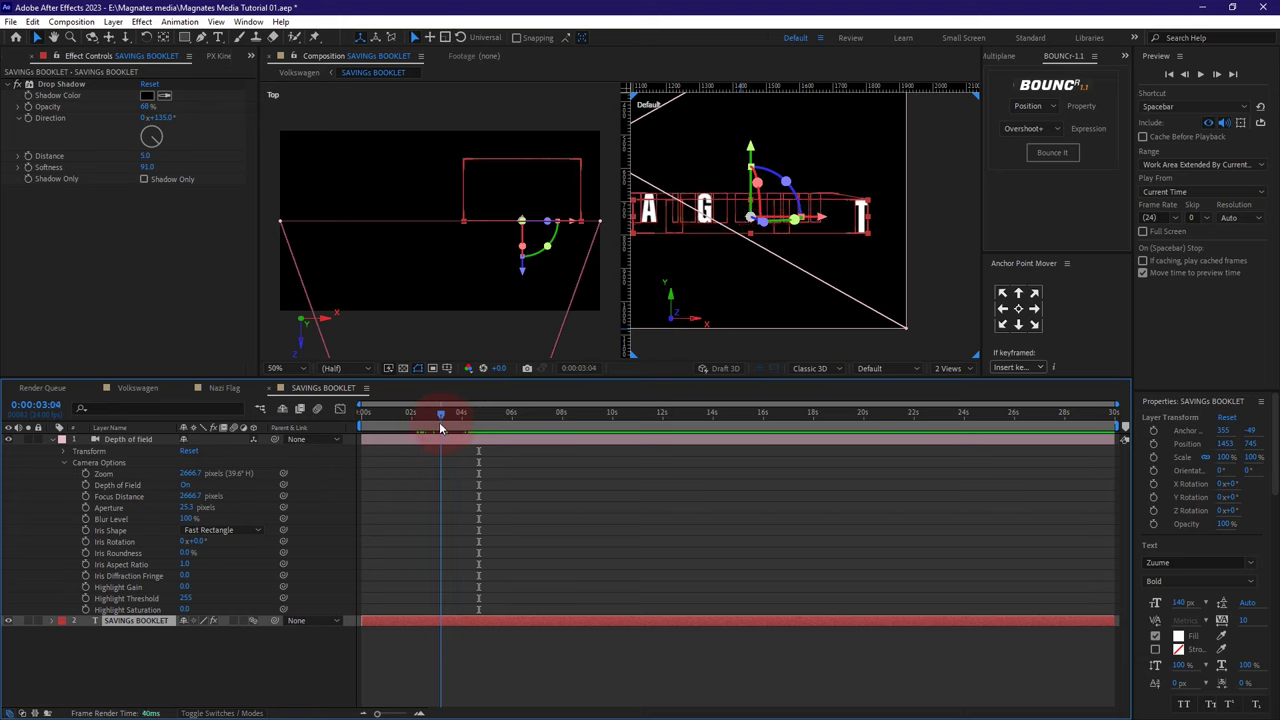
left_click(212, 529)
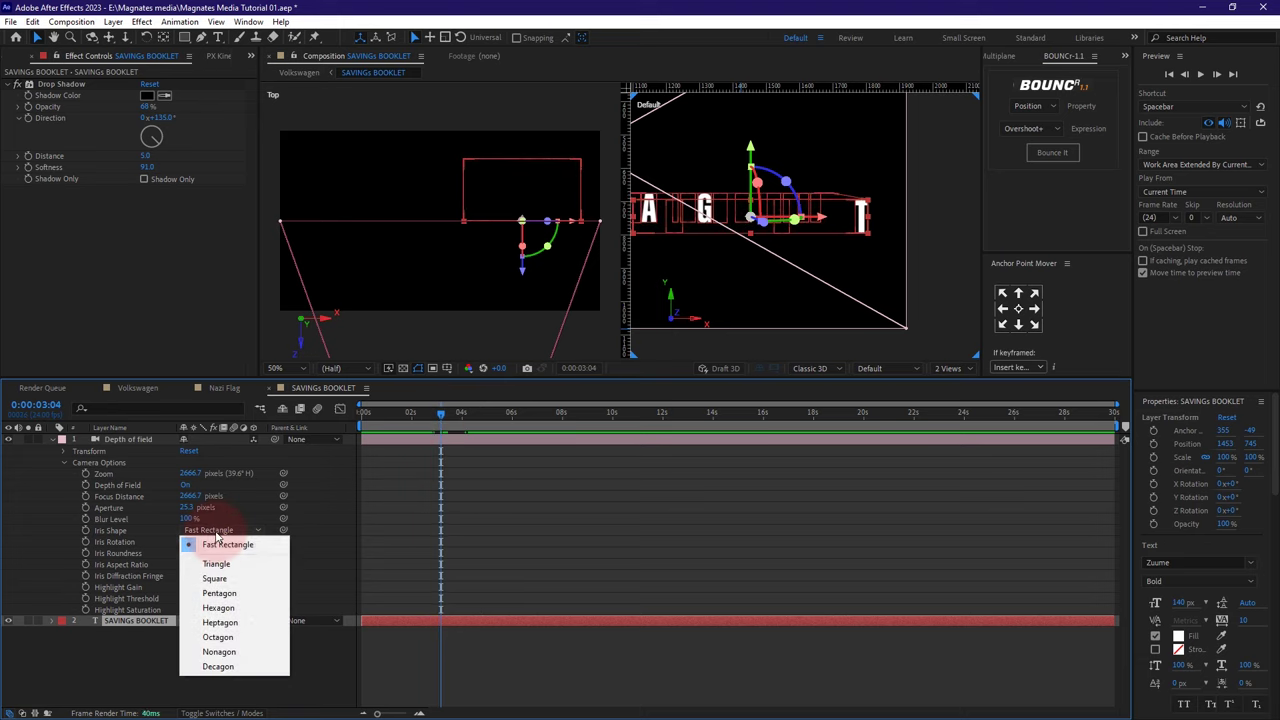
left_click(220, 608)
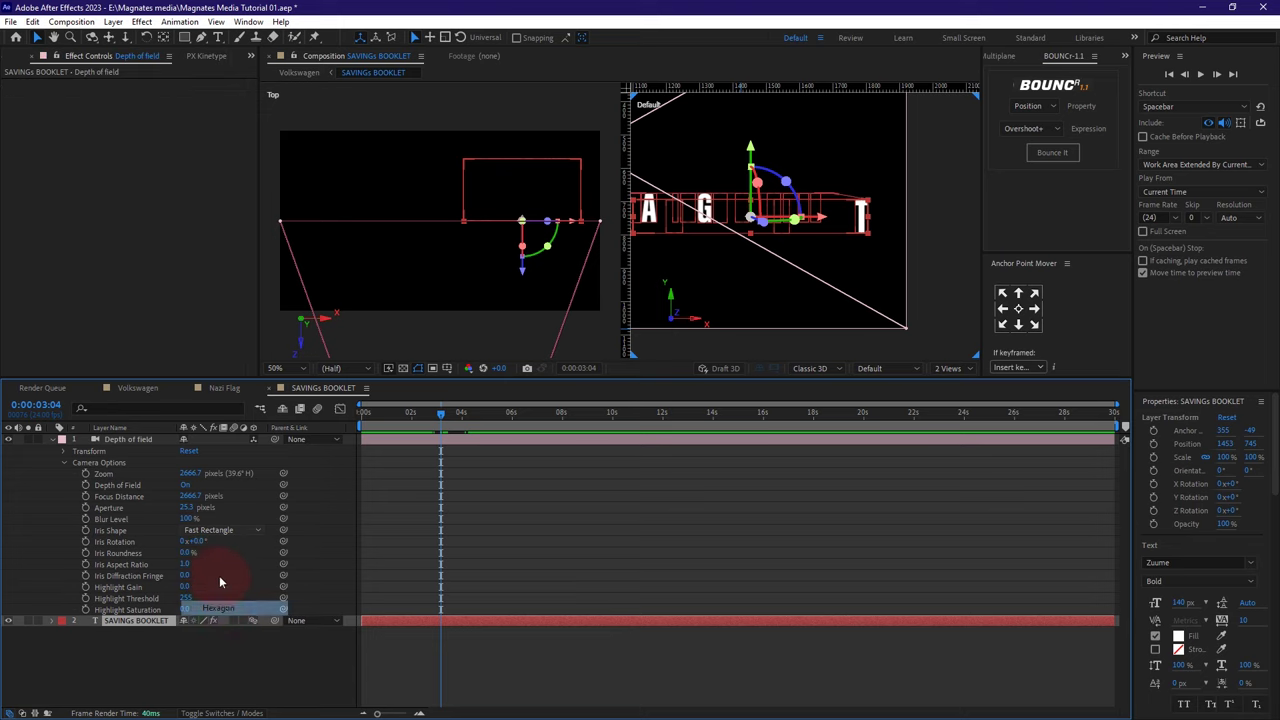
left_click_drag(188, 519, 261, 523)
left_click(189, 519)
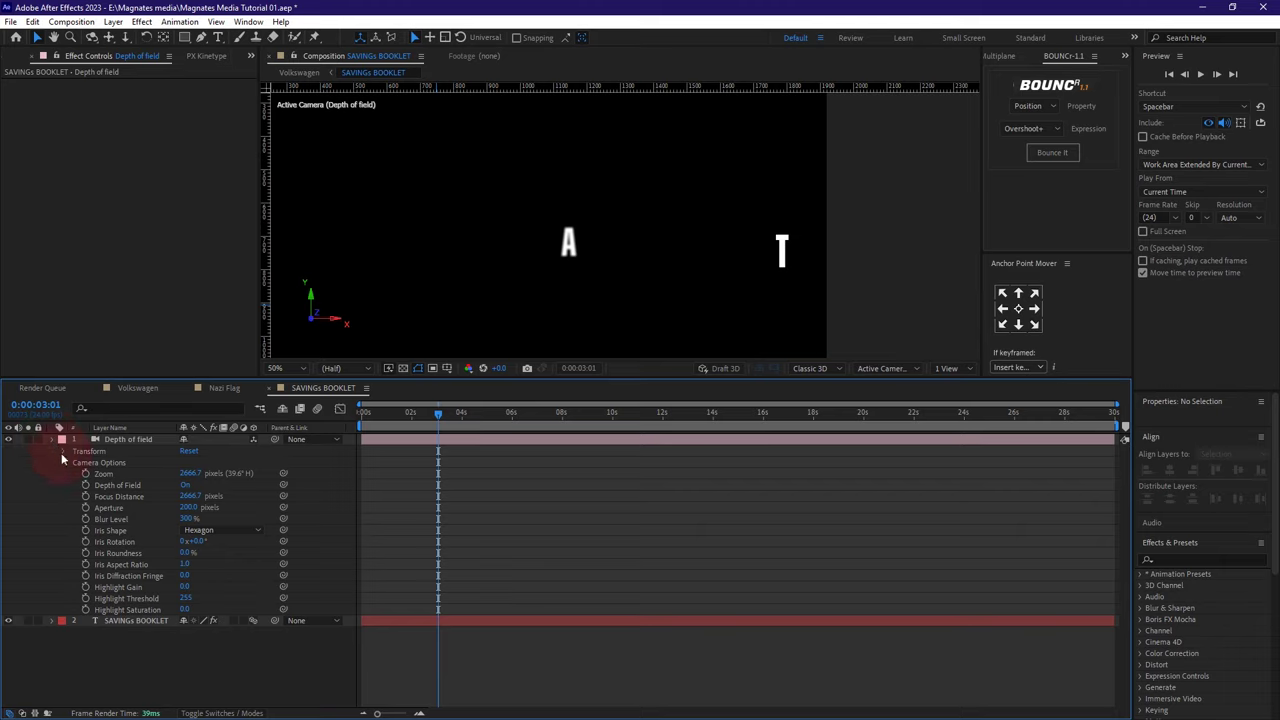
left_click(51, 439)
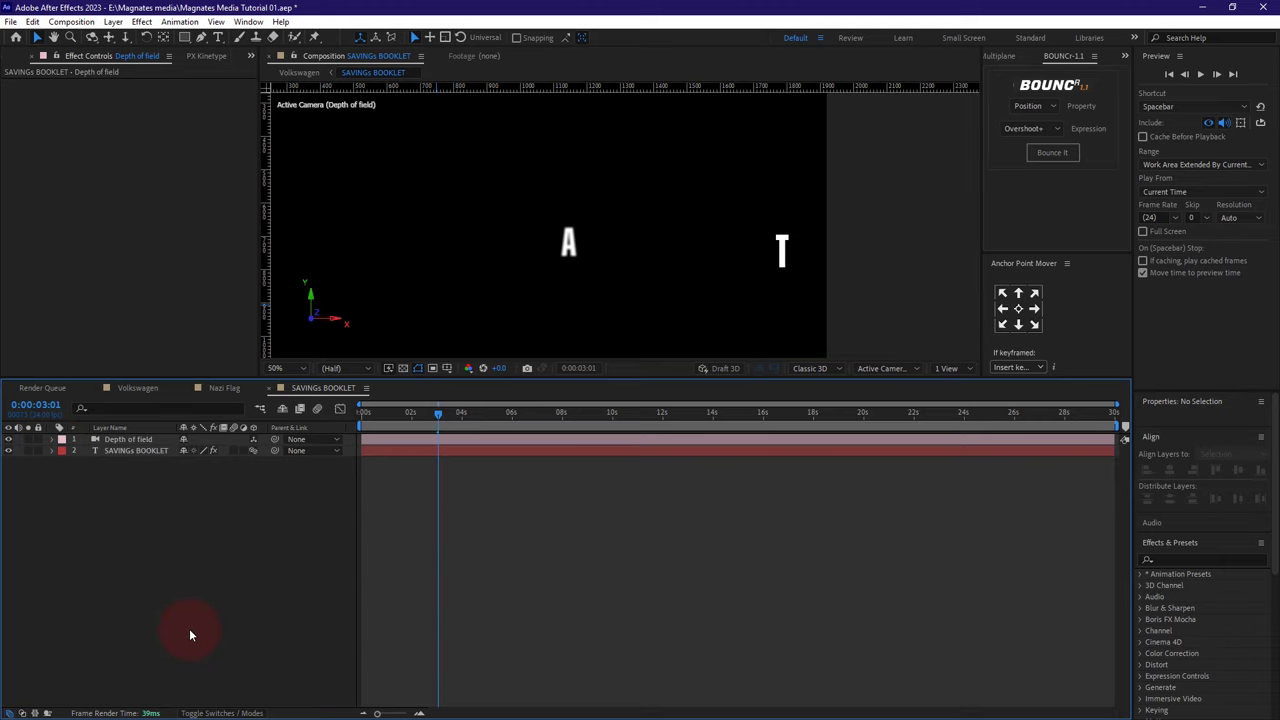
- Preview the blurred text animation in the SAVINGs BOOKLET composition and check it in the Volkswagen composition
left_click_drag(440, 418, 528, 433)
left_click(368, 411)
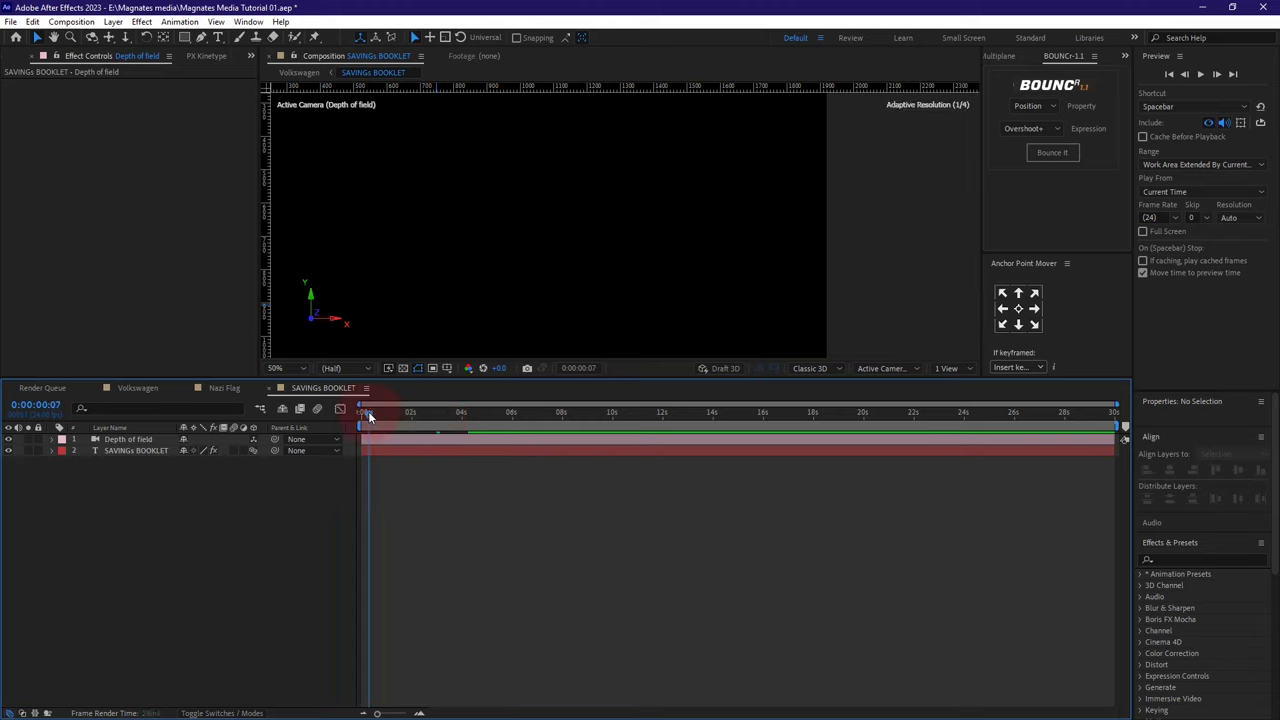
key("space")
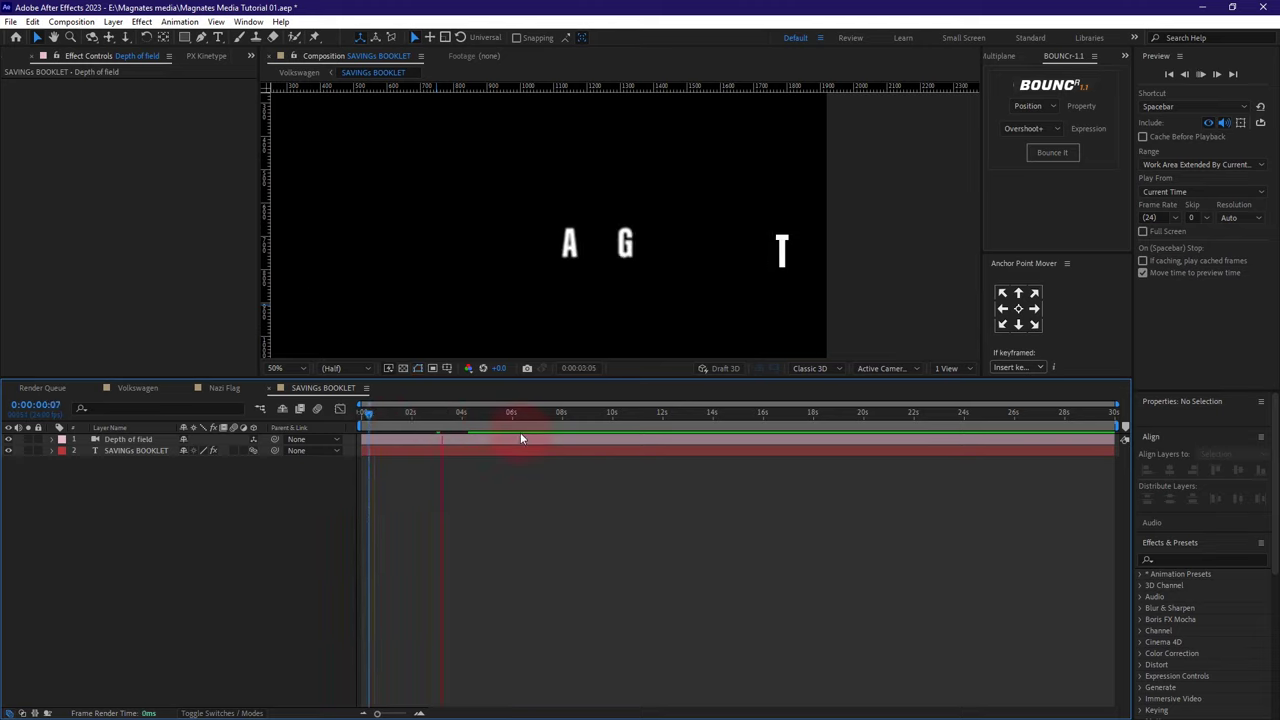
key("space")
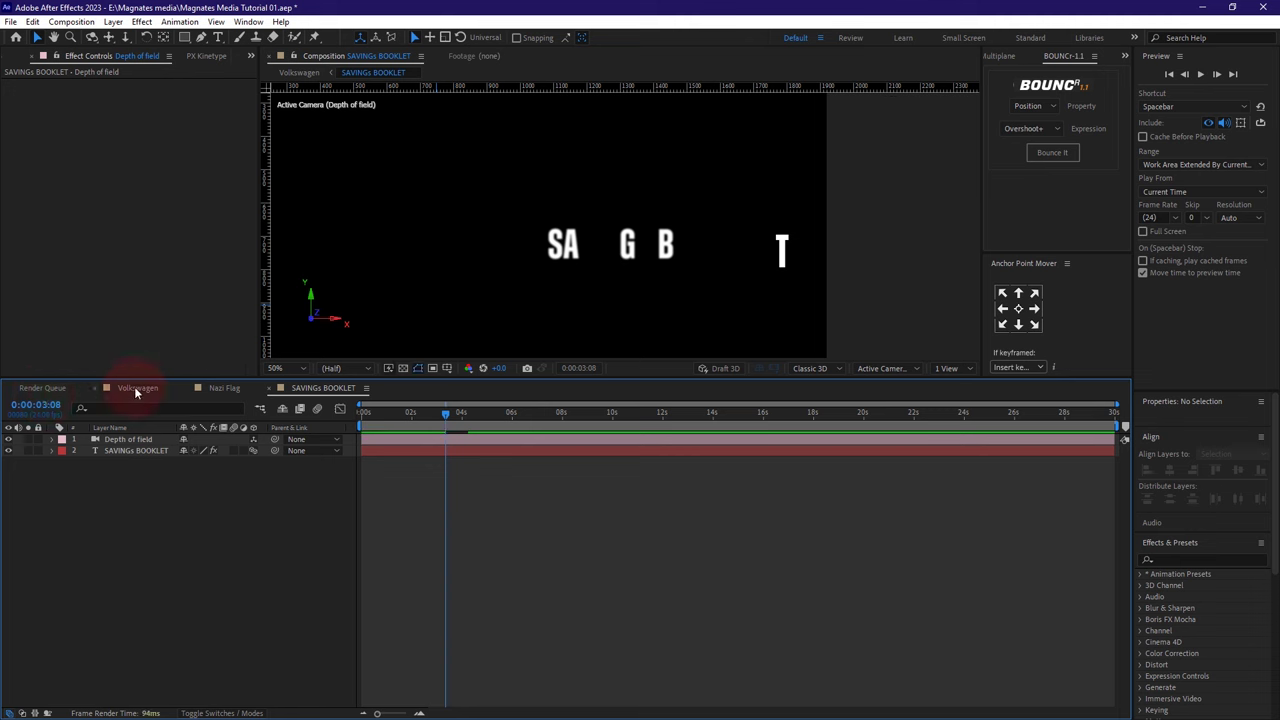
left_click(137, 388)
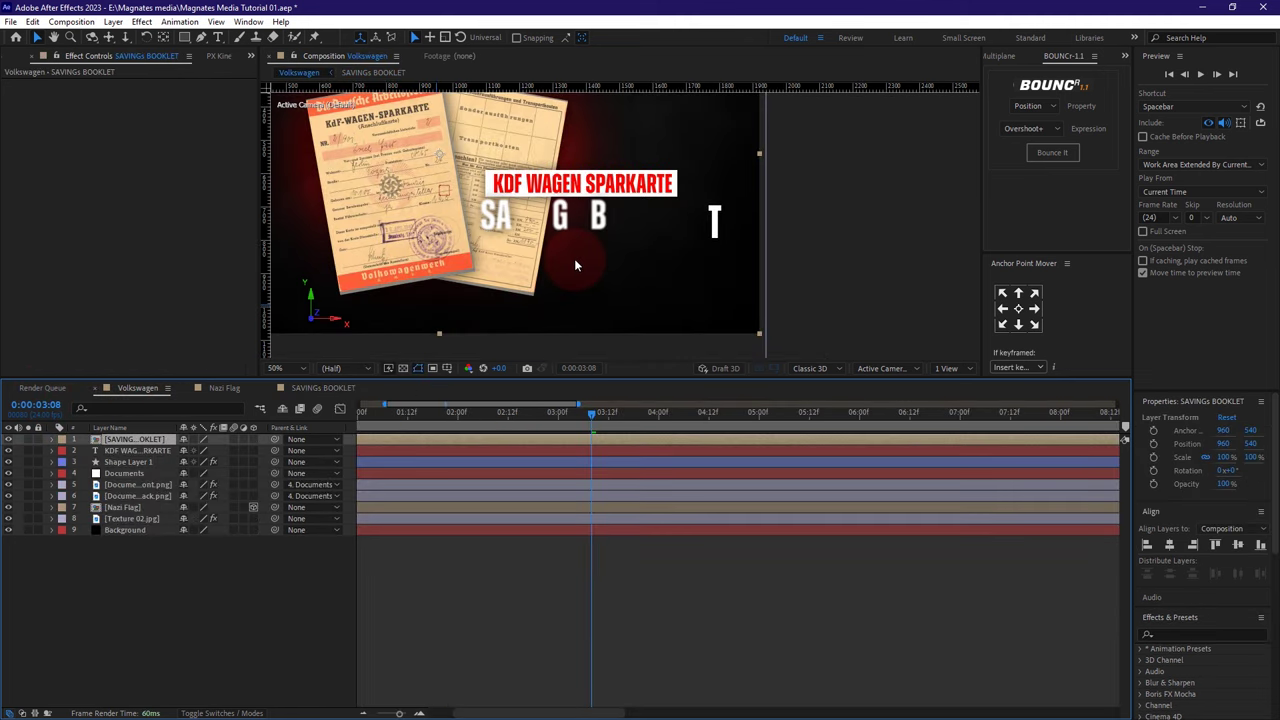
left_click_drag(586, 414, 675, 418)
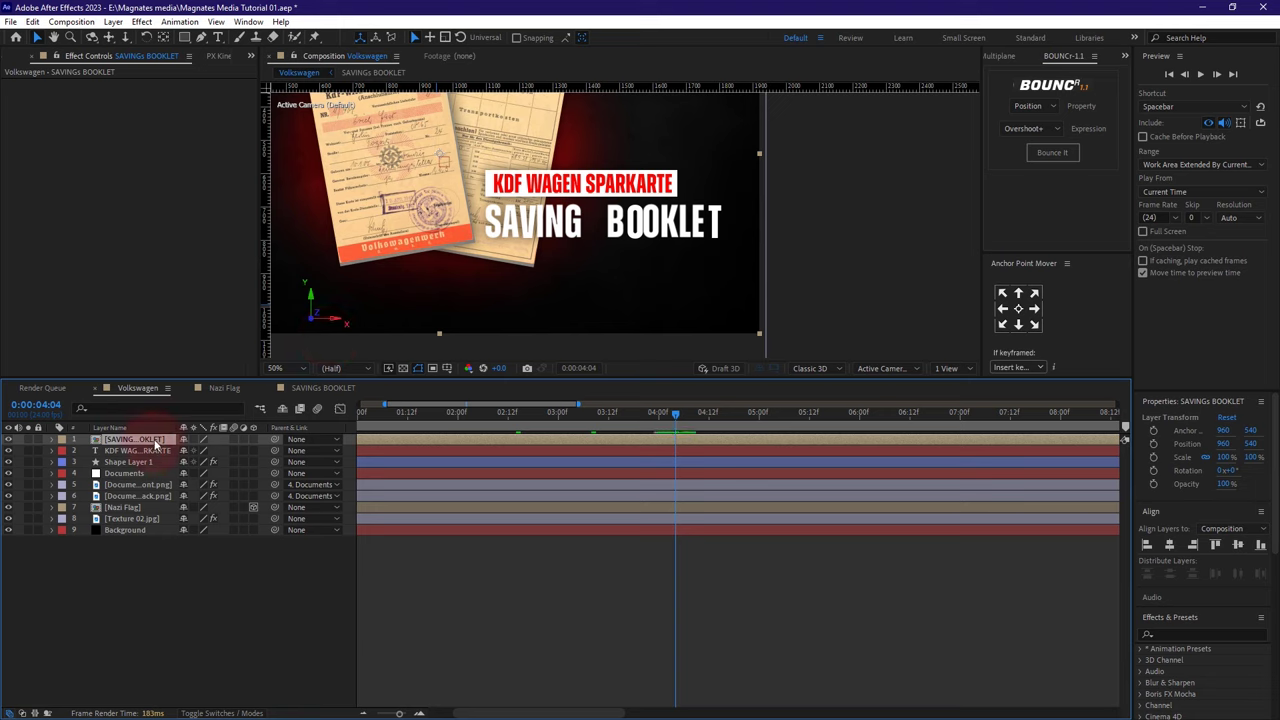
- Turn on 3D for the SAVINGs BOOKLET, KDF text and Shape Layer 1 layers, and rename Shape Layer 1 as KDF Rec
left_click(254, 439)
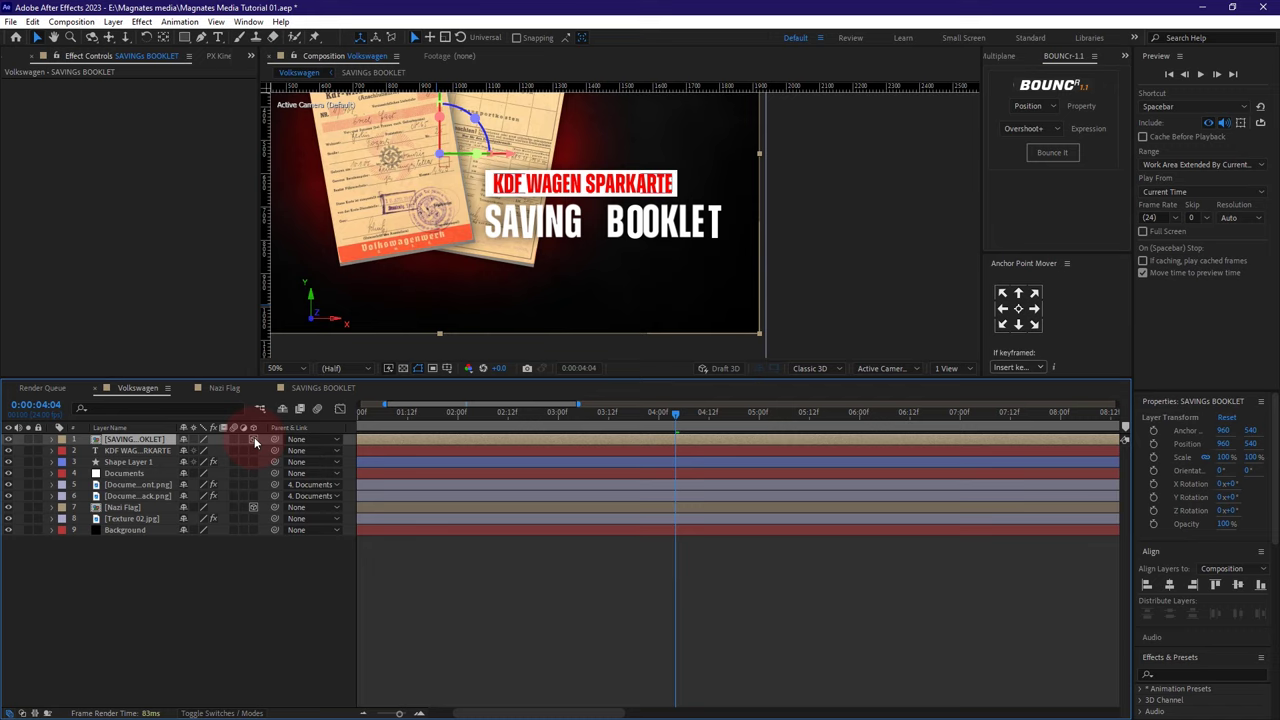
left_click(254, 461)
right_click(131, 466)
left_click(165, 425)
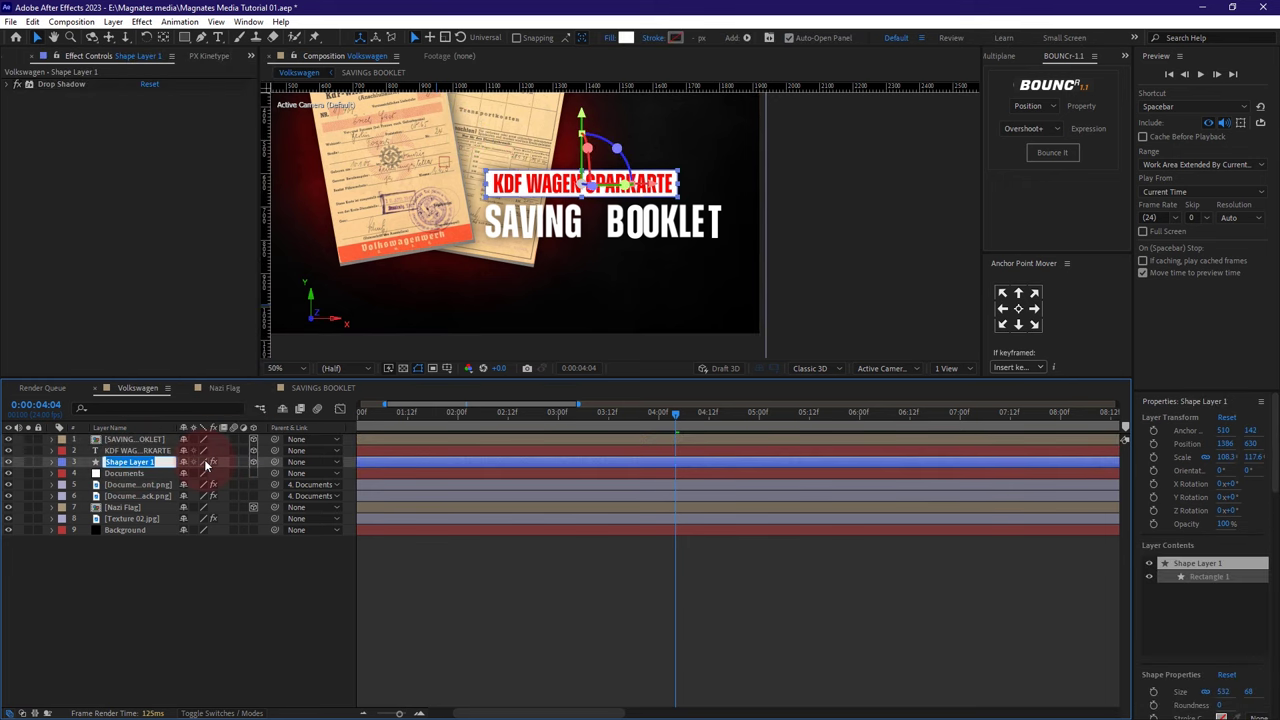
type("KDF")
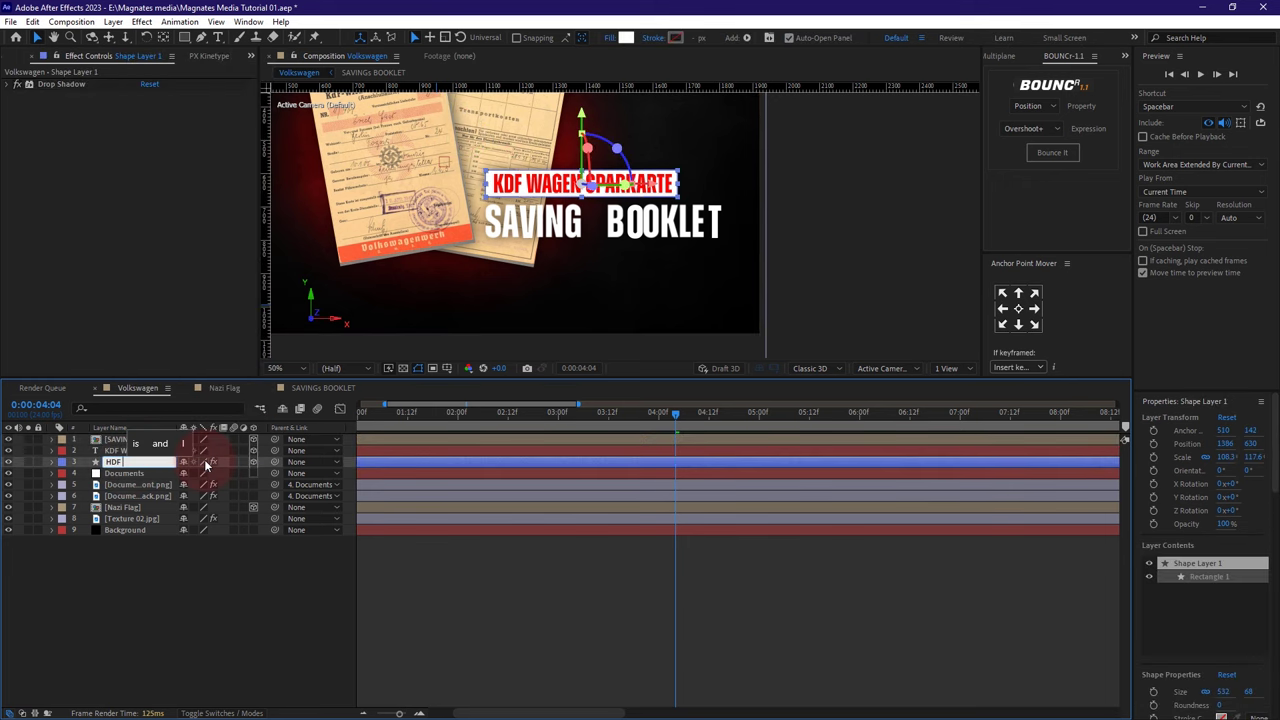
type(" sah")
key("BackSpace")
key("BackSpace")
key("BackSpace")
type("Rec")
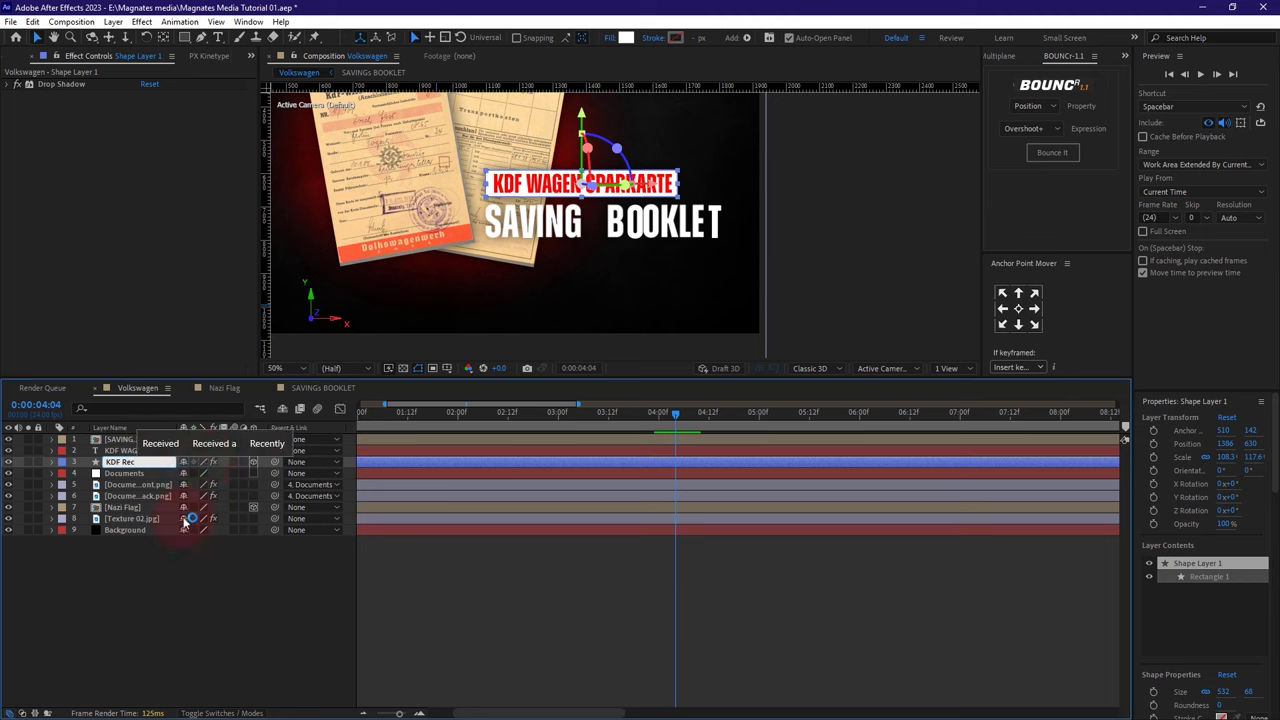
left_click(124, 672)
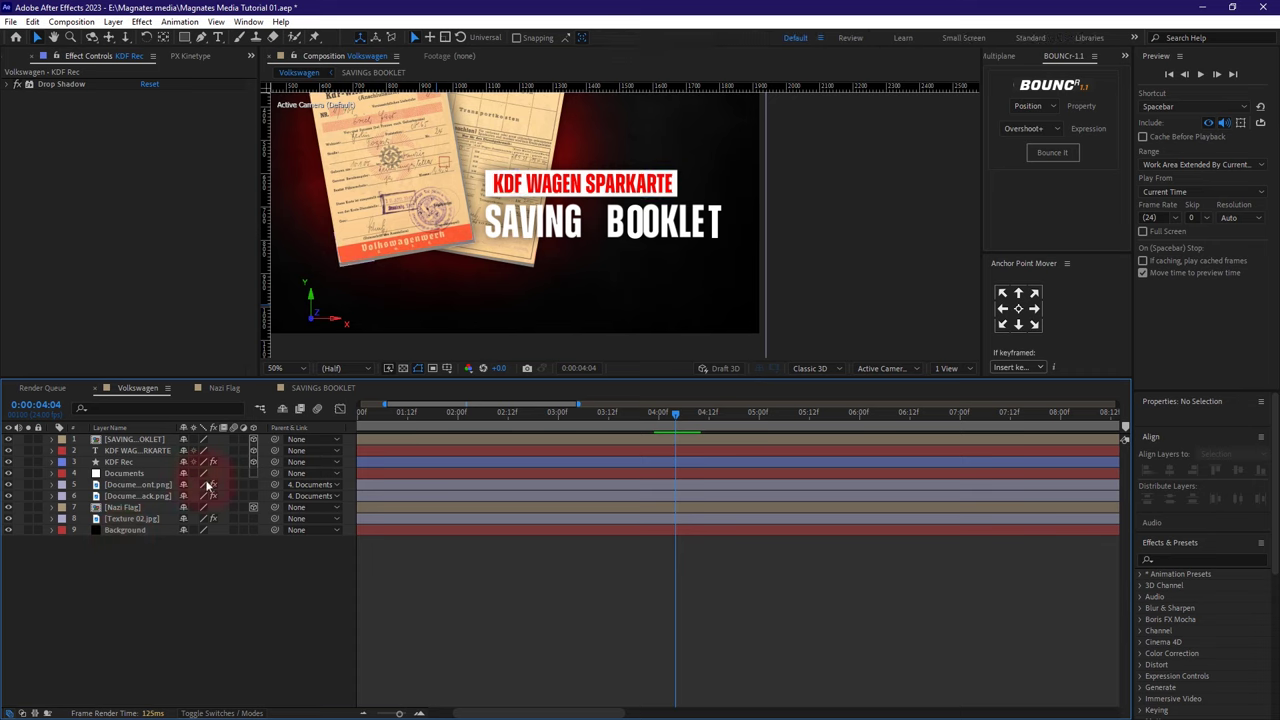
- Make both document image layers 3D and move the SAVINGs BOOKLET, KDF text and KDF Rec layers below the Documents null
left_click_drag(254, 485, 254, 496)
left_click(125, 440)
left_click(128, 463, "shift")
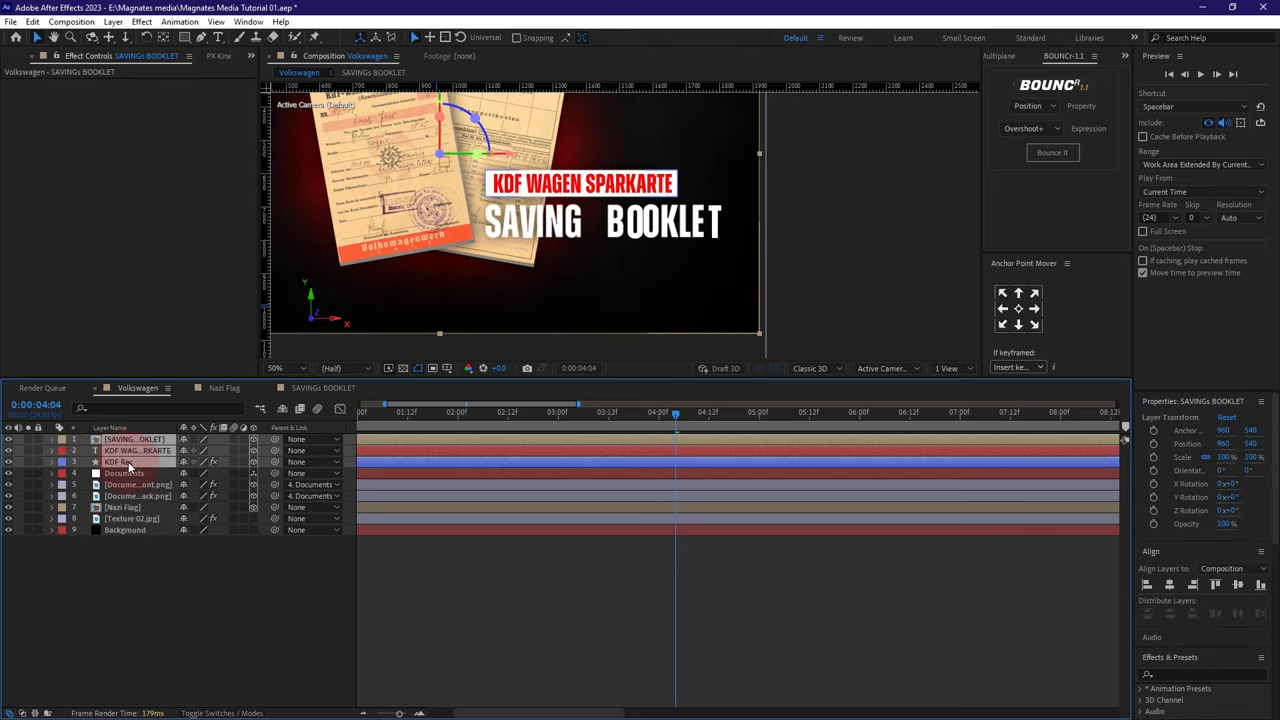
left_click_drag(129, 464, 131, 477)
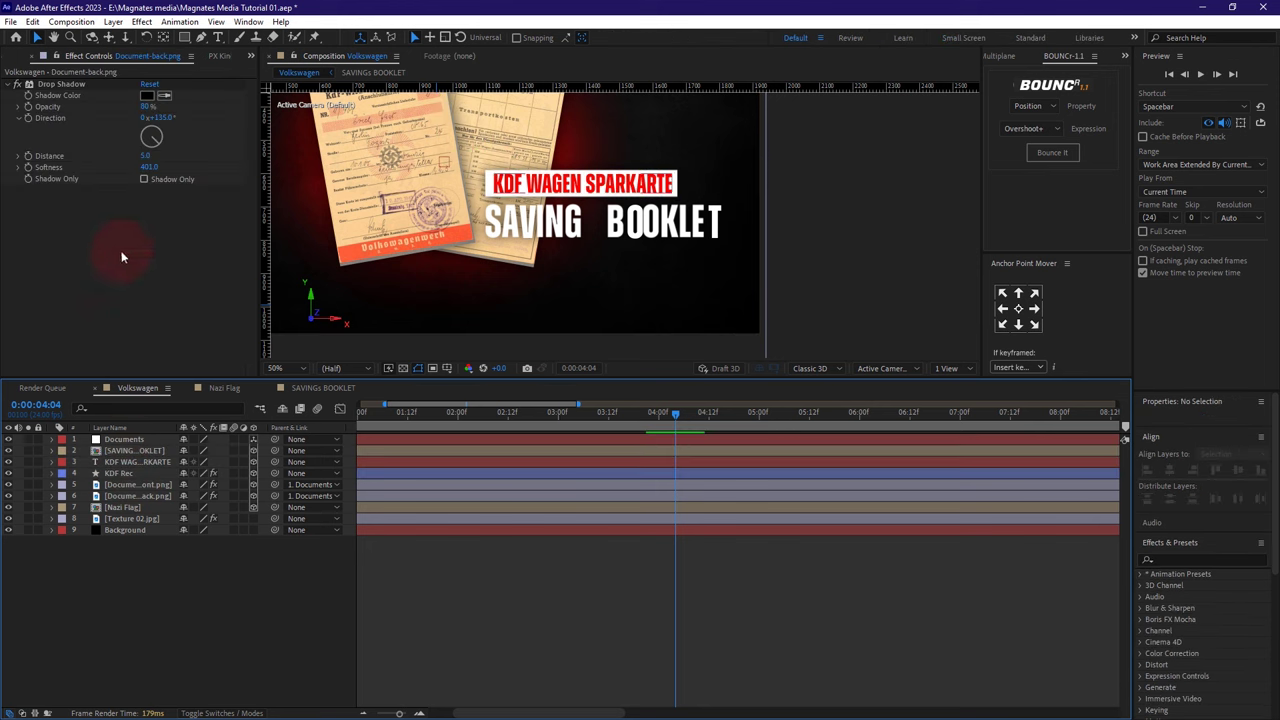
left_click(113, 21)
mouse_move(135, 37)
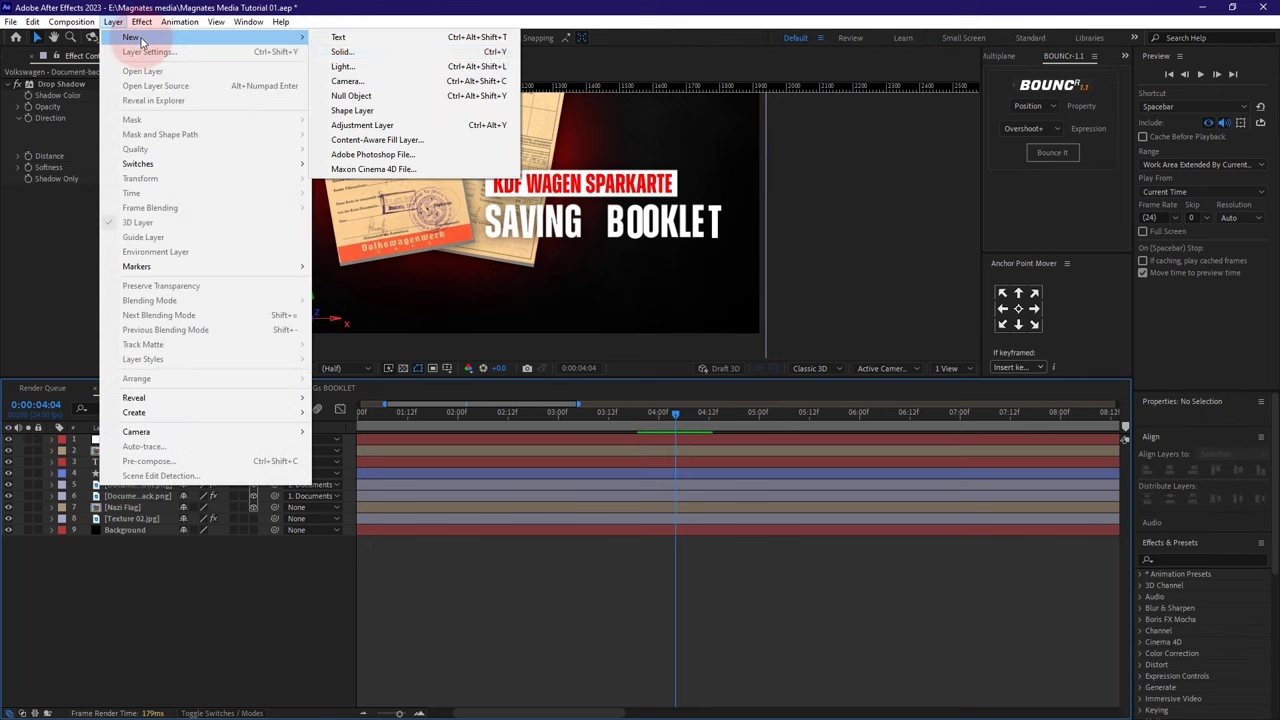
left_click(387, 124)
key("ctrl+z")
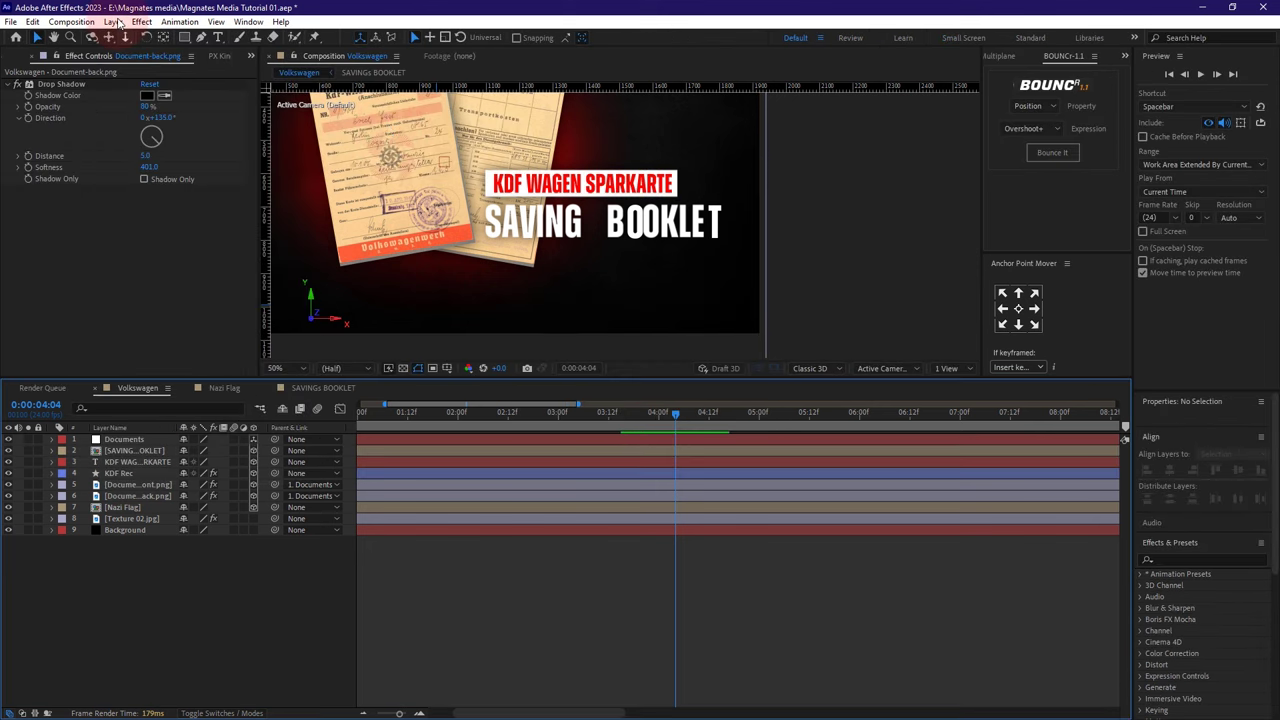
- Create a 3D null object and parent the SAVINGs BOOKLET, KDF text and KDF Rec layers to it
left_click(113, 21)
left_click(350, 95)
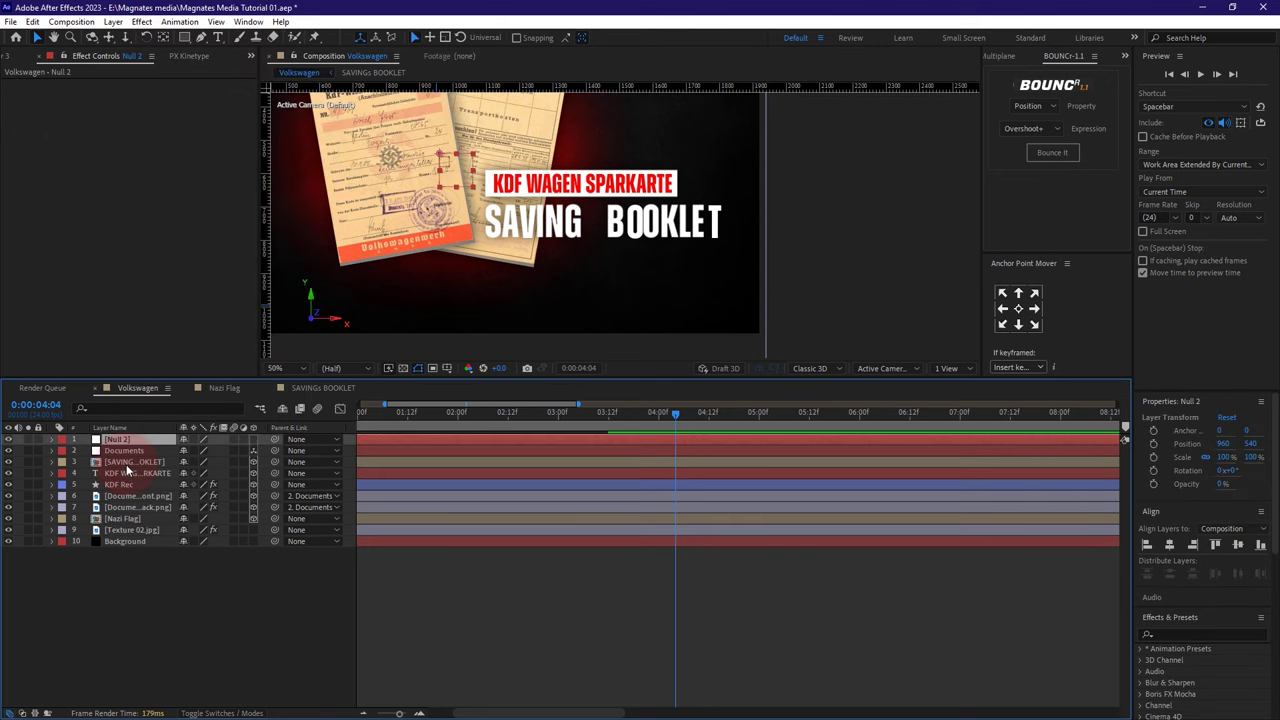
left_click(254, 438)
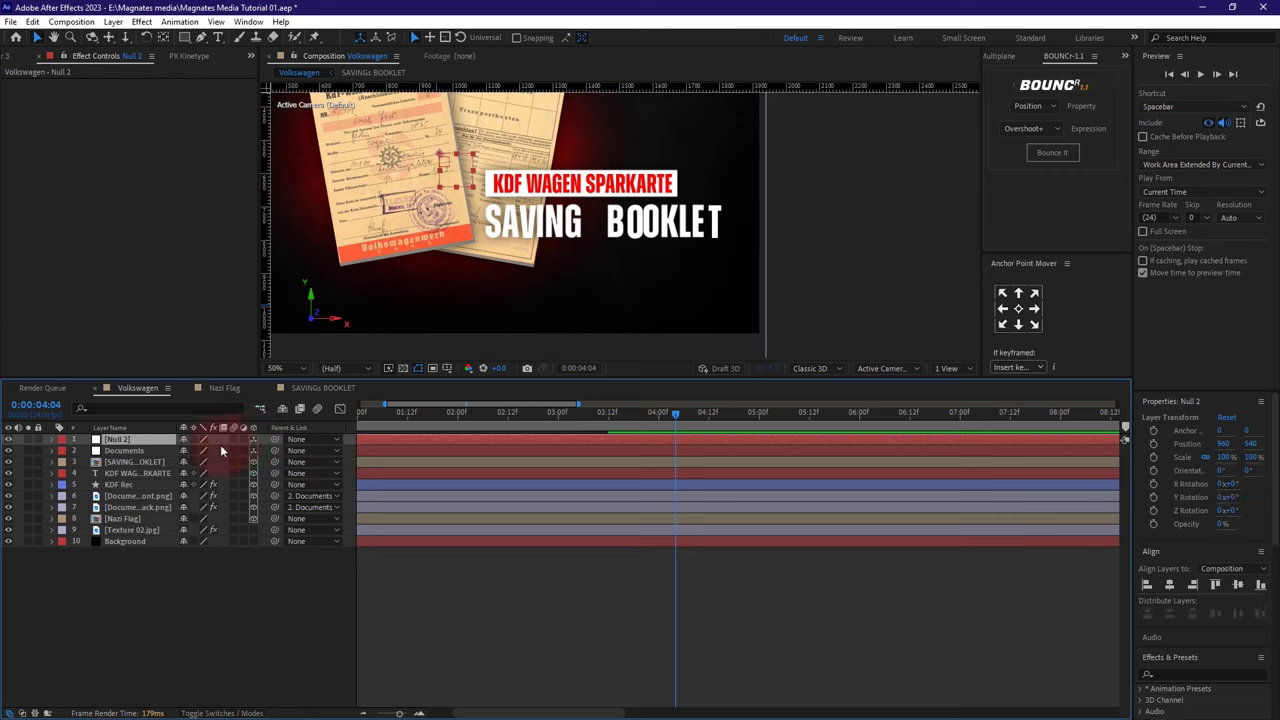
left_click(130, 465)
left_click(132, 482, "shift")
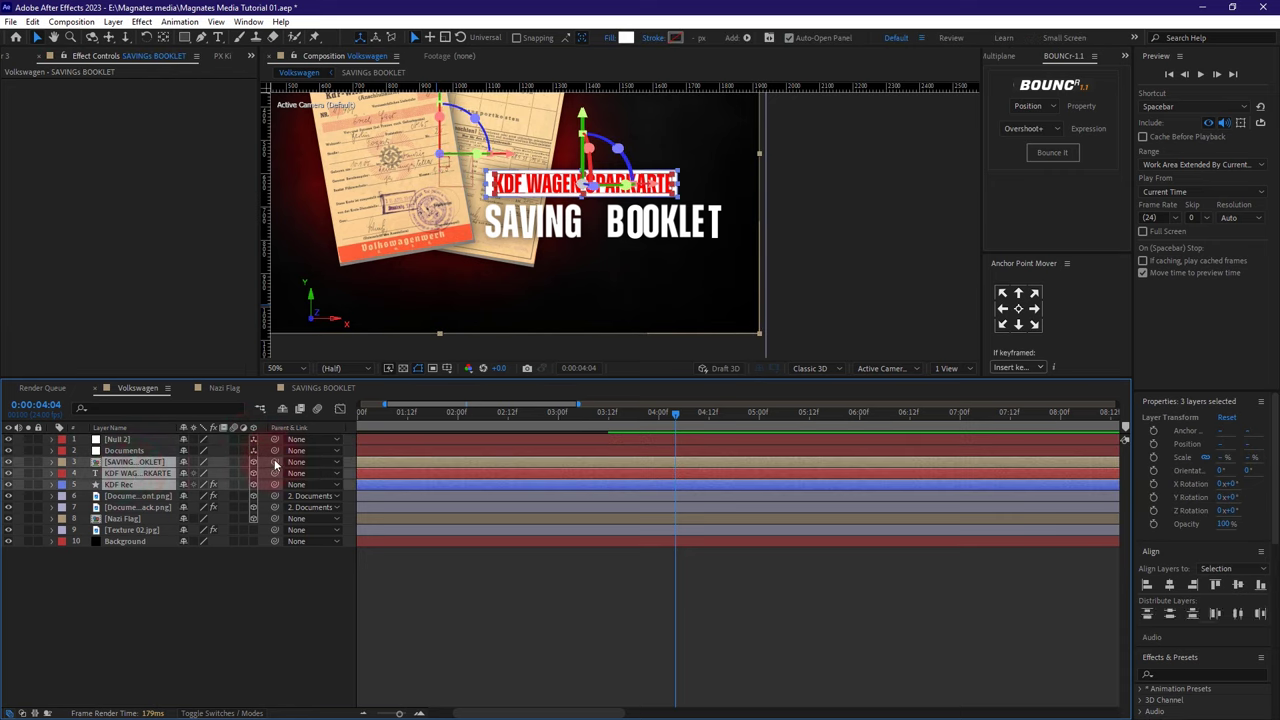
left_click_drag(276, 465, 125, 440)
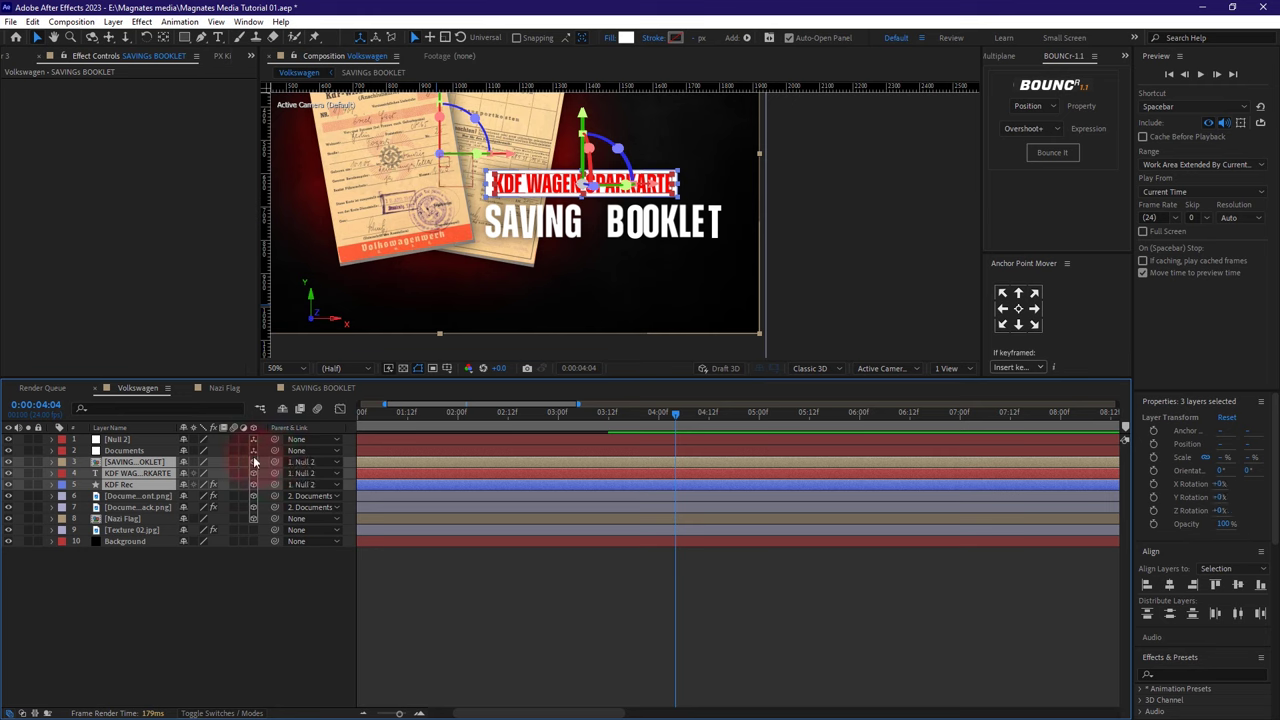
- Scale the title layers' null to 73%, shift it slightly right, and delete the null
left_click(128, 439)
key("s")
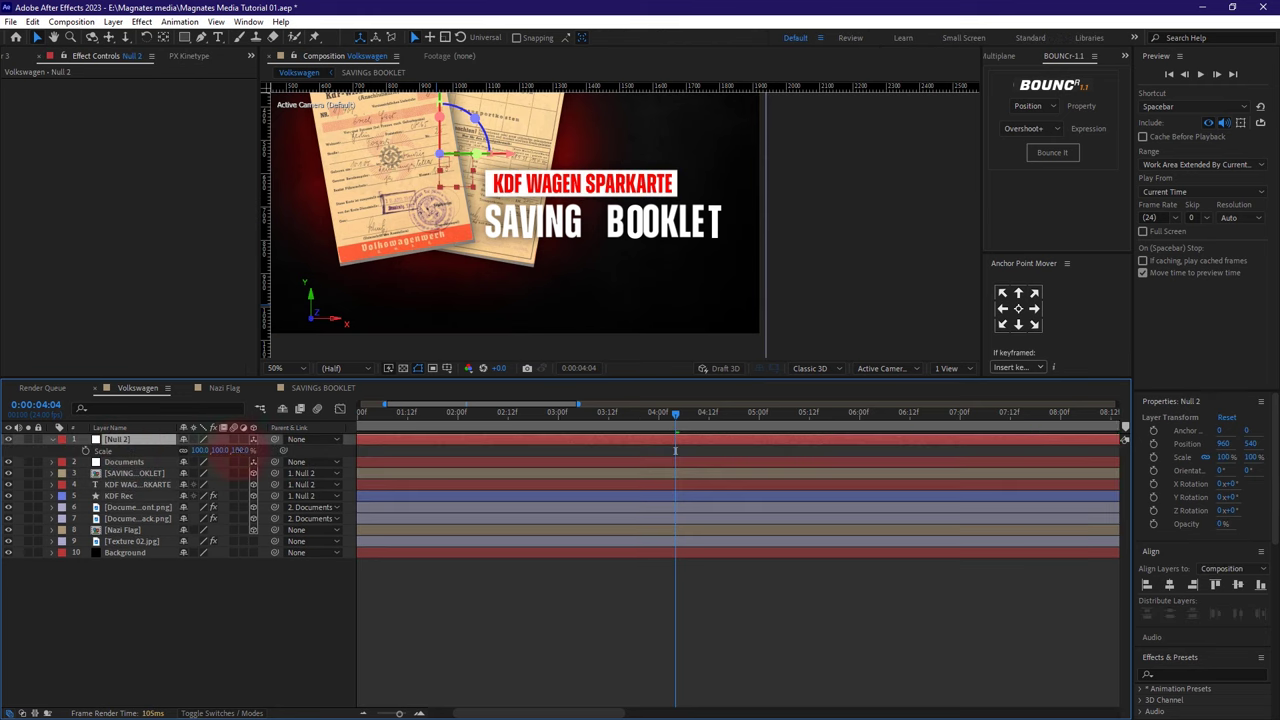
left_click_drag(215, 452, 205, 452)
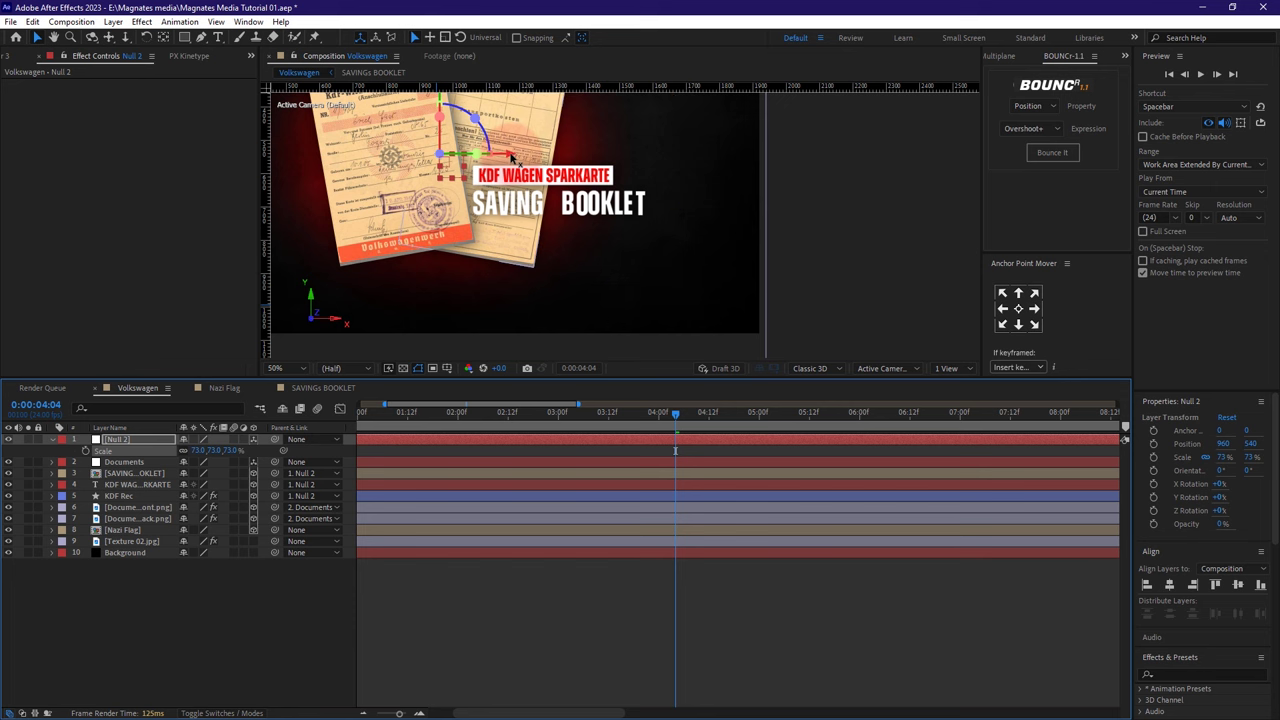
left_click_drag(510, 155, 525, 155)
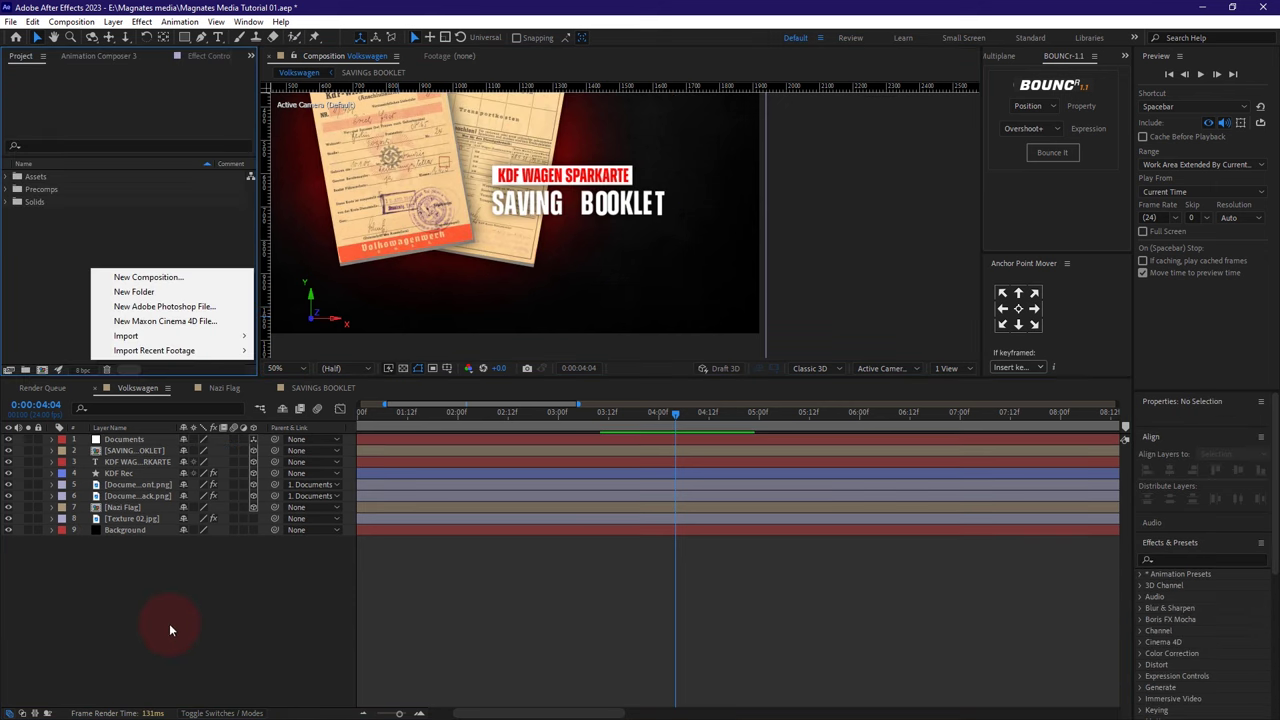
left_click(169, 629)
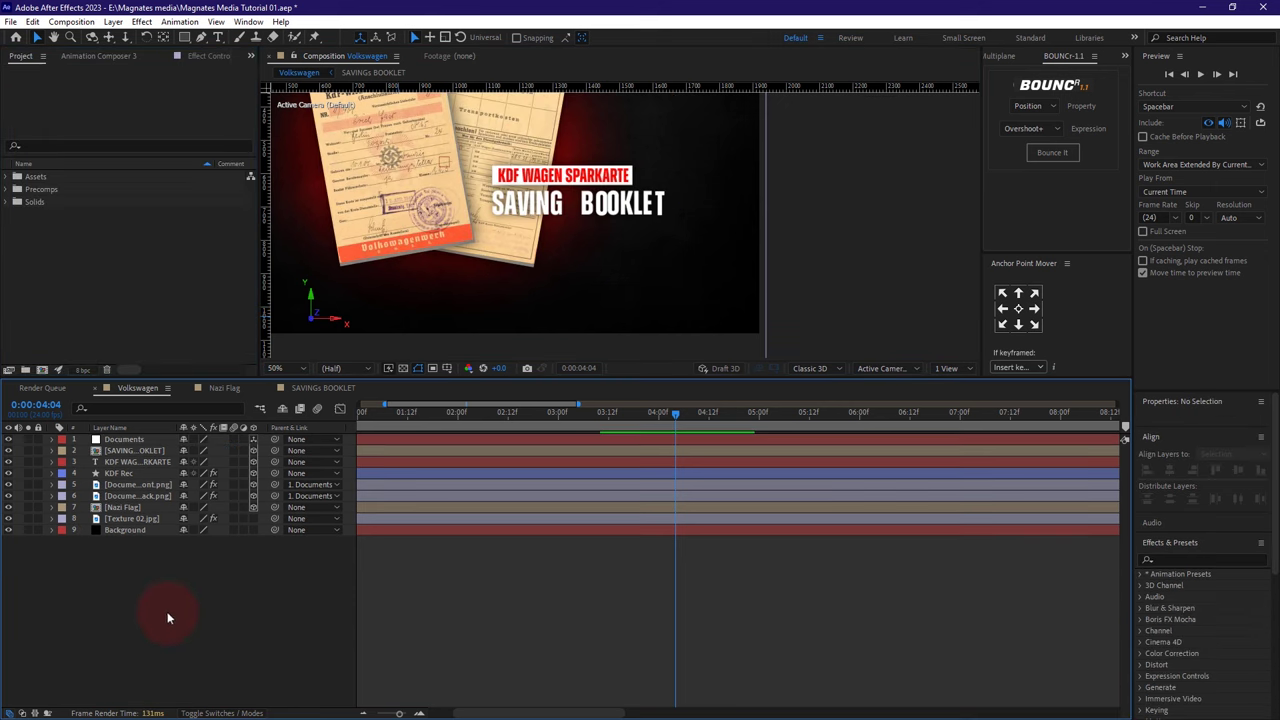
- Parent the SAVINGs BOOKLET, KDF text and KDF Rec layers to the Documents null
left_click(129, 451)
left_click(118, 451)
left_click(124, 473, "shift")
left_click(122, 462, "shift")
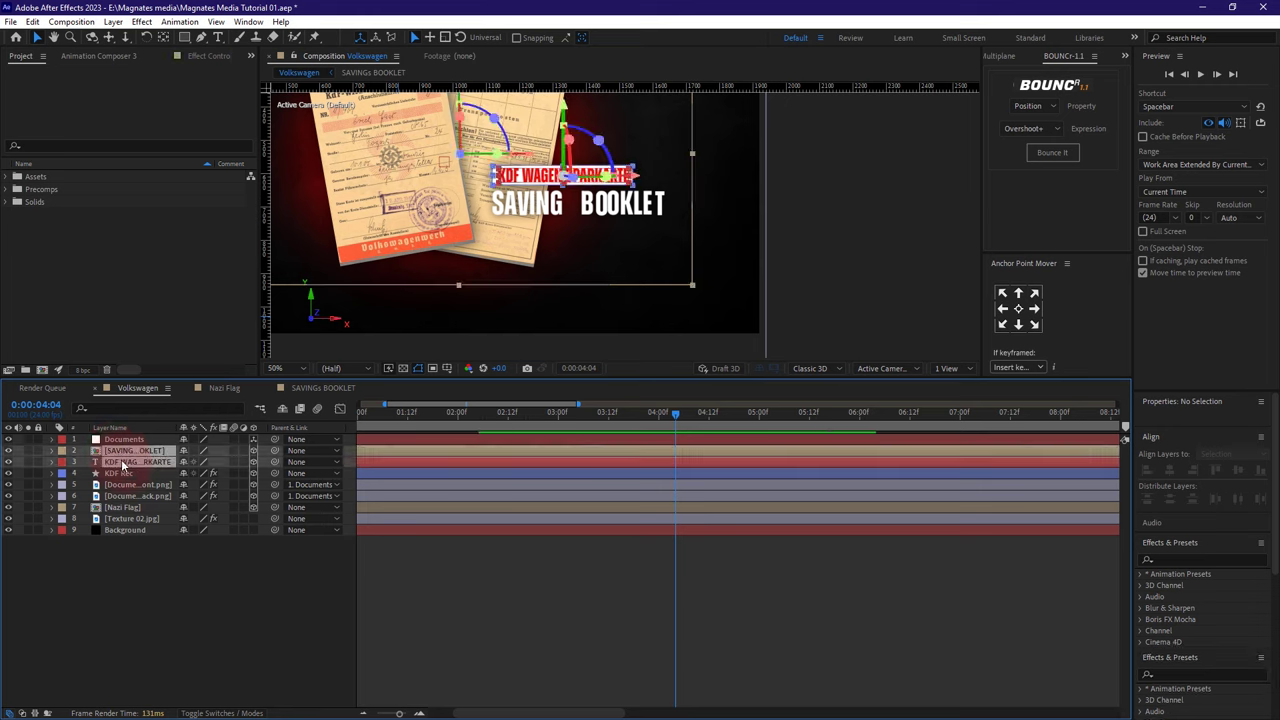
left_click(121, 473, "shift")
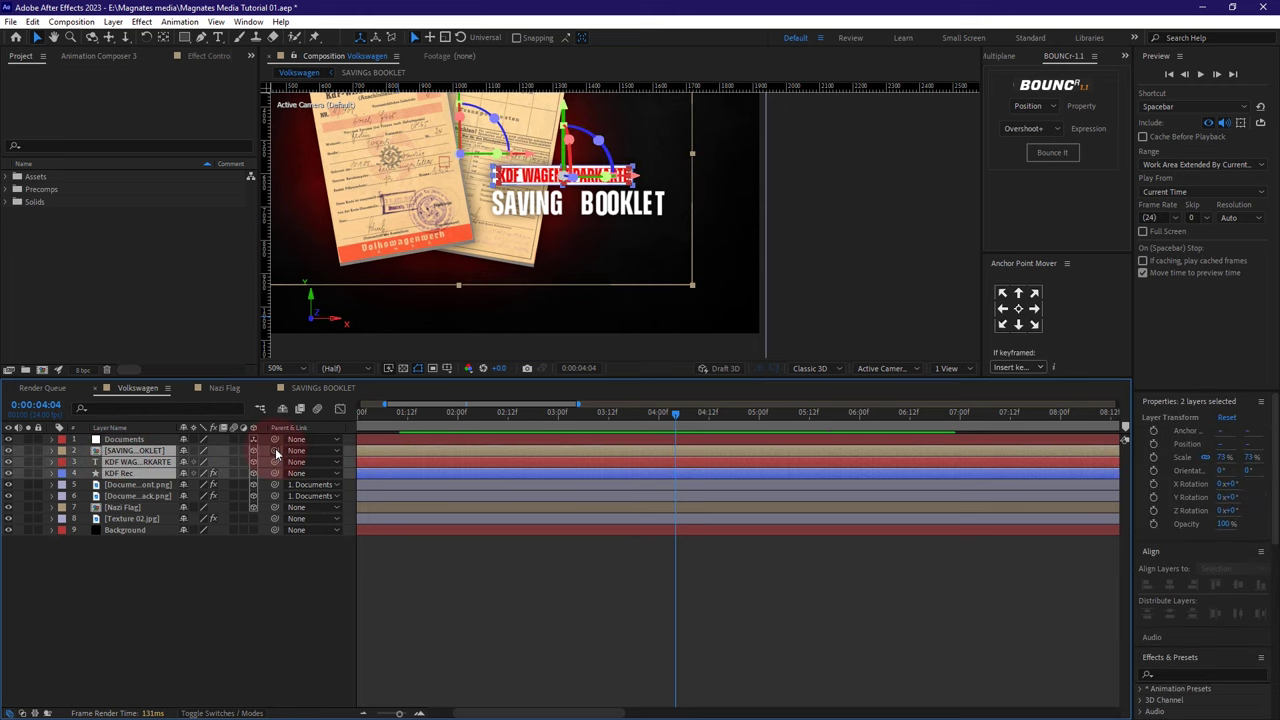
left_click_drag(277, 453, 120, 440)
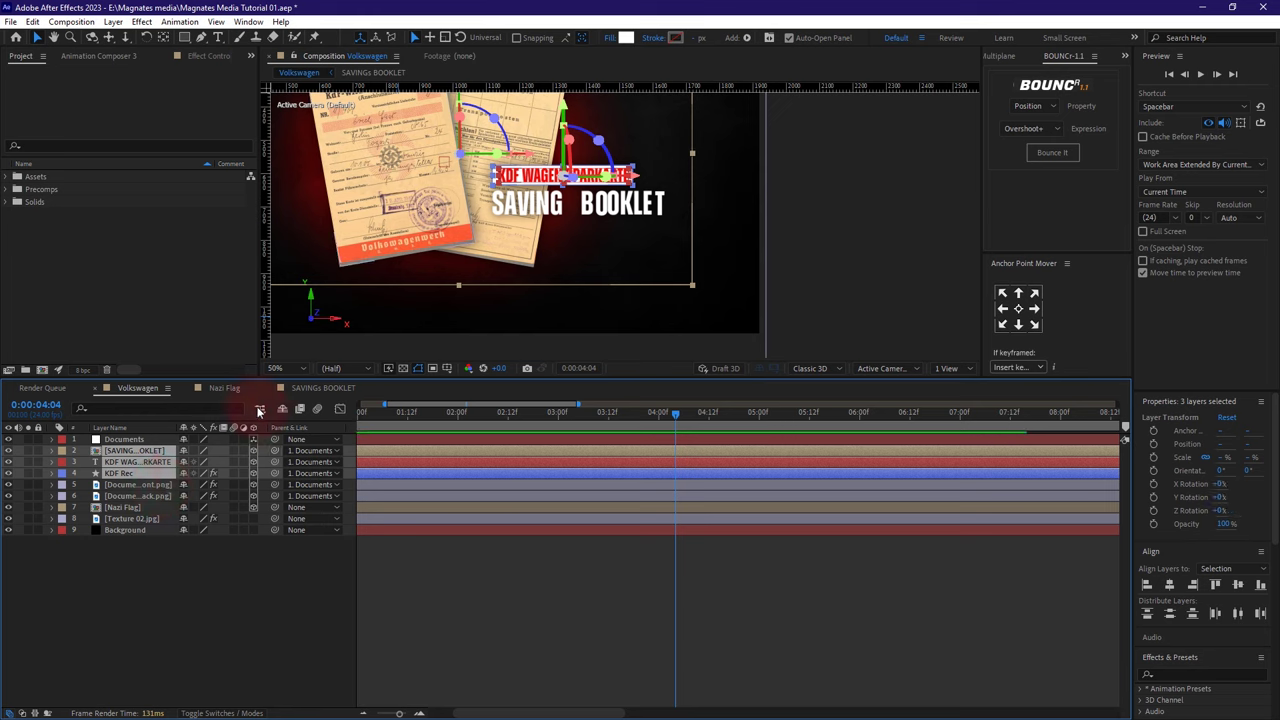
- Preview the Volkswagen composition to check the title moving together with the documents
key("comma")
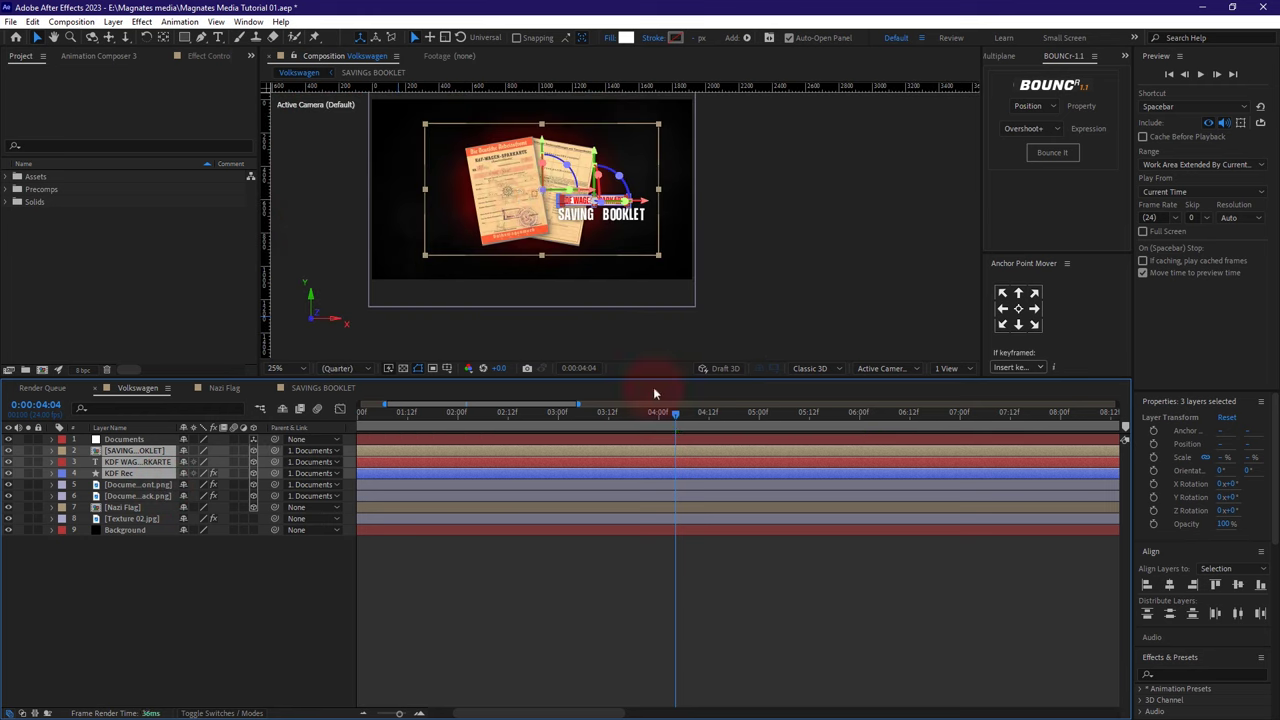
left_click_drag(614, 410, 414, 427)
key("space")
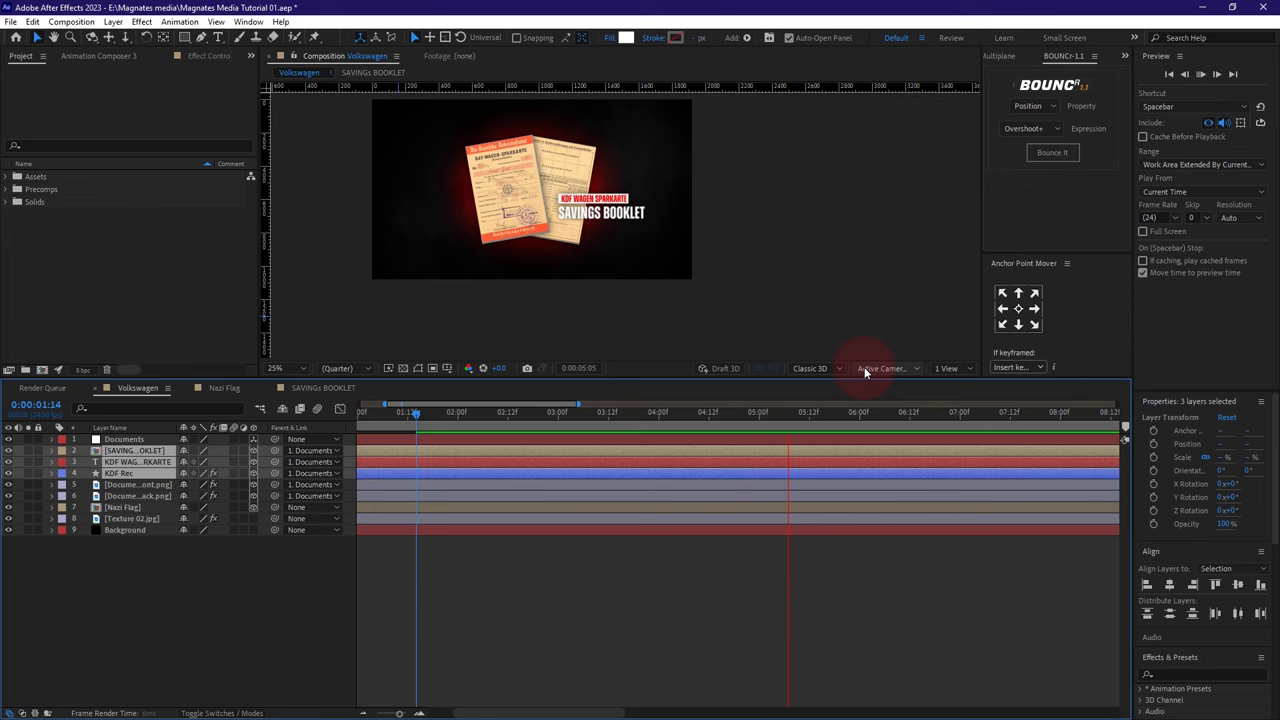
left_click(729, 413)
left_click(162, 616)
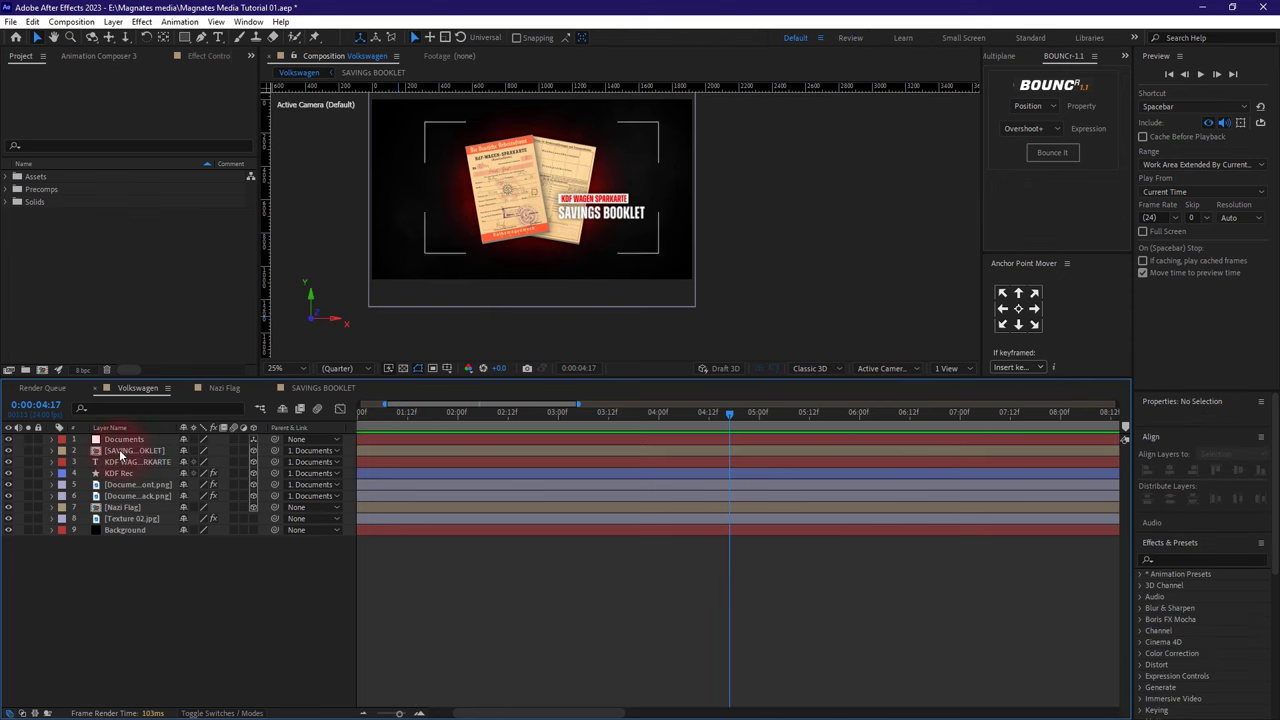
- Add a null object to the Volkswagen composition, rename it Scaler and make it a 3D layer
left_click(110, 22)
mouse_move(114, 22)
mouse_move(200, 37)
left_click(354, 95)
right_click(127, 439)
left_click(160, 432)
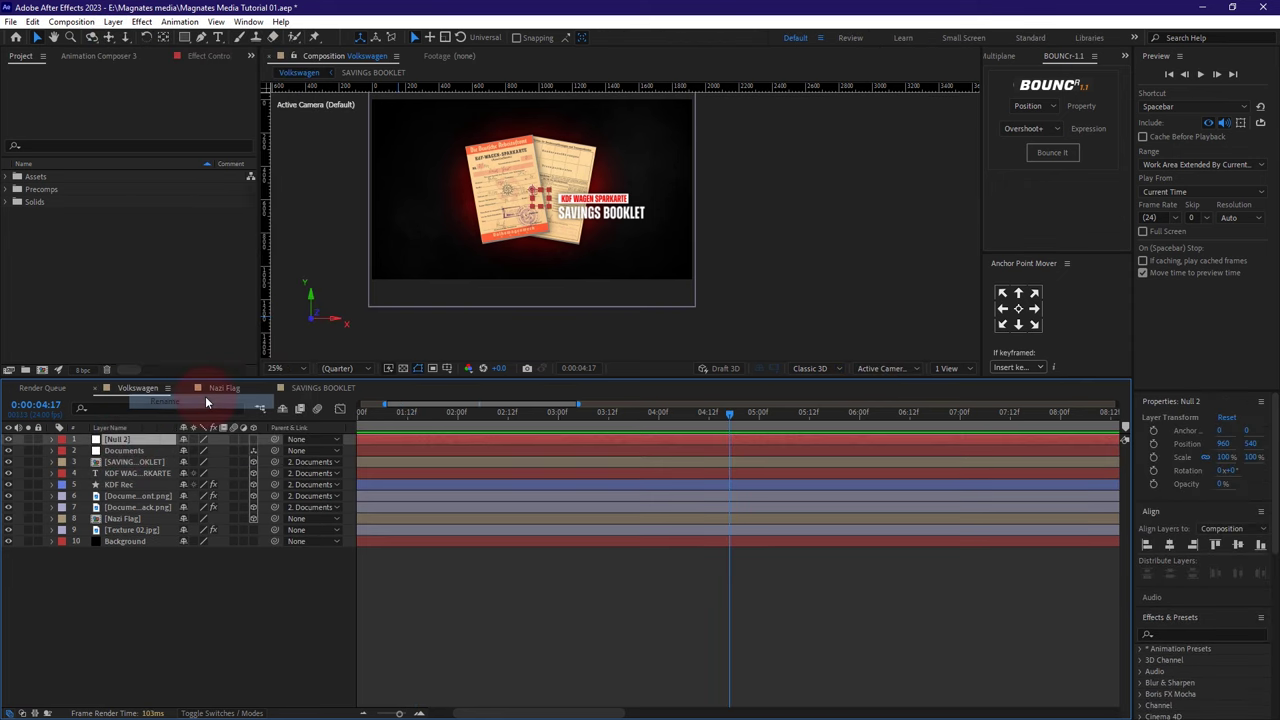
type("Scaler")
key("Return")
left_click(121, 444)
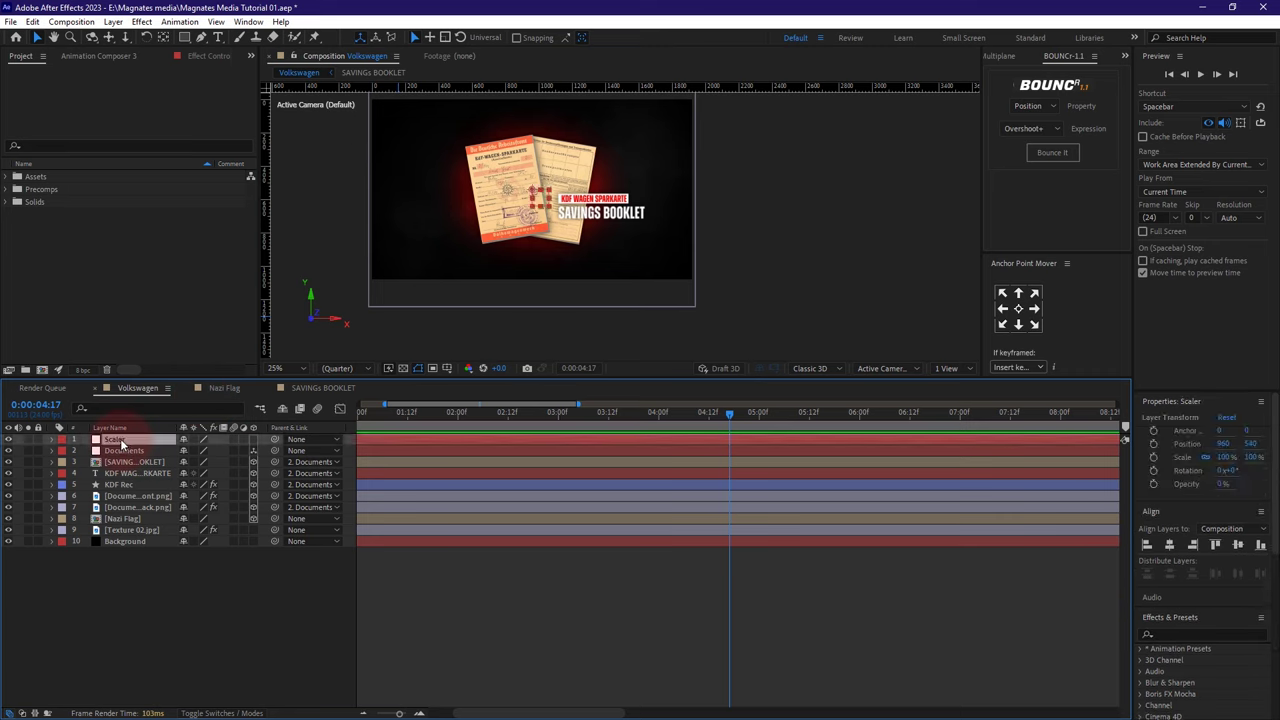
left_click(253, 439)
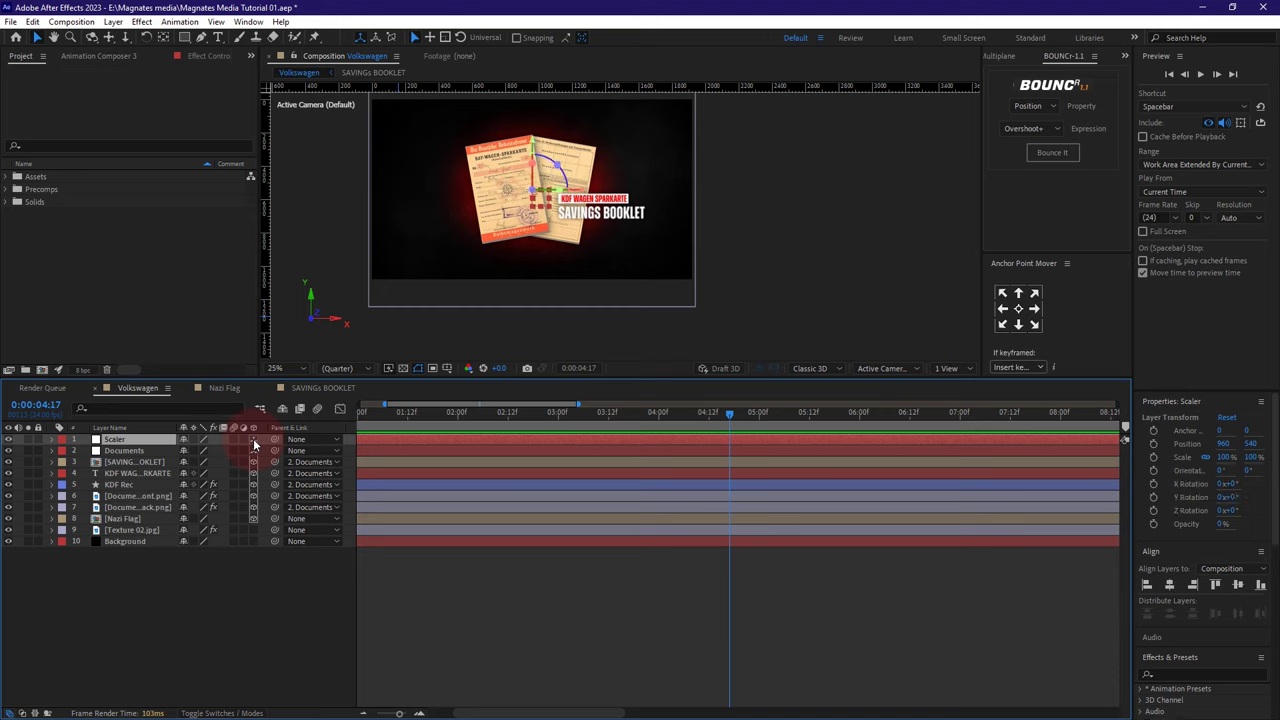
- Add Position keyframes to the Scaler null at 0:00:04:17 and at 0:00:00:01
left_click(124, 442)
key("alt+shift+p")
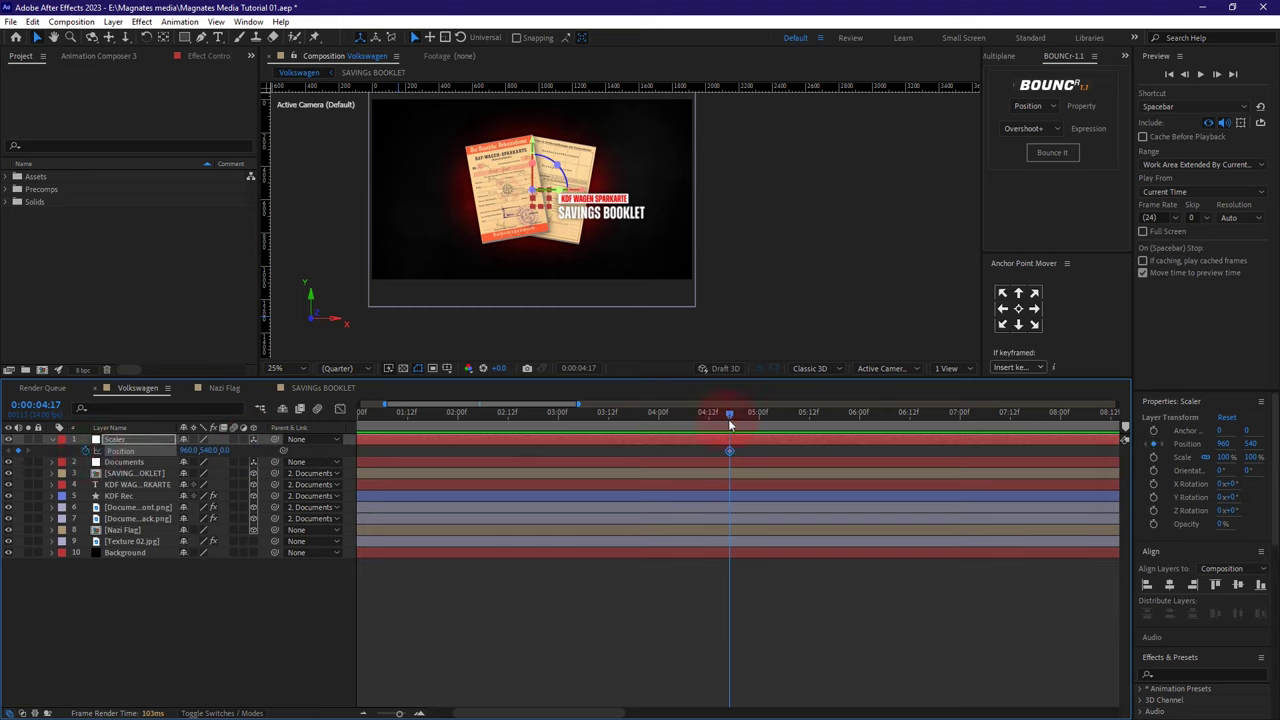
left_click_drag(728, 419, 356, 433)
left_click_drag(398, 713, 378, 713)
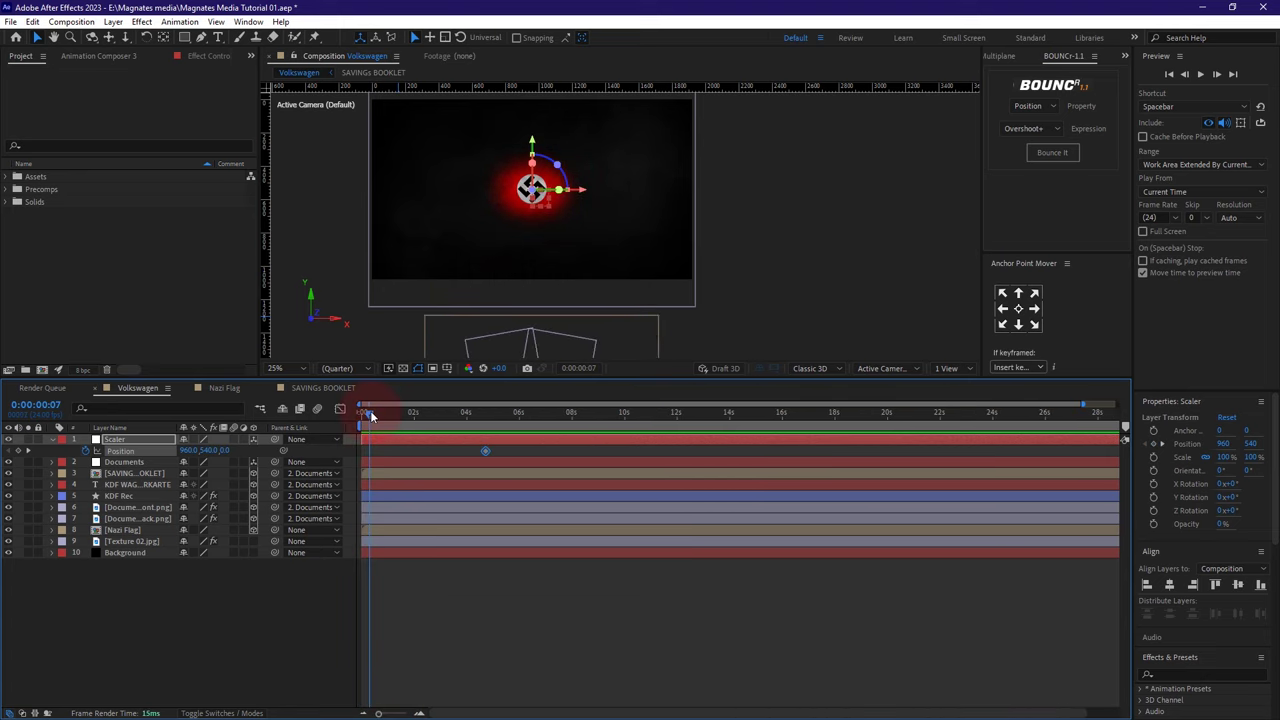
left_click(58, 406)
left_click(166, 640)
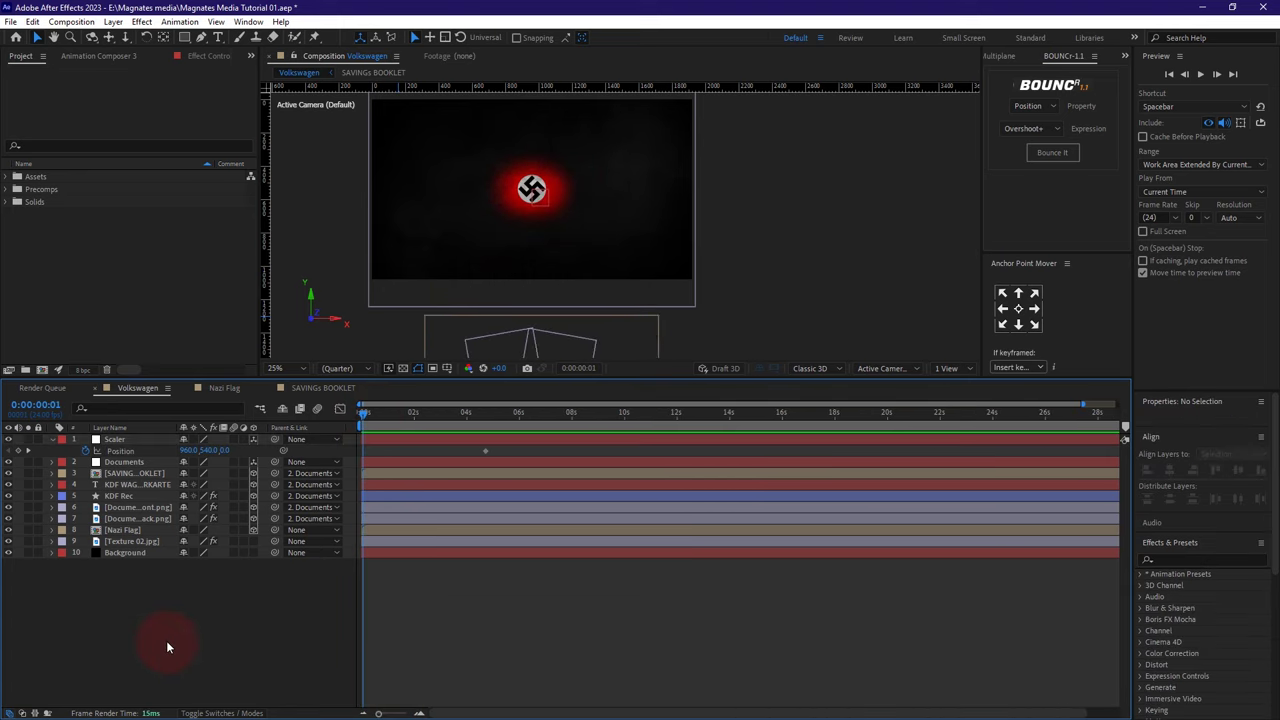
left_click(18, 450)
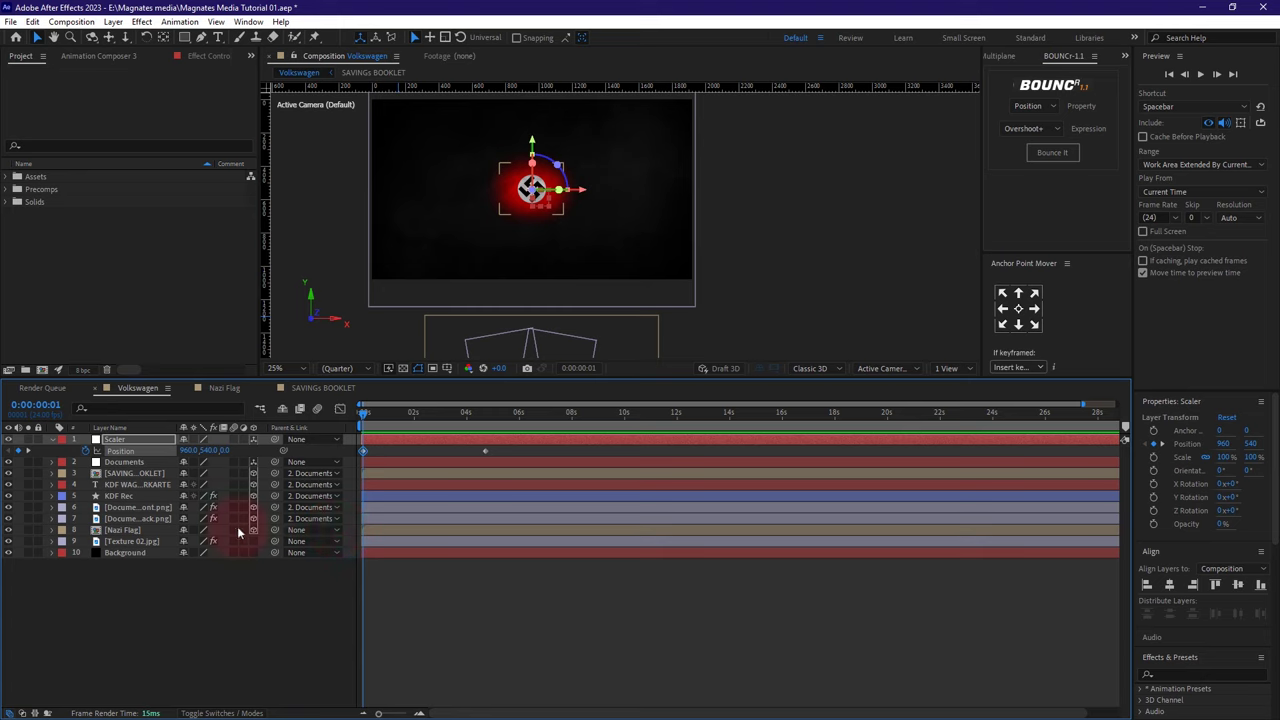
- Parent the Nazi Flag layer and the Documents null to the Scaler null
left_click(128, 531)
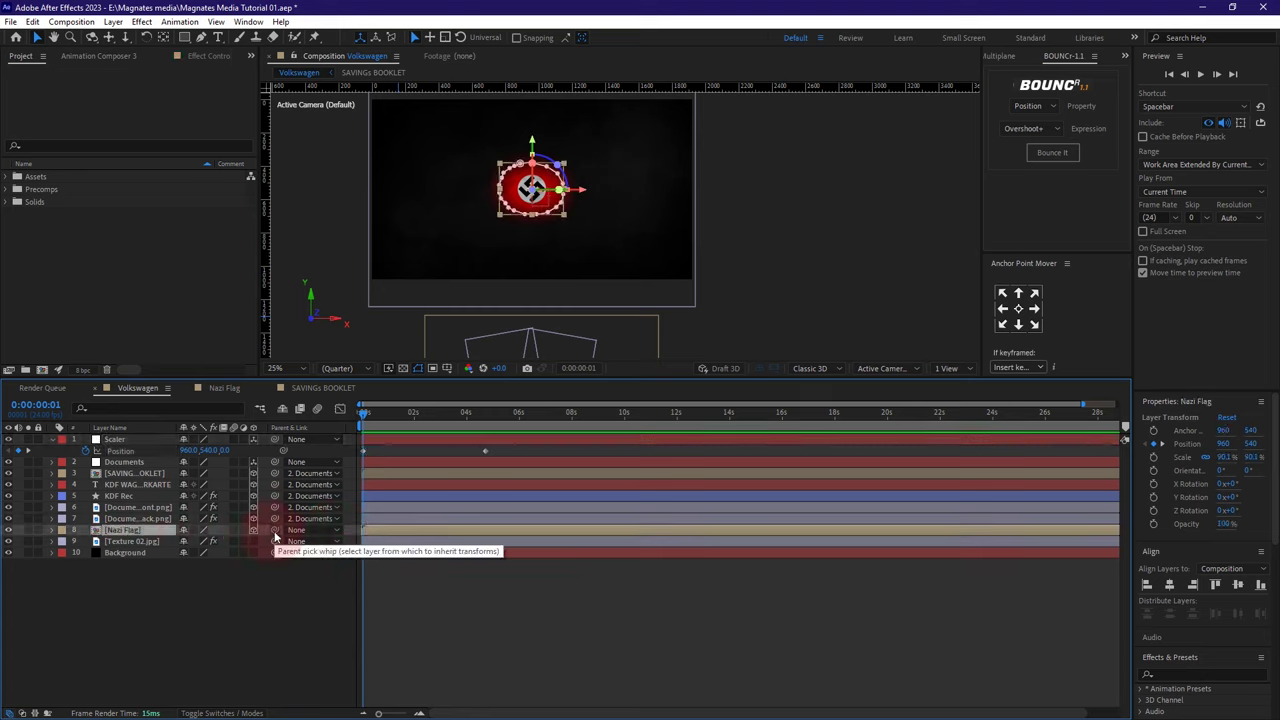
left_click_drag(274, 531, 123, 442)
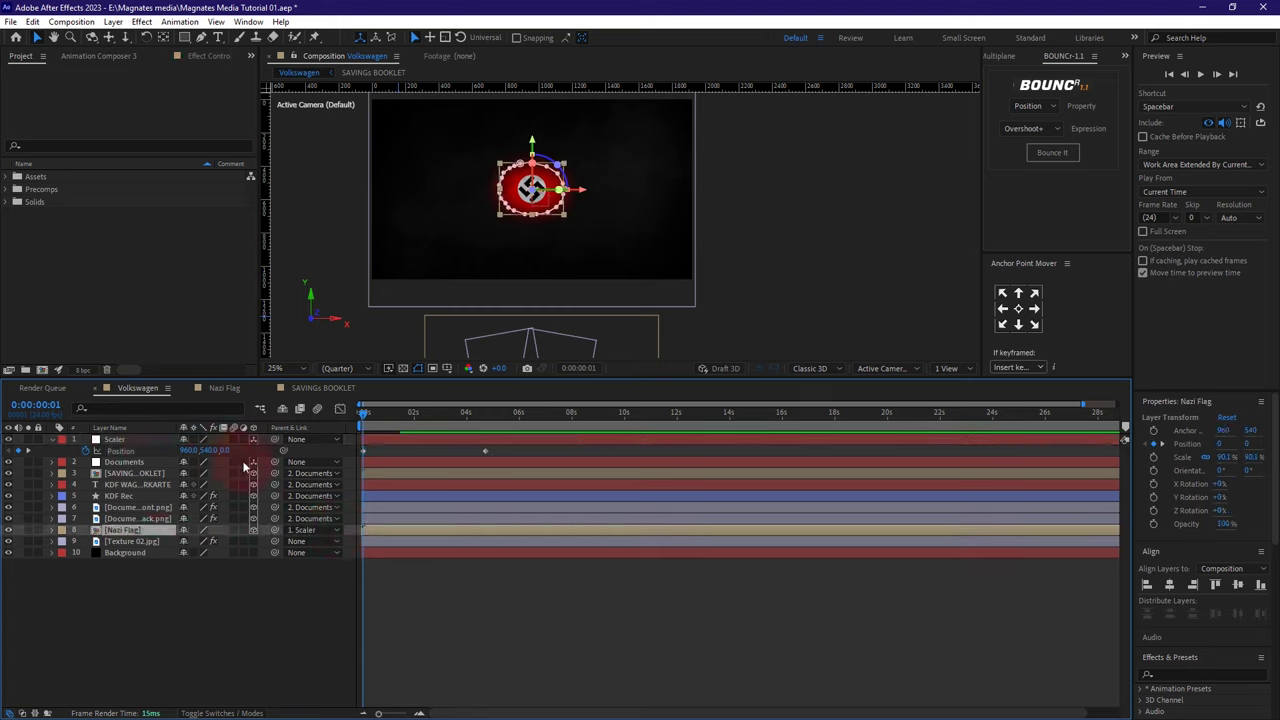
left_click(123, 463)
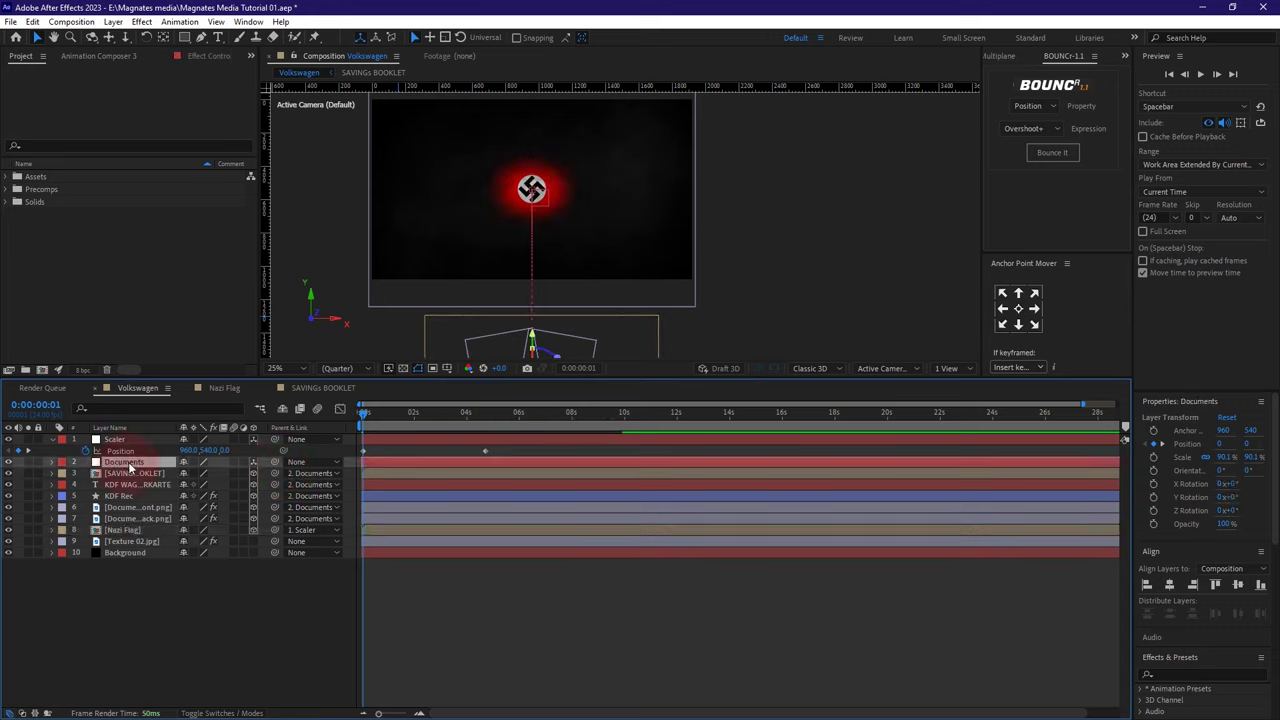
left_click_drag(275, 462, 124, 441)
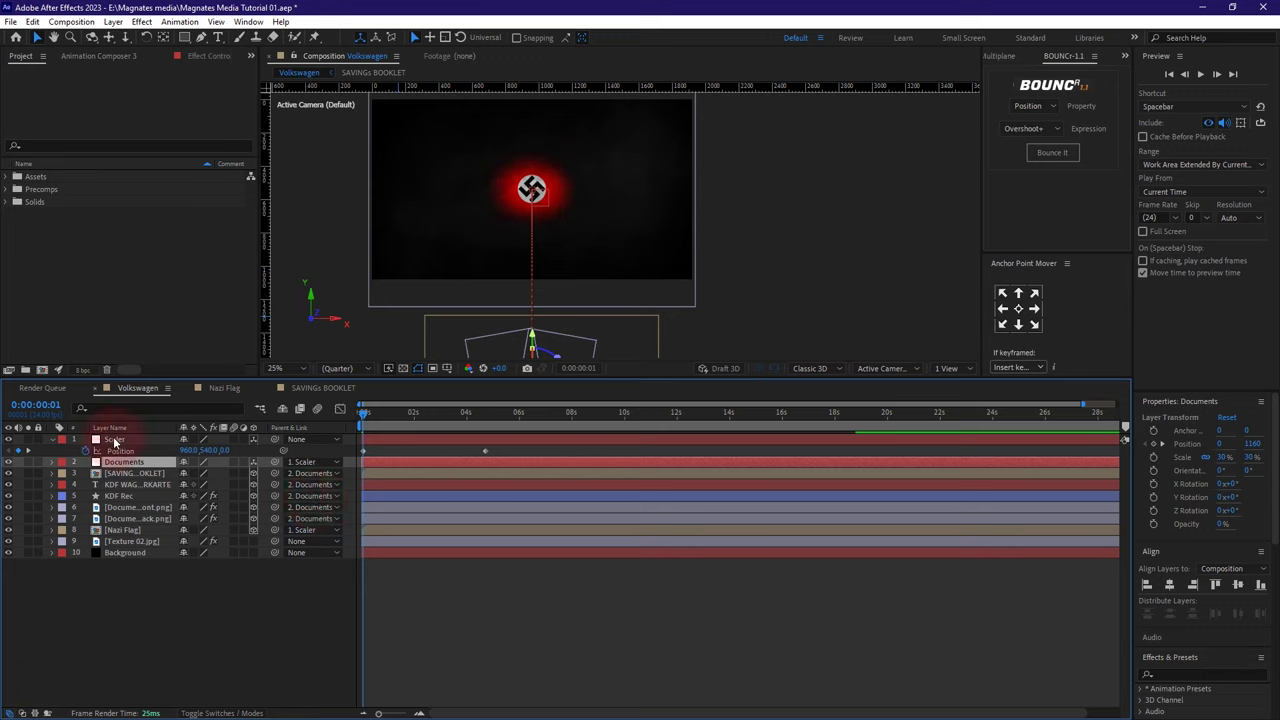
- Set the Scaler's first Position keyframe to a Z value of 1700 and Easy Ease both Position keyframes
left_click(190, 451)
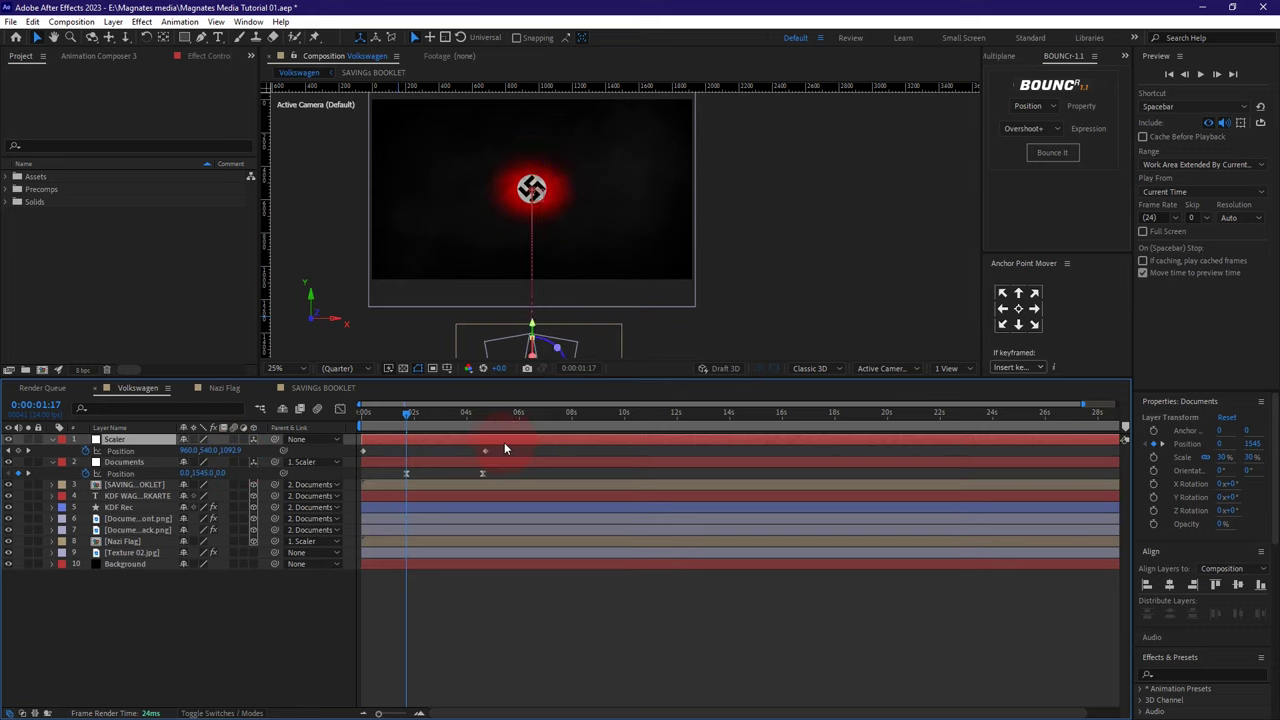
left_click_drag(504, 443, 349, 457)
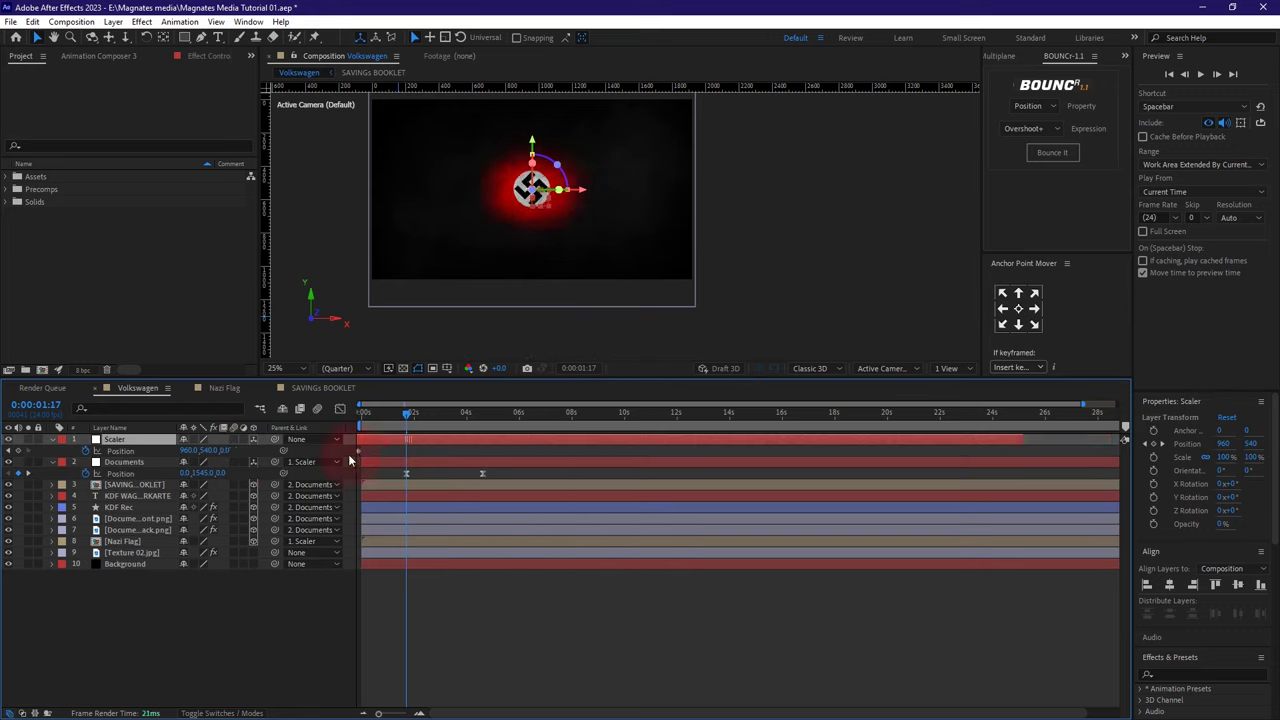
key("ctrl+z")
left_click_drag(528, 446, 340, 458)
right_click(484, 451)
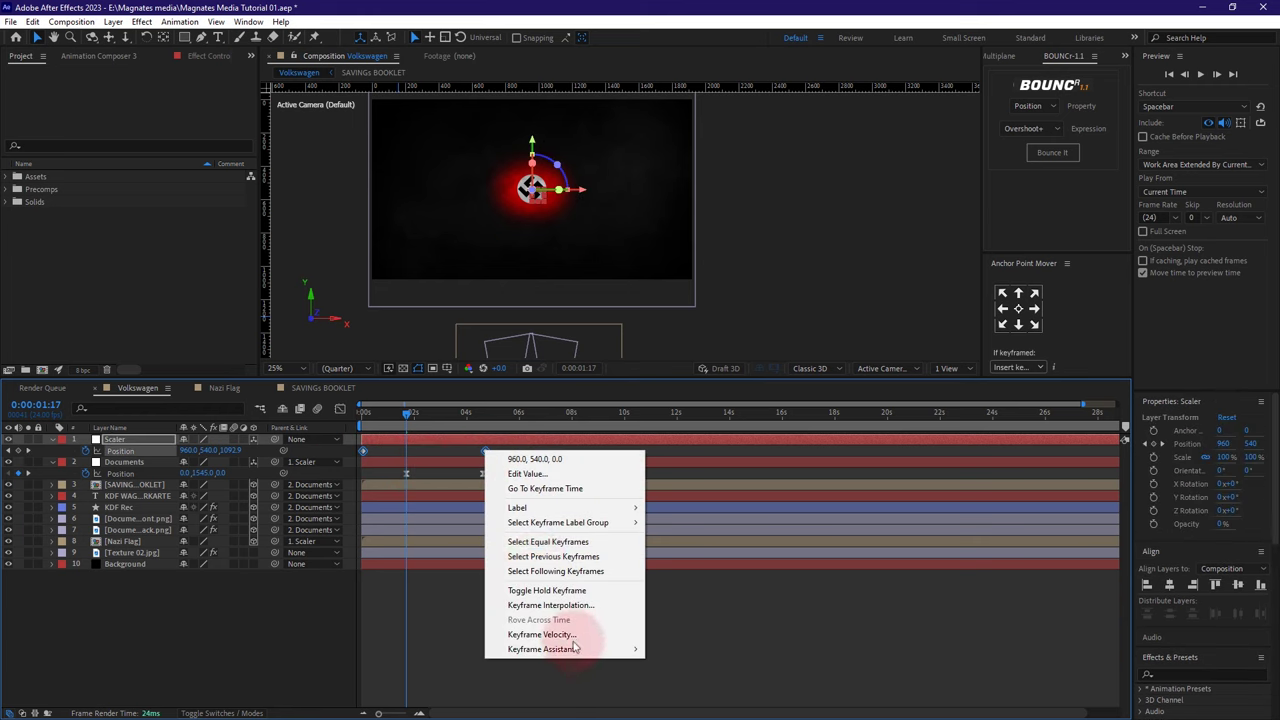
mouse_move(543, 646)
left_click(694, 565)
key("Home")
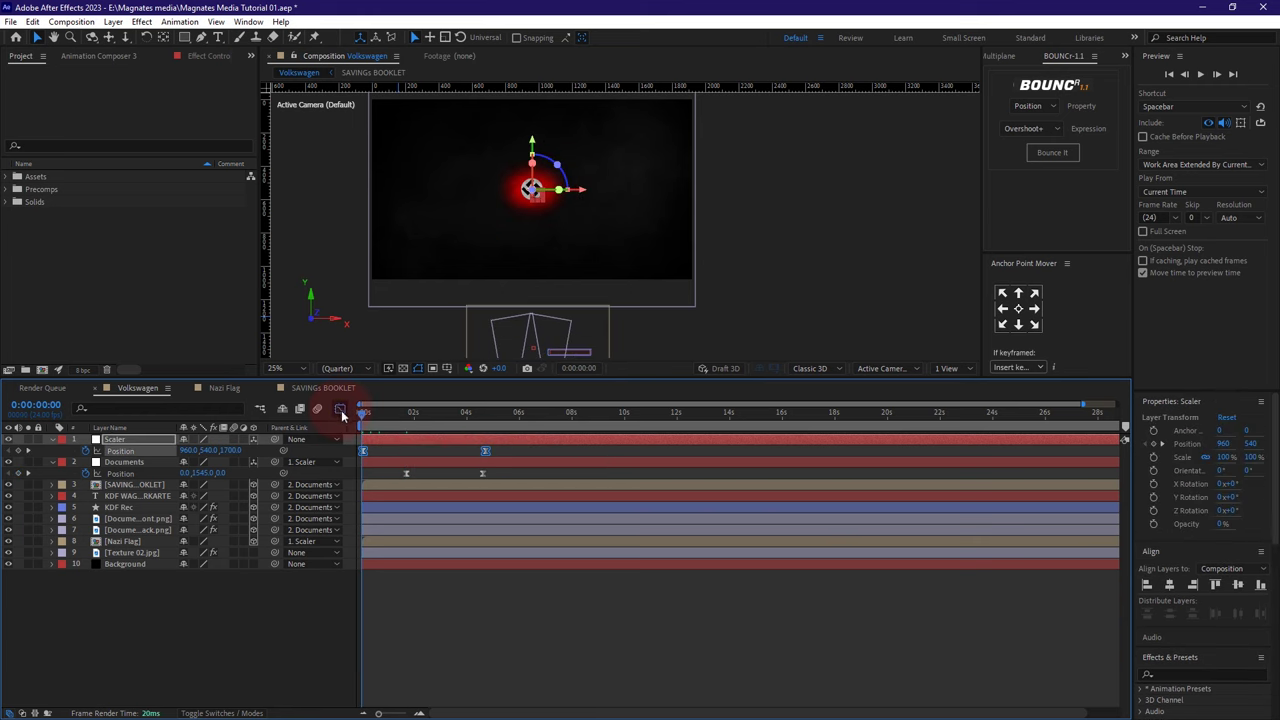
- Reshape the Scaler's Position speed graph to start fast and slow down gradually into the last keyframe, preview it and close the graph
left_click(340, 410)
mouse_move(484, 650)
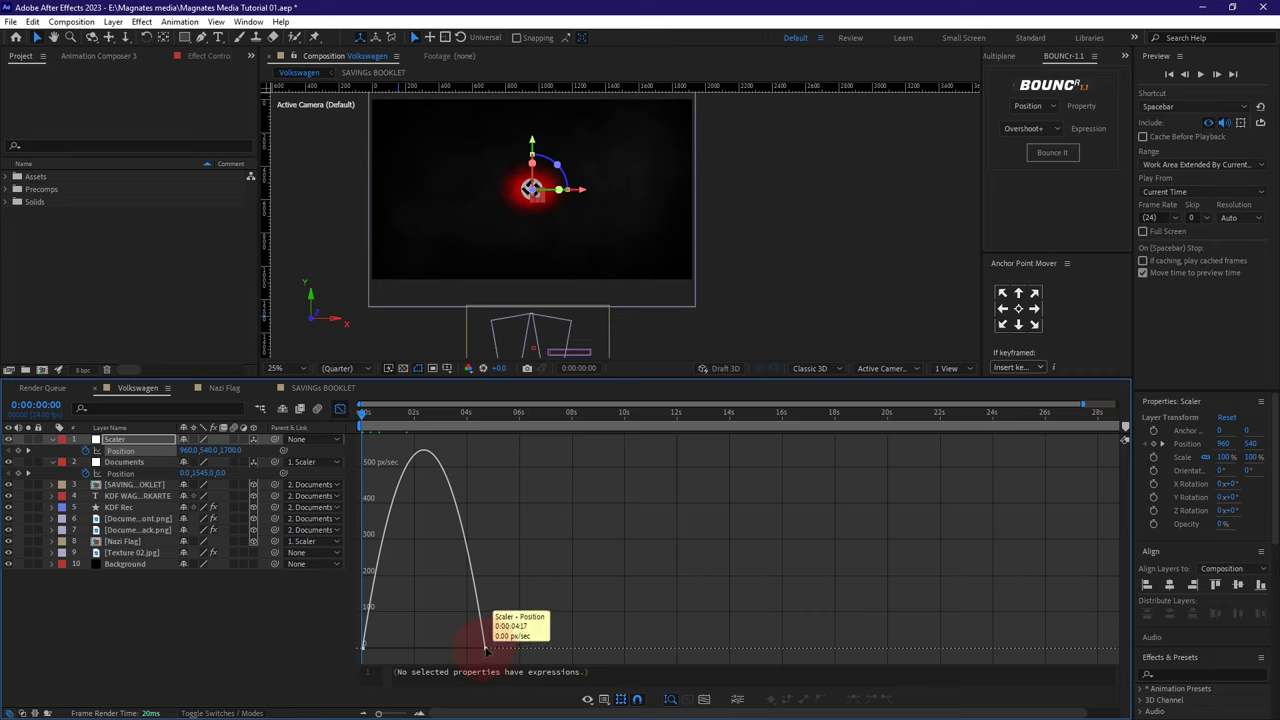
left_click_drag(484, 650, 432, 650)
key("space")
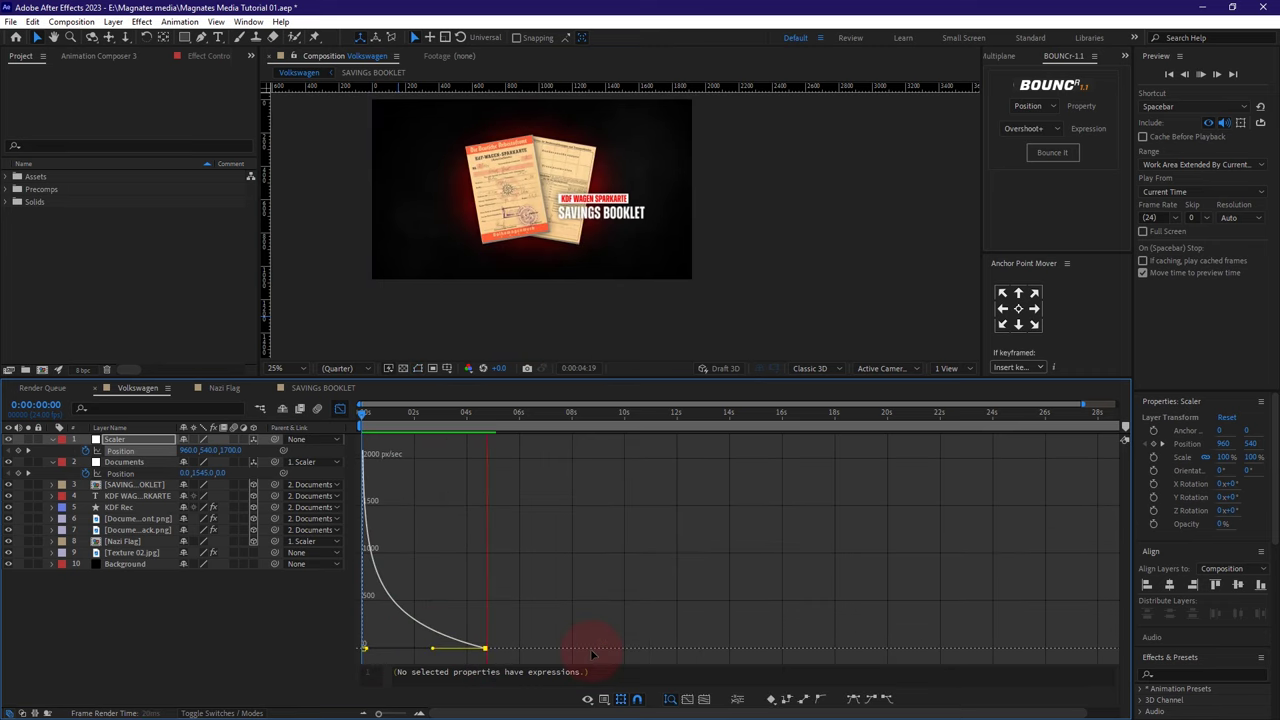
key("space")
left_click(484, 415)
left_click(129, 594)
key("u")
key("shift+F3")
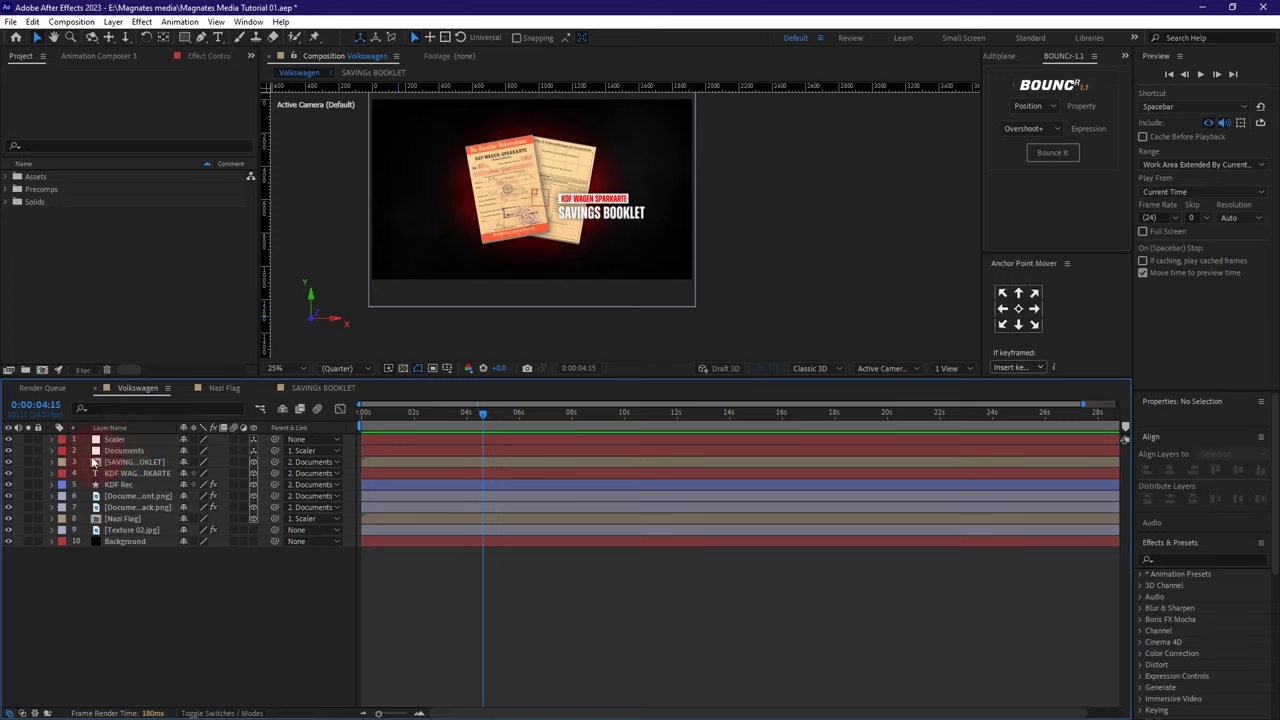
- Preview the end of the move and place the playhead at 0:00:04:18, one frame past the Scaler's last Position keyframe
key("space")
left_click(118, 440)
key("space")
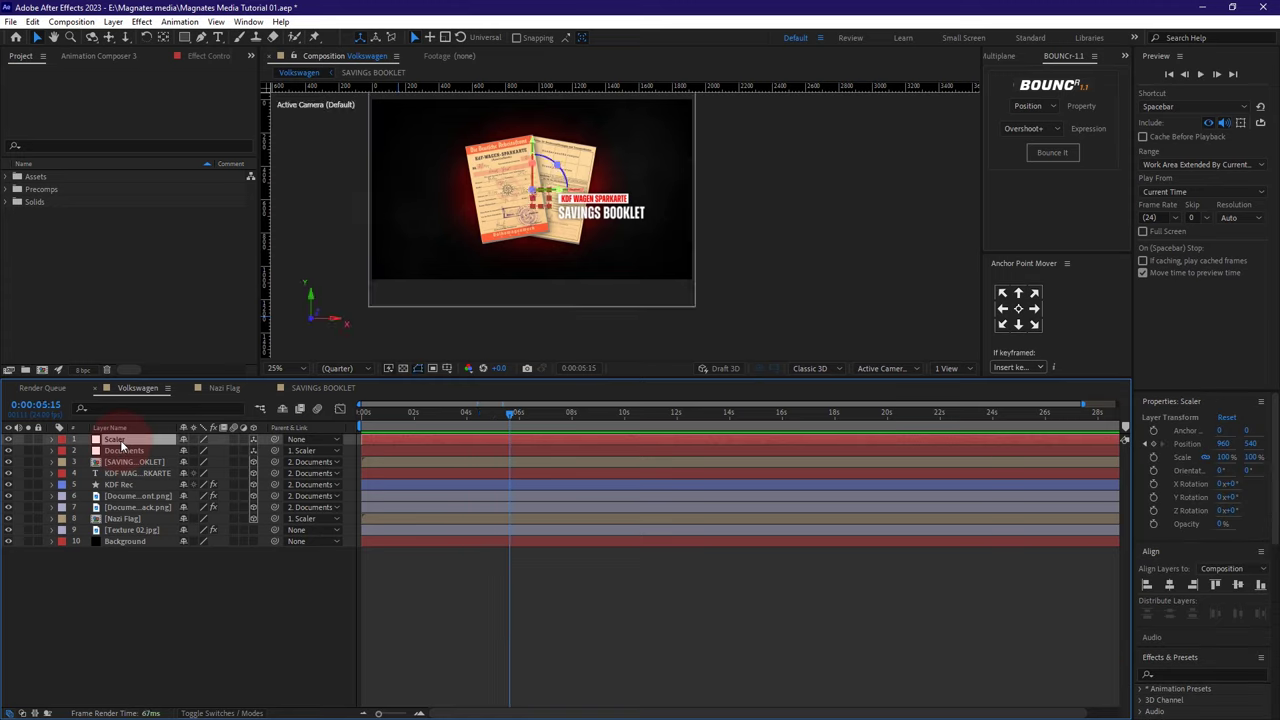
key("p")
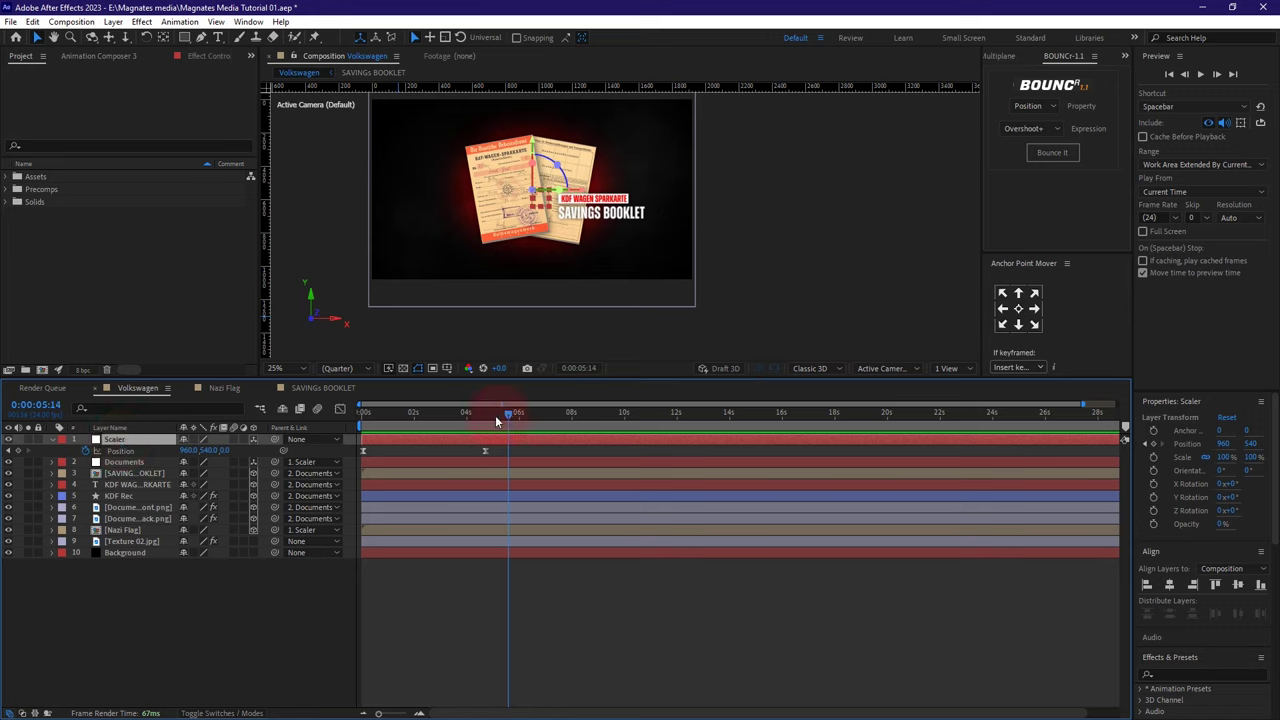
left_click_drag(495, 415, 486, 416)
left_click(8, 451)
left_click(35, 405)
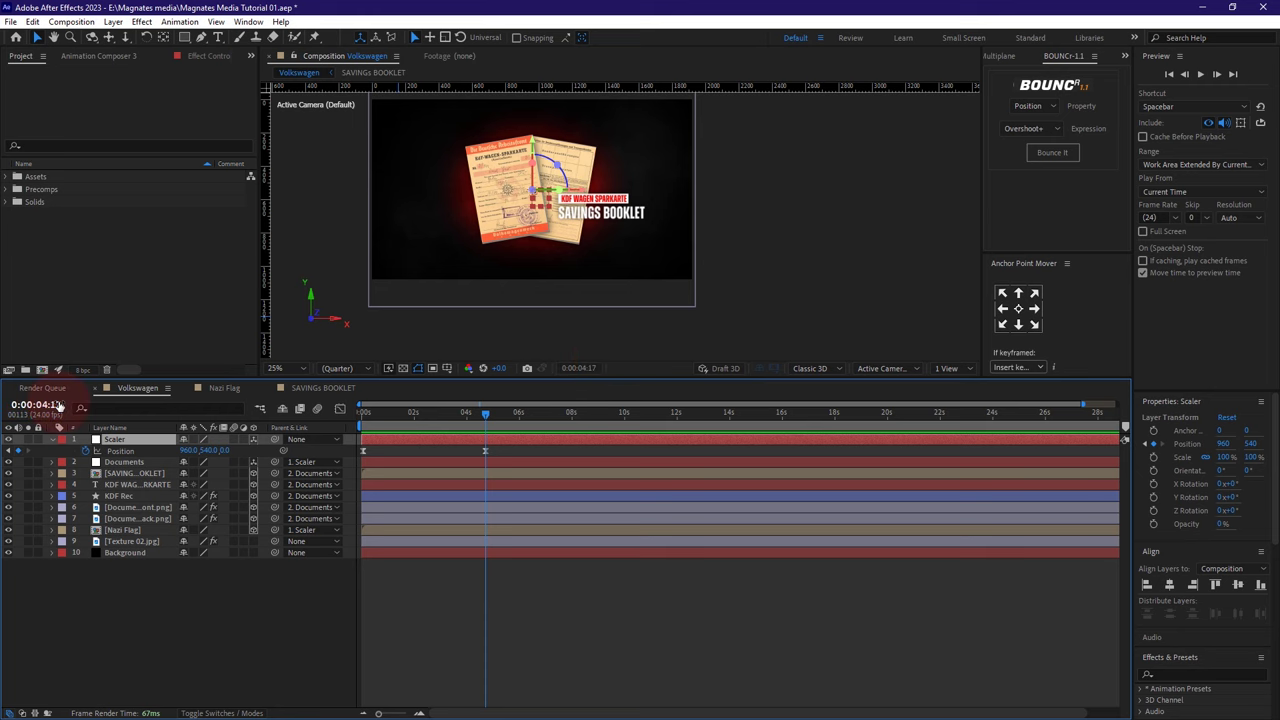
left_click(62, 406)
key("BackSpace")
type("8")
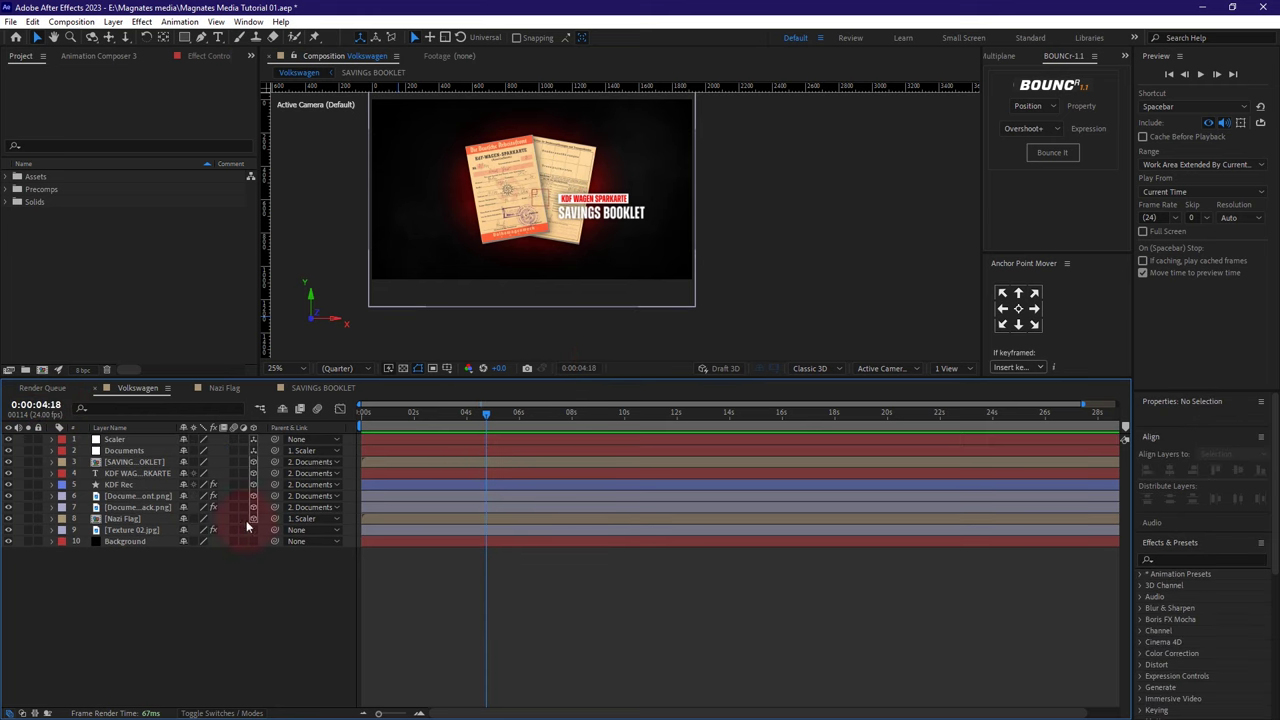
- Trim the ends of all layers from Scaler through Nazi Flag to the playhead at 0:00:04:18
left_click(121, 519)
left_click(128, 445, "shift")
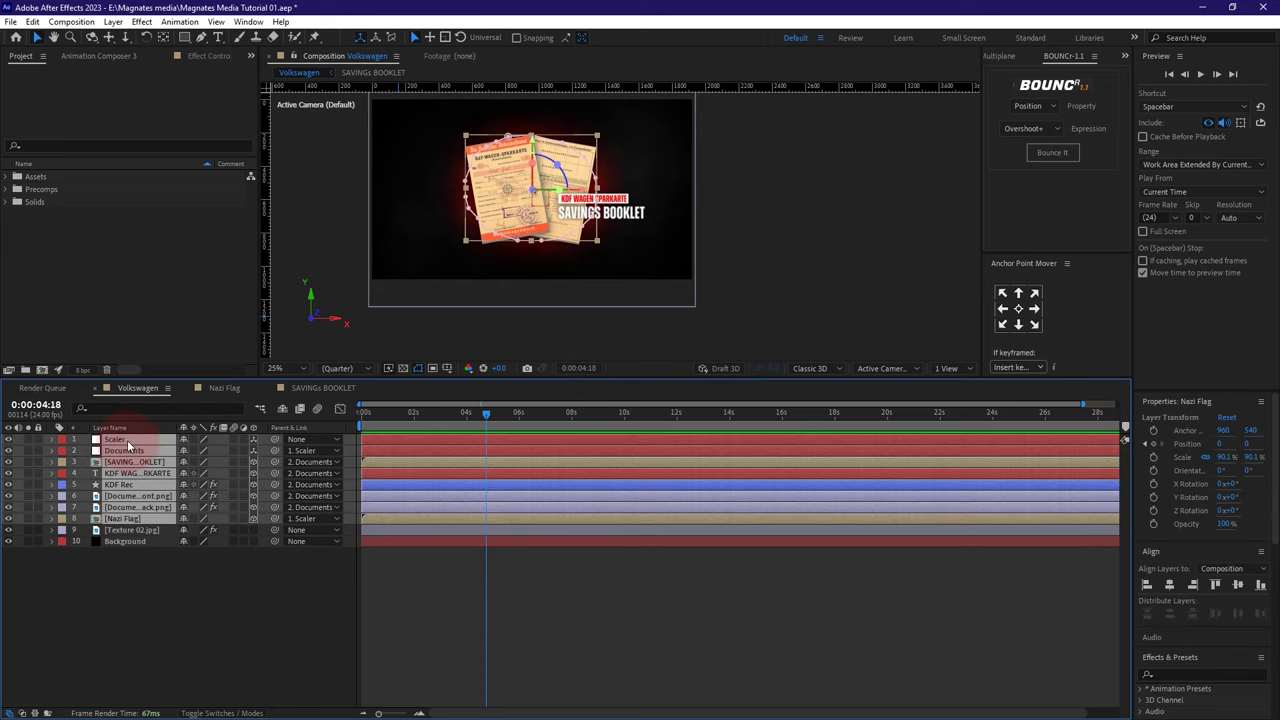
left_click(472, 456)
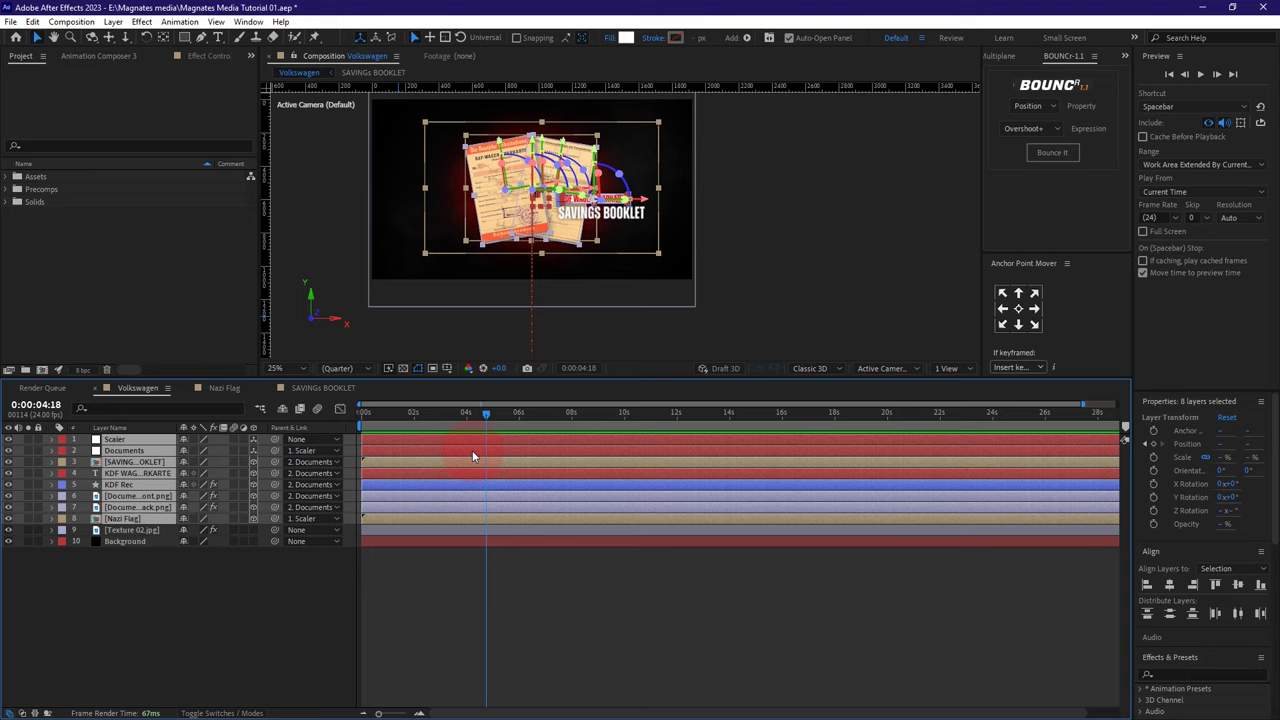
key("alt+bracketright")
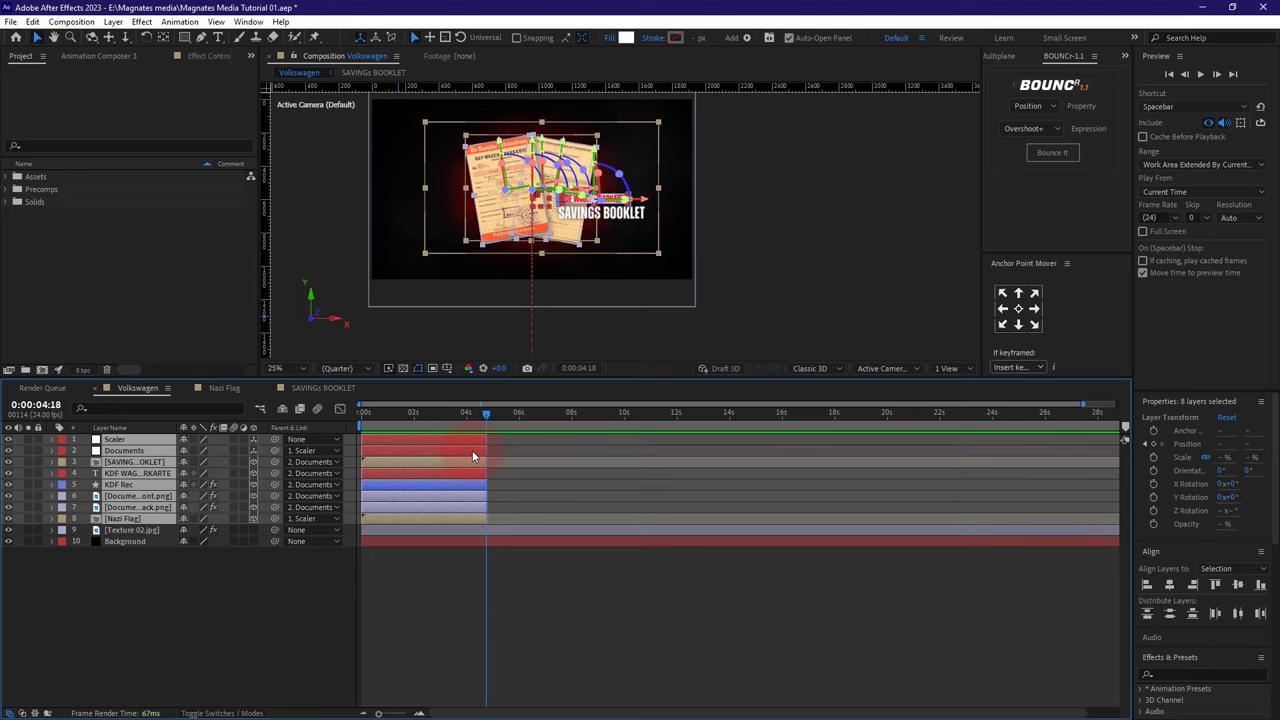
- Pre-compose the eight trimmed layers as Scene I, with the composition duration adjusted to the selected layers' time span
left_click(181, 608)
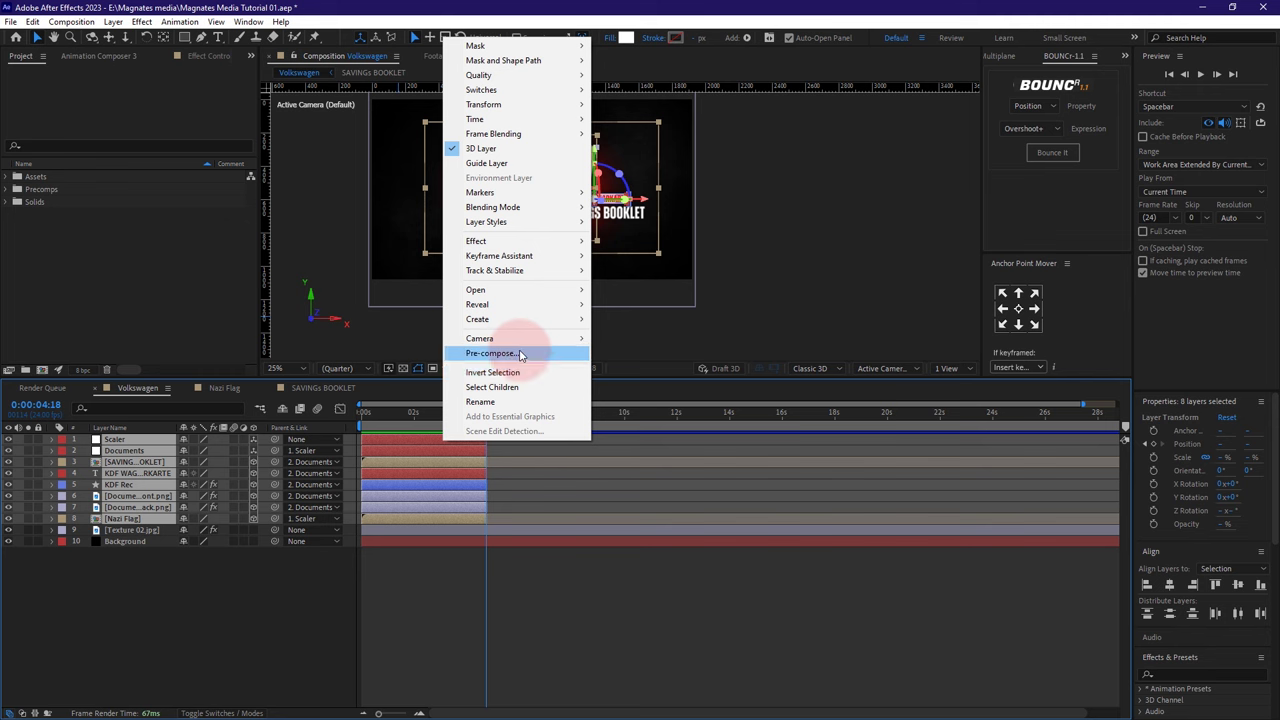
left_click(519, 350)
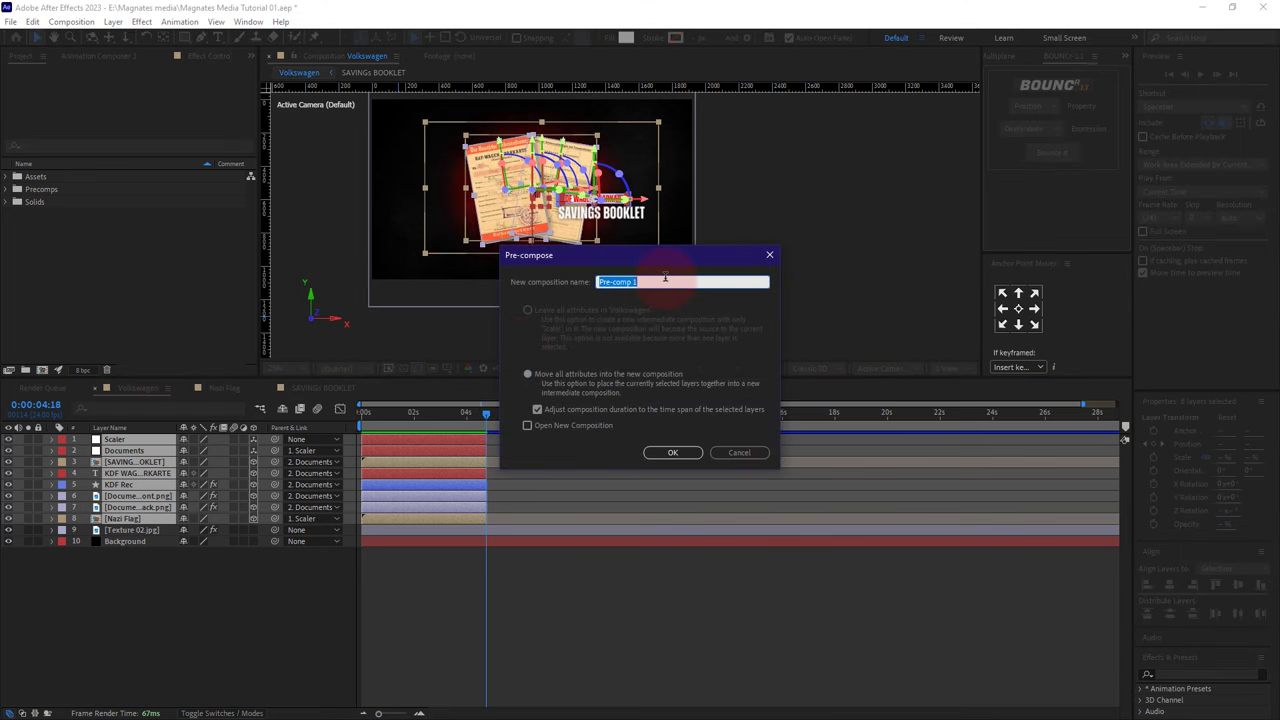
type("Scene 1")
left_click(674, 453)
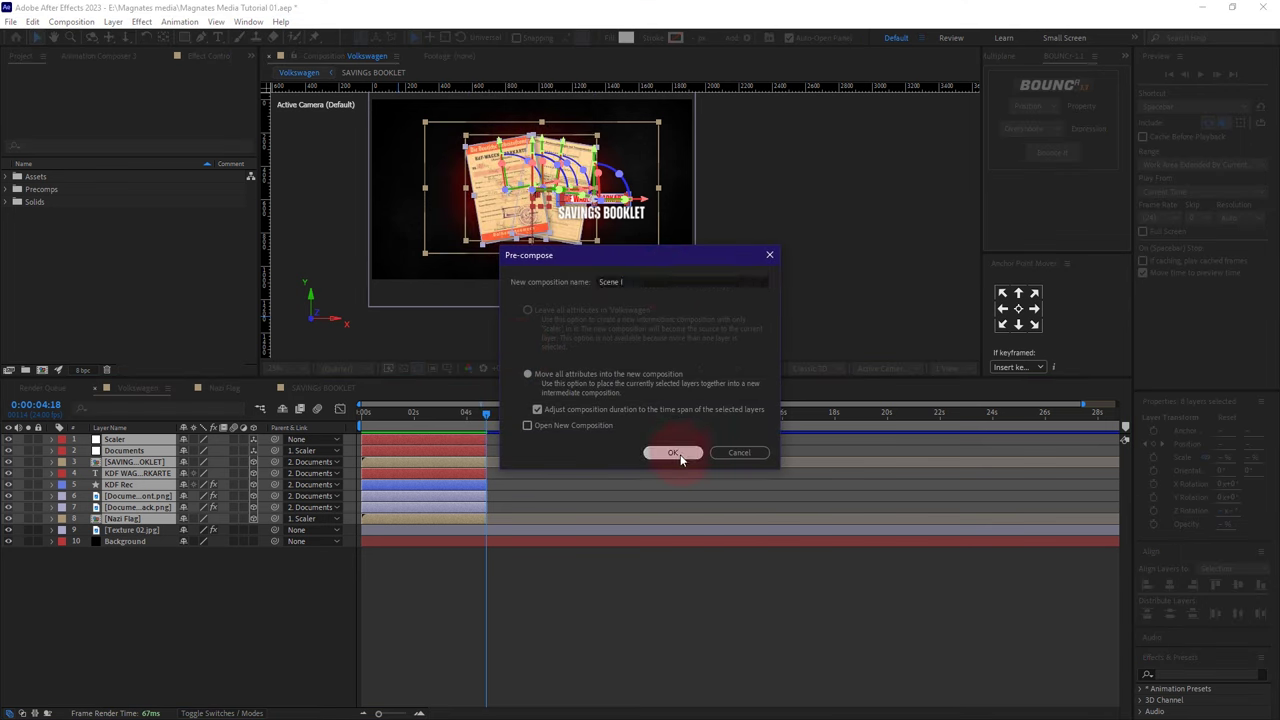
key("Caps_Lock")
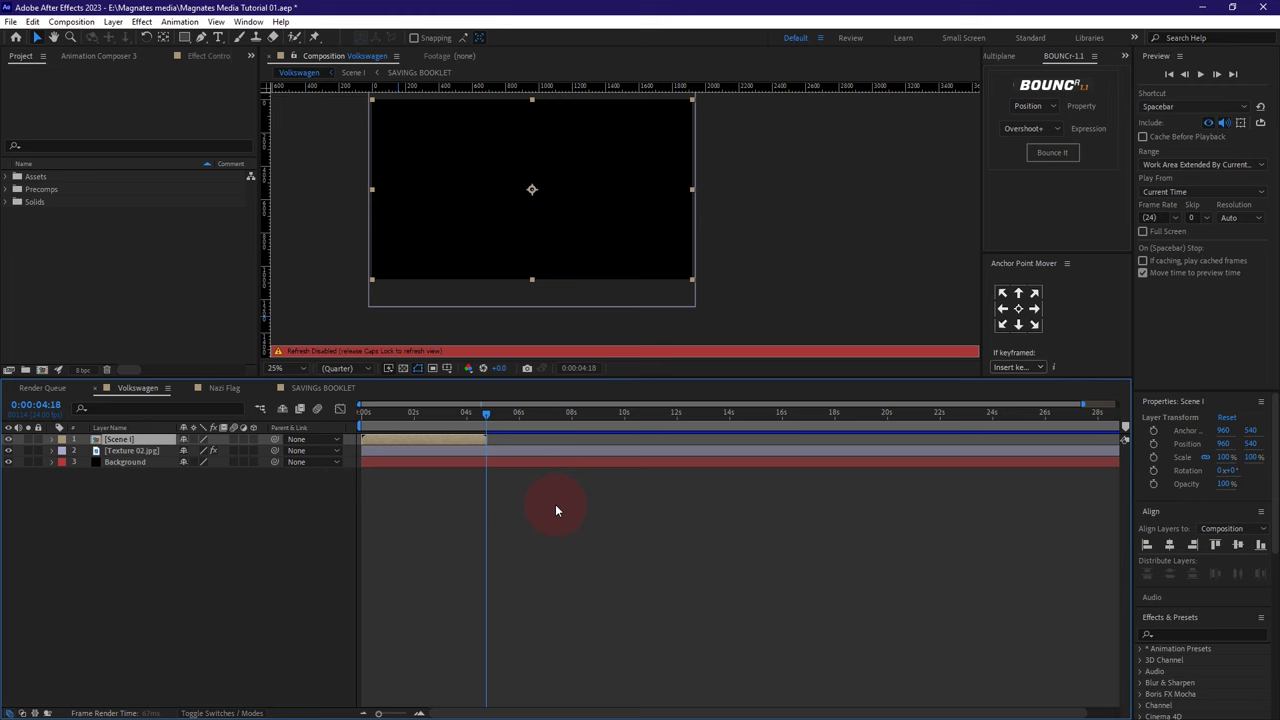
key("Caps_Lock")
- Inspect the contents of the Scene I precomp and scrub through it to its end in the Volkswagen composition
left_click_drag(486, 413, 431, 414)
double_click(237, 440)
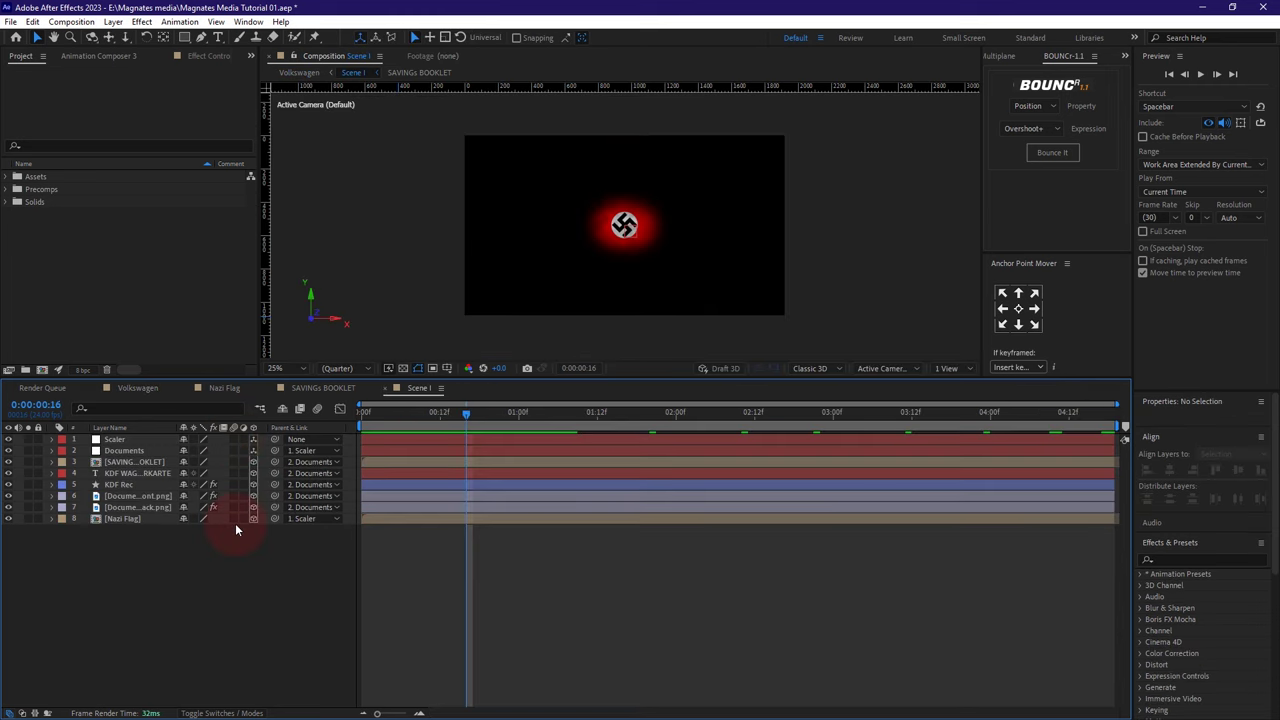
left_click(137, 387)
left_click_drag(384, 414, 486, 417)
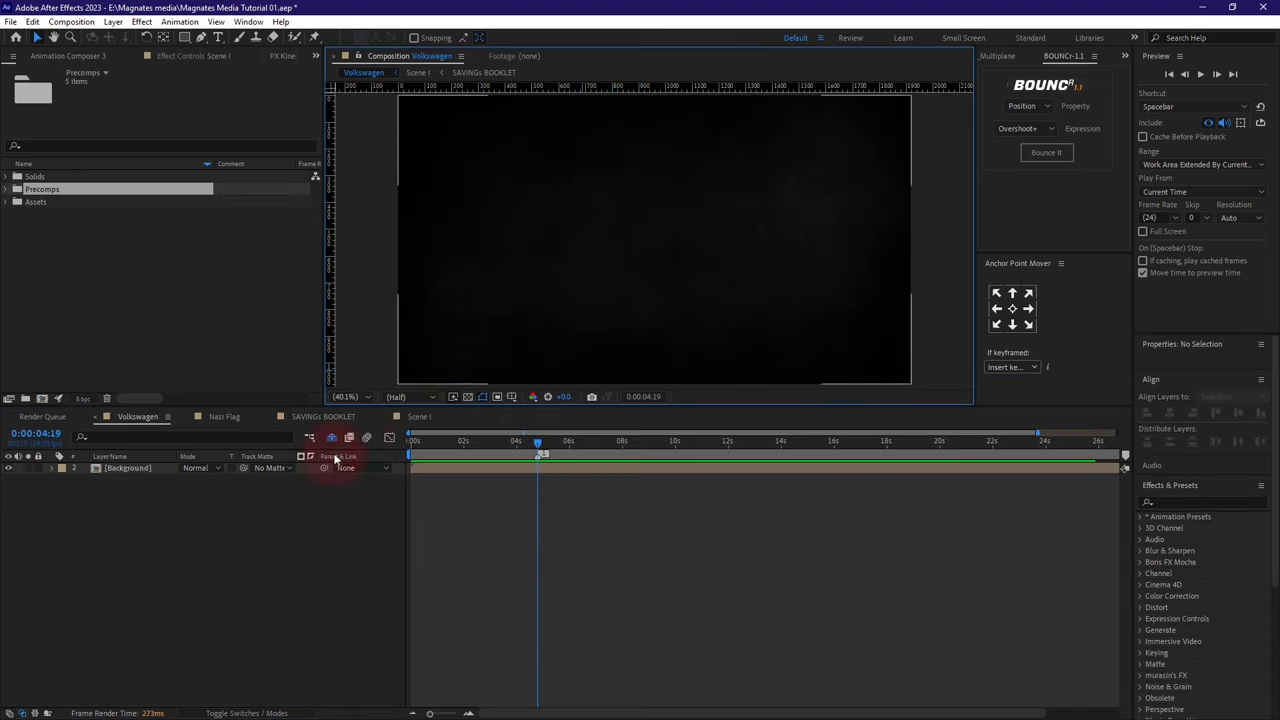
left_click(186, 587)
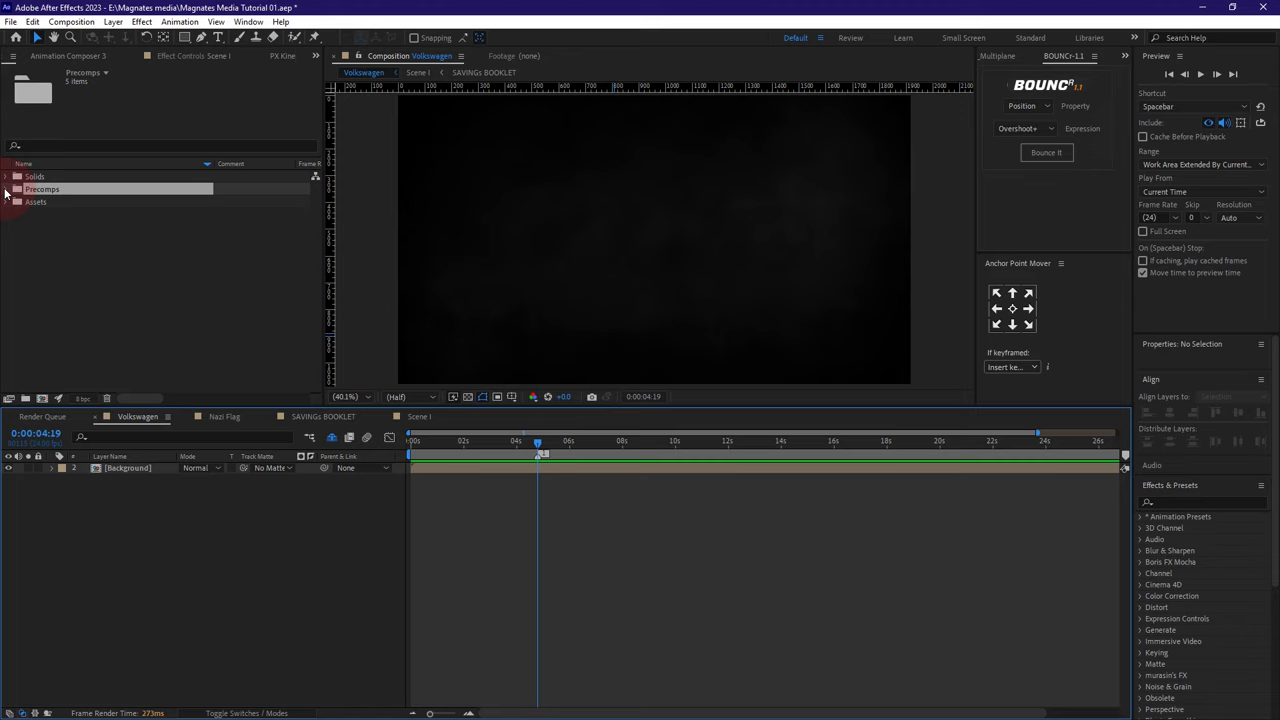
- Add Grid.png from the Assets folder to the Volkswagen composition
left_click(5, 190)
left_click(5, 190)
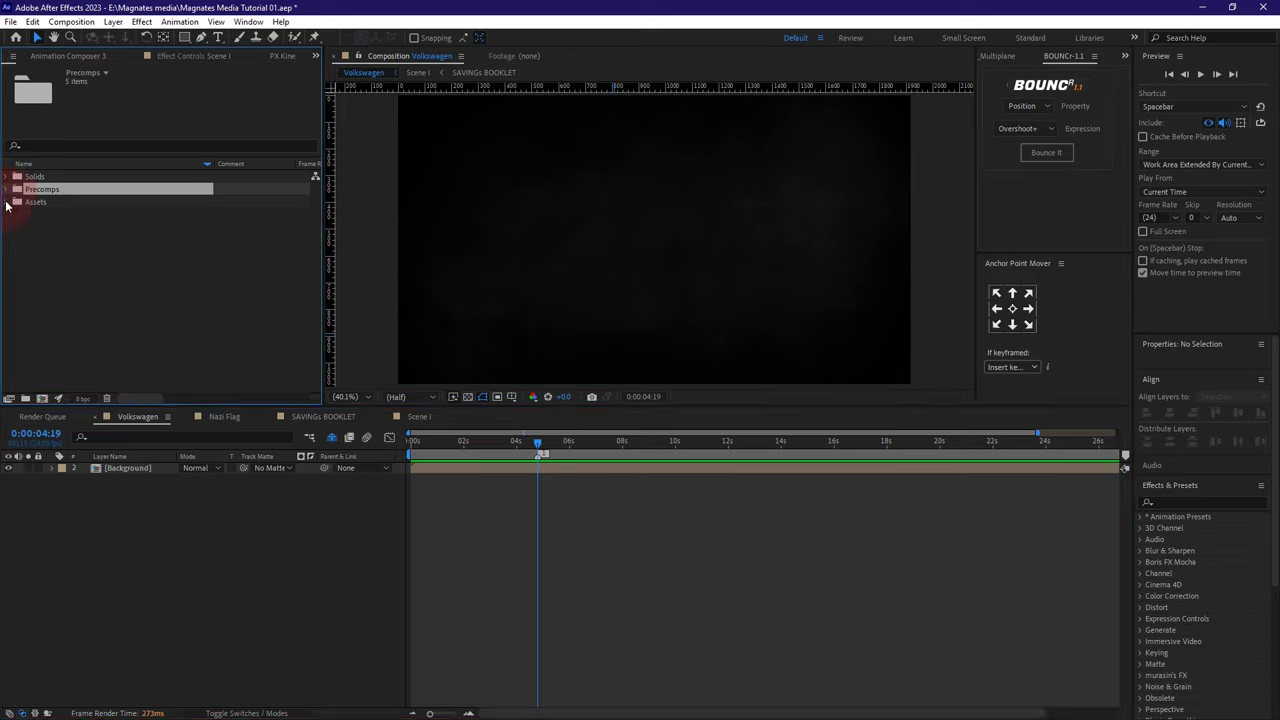
left_click(6, 202)
left_click(52, 329)
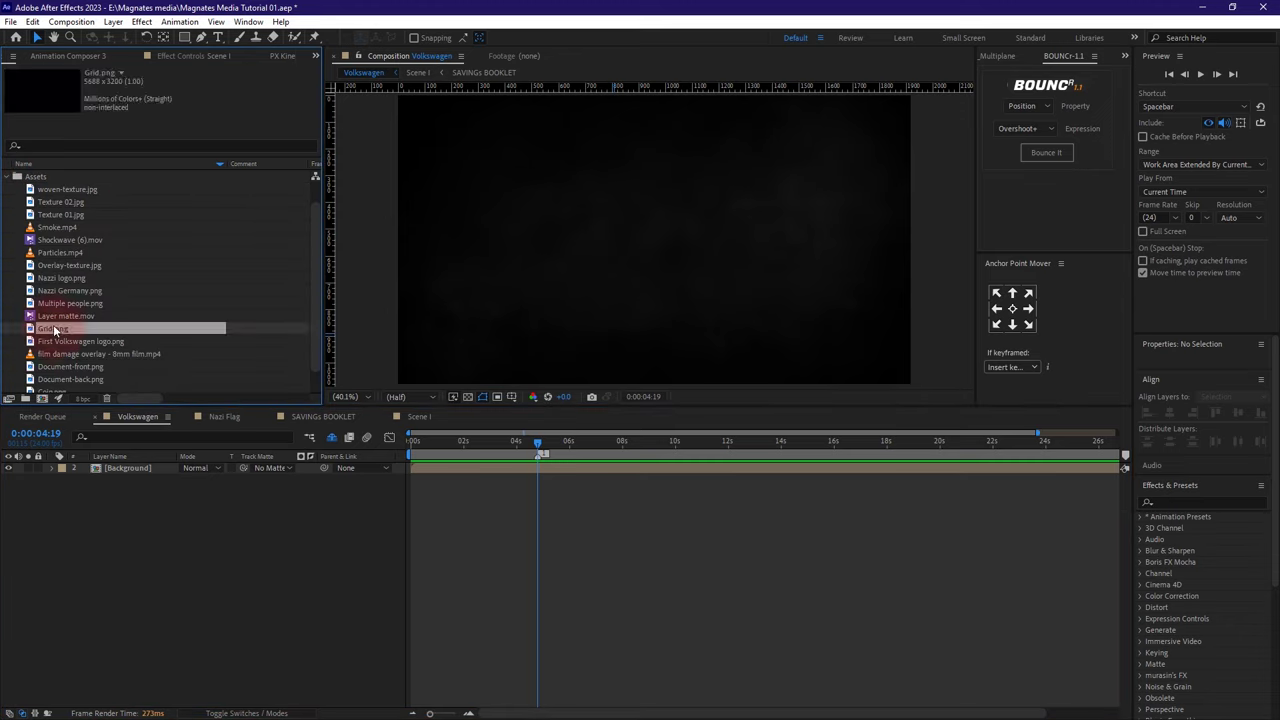
left_click_drag(56, 332, 67, 584)
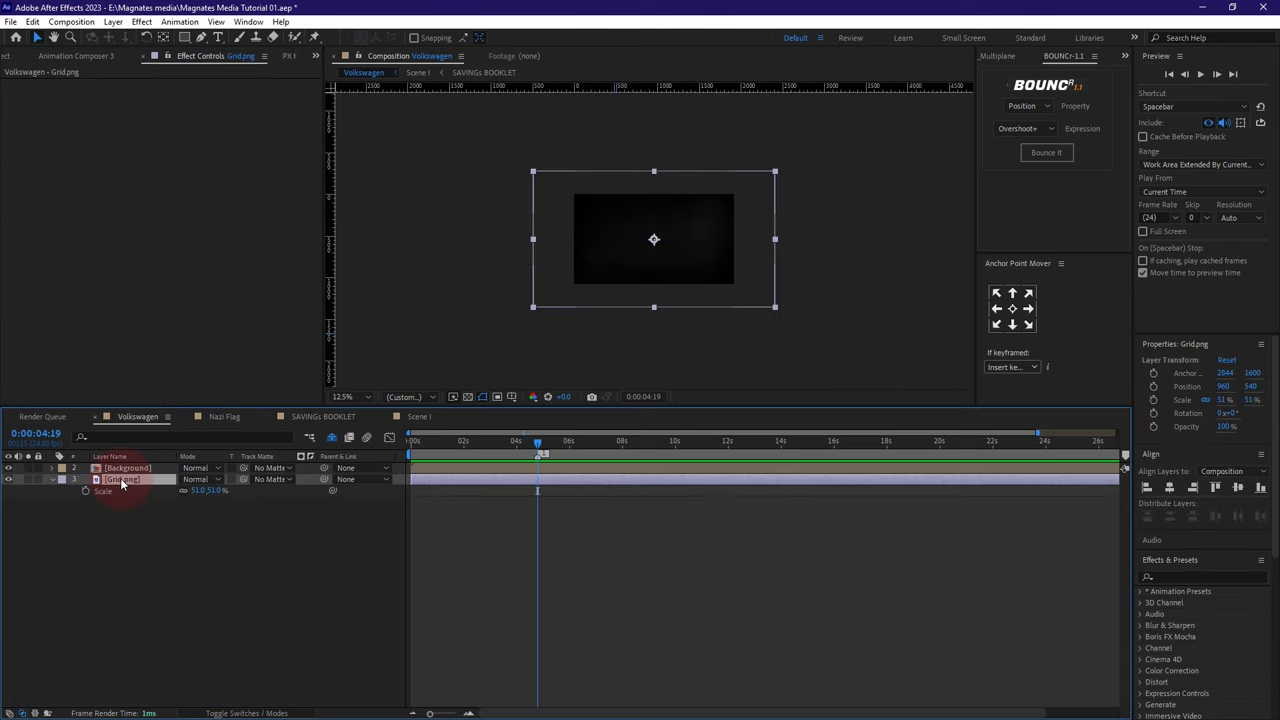
- Apply the Tint effect to the Grid.png layer and map black to red FF0000
key("ctrl+space")
type("tint")
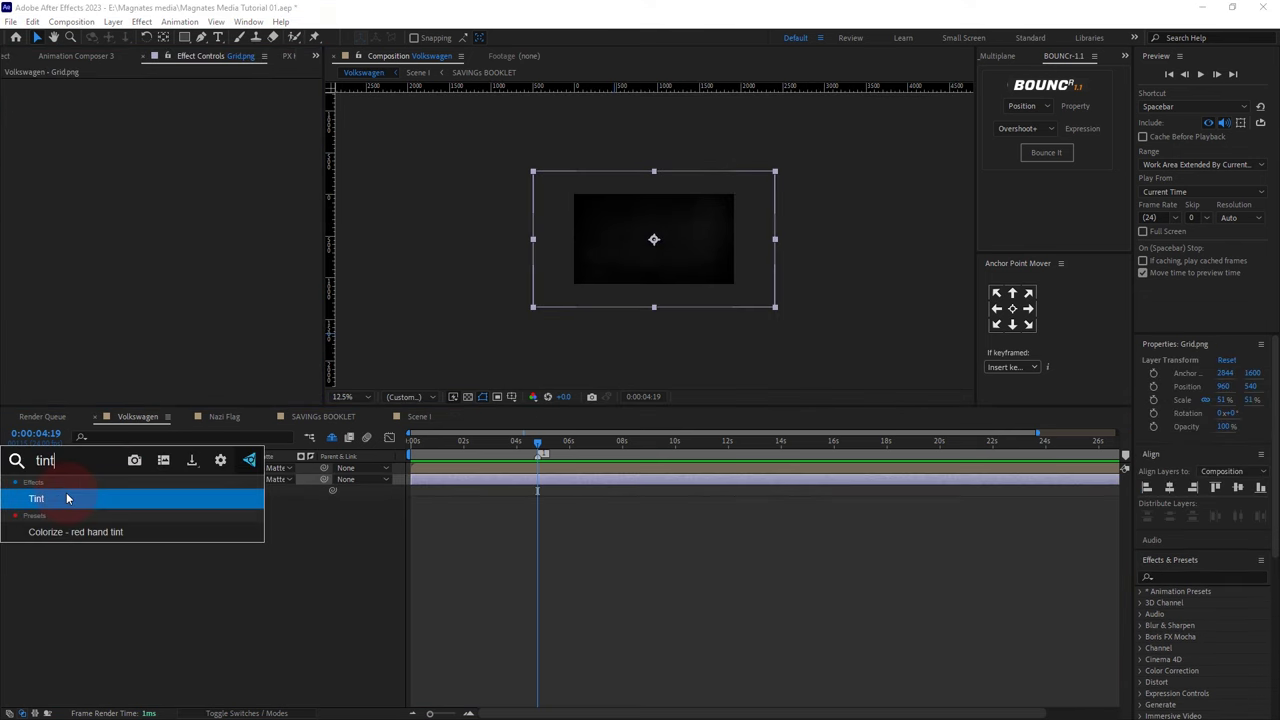
left_click(69, 496)
key("period")
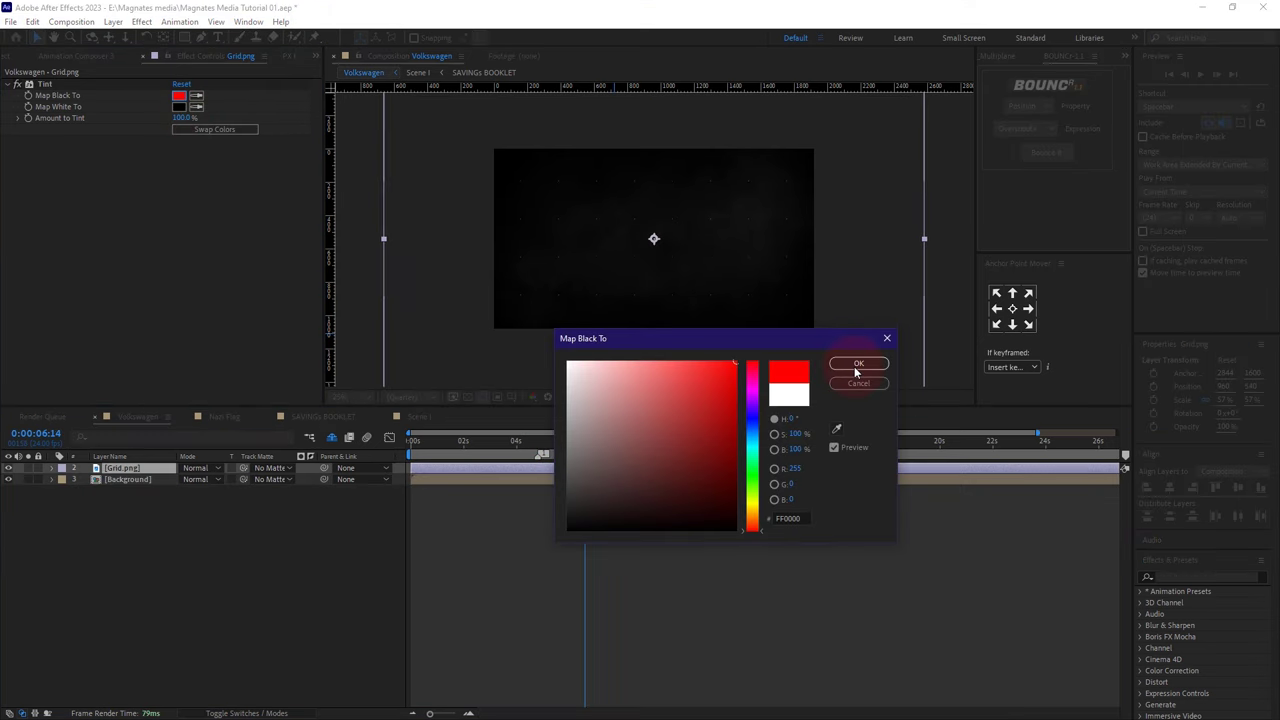
left_click(851, 366)
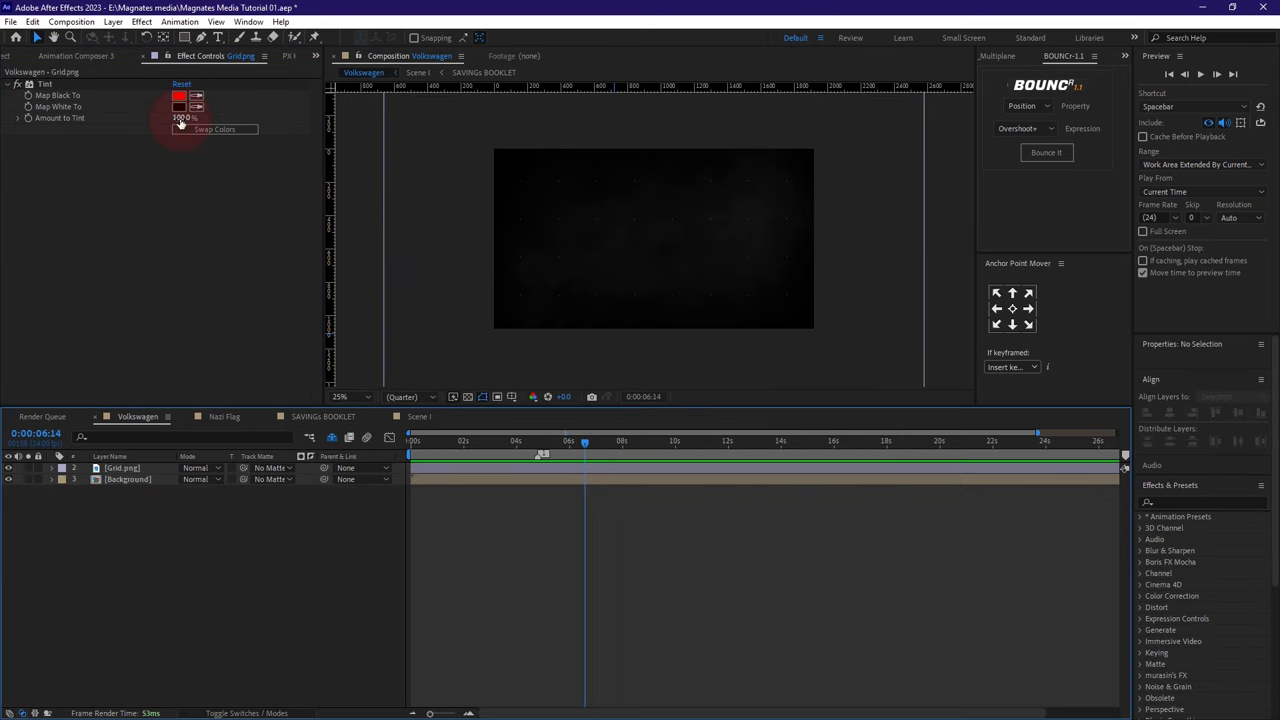
- Scale the Grid.png layer down to 37%
left_click(117, 468)
key("s")
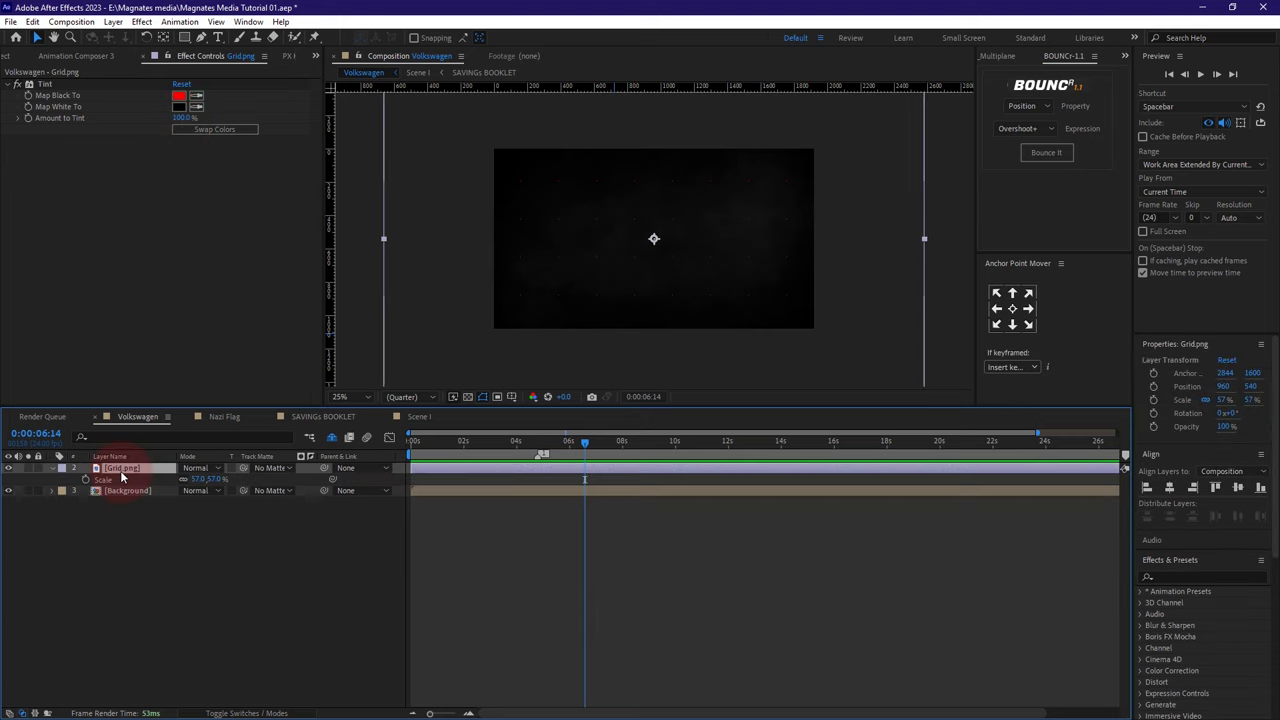
left_click_drag(203, 481, 199, 481)
left_click(239, 587)
scroll(636, 270, "up", 2)
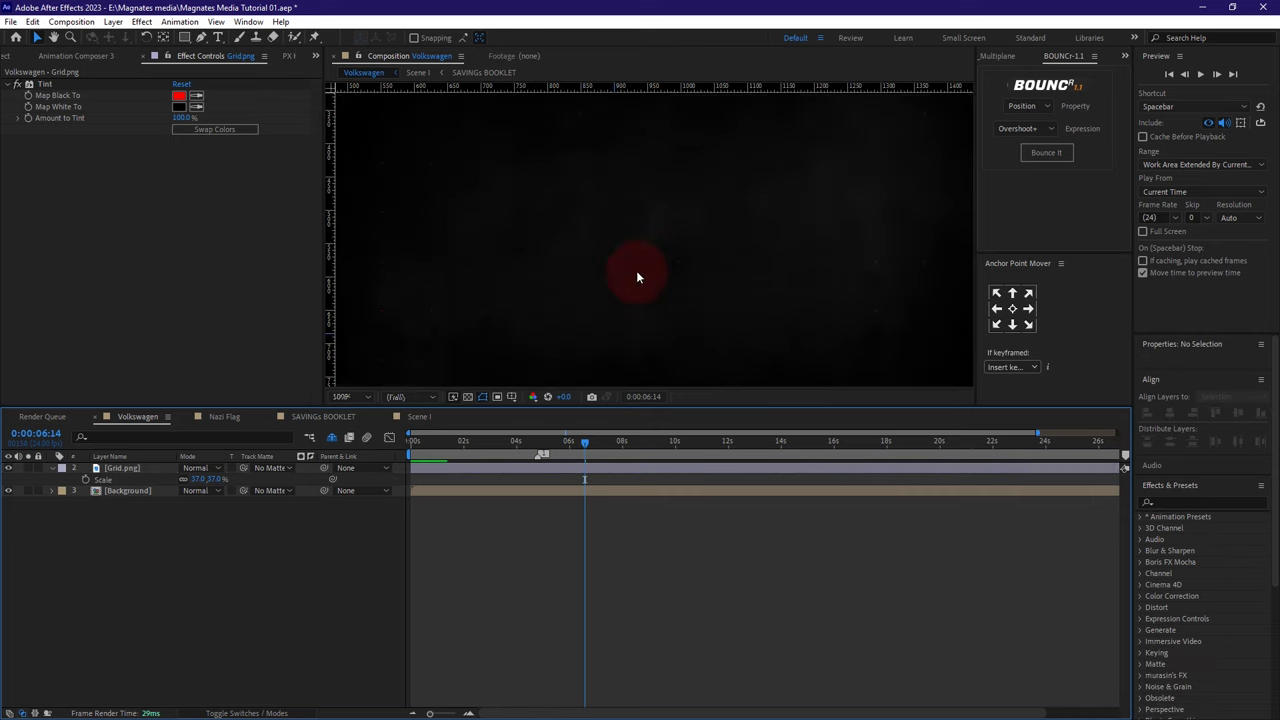
scroll(636, 270, "down", 2)
- Draw a tall vertical rectangle of about 308 by 1356 px near the frame's left edge and center its anchor point
key("q")
left_click(513, 166)
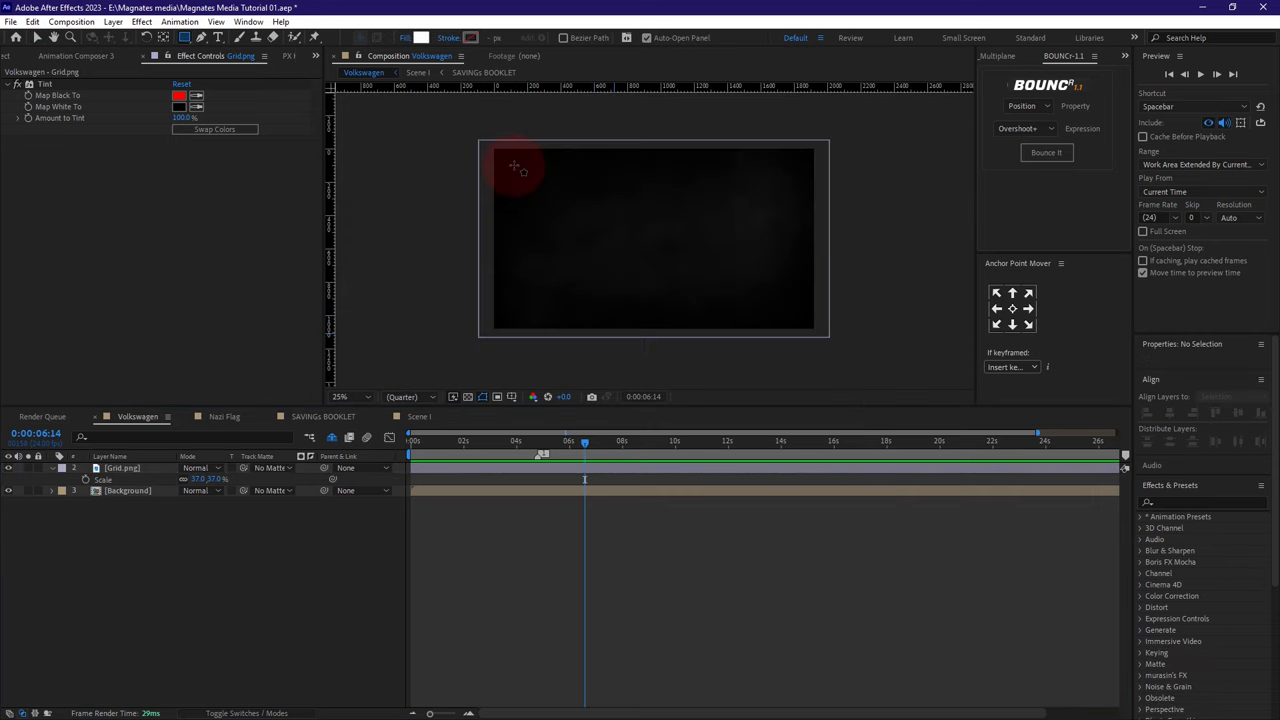
left_click_drag(515, 172, 560, 360)
left_click(1013, 316)
left_click(549, 250)
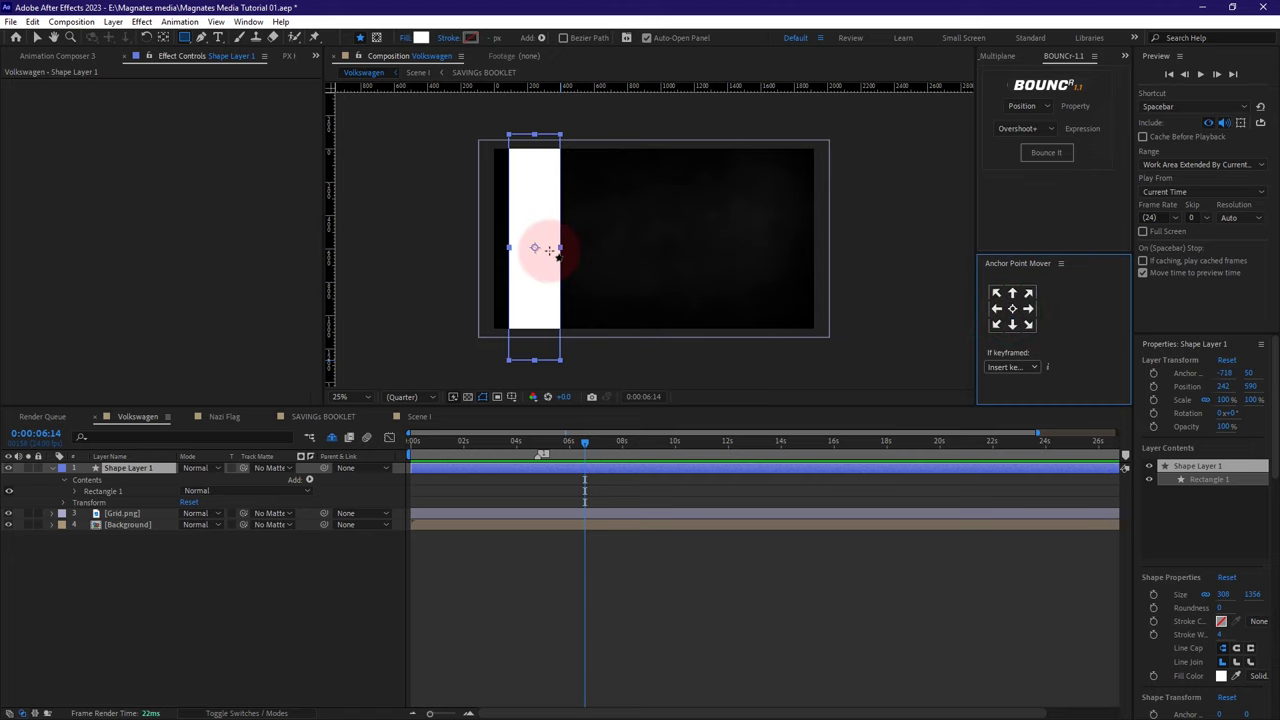
- Place the rectangle at about 270, 550 with a scale of about 84.4% by 91.2% and fill it with bright red
left_click(37, 37)
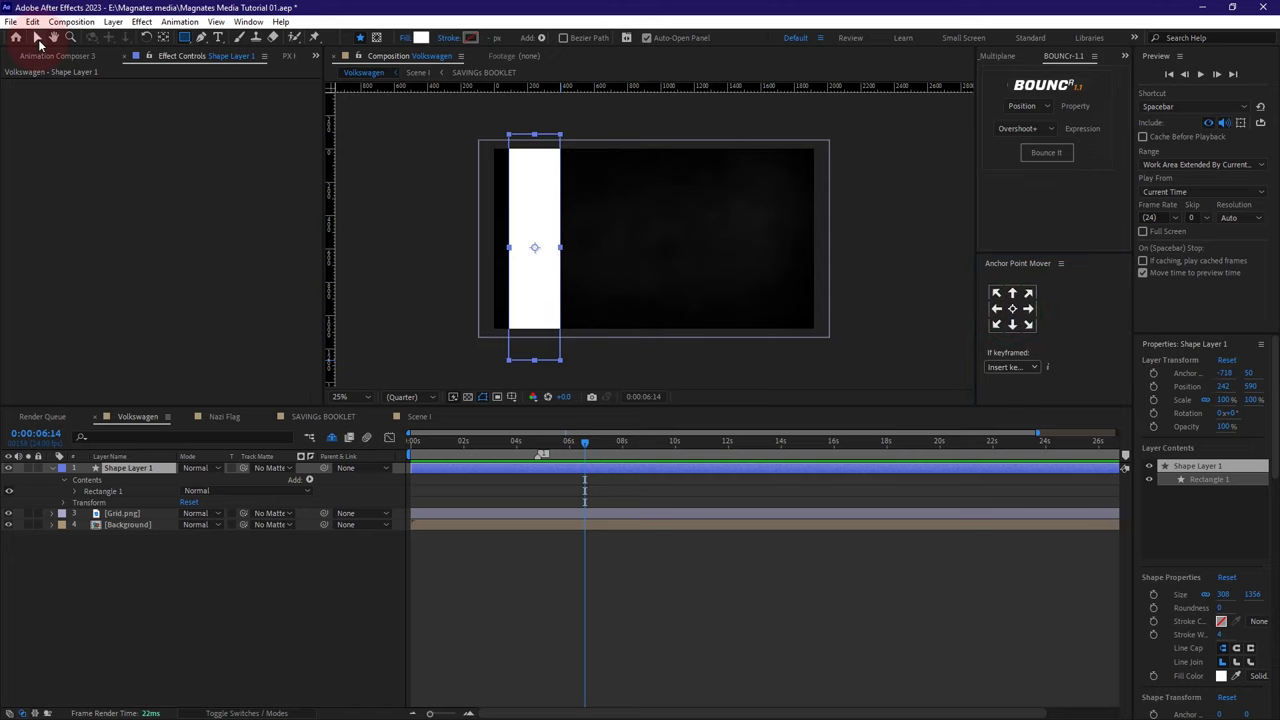
left_click_drag(538, 190, 545, 191)
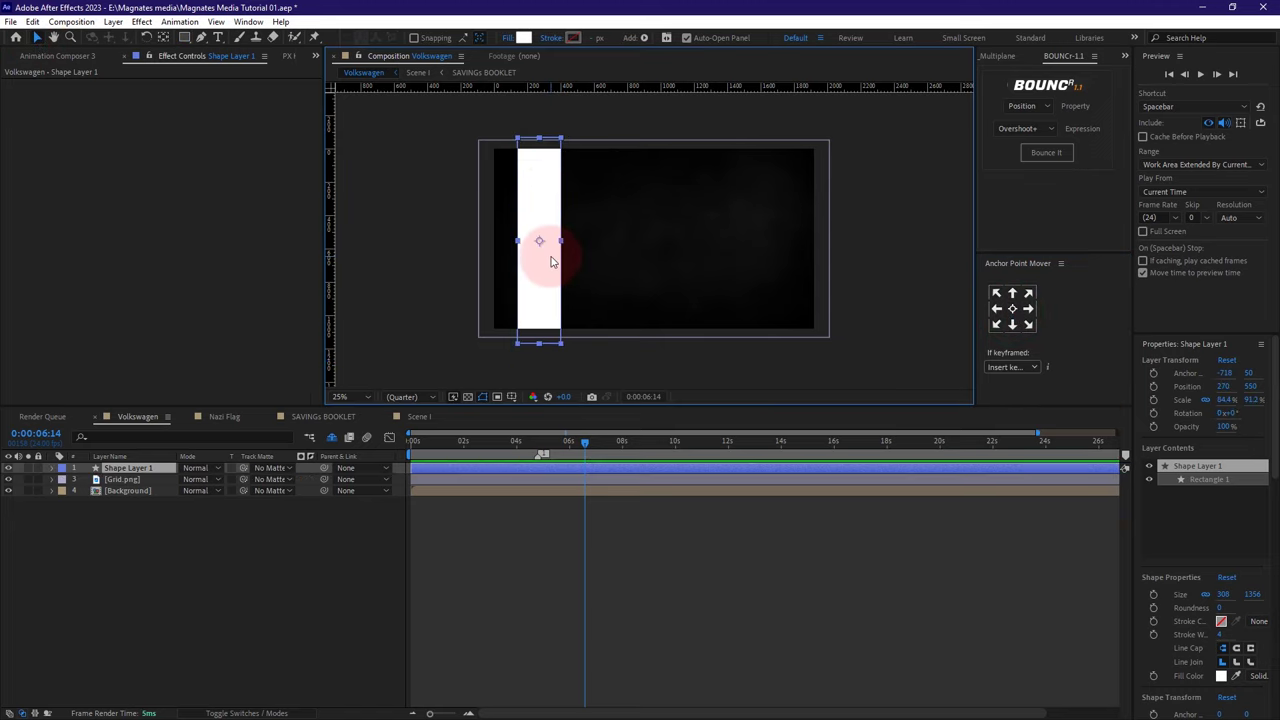
left_click(523, 37)
left_click(736, 363)
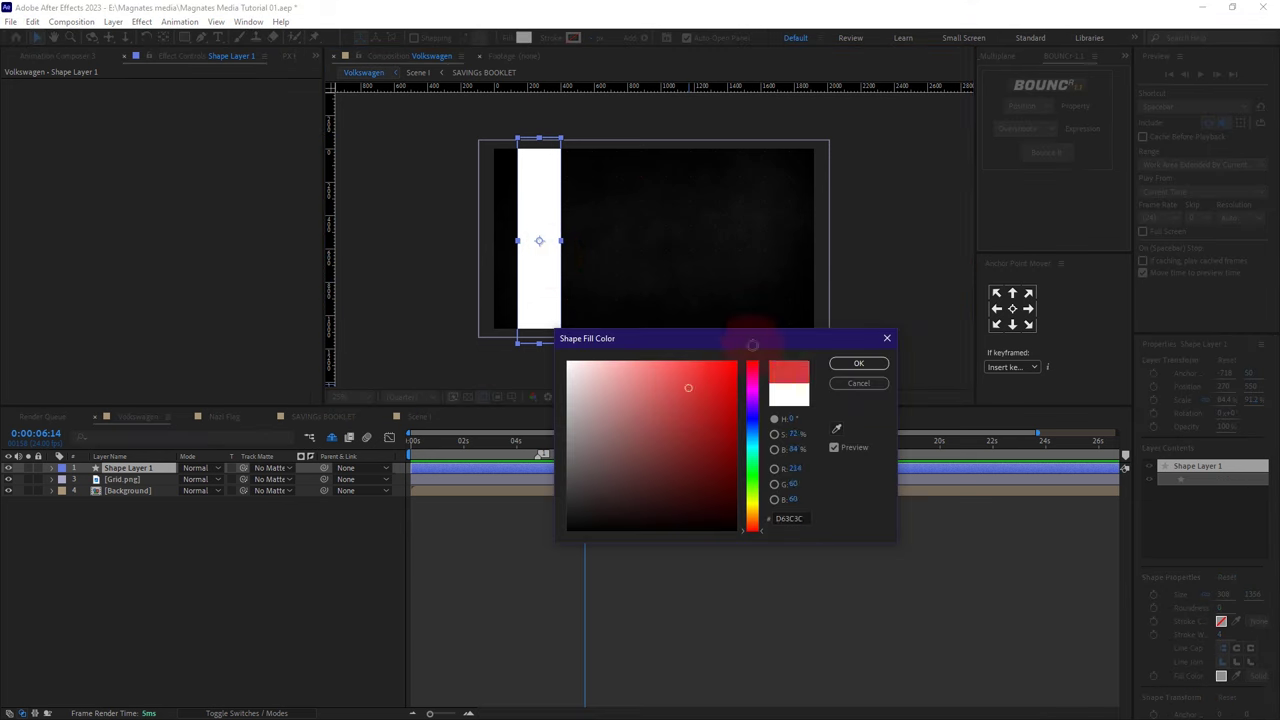
left_click(856, 365)
left_click(316, 572)
left_click(532, 253)
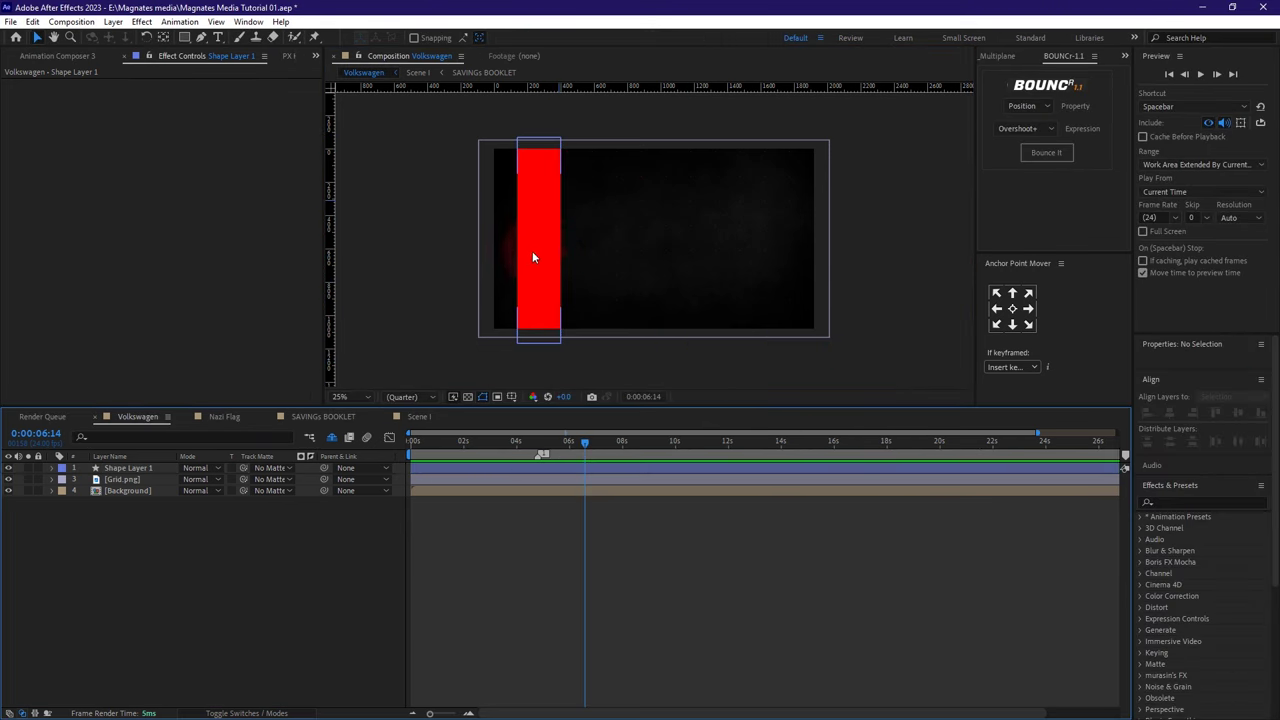
- Copy the emblem image layer and its circular matte shape from the Nazi Flag composition into the Volkswagen composition, above the red rectangle
left_click(229, 416)
left_click(138, 479)
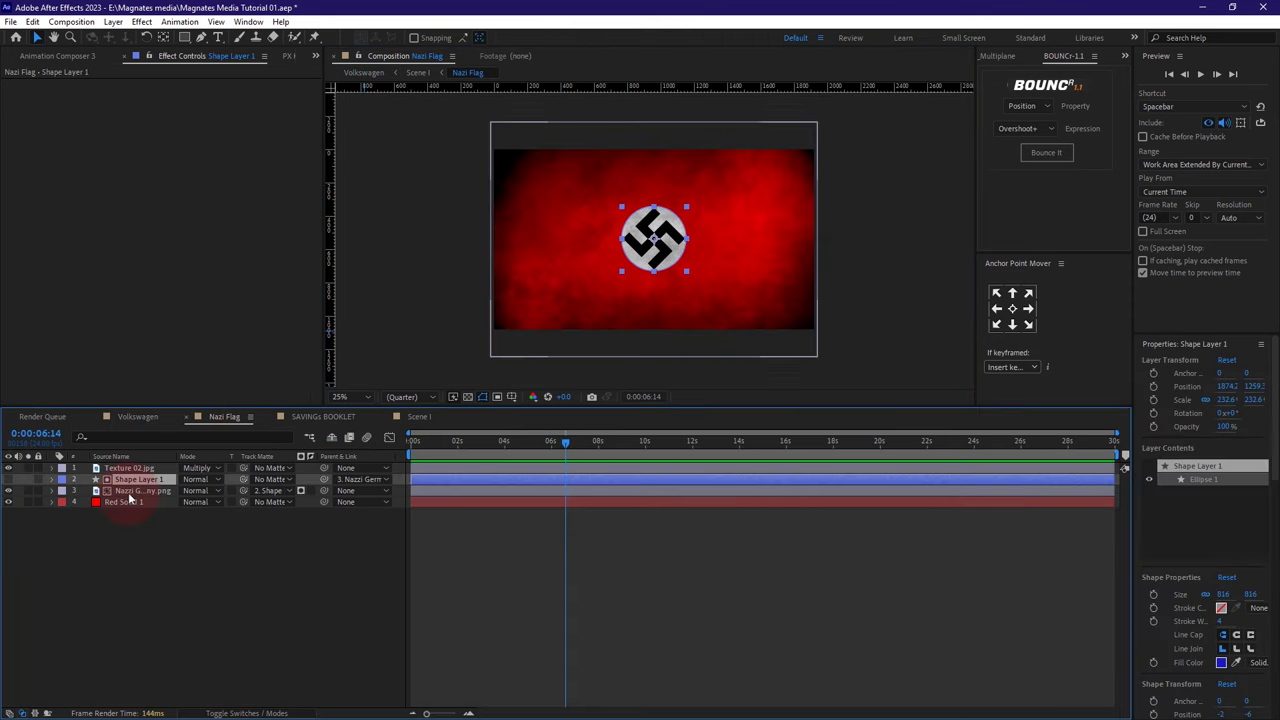
left_click(130, 491, "shift")
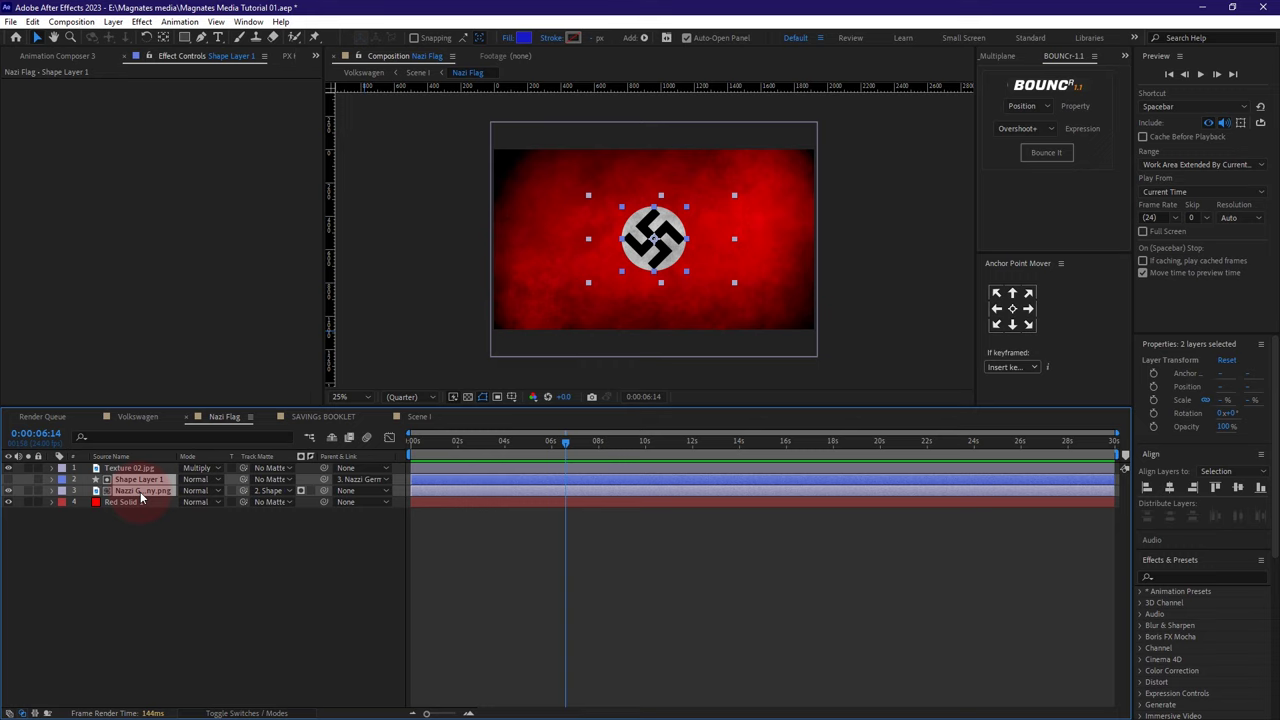
left_click(135, 417)
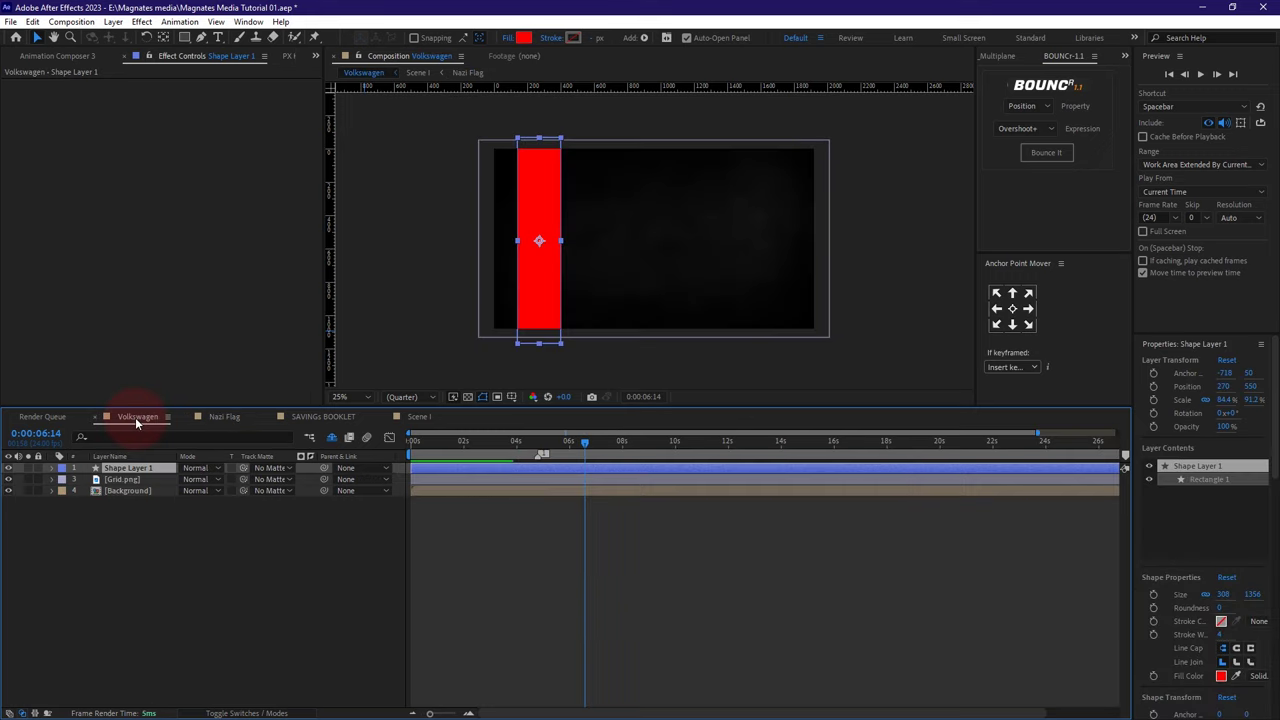
left_click(438, 468)
key("ctrl+v")
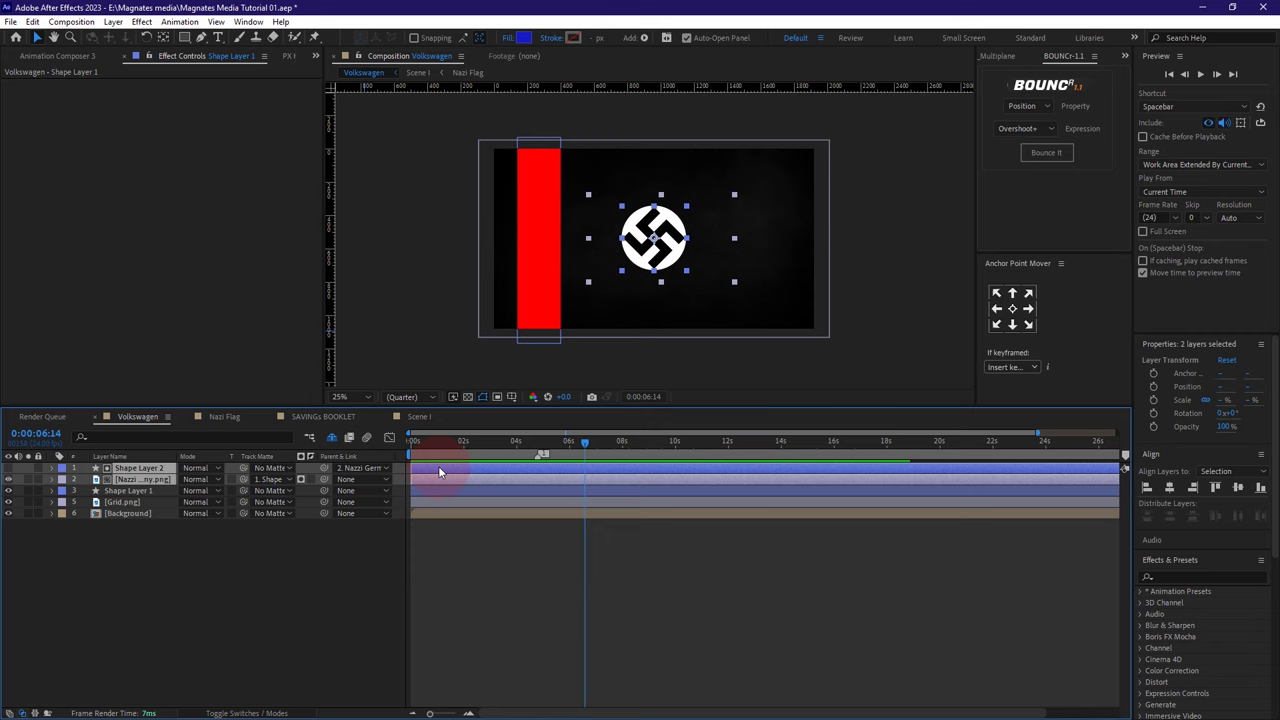
- Move the emblem image onto the middle of the red rectangle, scale it to 7%, and hide the rulers
left_click(128, 469)
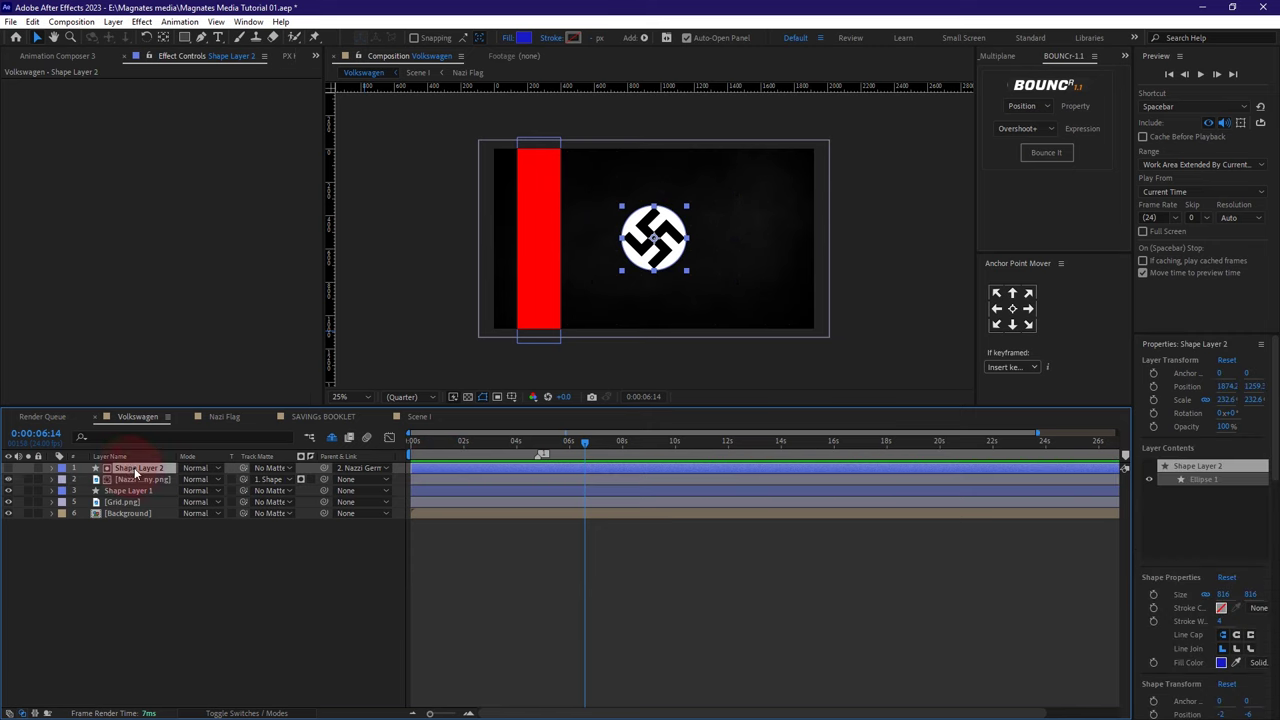
left_click(138, 479)
left_click_drag(655, 240, 539, 240)
key("s")
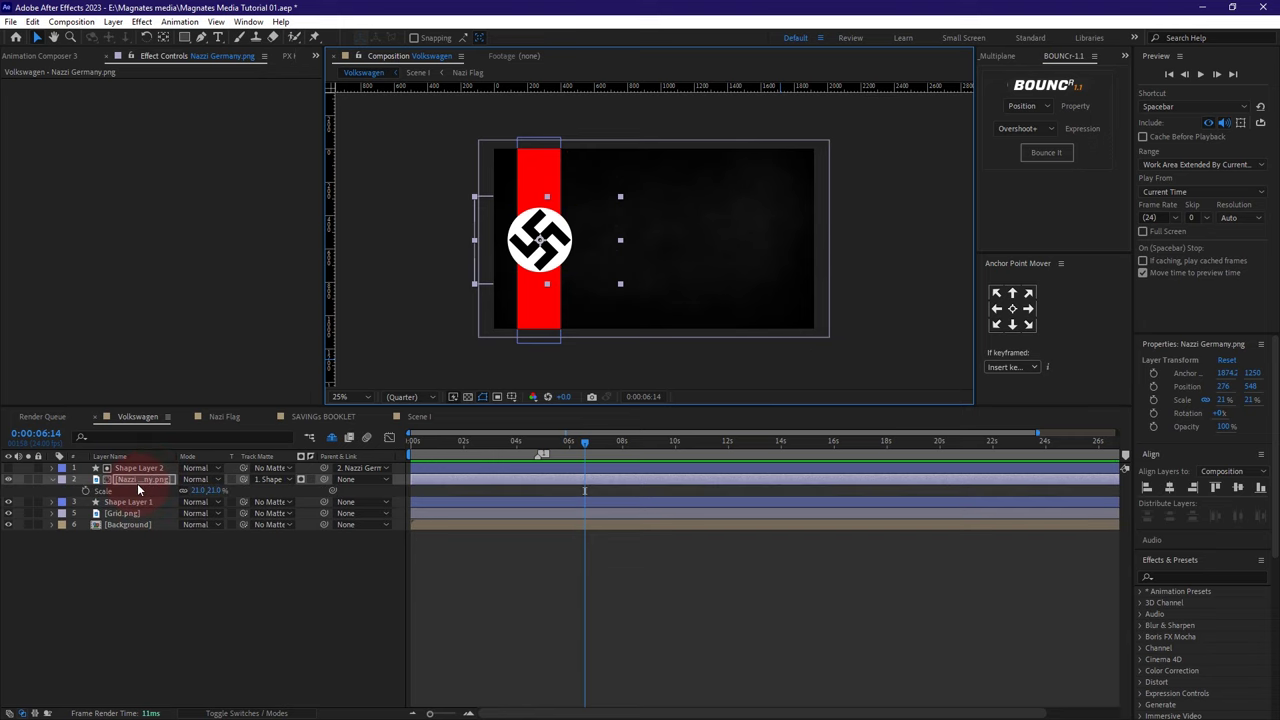
left_click_drag(211, 490, 197, 490)
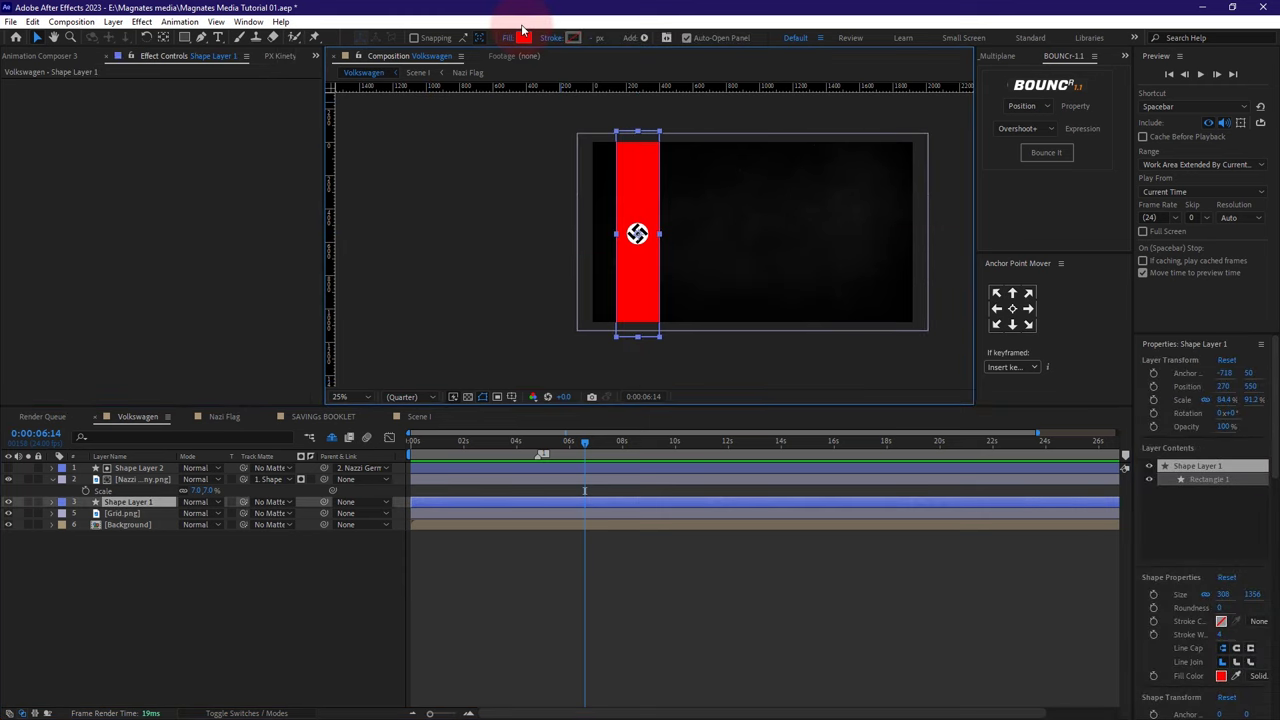
left_click(482, 216)
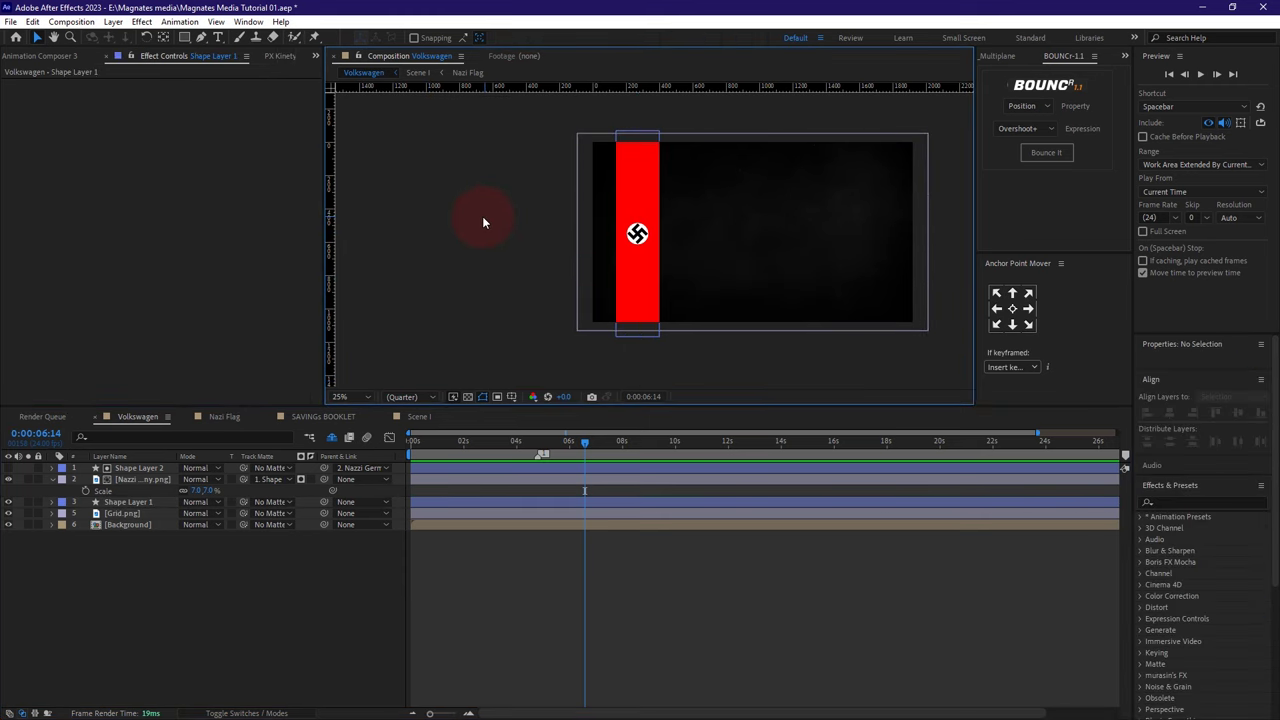
key("ctrl+r")
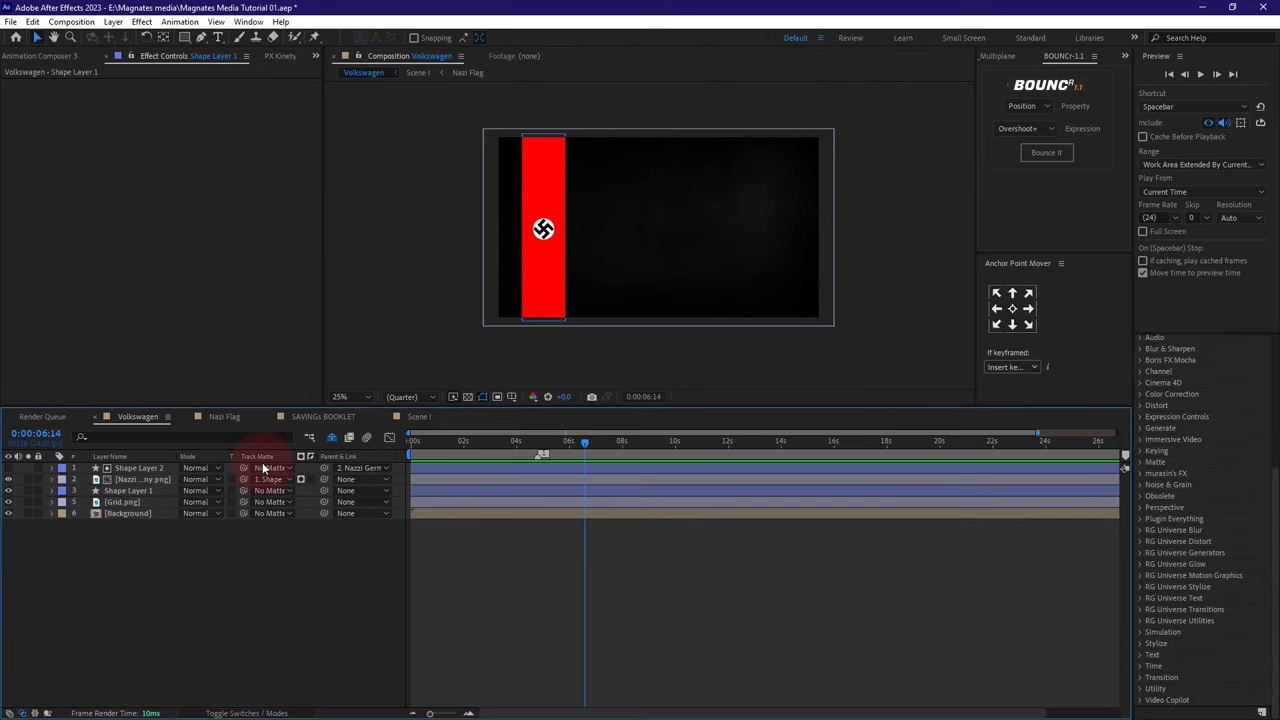
- Rename the emblem's matte shape layer to Circle and the red rectangle layer to Rect
left_click(120, 478)
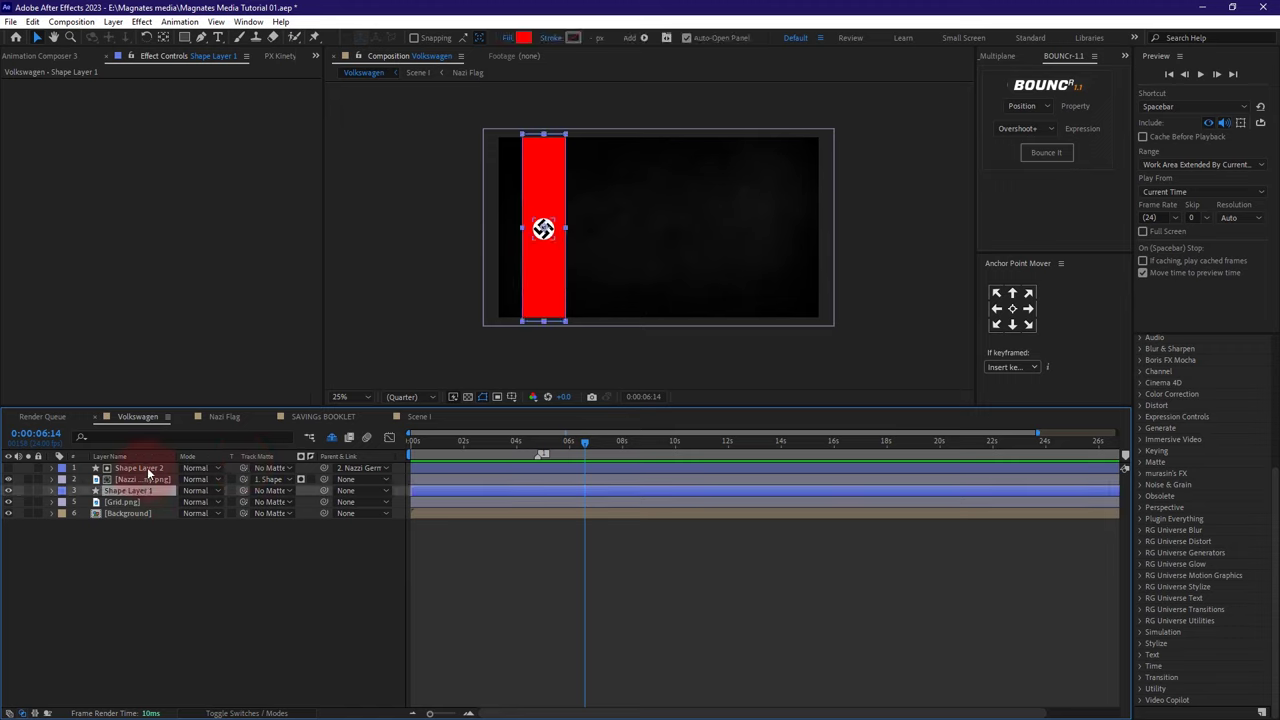
right_click(150, 467)
left_click(186, 430)
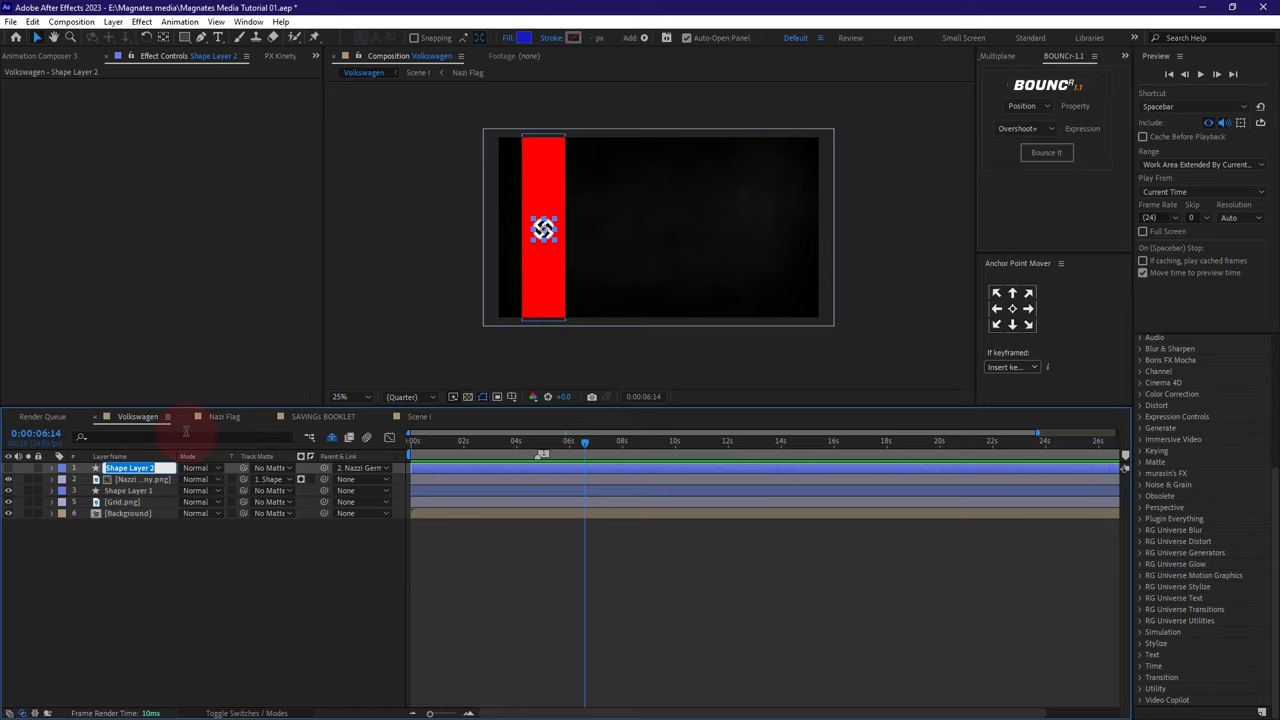
type("Circle")
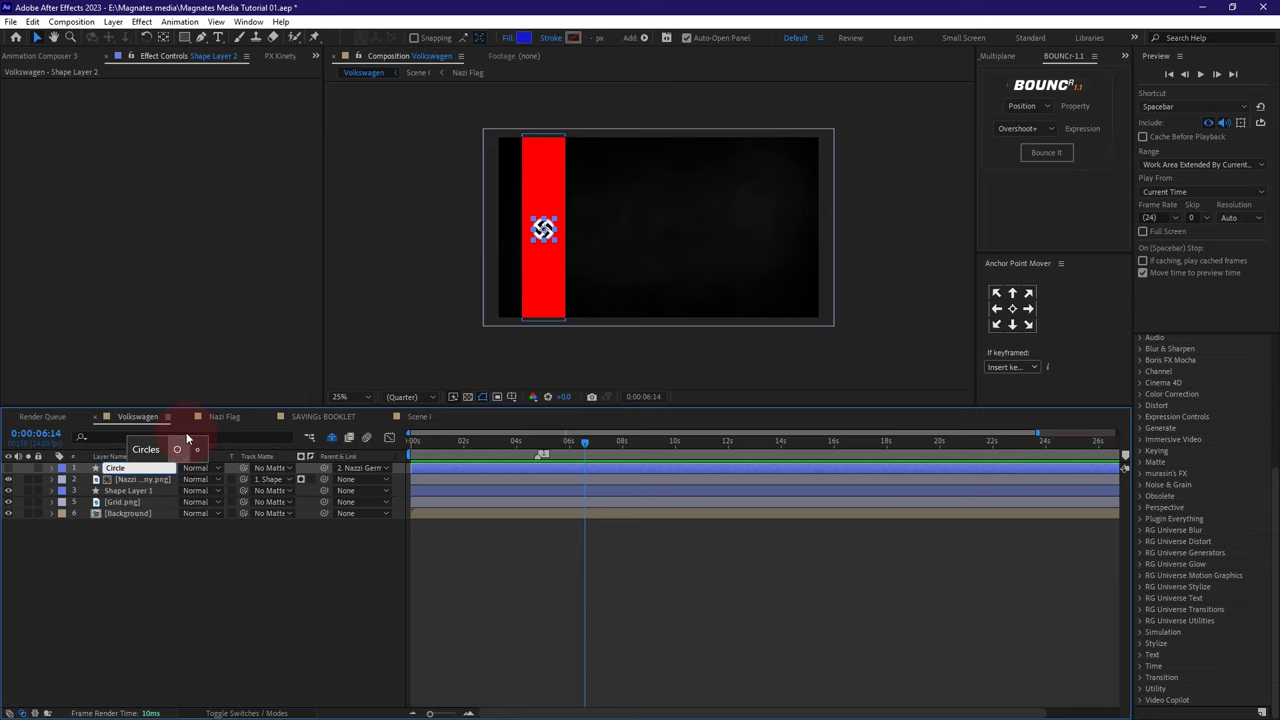
key("Return")
right_click(132, 490)
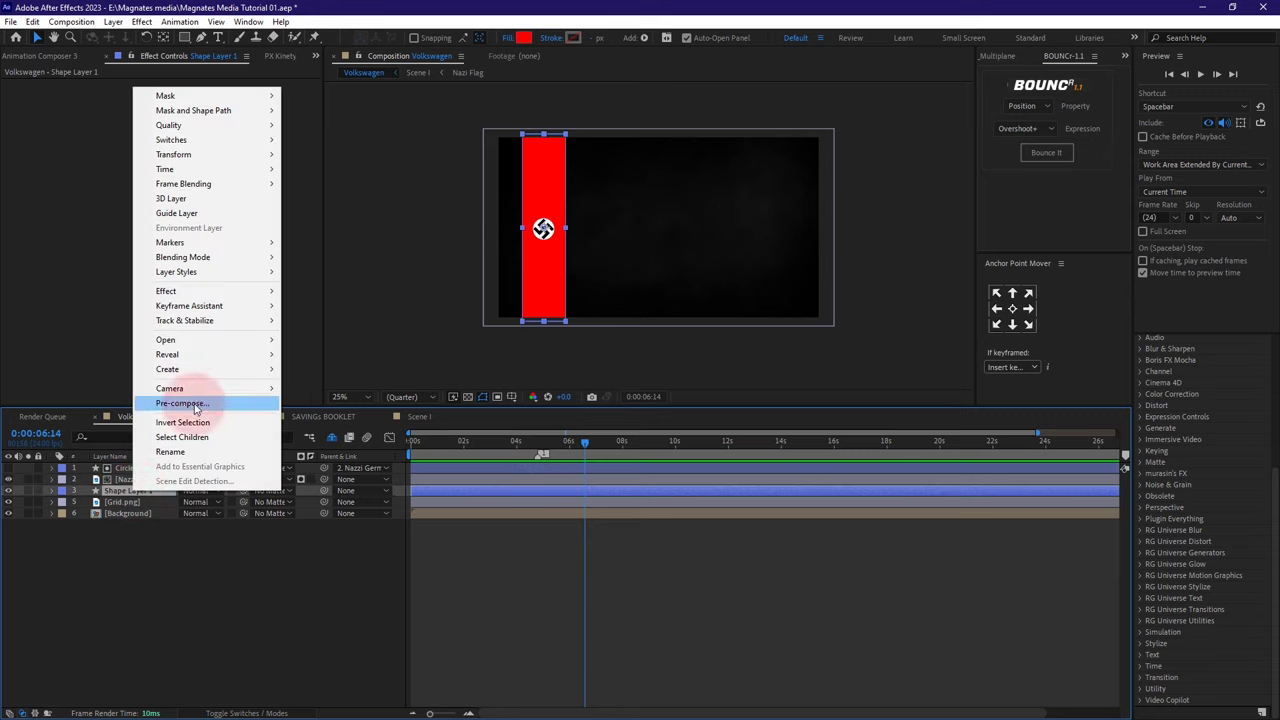
left_click(170, 451)
type("Rect")
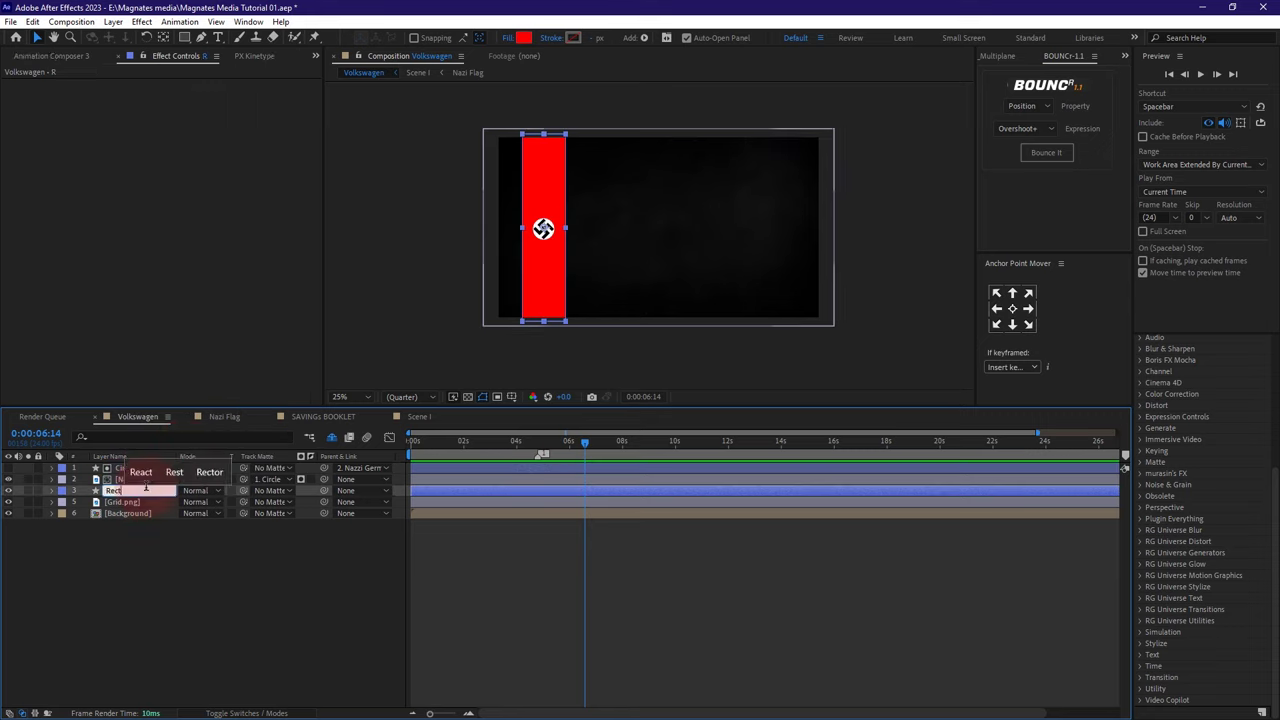
key("Return")
left_click(146, 534)
left_click(134, 491, "shift")
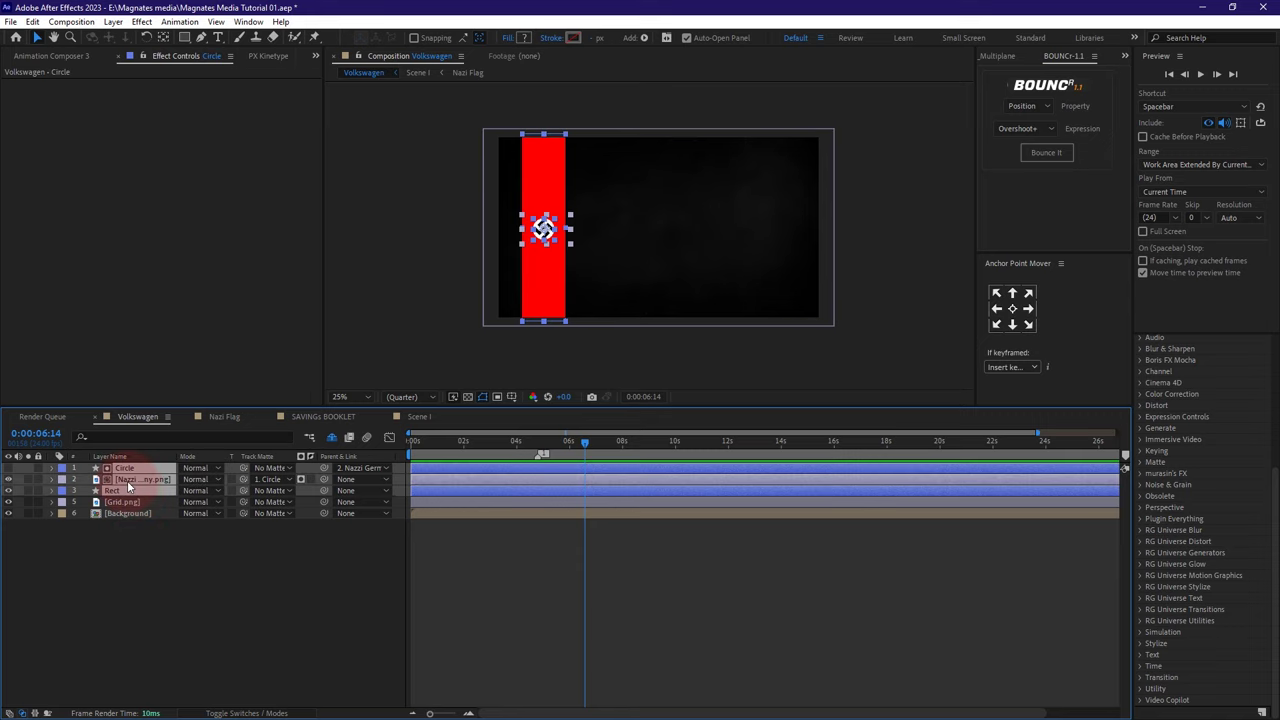
key("ctrl+d")
left_click(118, 518)
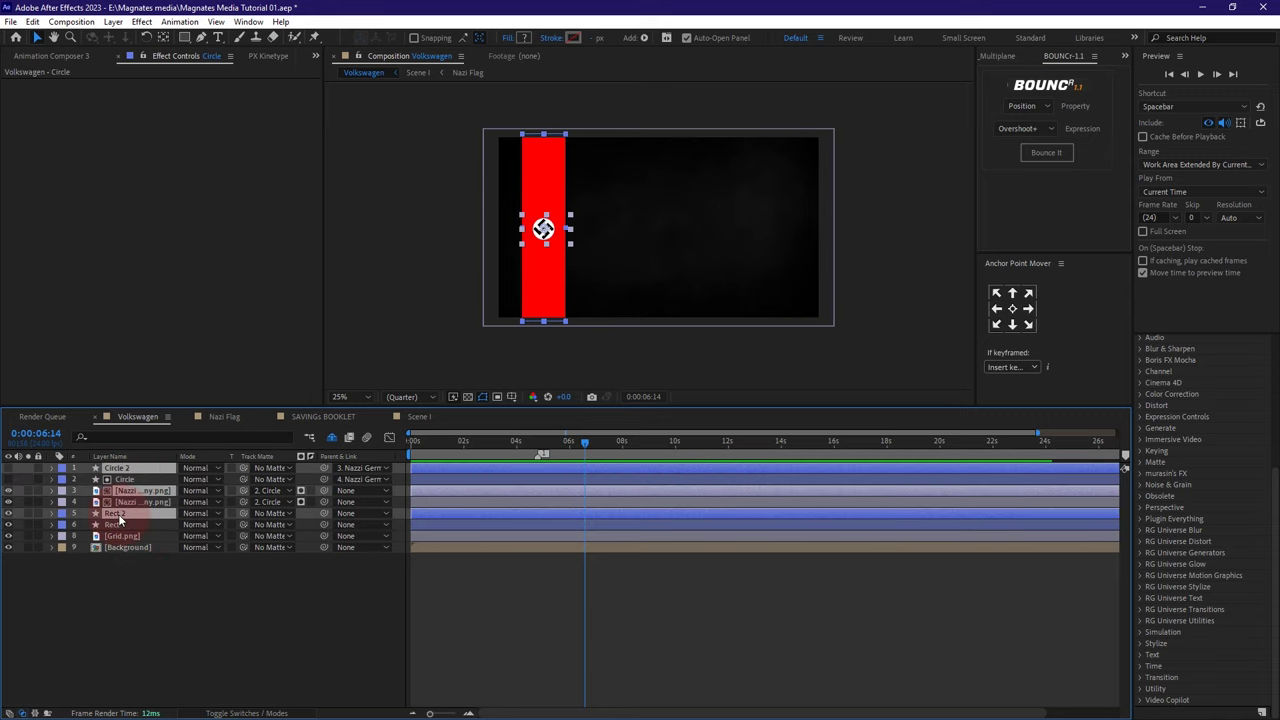
left_click_drag(118, 518, 119, 536)
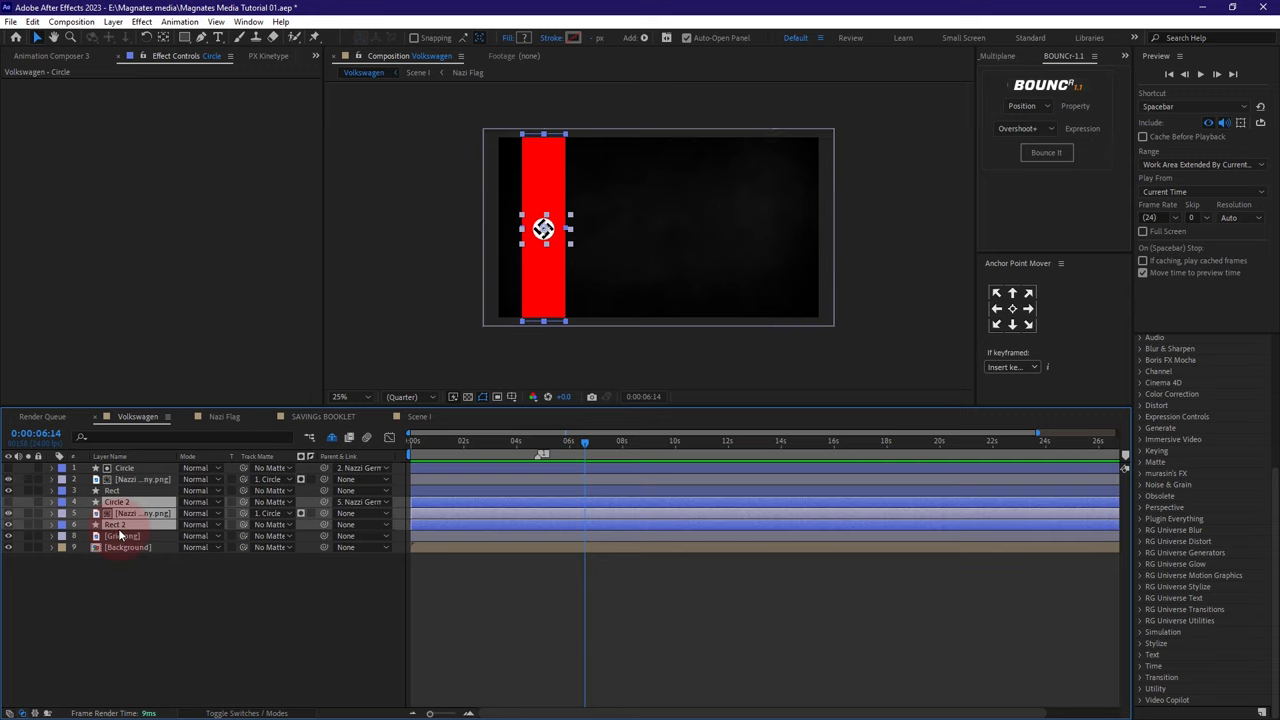
key("Delete")
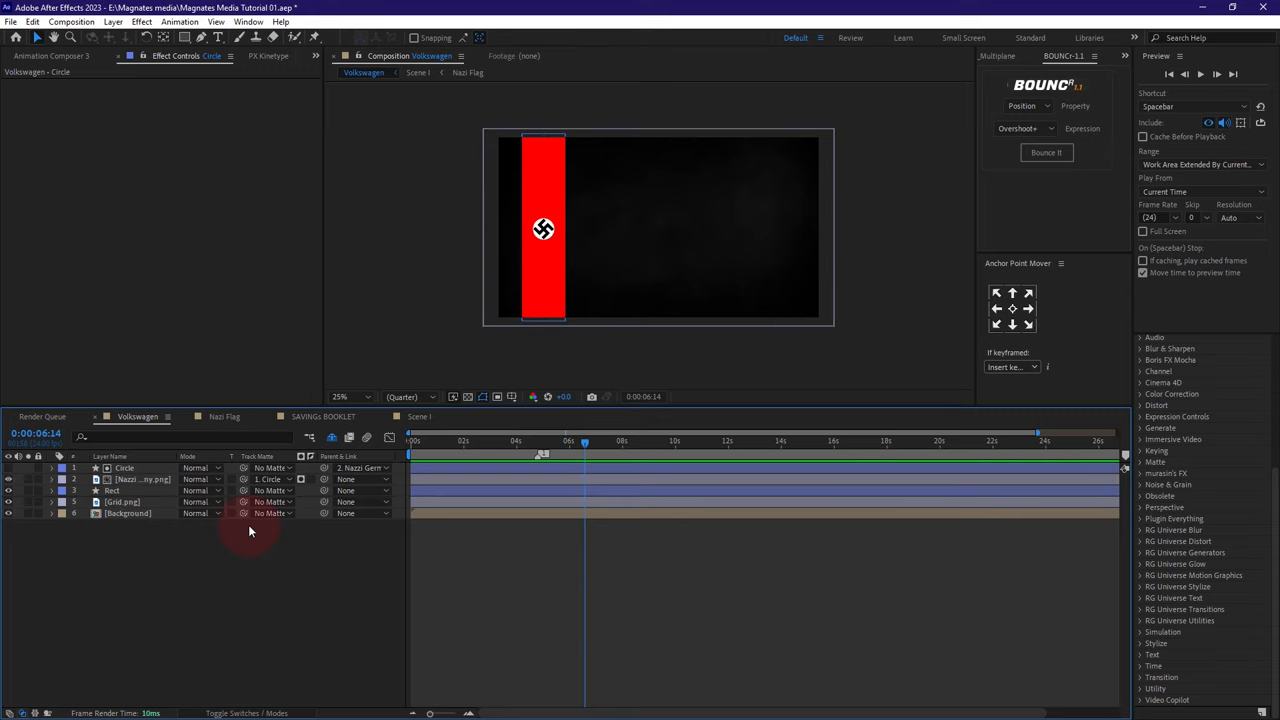
- Add First Volkswagen logo.png from the project assets as the top layer of the Volkswagen composition
left_click(316, 55)
left_click(337, 74)
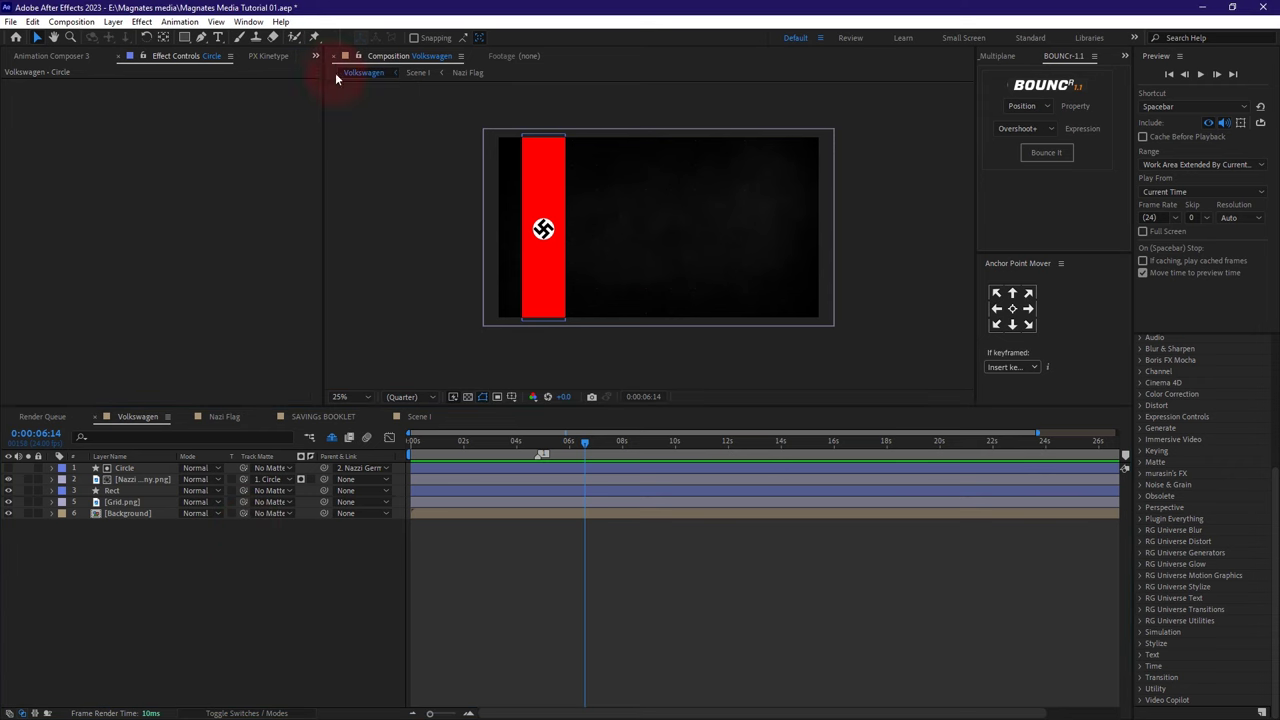
scroll(70, 308, "down", 2)
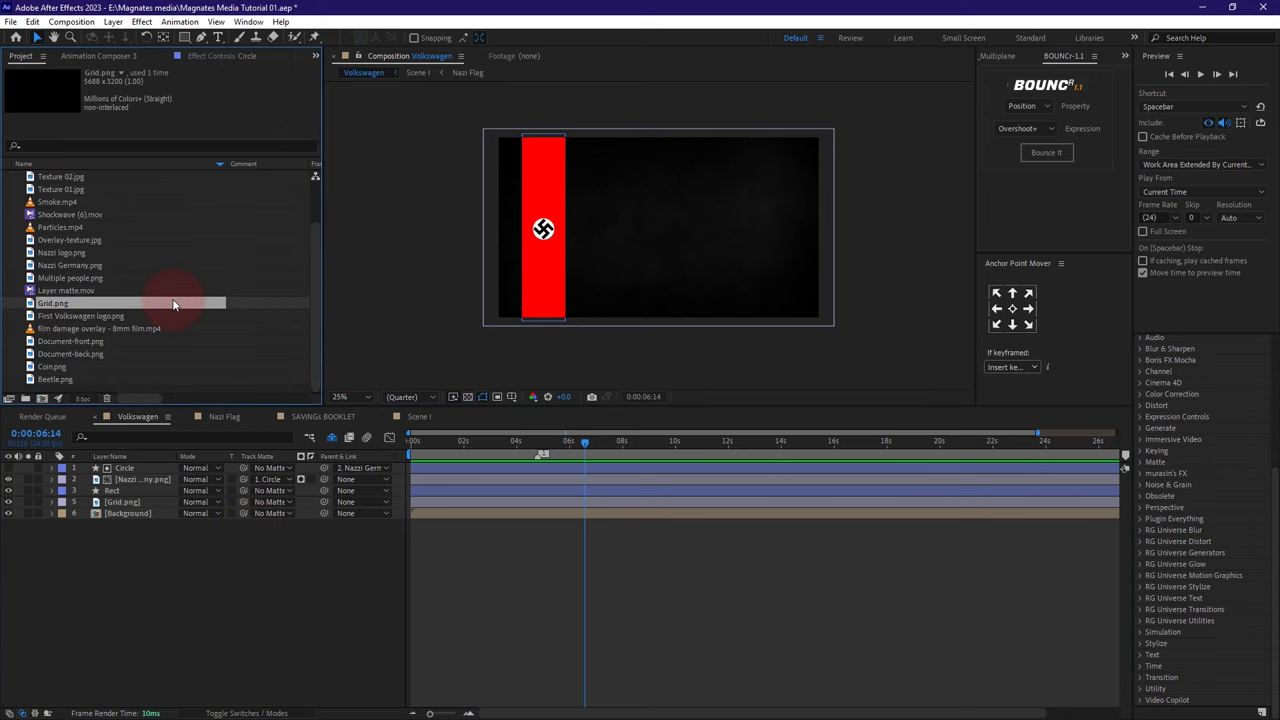
left_click(88, 318)
left_click_drag(80, 325, 96, 471)
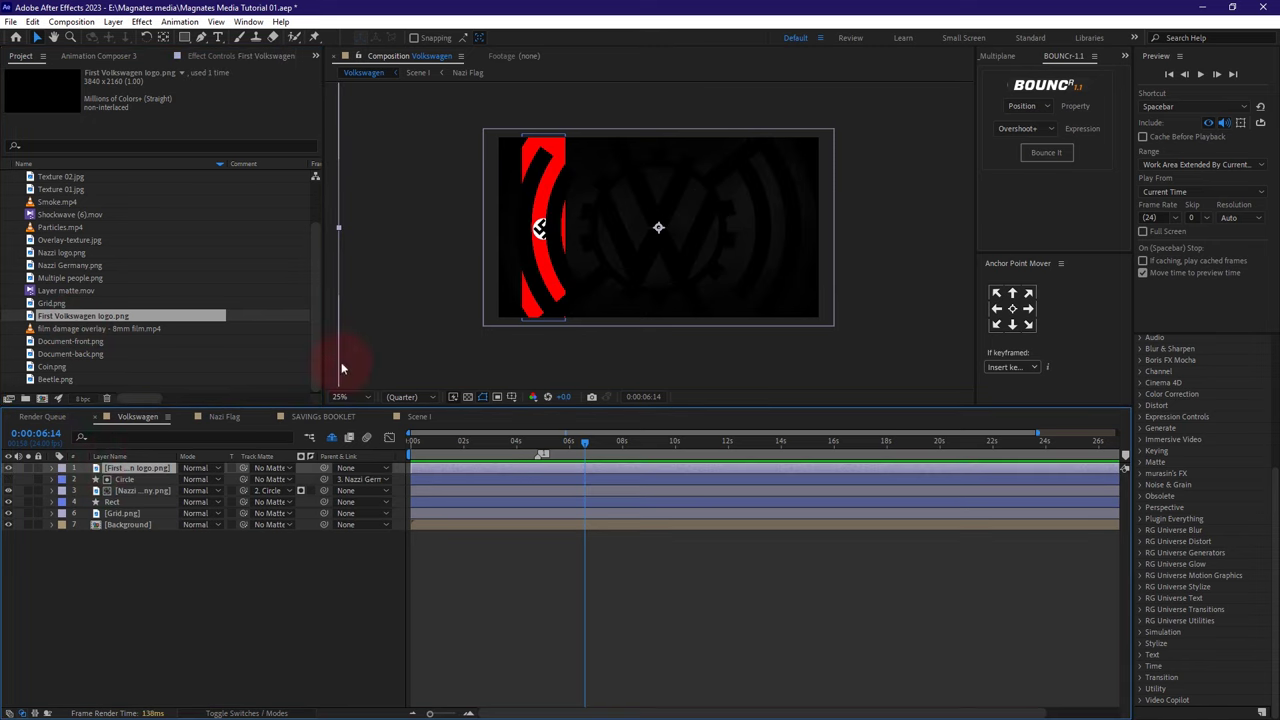
- Move the first Volkswagen logo onto the emblem in the red banner and scale it to 5.7%
left_click(659, 229)
left_click_drag(659, 229, 543, 230)
key("s")
scroll(495, 222, "up", 3)
mouse_move(192, 480)
left_mouse_down()
mouse_move(160, 480)
mouse_move(210, 479)
mouse_move(198, 479)
left_mouse_up()
scroll(830, 275, "up", 1)
left_click_drag(563, 250, 563, 236)
left_click(212, 479)
type("5.7")
left_click(222, 611)
- Duplicate the Circle layer and set the copy's fill color to white (ffffff)
key("comma")
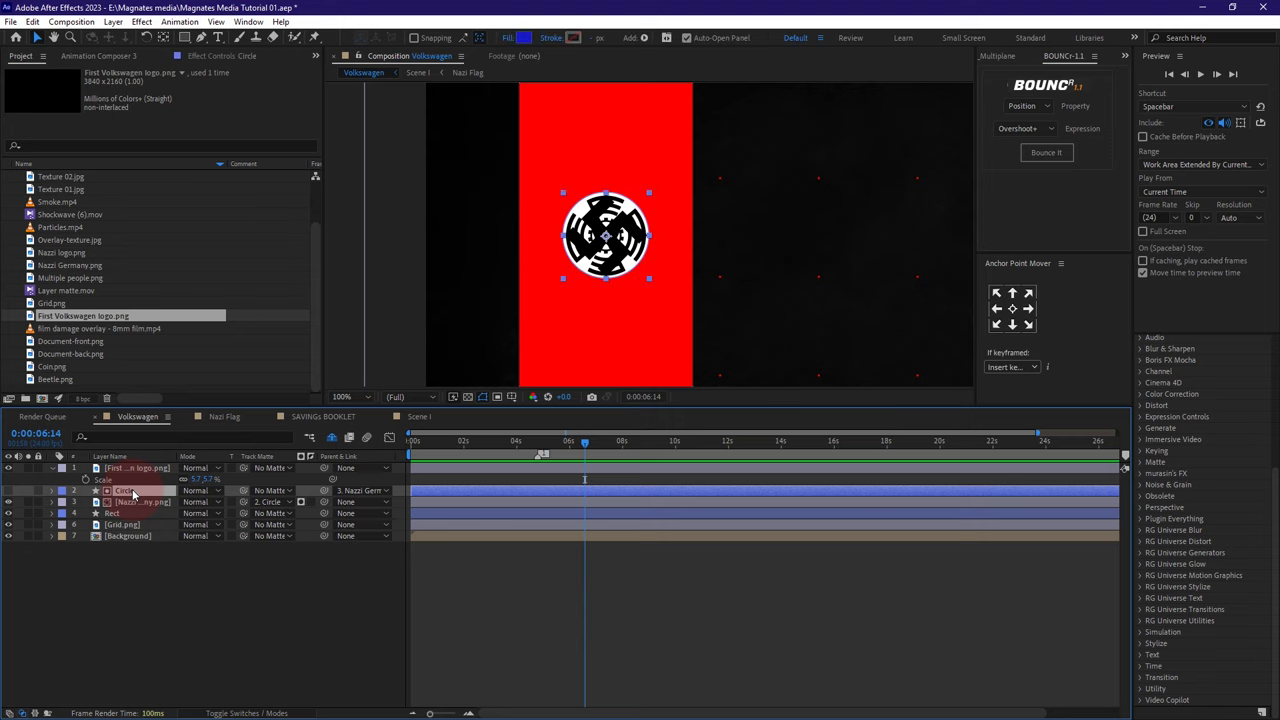
key("ctrl+d")
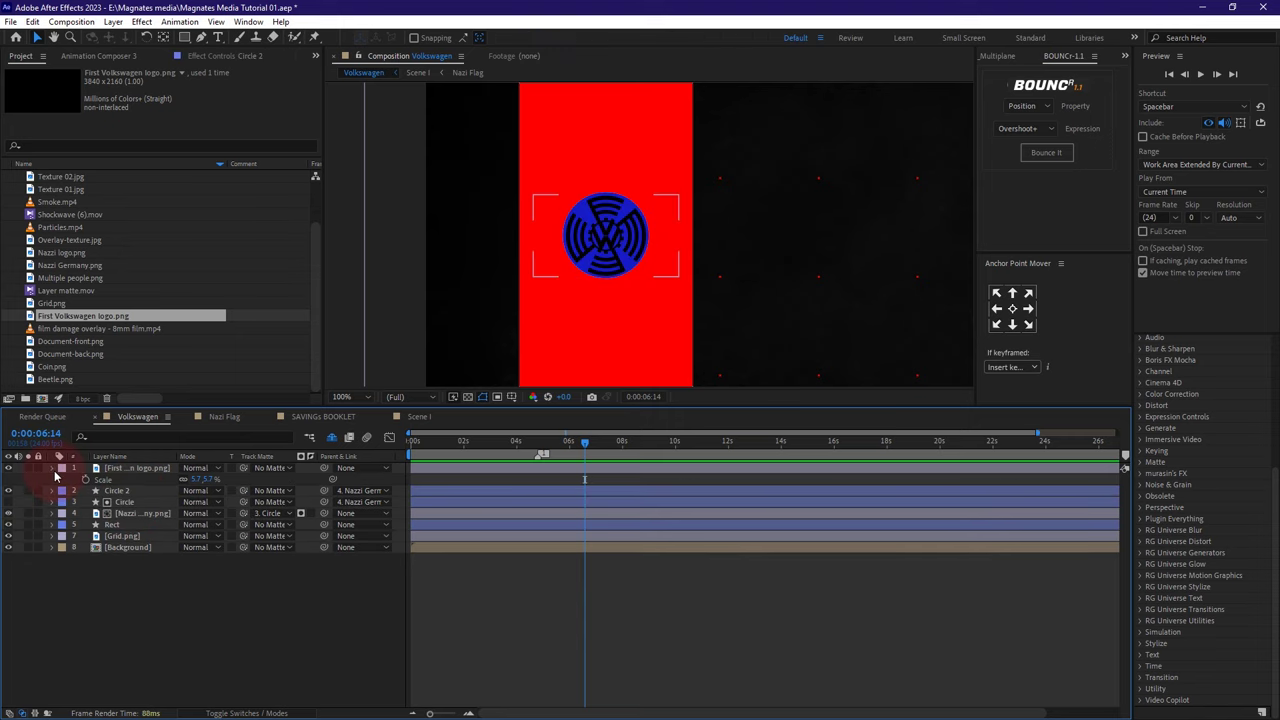
left_click(51, 468)
left_click(62, 479)
left_click(523, 37)
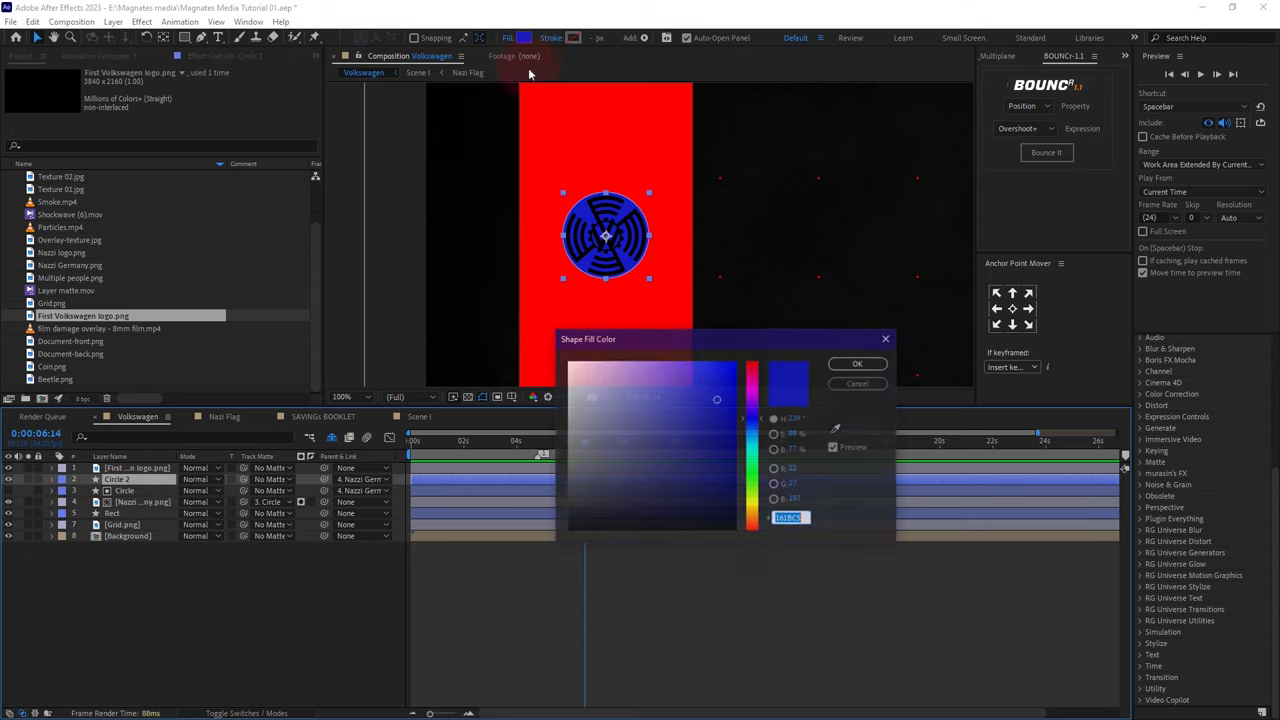
type("ffffff")
left_click(857, 363)
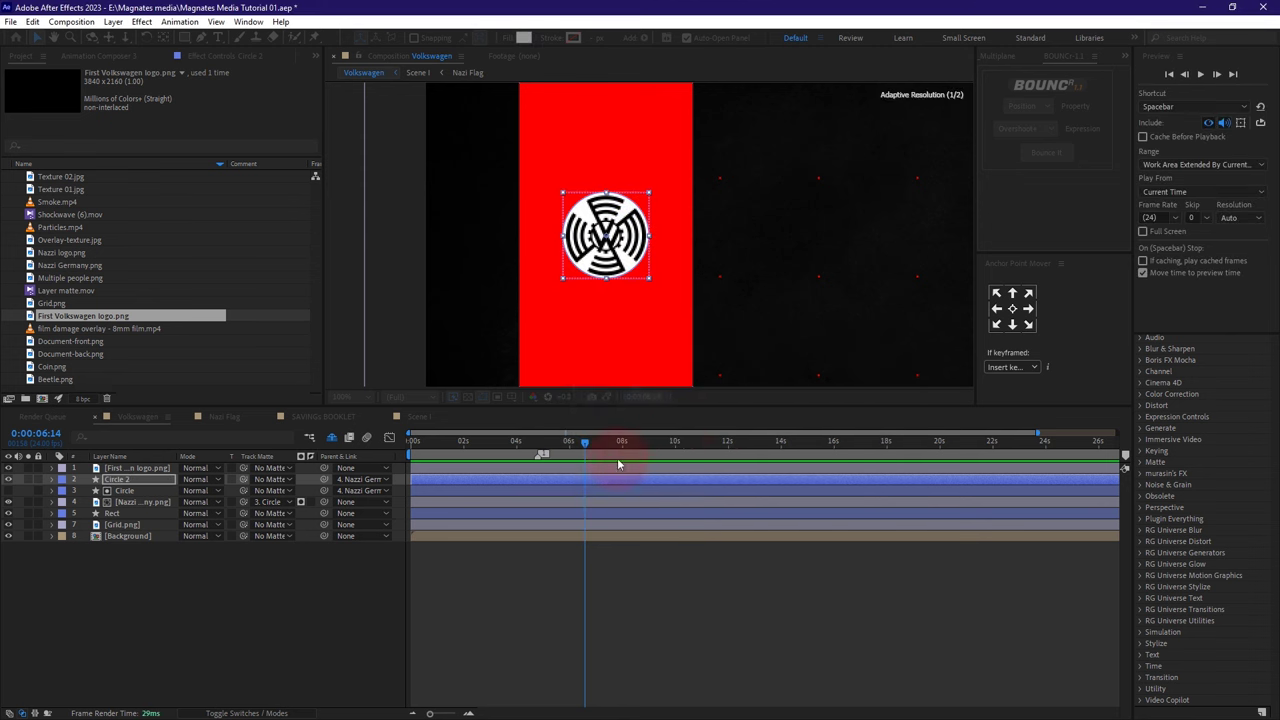
left_click(174, 605)
- Duplicate the Rect layer, place the copy directly below Circle 2, and parent the Volkswagen logo and Circle 2 to it
left_click(120, 480)
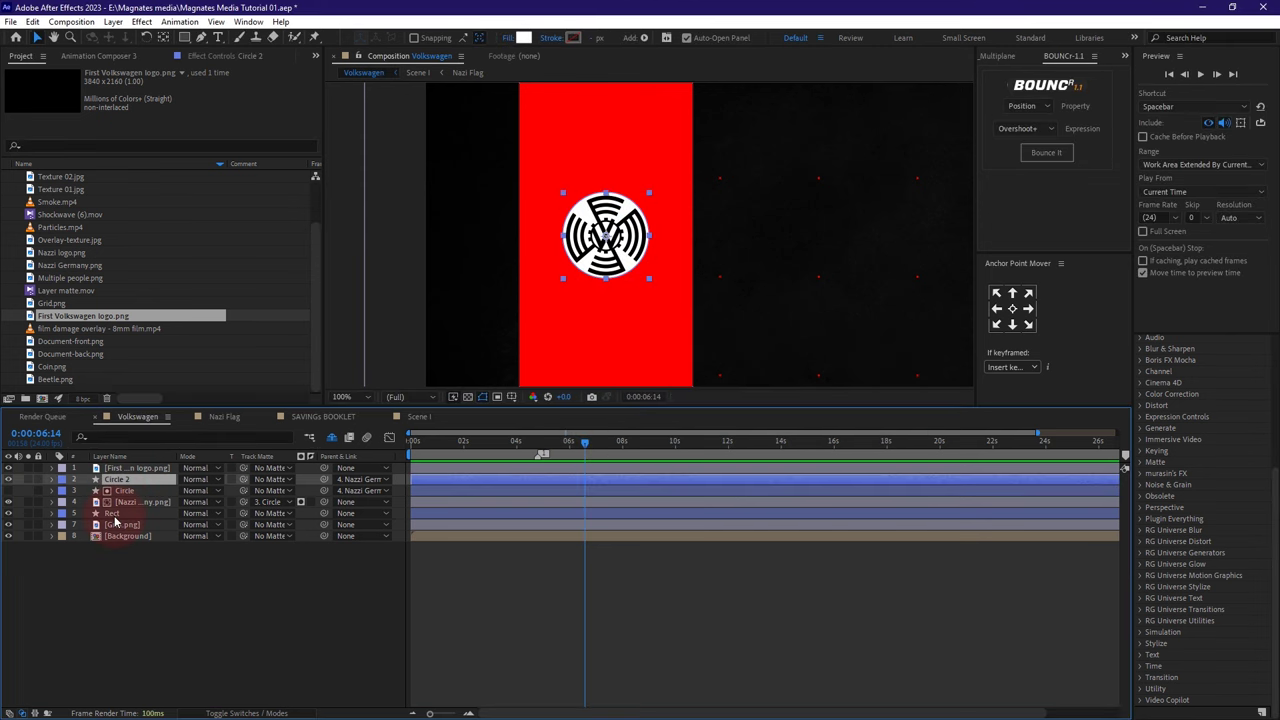
left_click_drag(115, 520, 116, 490)
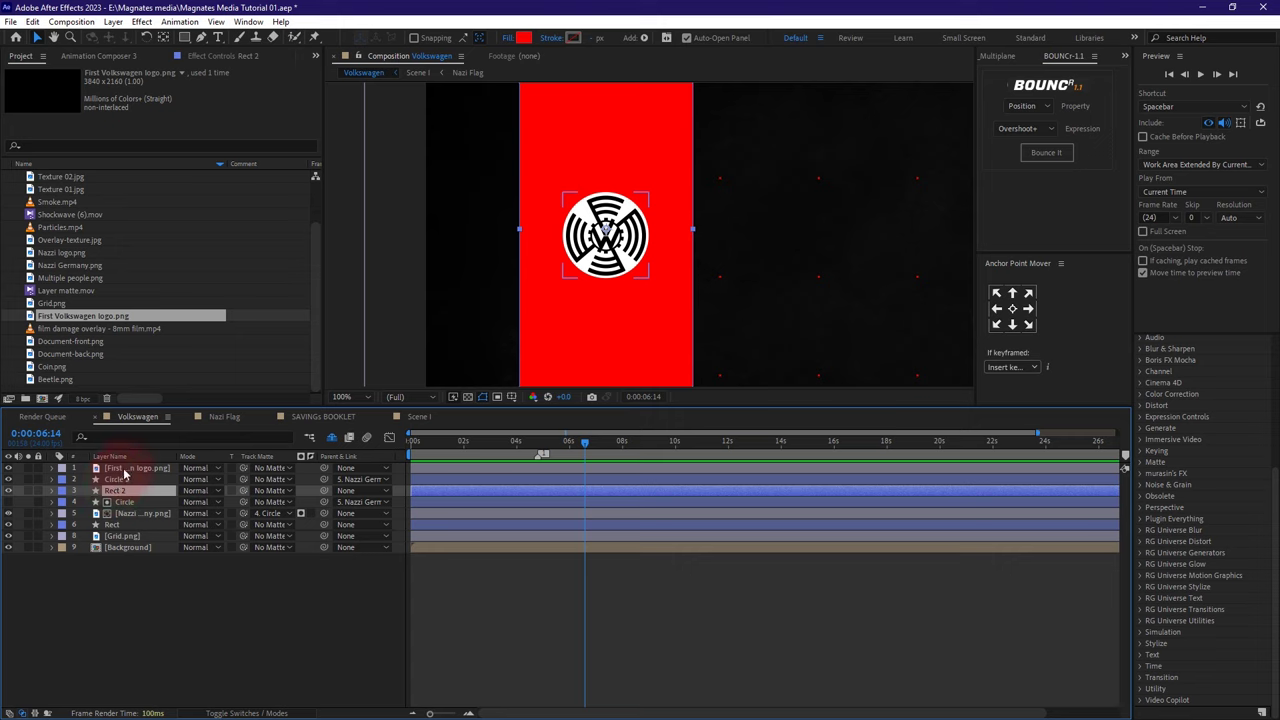
left_click(124, 470)
left_click(120, 480, "ctrl")
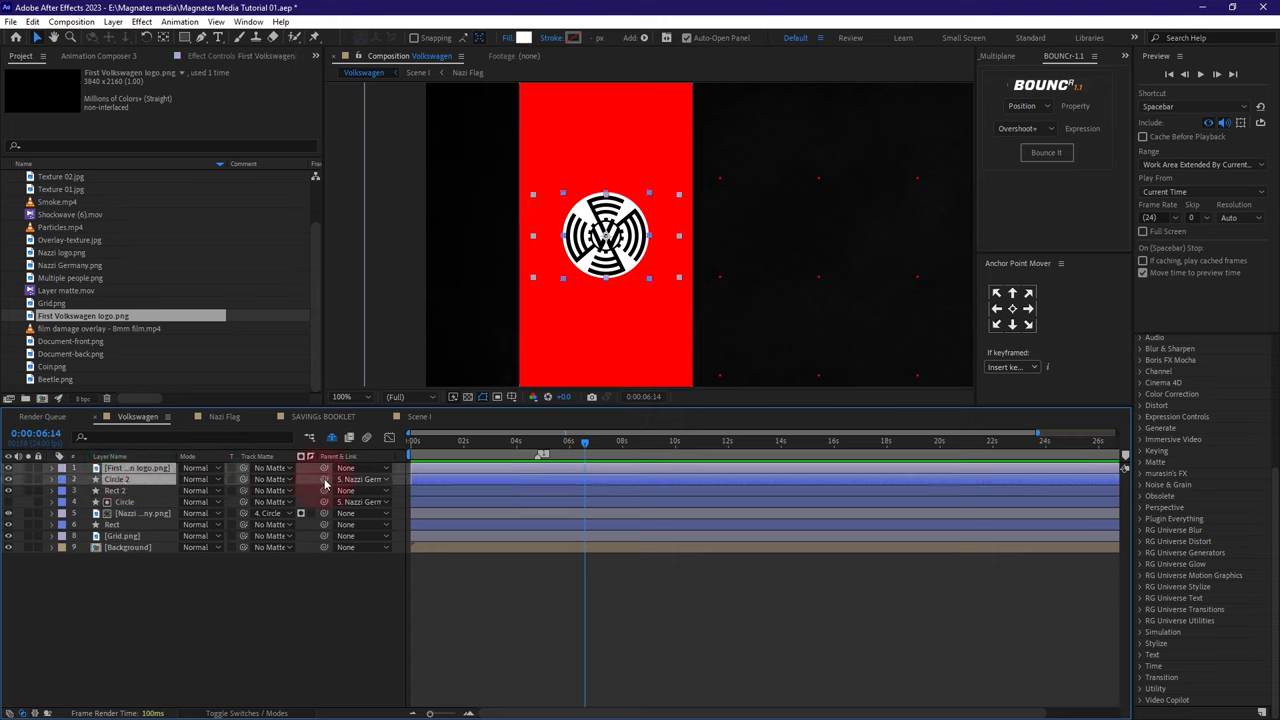
left_click(370, 480)
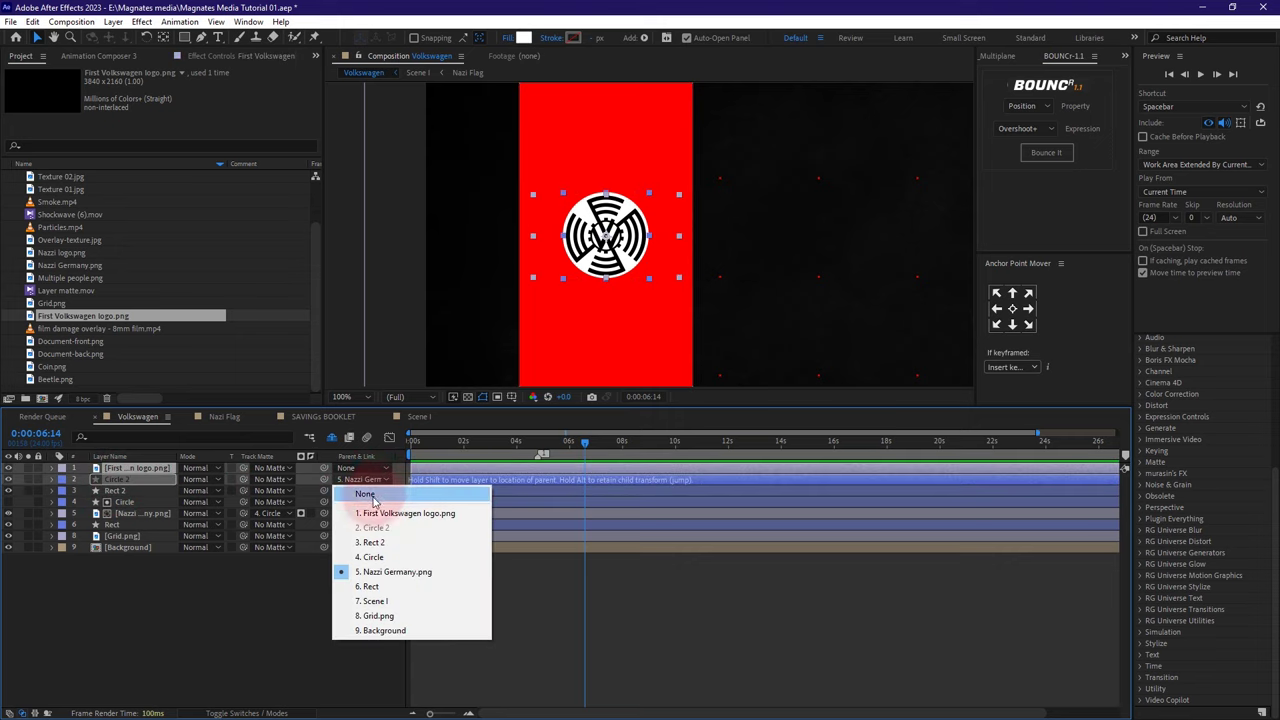
left_click(368, 489)
left_click_drag(324, 484, 122, 491)
- Rename the duplicated rectangle layer to Volks Rect
right_click(124, 493)
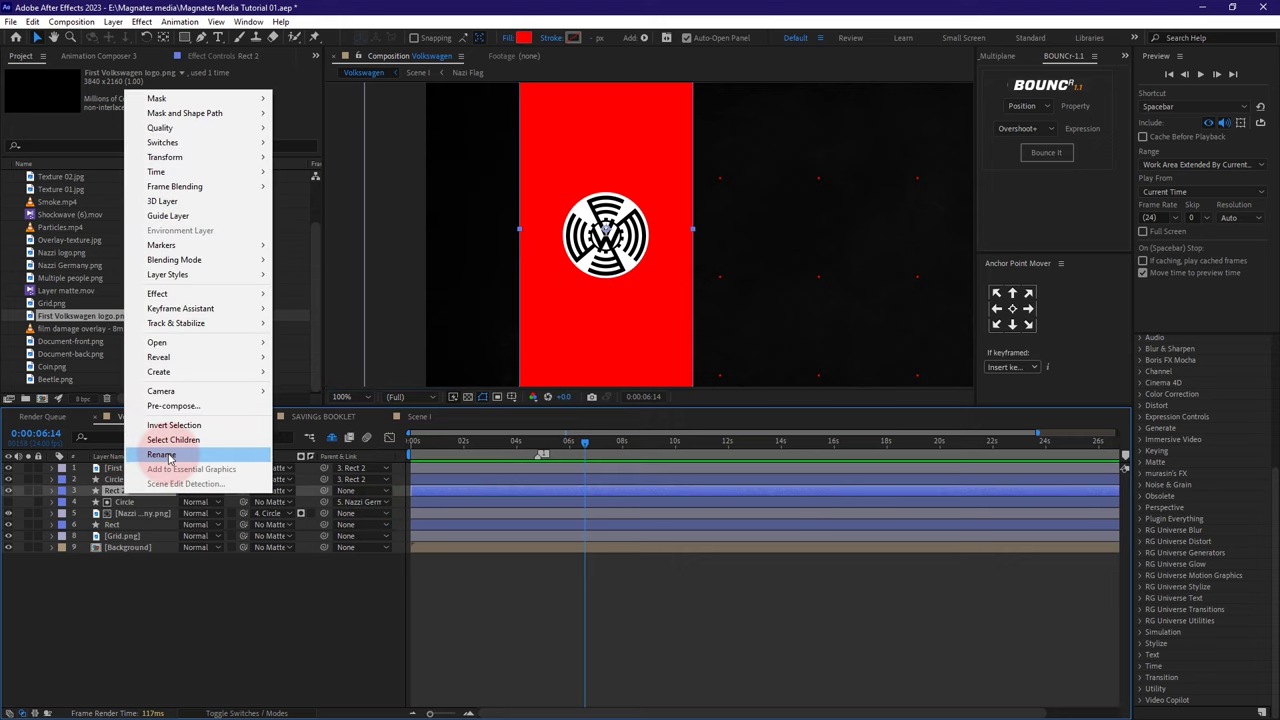
left_click(152, 452)
type("Volks")
right_click(118, 488)
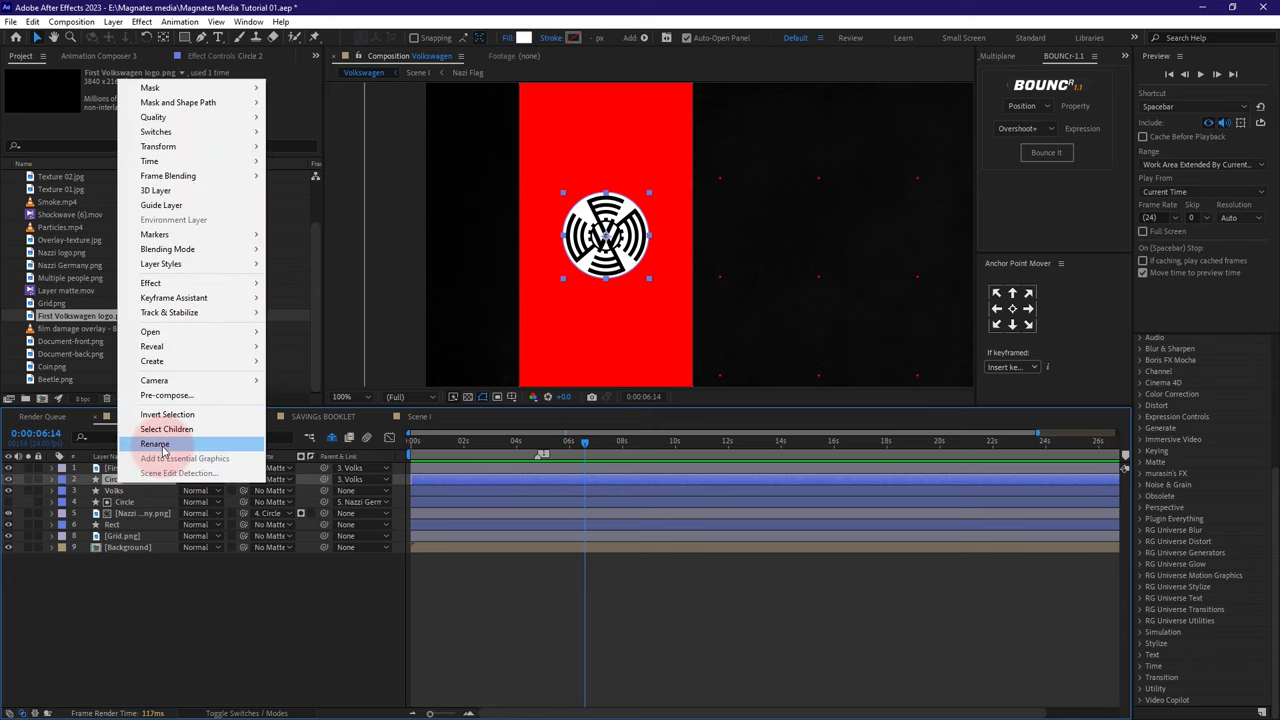
left_click(158, 453)
right_click(124, 493)
left_click(158, 454)
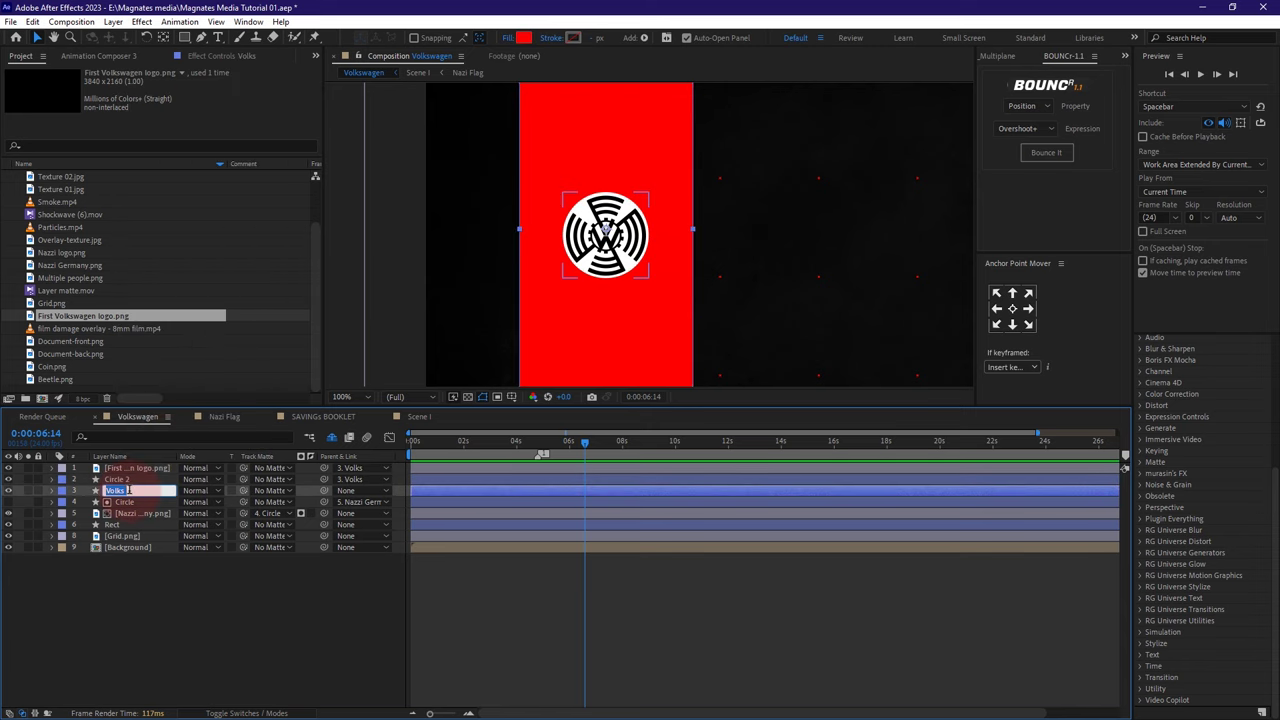
type("Rect")
left_click(177, 645)
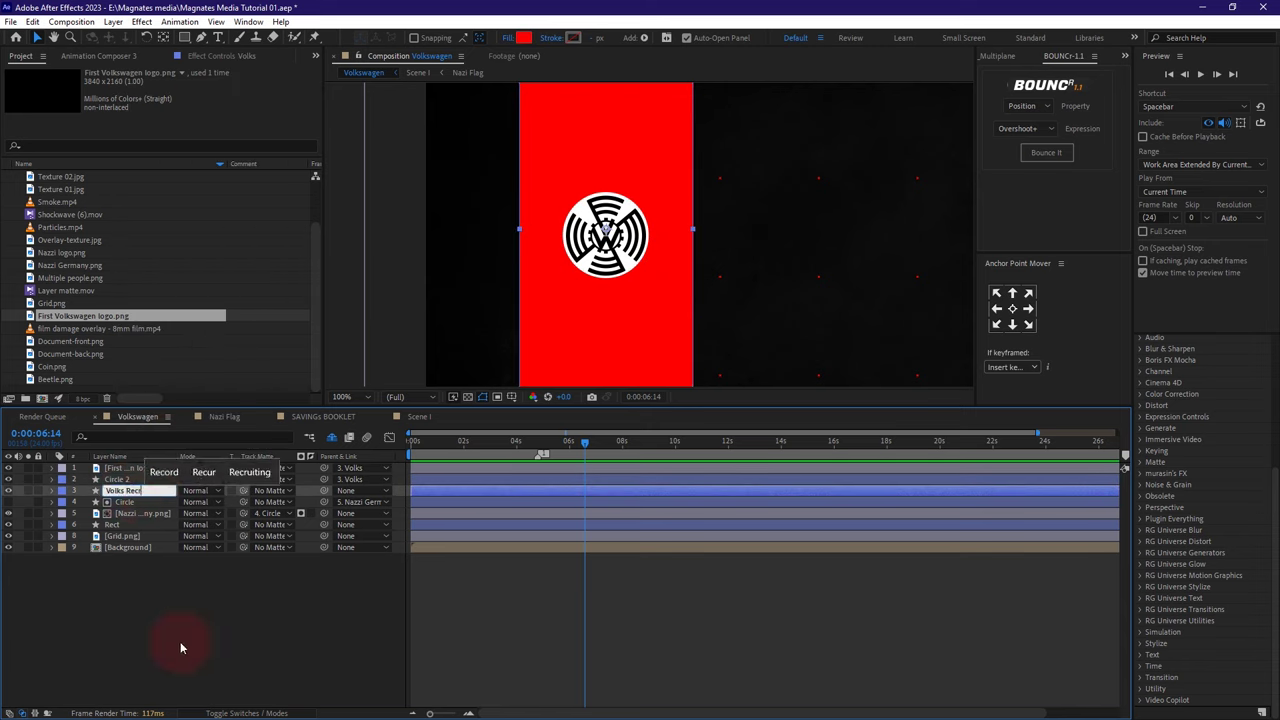
- Rename the duplicated white circle layer to Circle Volks
right_click(135, 480)
type("Rec")
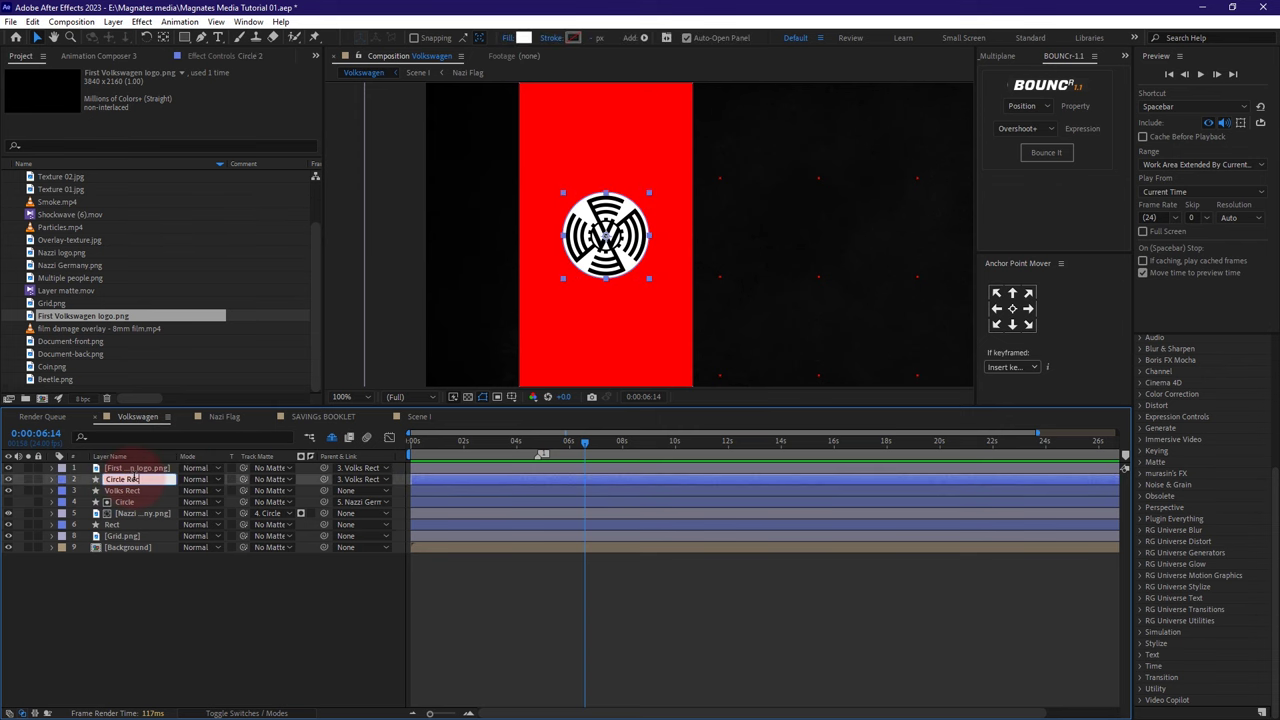
type("t")
left_click(171, 651)
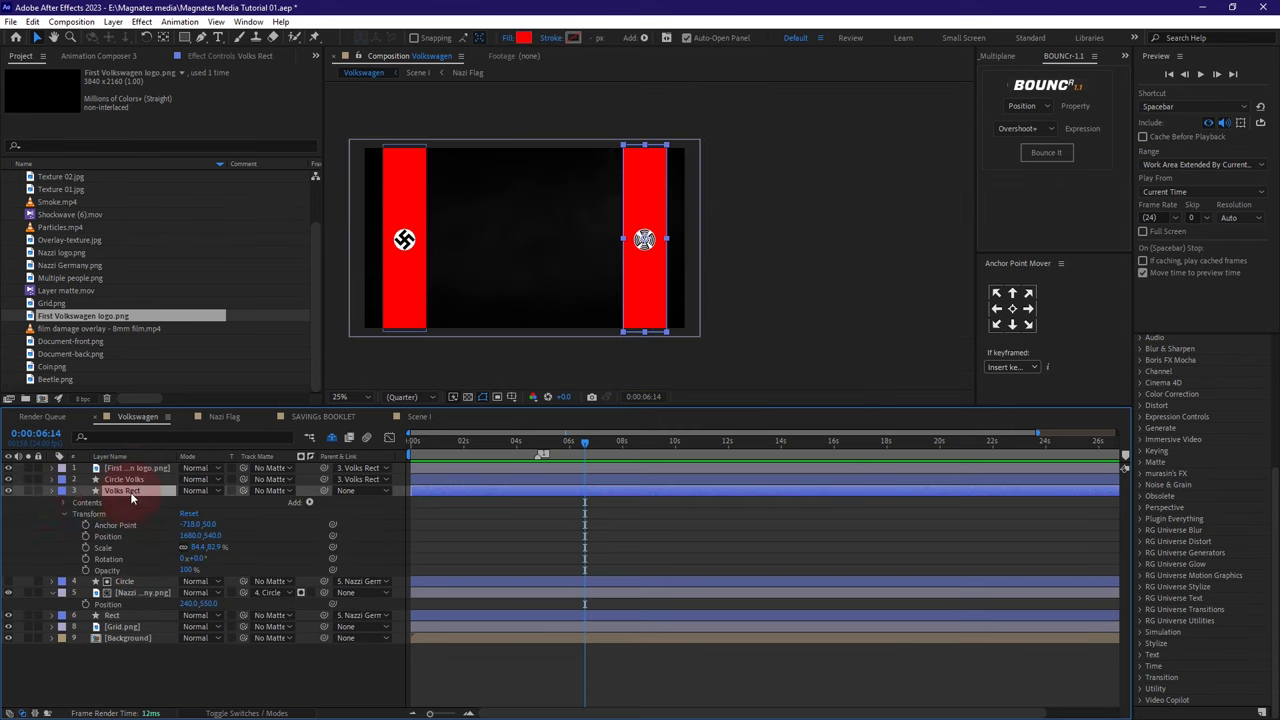
- Pre-compose the Volkswagen logo, Circle Volks and Volks Rect layers into a composition named Volks flag
key("u")
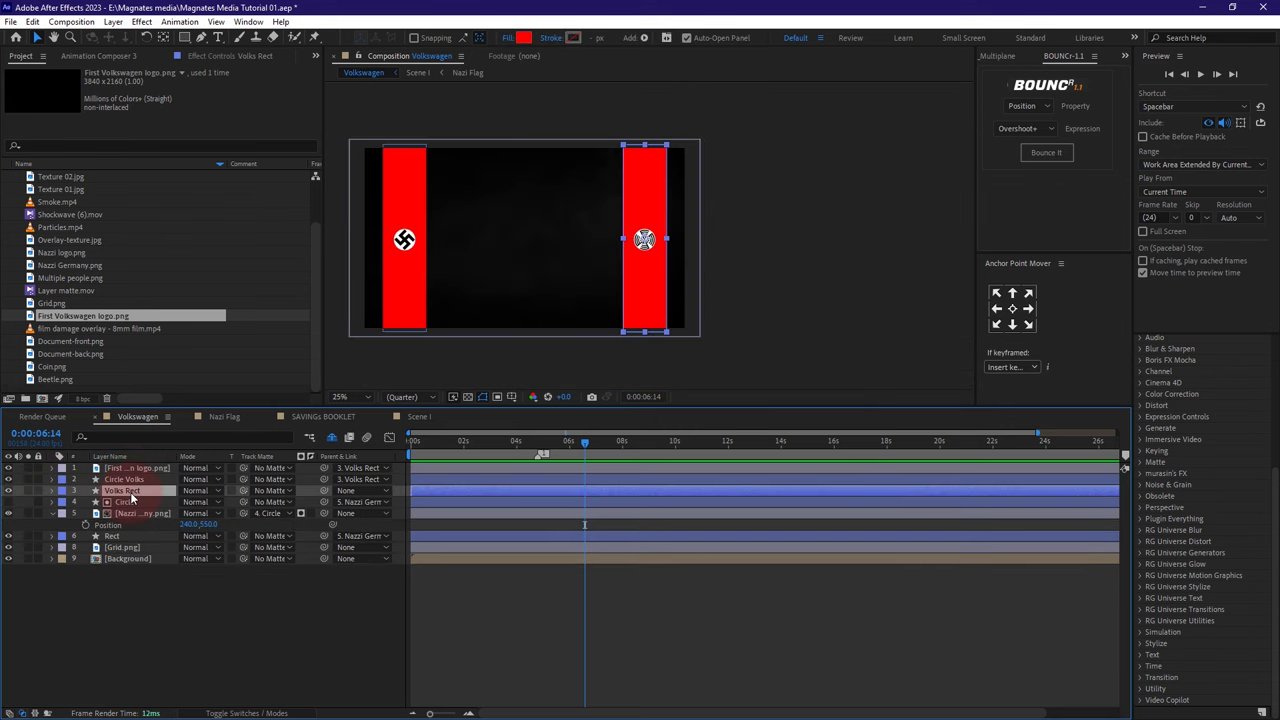
left_click(138, 469, "ctrl")
right_click(133, 485)
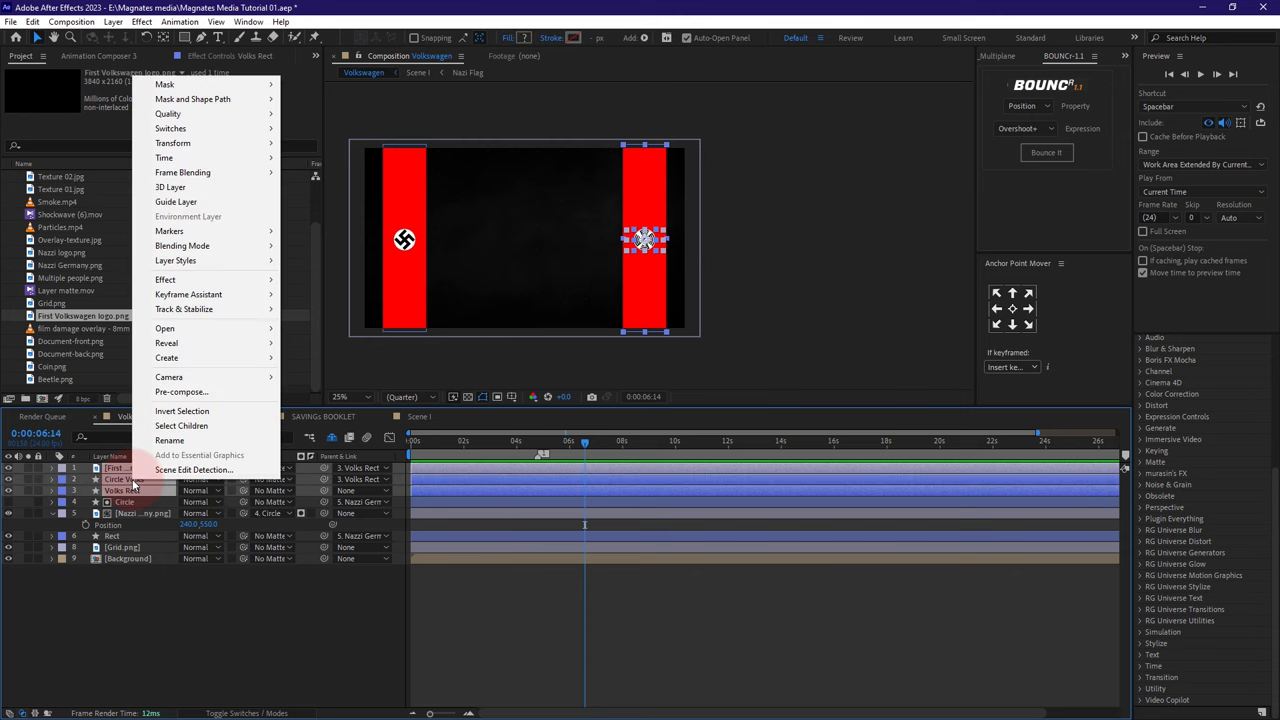
left_click(170, 396)
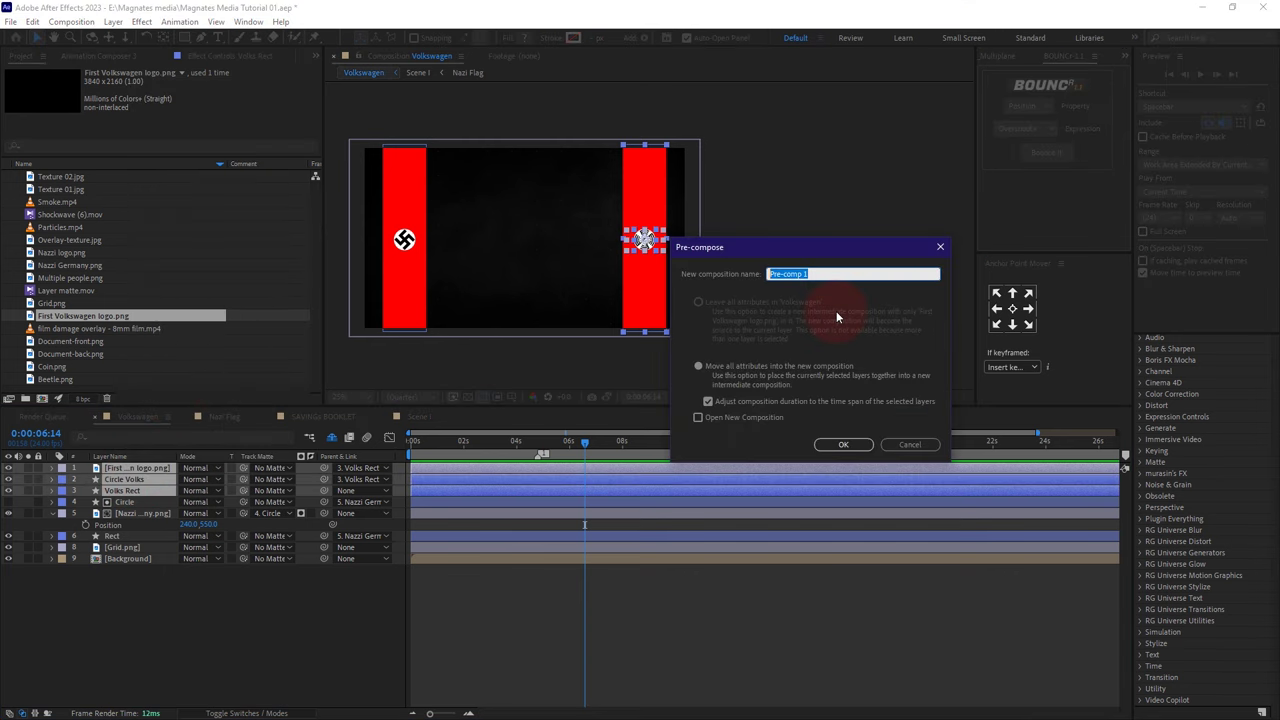
type("Volks flag")
left_click(832, 446)
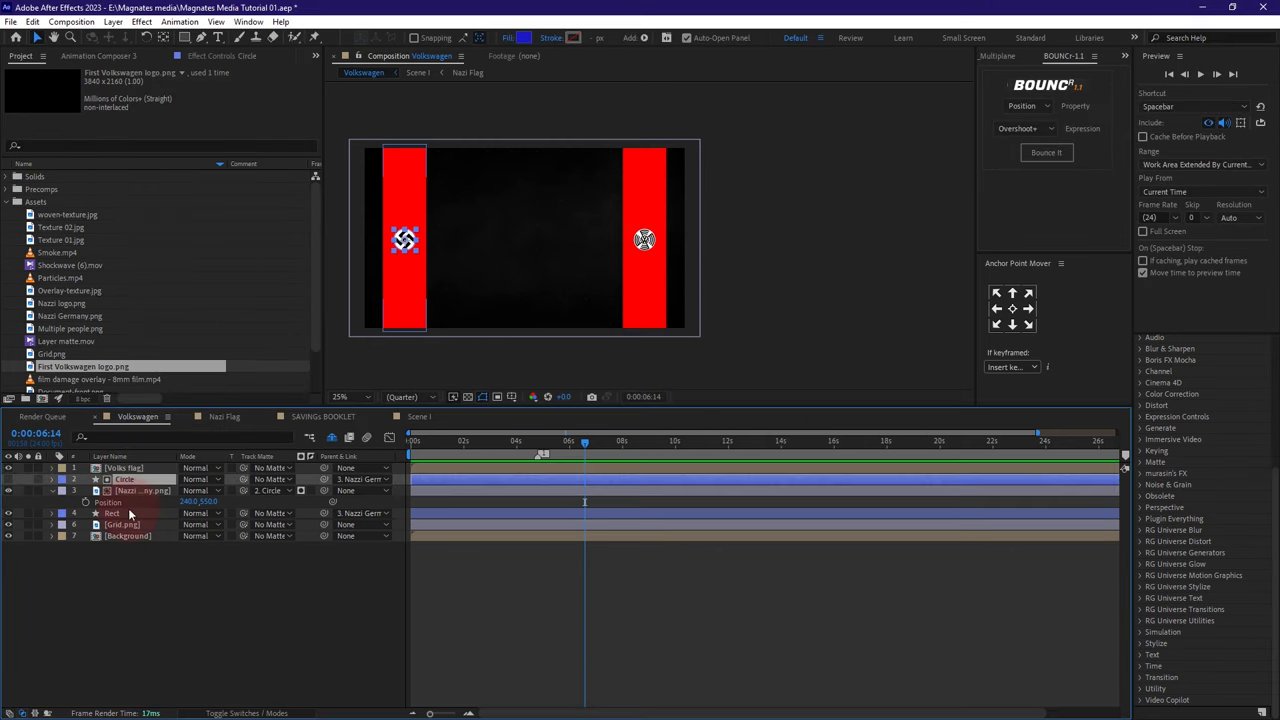
- Pre-compose the Circle, emblem image and Rect layers into a composition named Nazi flag
left_click(128, 490)
right_click(135, 491)
left_click(181, 404)
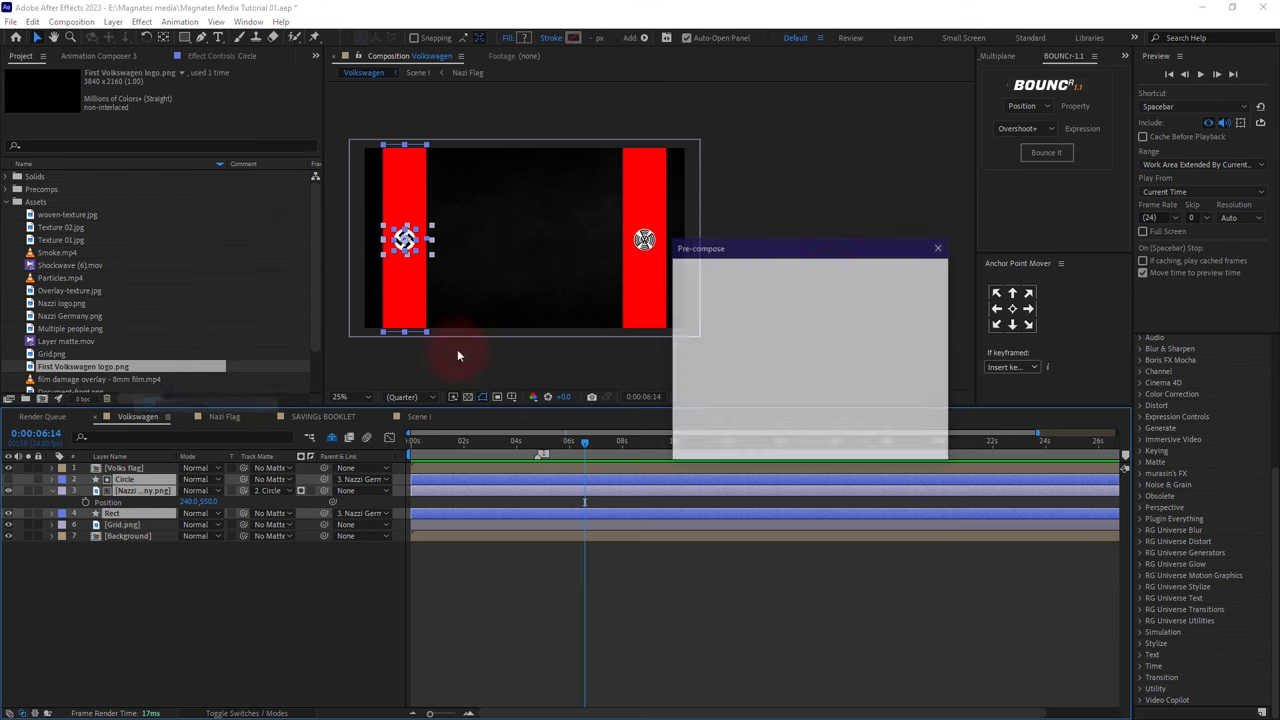
type("Nazi flag")
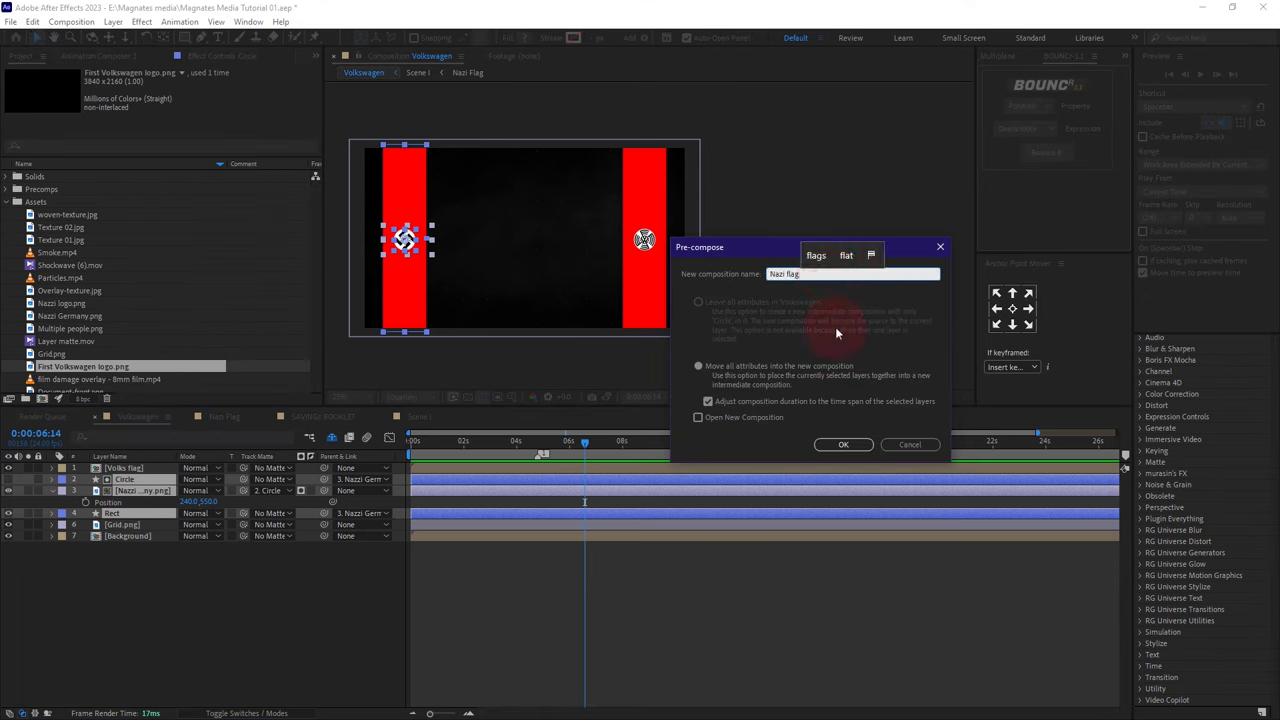
left_click(845, 446)
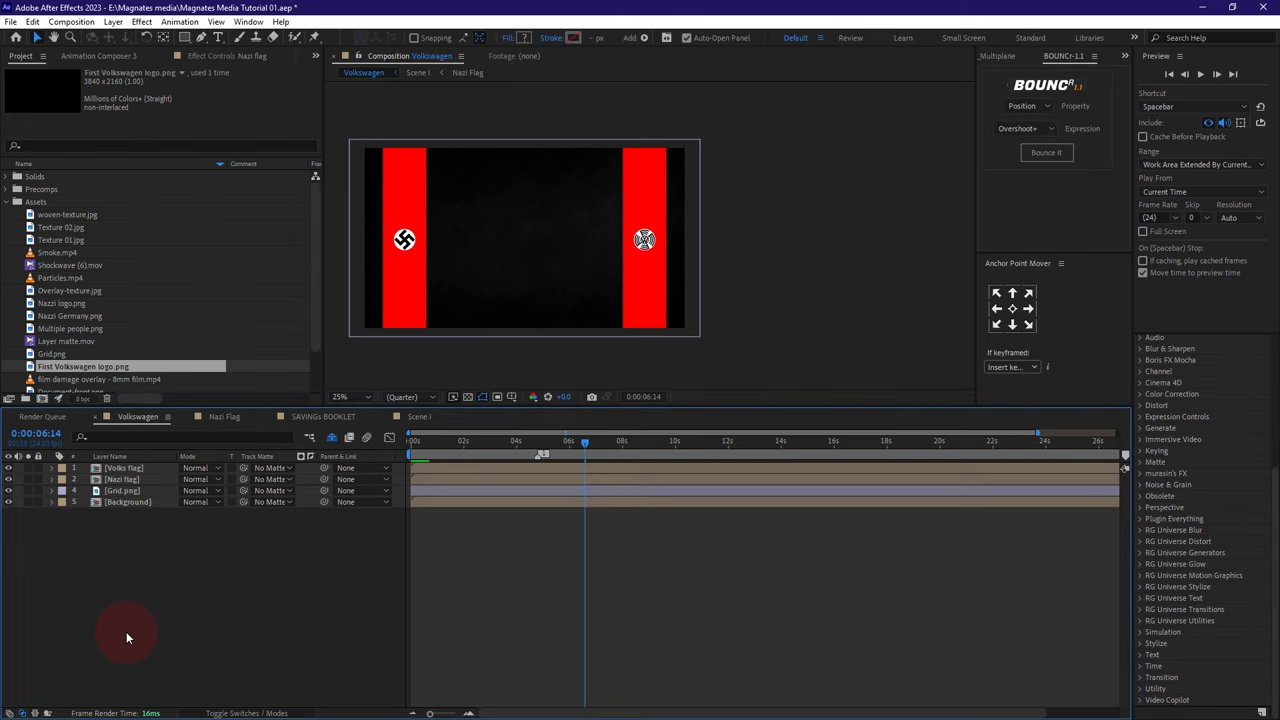
- Open the Volks flag composition and check the path size of the Volks Rect rectangle
double_click(118, 468)
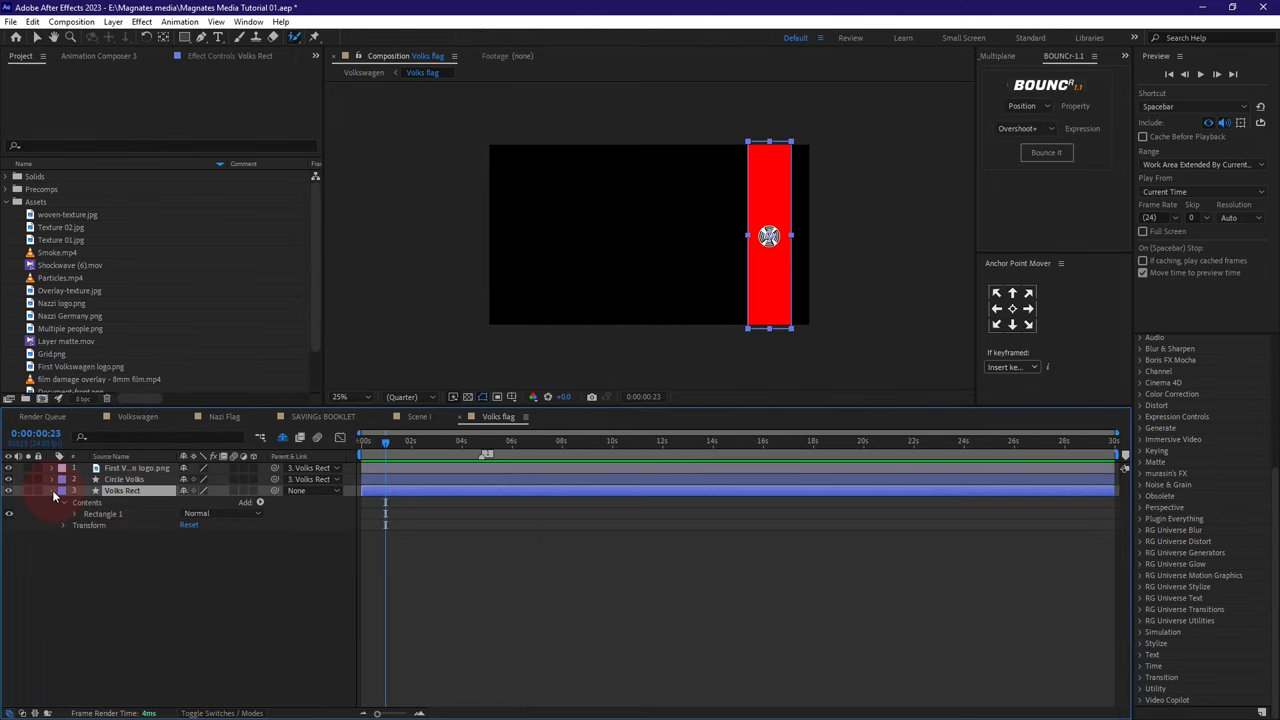
left_click(52, 490)
left_click(50, 491)
left_click(62, 525)
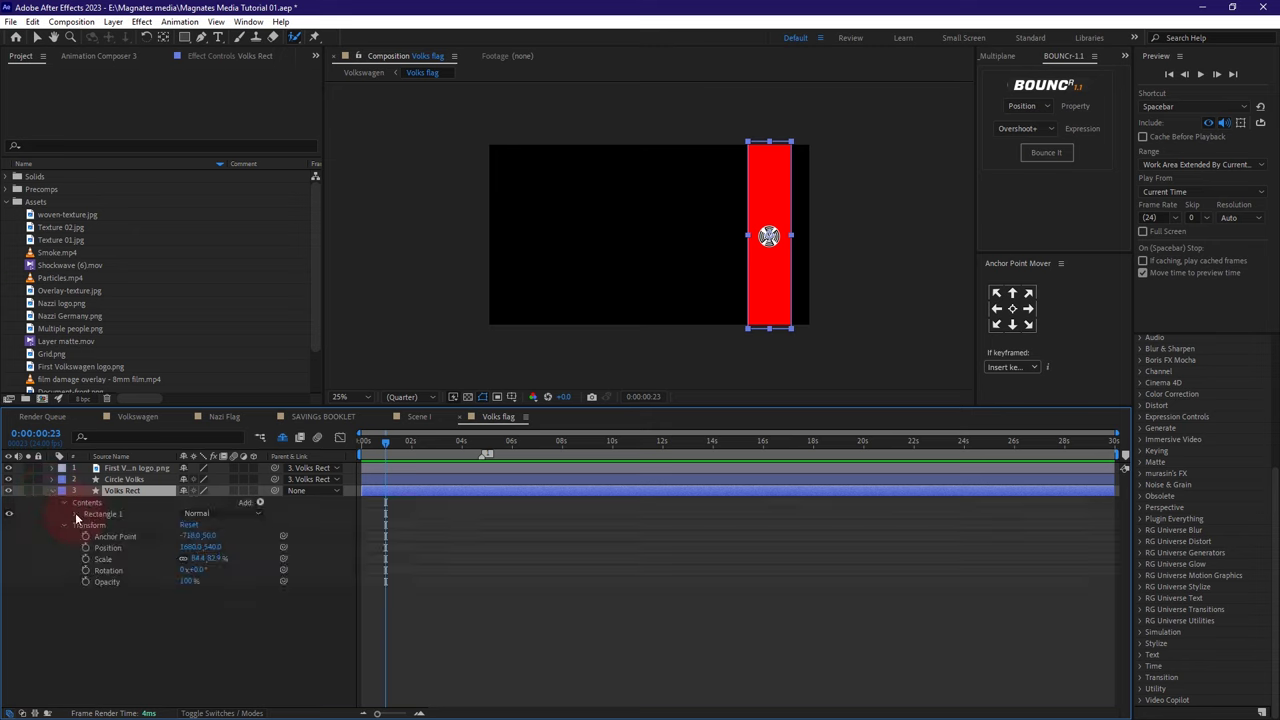
left_click(76, 514)
left_click(86, 525)
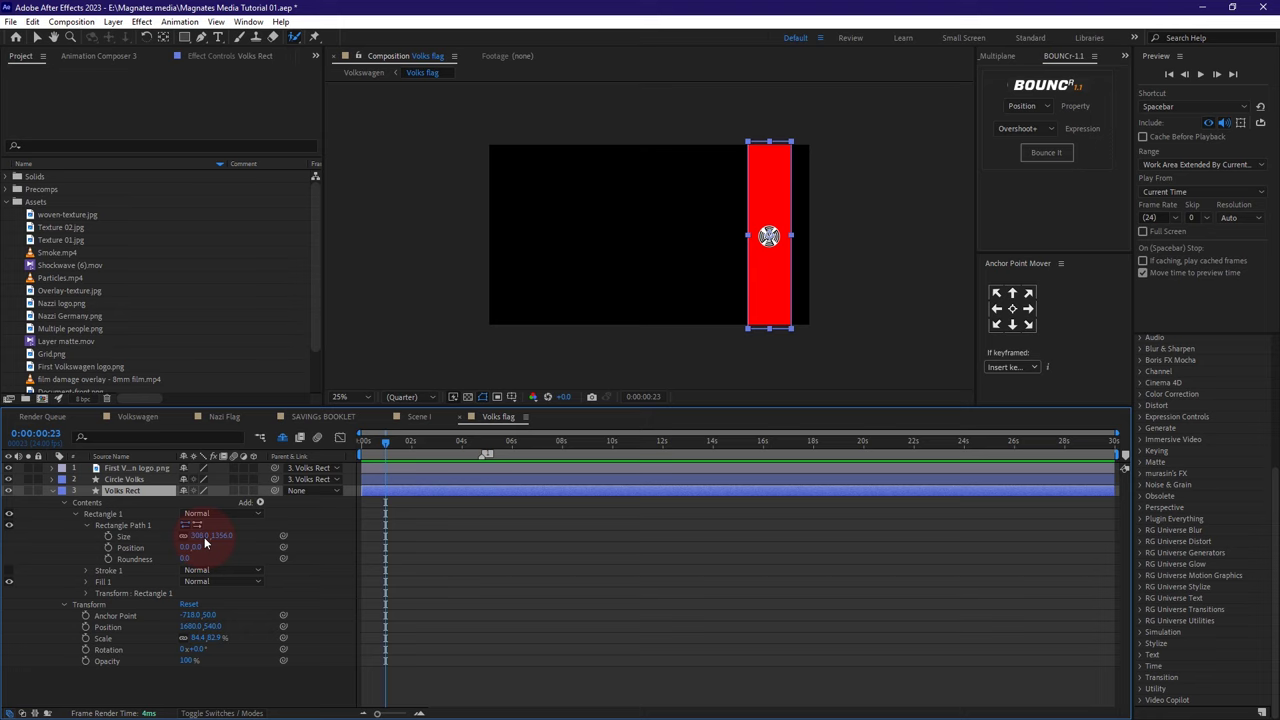
- Set the Volks flag composition's width to 308 px and height to 1356 px
right_click(493, 420)
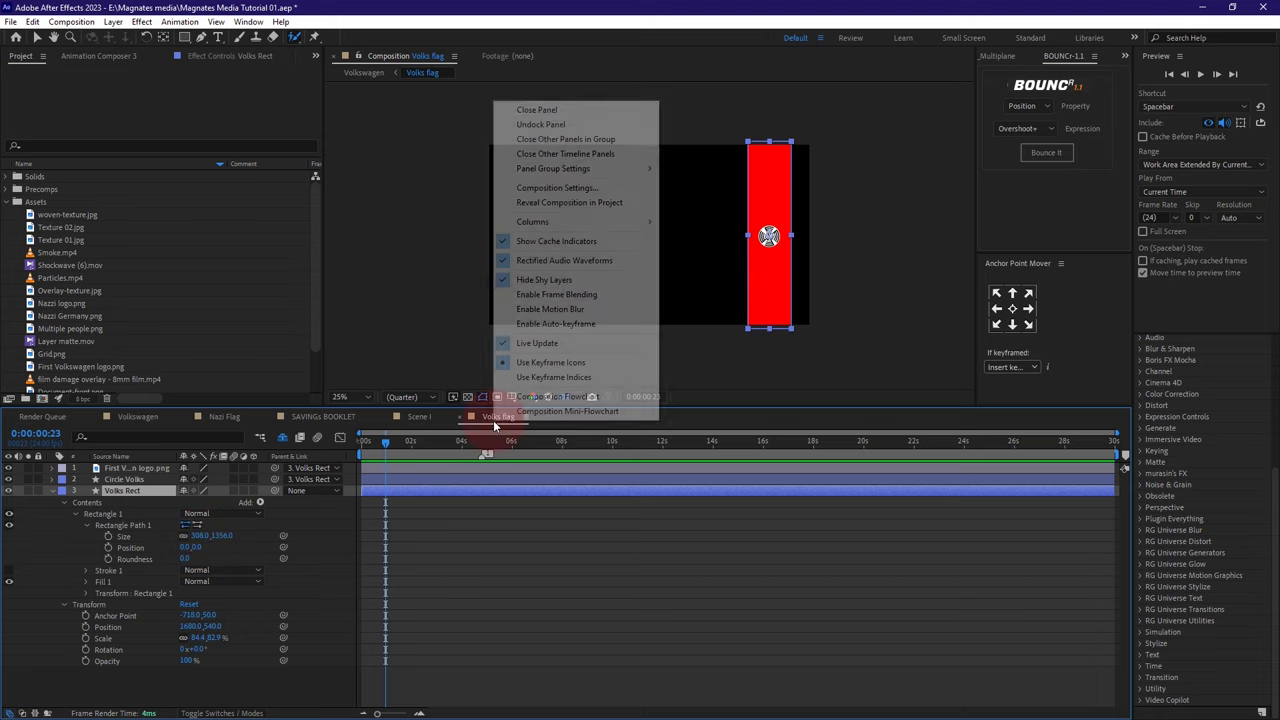
left_click(530, 177)
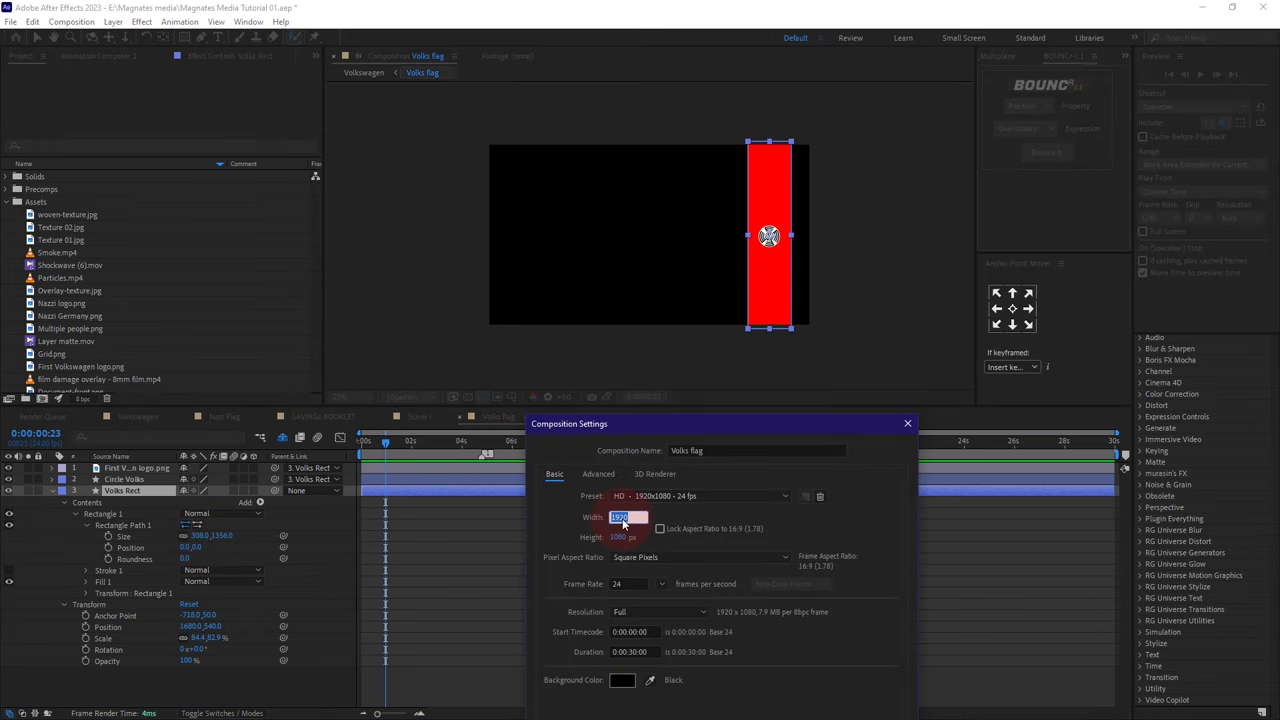
type("308")
left_click(620, 538)
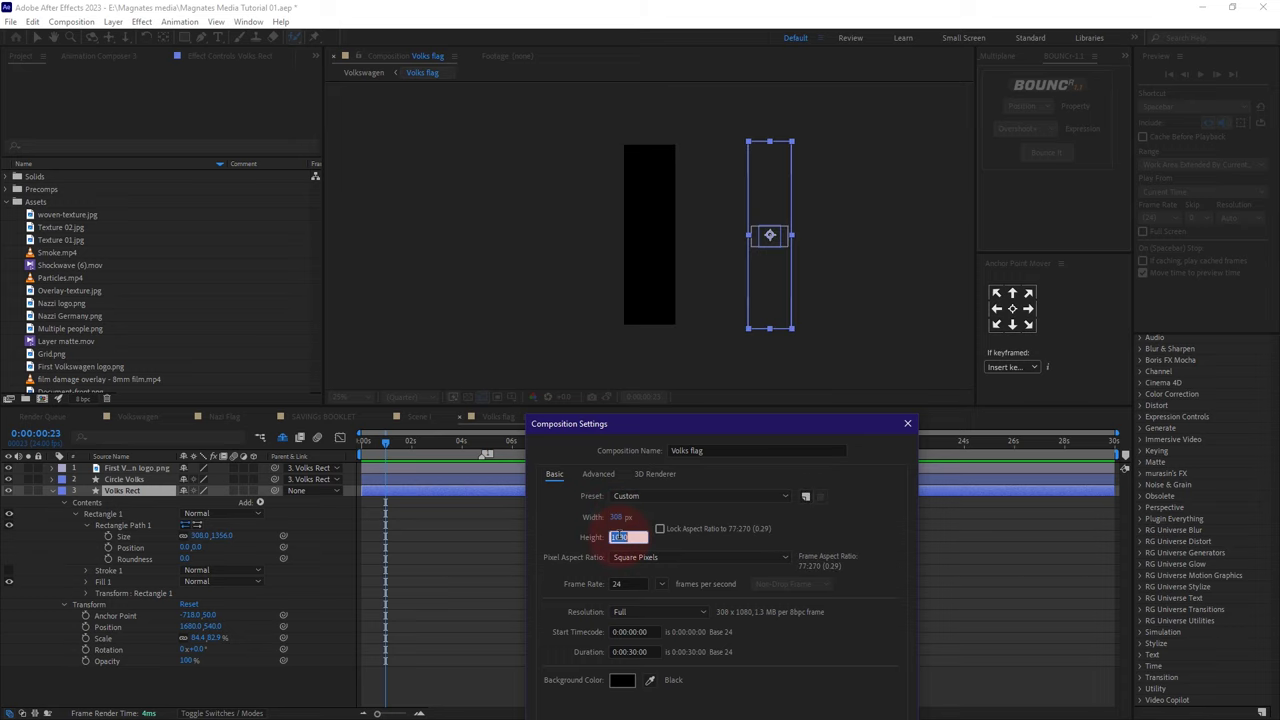
type("1356")
left_click_drag(701, 419, 741, 292)
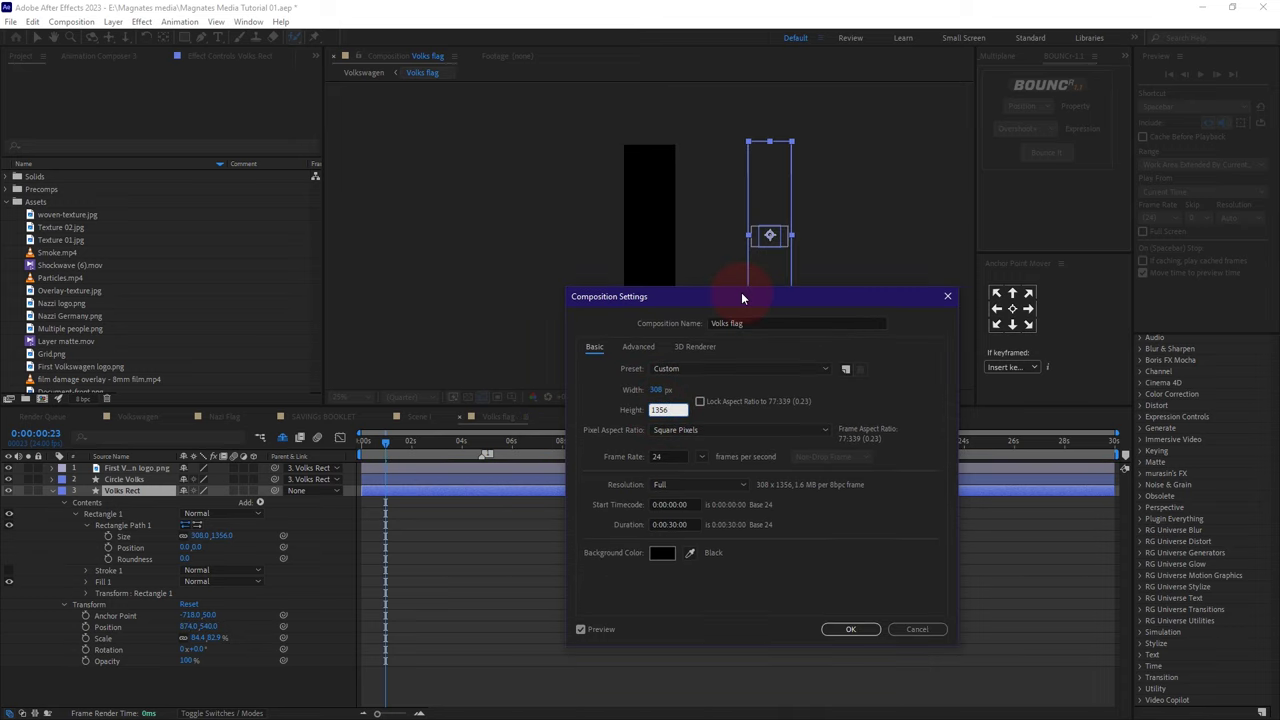
left_click(851, 629)
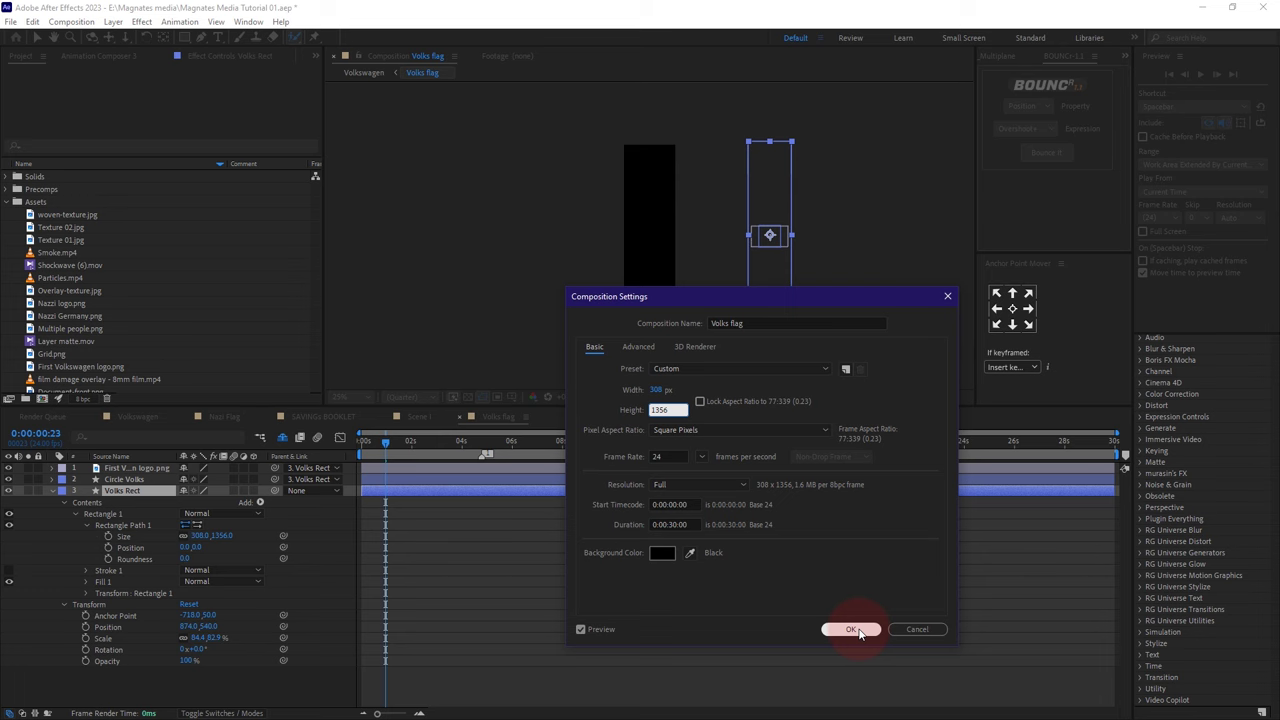
- Center Volks Rect horizontally in the Volks flag composition and open its scale for editing
left_click(125, 491)
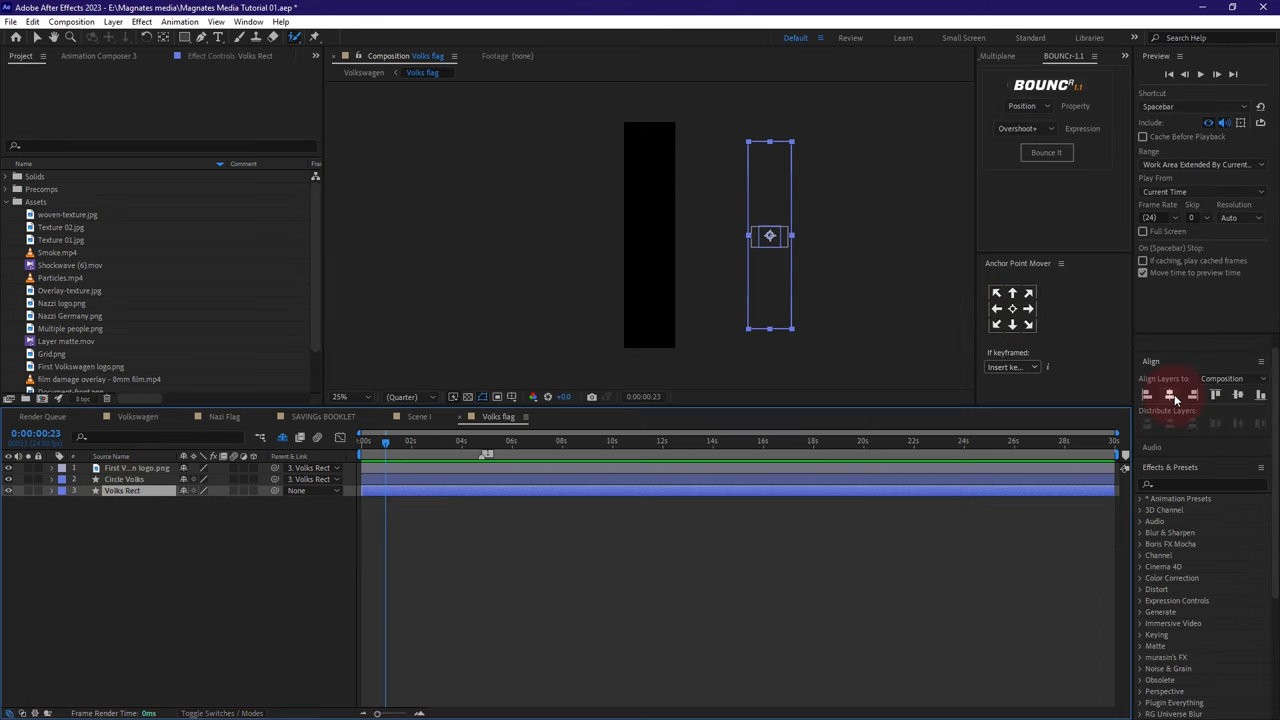
left_click(1174, 394)
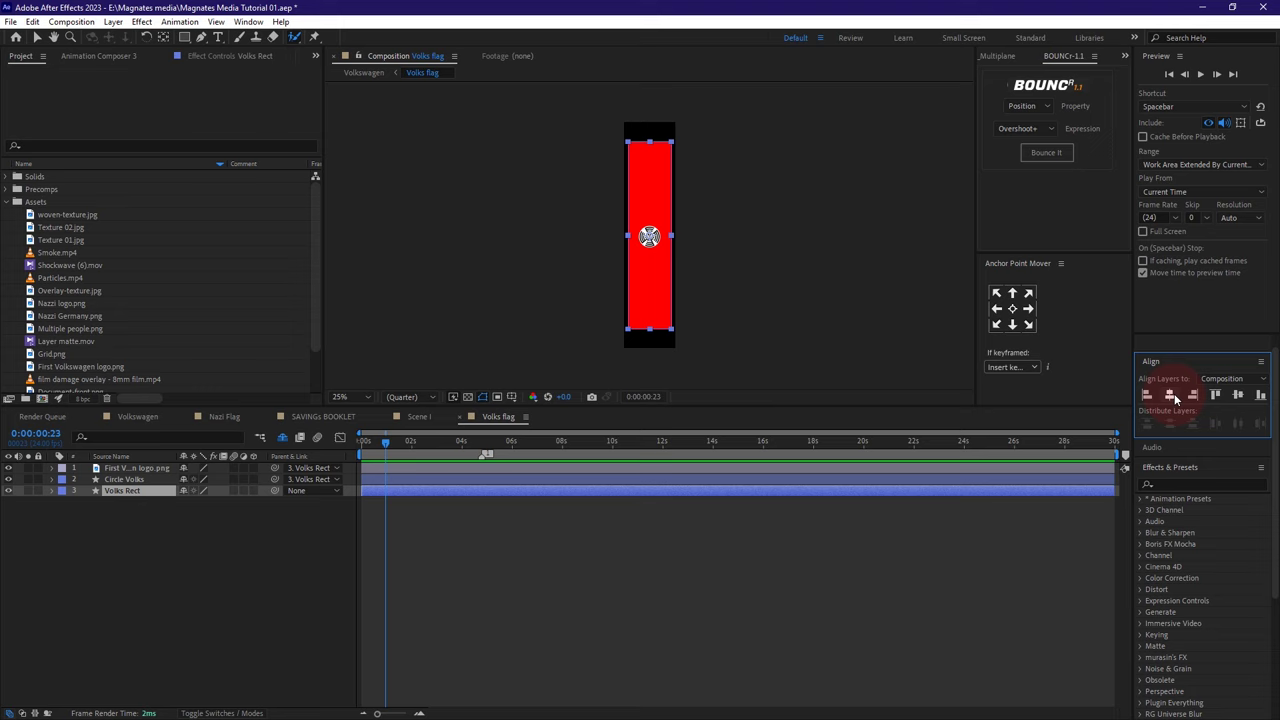
left_click(127, 546)
left_click(117, 489)
key("s")
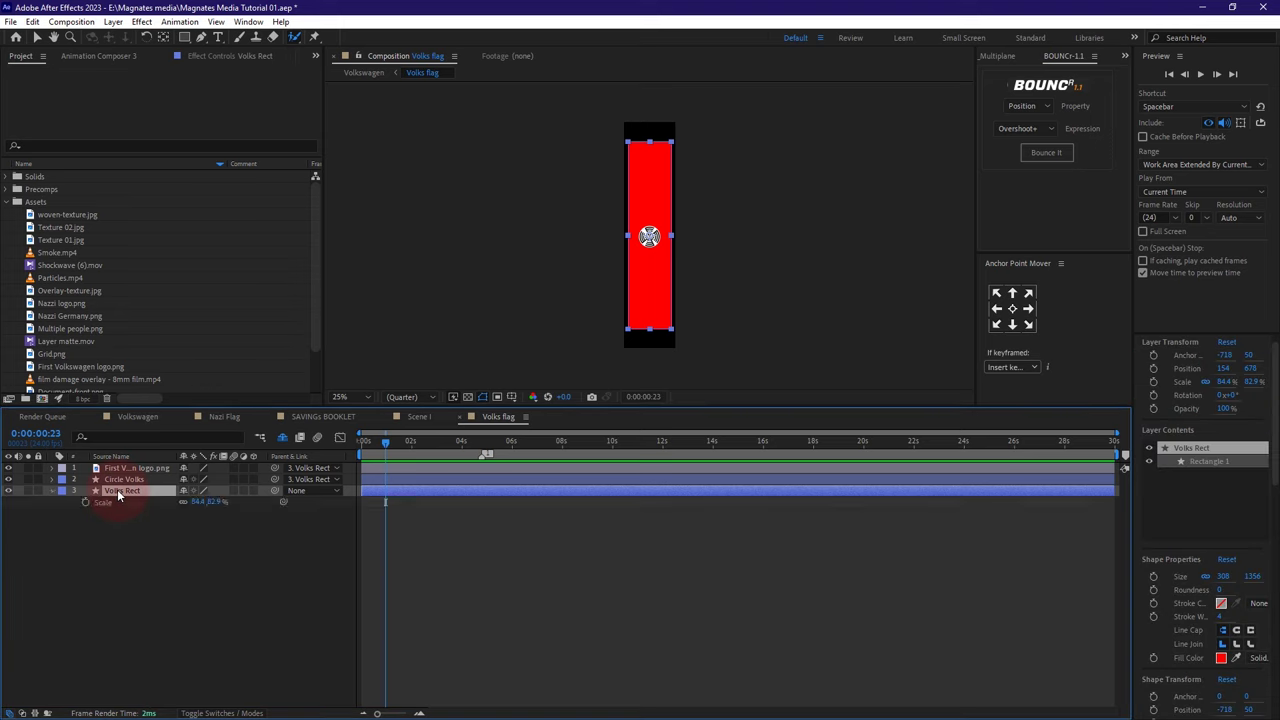
left_click(212, 502)
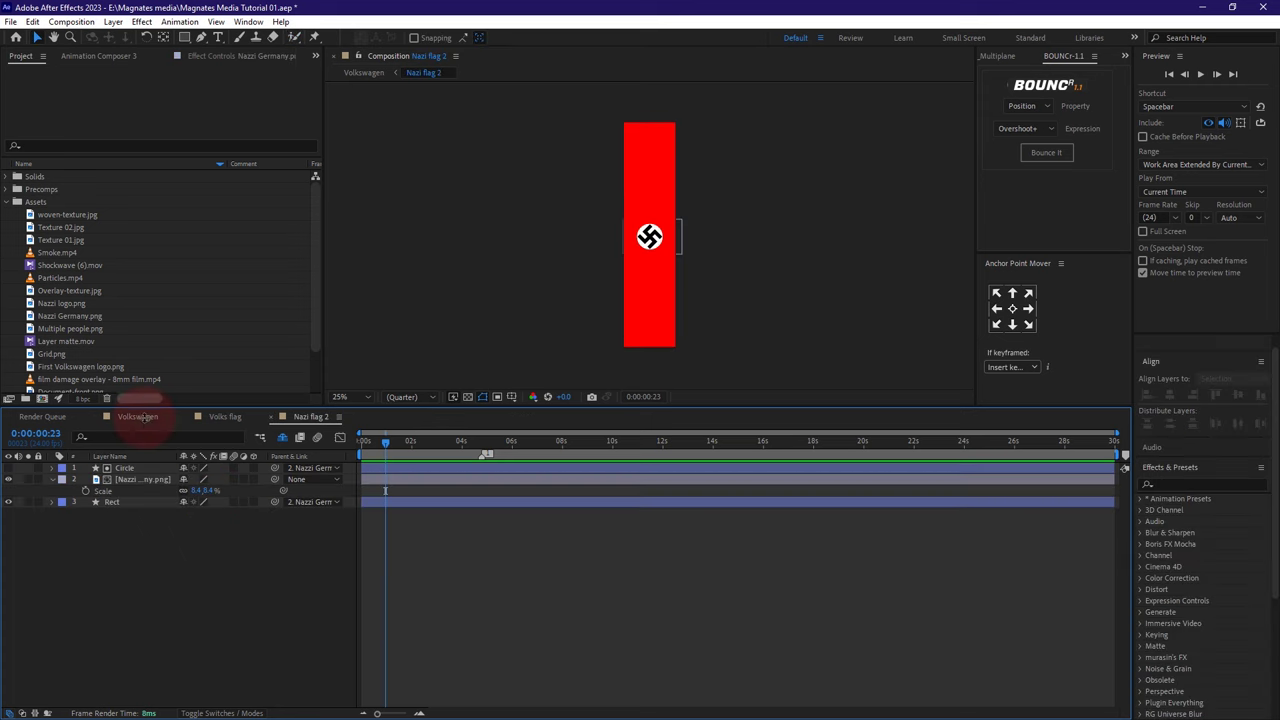
- Return to the Volkswagen composition and move the Nazi flag 2 banner from the center to the left side of the frame
left_click(144, 417)
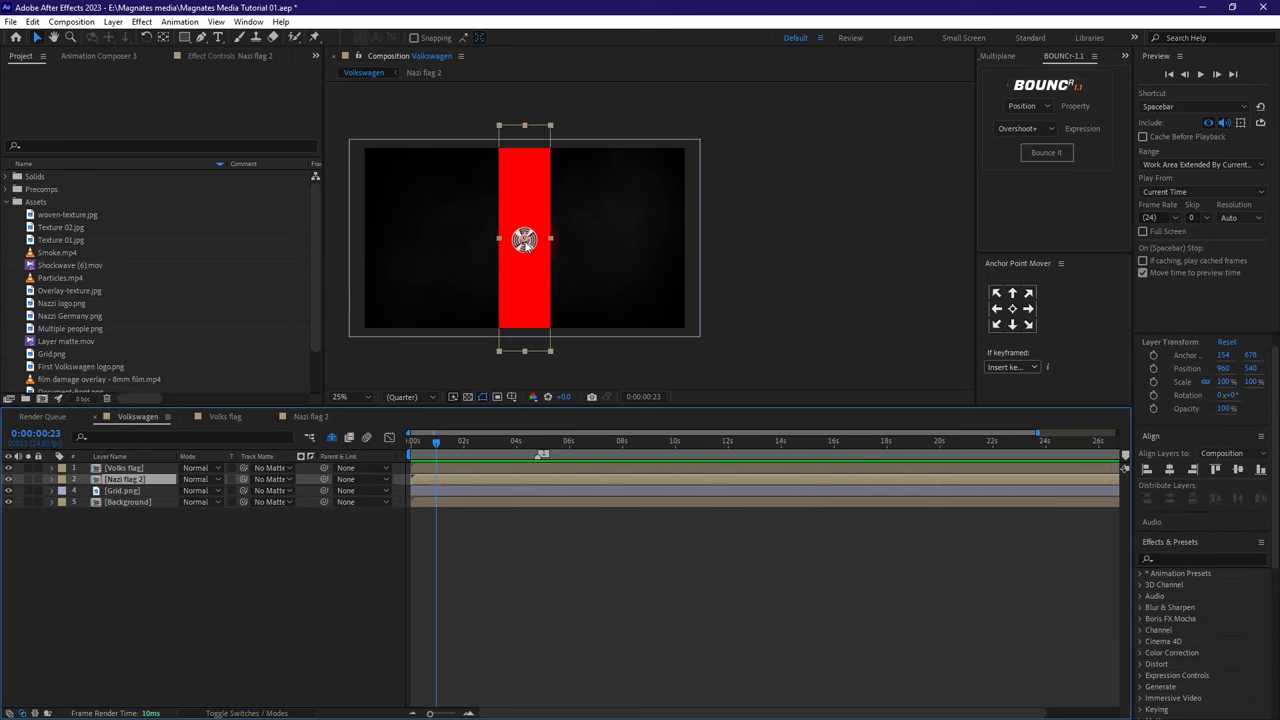
left_click_drag(524, 243, 408, 240)
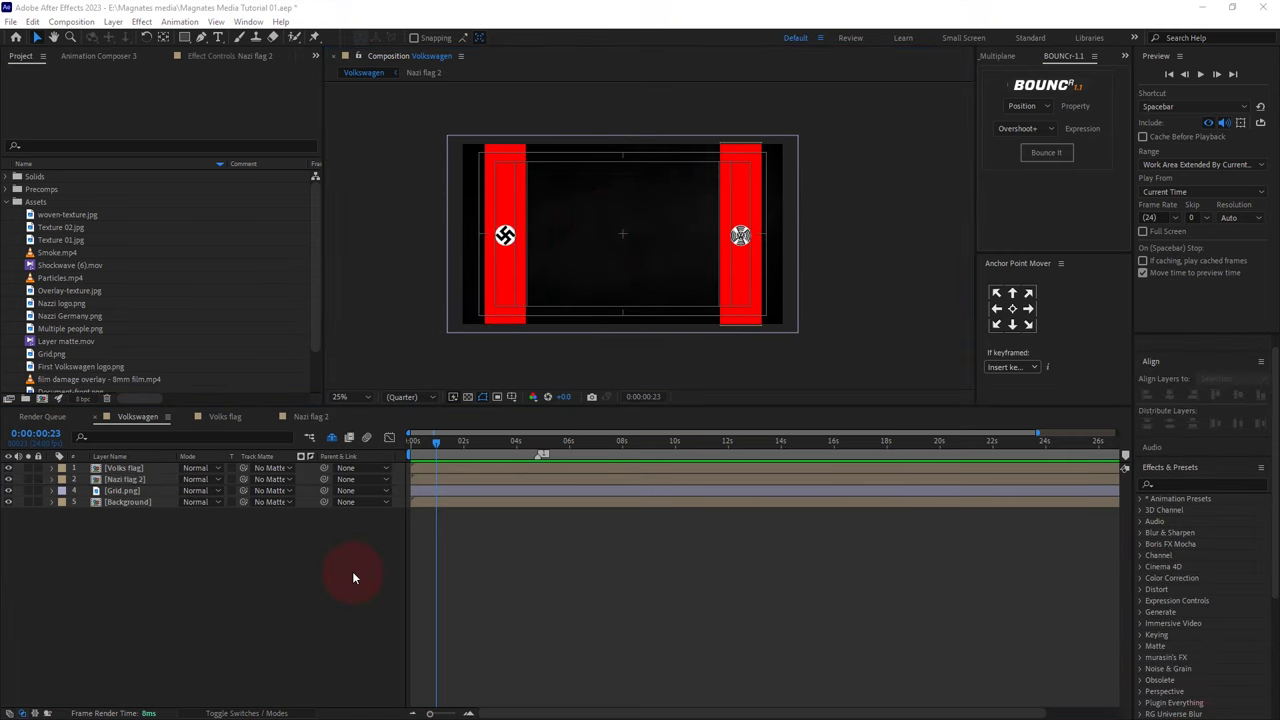
- Apply the Wave Warp effect to the Nazi flag 2 layer
left_click(125, 480)
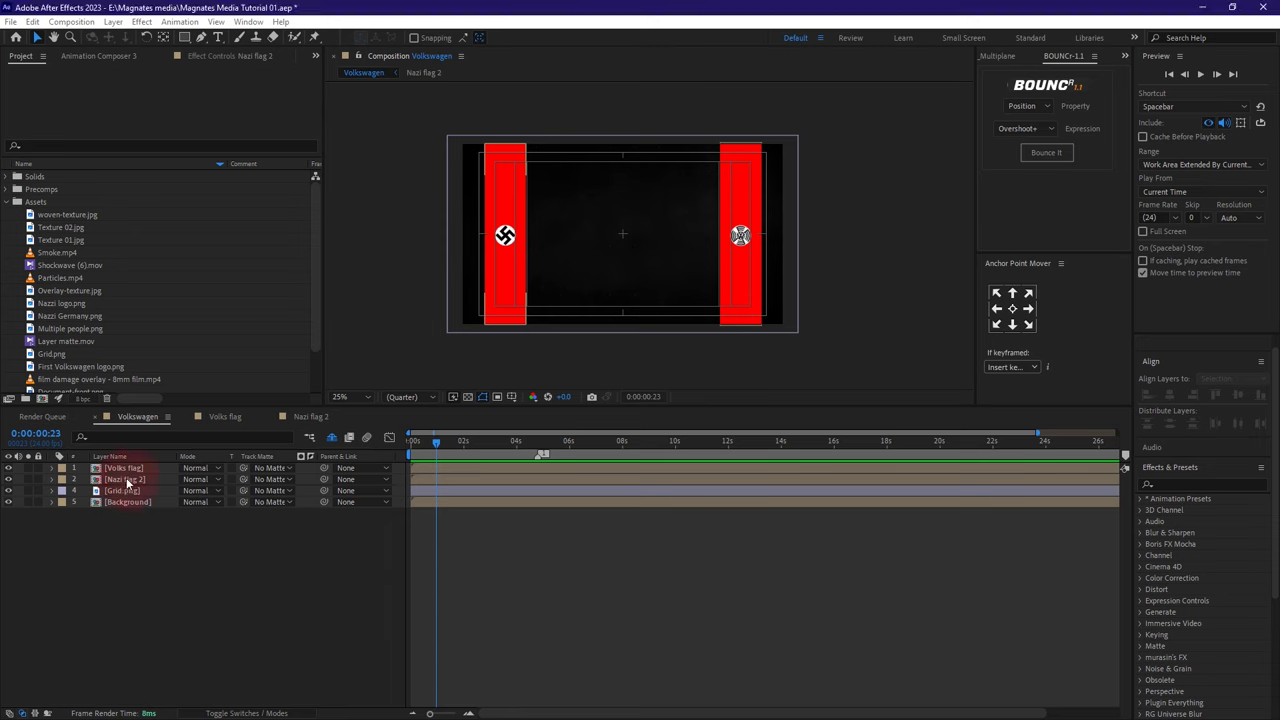
key("ctrl+space")
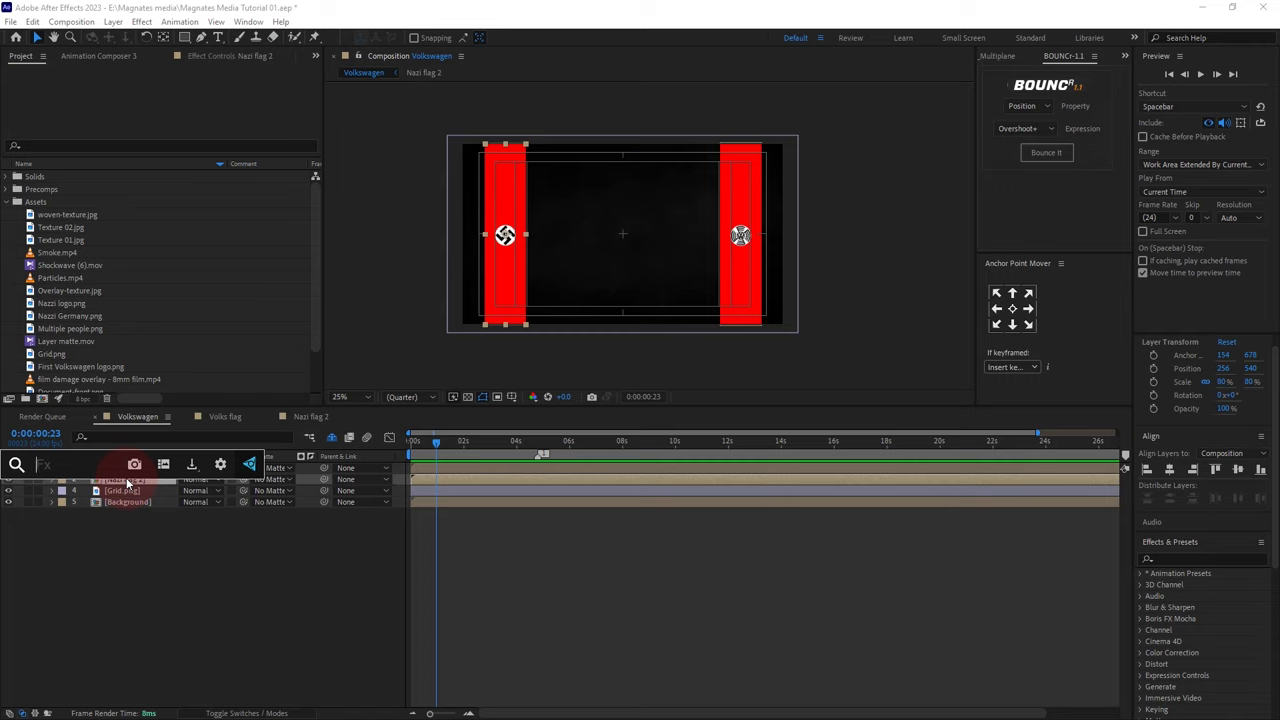
type("wave")
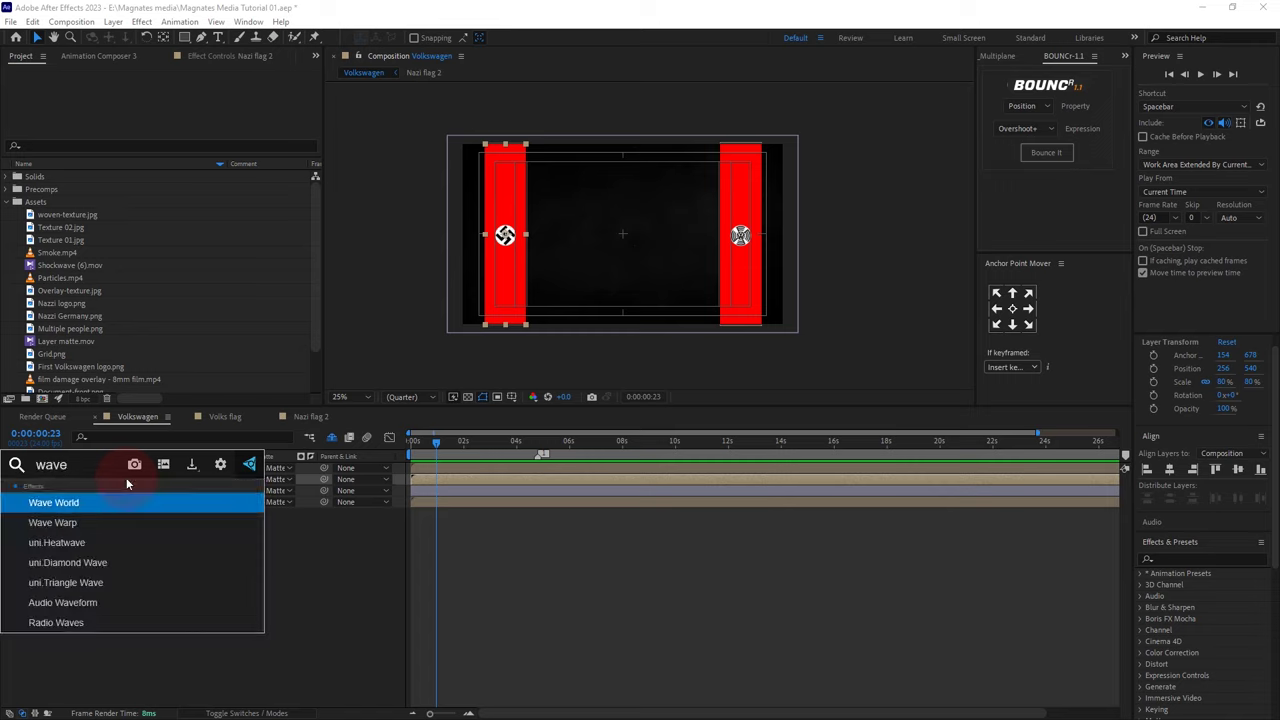
left_click(61, 529)
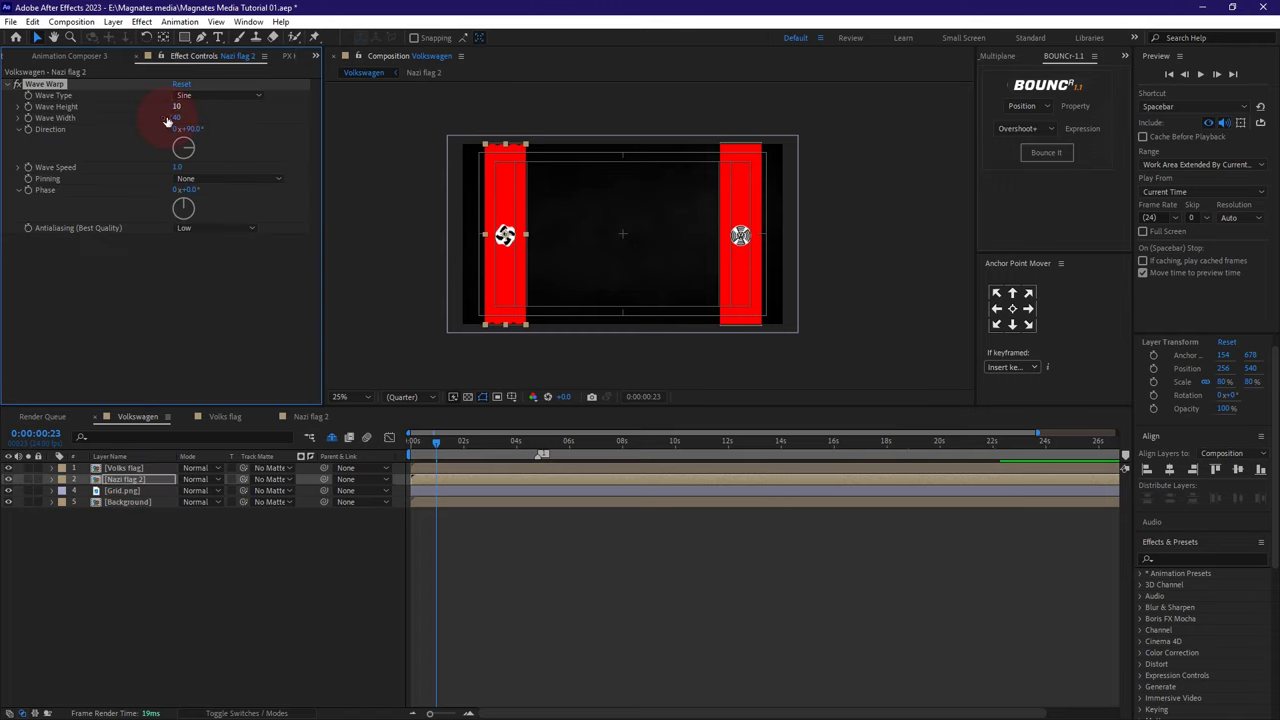
- Set Nazi flag 2's Wave Warp to wave width 300, direction 50°, phase 192° and High antialiasing
left_click(176, 118)
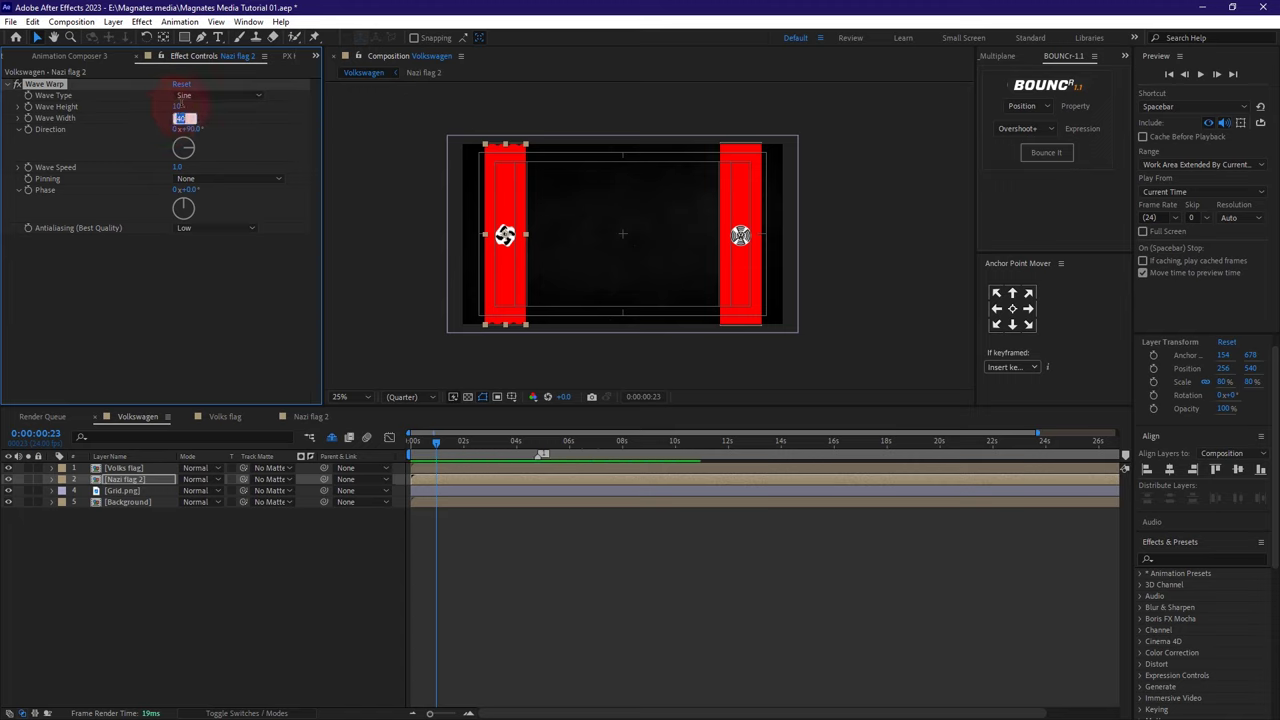
left_click(217, 135)
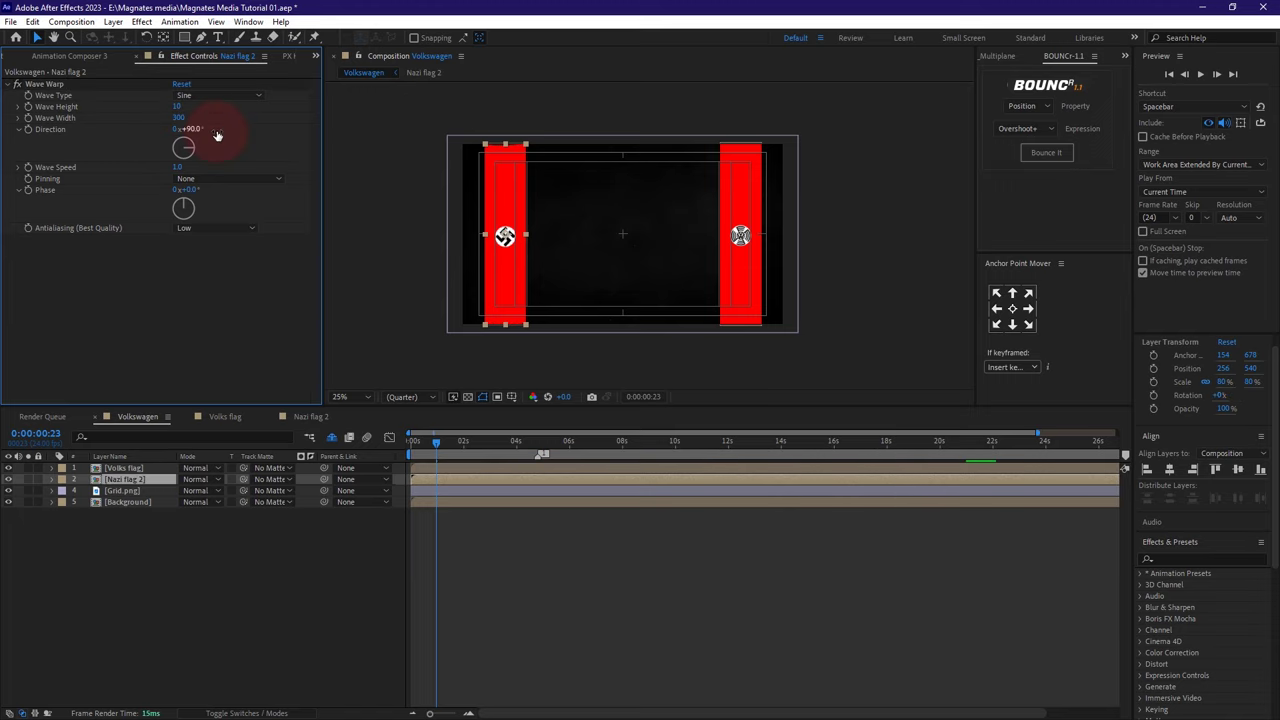
type("50")
key("Return")
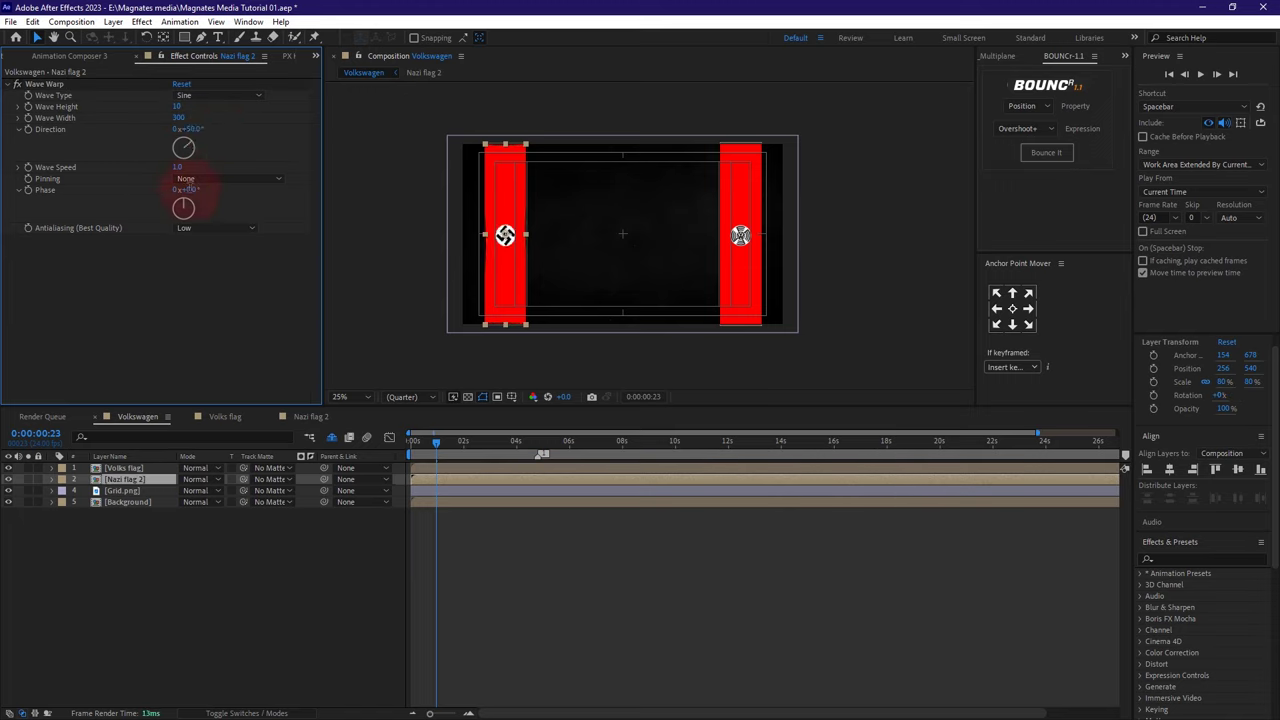
type("192")
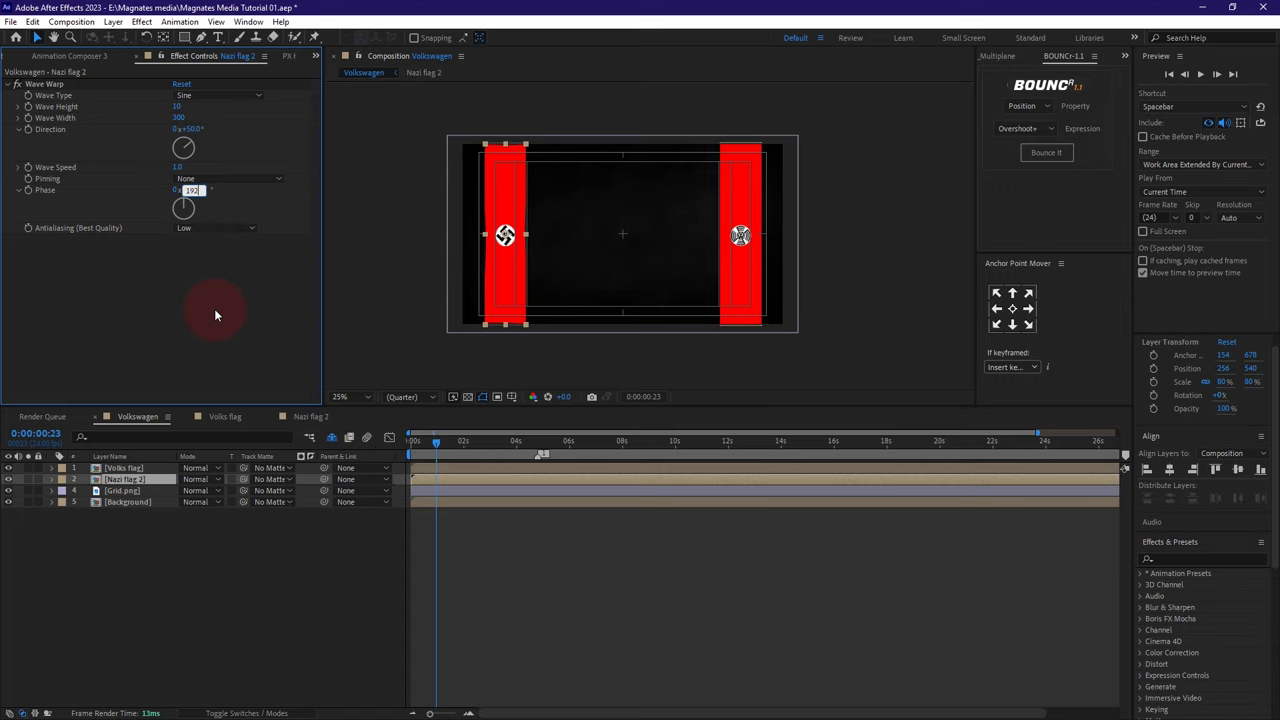
key("Return")
left_click(206, 231)
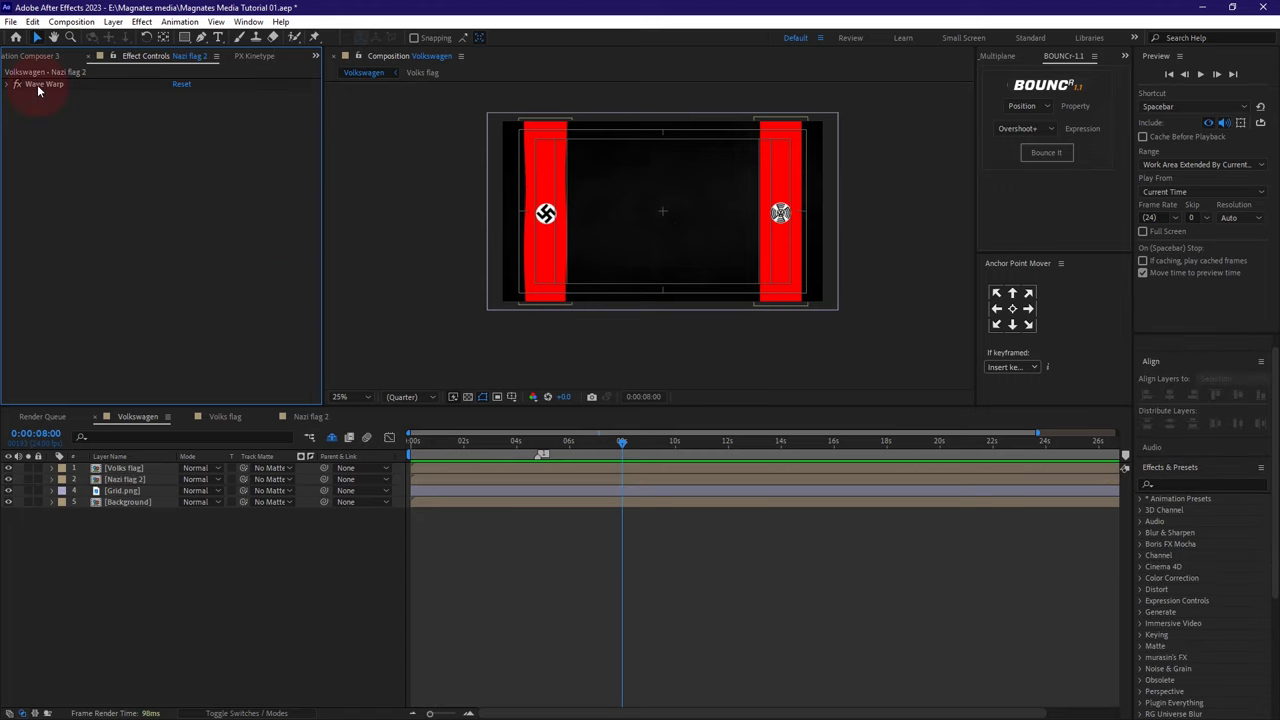
- Copy the Wave Warp effect from Nazi flag 2 to the Volks flag layer
right_click(40, 84)
left_click(70, 129)
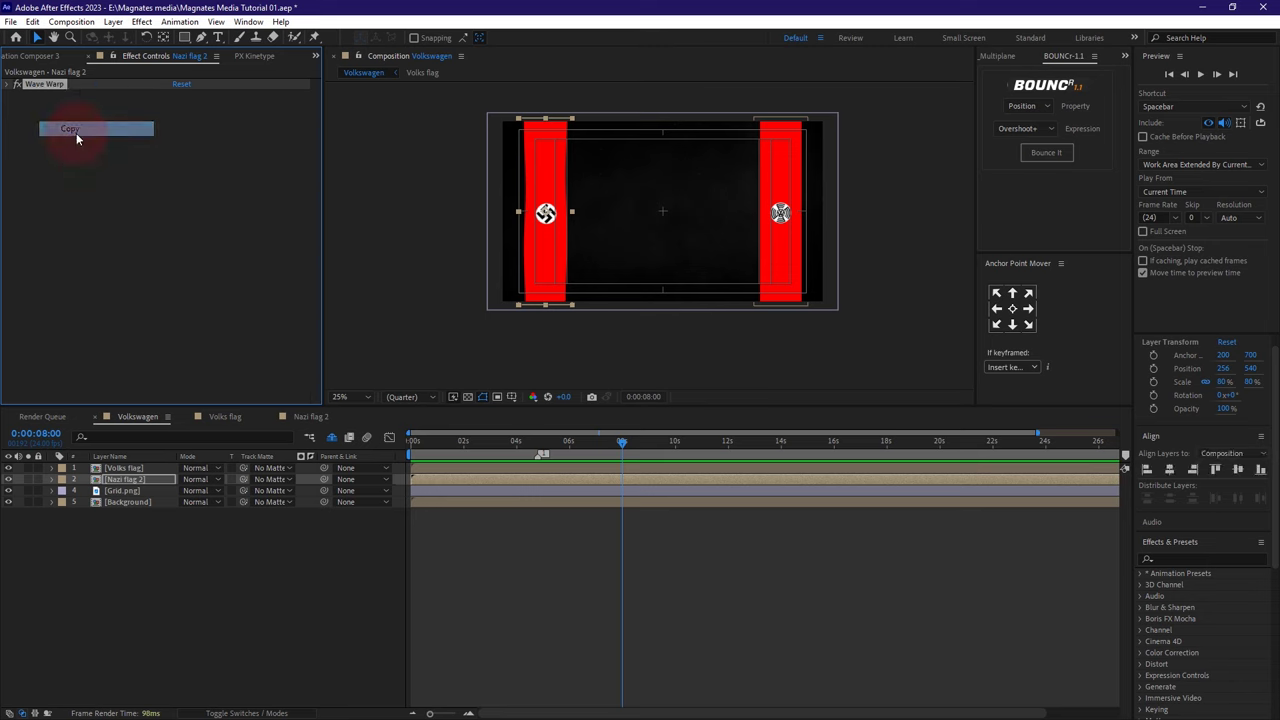
left_click(472, 482)
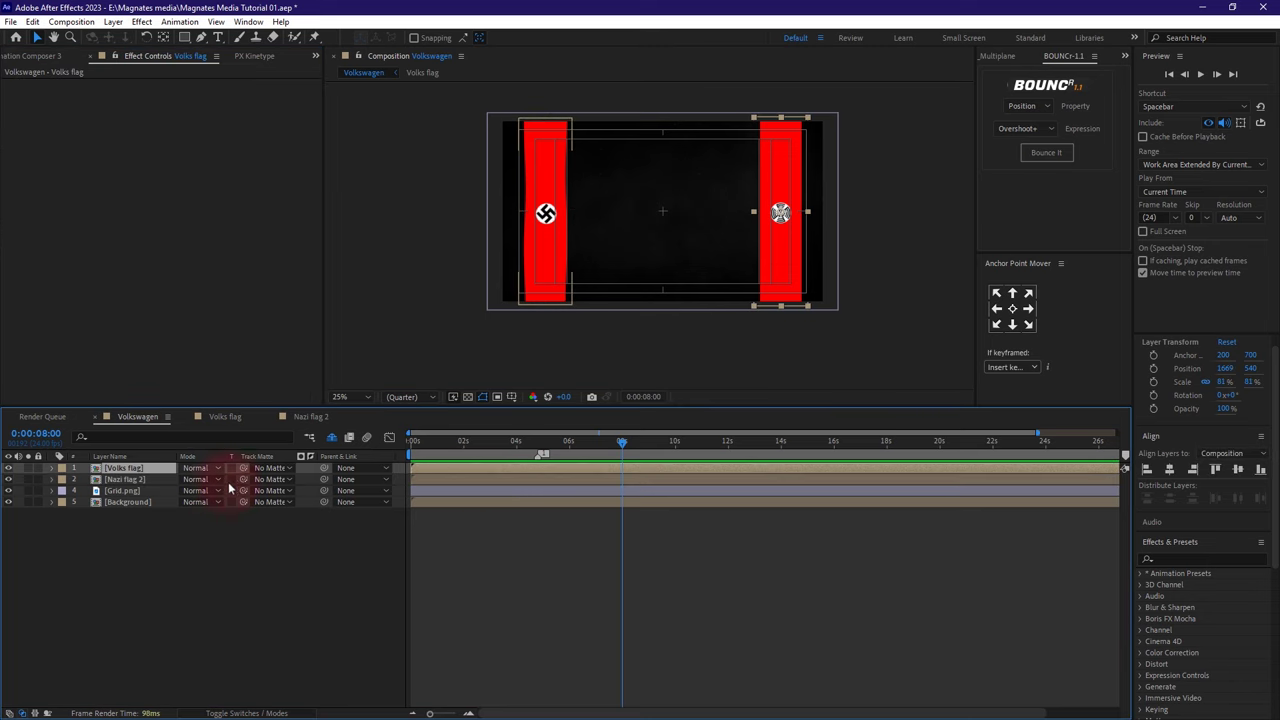
key("ctrl+v")
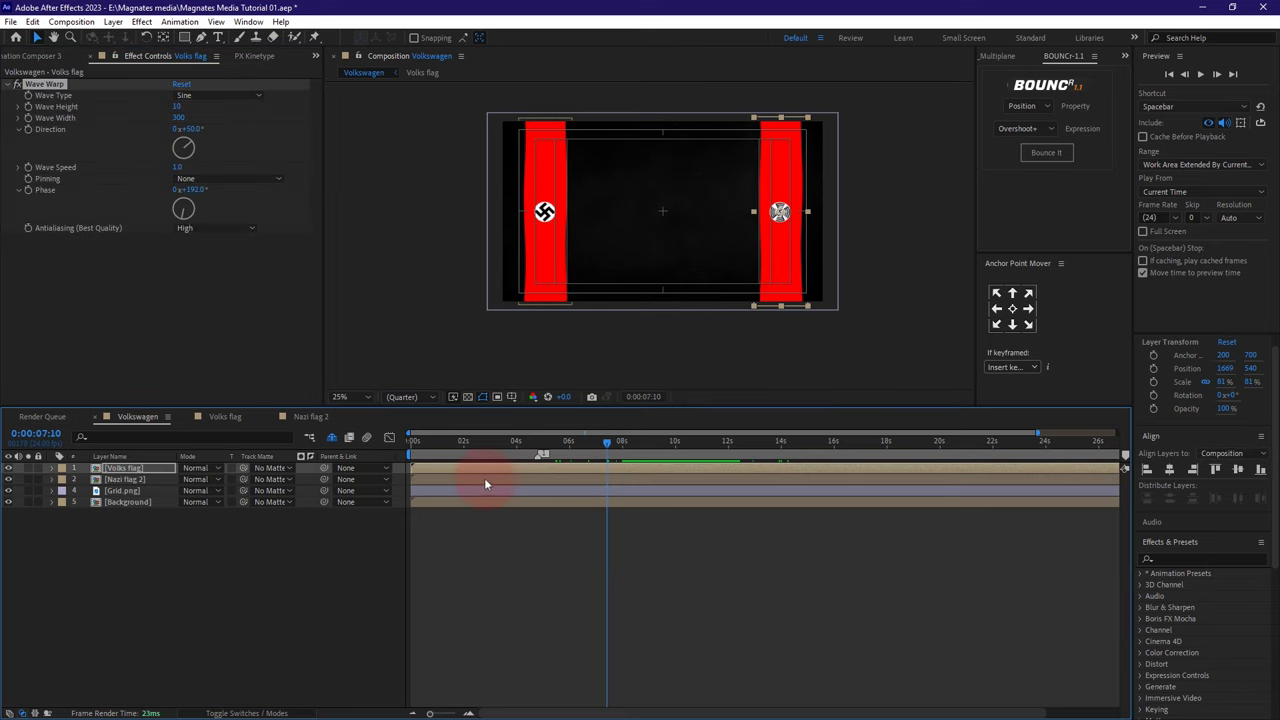
- Shift the Volks flag and Nazi flag 2 layers together so they start at about 5 seconds
left_click(459, 481, "shift")
left_click_drag(437, 468, 564, 462)
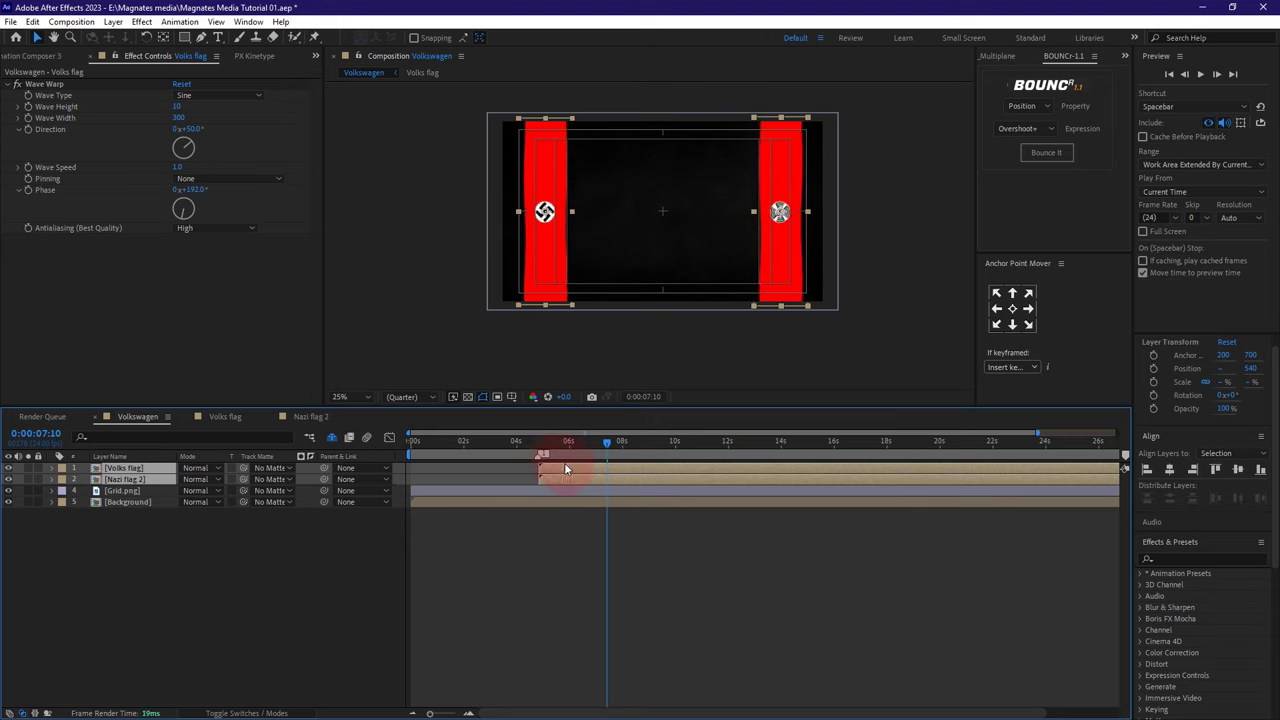
left_click(241, 540)
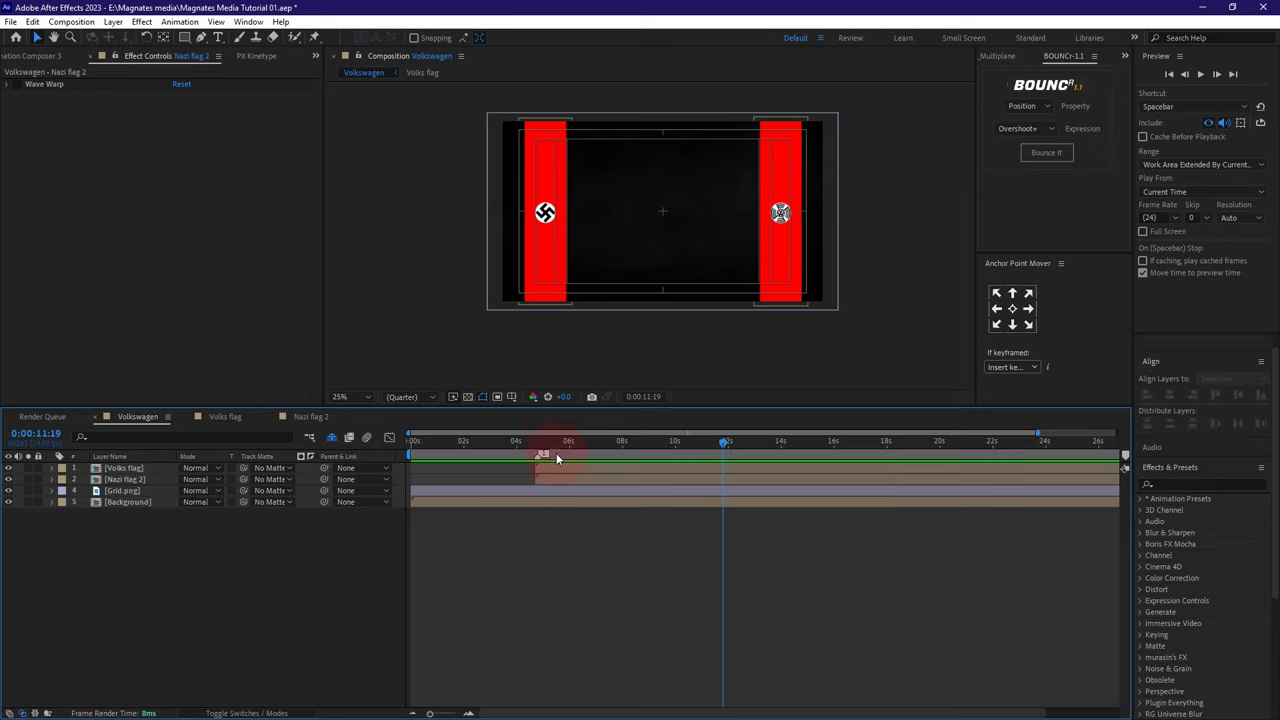
- Add Multiple people.png as the top layer of the Volkswagen composition and shift its start to match the two flag layers
left_click(270, 228)
left_click(315, 57)
left_click(335, 72)
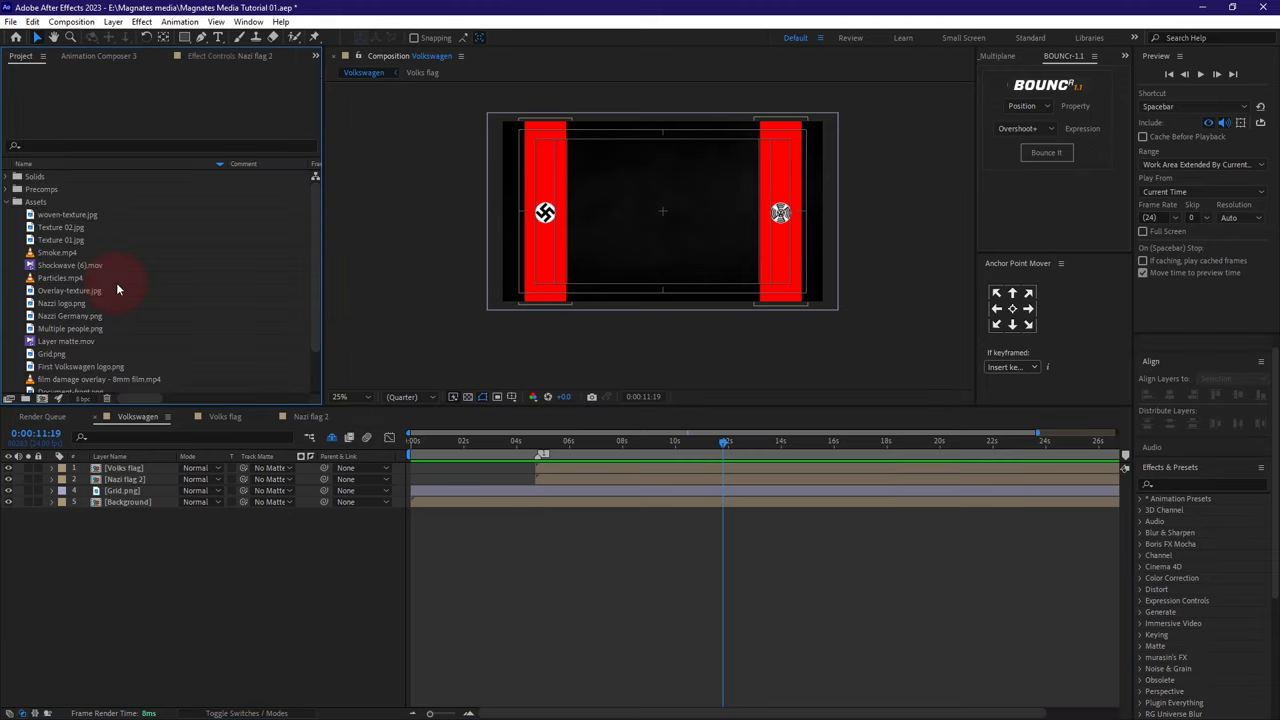
scroll(116, 284, "down", 2)
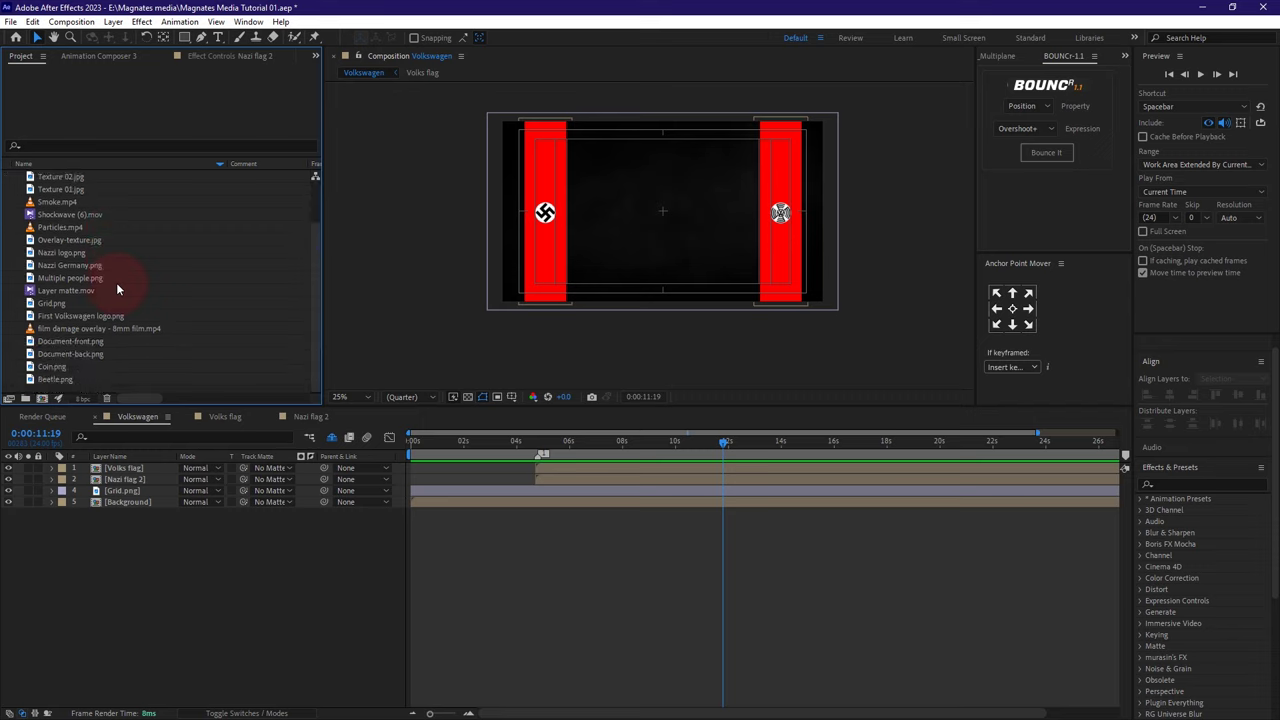
left_click(61, 279)
left_click_drag(66, 285, 114, 463)
left_click(486, 468)
left_click_drag(486, 468, 665, 463)
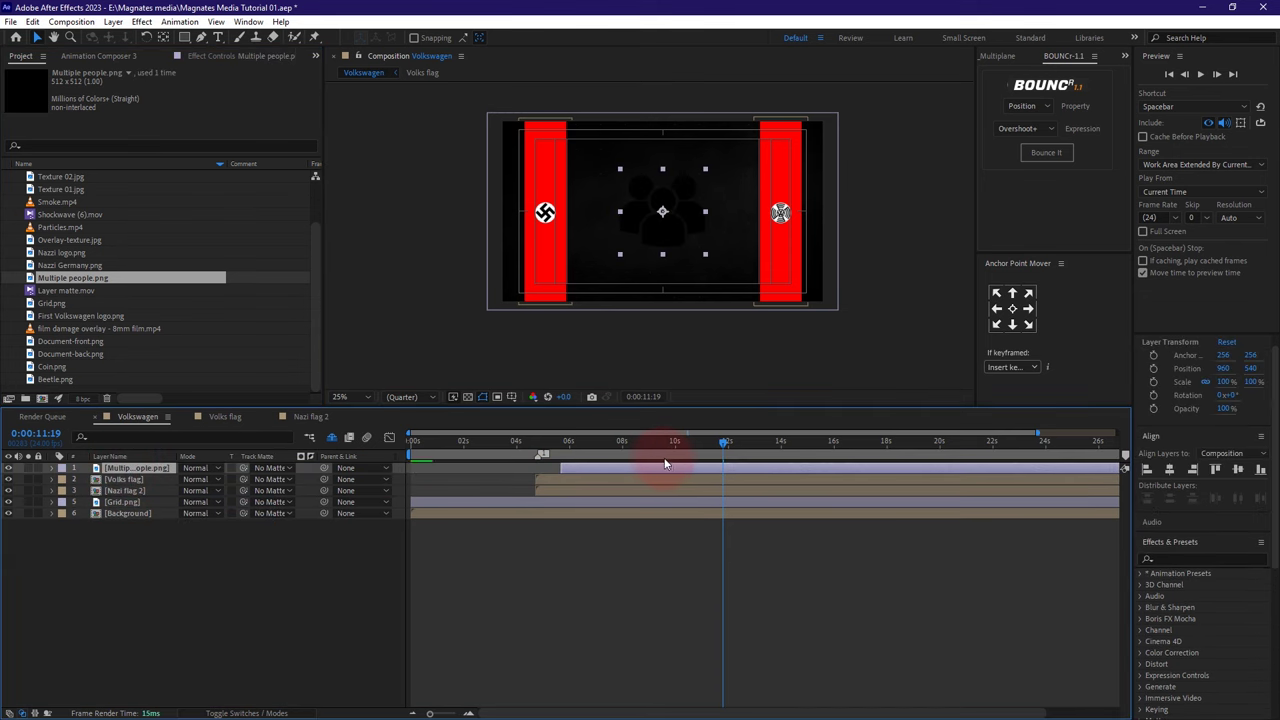
- Apply a Fill effect to the Multiple people.png layer to color the icon red
left_click(609, 443)
key("ctrl+space")
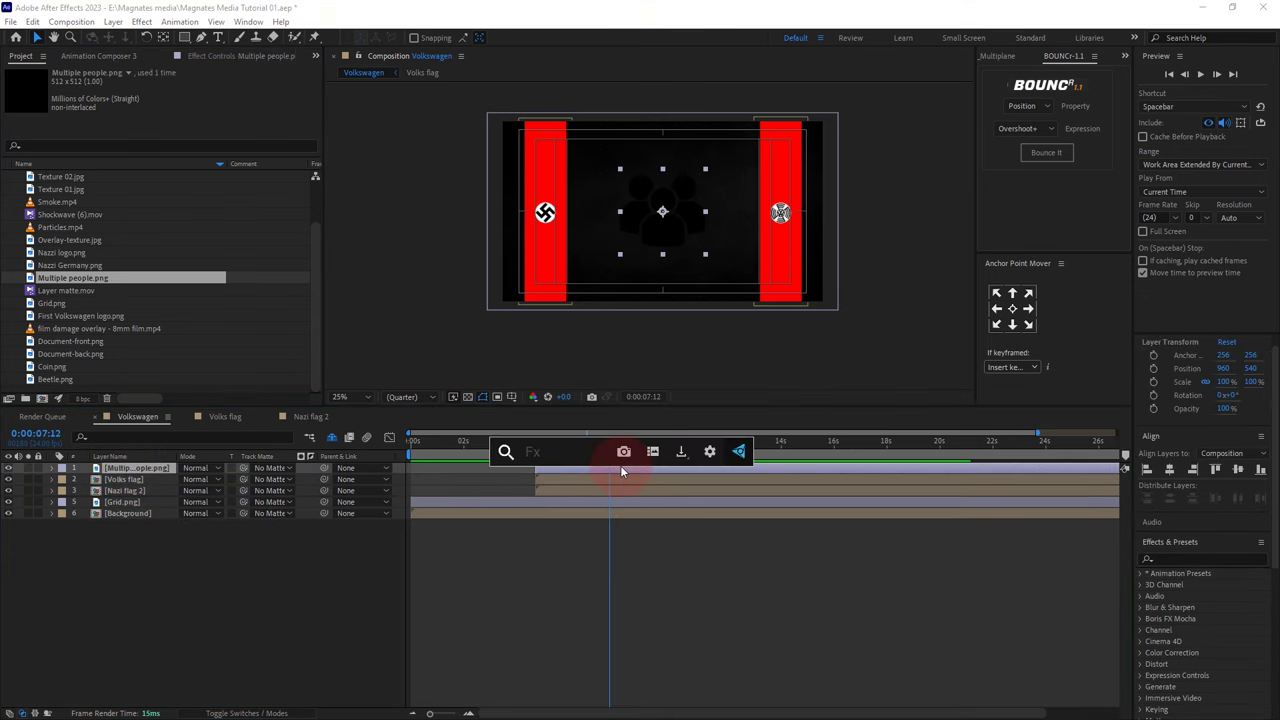
type("fill")
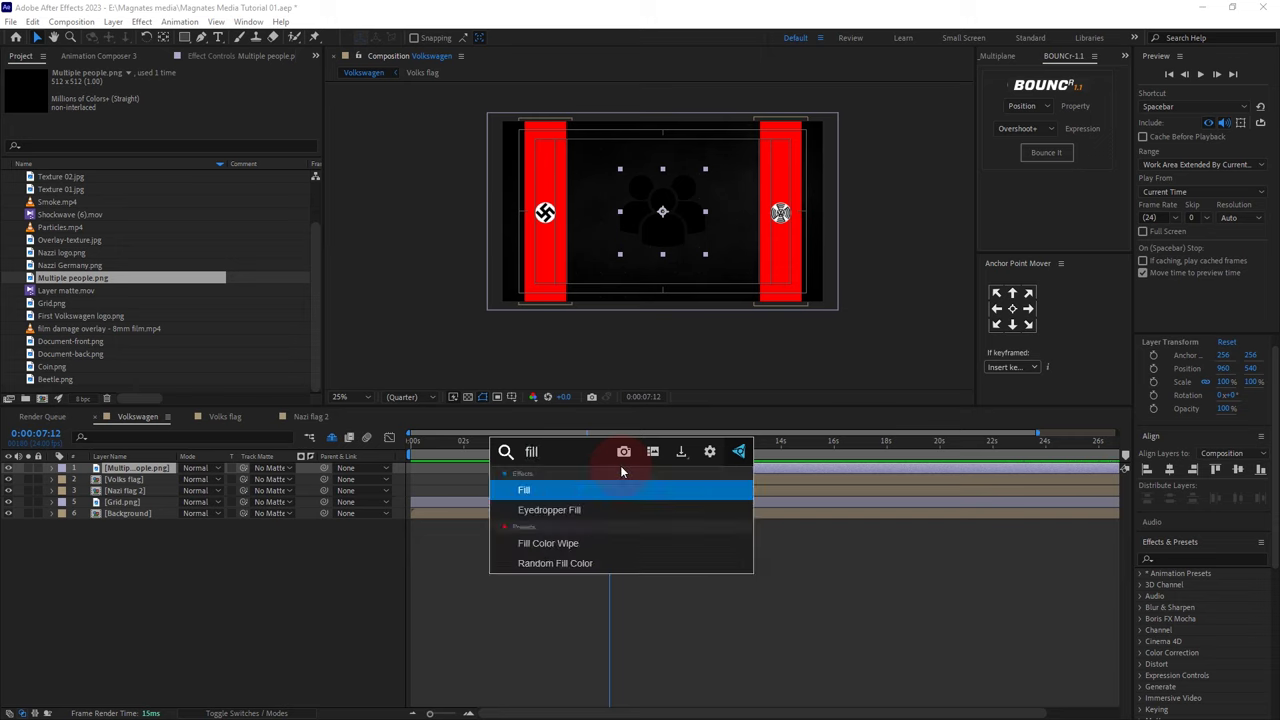
key("Return")
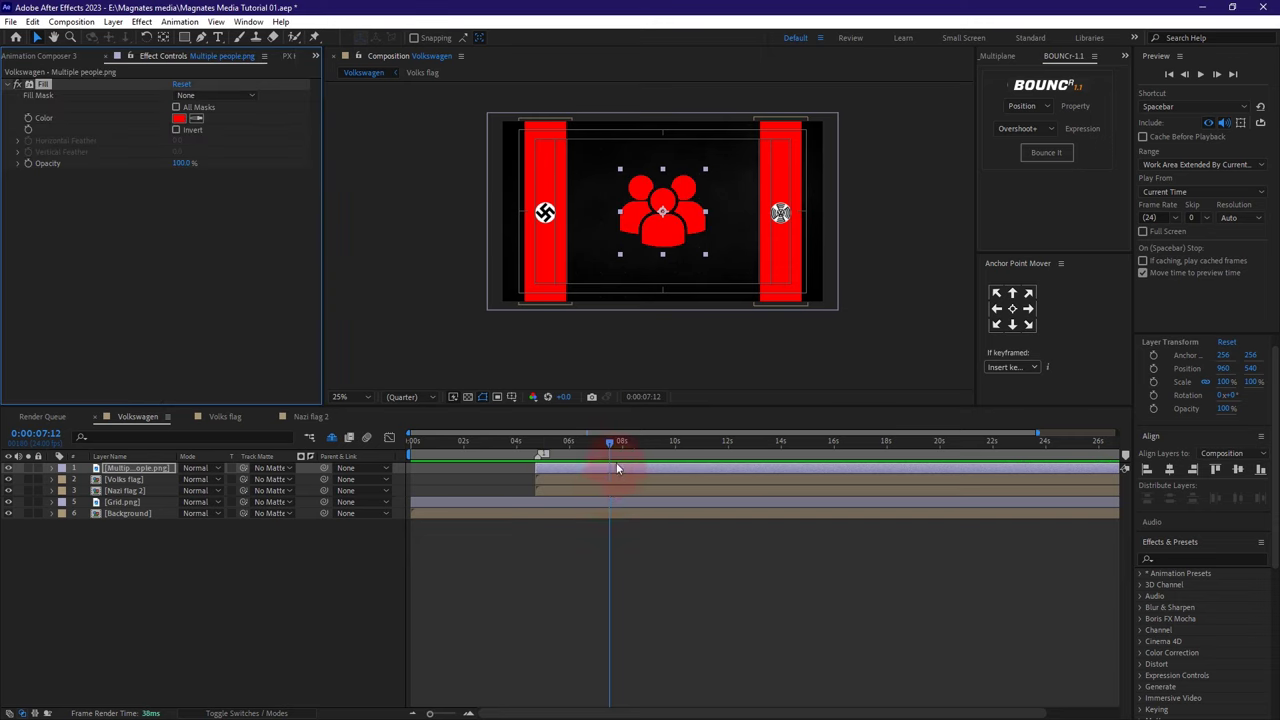
- Scale the Multiple people.png icon to 20% and move it toward the left banner
left_click(133, 468)
key("s")
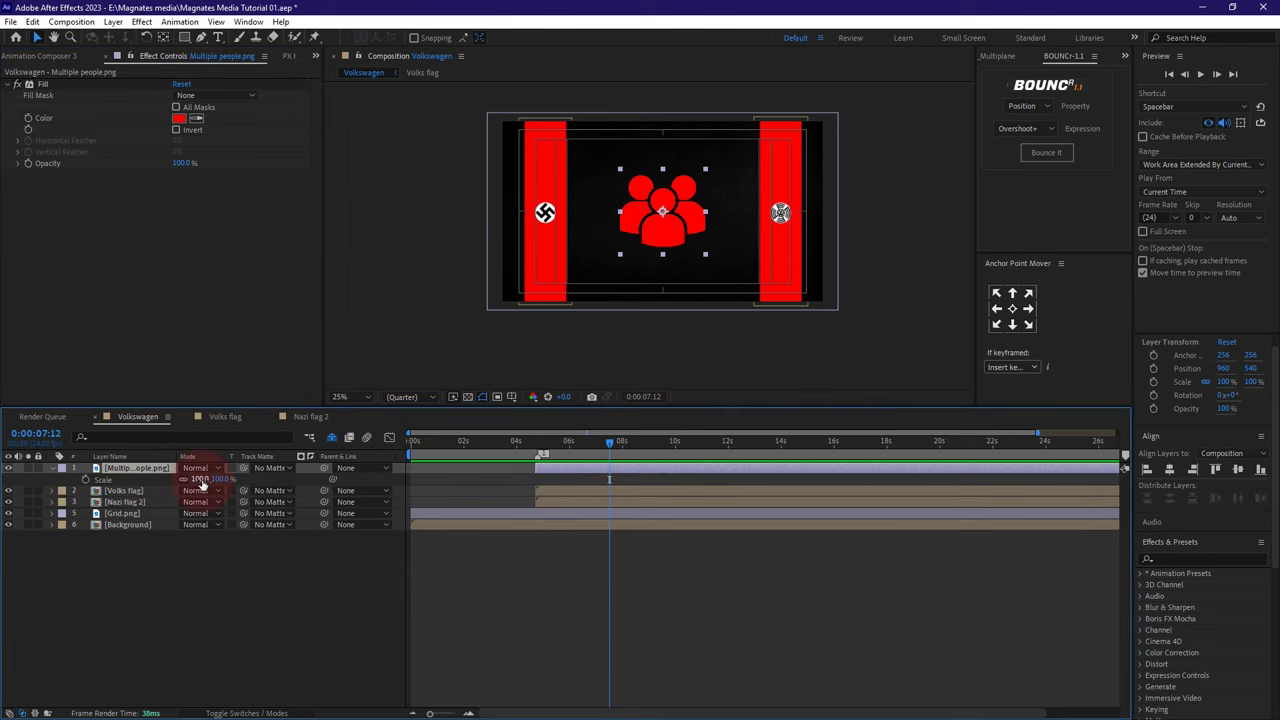
left_click_drag(205, 479, 160, 479)
left_click_drag(662, 212, 605, 214)
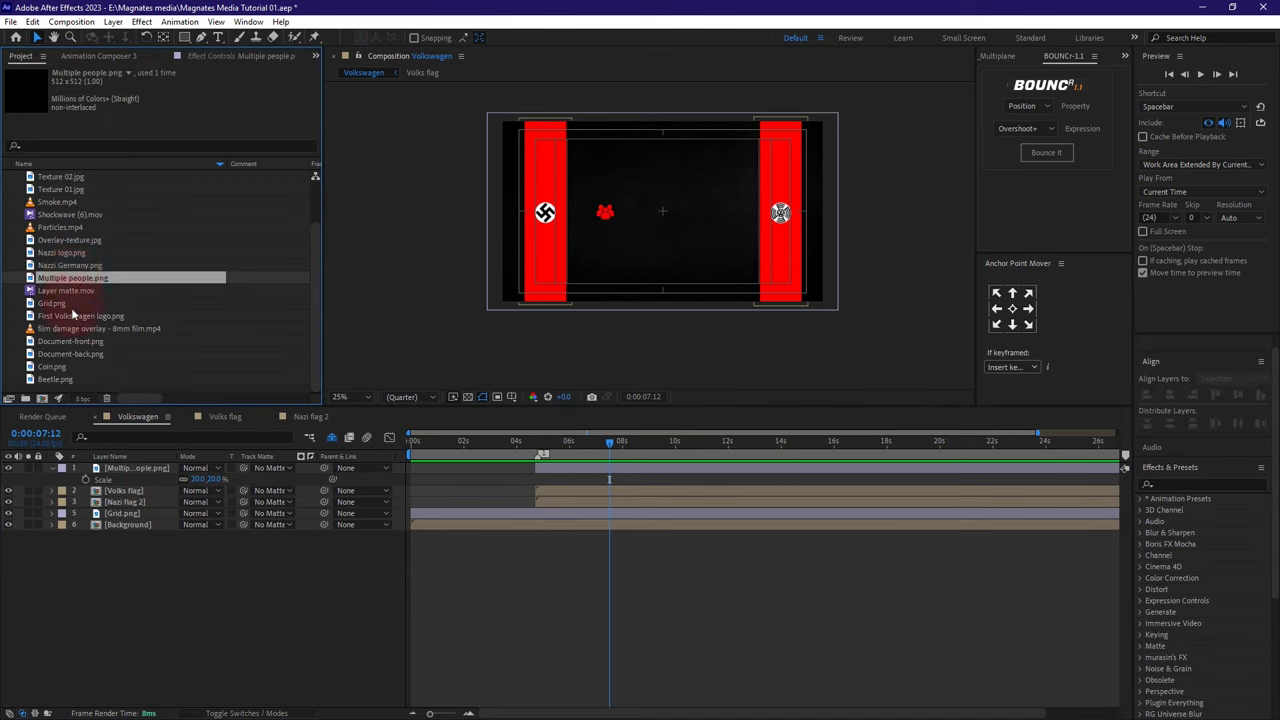
- Add First Volkswagen logo.png above the people layer and give it a white Fill effect
left_click_drag(72, 320, 144, 468)
key("ctrl+space")
type("fill")
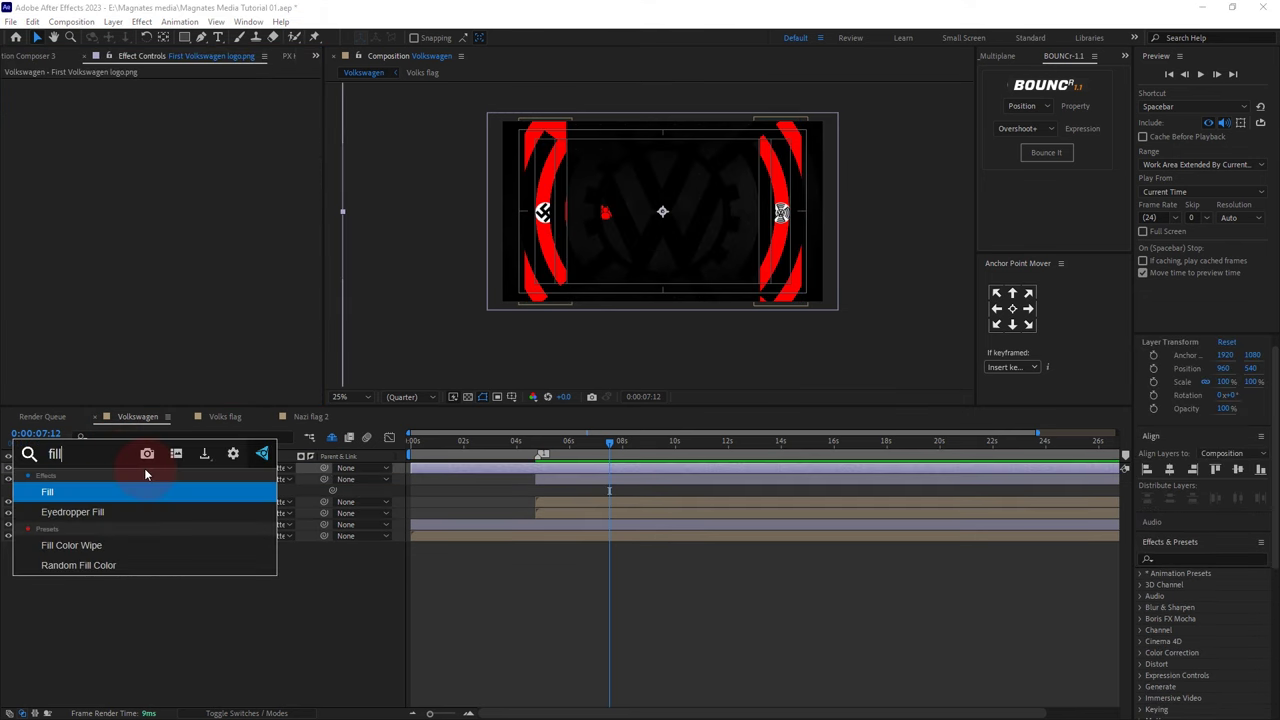
key("Return")
left_click(180, 119)
left_click(569, 362)
left_click(862, 366)
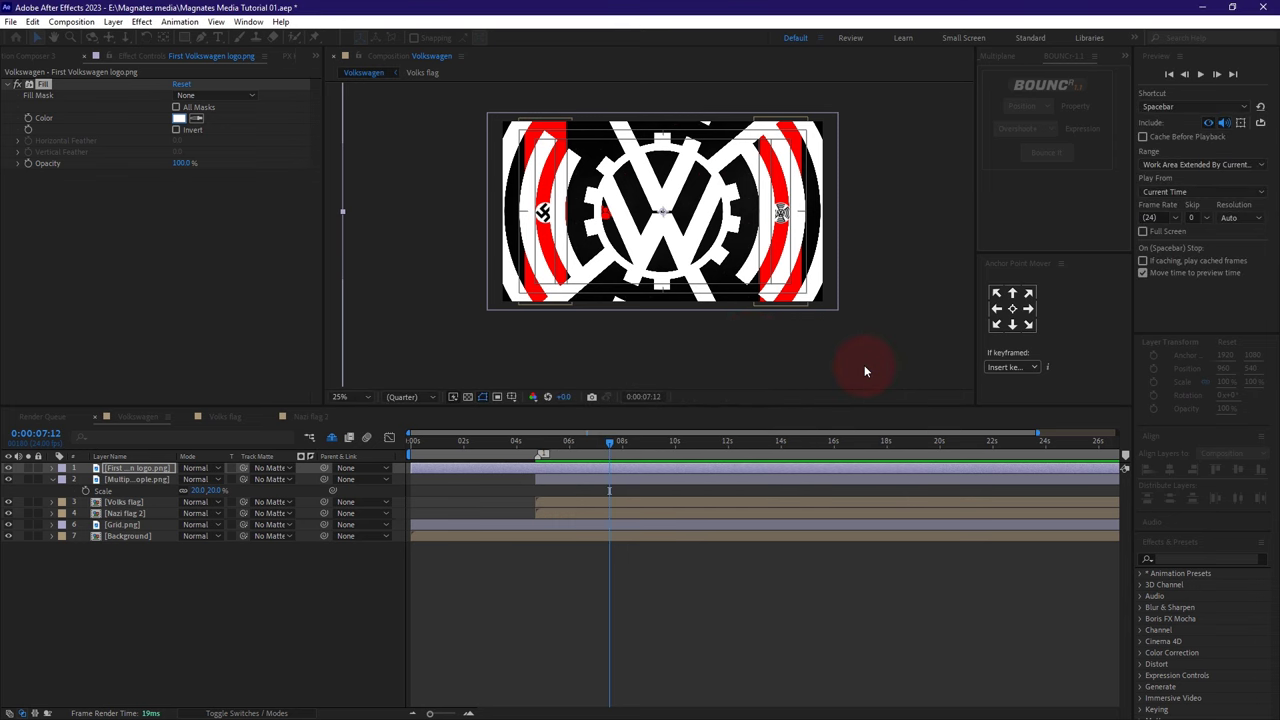
- Scale the First Volkswagen logo layer to 5%
left_click(121, 470)
key("s")
left_click_drag(214, 480, 171, 479)
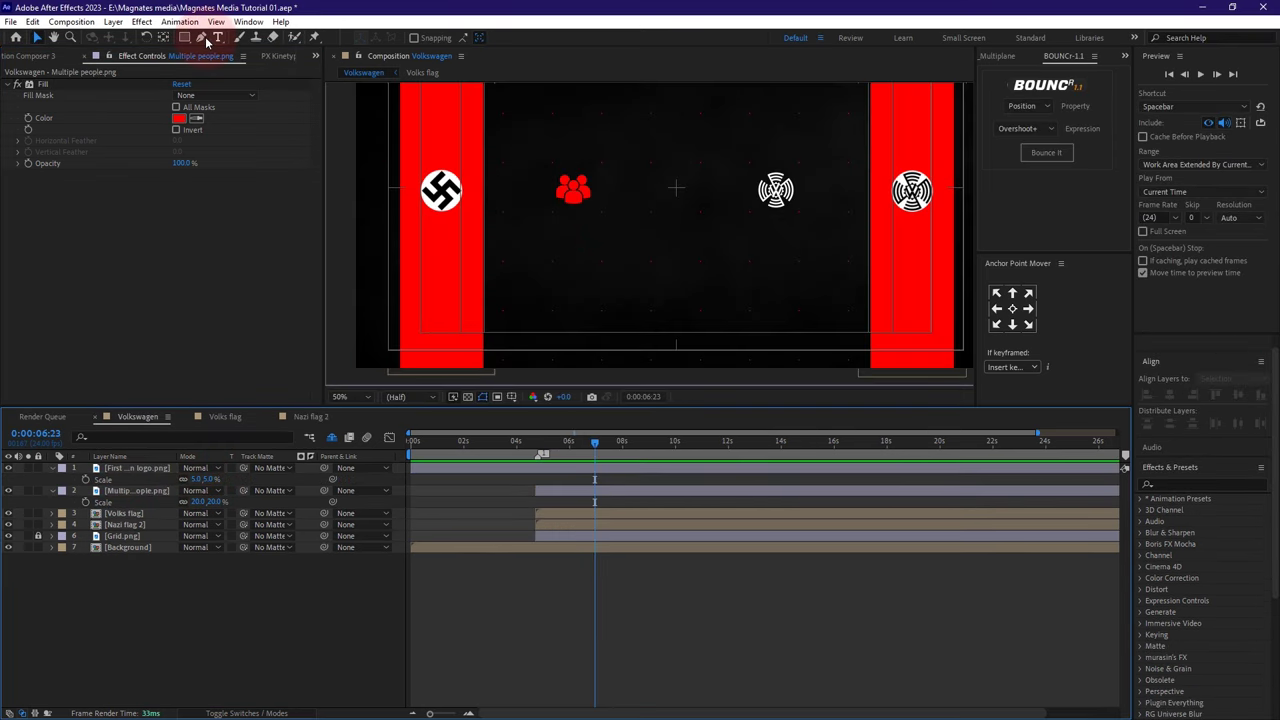
- Draw a horizontal line with the Pen tool between the people icon and the Volkswagen logo
left_click(201, 37)
scroll(613, 211, "up", 4)
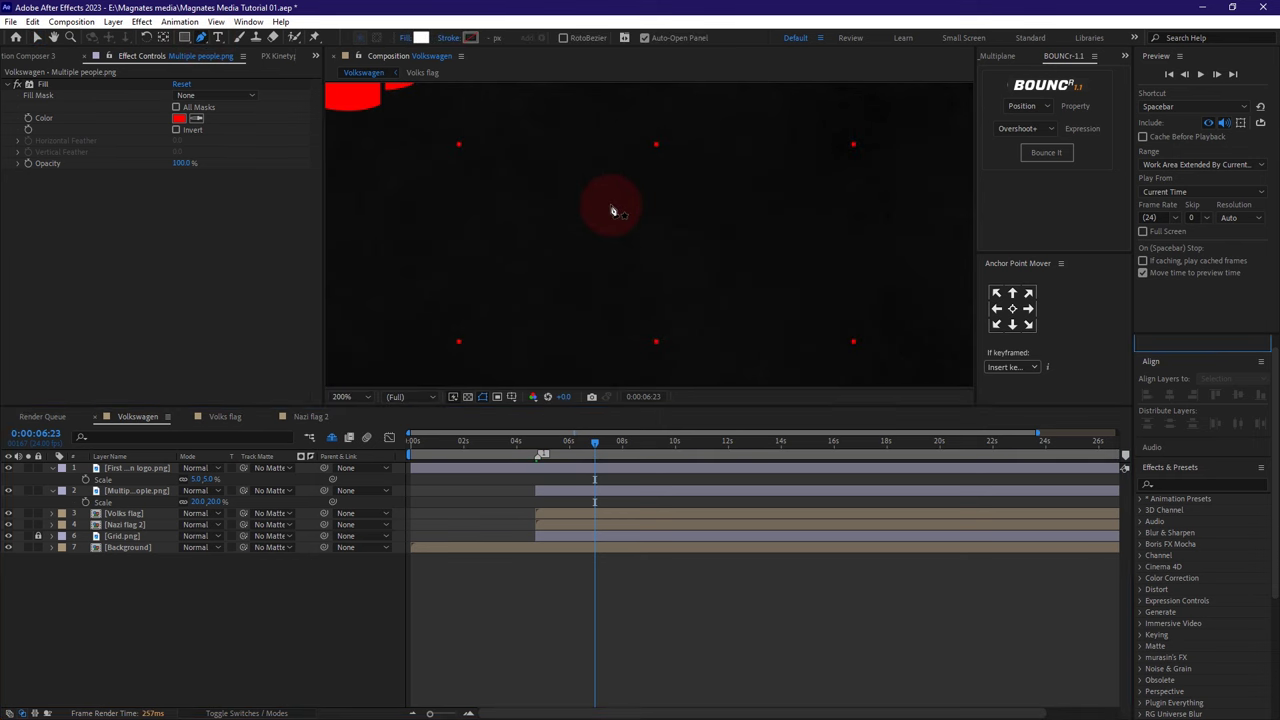
scroll(613, 211, "down", 2)
left_click(528, 285)
left_click(830, 285)
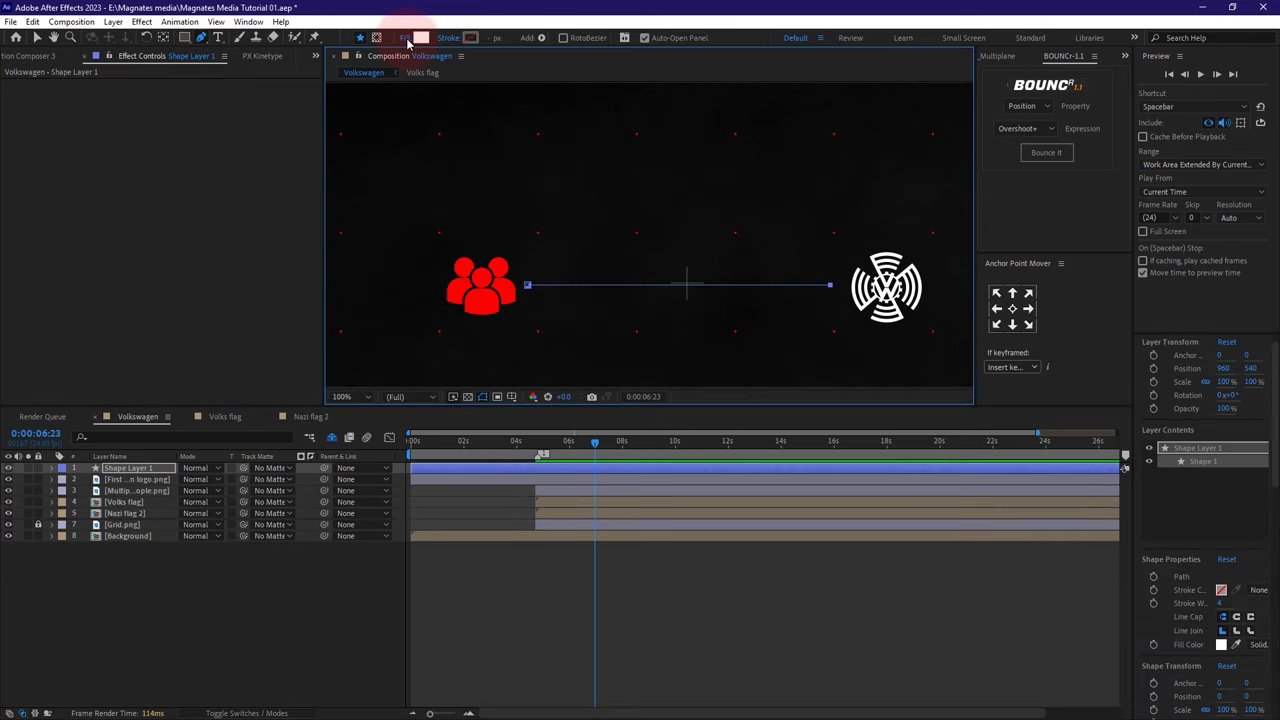
- Set the connecting line's fill to none and its stroke color to red
left_click(405, 39)
left_click(571, 330)
left_click(617, 405)
left_click(470, 39)
left_click(753, 359)
left_click(858, 366)
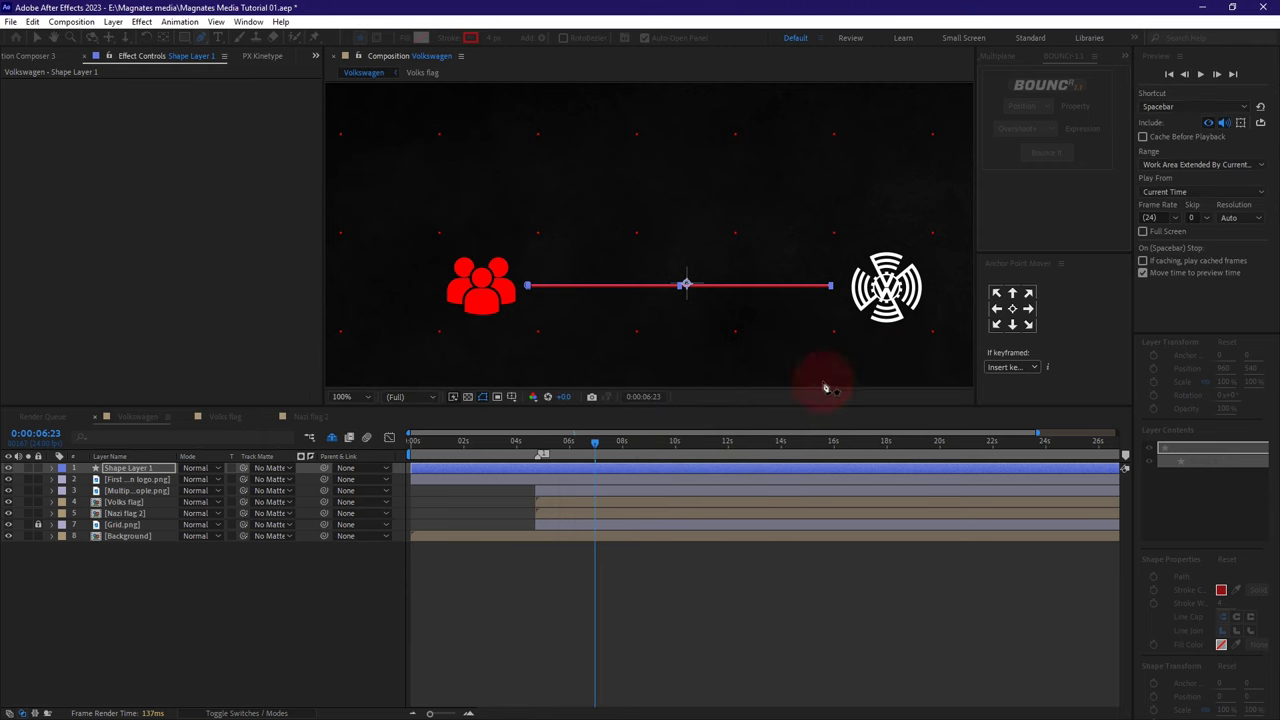
- Draw a small closed triangle on a new shape layer to the left of the people icon with the Pen tool
left_click(740, 585)
scroll(690, 280, "down", 2)
scroll(668, 246, "up", 2)
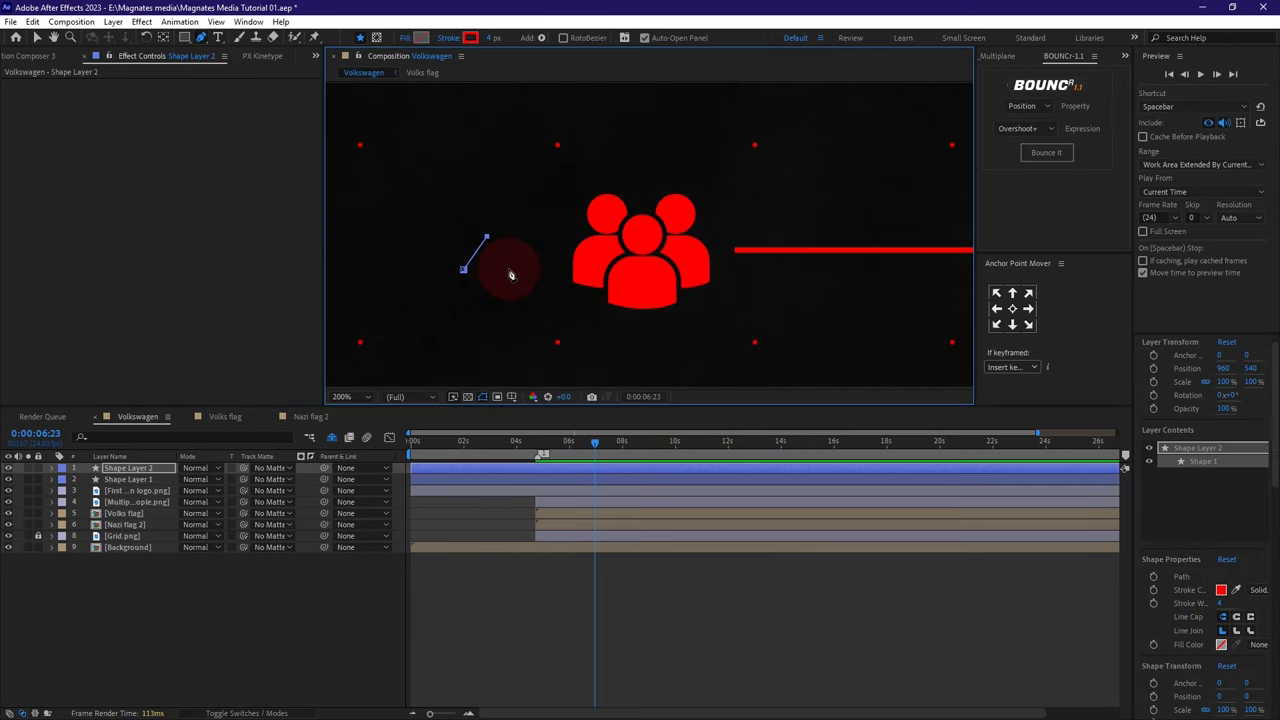
left_click(503, 272)
scroll(503, 272, "up", 1)
left_click_drag(499, 280, 509, 318)
left_click_drag(433, 309, 761, 257)
left_click(432, 305)
scroll(508, 309, "up", 1)
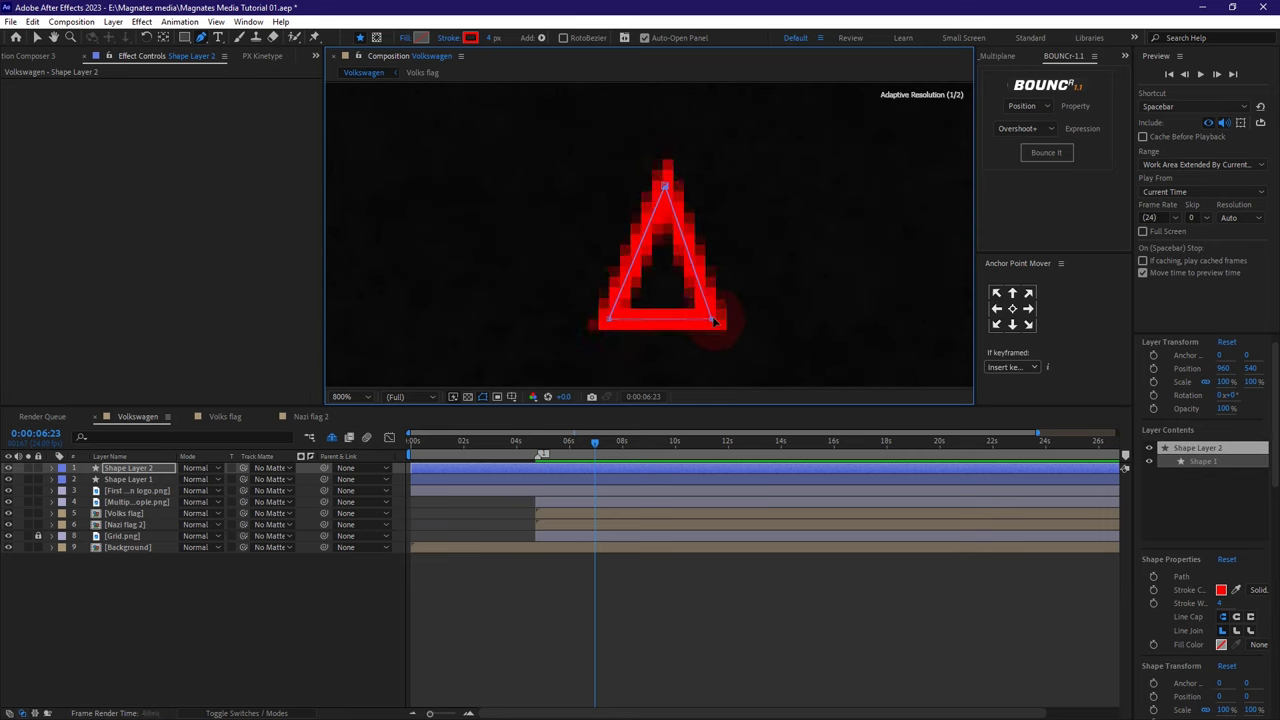
- Remove the triangle's stroke and set its fill color to FF0000
left_click(449, 38)
left_click(573, 330)
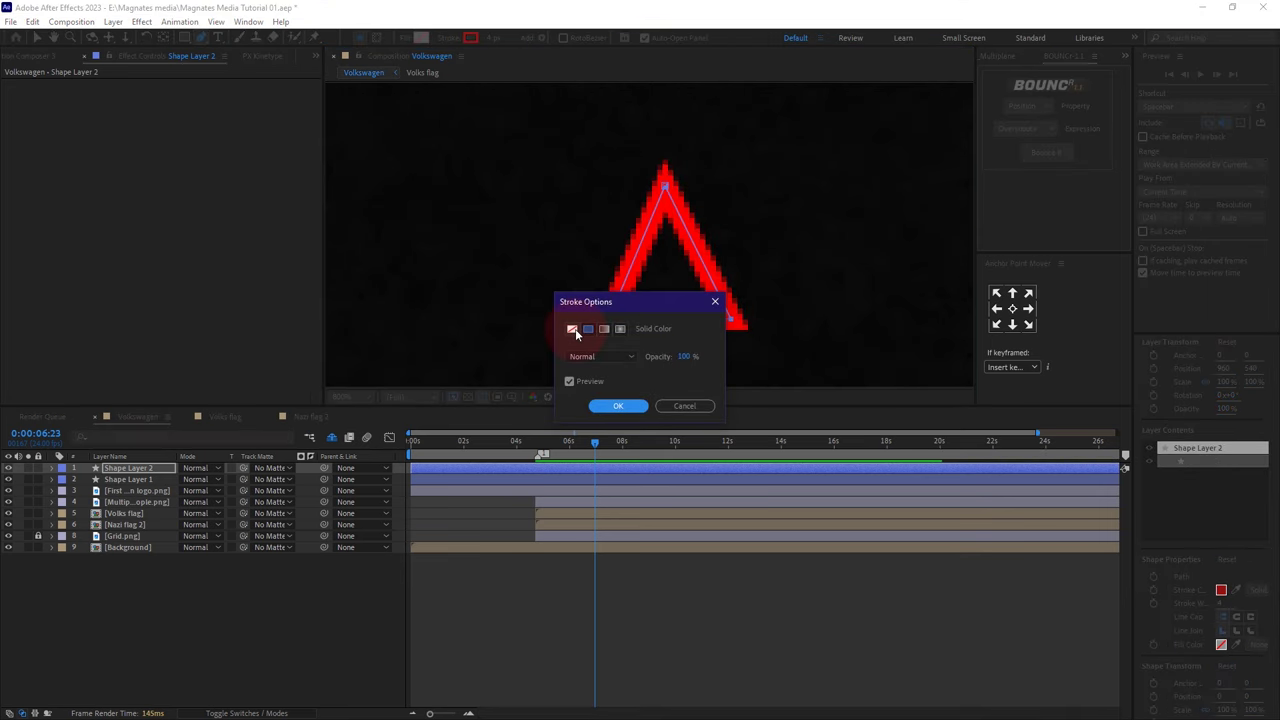
left_click(614, 405)
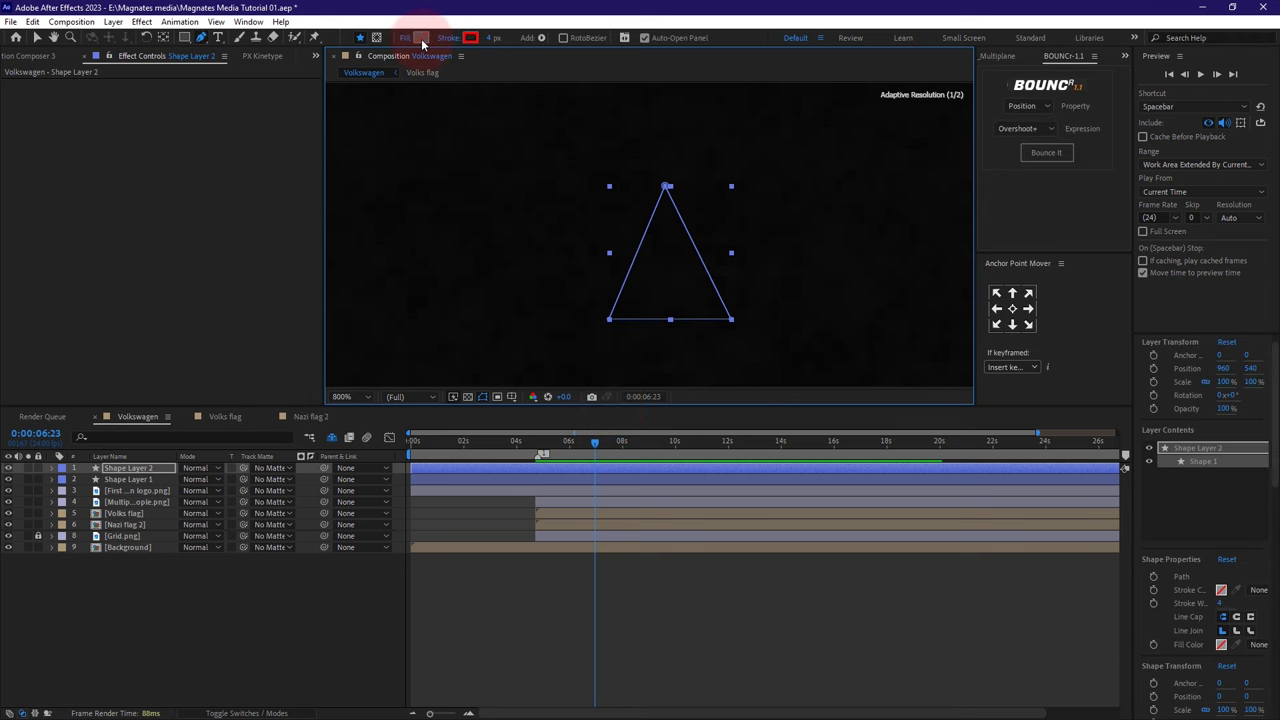
left_click(422, 40)
left_click_drag(641, 380, 804, 338)
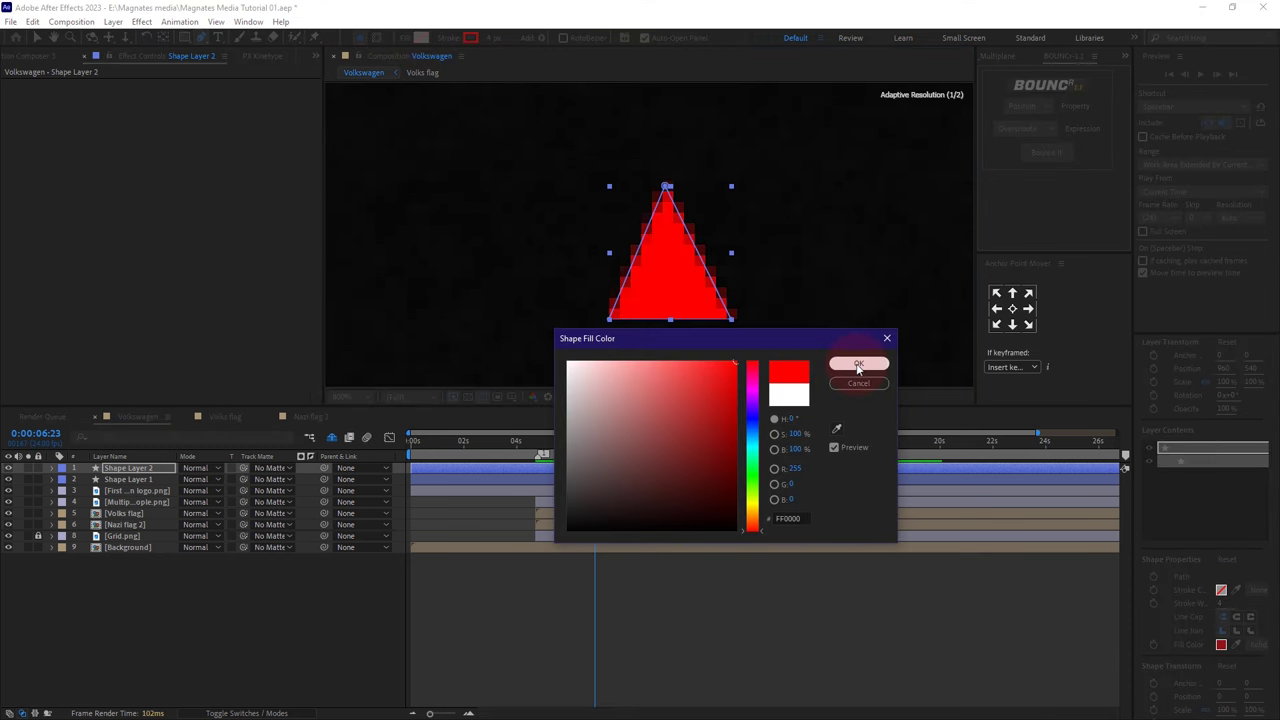
left_click(858, 363)
- Move the red triangle to the right end of the line beside the Volkswagen logo
left_click_drag(380, 289, 820, 288)
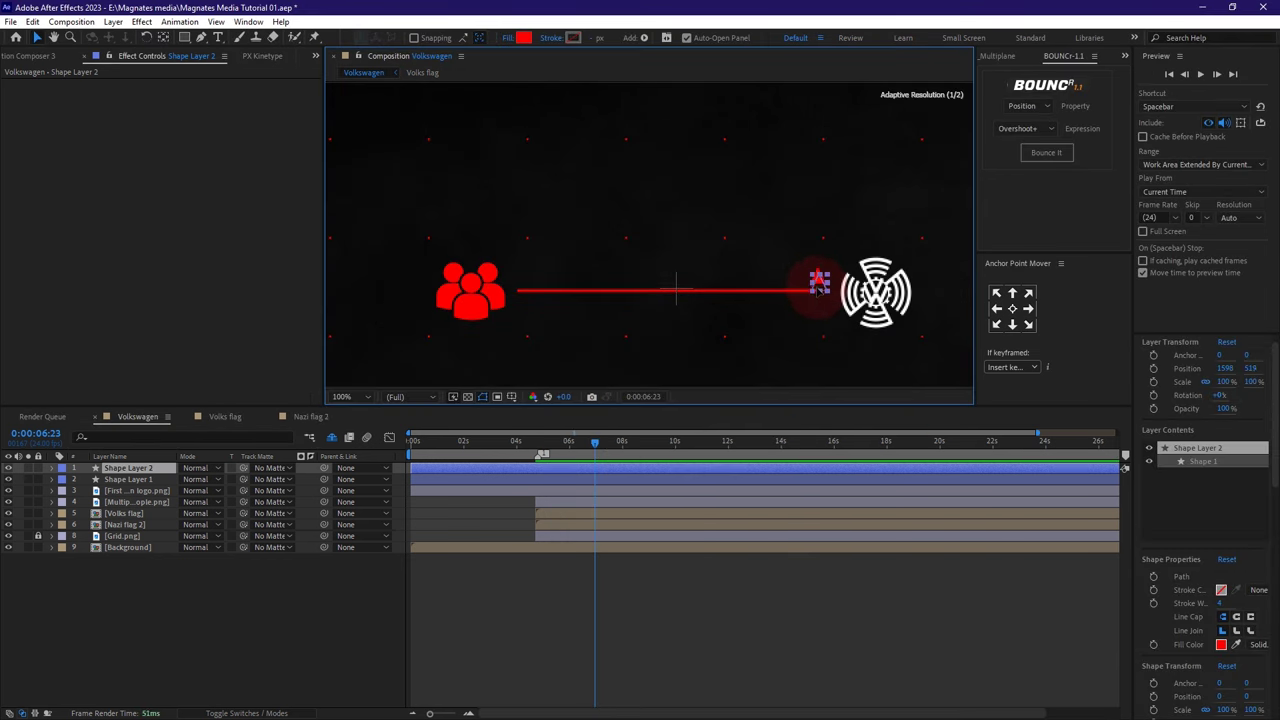
scroll(845, 292, "up", 1)
left_click_drag(935, 295, 514, 250)
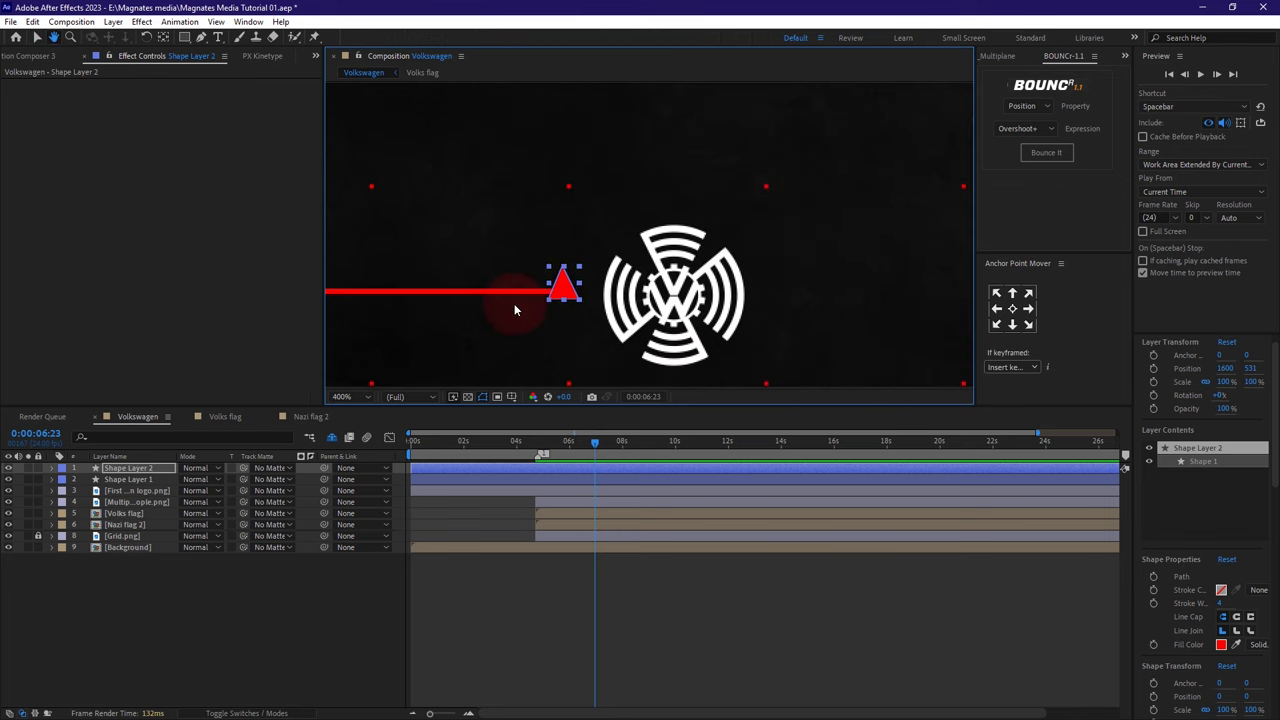
- Rotate the red triangle 90° at the line's end so that it points toward the Volkswagen logo
scroll(514, 303, "up", 1)
left_click(104, 466)
key("r")
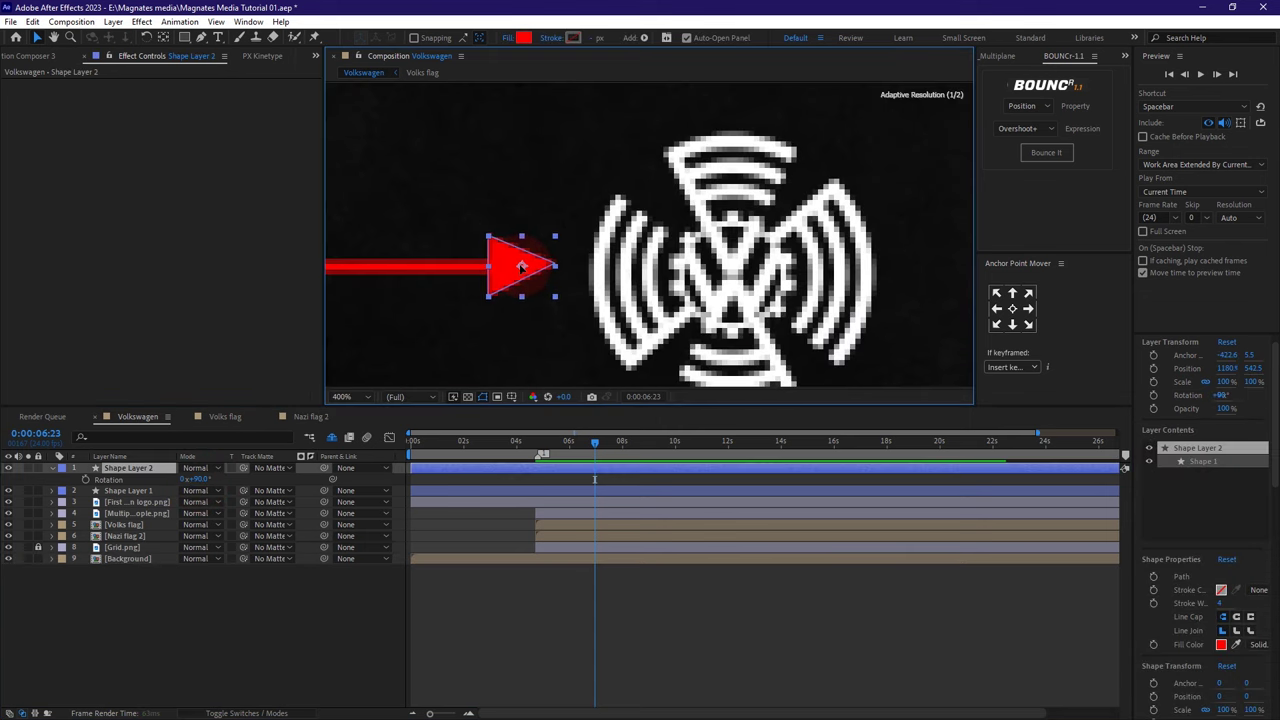
left_click(474, 326)
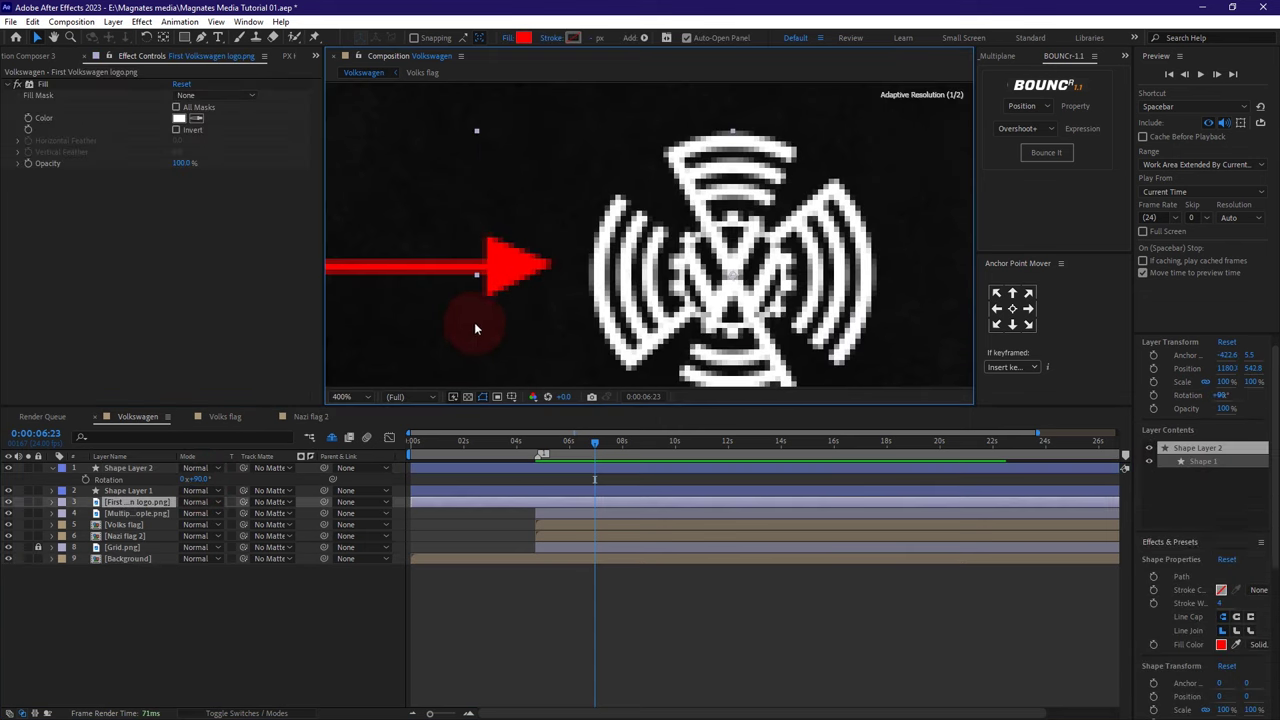
- Rename the line's shape layer to "bar" and the triangle's shape layer to "arrow head"
scroll(506, 251, "down", 3)
left_click(150, 489)
key("Return")
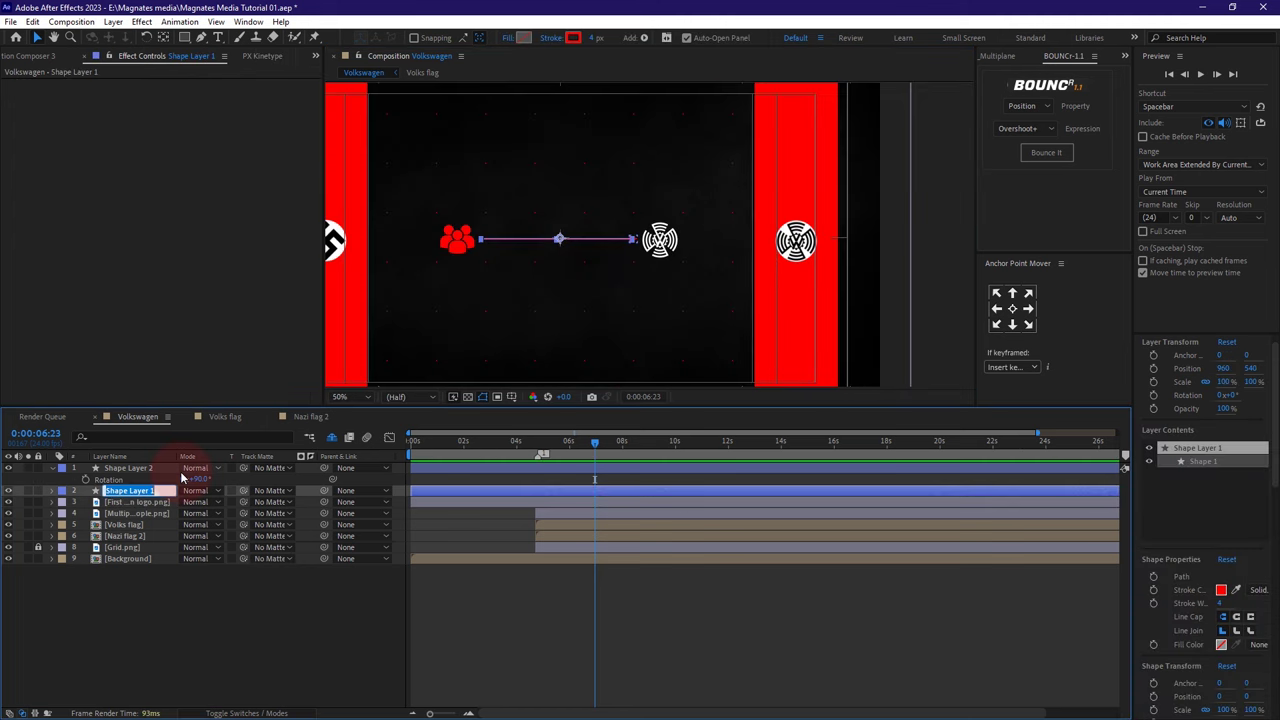
type("bar")
left_click(140, 468)
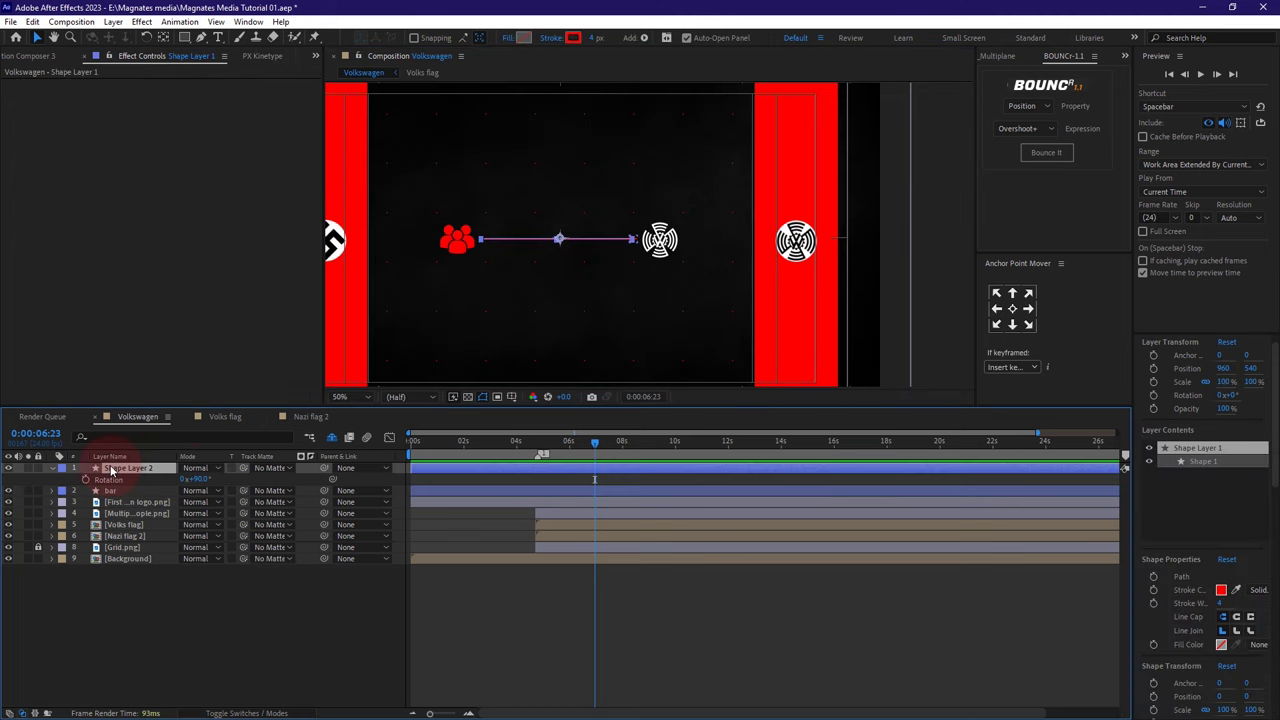
right_click(112, 468)
left_click(161, 428)
type("a")
type("w head")
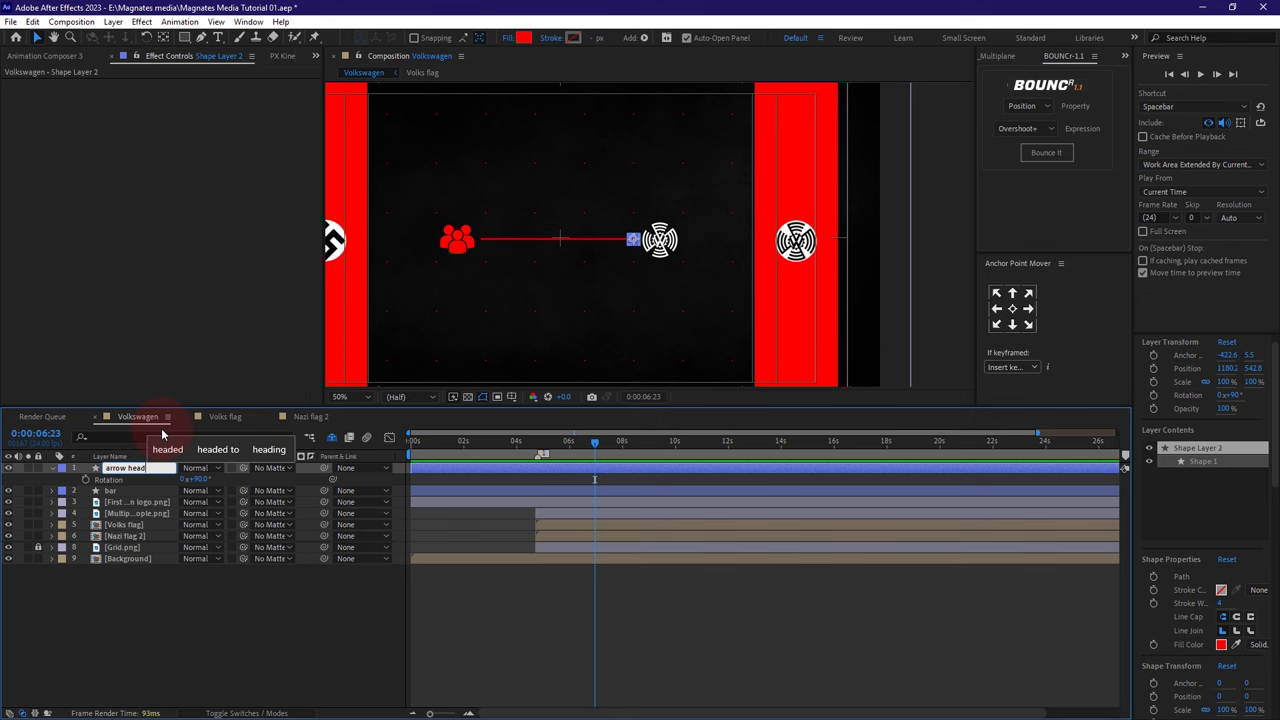
key("Return")
- Add a Trim Paths operator to the contents of the bar layer
left_click(127, 478)
left_click(52, 479)
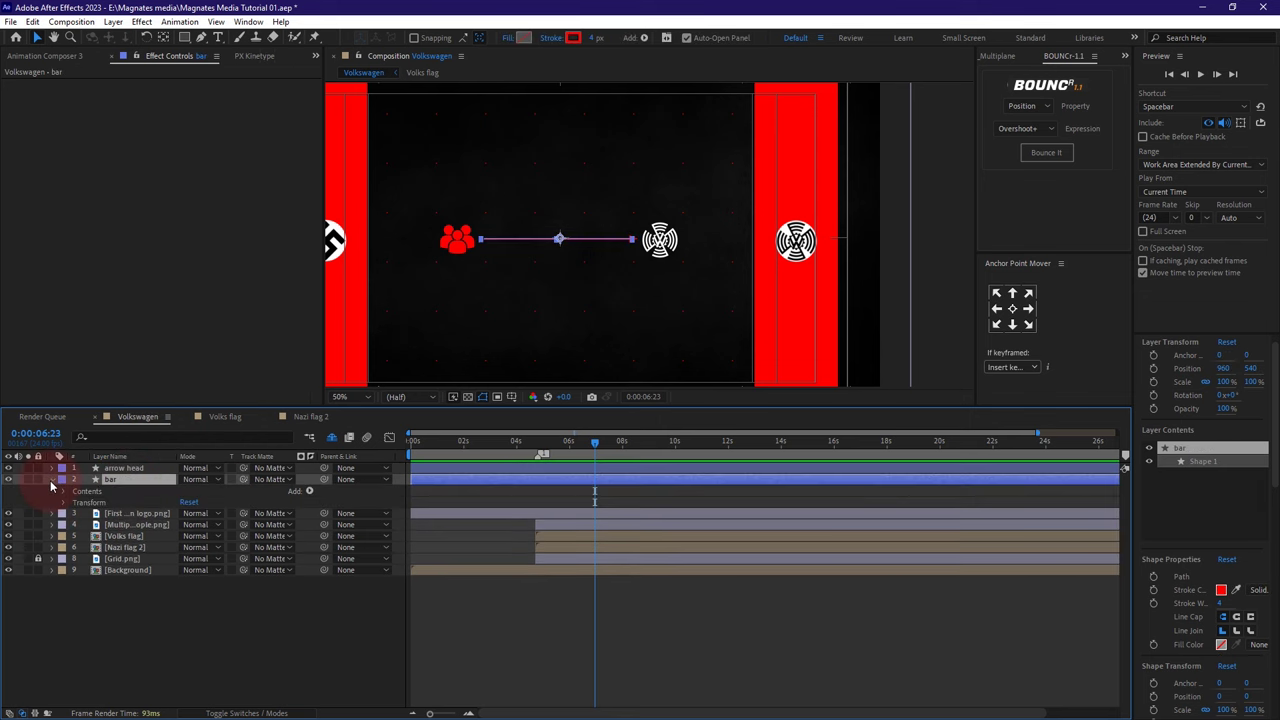
left_click(309, 491)
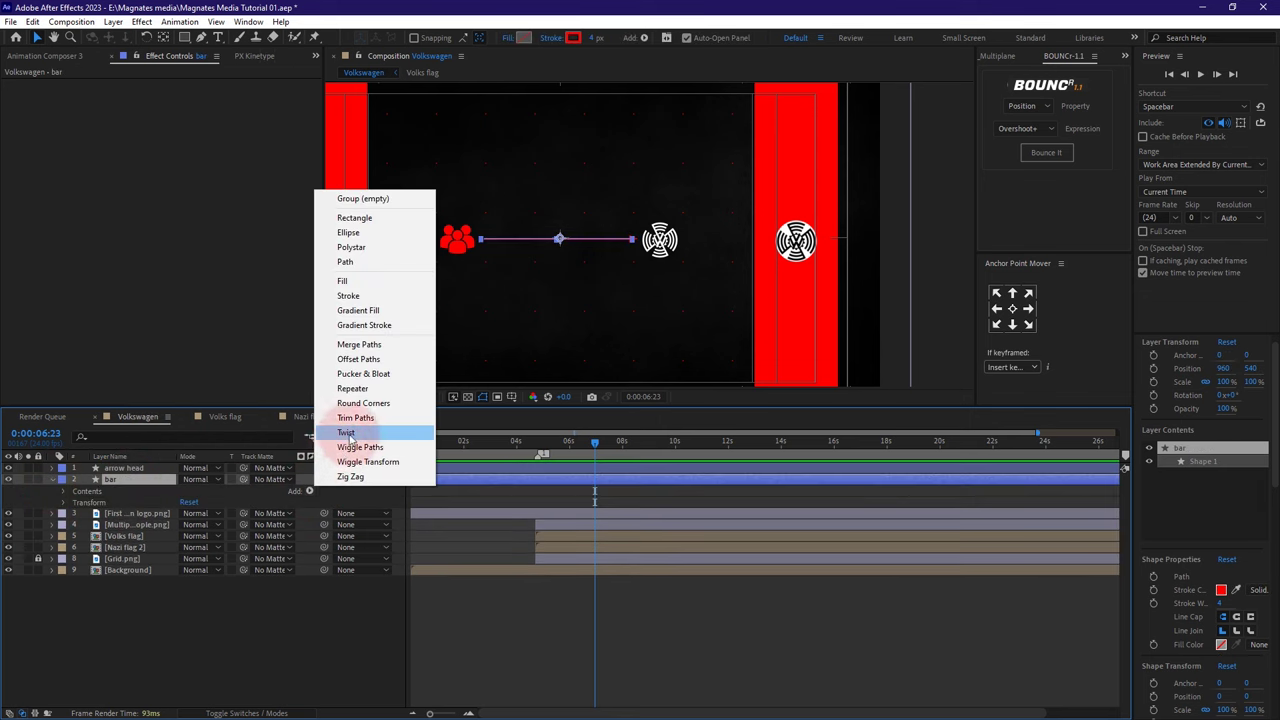
left_click(340, 423)
left_click(595, 443)
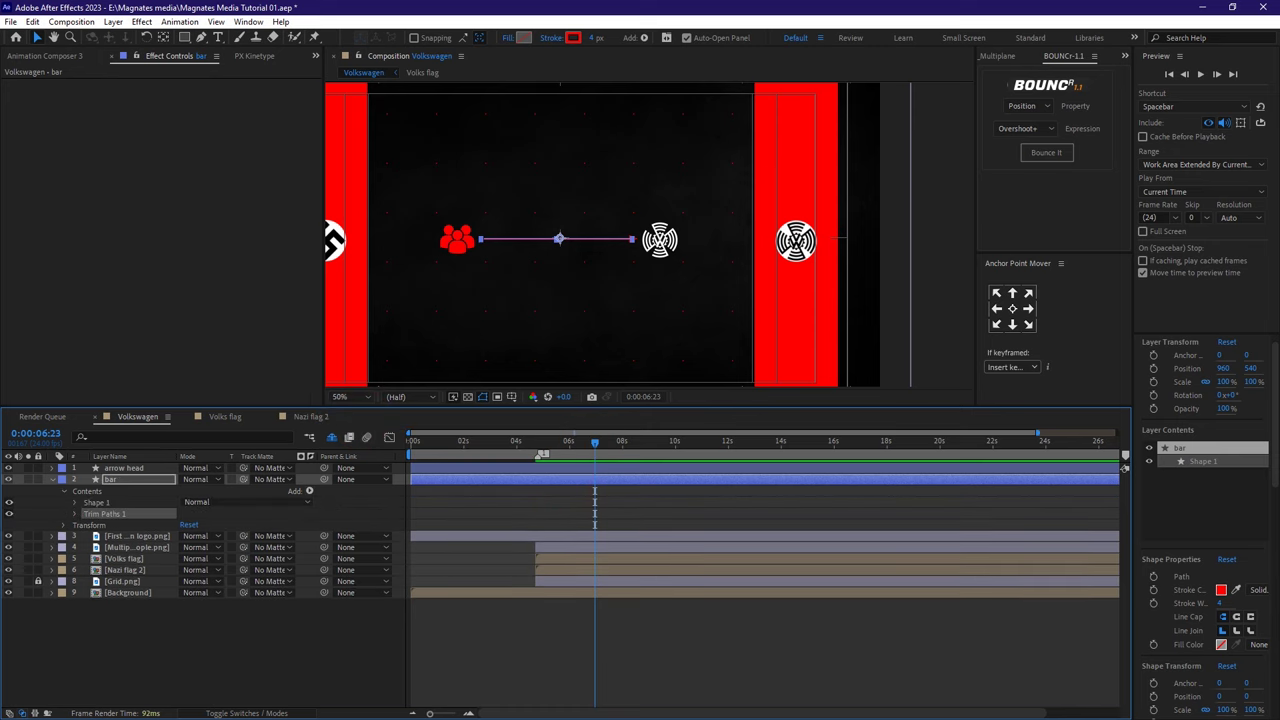
- Go to 0:00:13:11 and shift the arrow head and bar layers so they start there
left_click(45, 436)
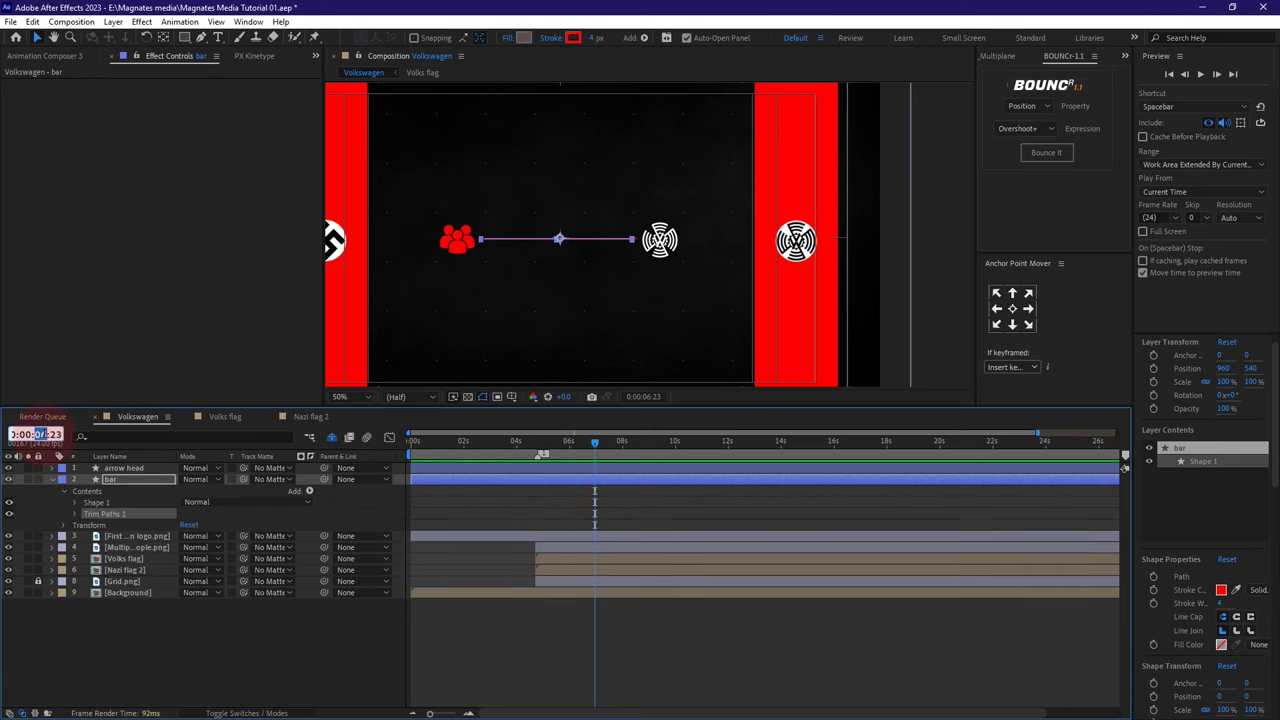
type("1311")
key("Return")
left_click(572, 469, "shift")
left_click_drag(572, 485, 893, 487)
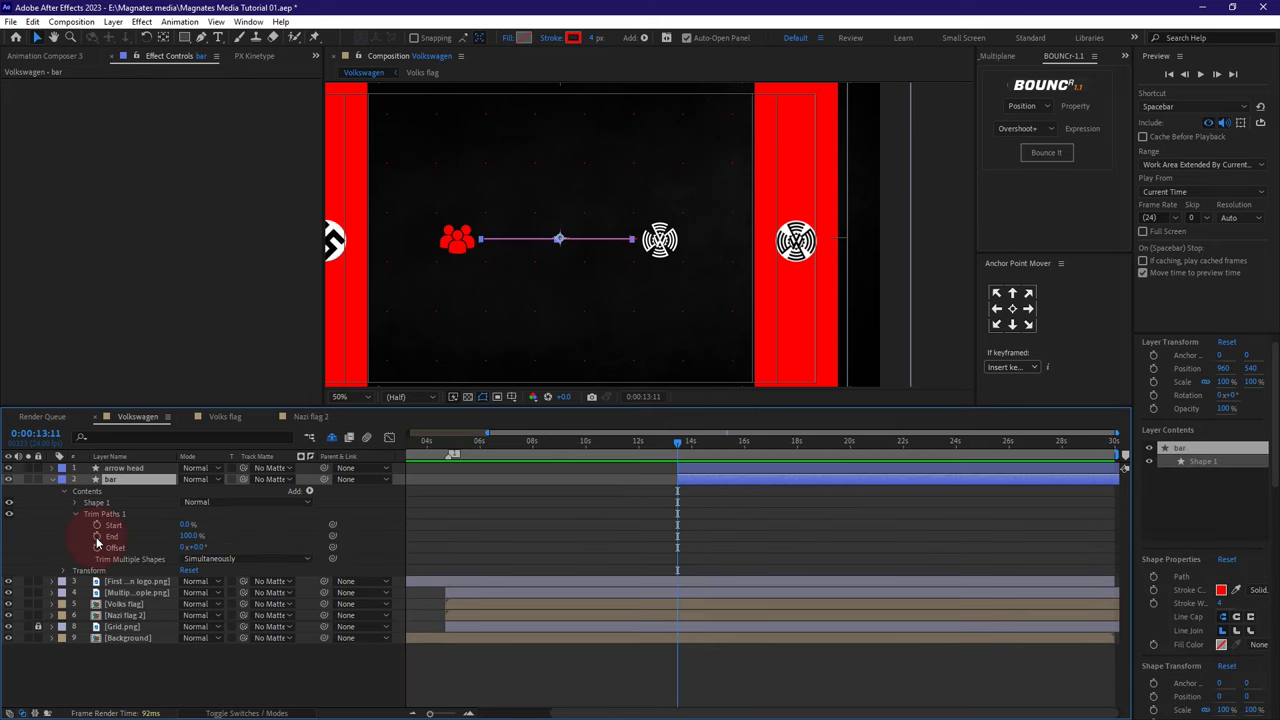
- Keyframe the bar's Trim Paths End from 0% at 0:00:13:11 to 100% at 0:00:17:12
left_click(97, 537)
left_click_drag(166, 536, 20, 536)
left_click(251, 536)
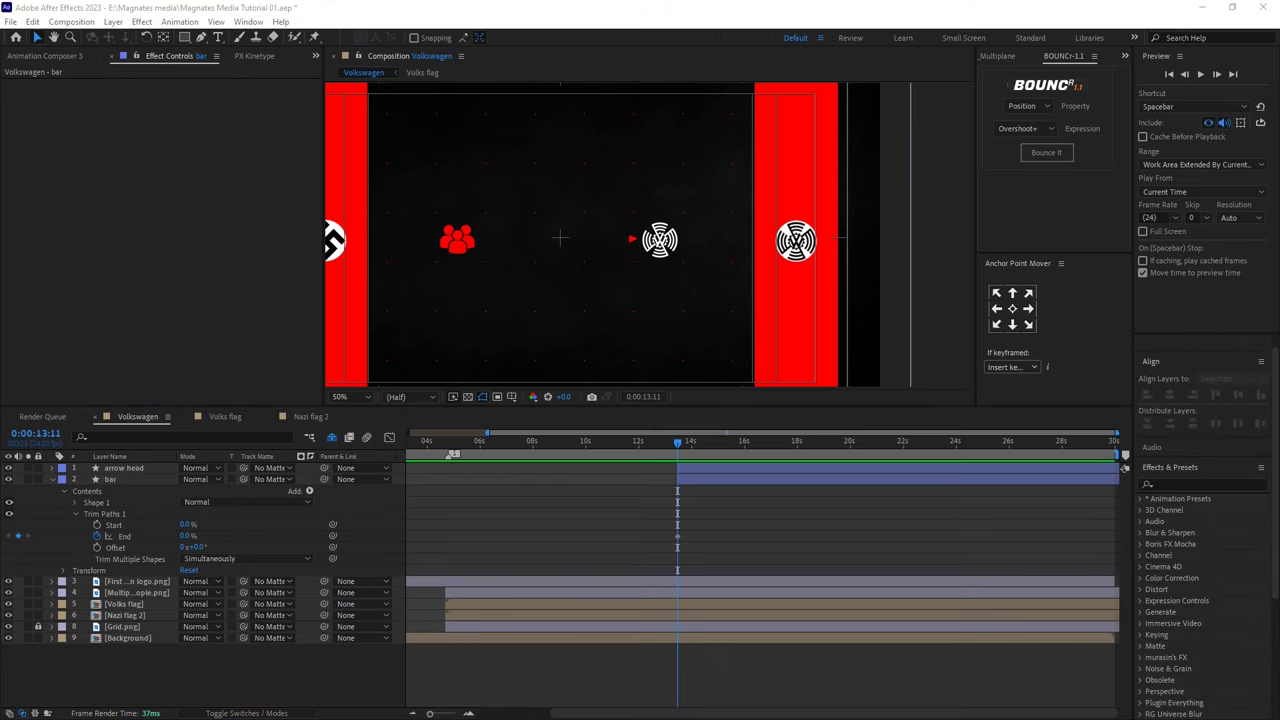
left_click(40, 436)
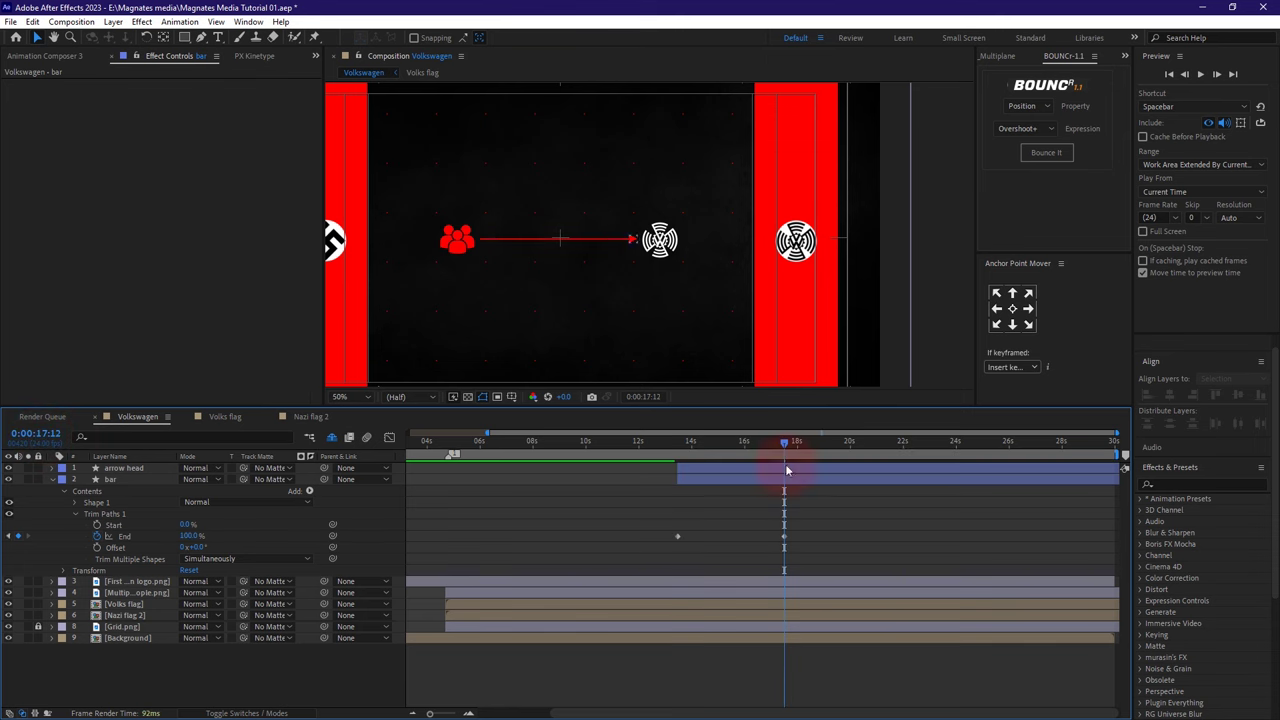
- Keyframe the arrow head's position from the line's start at 0:00:13:11 to its far end at 0:00:17:12
left_click(8, 536)
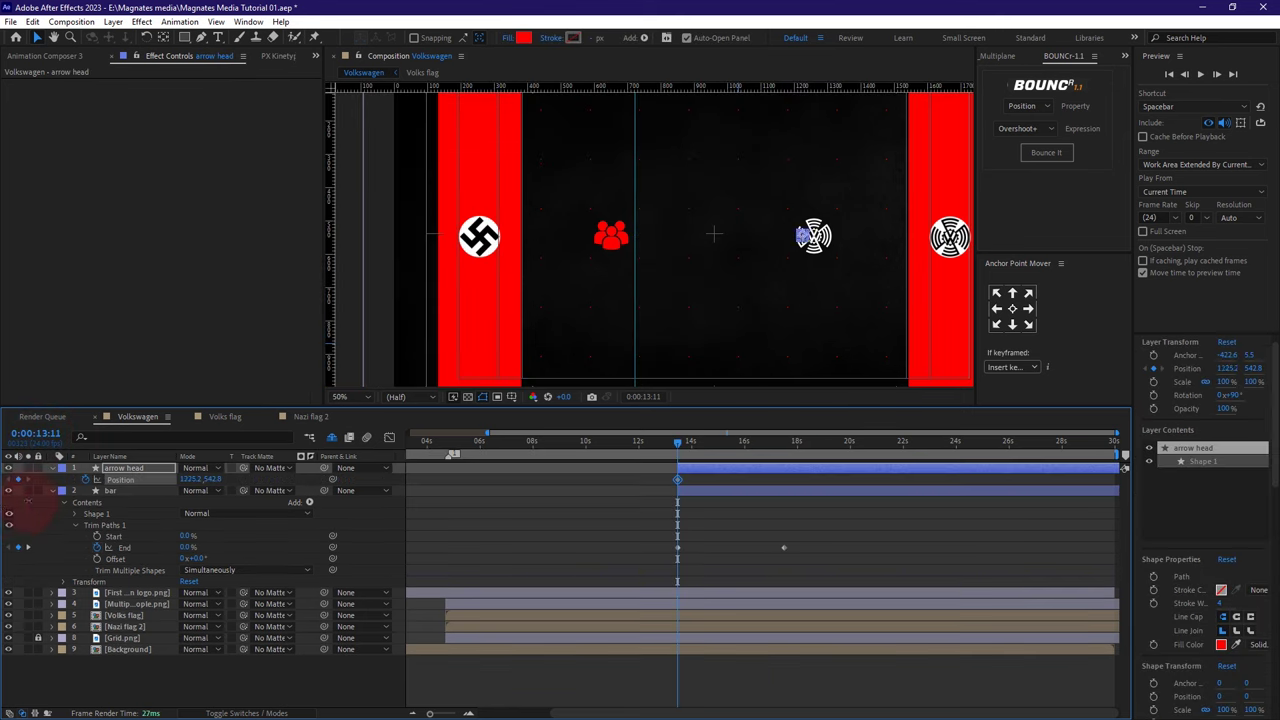
left_click_drag(190, 481, 161, 481)
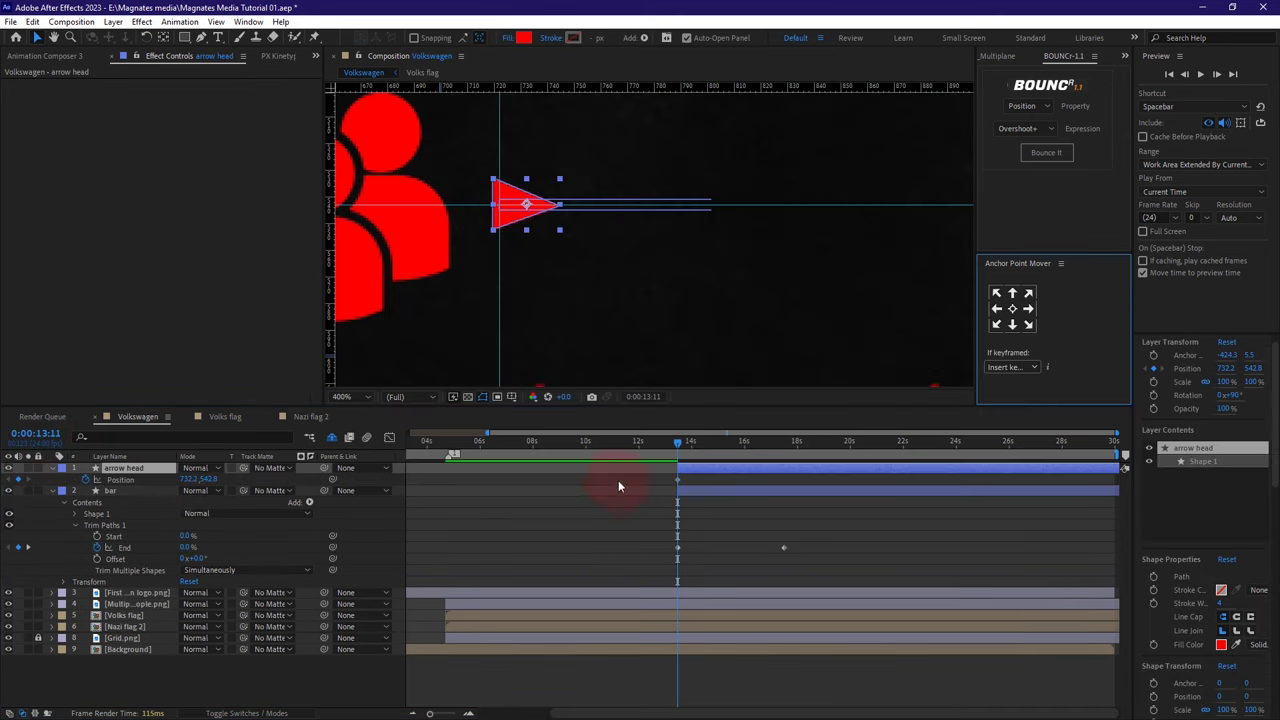
left_click(29, 548)
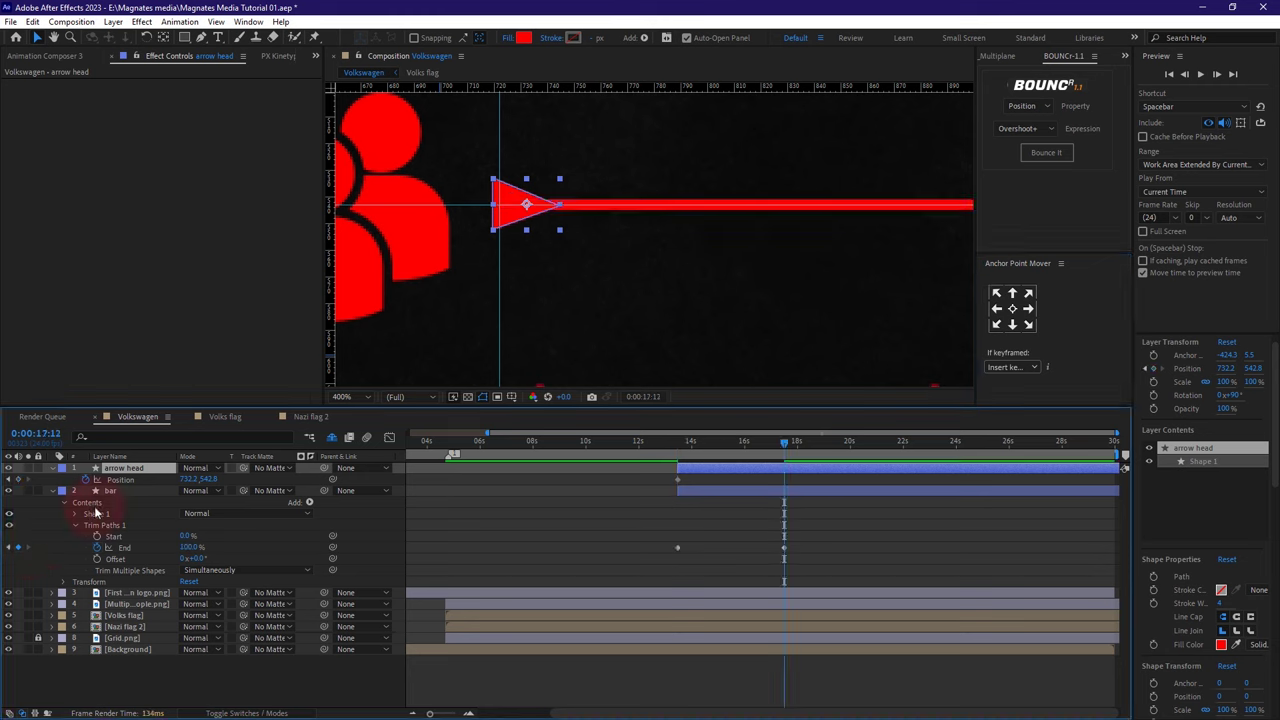
scroll(666, 160, "down", 2)
left_click_drag(775, 178, 447, 215)
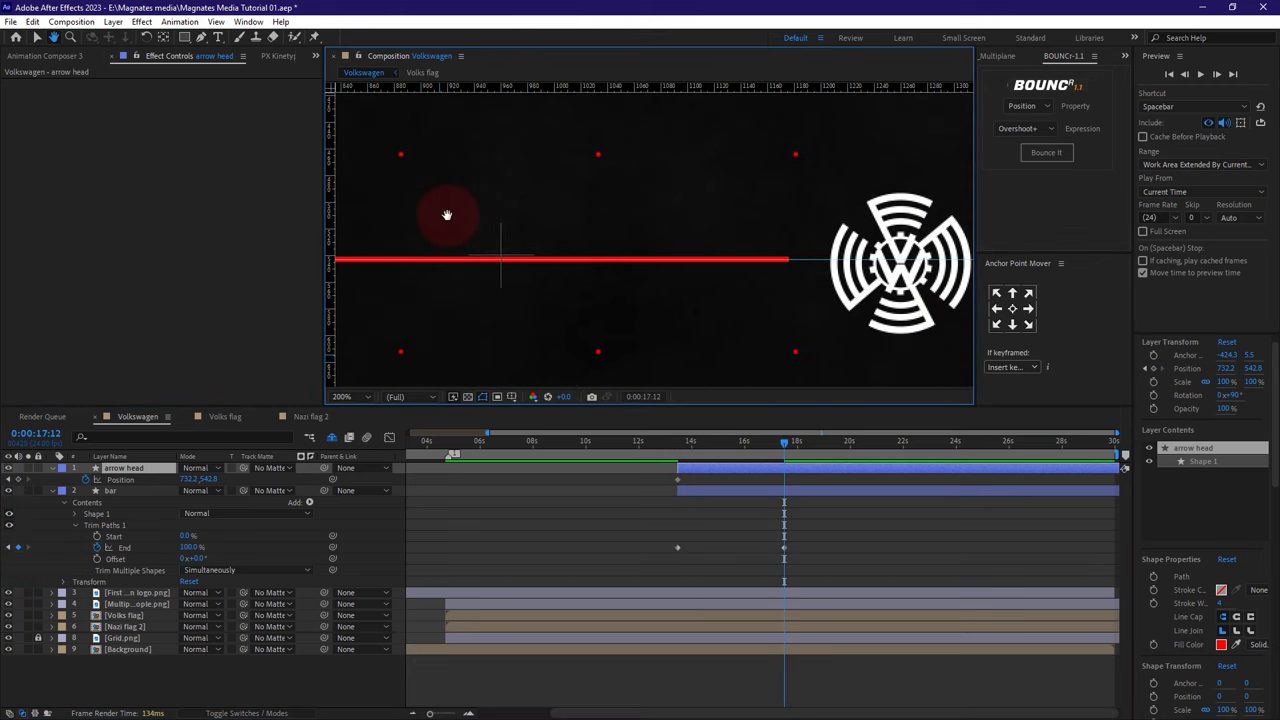
left_click(188, 480)
left_click_drag(195, 480, 470, 469)
- Extend the beginnings of the arrow head and bar layers back to 0:00:08:07
left_click(566, 491)
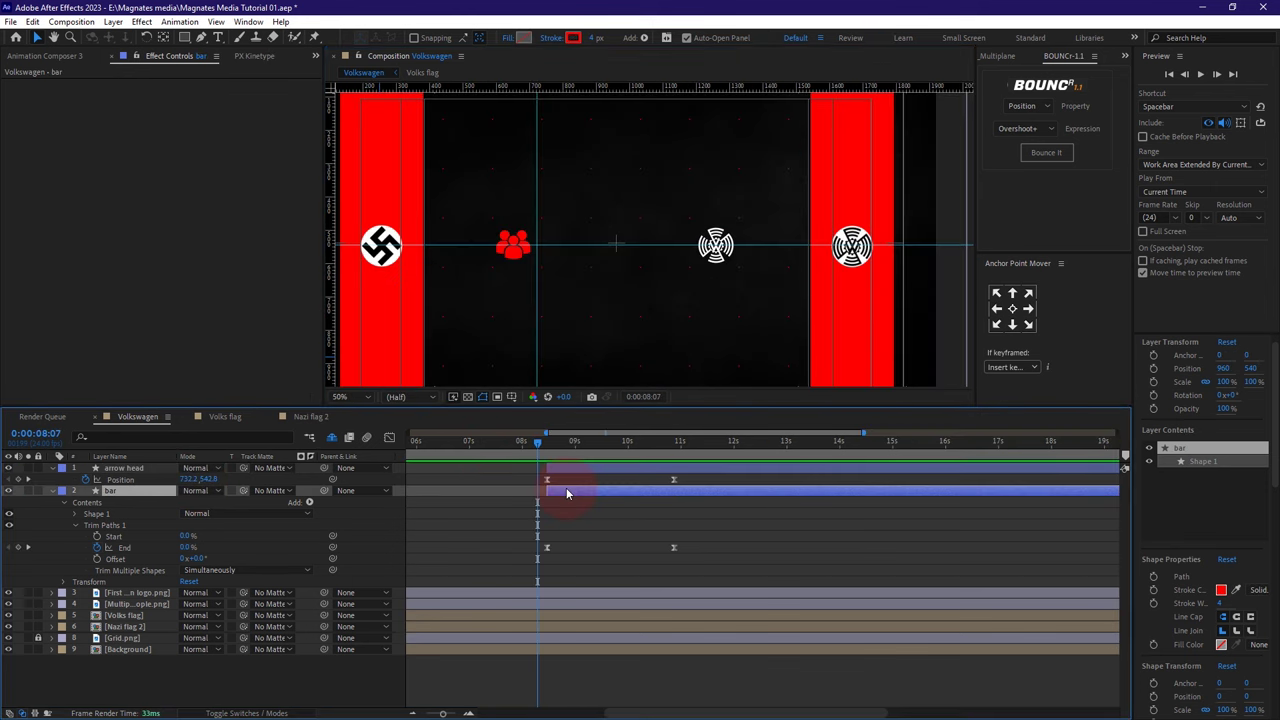
left_click(540, 466)
left_click(541, 491)
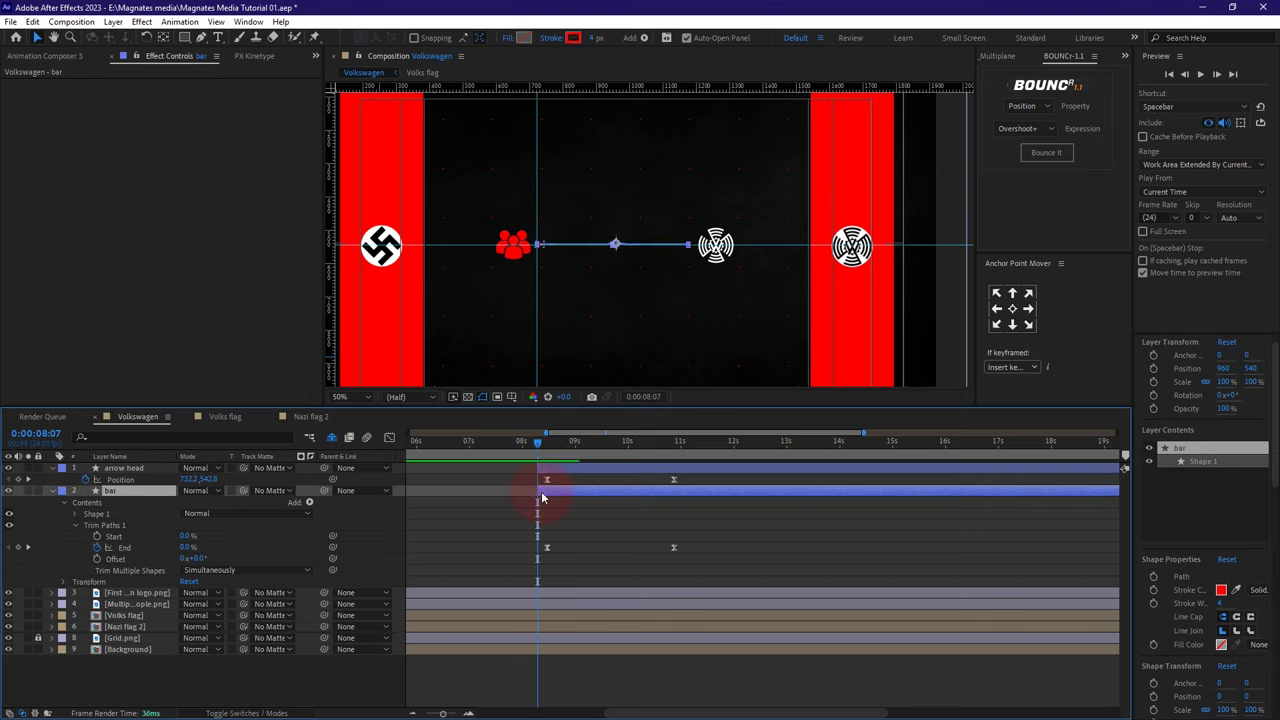
- Keyframe the opacity of the arrow head and bar layers from 0% at 0:00:08:07 to 100% at 0:00:08:11
key("t")
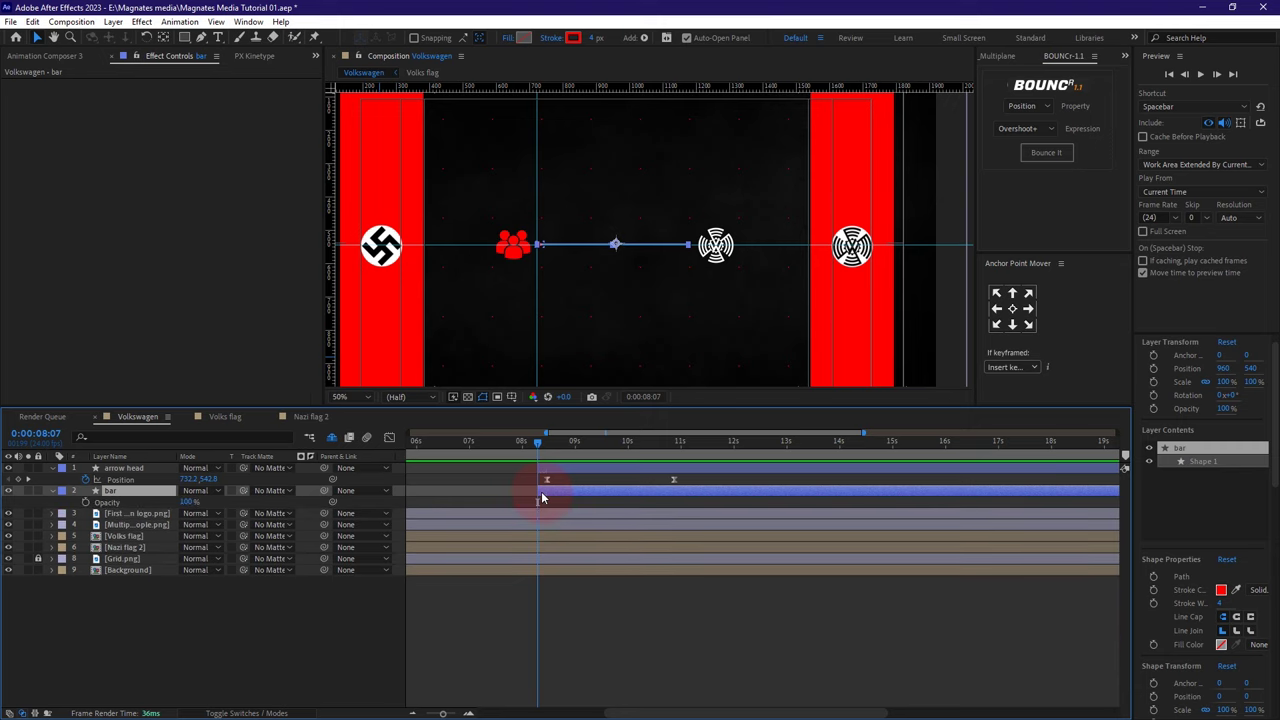
left_click_drag(185, 479, 25, 484)
left_click(1125, 468)
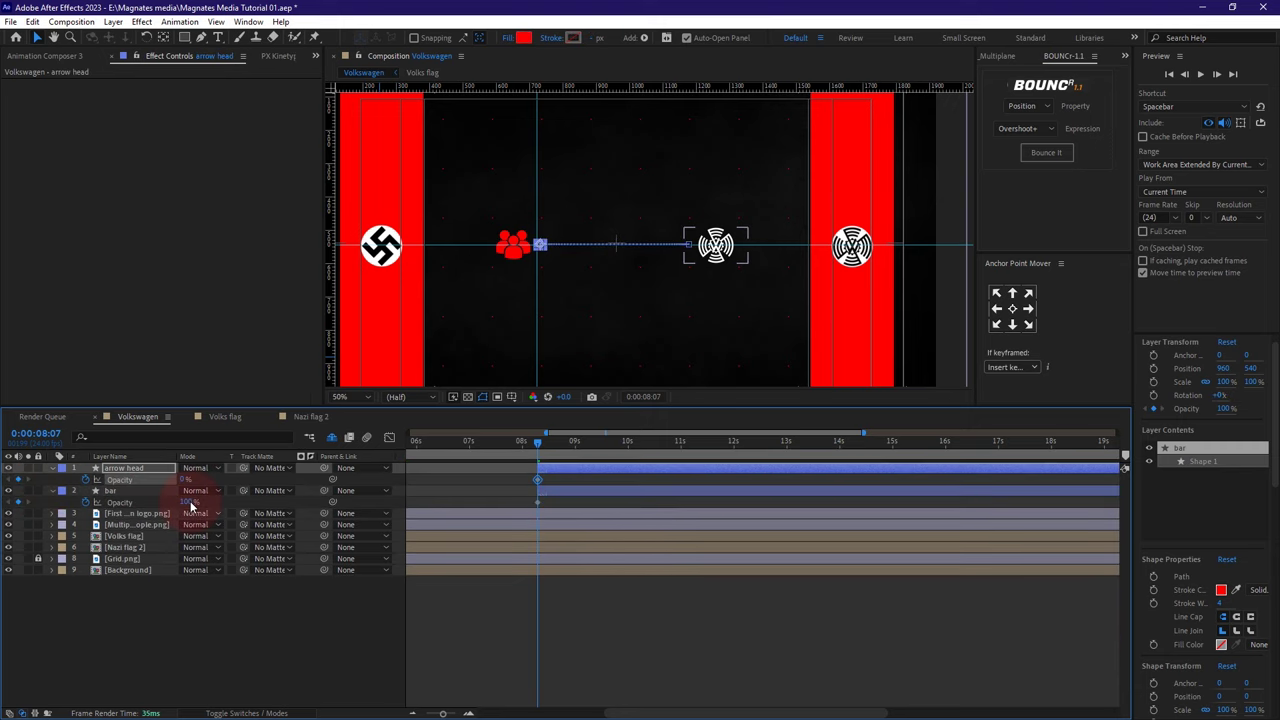
left_click(45, 433)
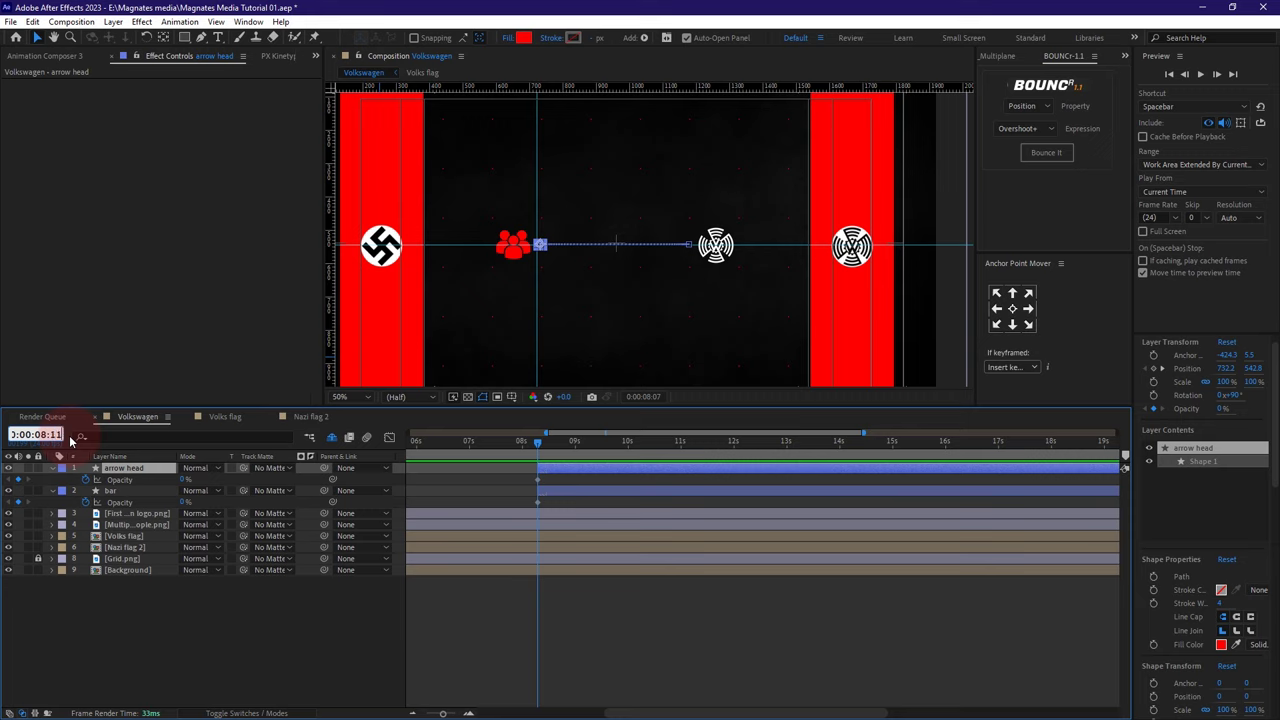
type("0:00:08:11")
key("Return")
left_click(286, 643)
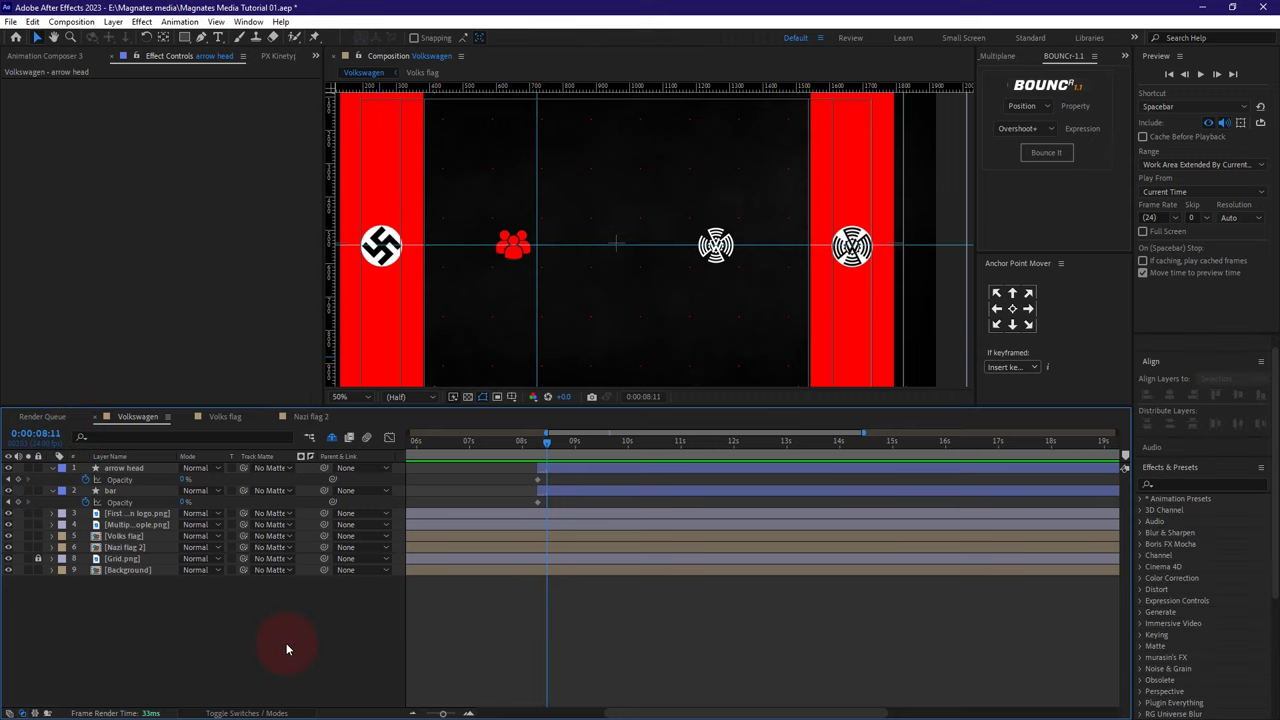
left_click_drag(183, 481, 461, 483)
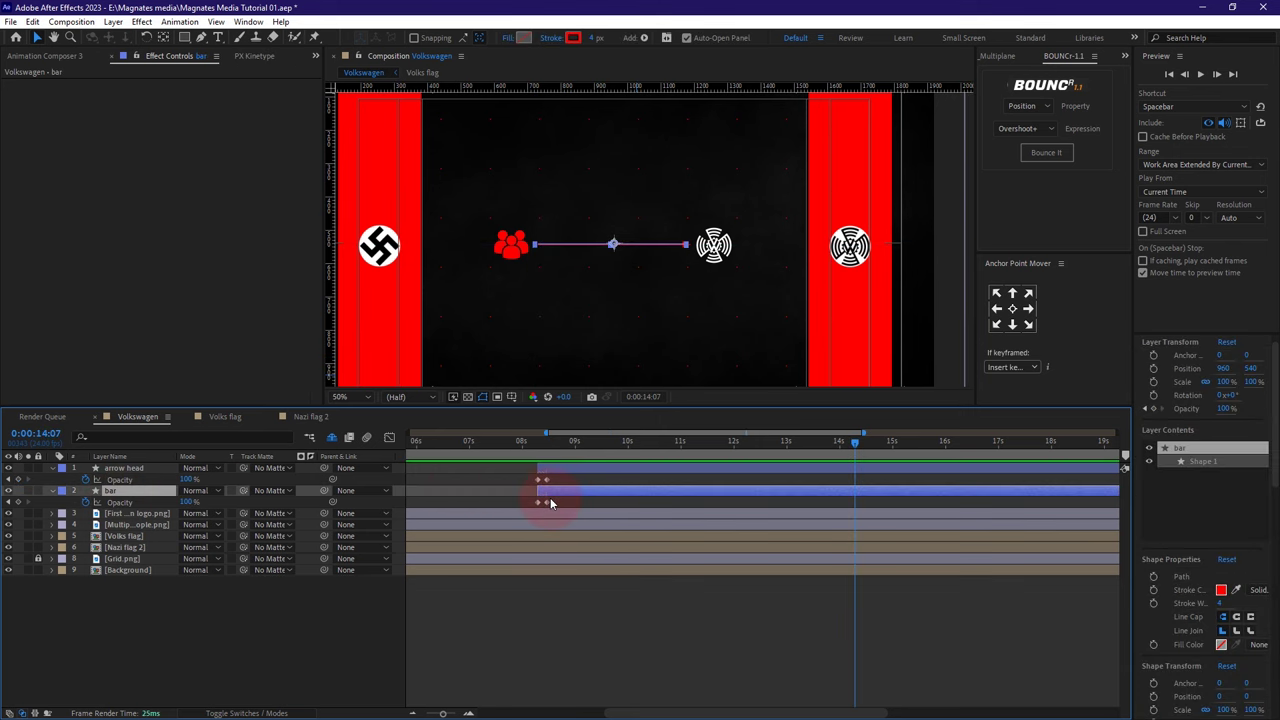
- Increase the bar's stroke width and scale the arrow head layer to 110%
left_click(600, 37)
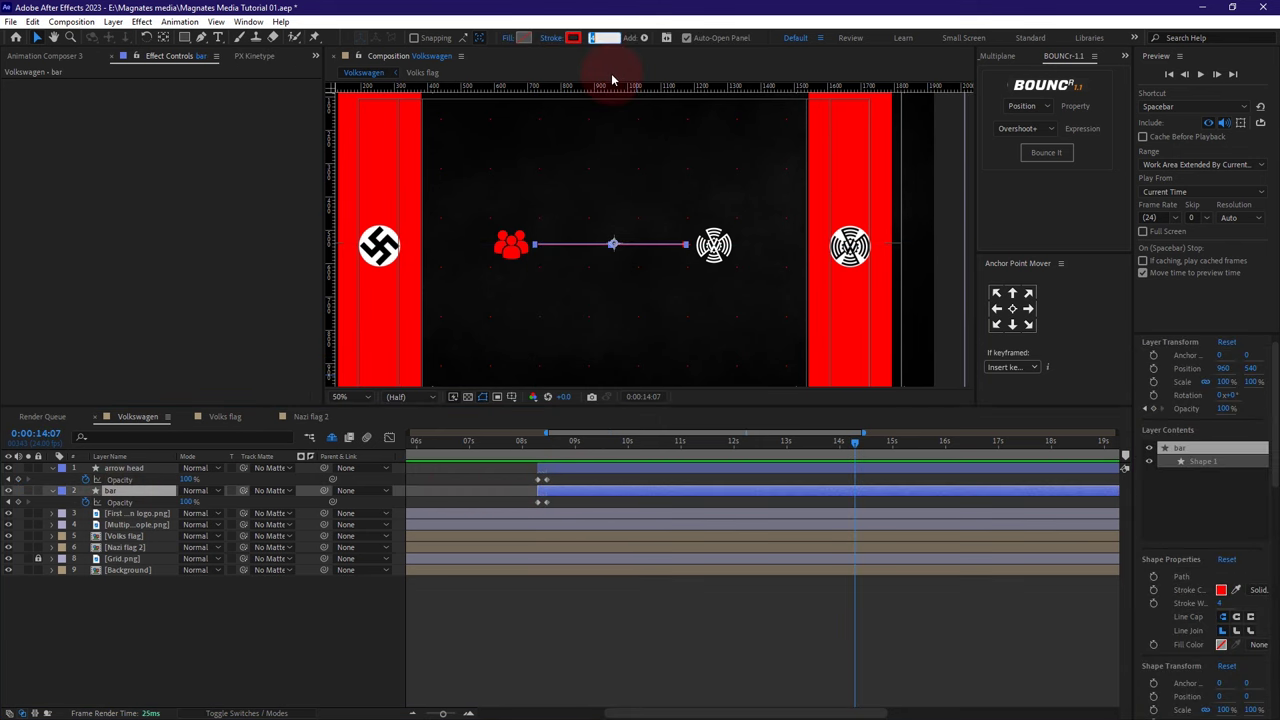
left_click(560, 467)
left_click(192, 483)
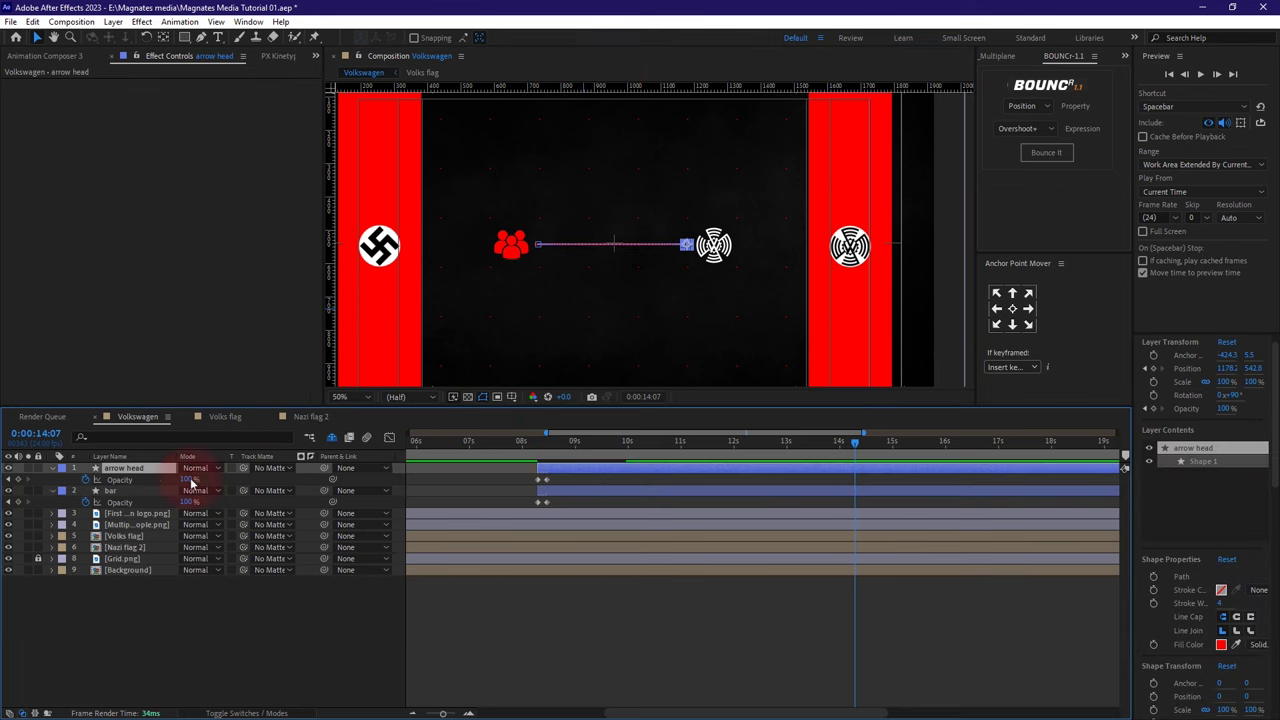
key("s")
left_click(222, 481)
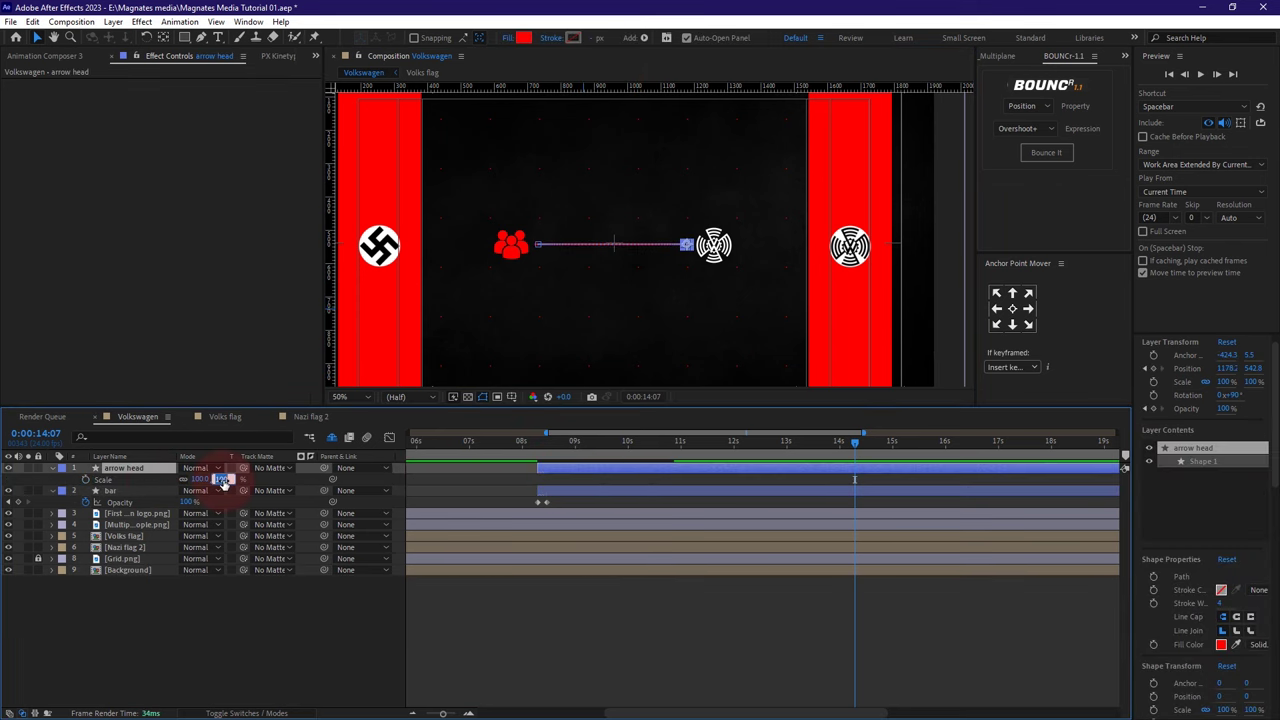
type("110")
key("Return")
left_click(235, 636)
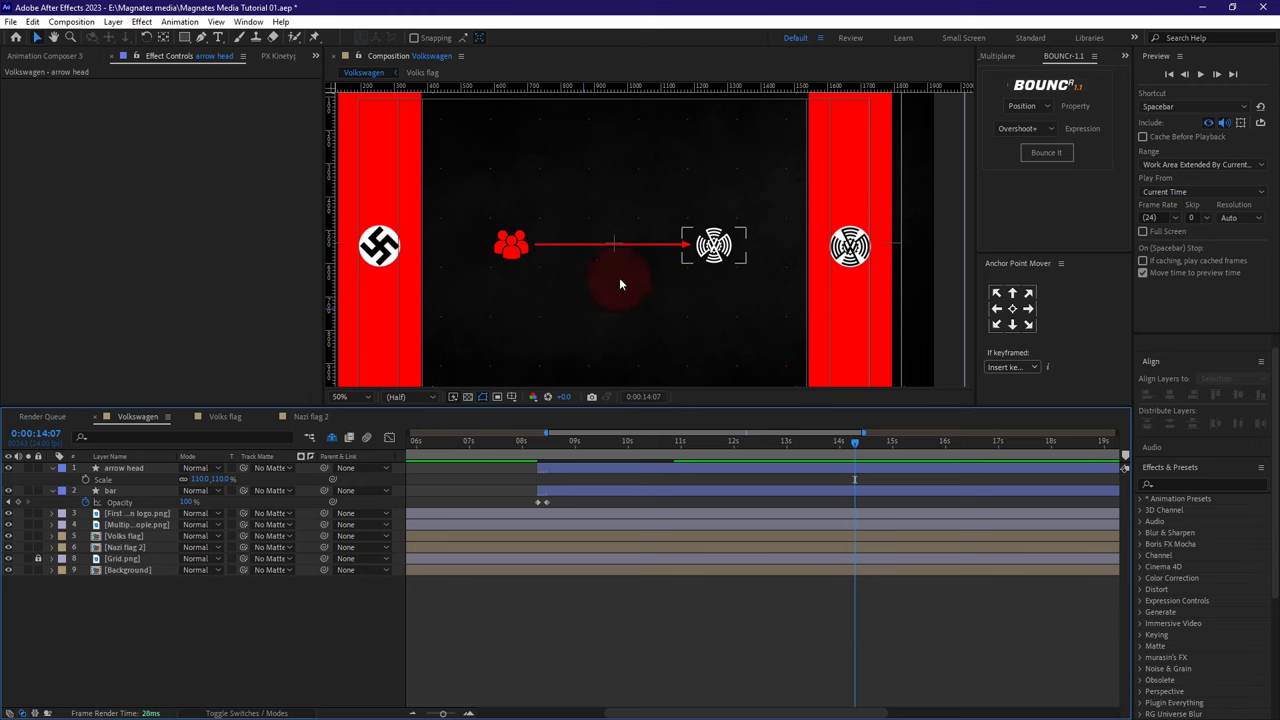
- Add a text layer reading "5 RM" just below the people icon
scroll(633, 268, "down", 4)
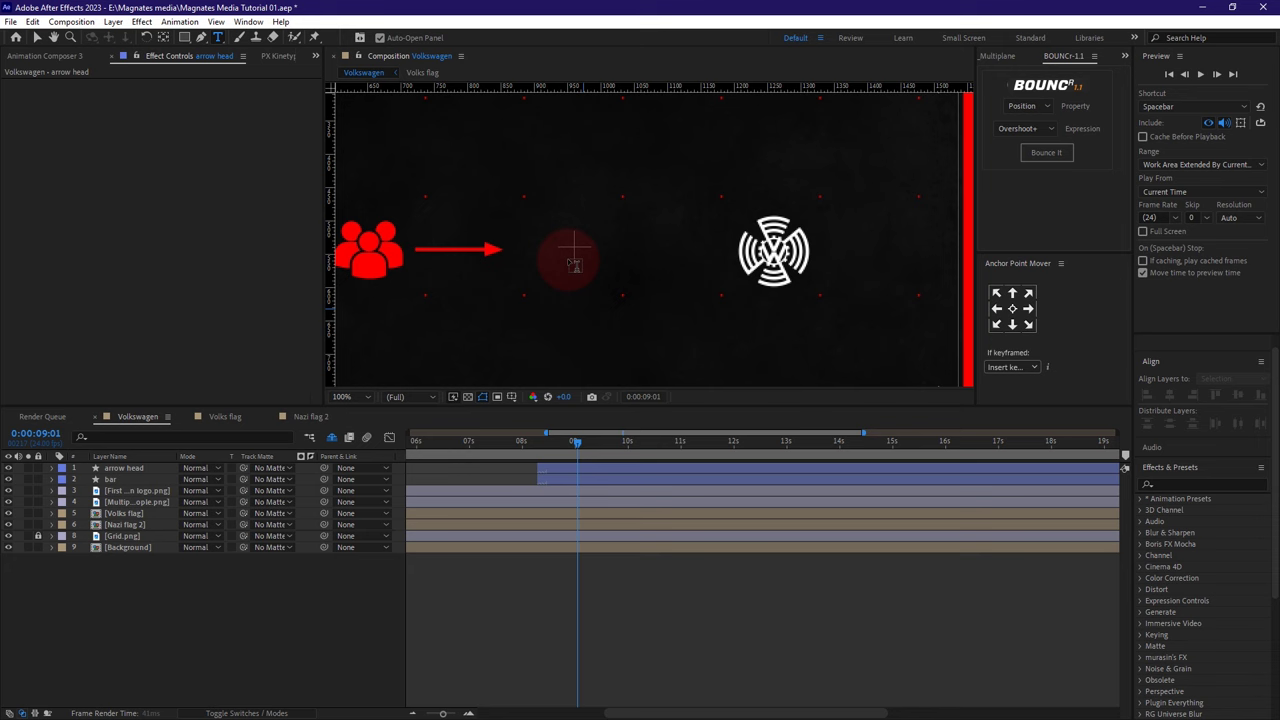
left_click(666, 296)
type("5")
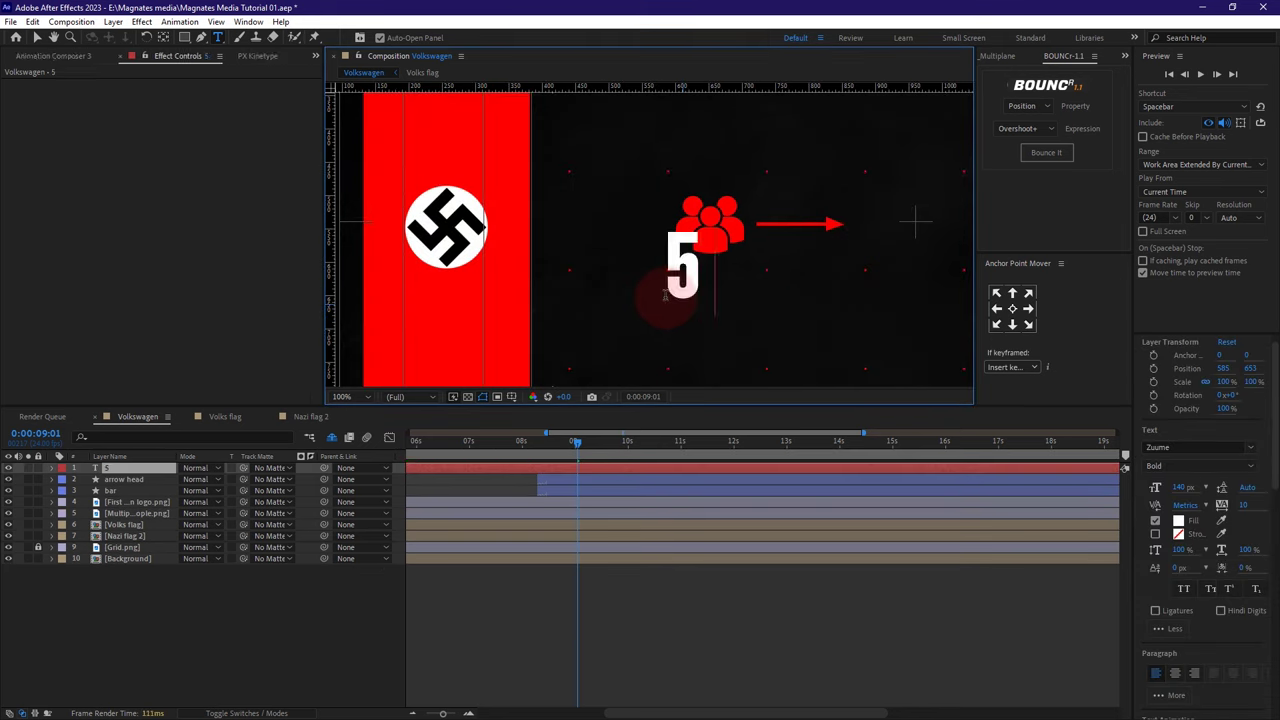
type(" RM")
- Set the text's font to Montserrat and retype its letters as uppercase "RM"
key("ctrl+a")
left_click(1187, 447)
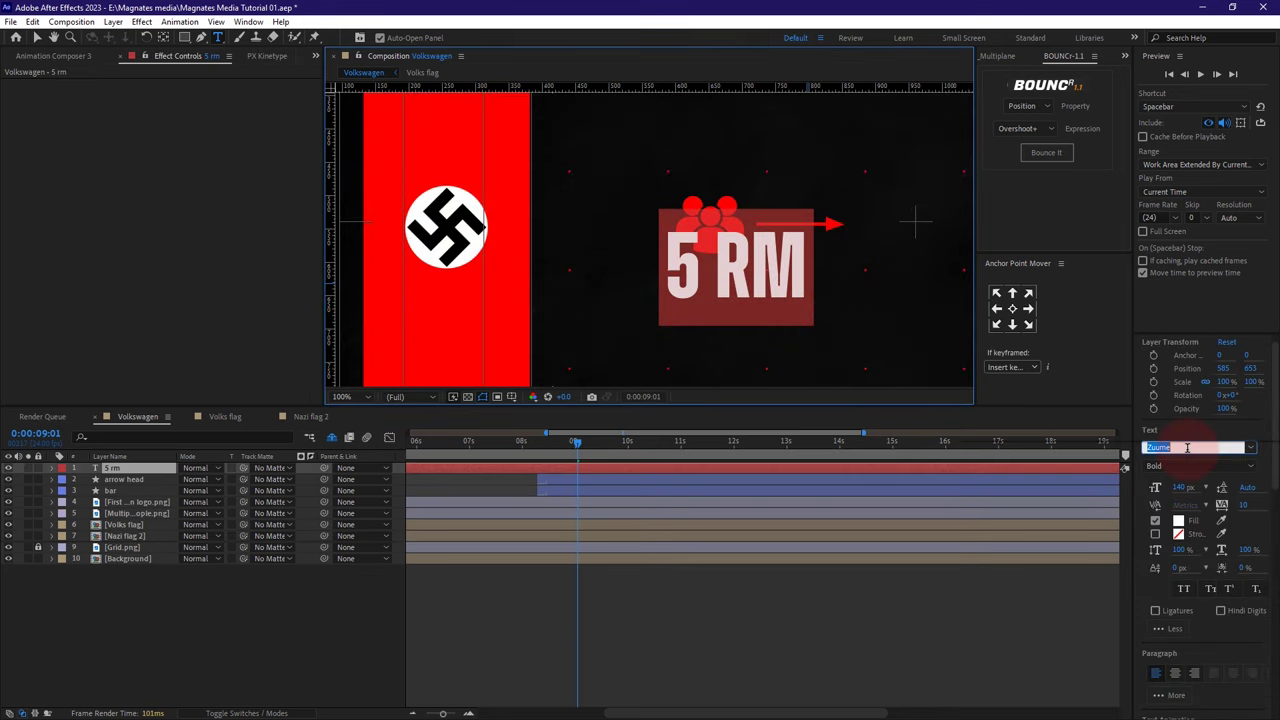
type("mont")
left_click(1035, 389)
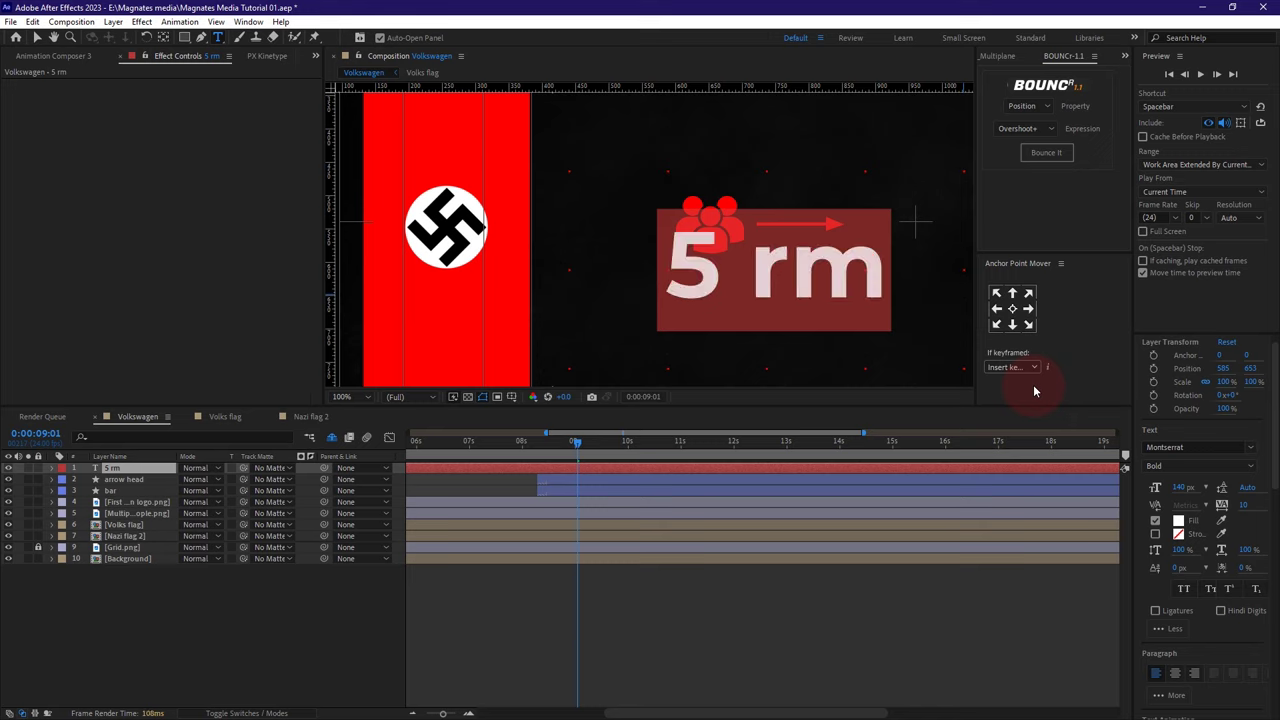
left_click_drag(757, 272, 945, 275)
type("RM")
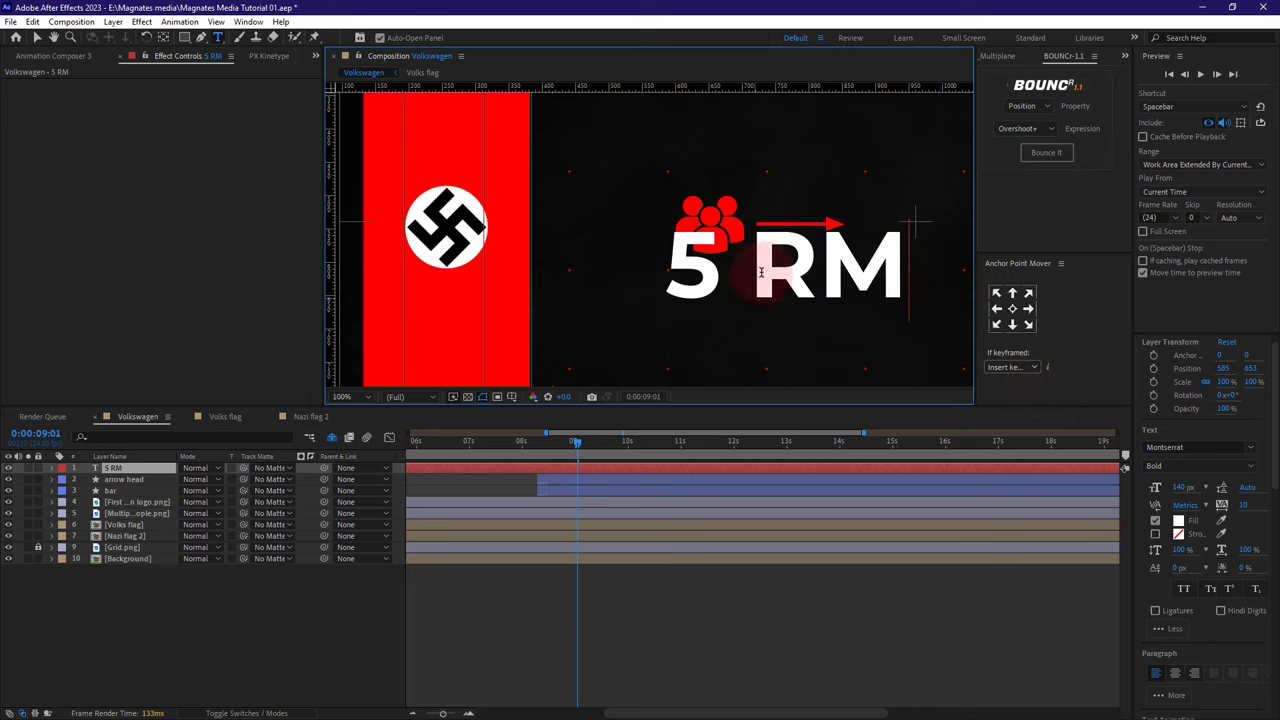
- Reduce the font size of the letters "RM" and tighten the character tracking of the "5 RM" text
left_click_drag(760, 272, 925, 292)
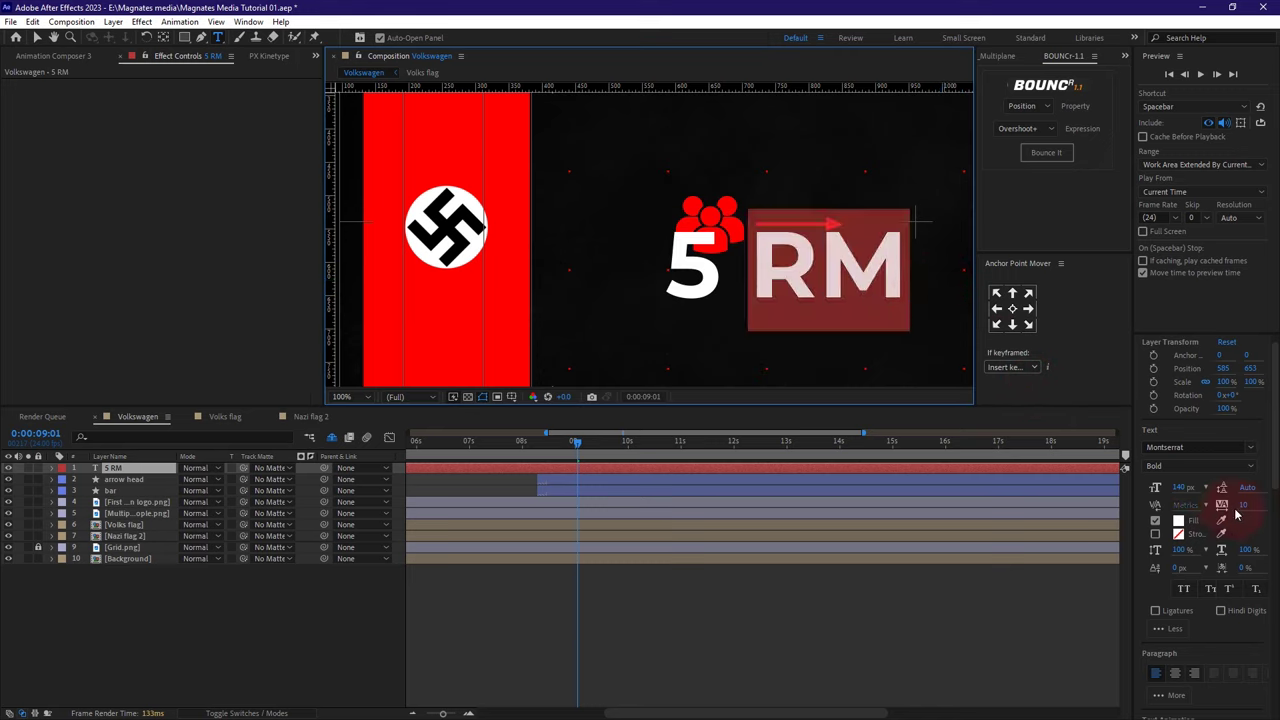
left_click_drag(1181, 490, 1145, 493)
left_click(706, 275)
left_click_drag(782, 283, 650, 287)
left_click_drag(1243, 505, 1238, 505)
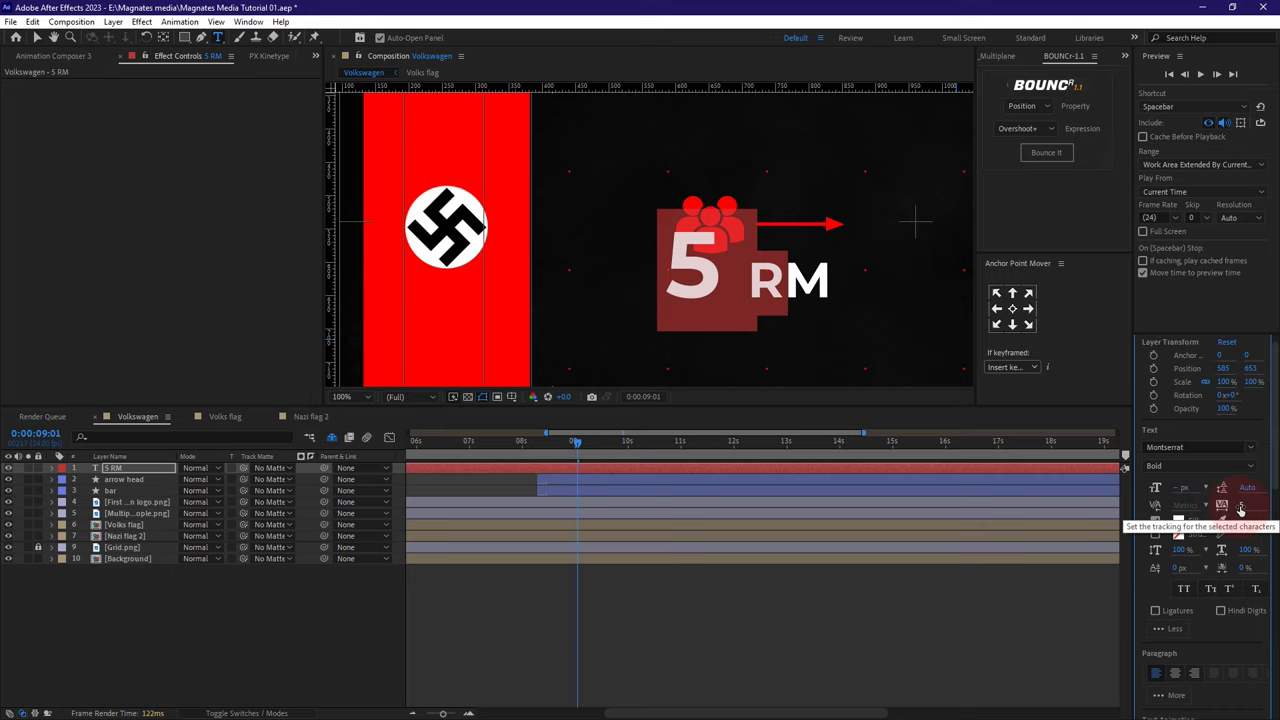
left_click_drag(1234, 506, 1227, 506)
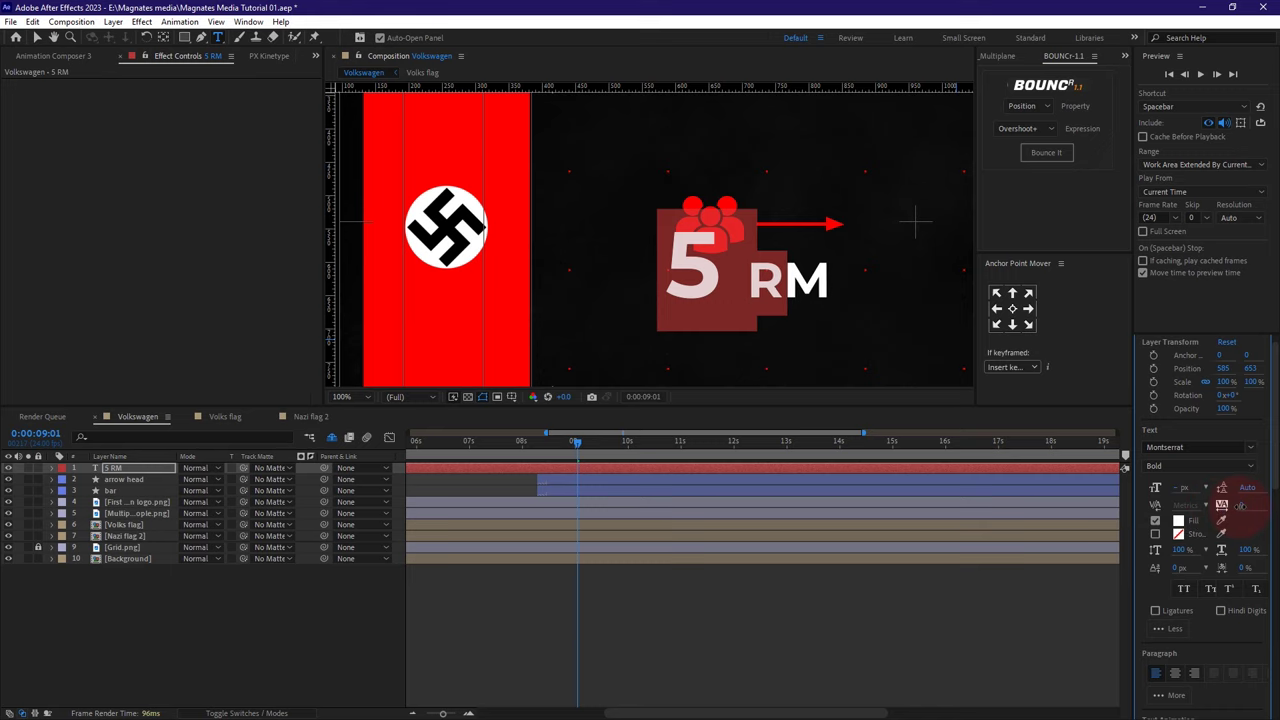
- Place the "5 RM" text below the people icon, scaled to 36%, with its layer starting at 0:00:04:23
left_click_drag(689, 237, 691, 258)
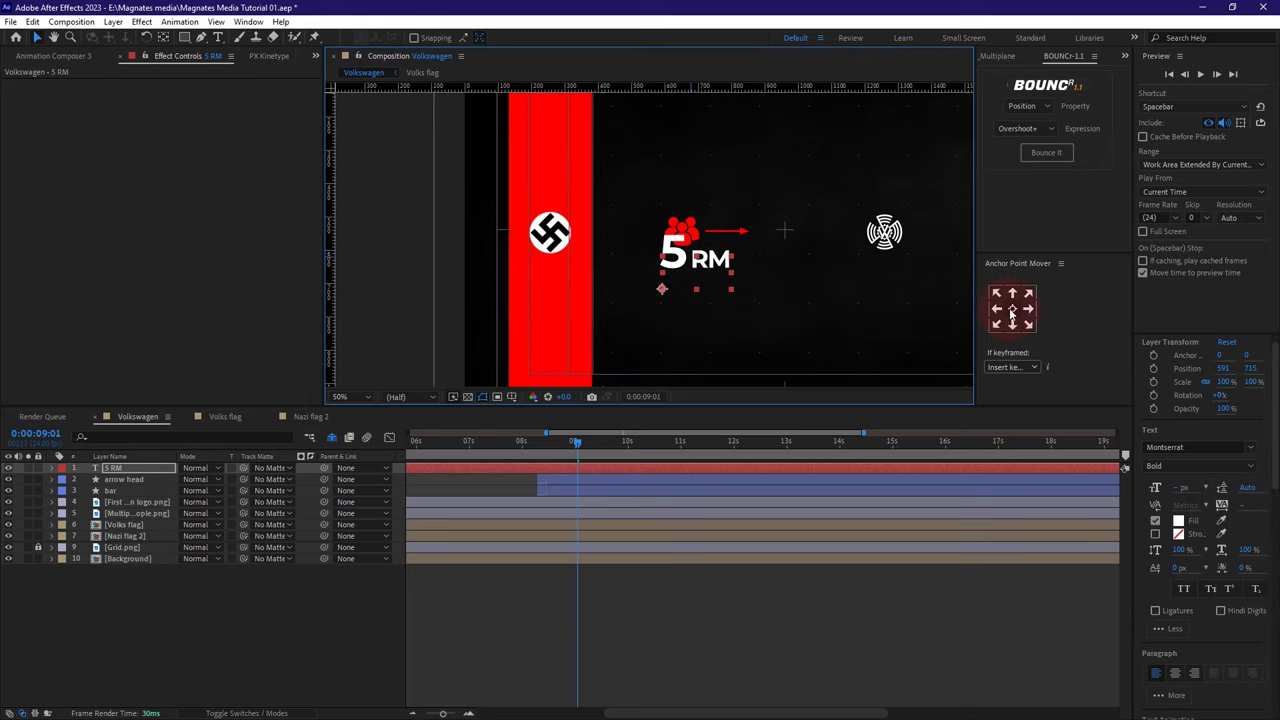
key("Caps_Lock")
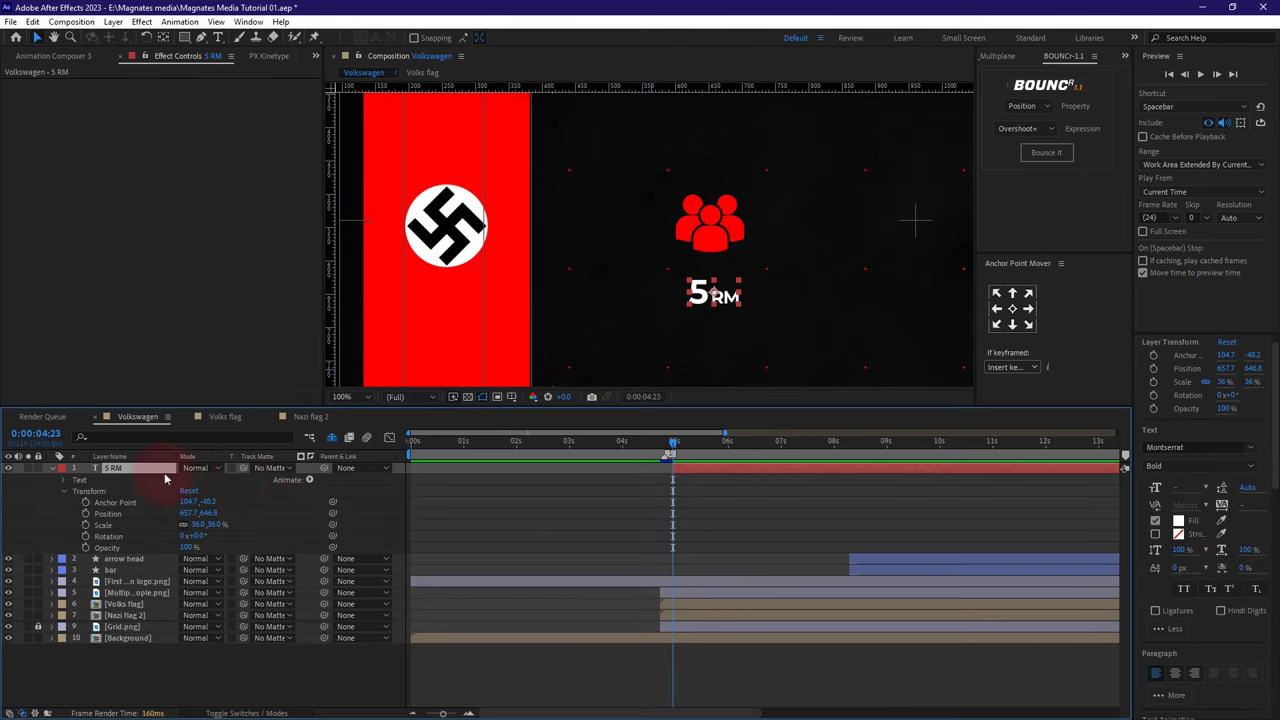
- Add an Opacity text animator to the "5 RM" layer and set its opacity to 0%
left_click(309, 480)
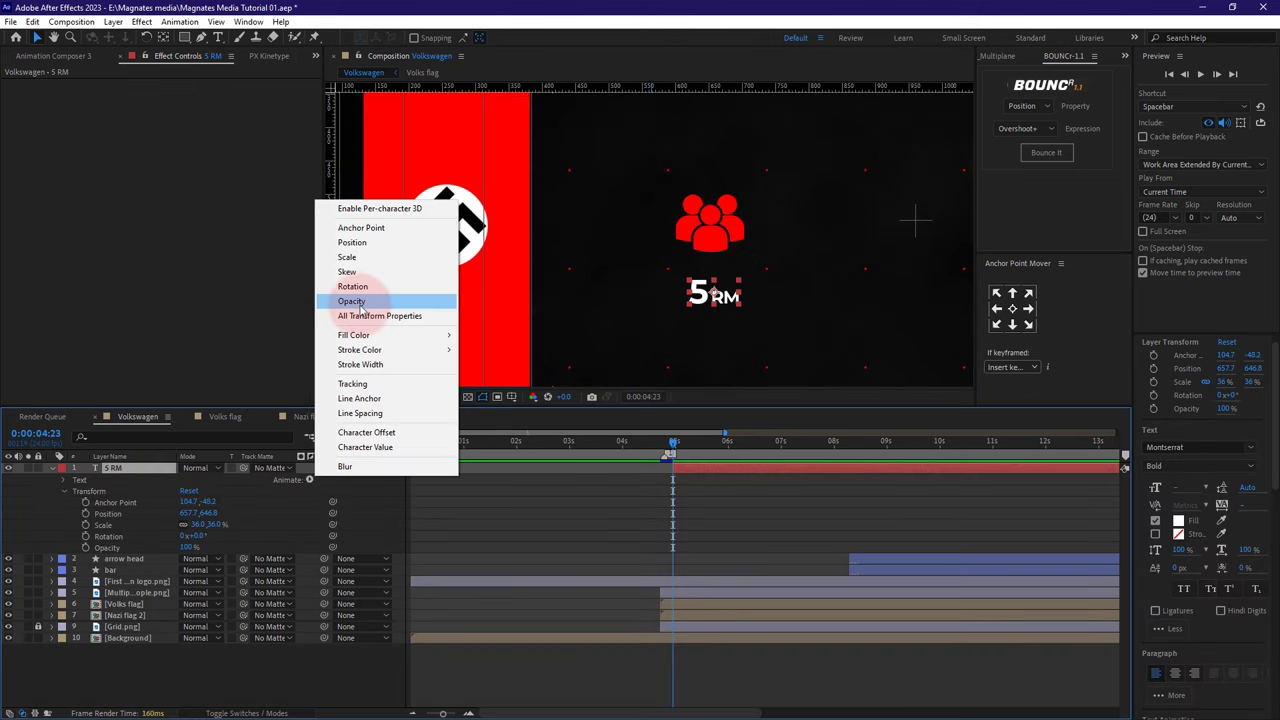
left_click(362, 298)
left_click(189, 548)
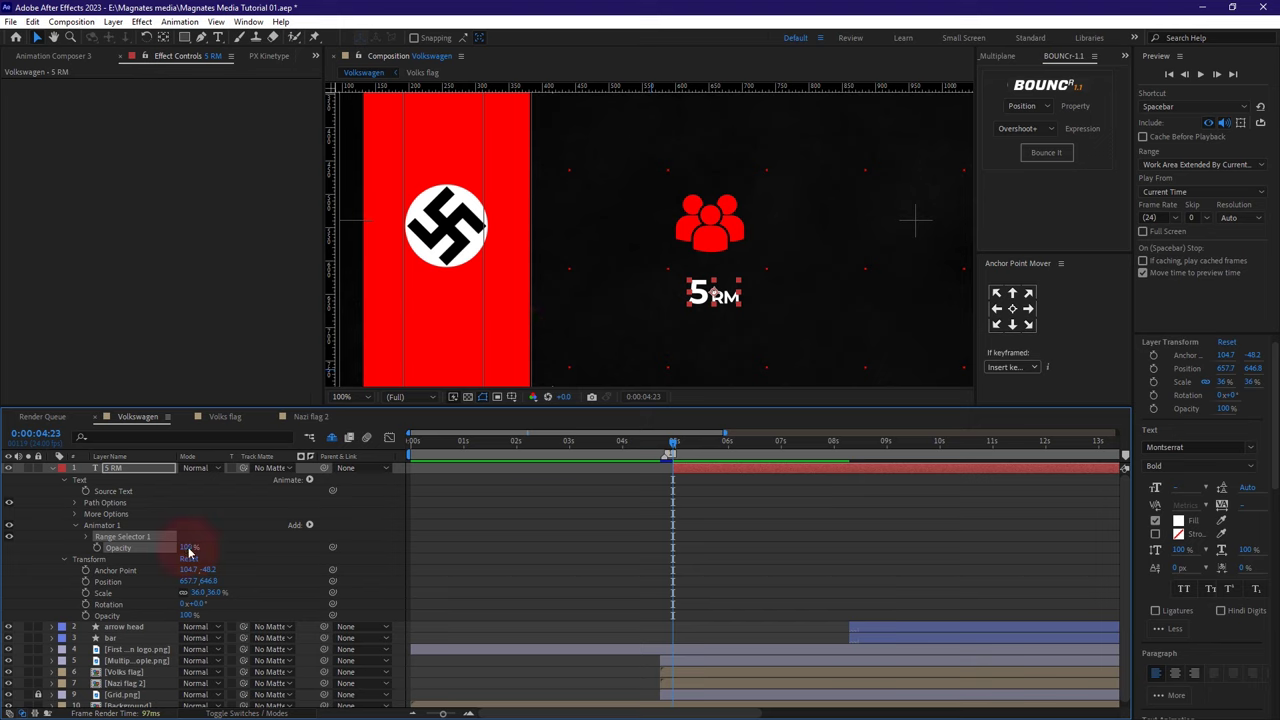
left_click_drag(189, 548, 5, 565)
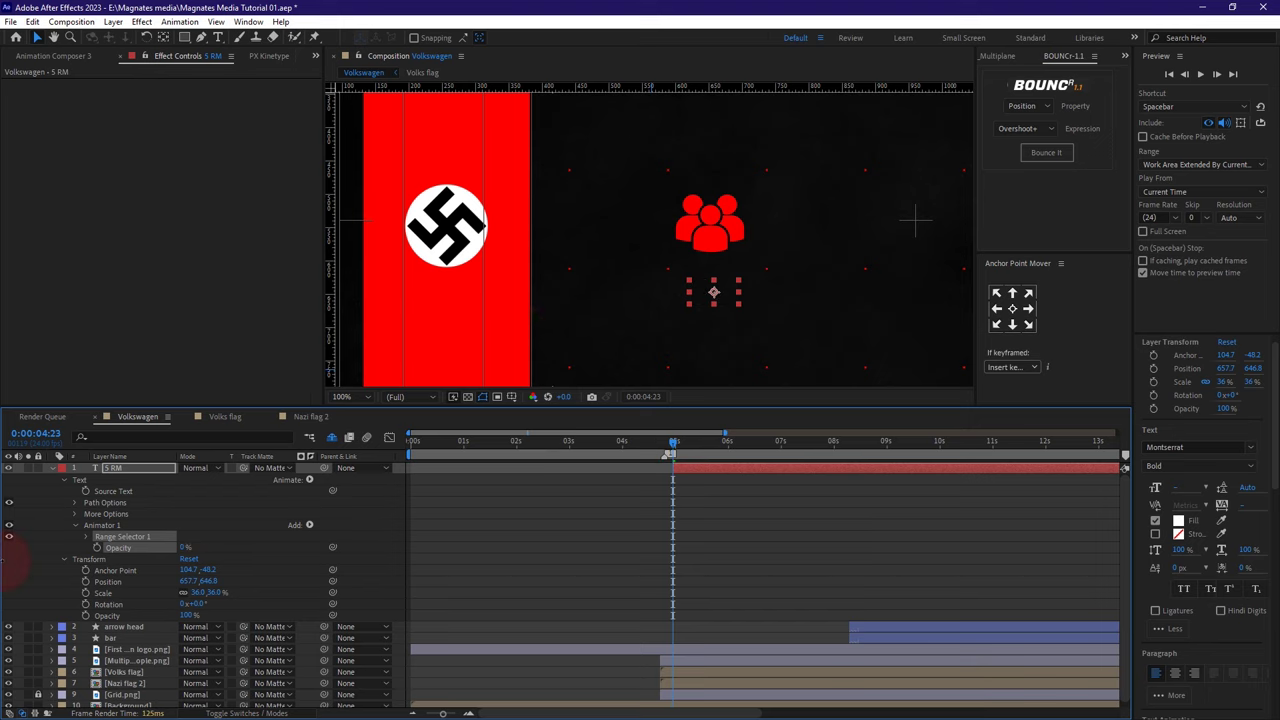
- Keyframe the opacity animator's range selector Start from 0% at 0:00:04:23 to 100% at 0:00:05:11
left_click(88, 540)
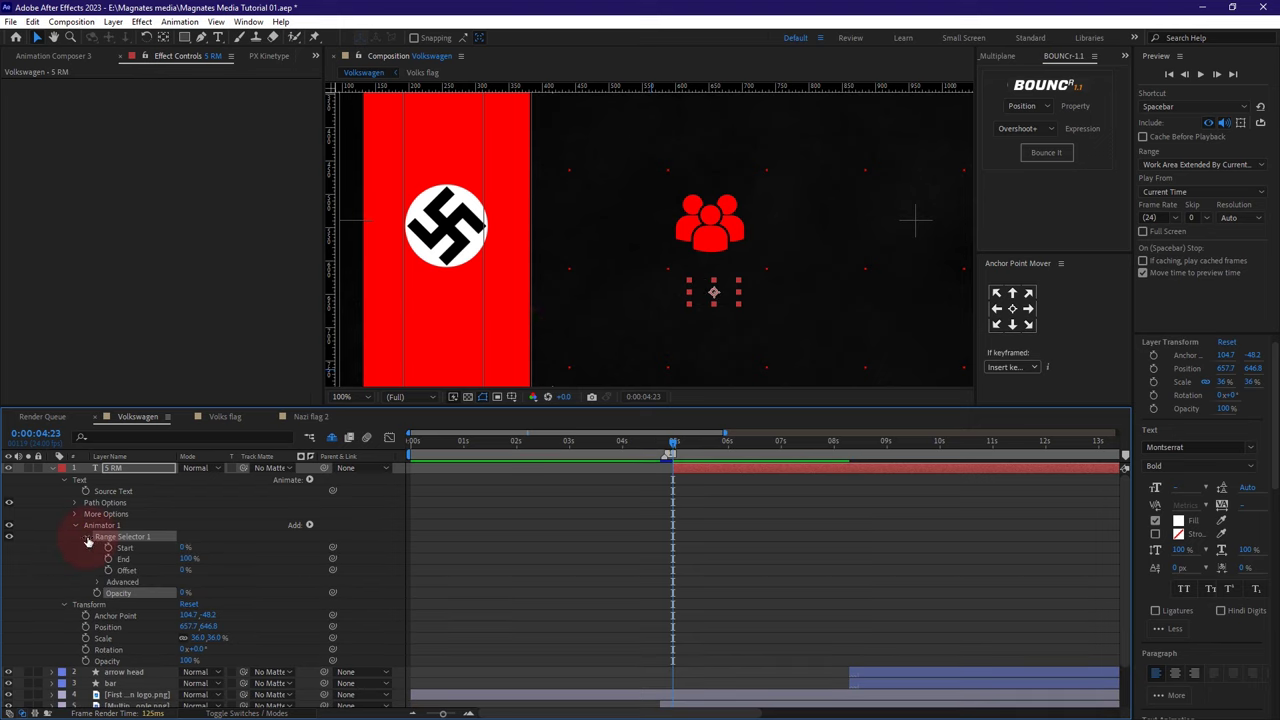
left_click(108, 547)
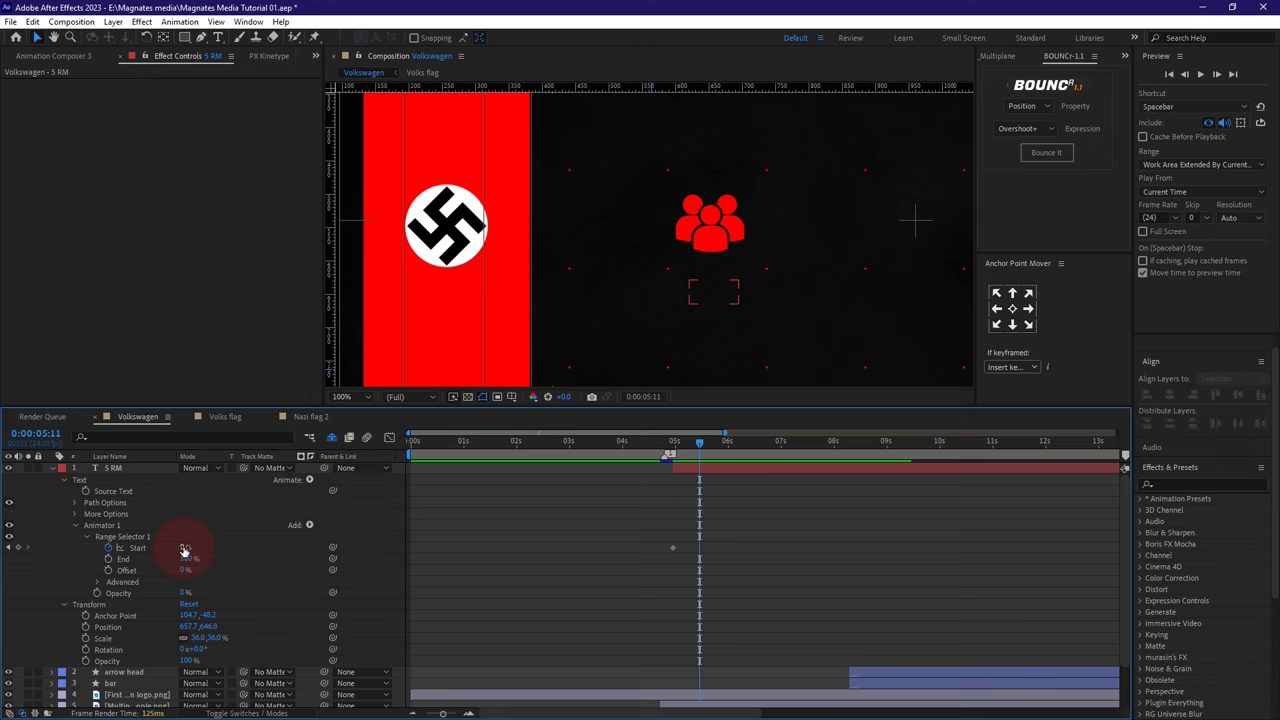
left_click_drag(184, 549, 365, 553)
left_click_drag(459, 551, 460, 554)
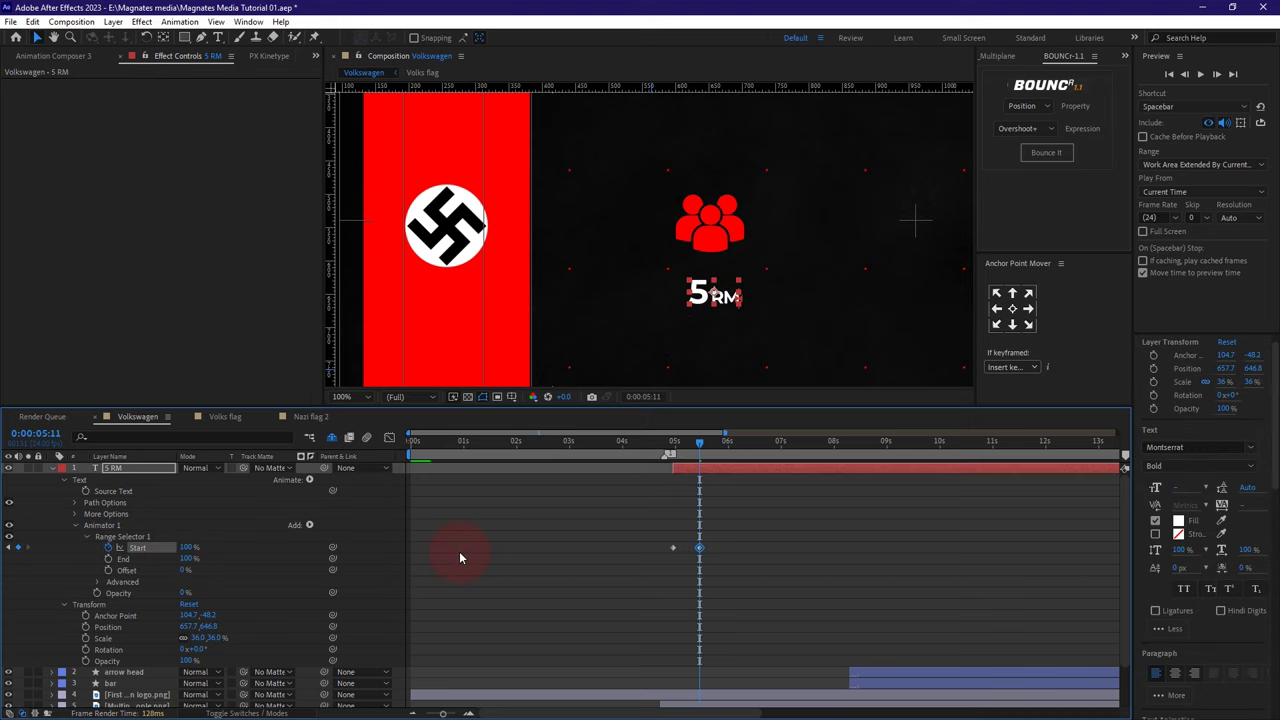
- Open the Advanced options of the opacity animator's range selector
key("alt+Tab")
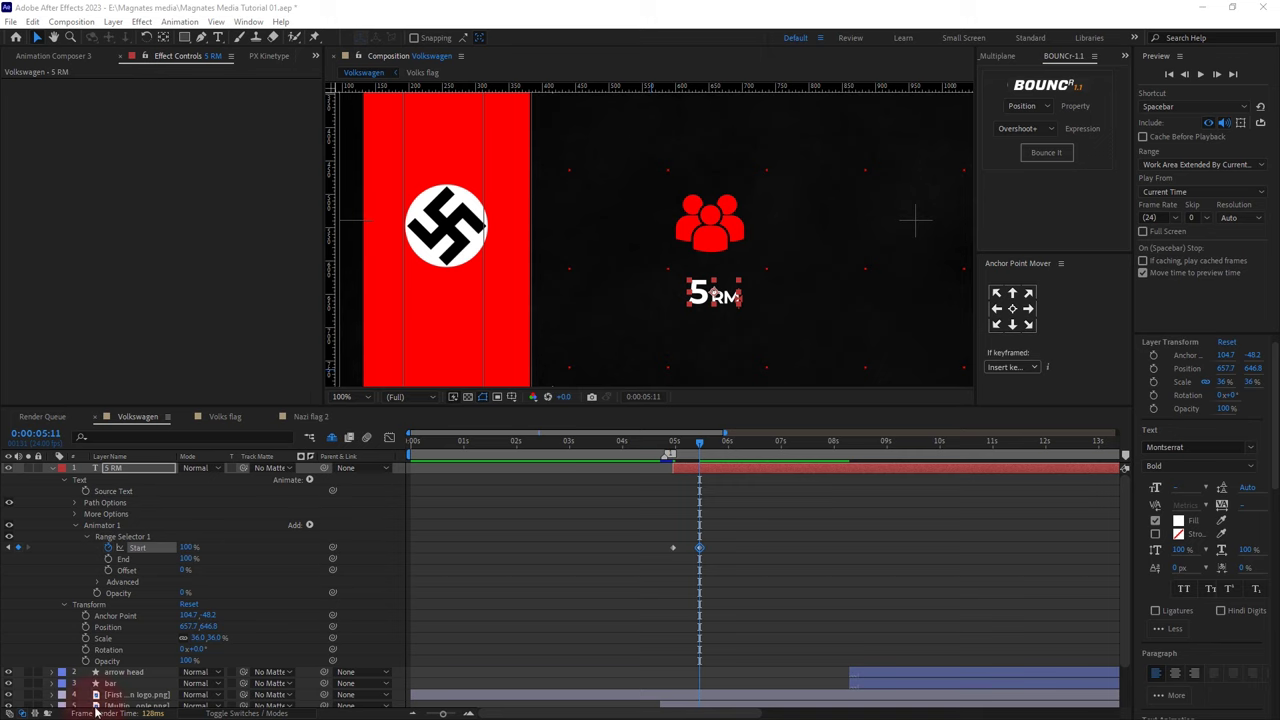
left_click(96, 586)
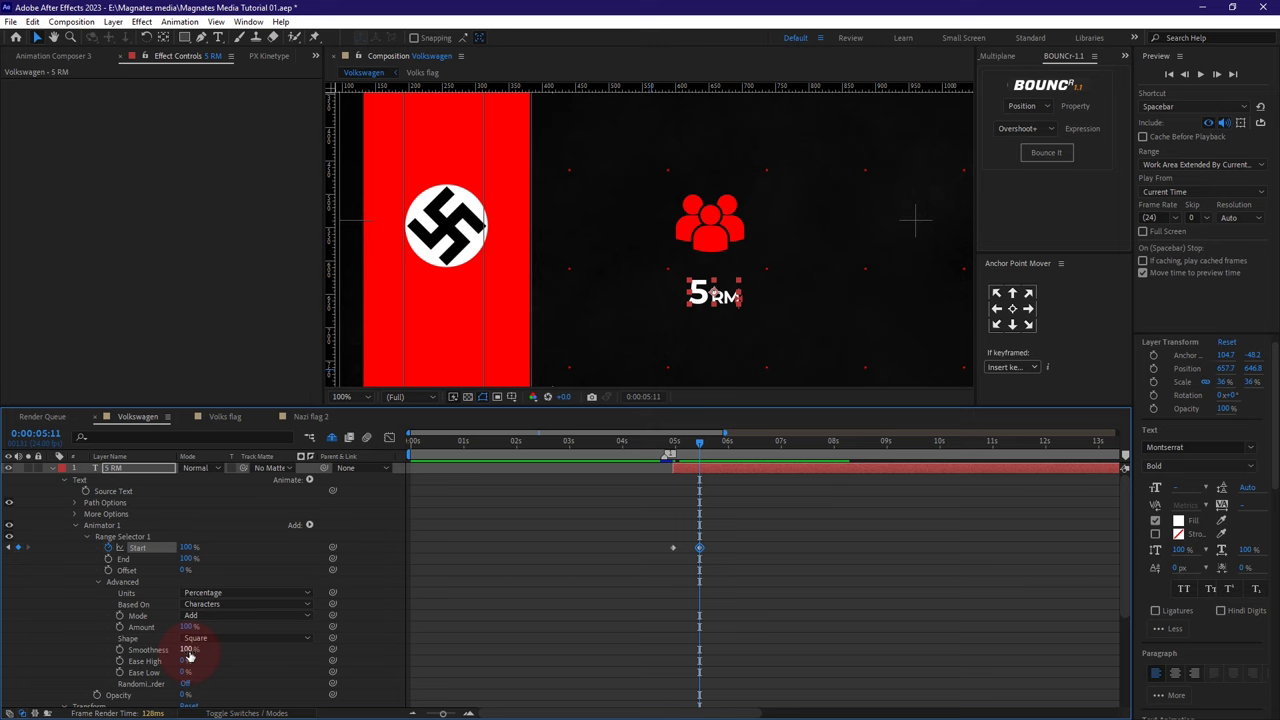
key("u")
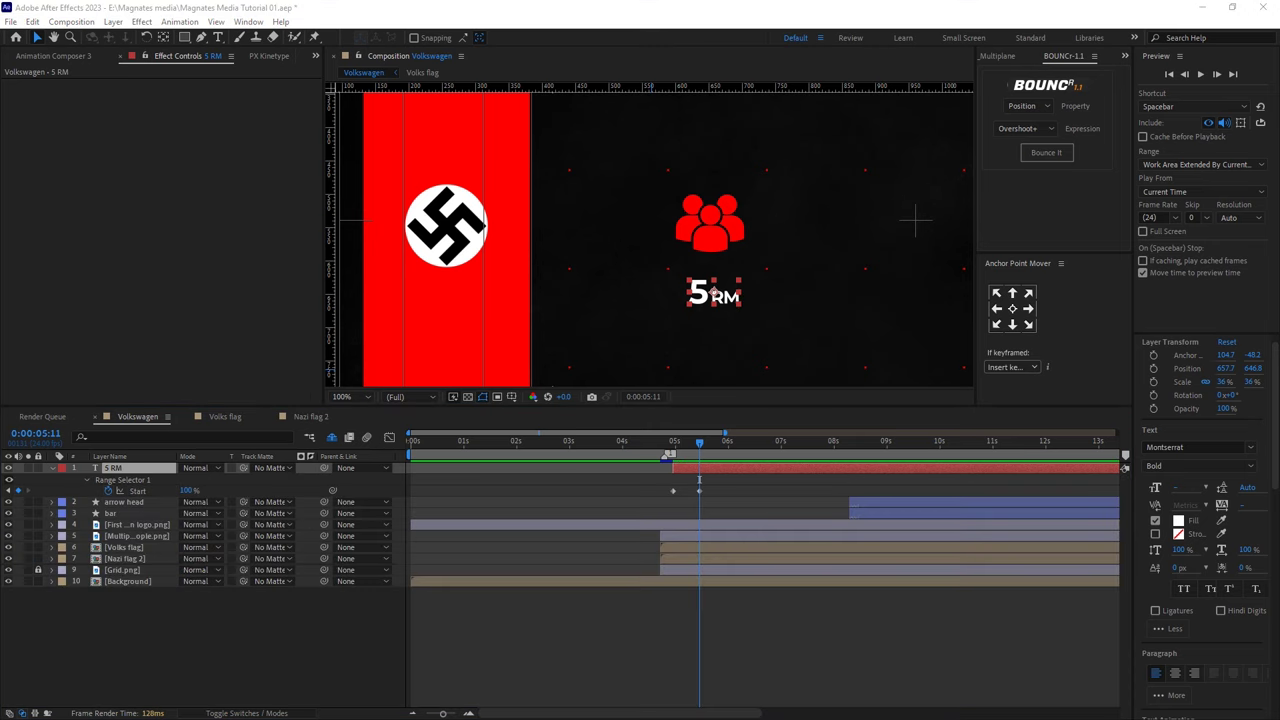
- Add a second text animator for Position to the "5 RM" layer, with the current time at 0:00:04:23
left_click(8, 494)
left_click(52, 470)
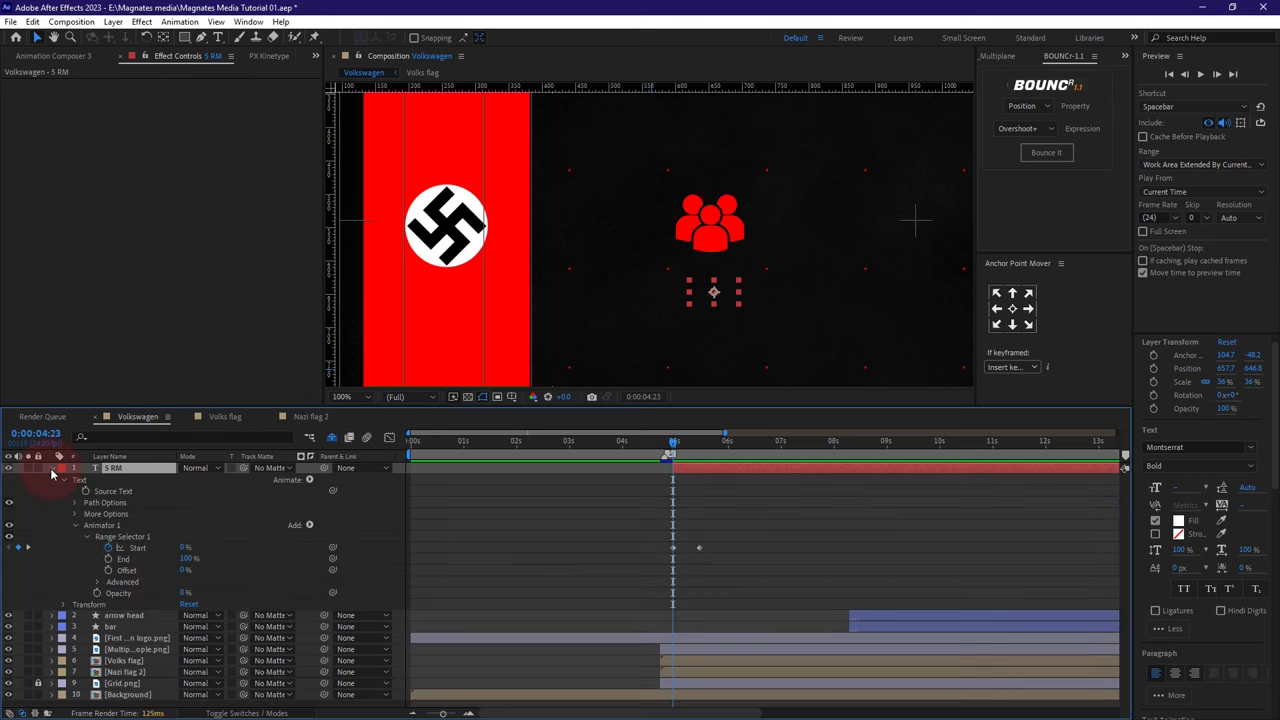
left_click(309, 481)
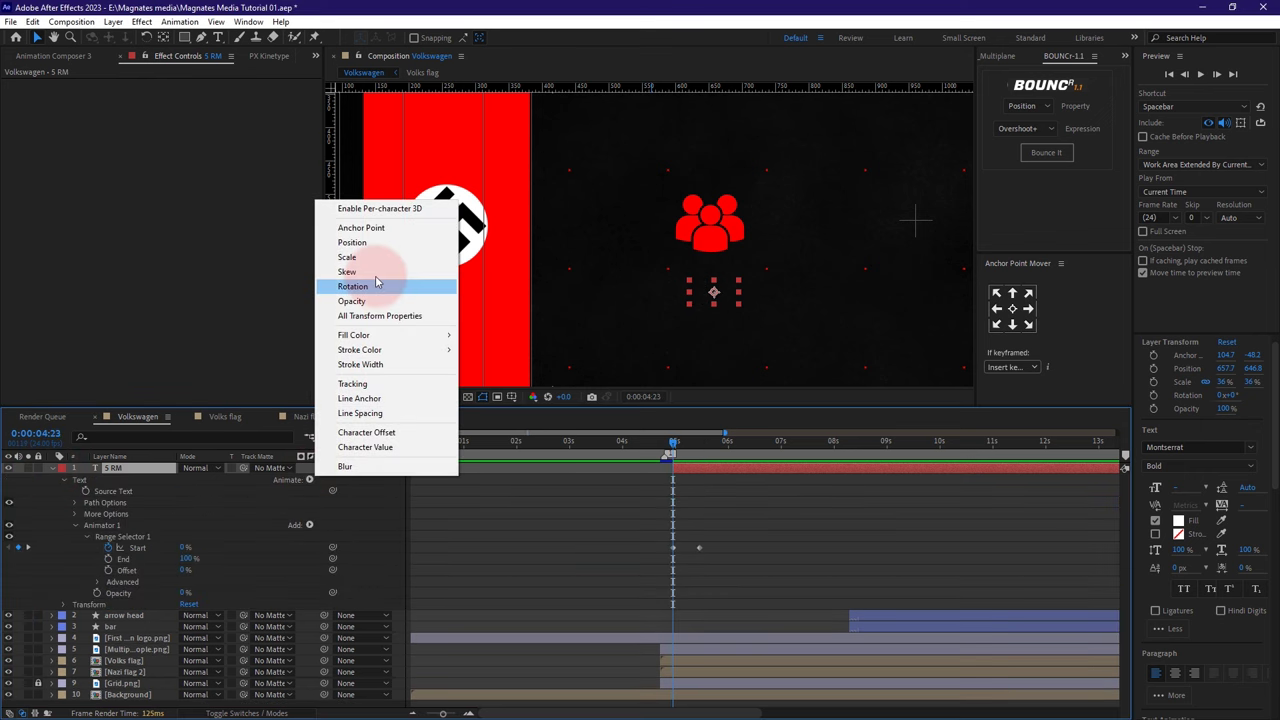
left_click(360, 243)
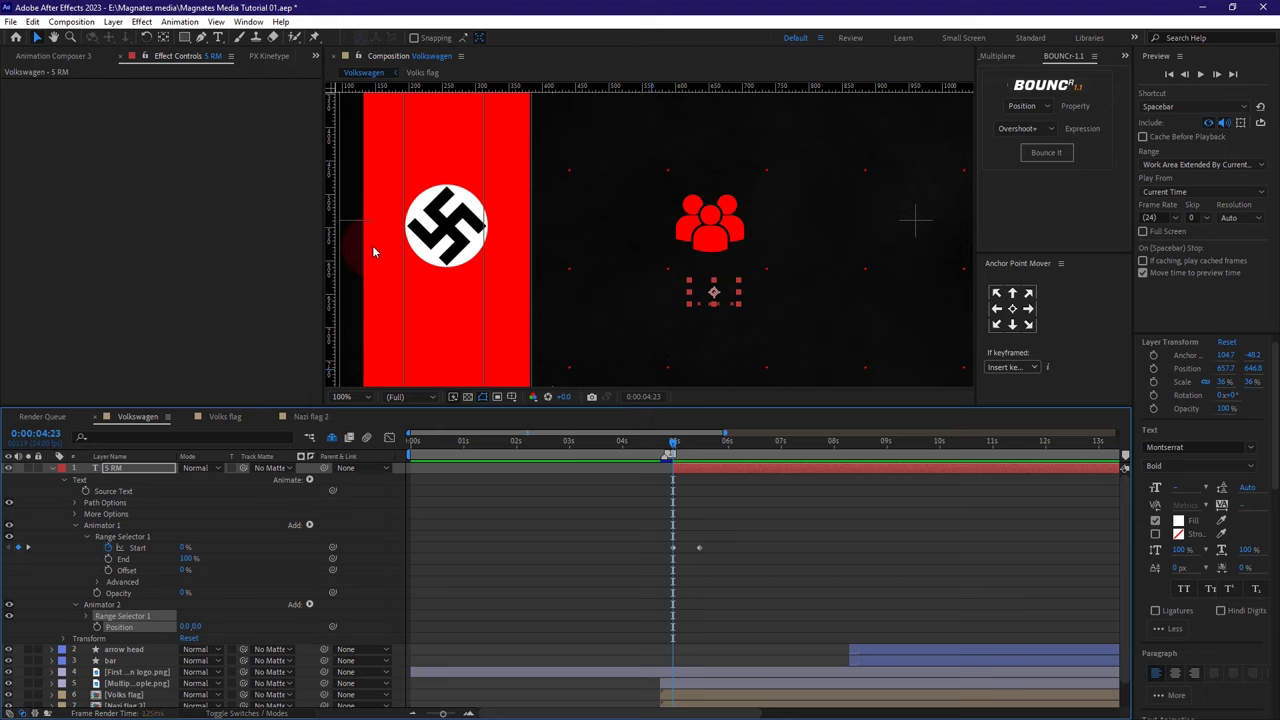
- Keyframe the animator's Position from 0, 300 at 0:00:04:23 to 0, 0 at 0:00:05:11
left_click(97, 627)
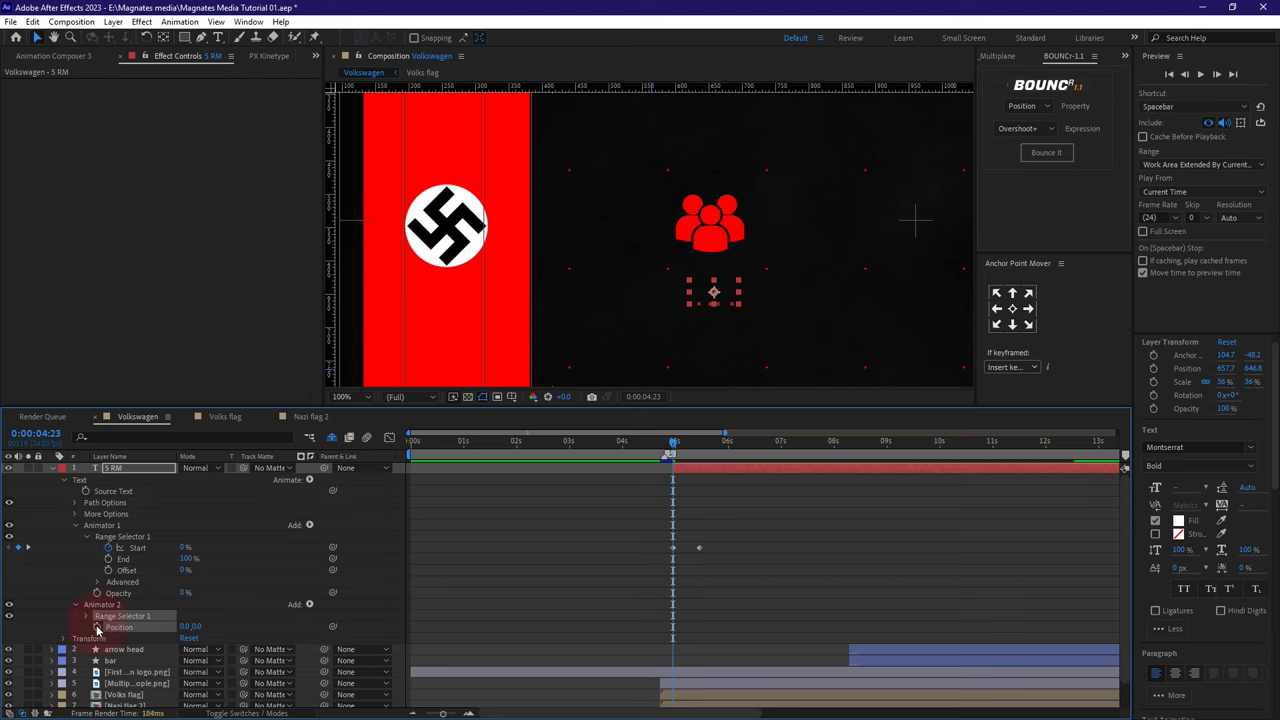
left_click(28, 548)
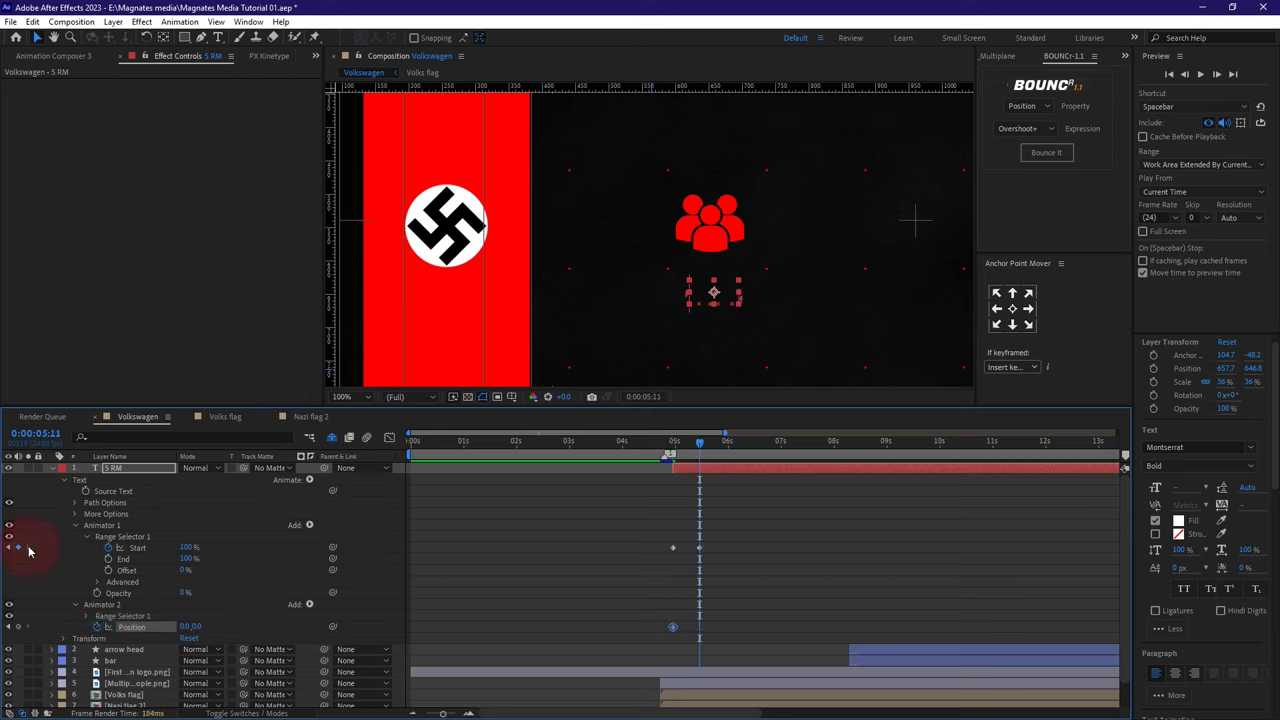
left_click(18, 627)
left_click(9, 627)
left_click(212, 628)
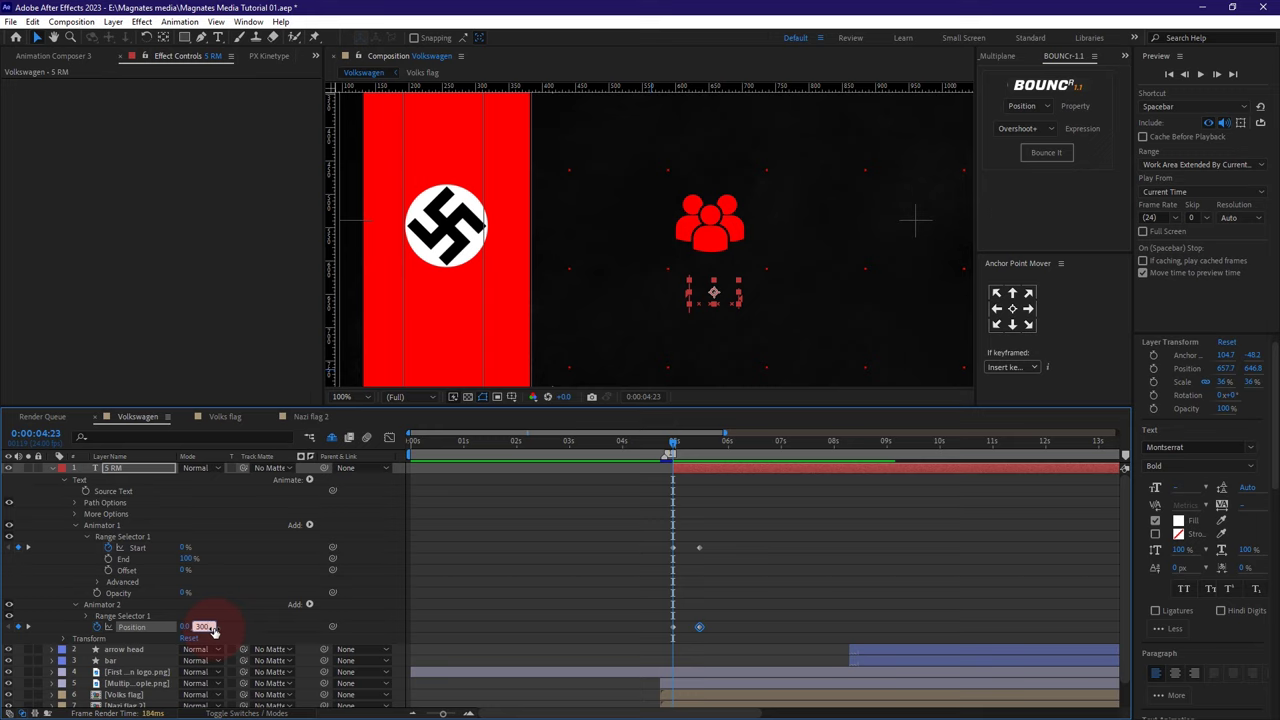
left_click(757, 626)
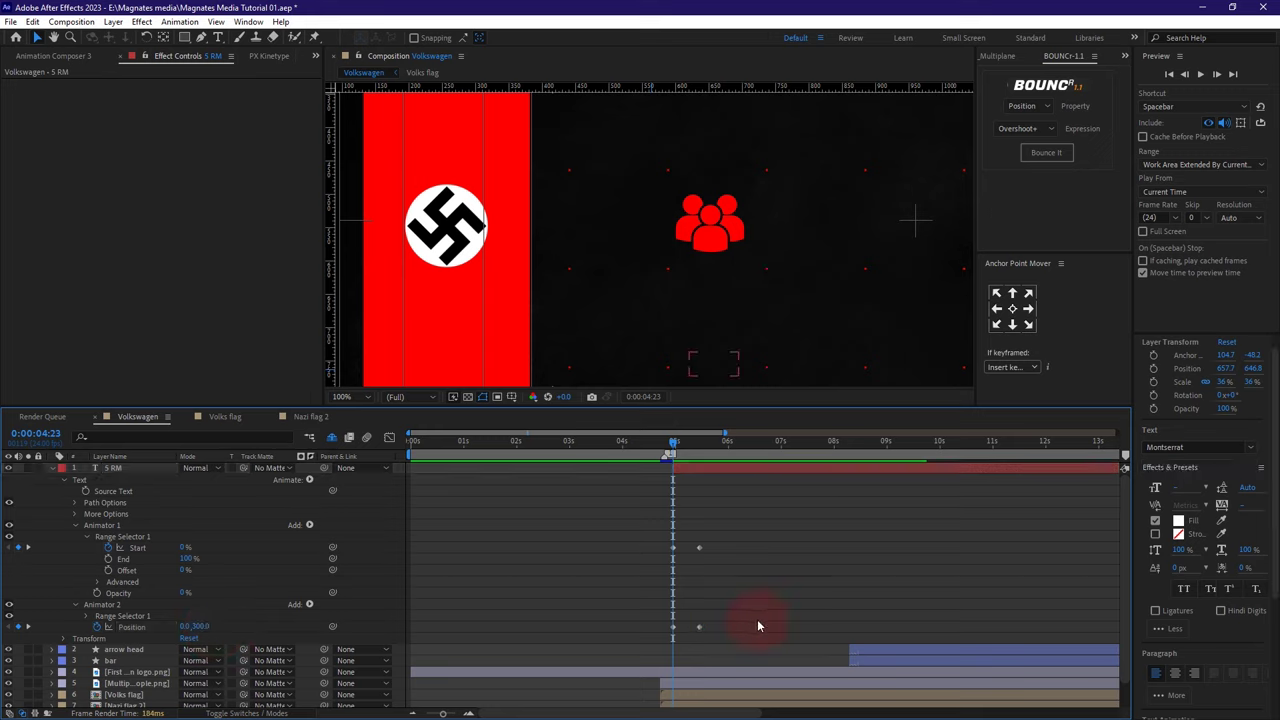
- Preview the text reveal and apply Easy Ease to all the Start and Position keyframes of the "5 RM" layer
left_click(679, 445)
left_click_drag(679, 445, 701, 460)
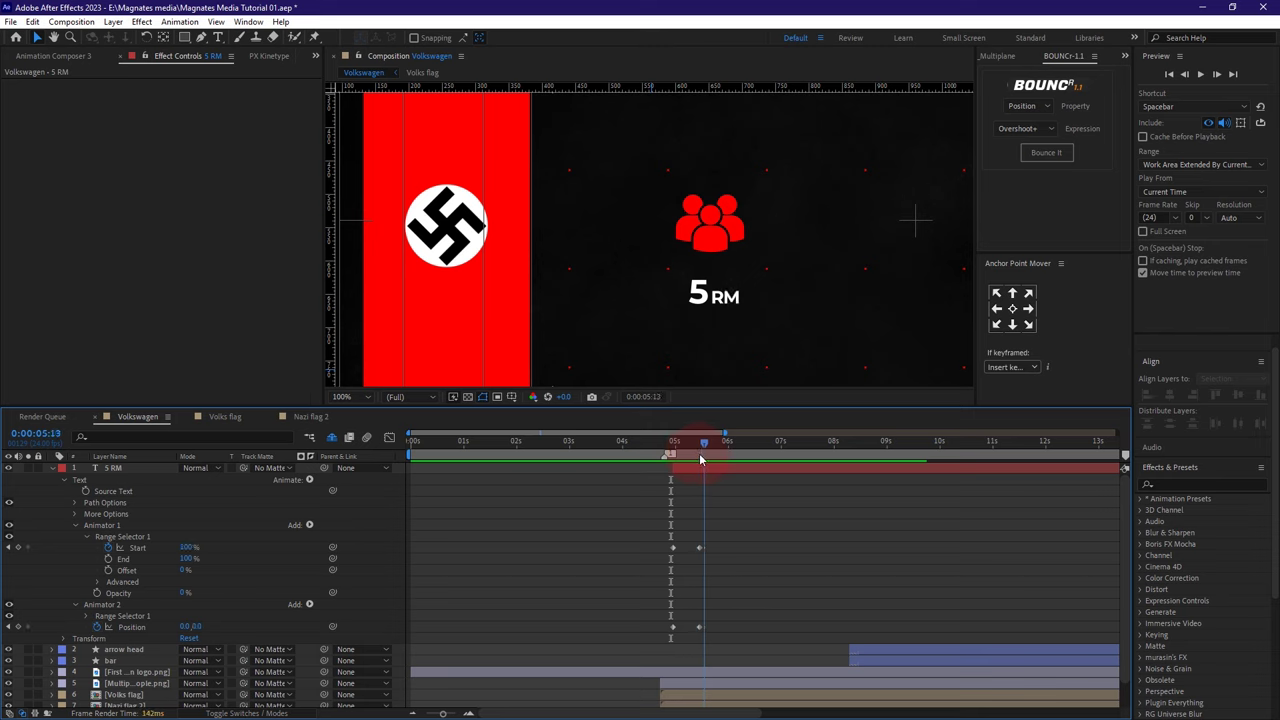
left_click_drag(742, 635, 650, 566)
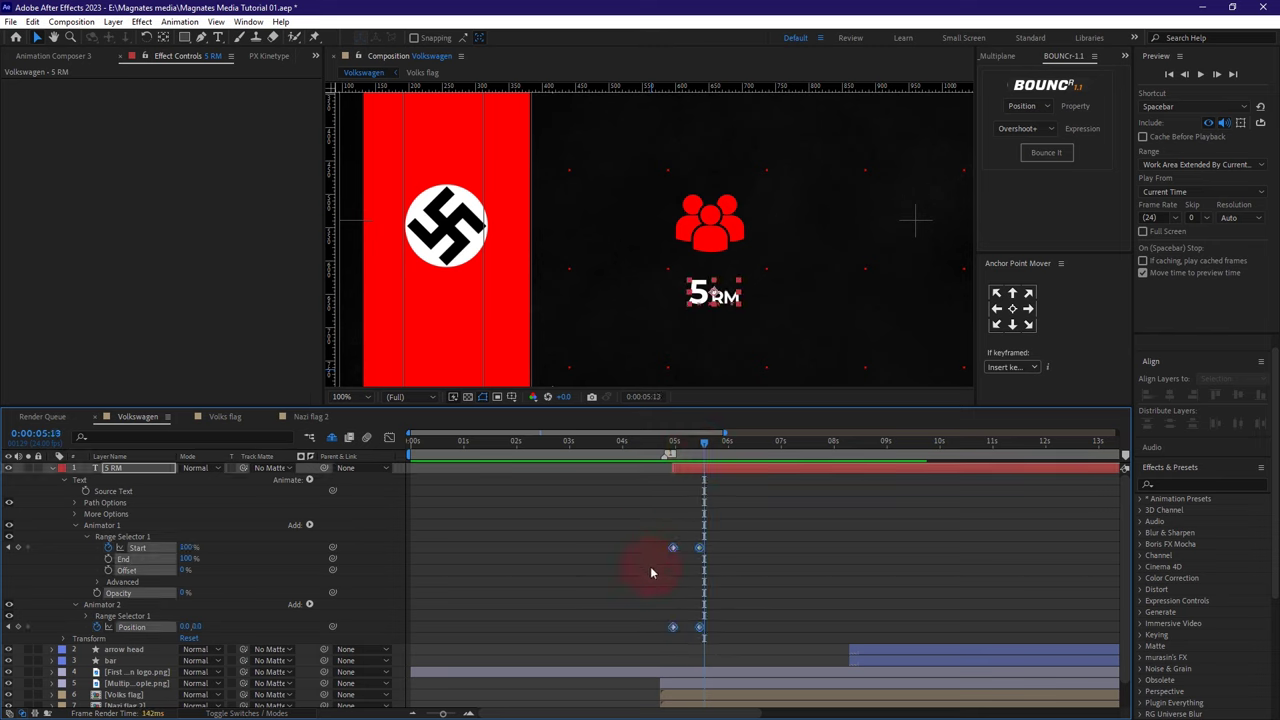
right_click(700, 627)
mouse_move(800, 611)
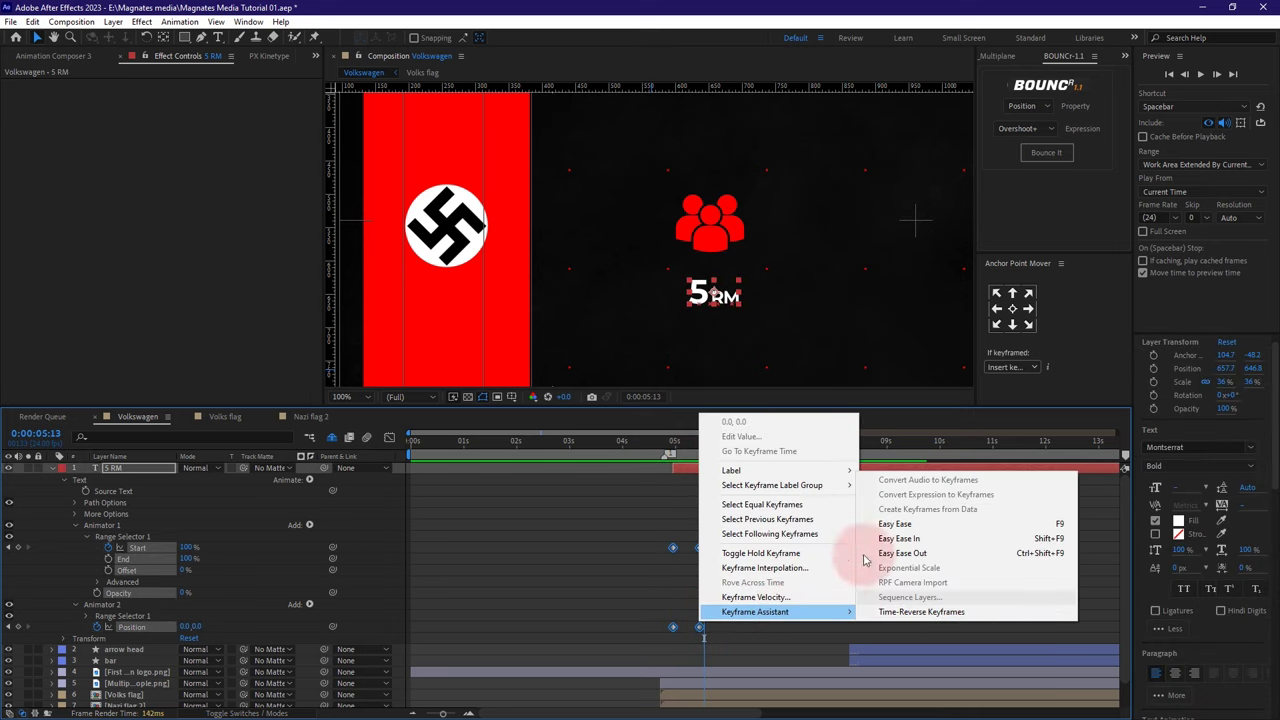
left_click(913, 525)
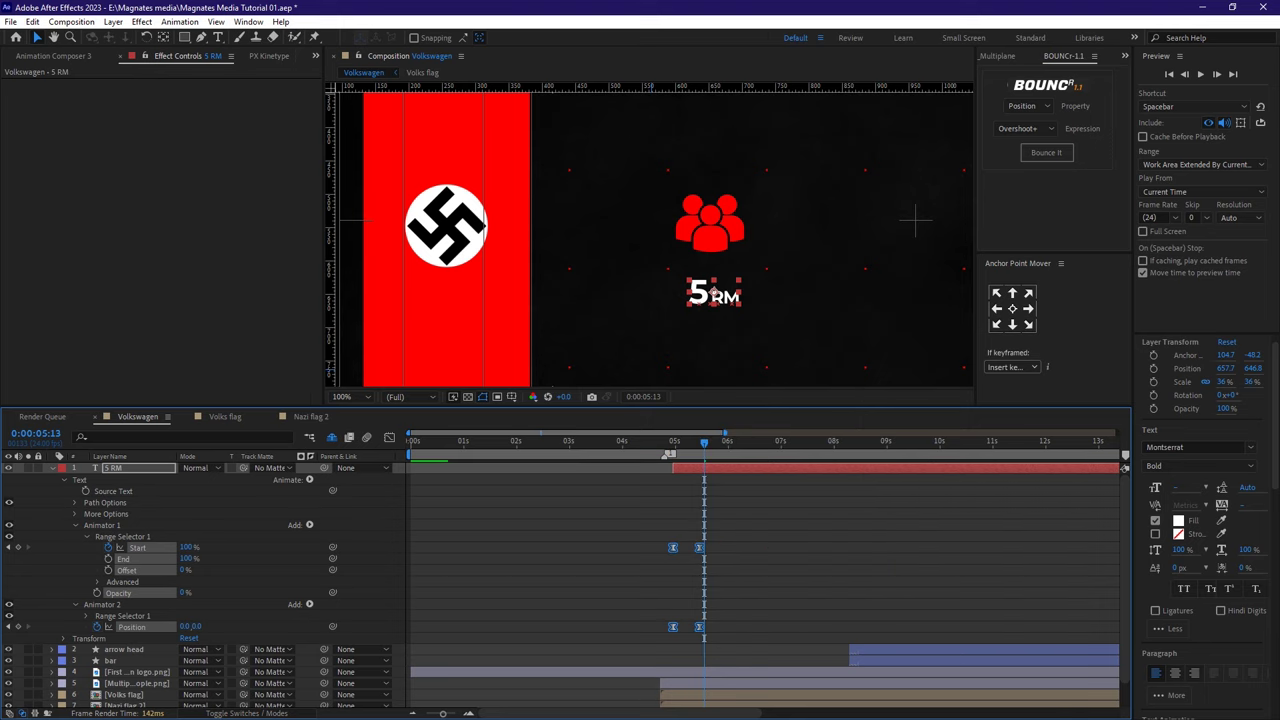
left_click(891, 568)
- Duplicate the "5 RM" layer and start the copy at 0:00:05:17
left_click_drag(708, 450, 713, 452)
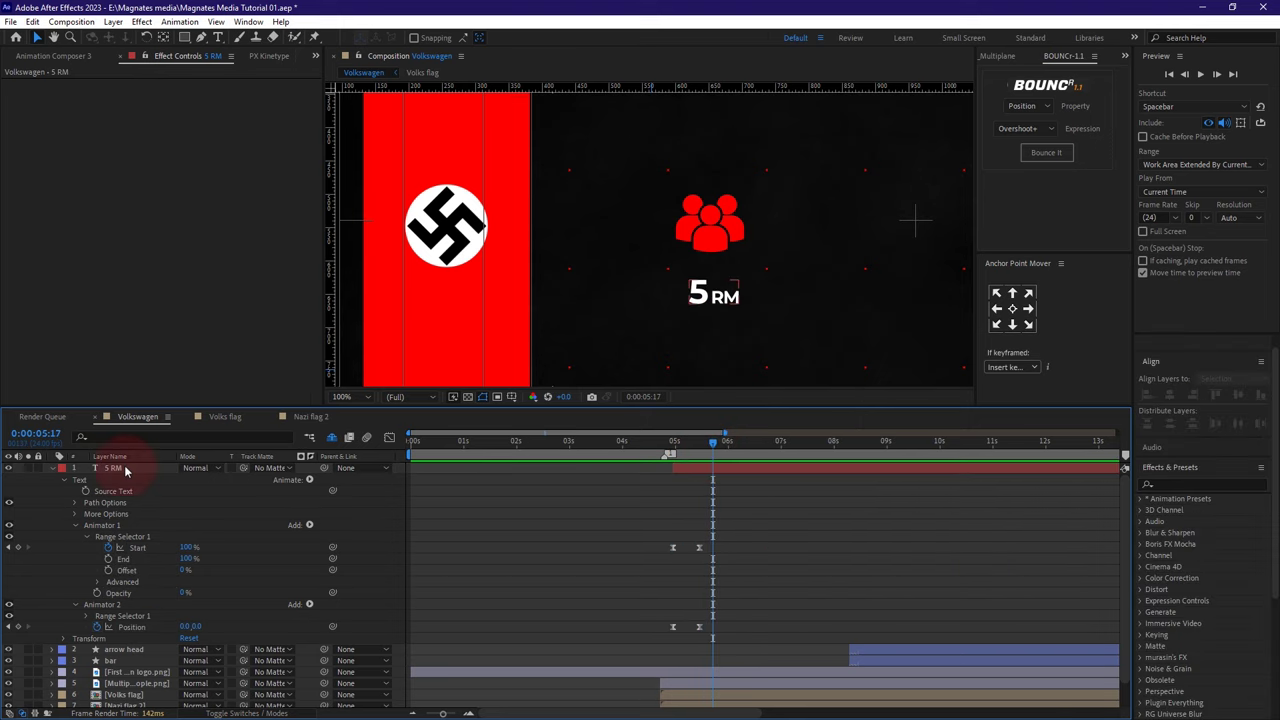
left_click(53, 469)
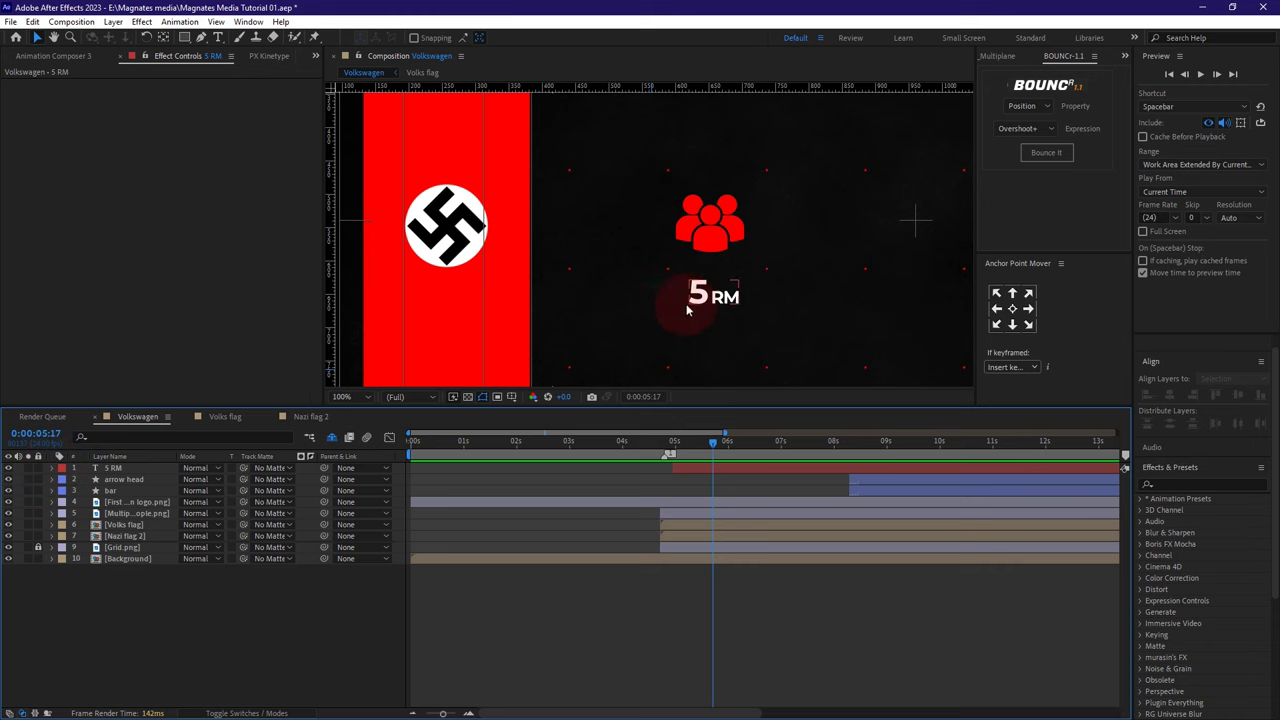
left_click(128, 472)
key("ctrl+d")
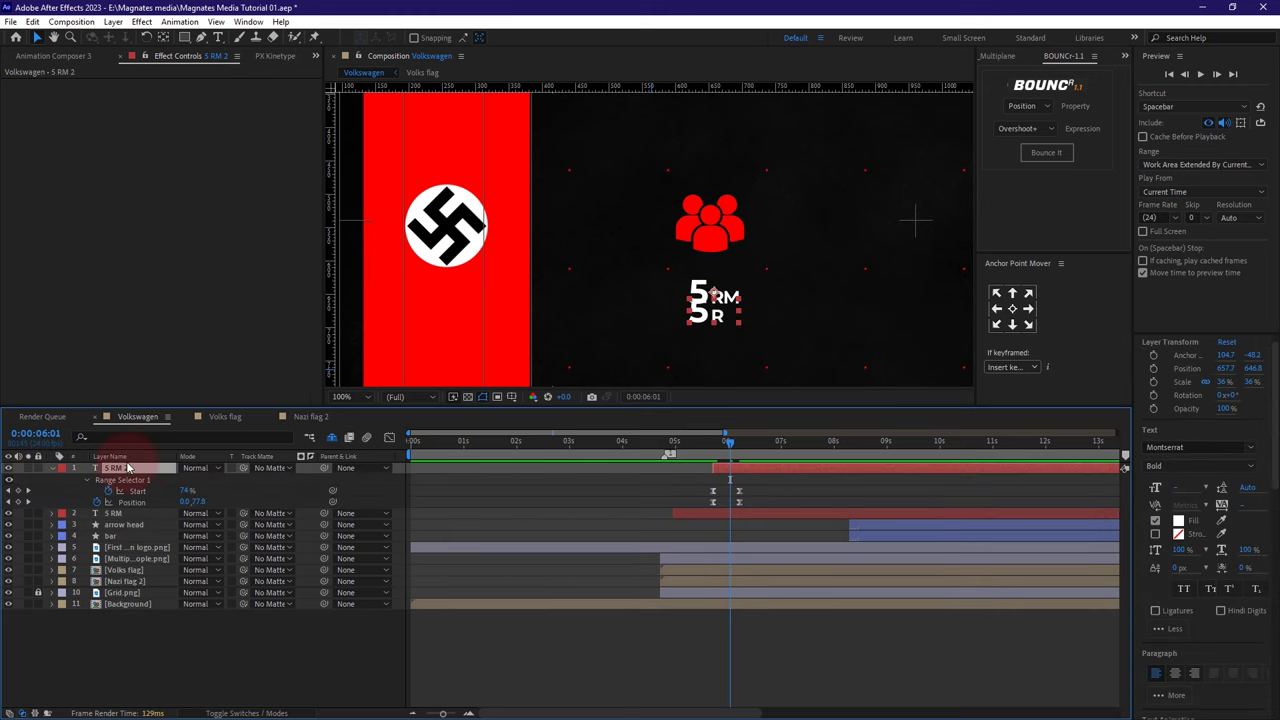
- Lower the duplicate text layer to a Y position of 676.8 and set its animator Position to 0, 40 at 0:00:06:07
key("p")
left_click_drag(209, 480, 228, 478)
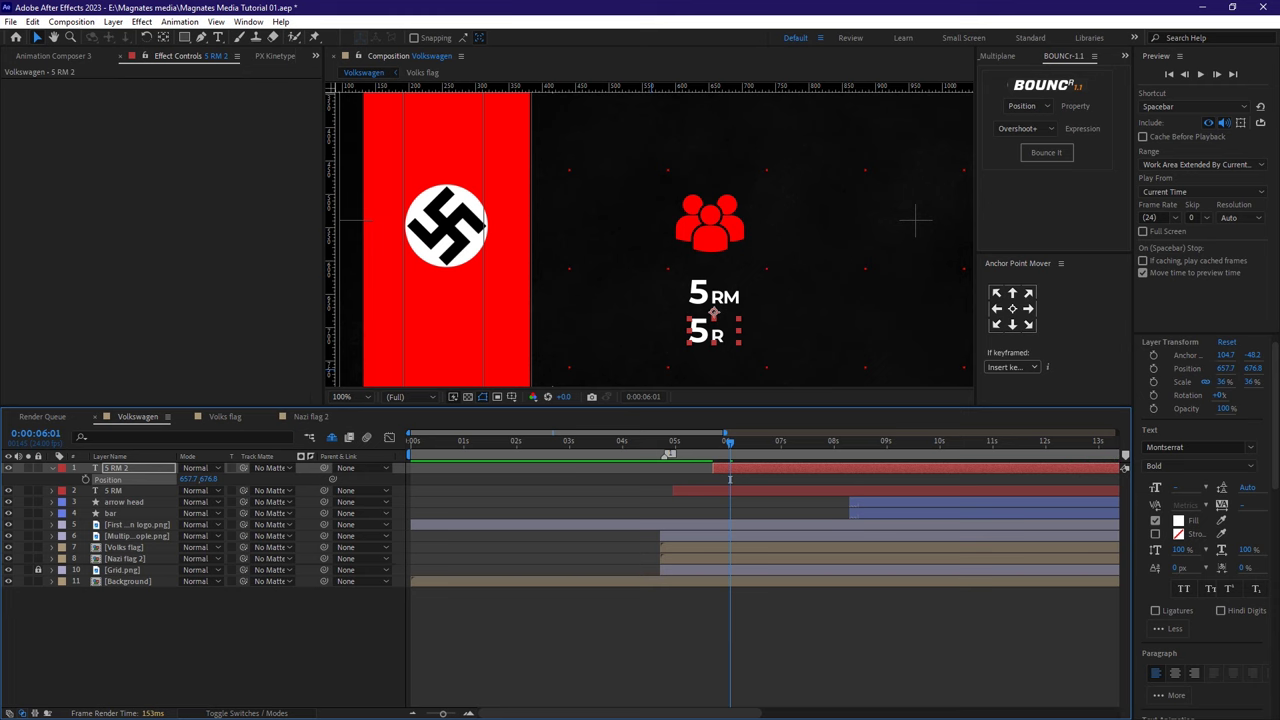
key("u")
left_click_drag(198, 501, 227, 498)
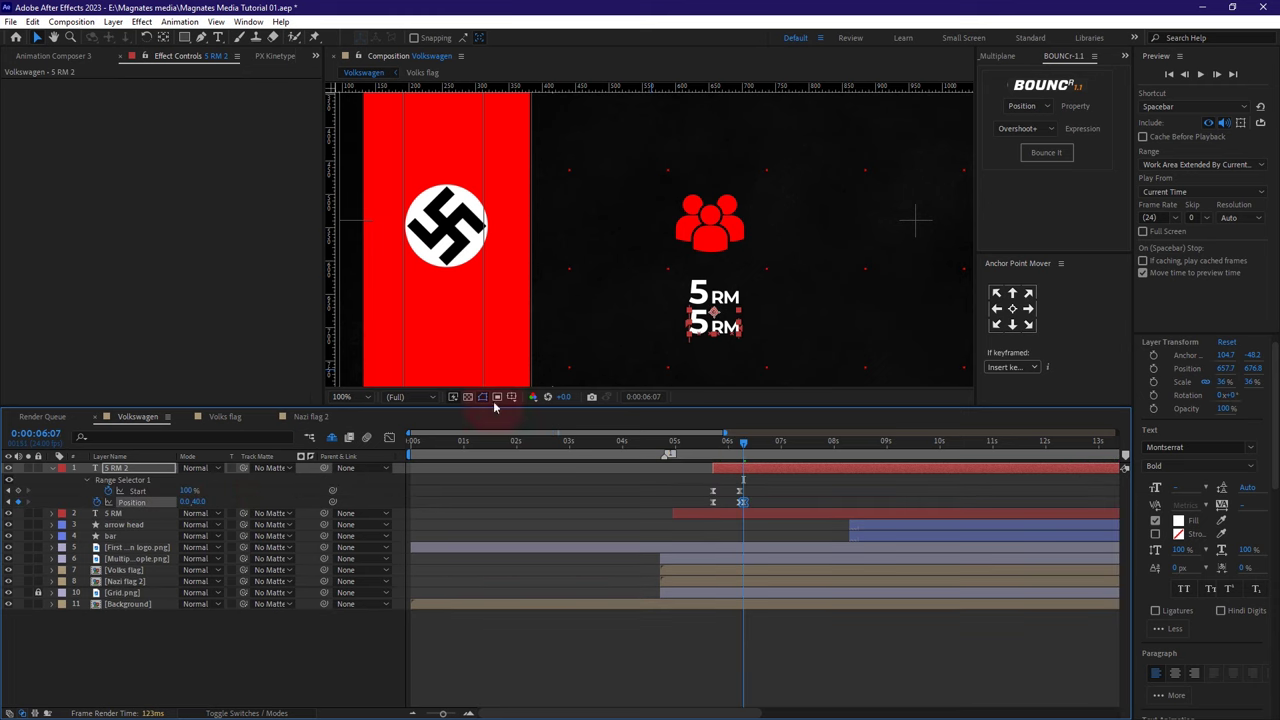
- Replace the duplicate layer's text with "week"
double_click(700, 320)
type("we")
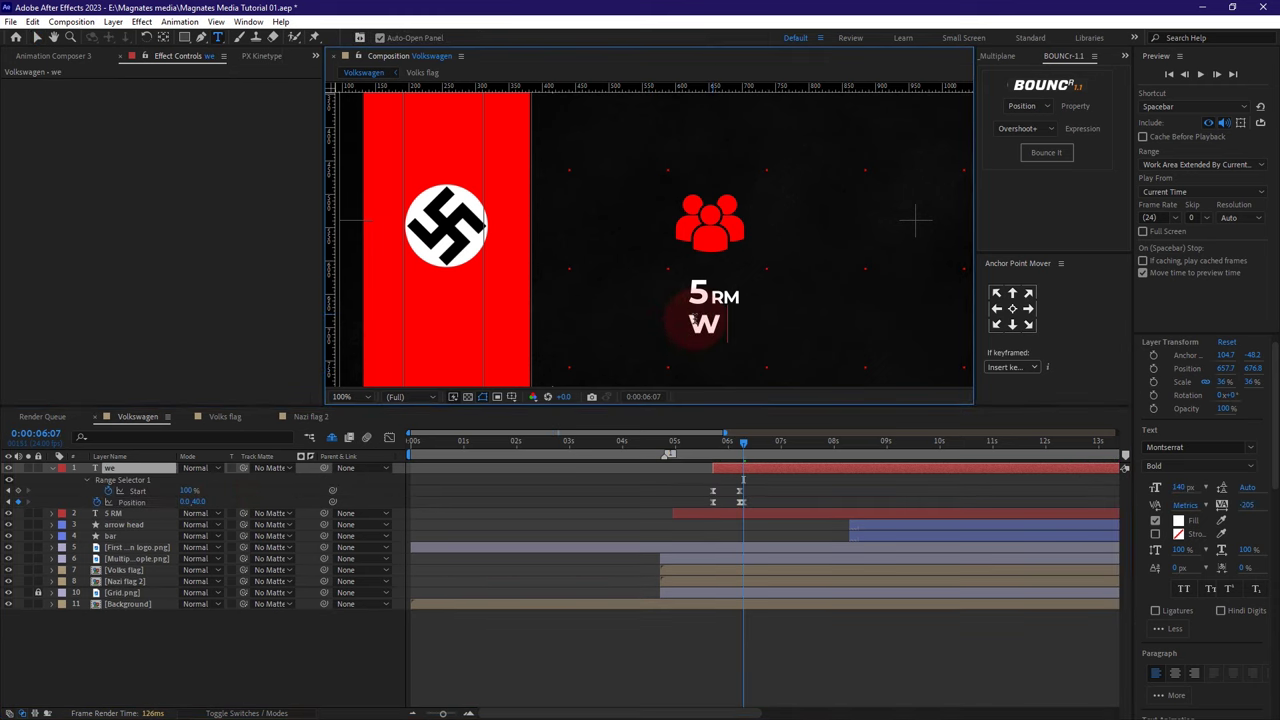
type("eks")
key("BackSpace")
- Reset the tracking of the word "week" to 0 and fine-tune it slightly tighter
left_click(1250, 505)
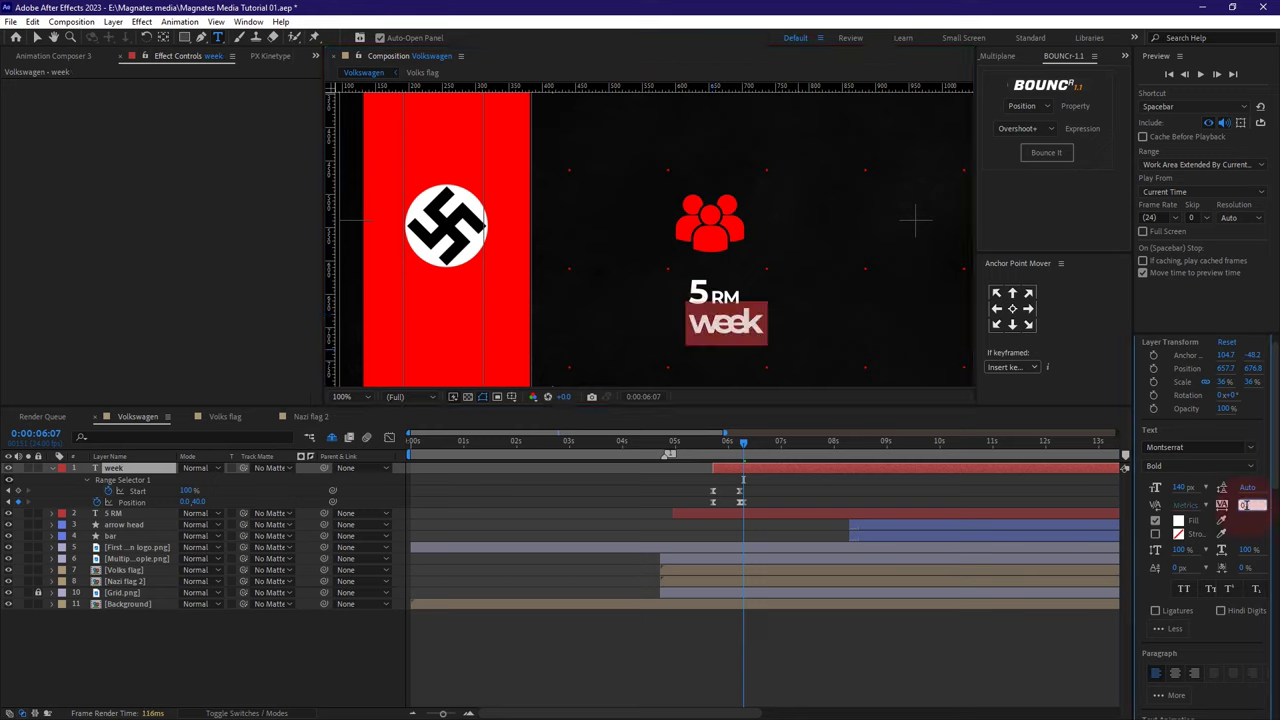
type("0")
key("Return")
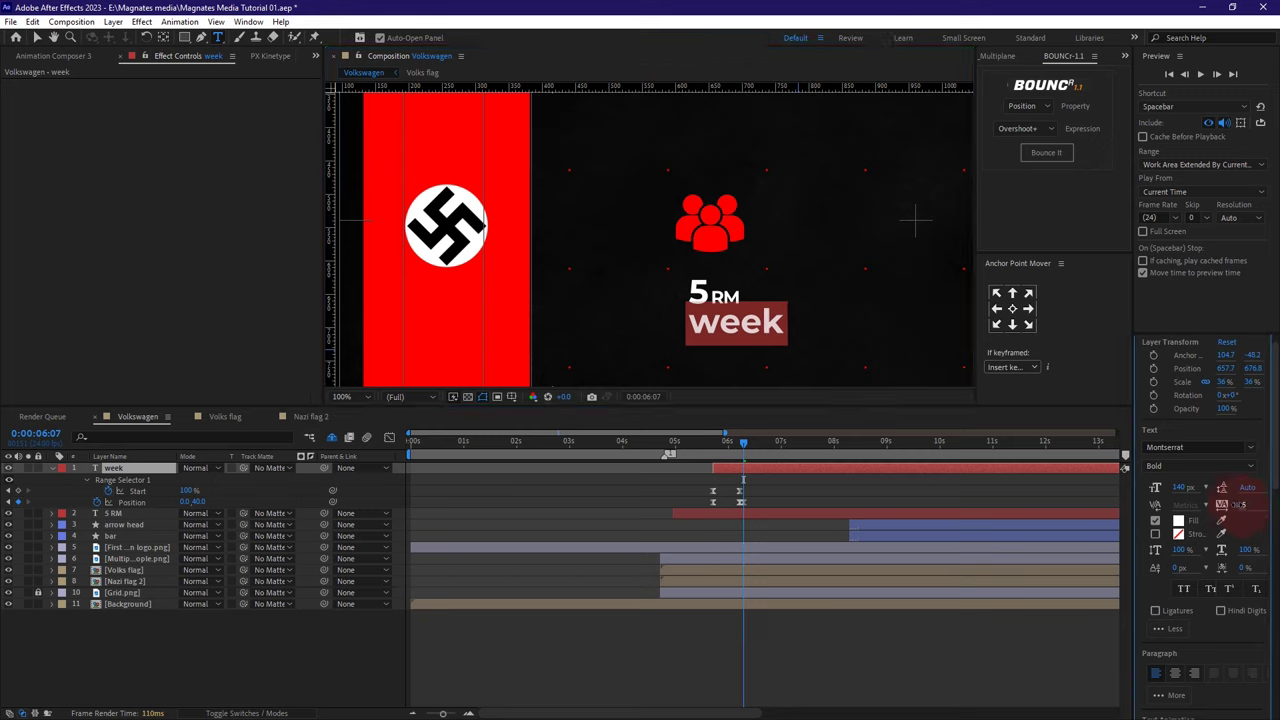
left_click(1241, 505)
key("Down")
key("Down")
key("Down")
key("Down")
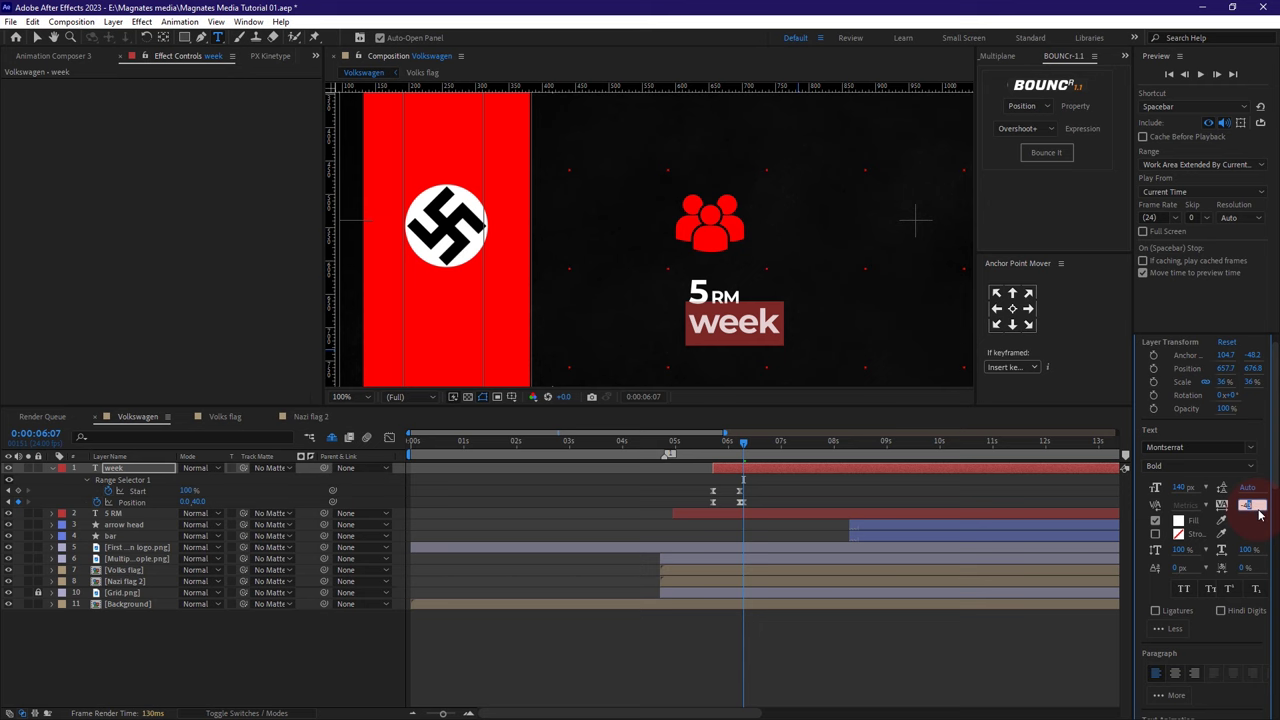
scroll(666, 243, "down", 3)
scroll(700, 280, "up", 2)
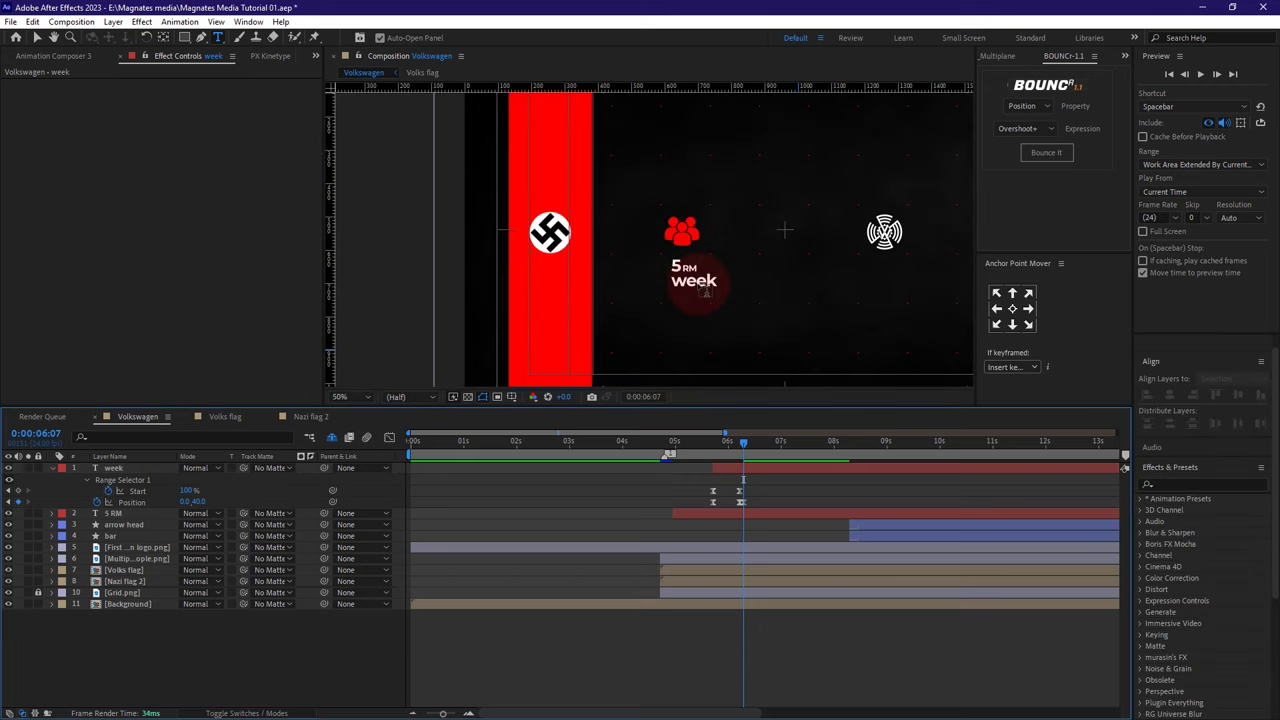
- Set the font size of the word "week" to 120 px and check its text animation around 0:00:06:04
double_click(703, 287)
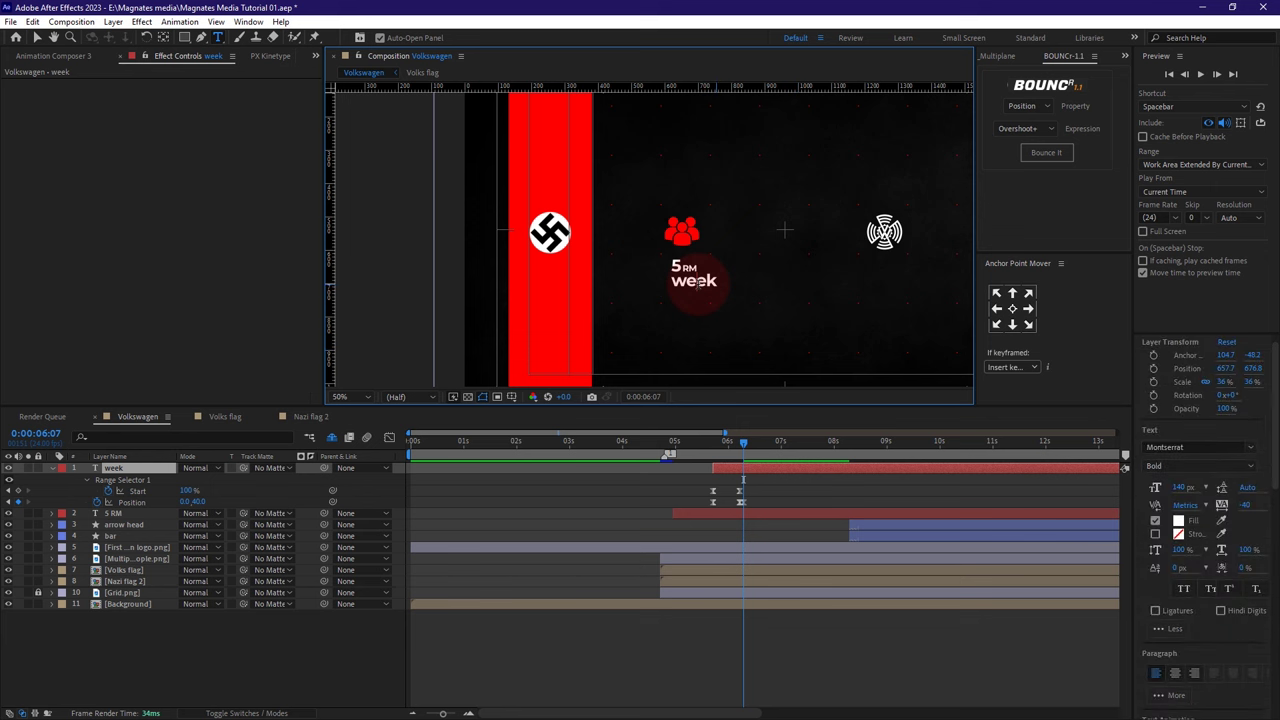
left_click(754, 446)
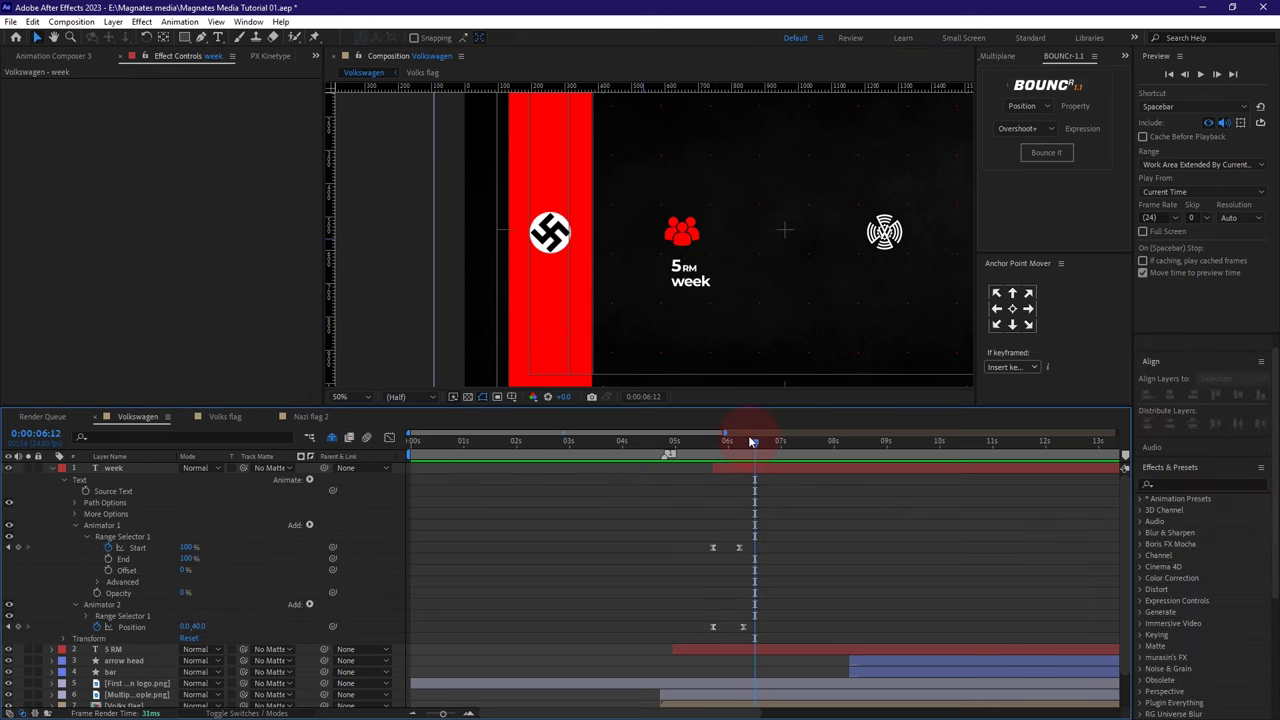
mouse_move(750, 440)
left_mouse_down()
mouse_move(721, 441)
mouse_move(738, 440)
left_mouse_up()
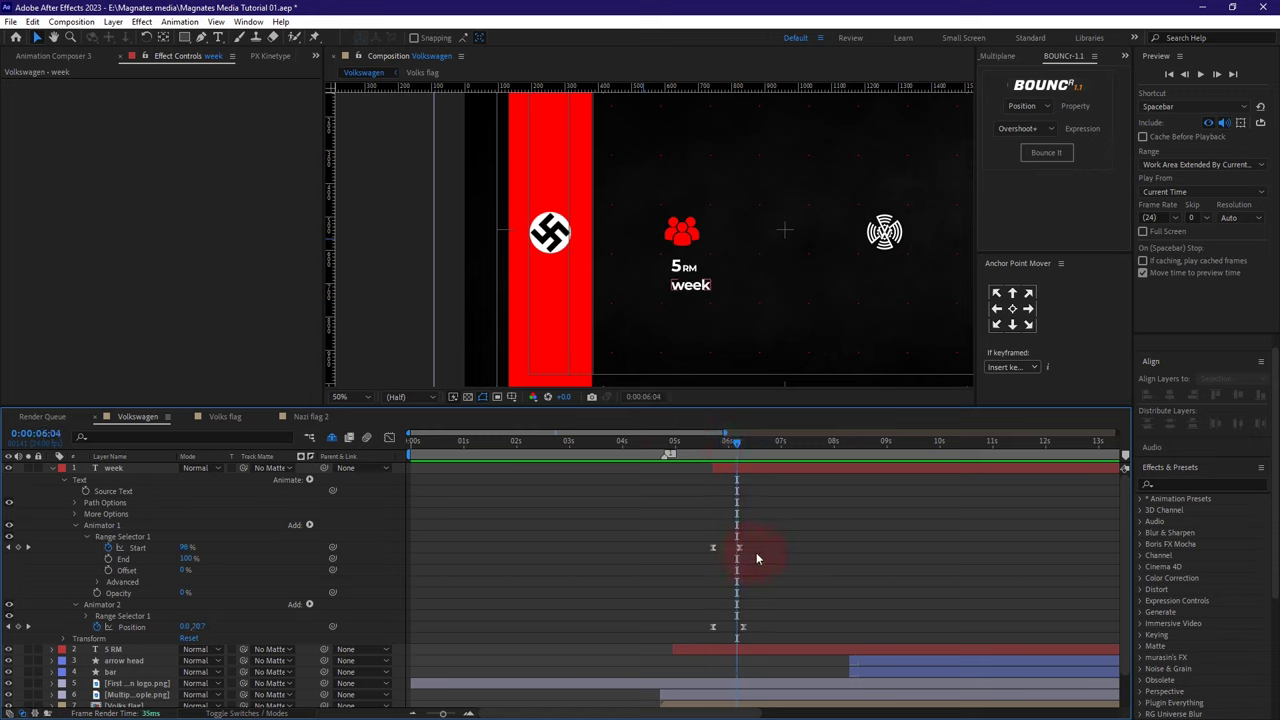
- Base the "week" layer's Animator 1 range selector on Words and check the reveal
left_click_drag(756, 552, 690, 538)
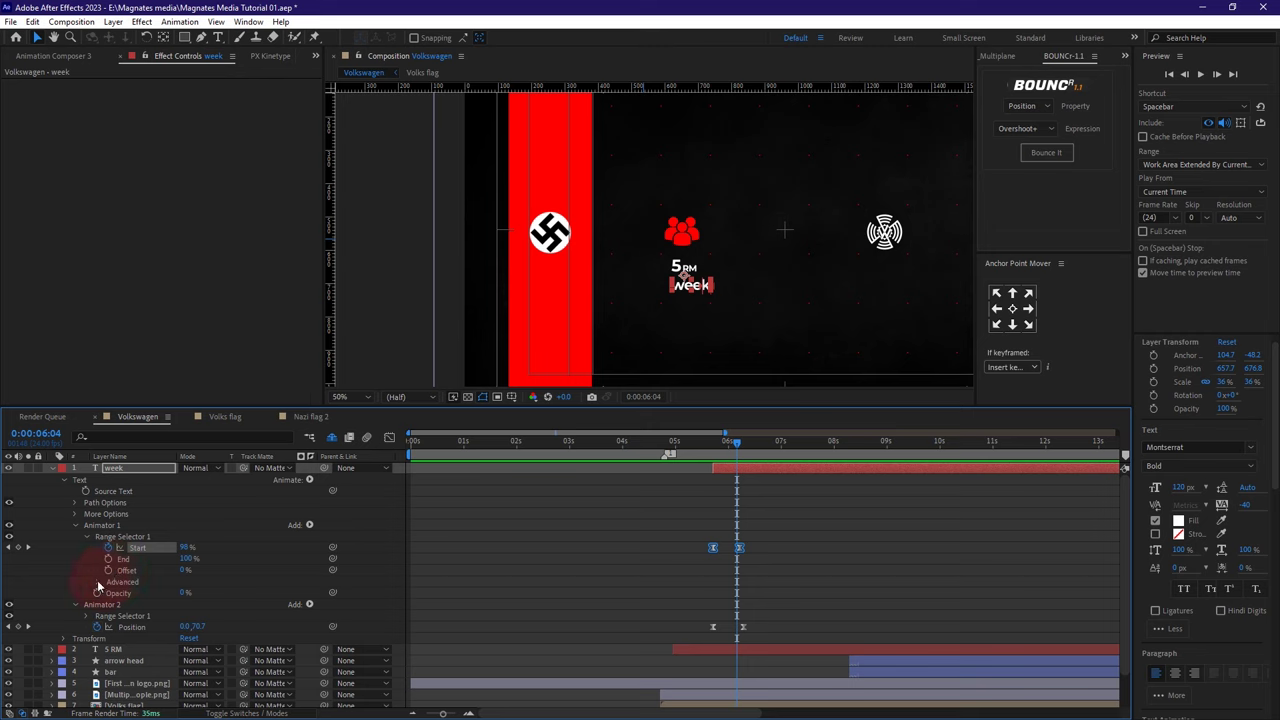
left_click(98, 582)
scroll(98, 586, "down", 1)
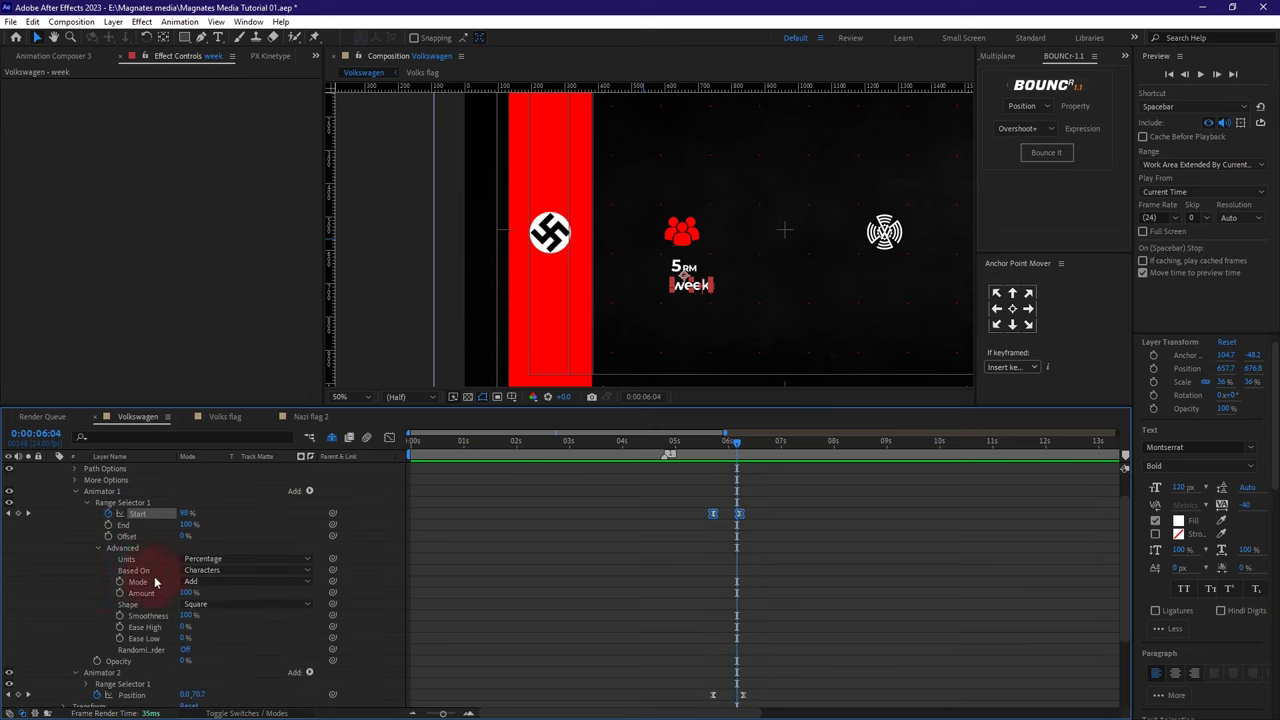
left_click(228, 576)
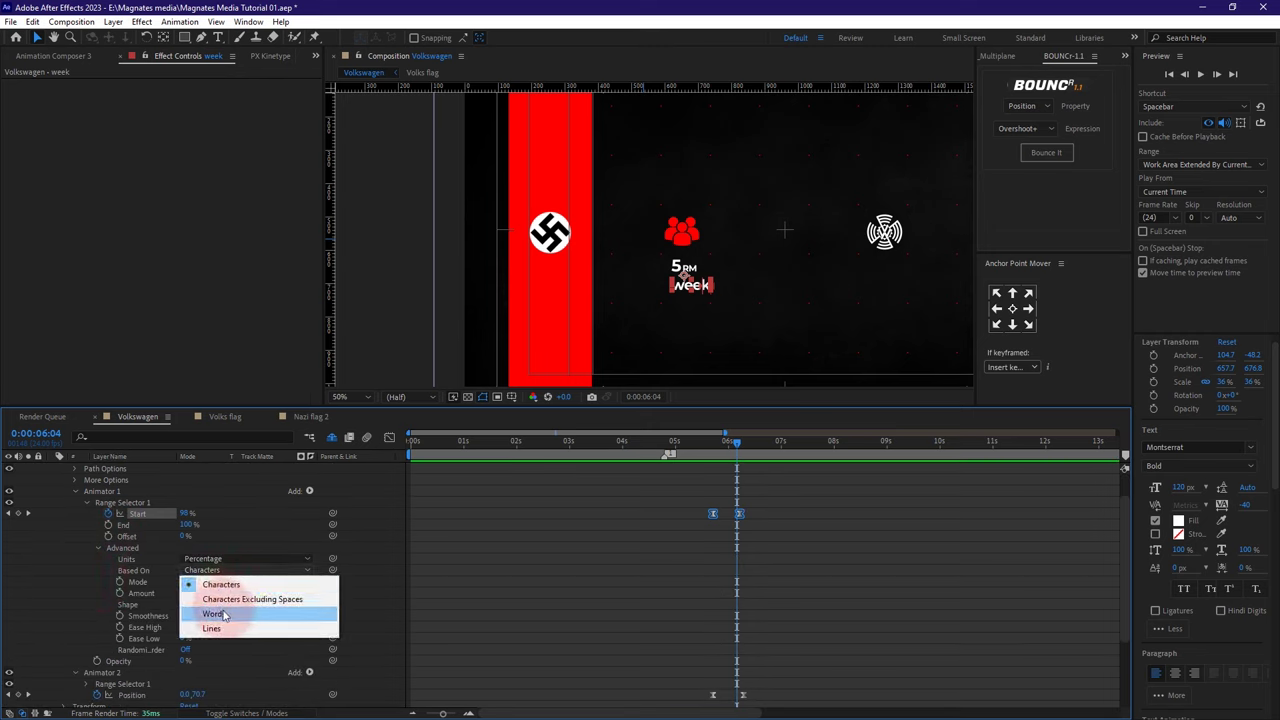
left_click(215, 611)
scroll(73, 530, "up", 1)
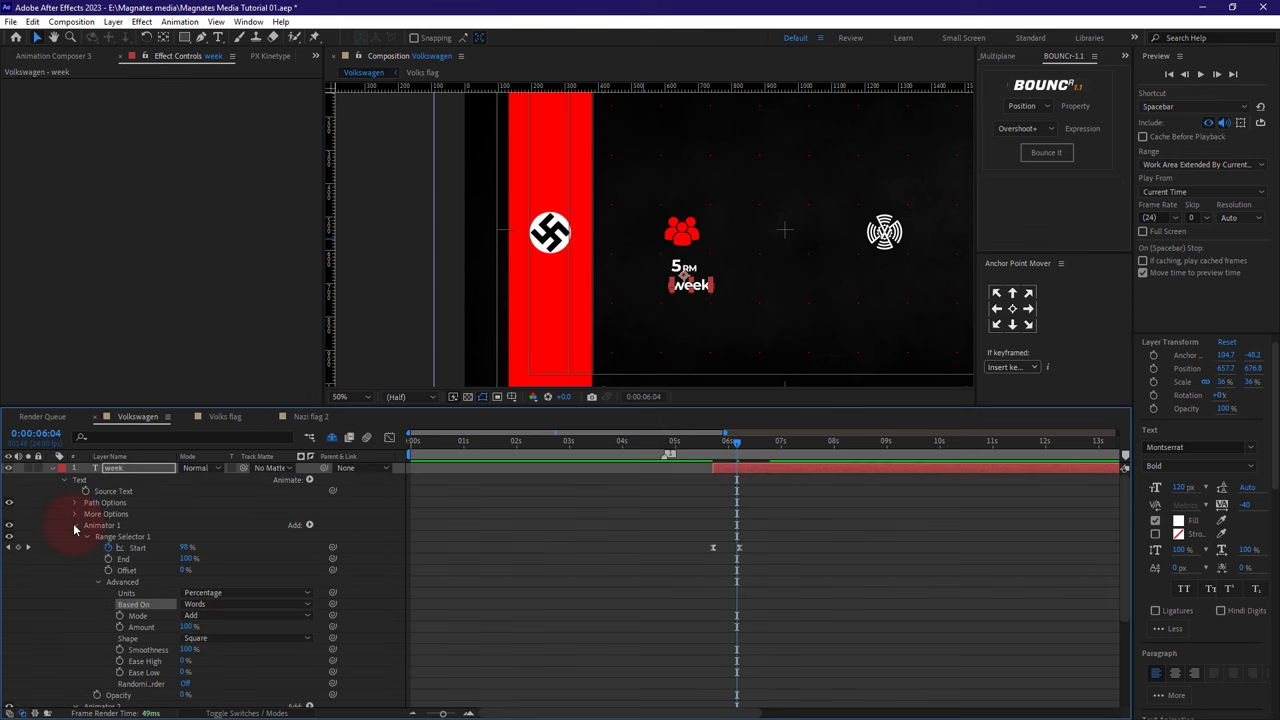
left_click_drag(709, 448, 749, 453)
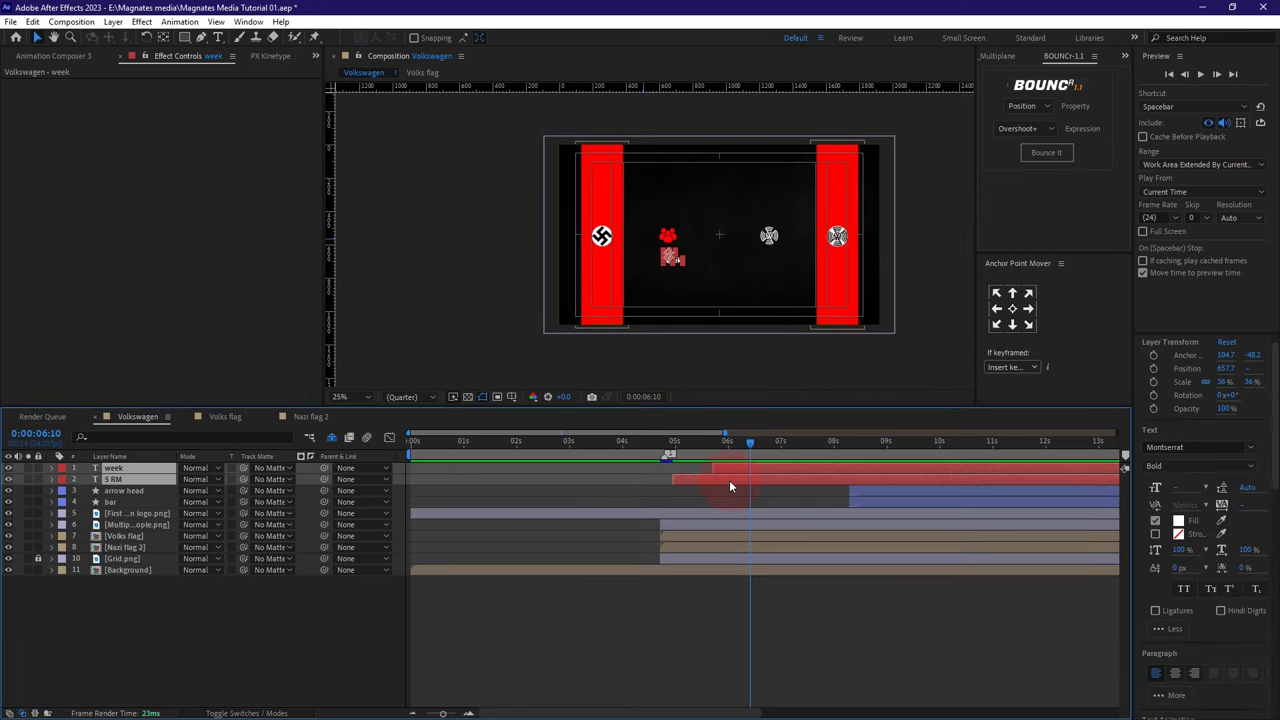
- Duplicate the "week" and "5 RM" layers and move the copies below the Volkswagen logo icon
key("ctrl+d")
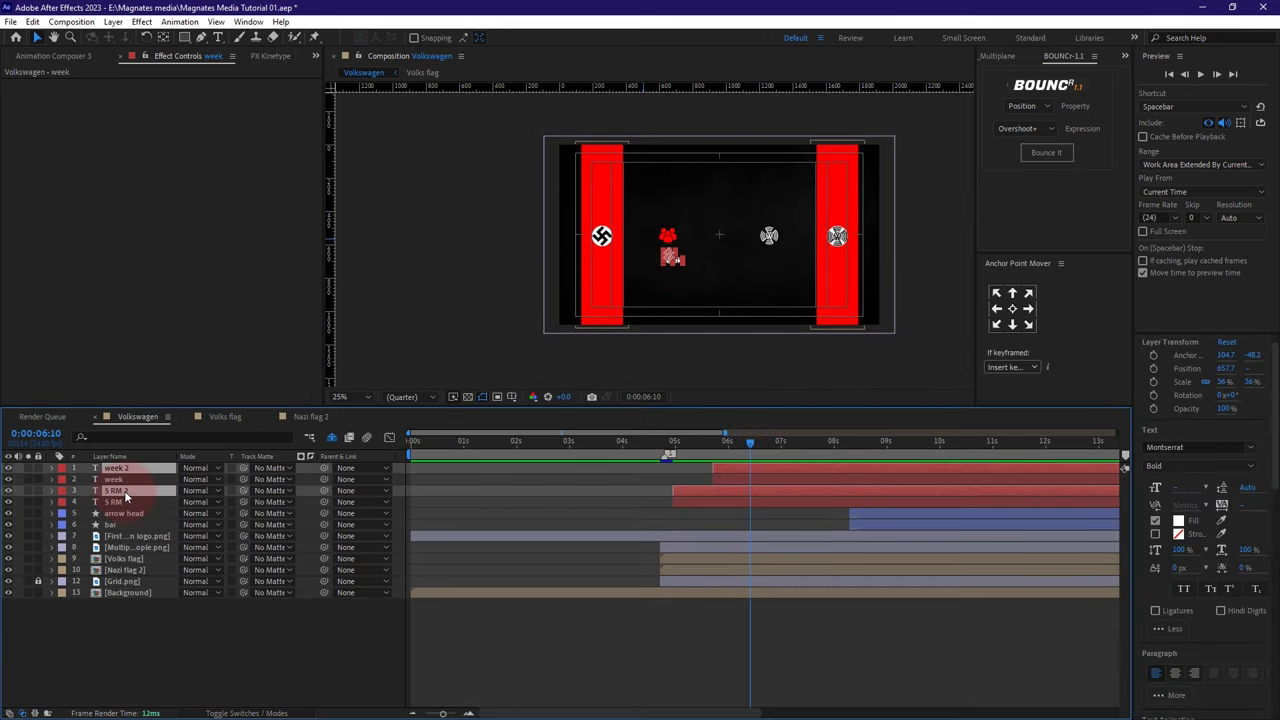
left_click(668, 258)
key("ctrl+bracketright")
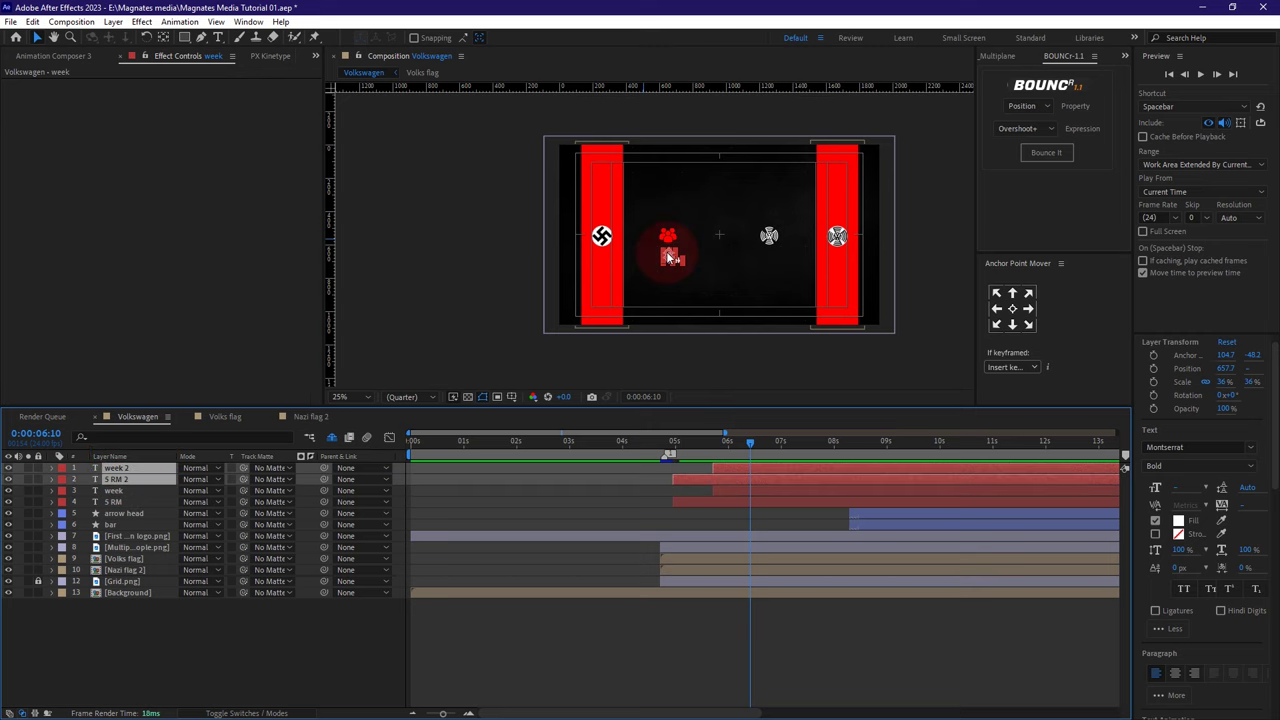
left_click_drag(668, 258, 762, 254)
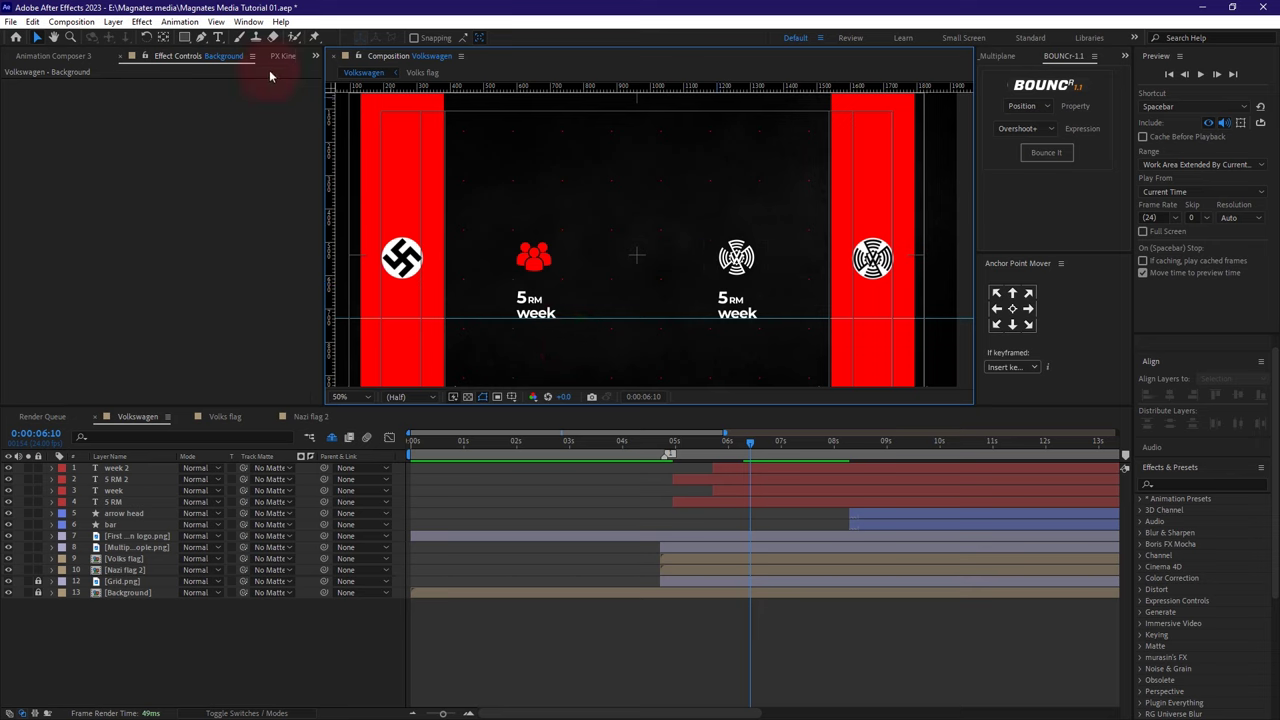
- Change the number in the copied "5 RM" label to 990 and loosen the tracking of its digits
left_click(218, 37)
left_click(717, 296)
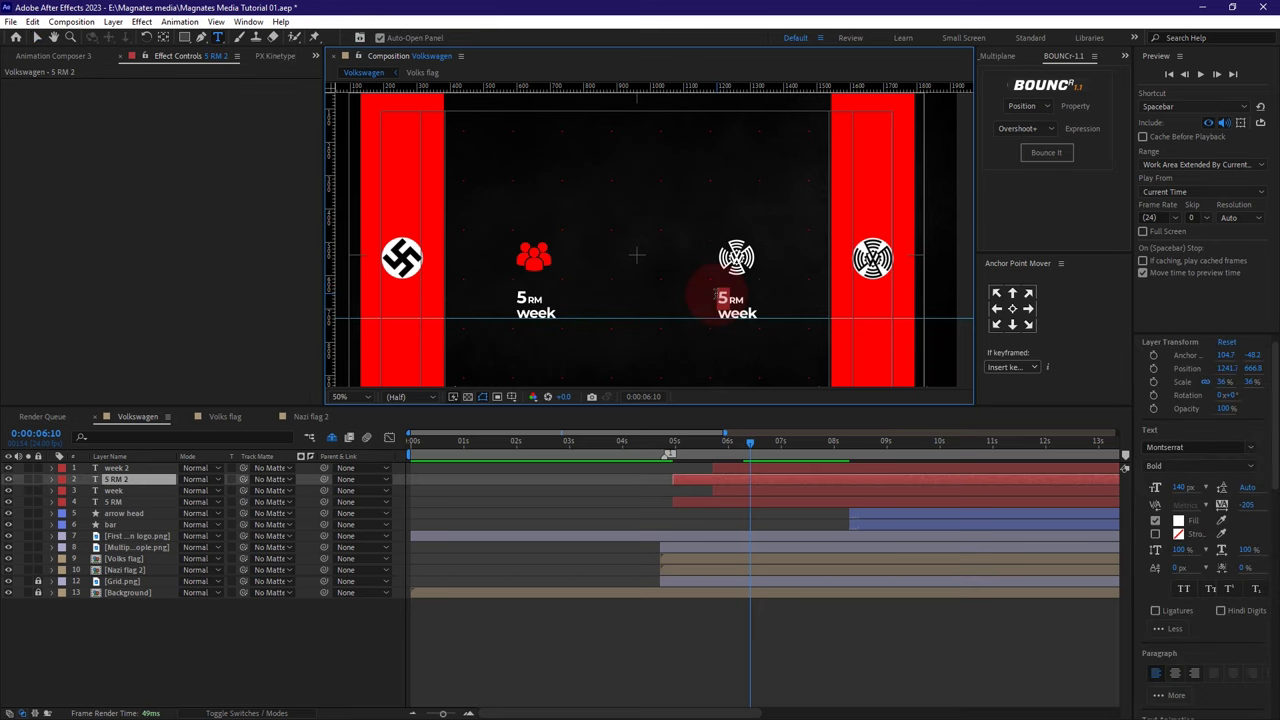
type("990")
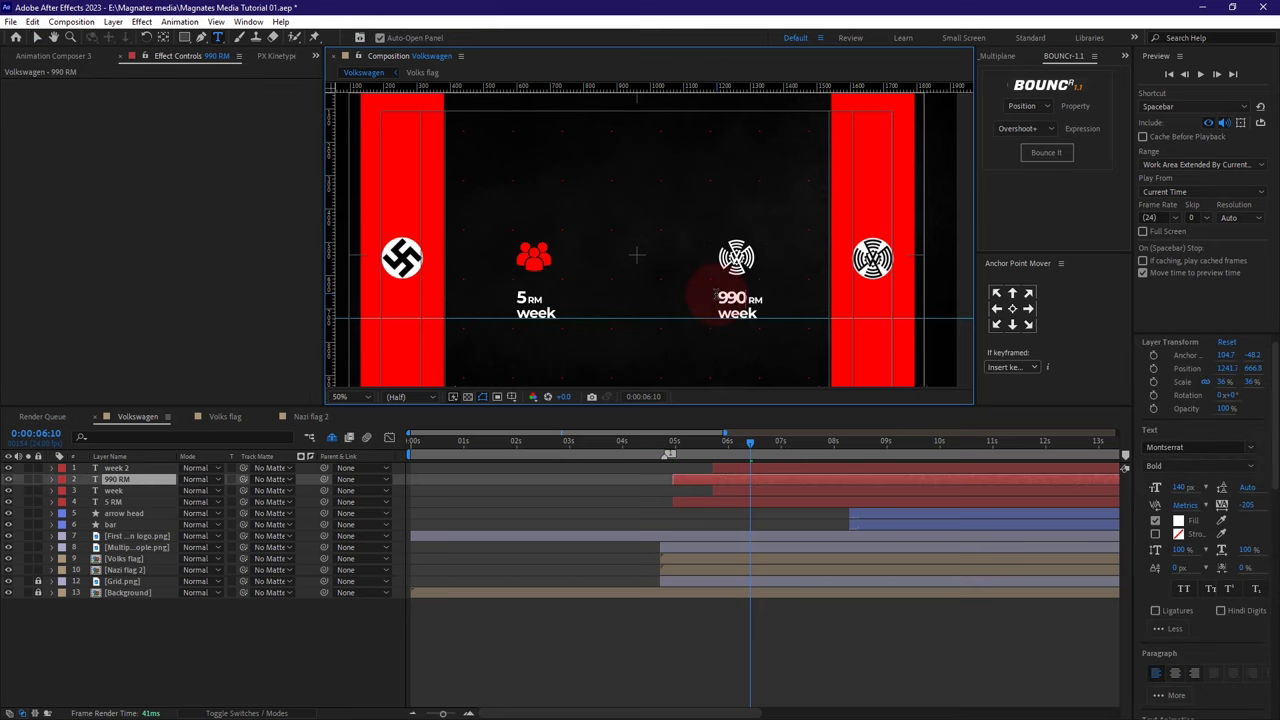
left_click_drag(745, 300, 716, 296)
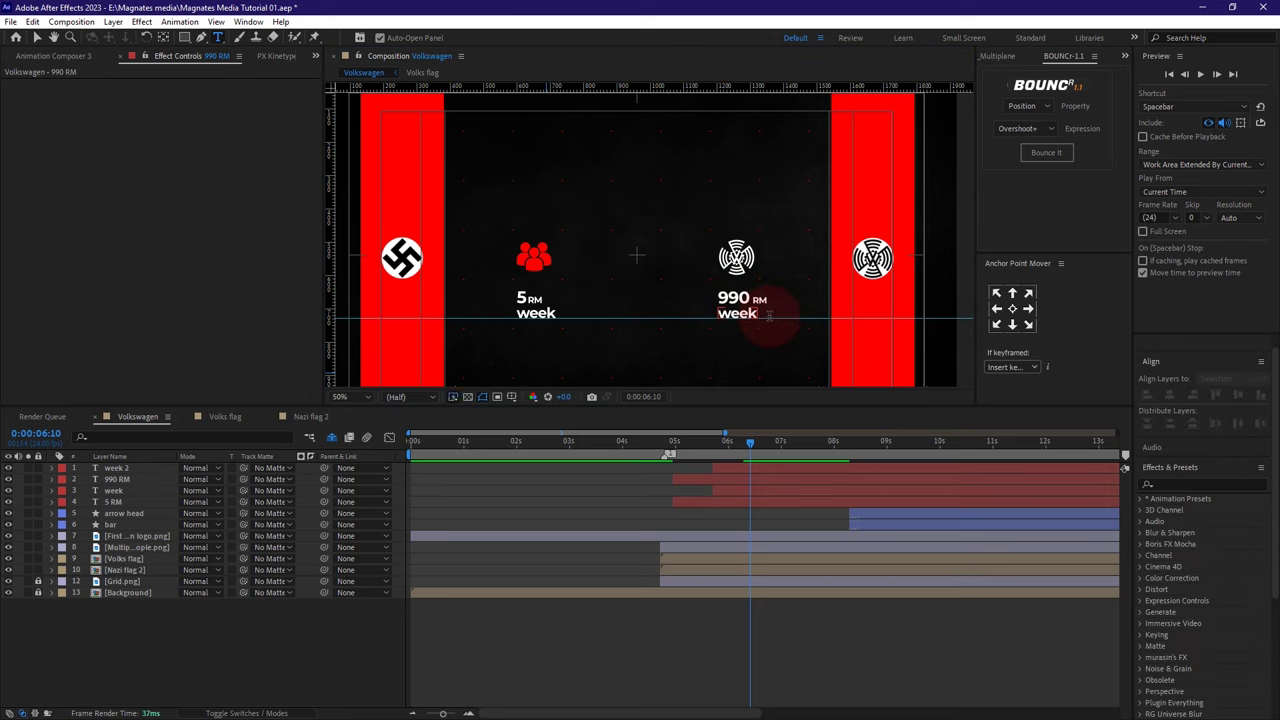
- Replace the copied "week" label below the Volkswagen logo with "4 years"
left_click(768, 315)
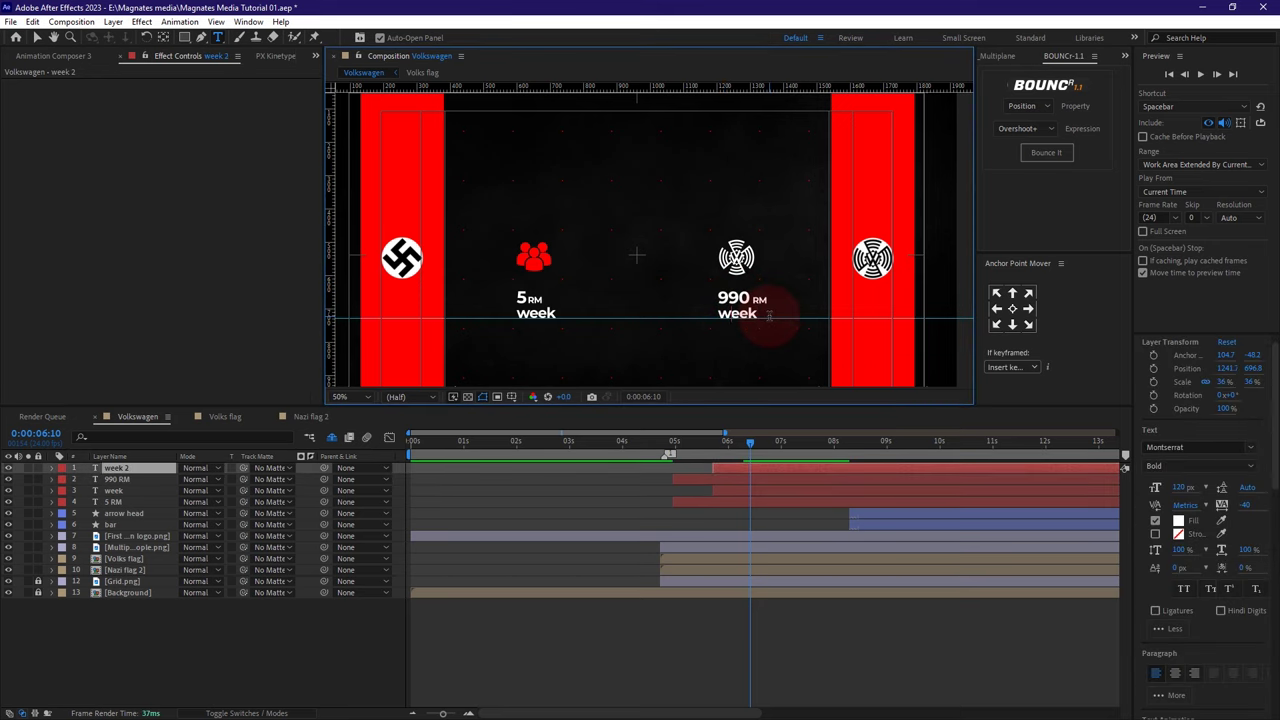
double_click(768, 315)
type("4 years")
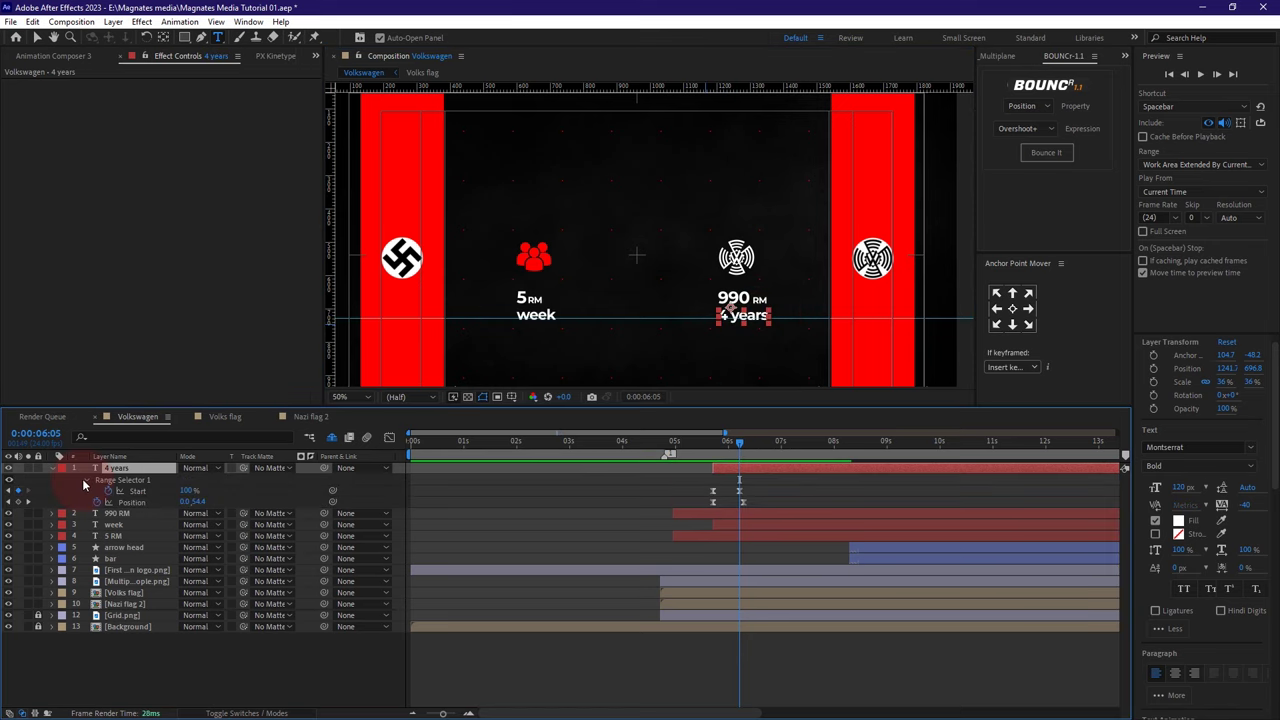
- Change the Based On option of the "4 years" layer's range selector and check the reveal
left_click(85, 482)
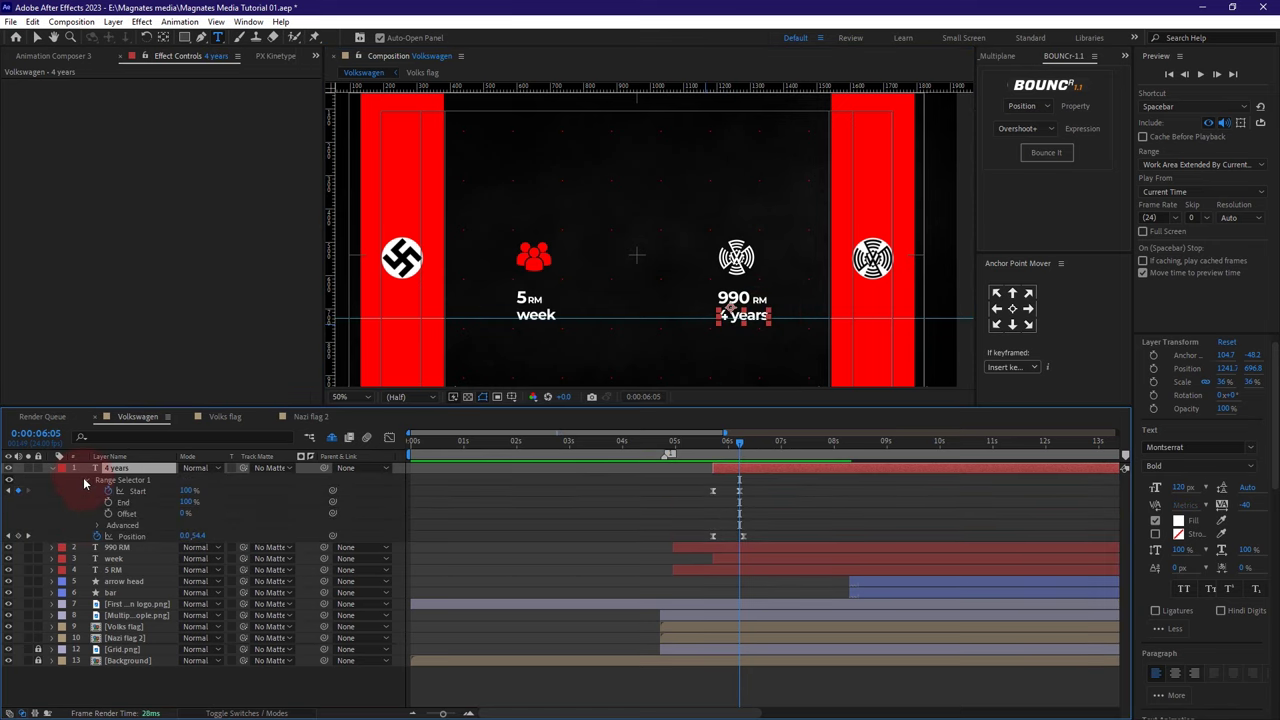
left_click(94, 524)
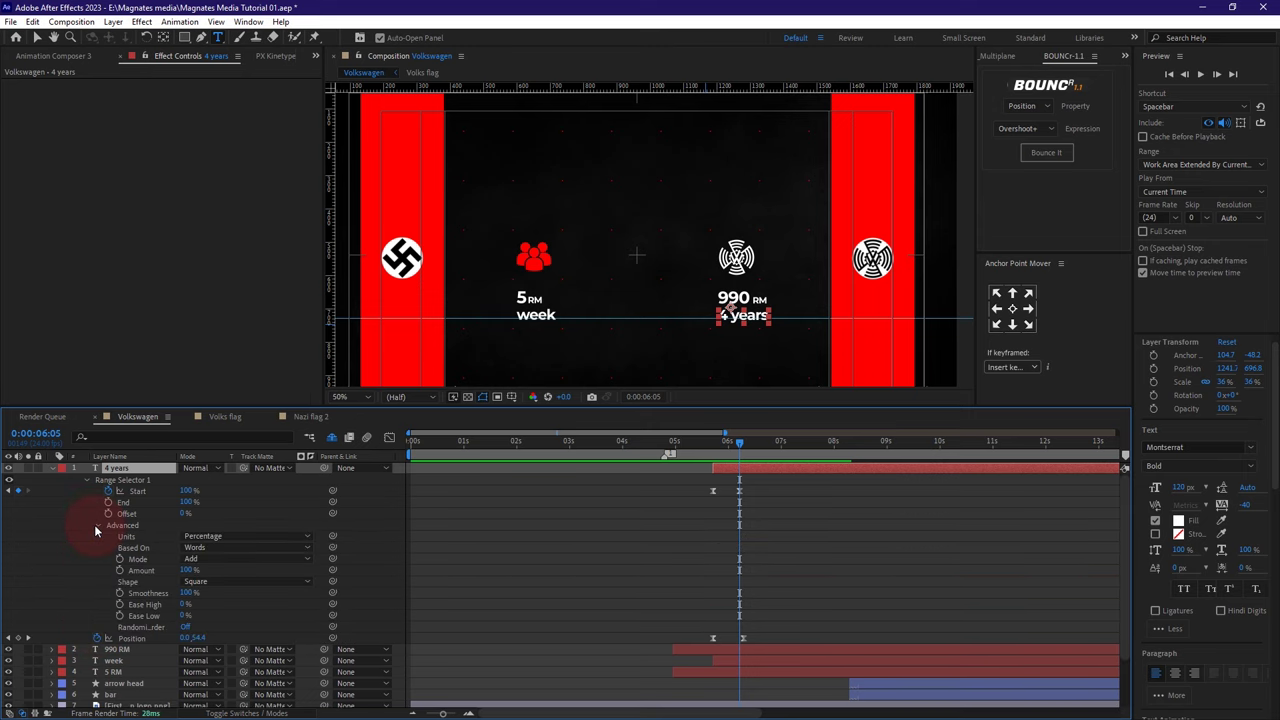
left_click(204, 548)
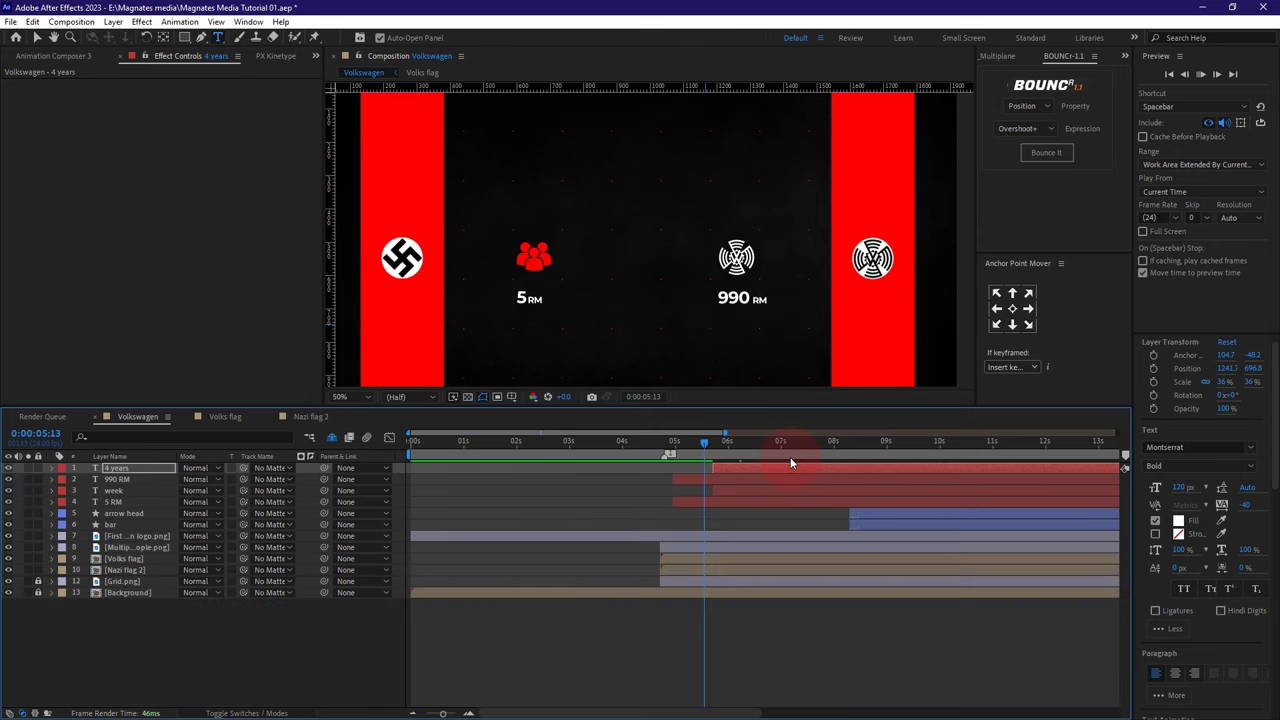
left_click_drag(702, 441, 775, 443)
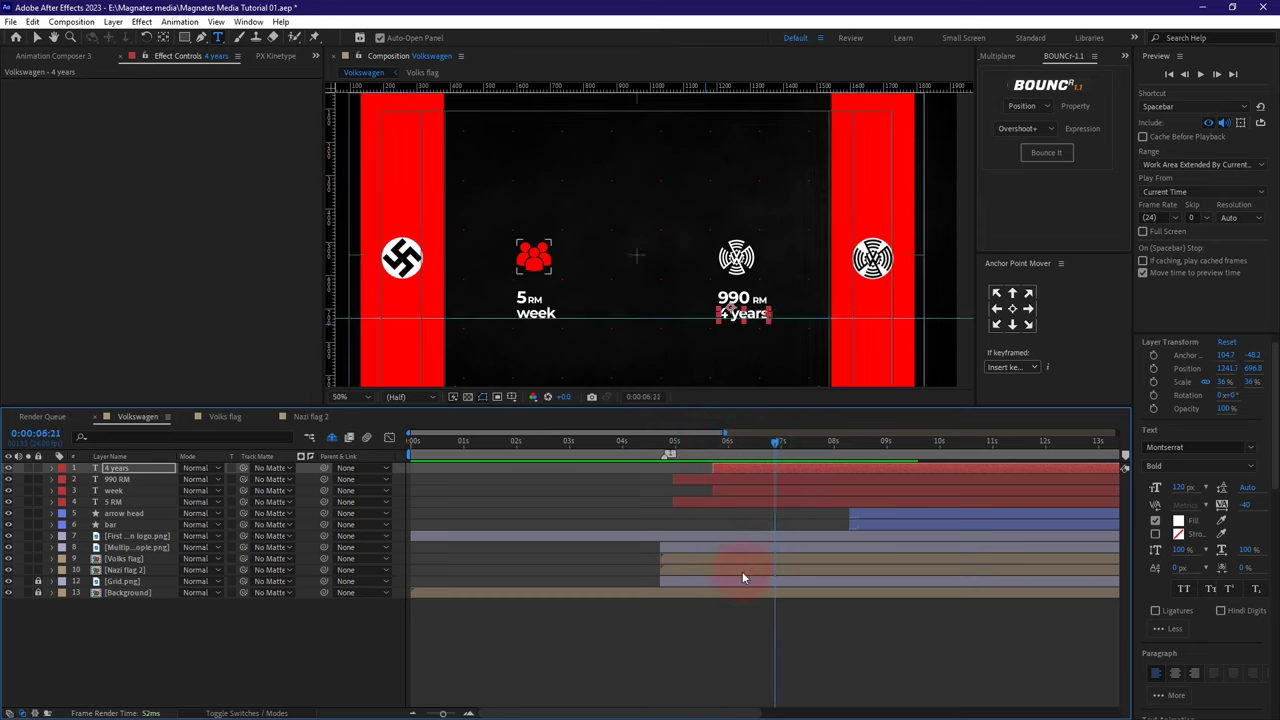
- Shift the "990 RM" and "4 years" layers together so that "990 RM" starts at 0:00:07:19
left_click(781, 479, "shift")
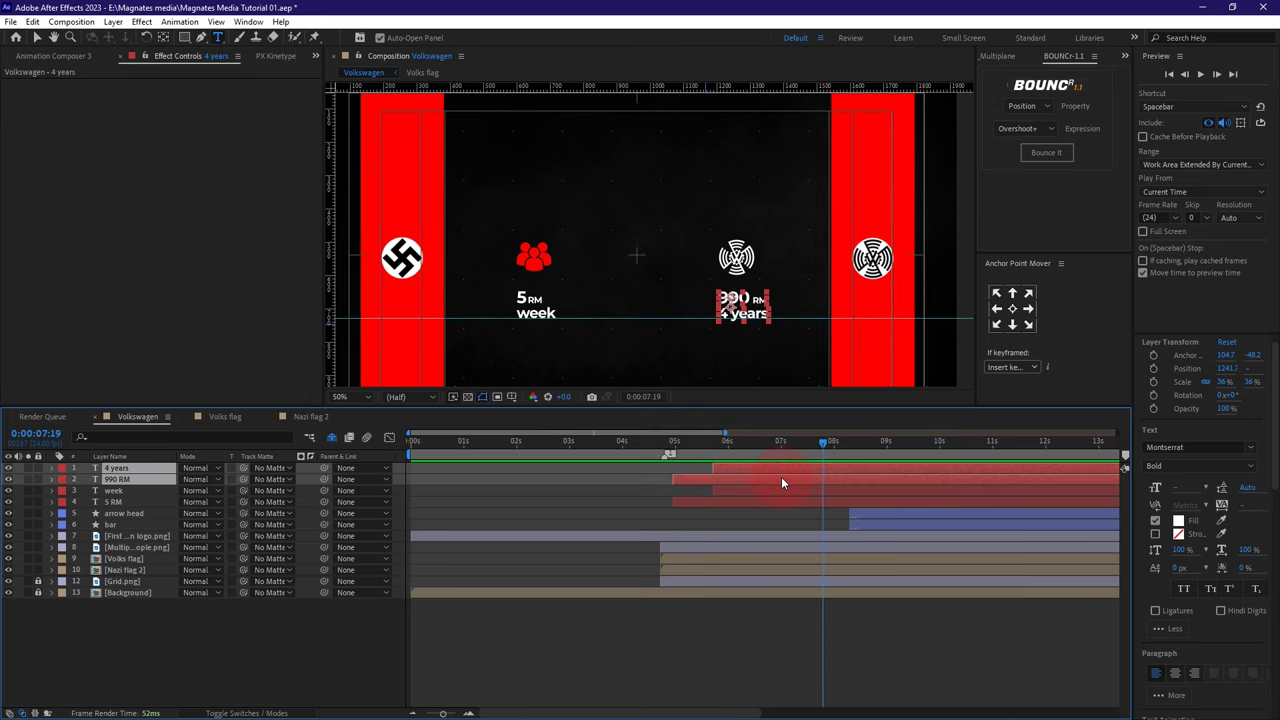
key("u")
left_click_drag(732, 514, 876, 510)
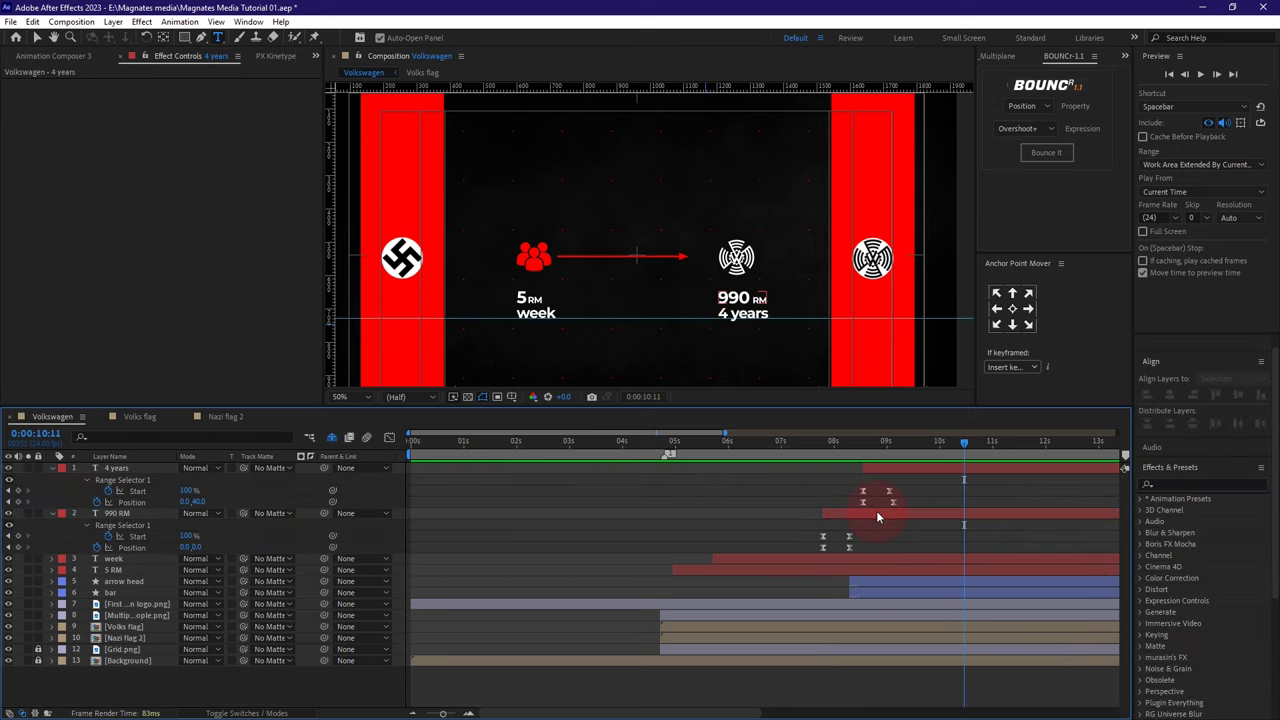
- Start the "4 years" layer at 0:00:10:11 and review the timing of the labels and arrow
left_click(882, 470)
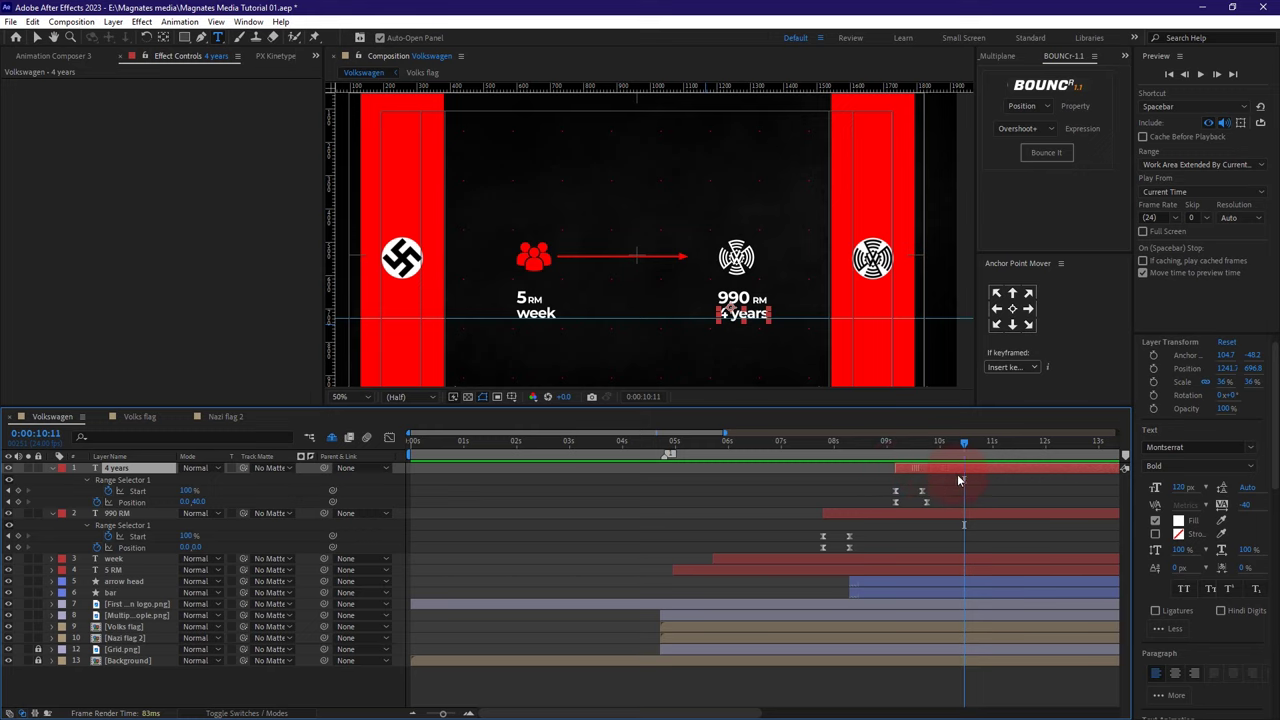
key("bracketleft")
left_click(817, 441)
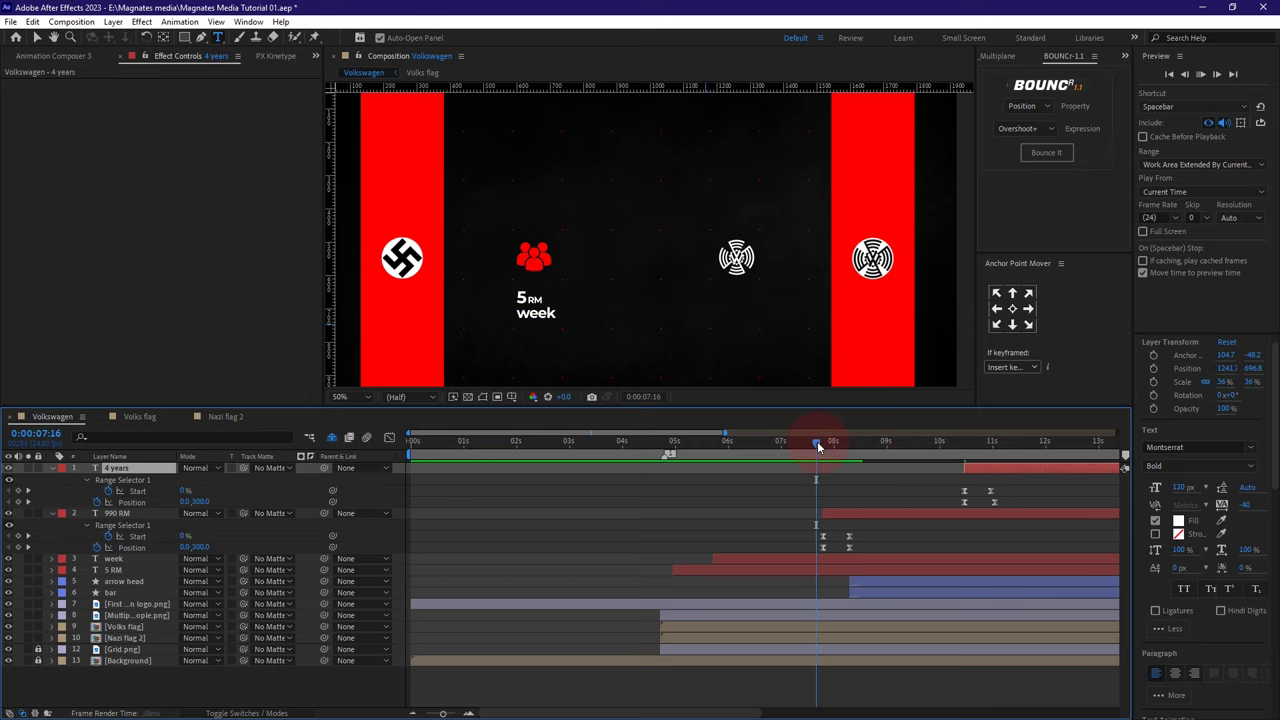
left_click_drag(831, 452, 1008, 462)
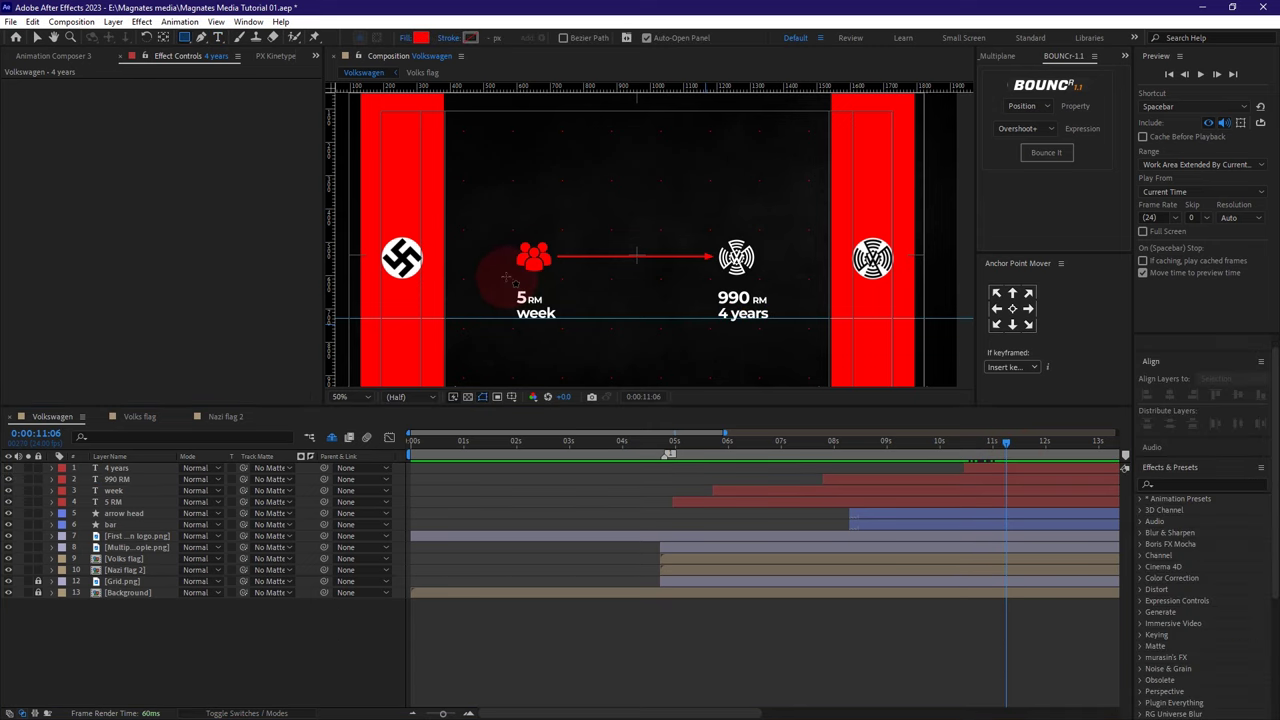
- Draw a rectangle about 224 by 204 px over the "5 RM" and "week" labels
left_click_drag(506, 277, 545, 340)
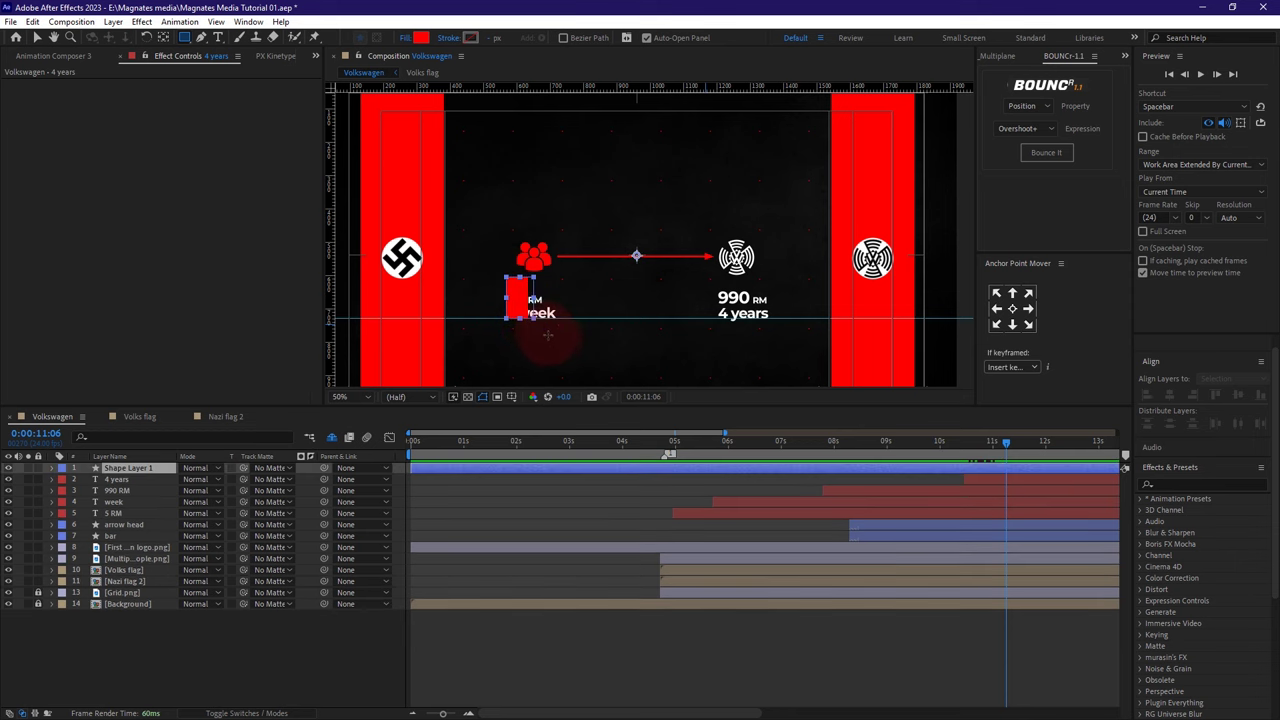
left_click_drag(545, 340, 580, 345)
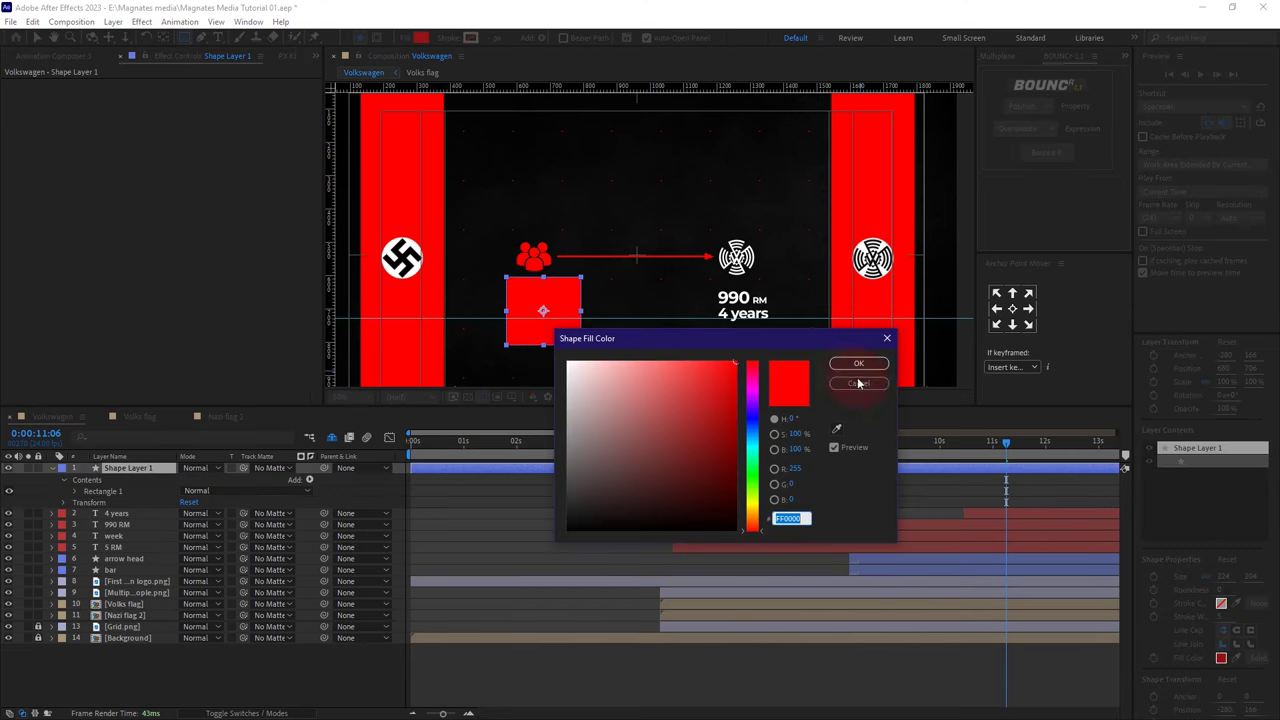
left_click(858, 383)
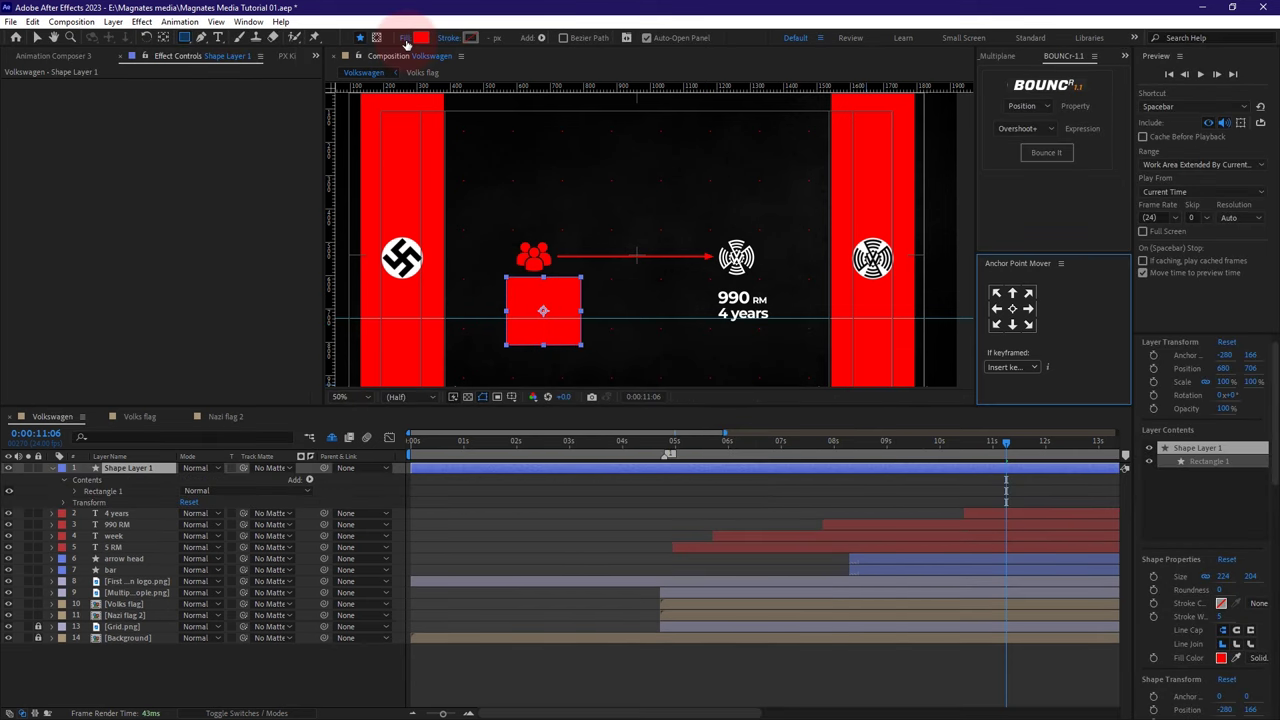
- Remove the rectangle's fill and give it a red 5 px stroke
left_click(406, 40)
left_click(571, 328)
left_click(617, 405)
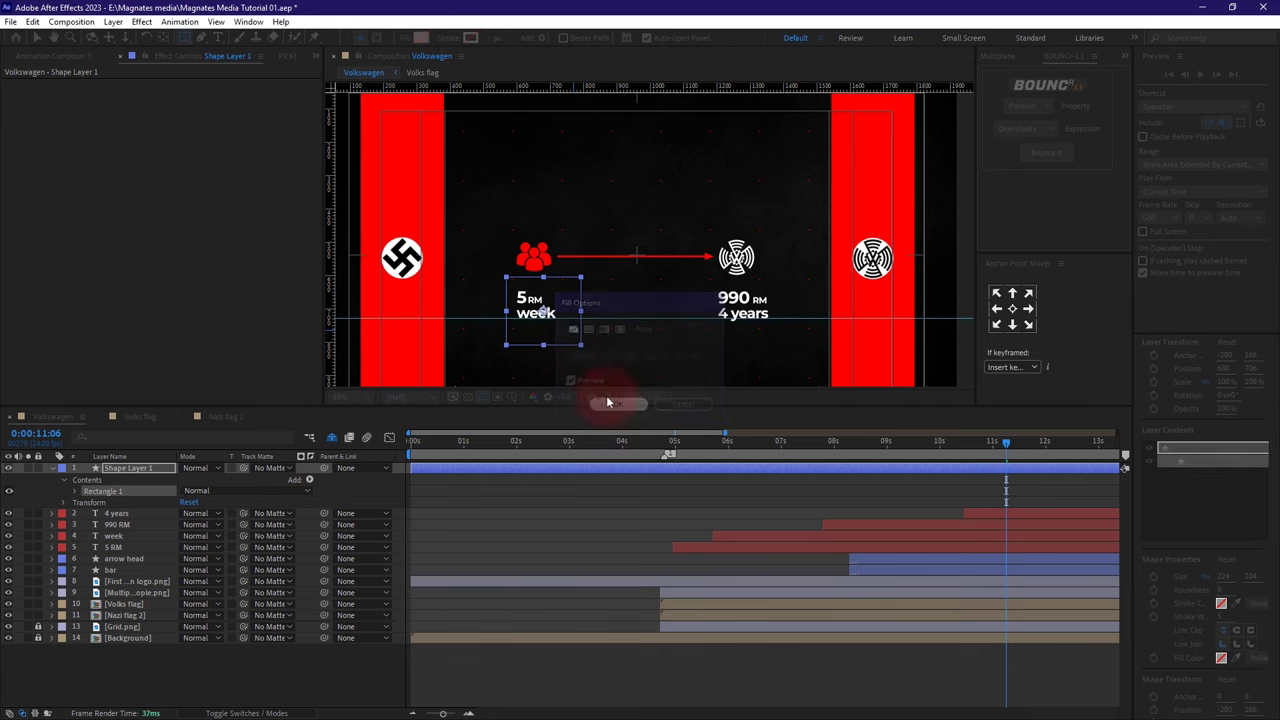
left_click(470, 37)
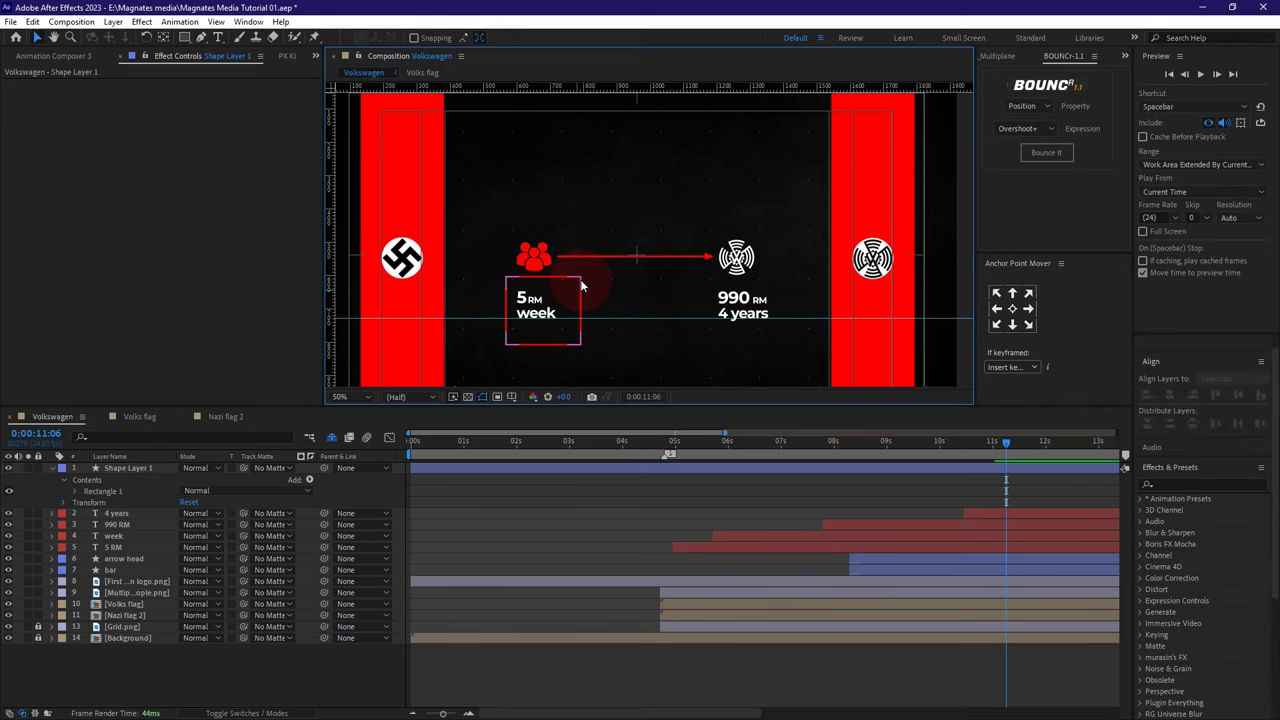
- Scale the rectangle to about 96.4 by 82.4% and nudge it to position 668, 698 around the labels
left_click(581, 285)
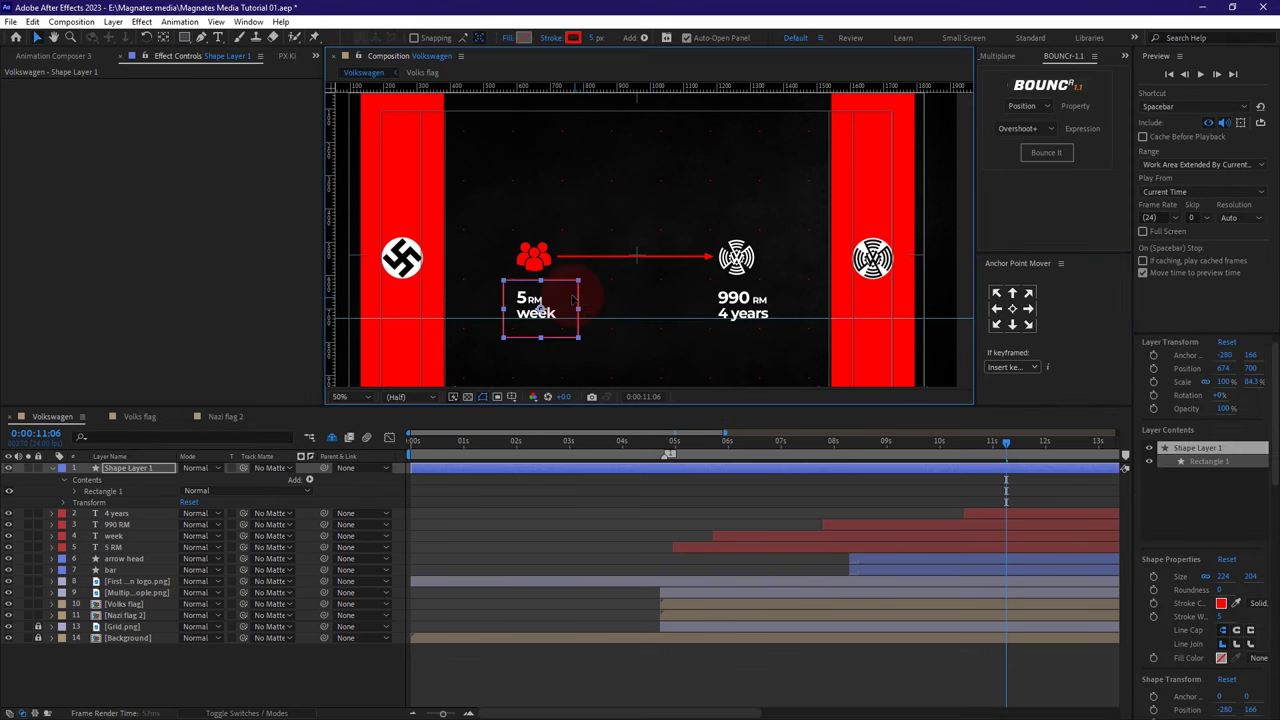
key("Up")
key("Up")
key("Up")
key("Up")
key("Left")
key("Left")
key("Left")
key("Left")
key("Left")
key("Left")
left_click(597, 348)
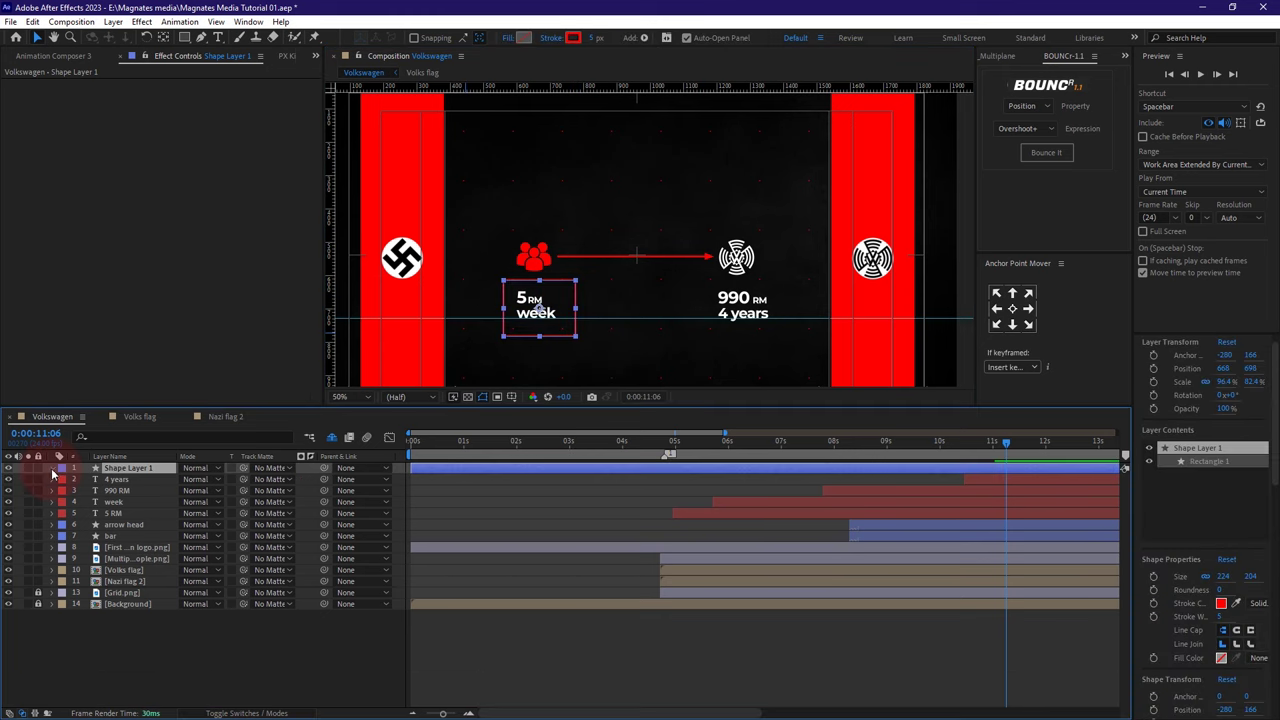
- Add Trim Paths to the box's shape layer and trim the layer's start to 0:00:13:11
left_click(52, 468)
left_click(309, 480)
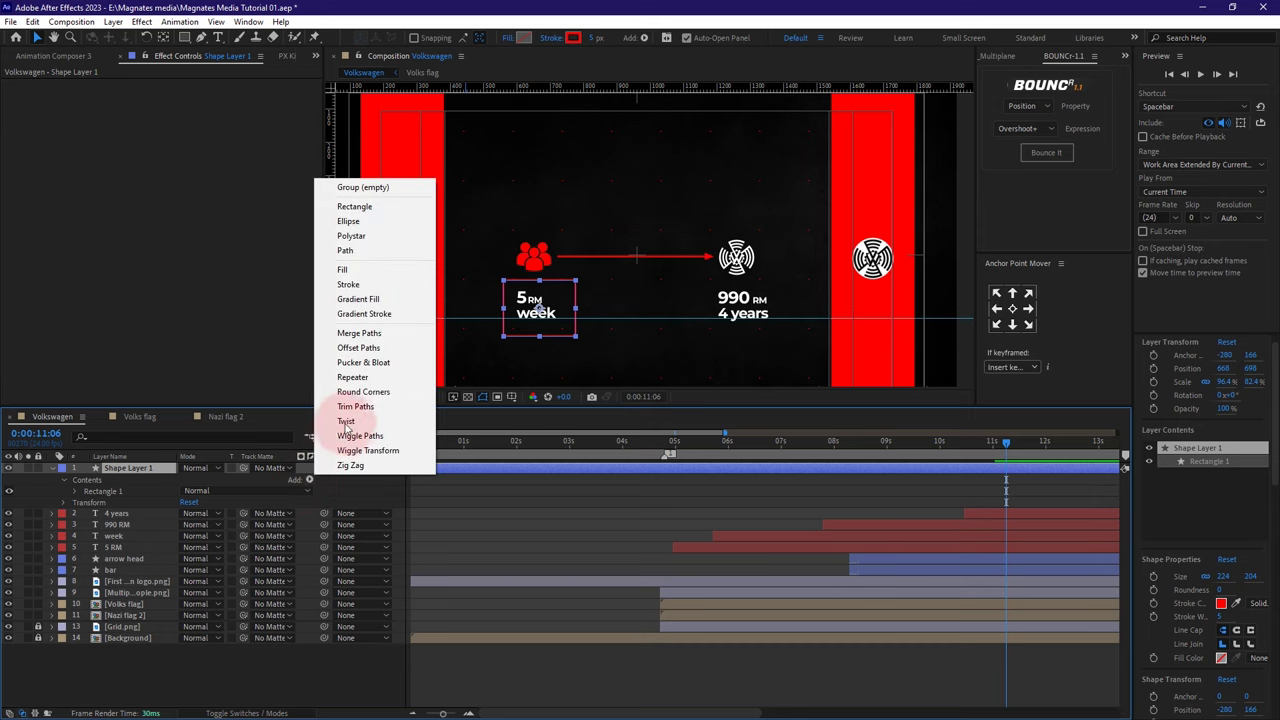
left_click(355, 407)
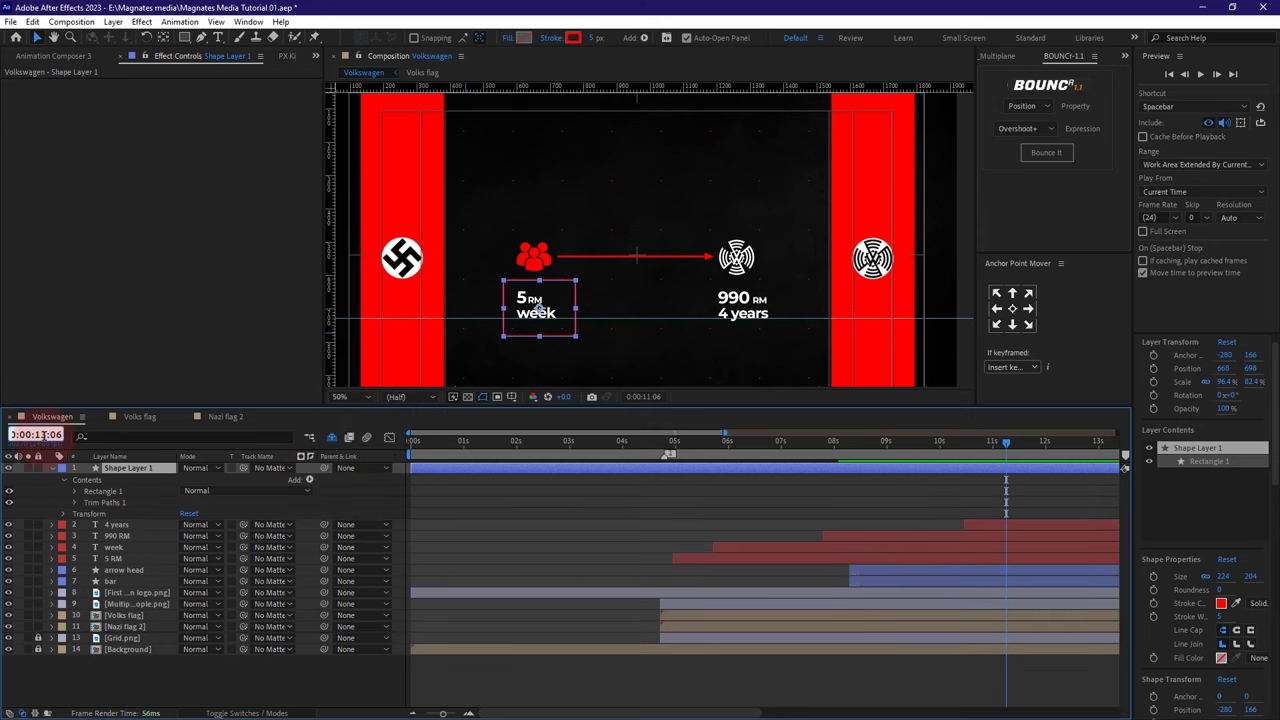
left_click_drag(44, 436, 61, 436)
type("3:11")
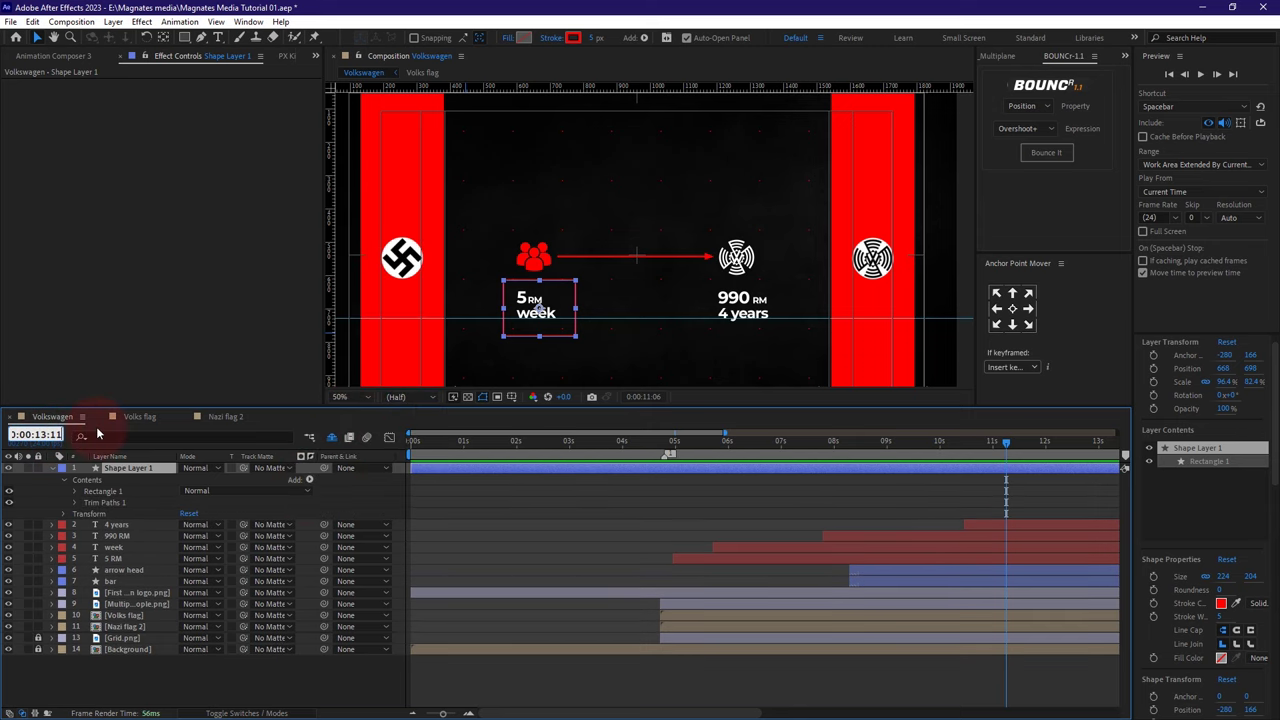
key("Return")
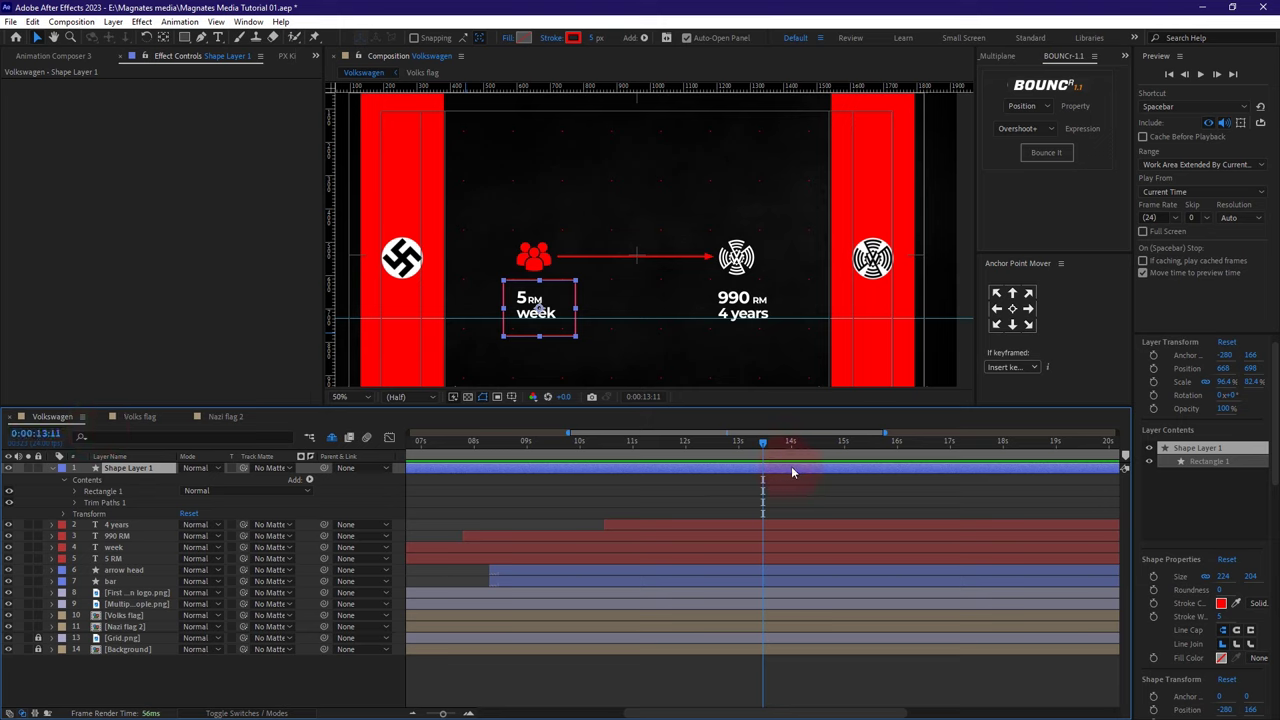
key("alt+bracketleft")
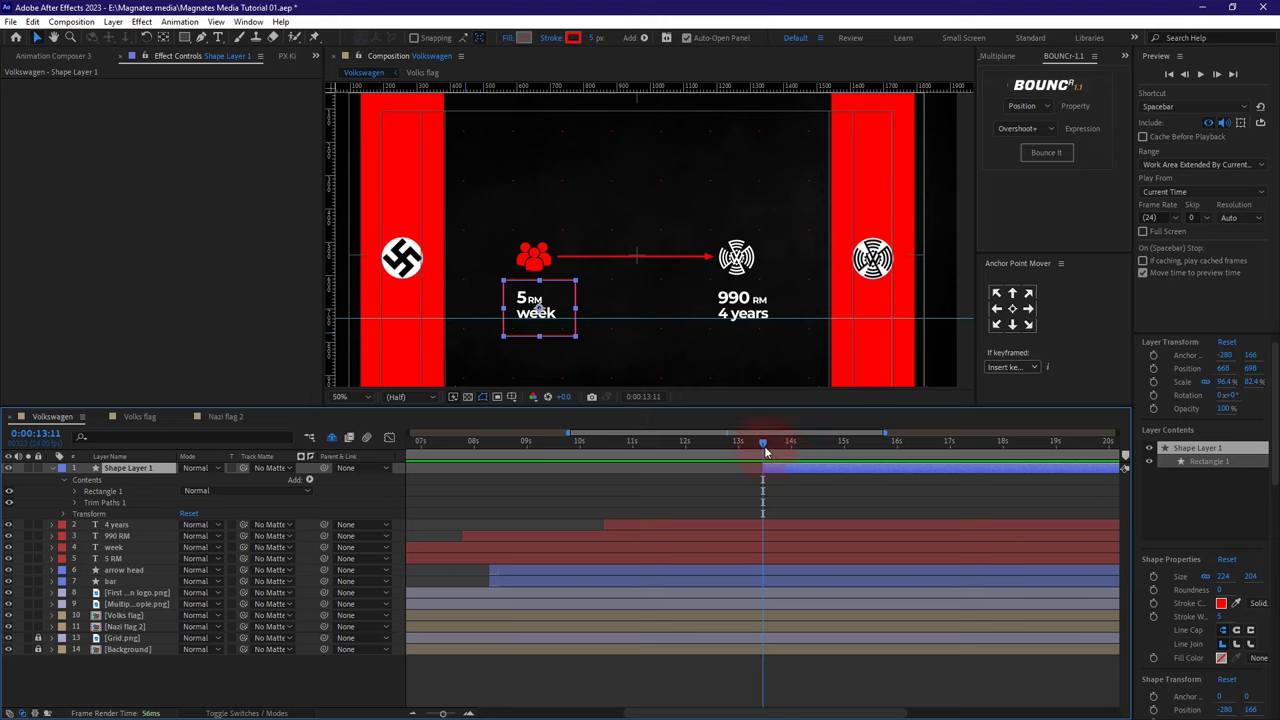
- Keyframe the box's Trim Paths End from 0% at 0:00:13:11 to 100% at 0:00:17:12
left_click(74, 502)
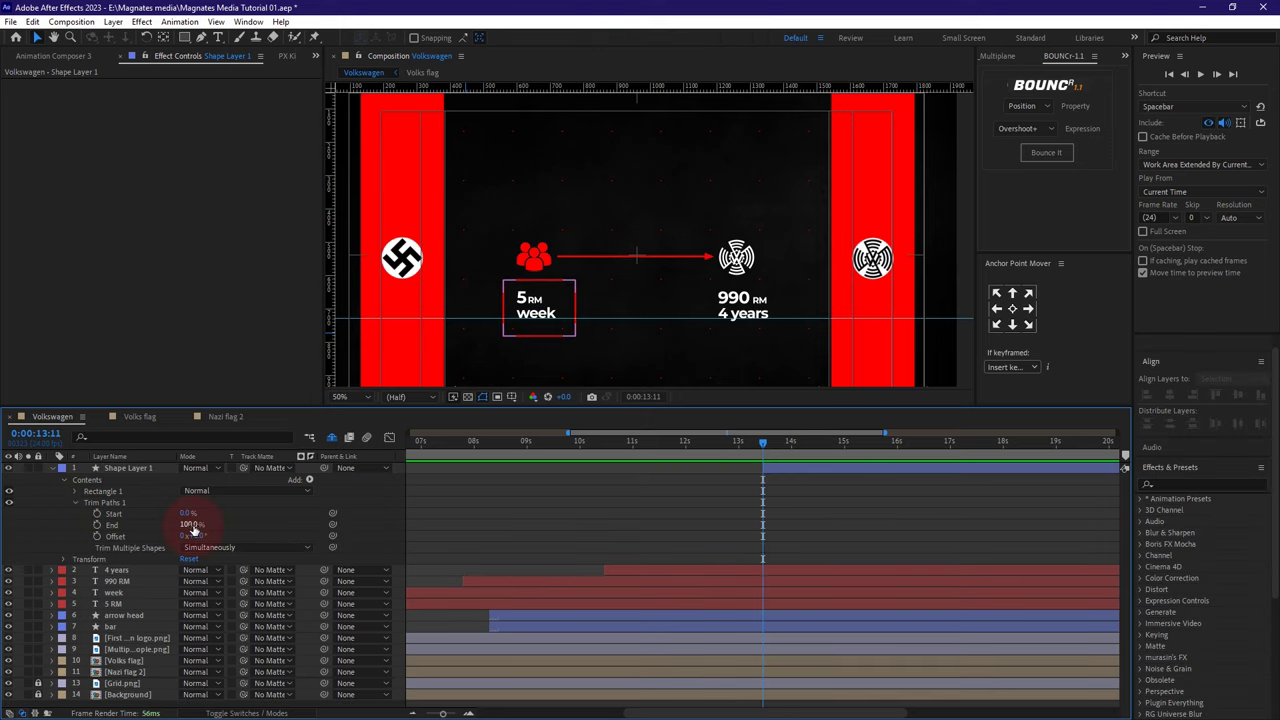
left_click(97, 525)
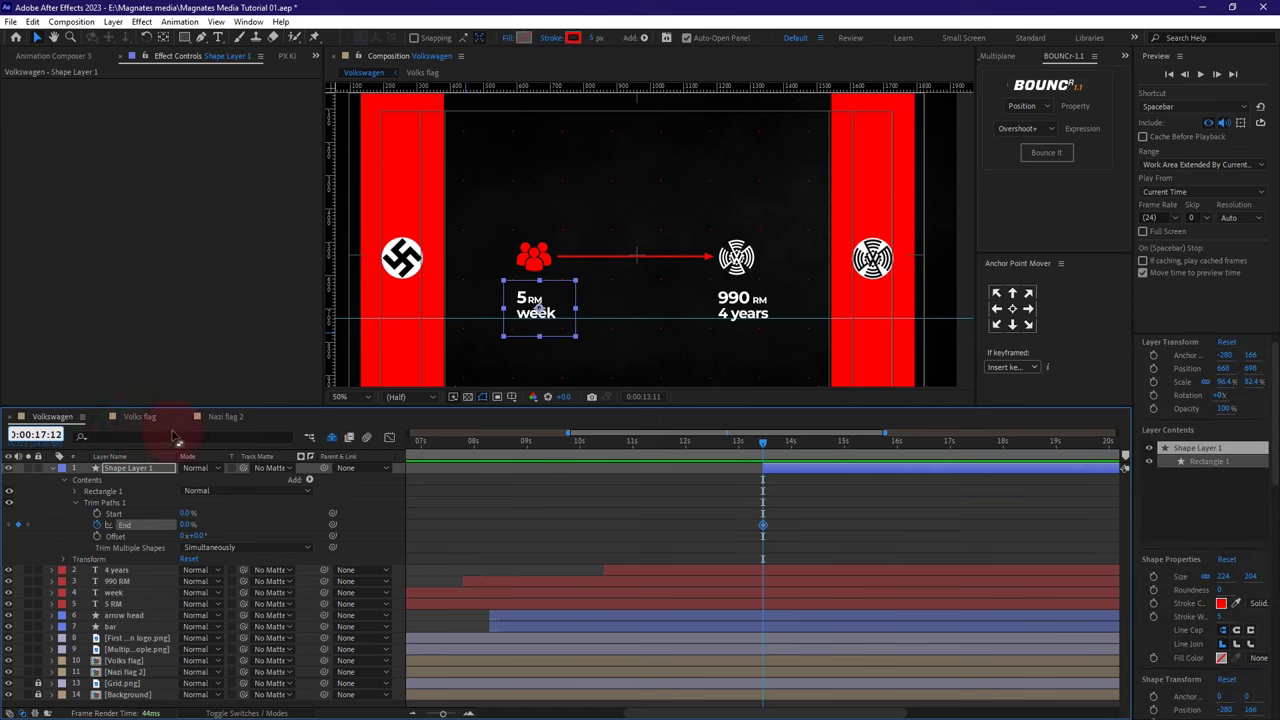
key("Return")
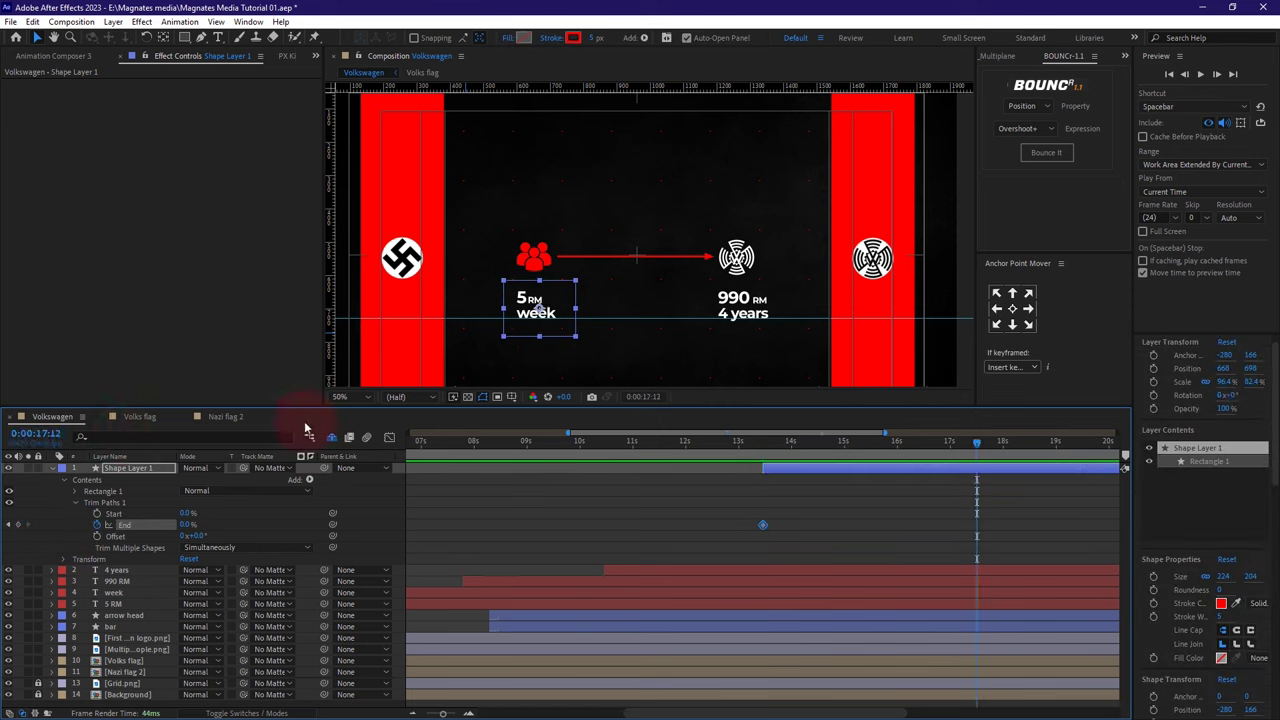
type("100")
key("Return")
left_click(645, 524)
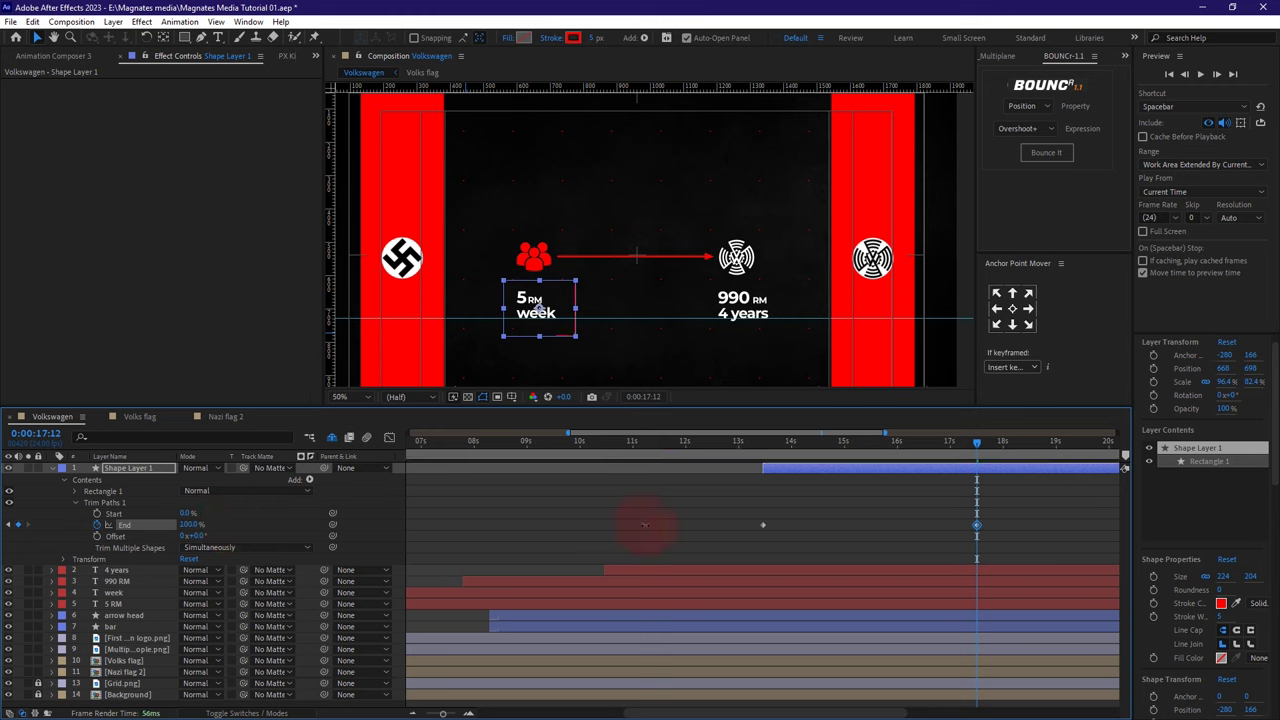
left_click(1048, 538)
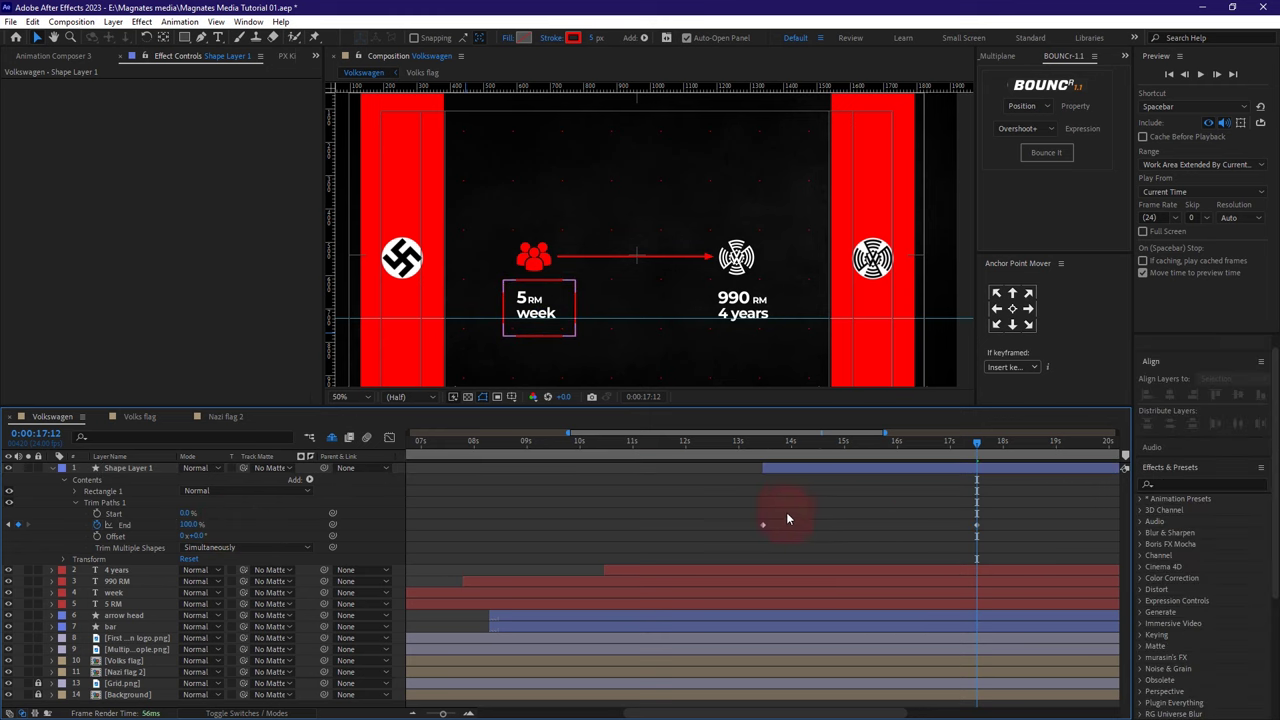
- Apply Easy Ease to the box's End keyframes and shape their speed graph into a sharp early peak with a slow finish
left_click_drag(1034, 534, 730, 500)
right_click(977, 525)
mouse_move(1067, 520)
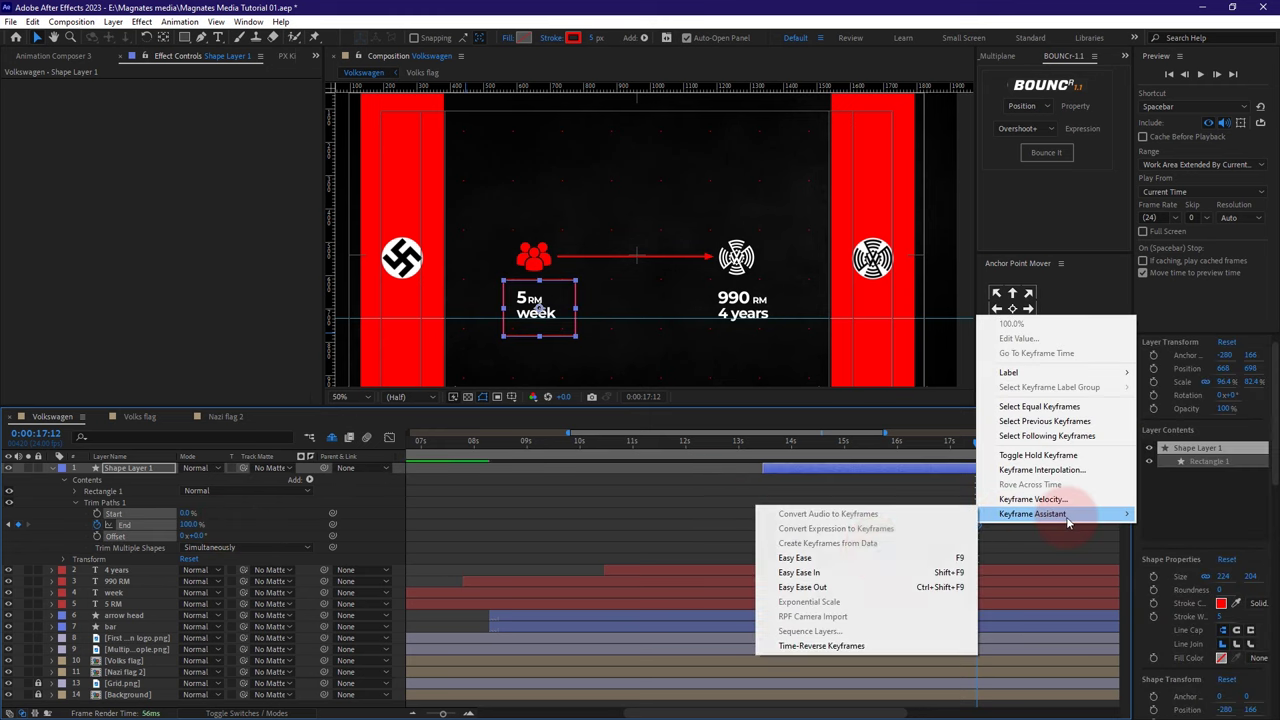
left_click(955, 557)
left_click(389, 437)
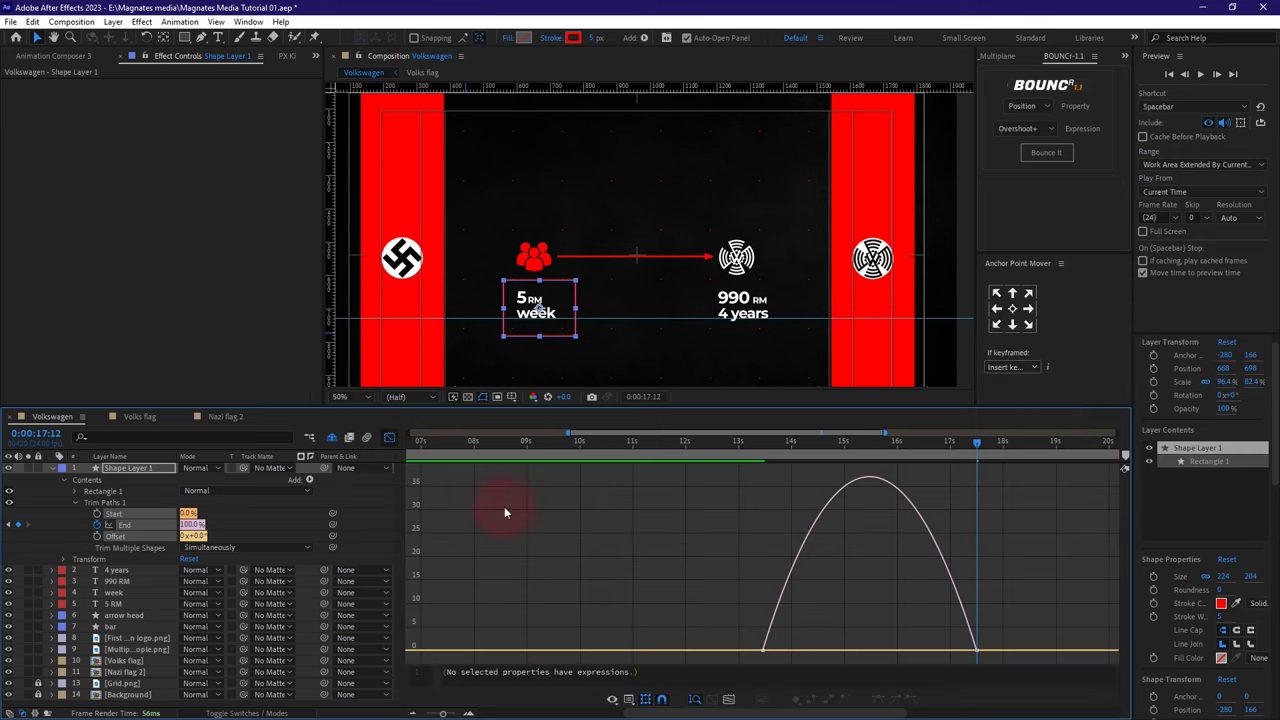
left_click(763, 650)
left_click_drag(834, 650, 736, 656)
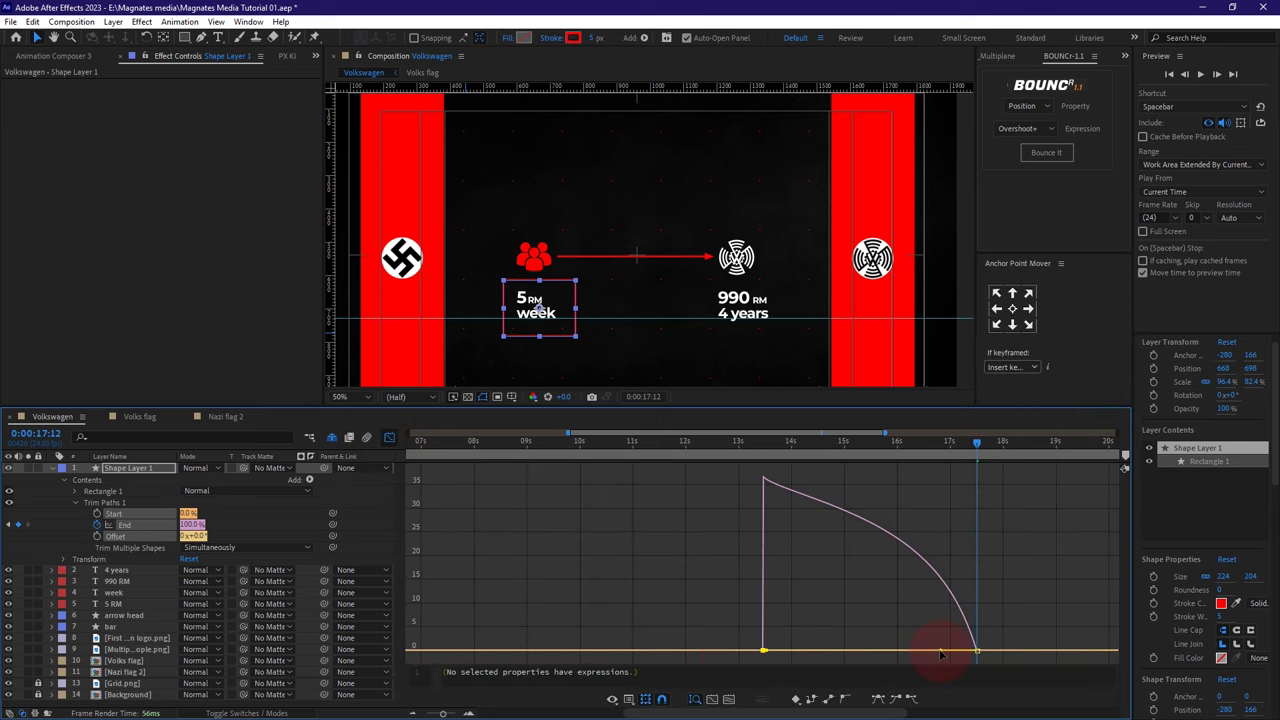
left_click_drag(940, 655, 886, 656)
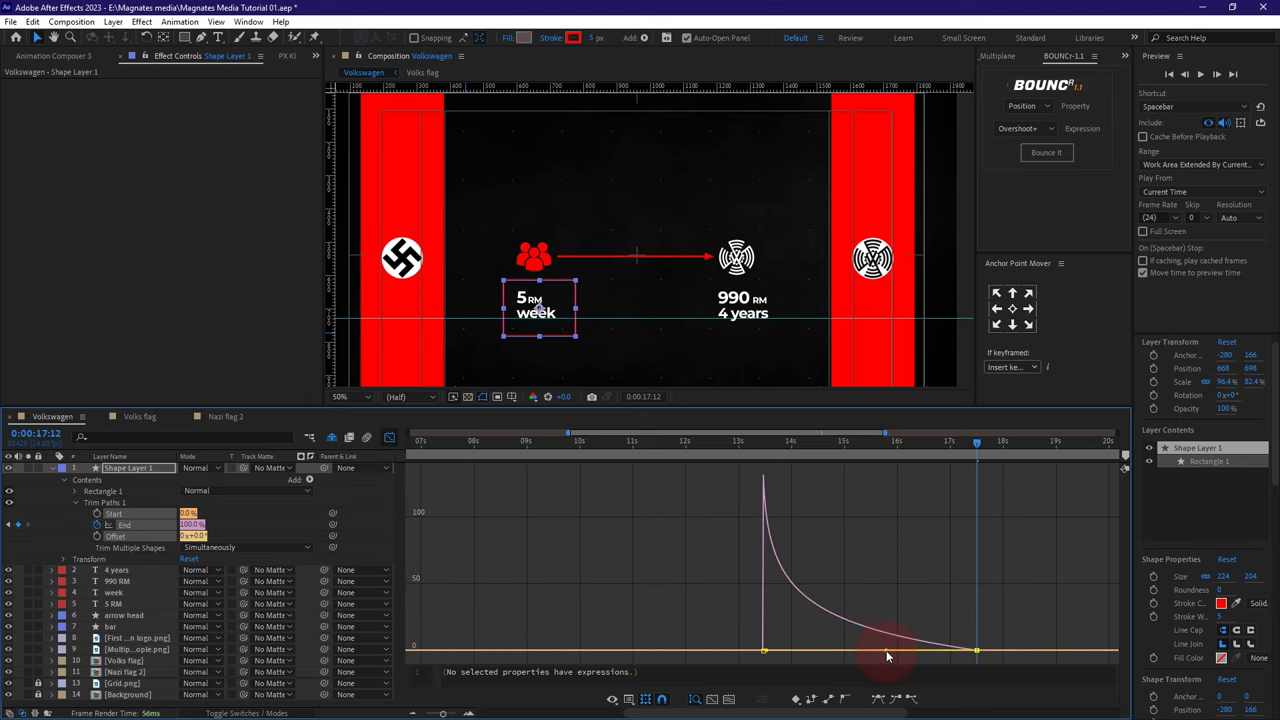
left_click(389, 437)
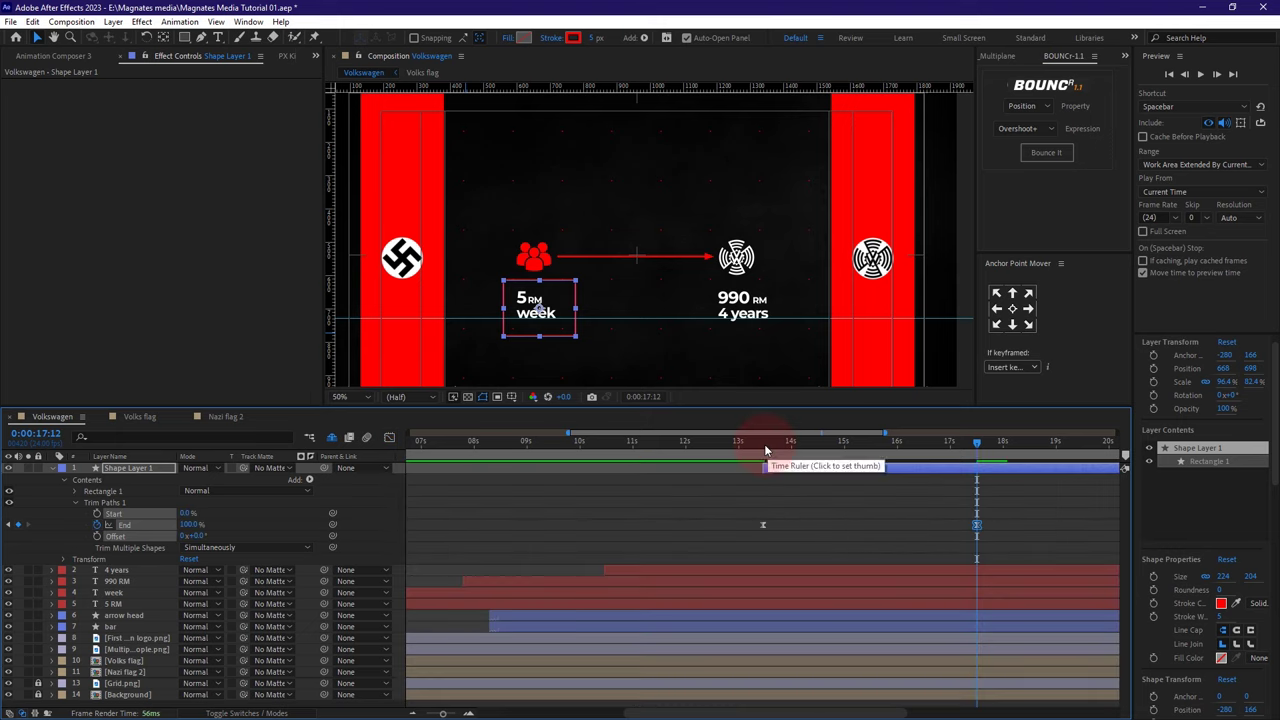
left_click_drag(765, 450, 946, 447)
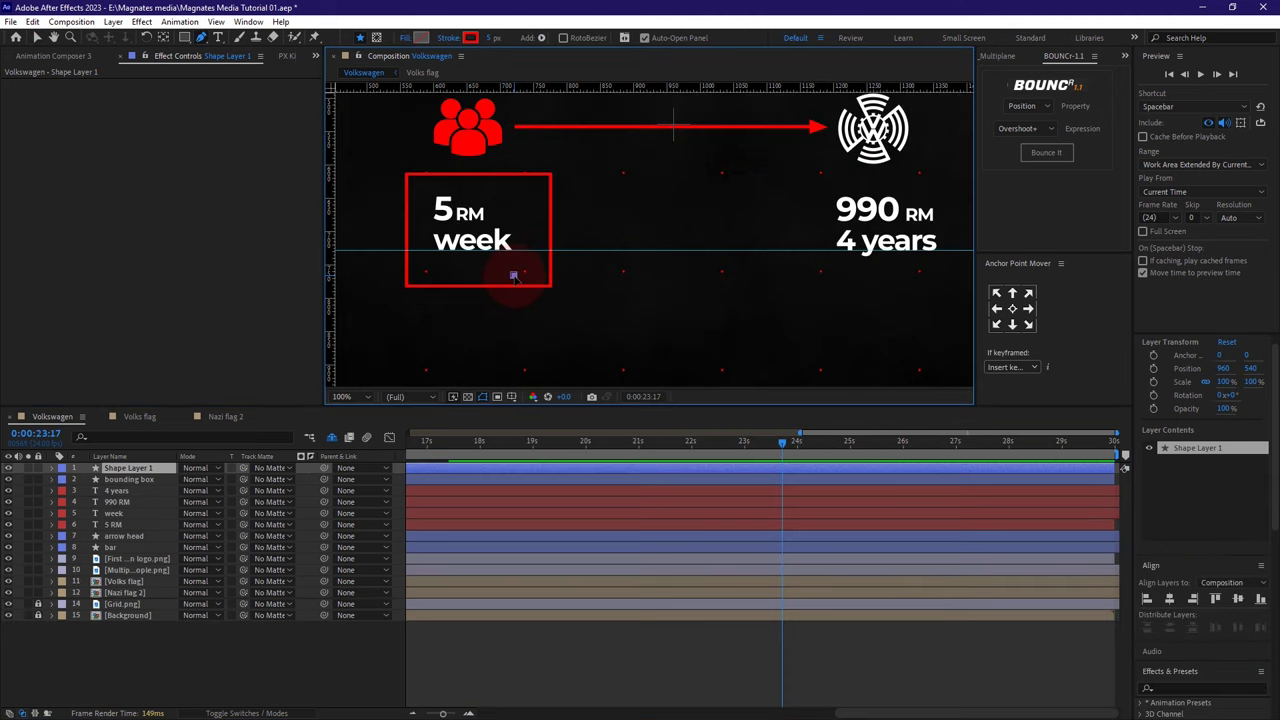
- Draw a check mark over the box's lower-right corner with a green 00FF00 stroke 11 px wide
left_click(523, 298)
left_click(523, 296)
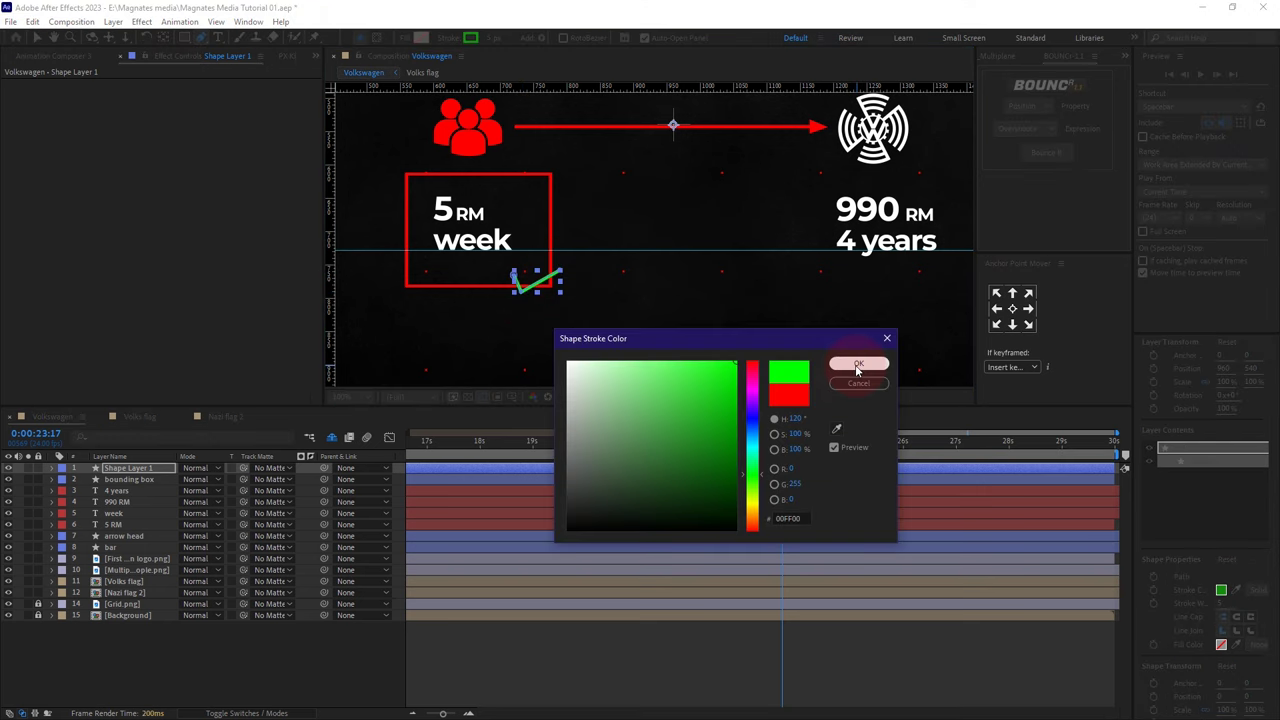
left_click(857, 366)
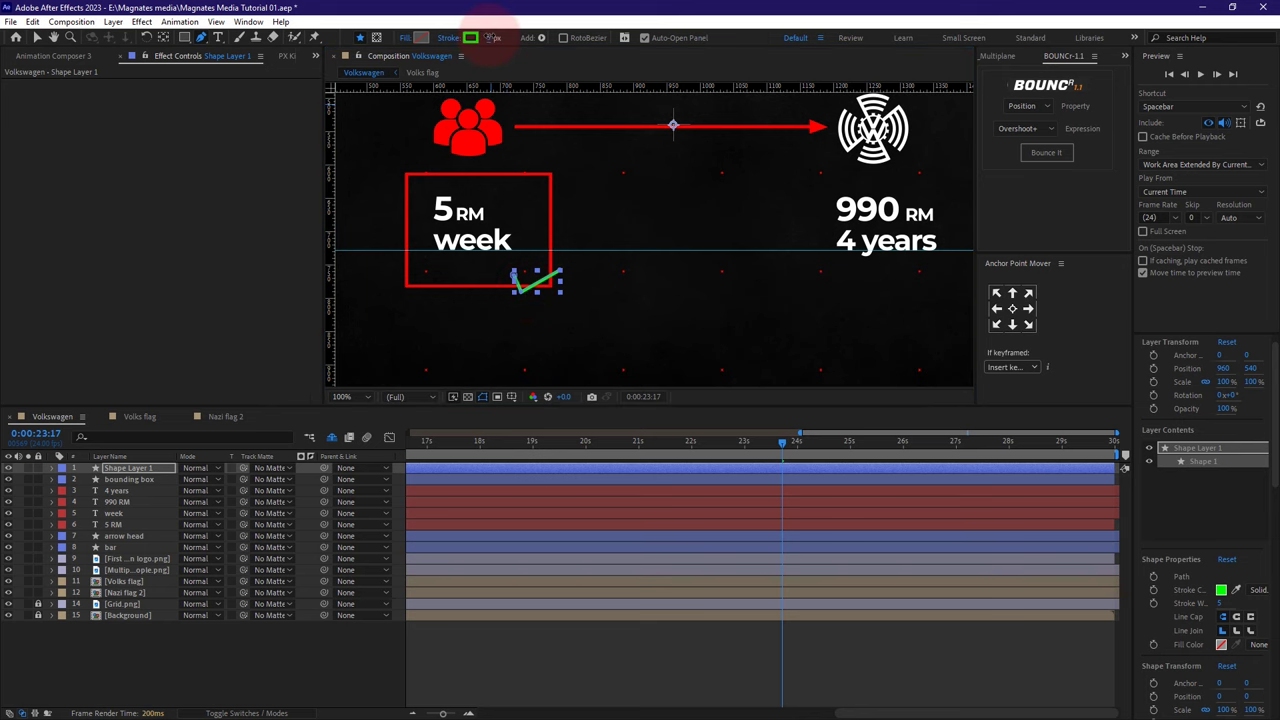
left_click_drag(493, 37, 510, 37)
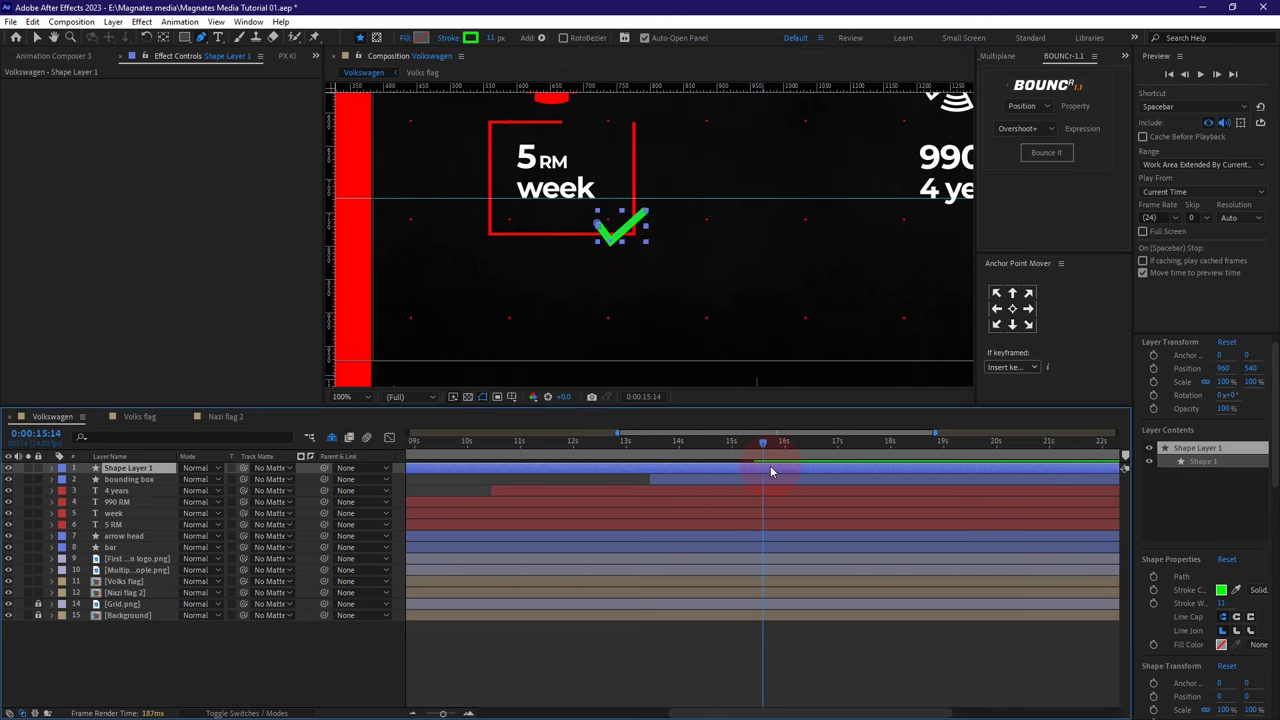
- Trim the check mark layer's start to 0:00:15:14 and add Trim Paths to it
key("alt+bracketleft")
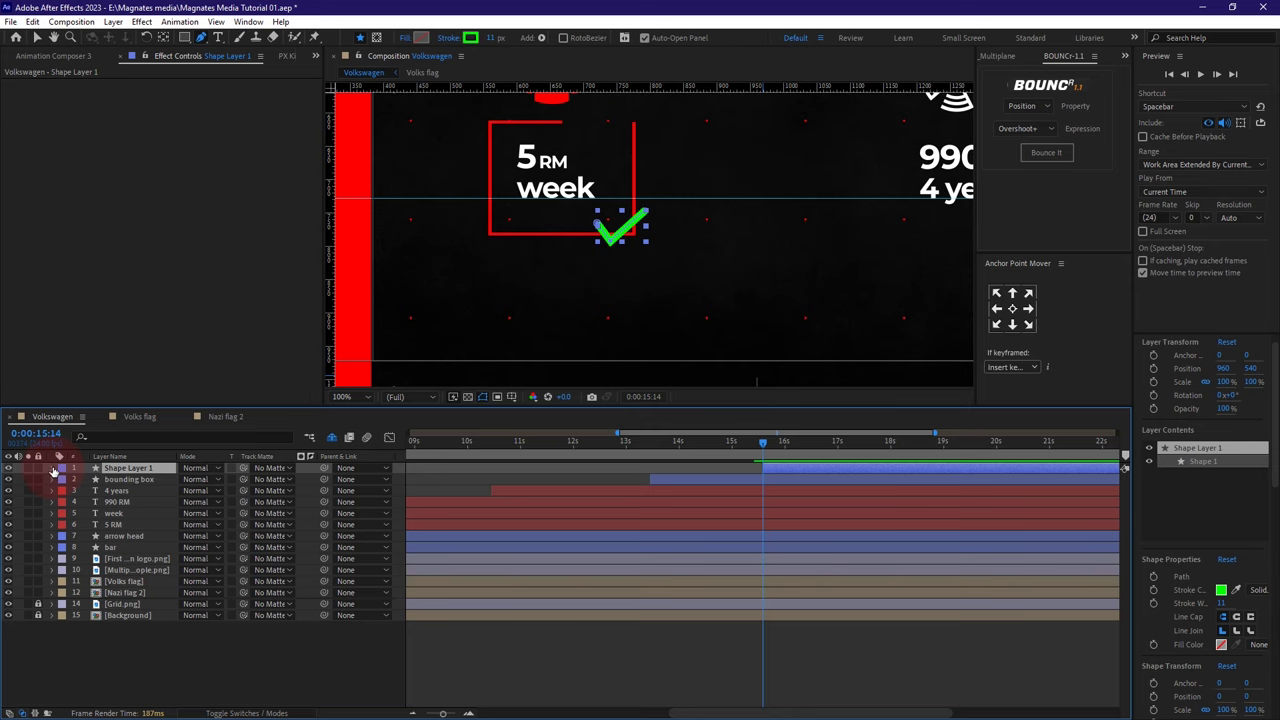
left_click(53, 469)
left_click(311, 481)
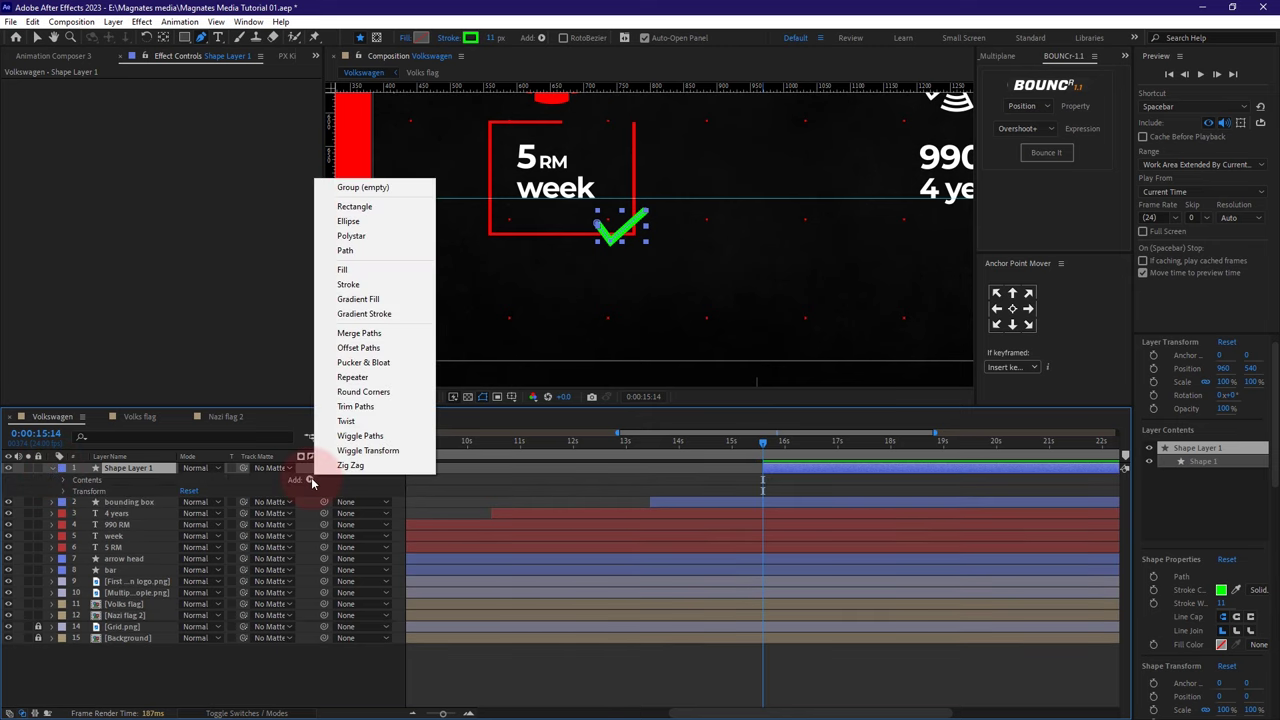
left_click(363, 407)
- Keyframe the check mark's Trim Paths End from 0% at 0:00:15:14 to 100% at 0:00:16:08
left_click(75, 503)
left_click(97, 525)
left_click_drag(192, 531, 18, 540)
key("space")
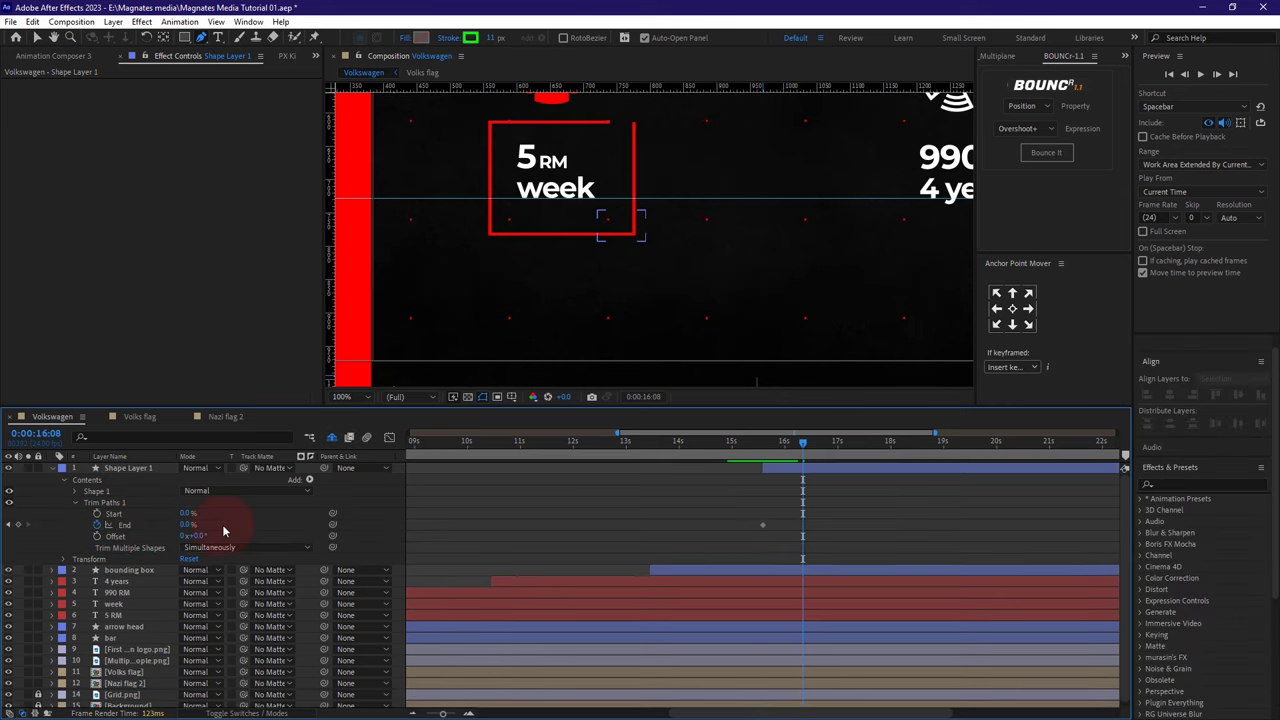
left_click_drag(183, 531, 501, 524)
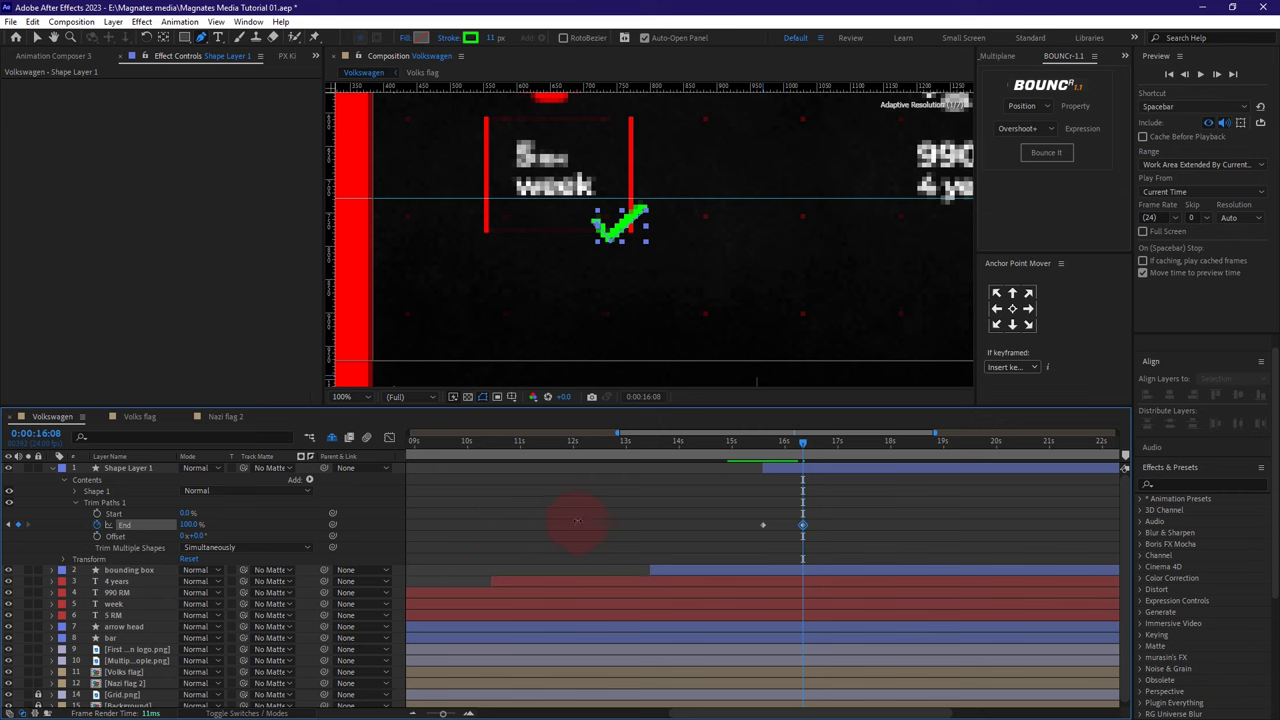
- Apply Easy Ease to the check mark's End keyframes and shape their speed graph to start fast and slow down gradually
left_click_drag(828, 535, 690, 510)
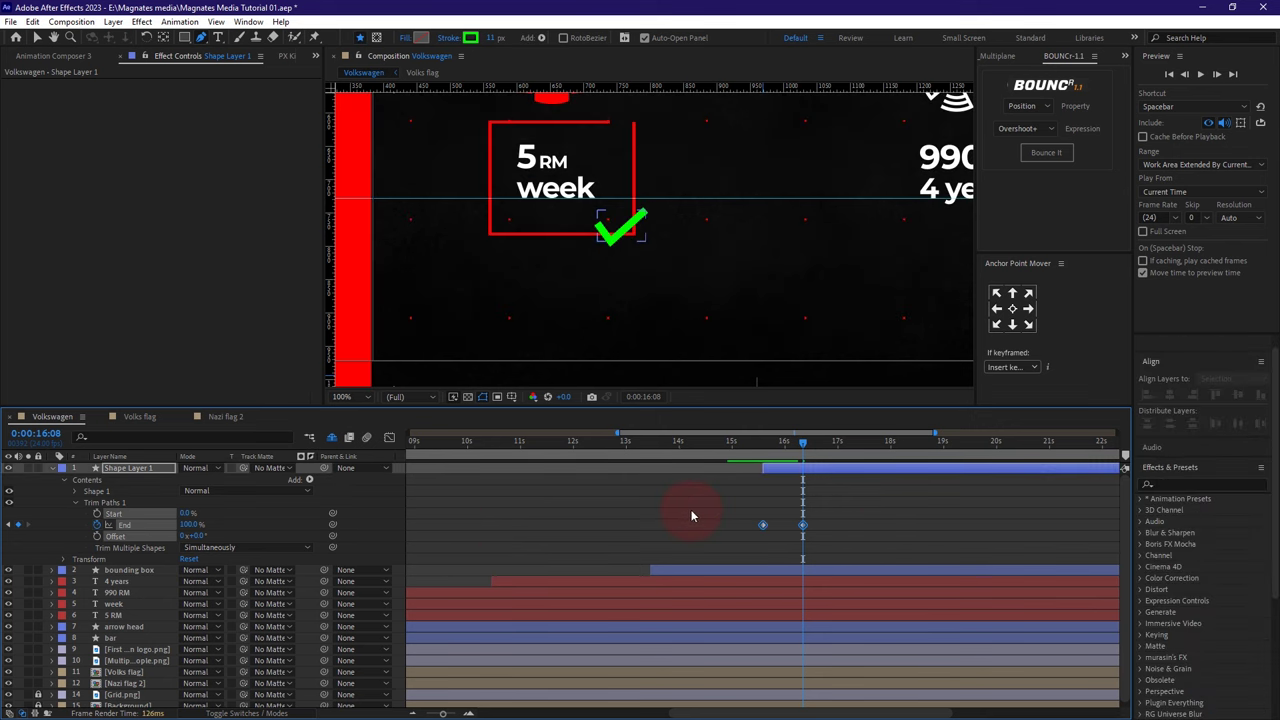
right_click(803, 524)
mouse_move(847, 522)
left_click(955, 554)
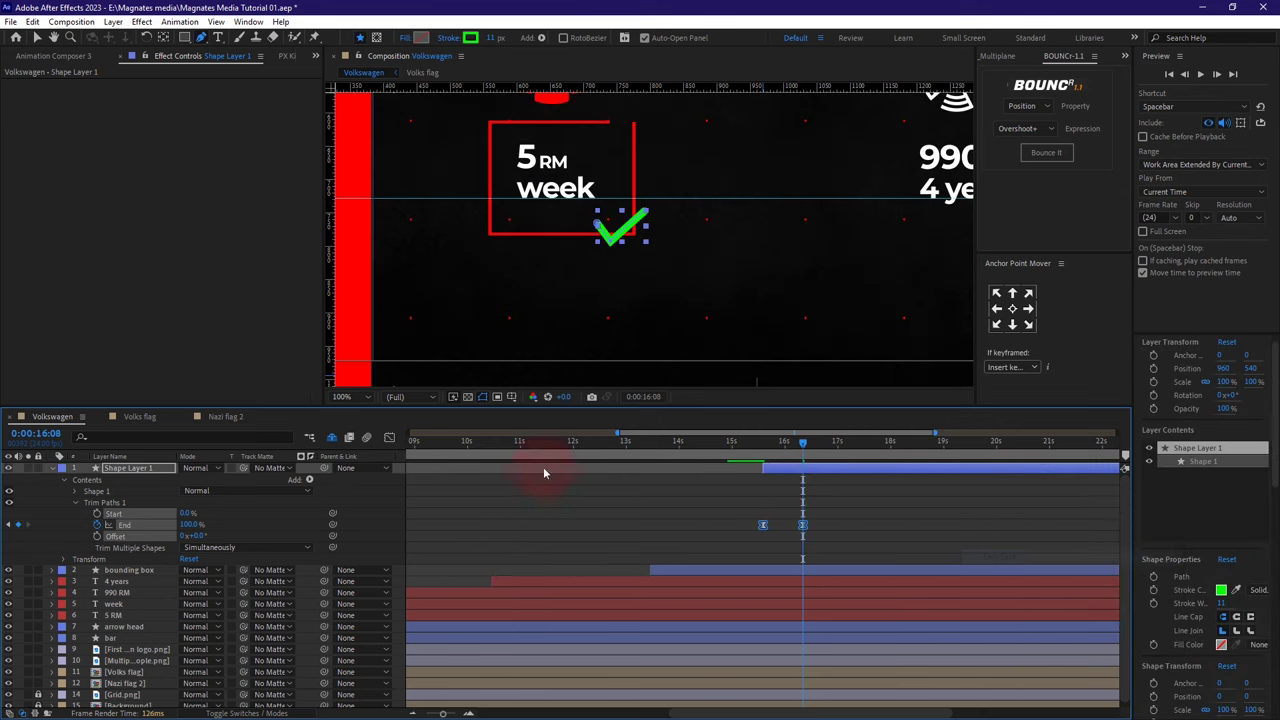
left_click(390, 439)
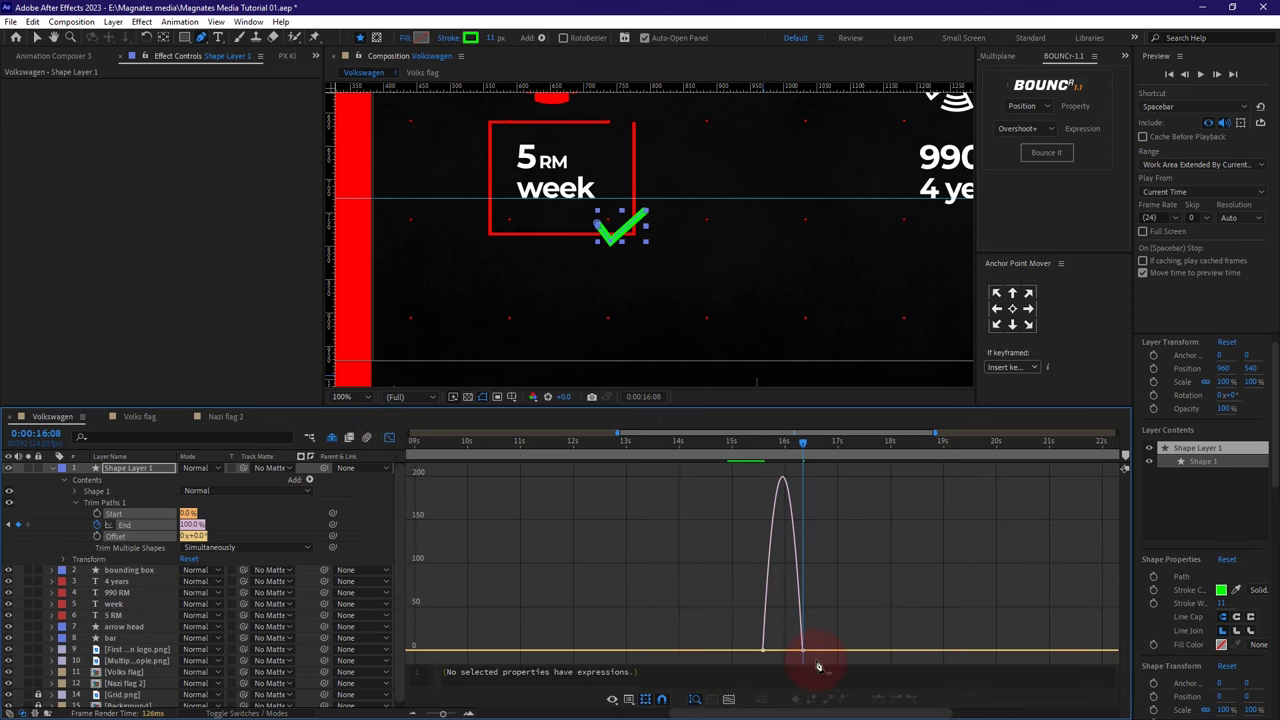
left_click_drag(818, 666, 737, 651)
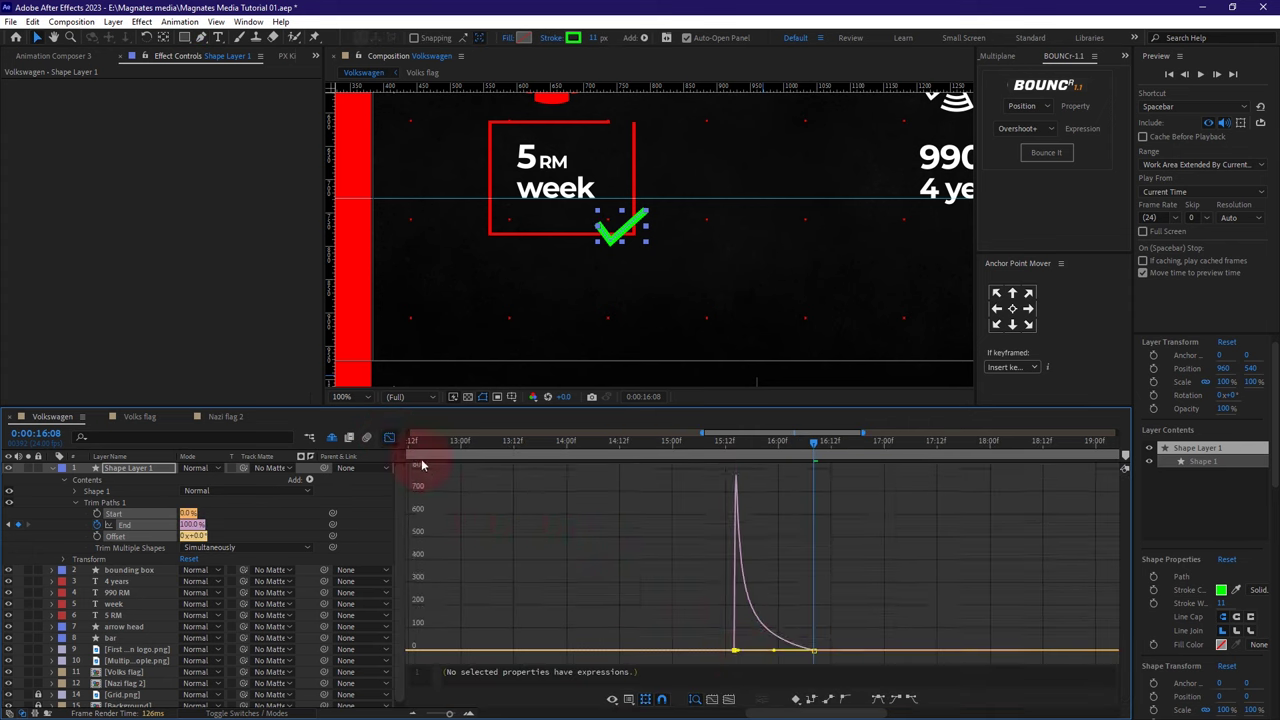
left_click(390, 439)
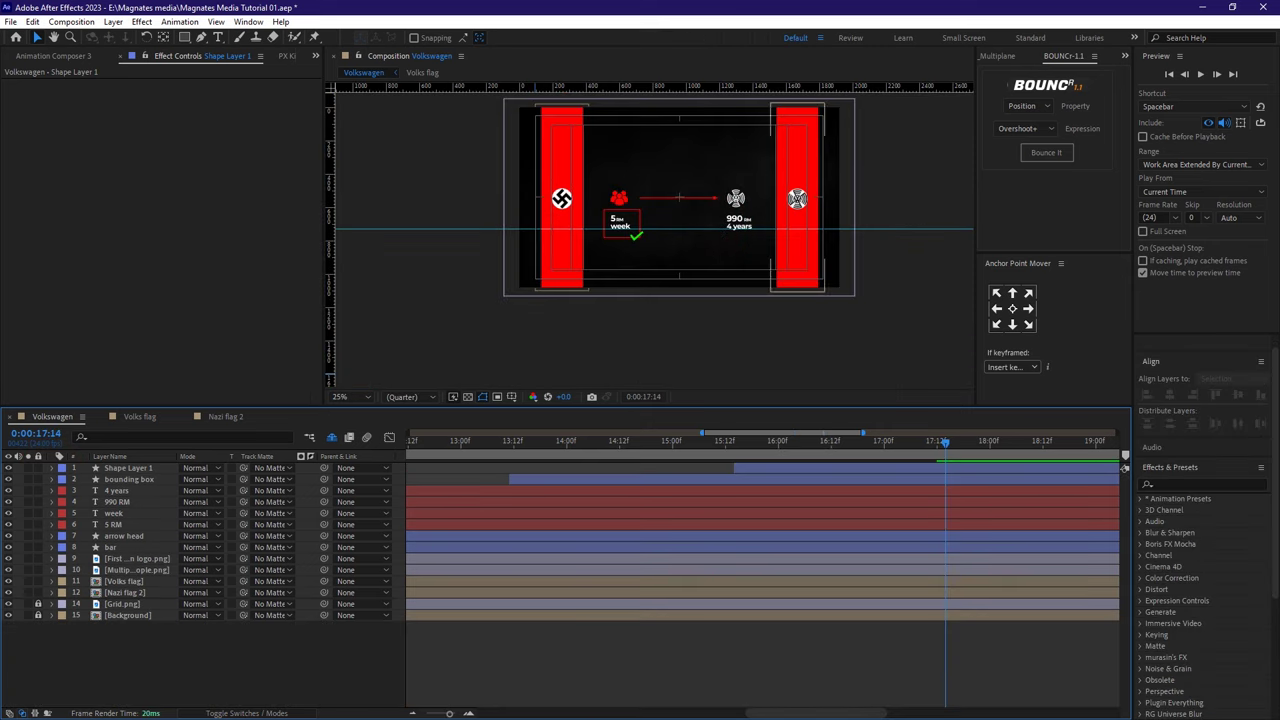
- Add a null object and rename the check mark's shape layer to Check mark
left_click(113, 22)
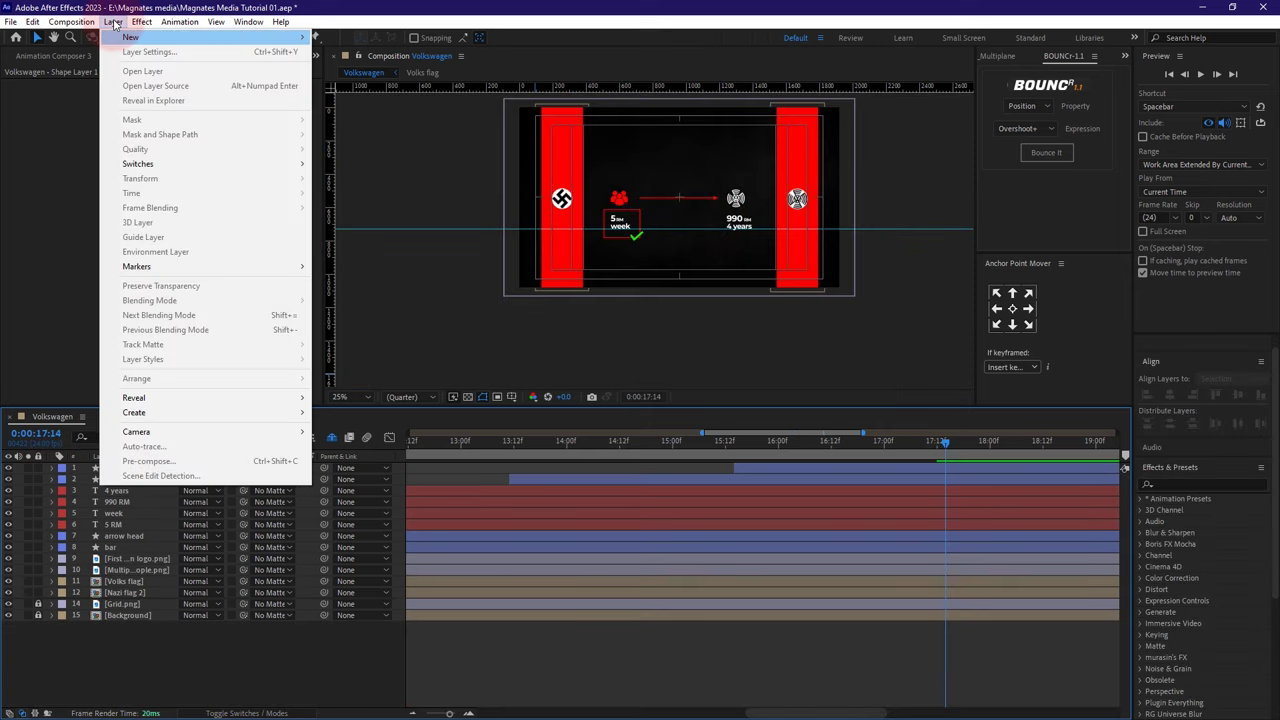
left_click(370, 95)
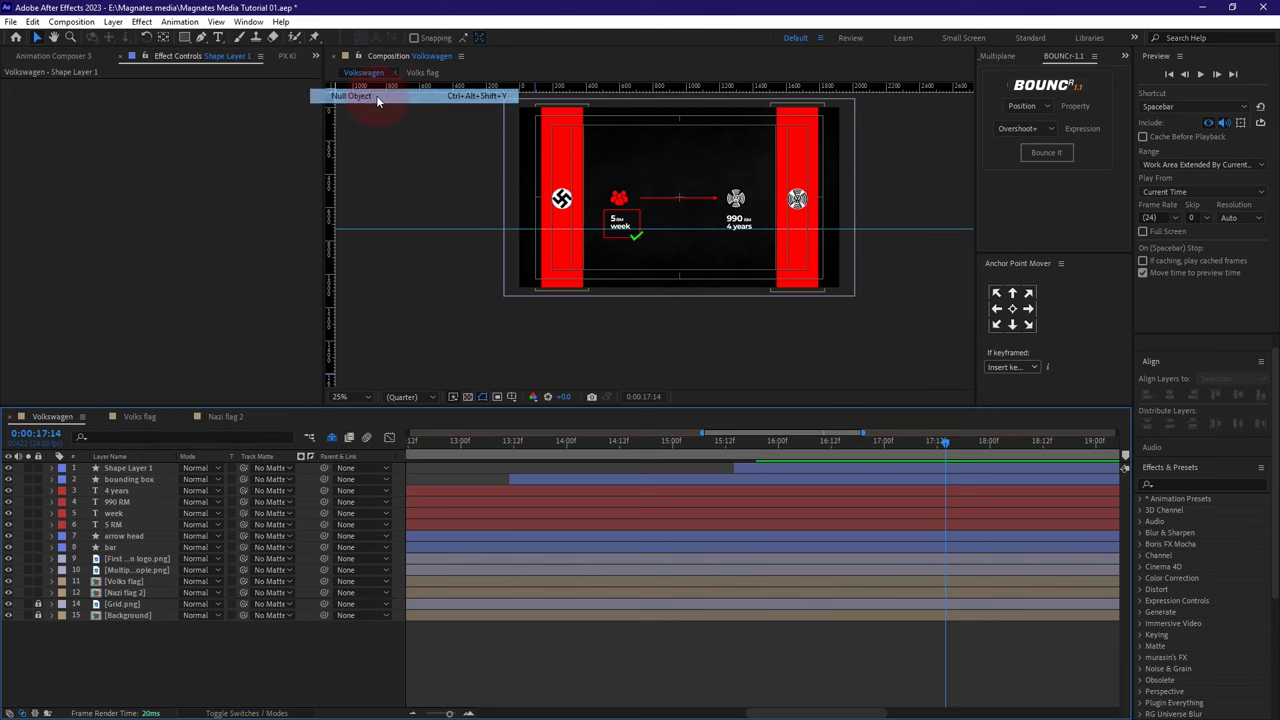
left_click(130, 480)
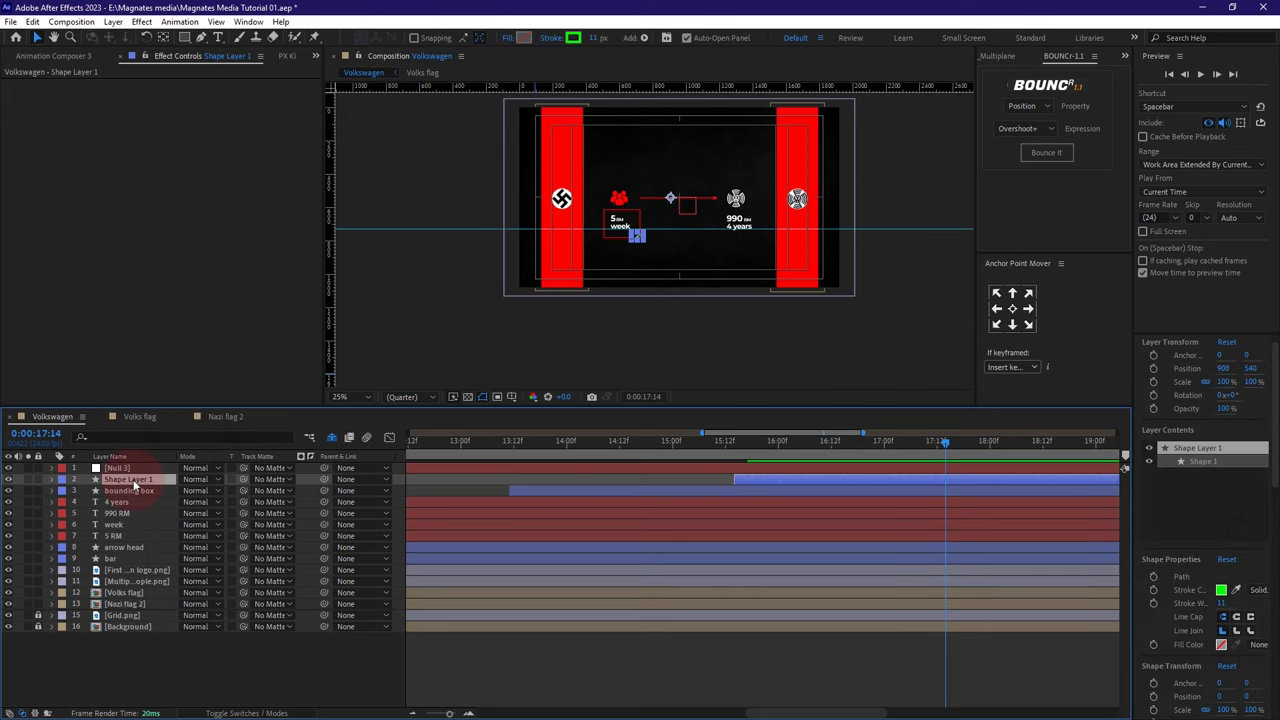
right_click(135, 488)
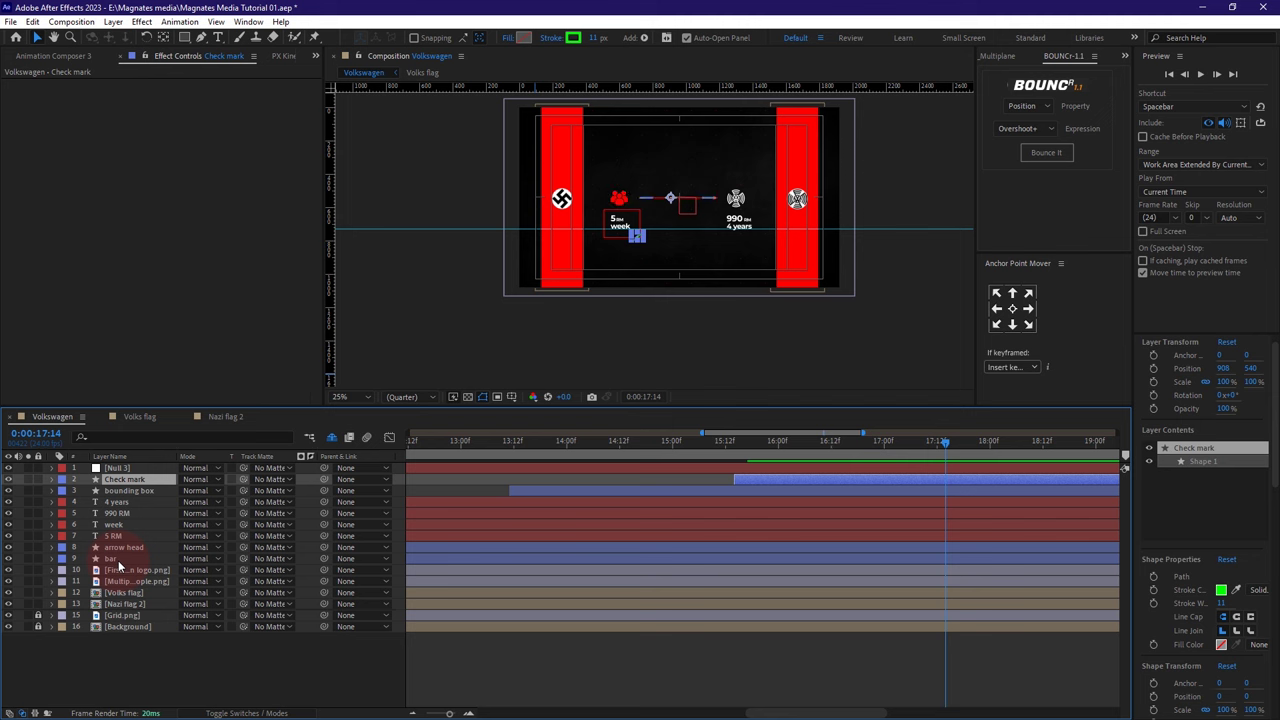
- Parent the check mark, bounding box, text, arrow, logo and people layers to the new null
left_click(118, 560, "shift")
left_click(118, 581, "shift")
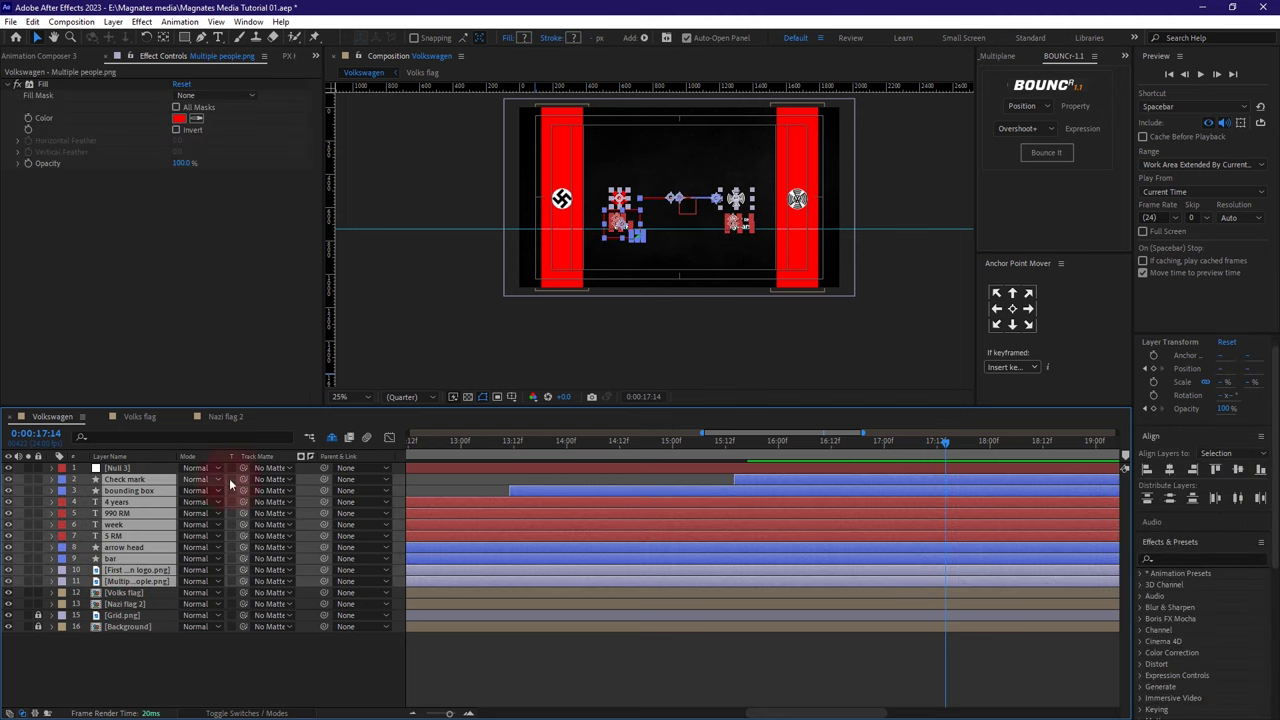
left_click_drag(322, 481, 141, 467)
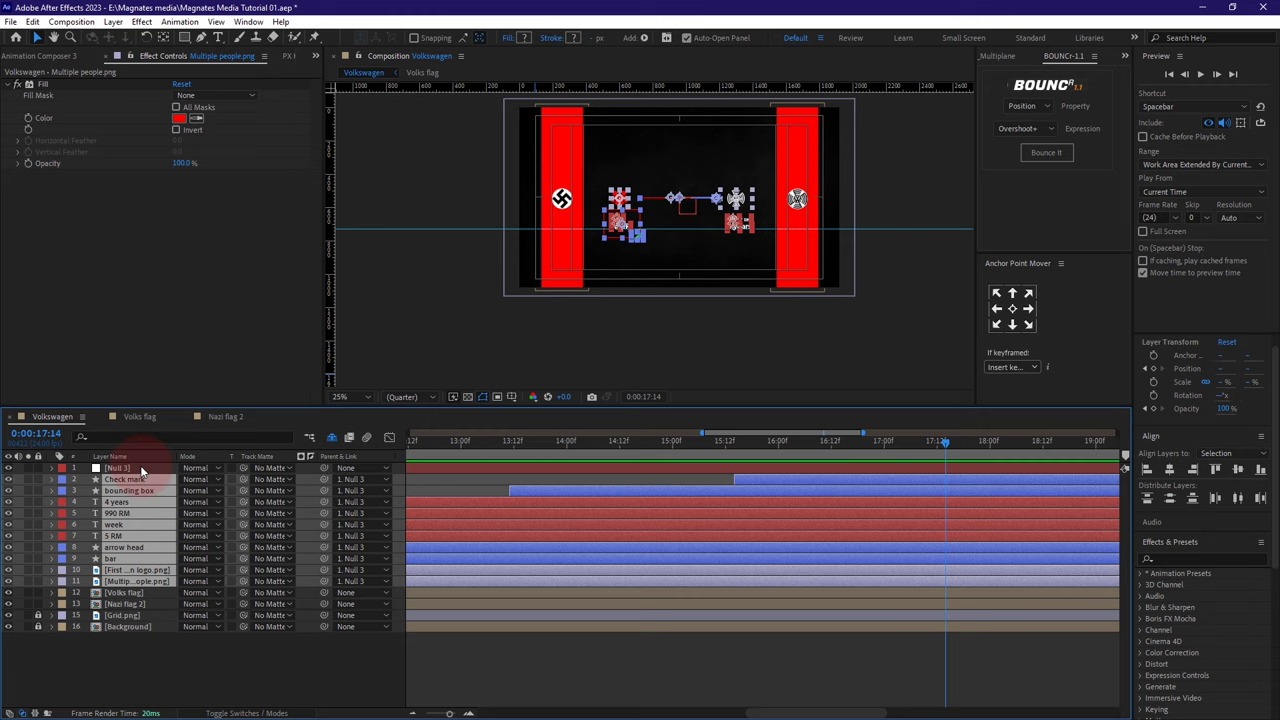
- Raise the grouped graphics by setting the null's Y position to 438
left_click(140, 465)
key("p")
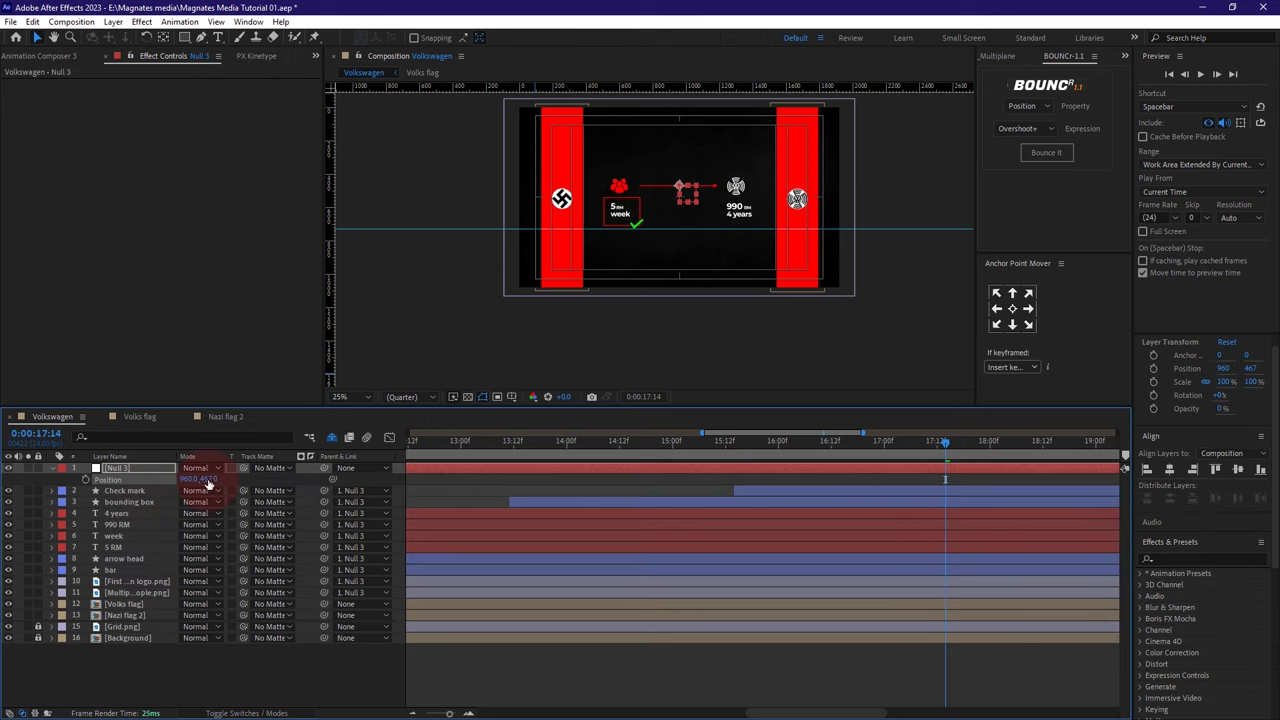
left_click_drag(209, 482, 172, 655)
left_click(254, 638)
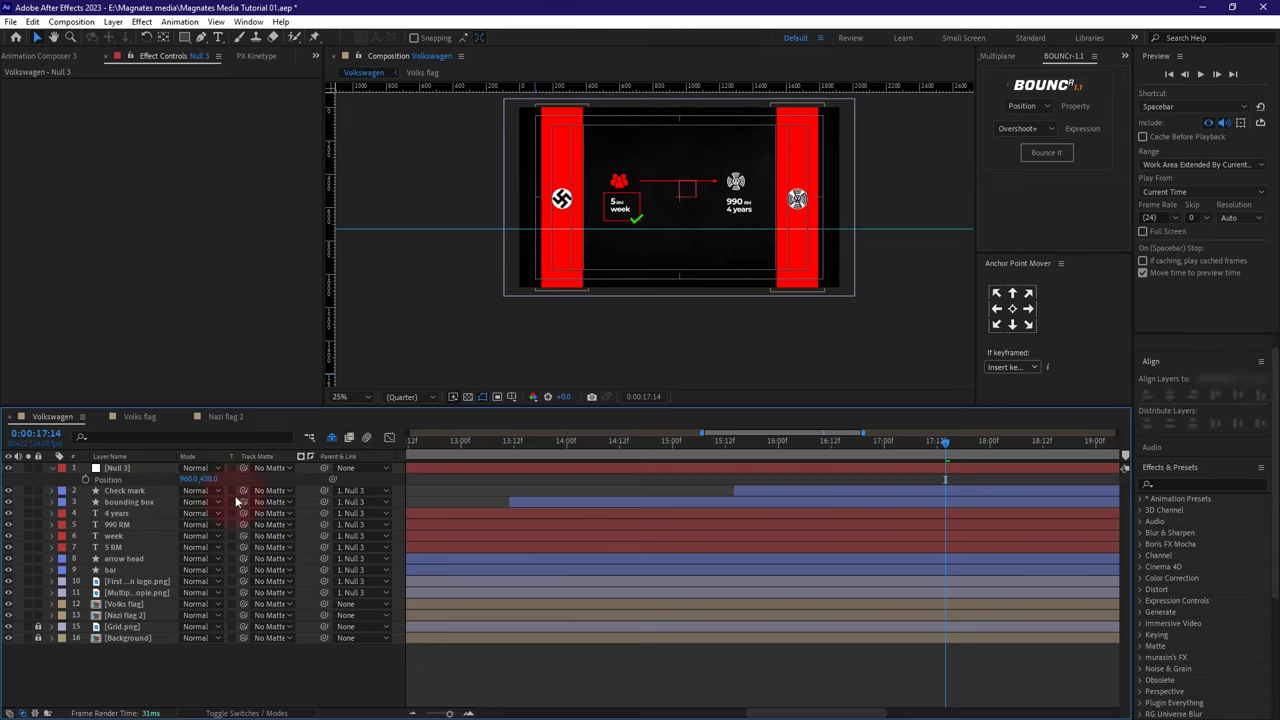
- Undo the null's repositioning and the parenting of the graphic layers to it
left_click(117, 468)
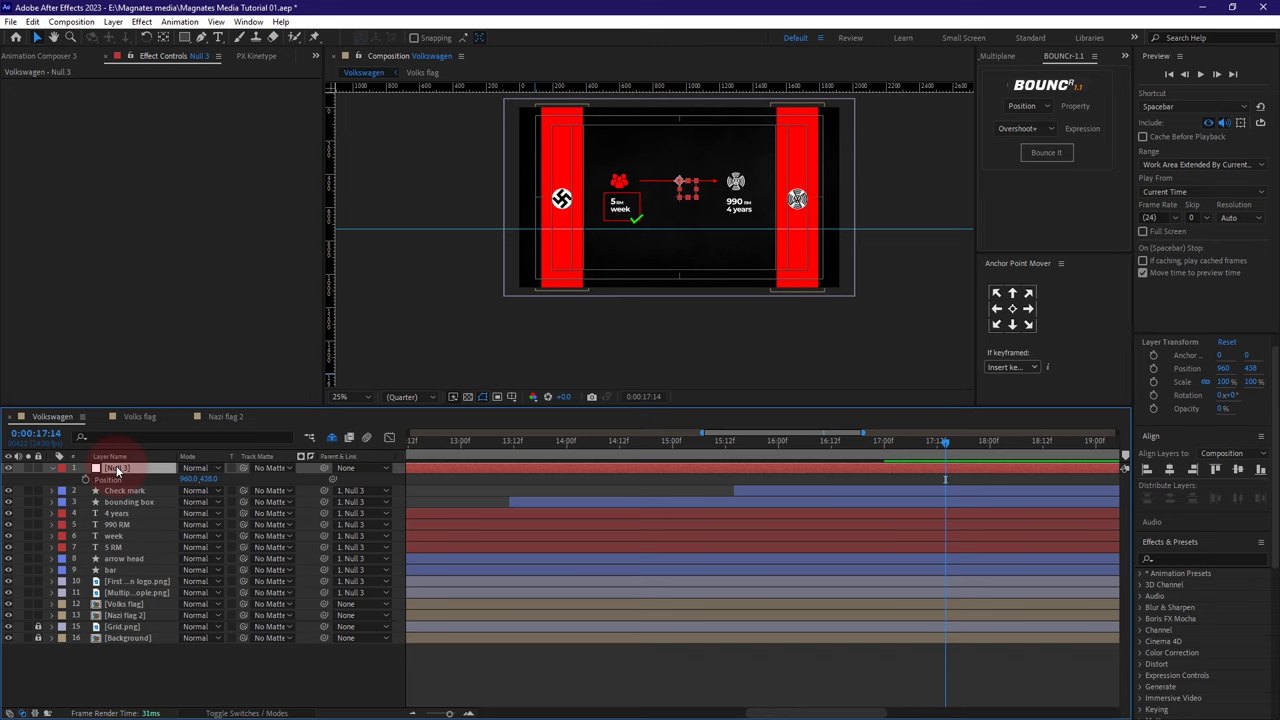
key("ctrl+z")
key("ctrl+z")
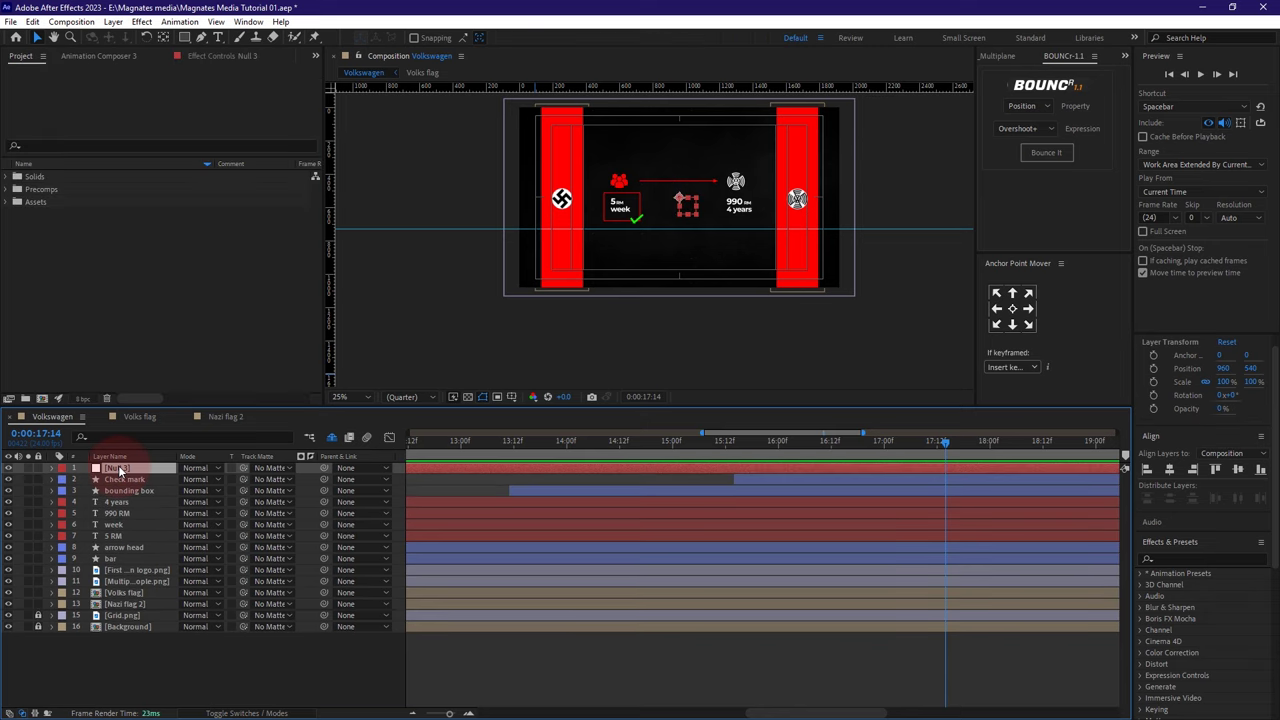
- Duplicate the null object and rename the lower one of the two Wiggle Null
key("ctrl+d")
right_click(121, 481)
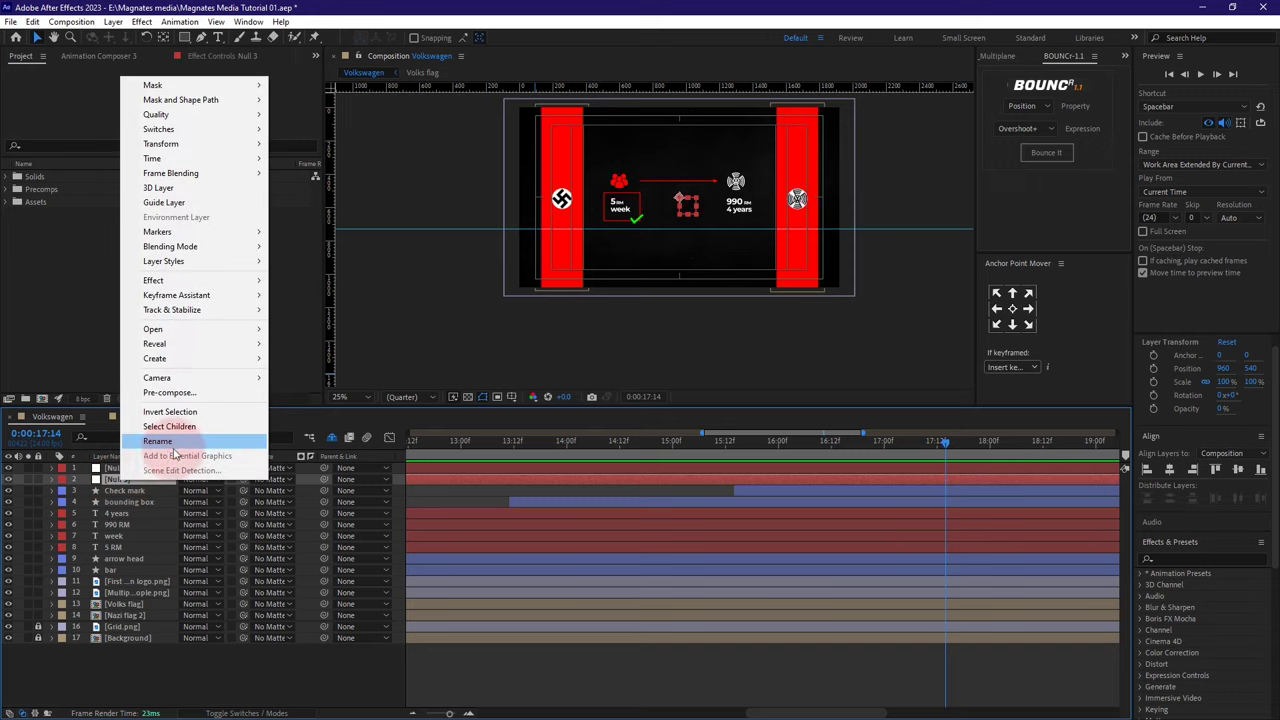
left_click(160, 442)
type("W")
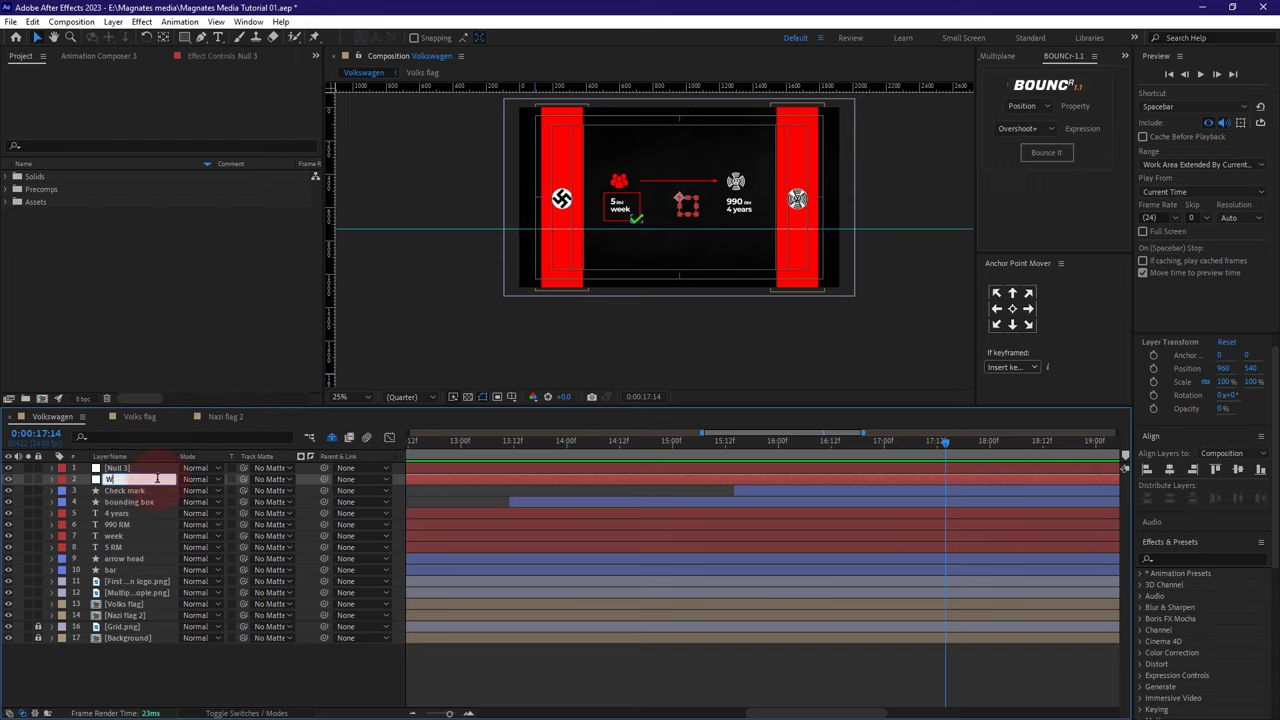
type("iggle Null")
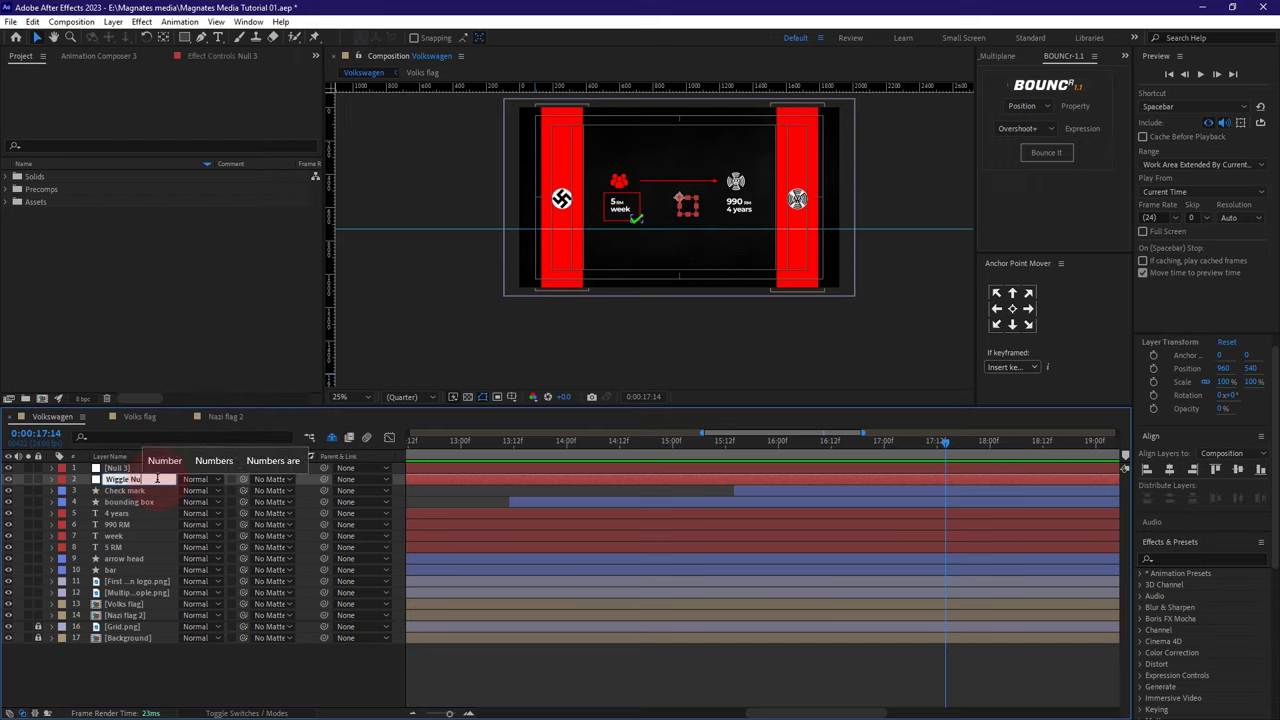
key("Return")
- Rename the other null object Controller
right_click(115, 470)
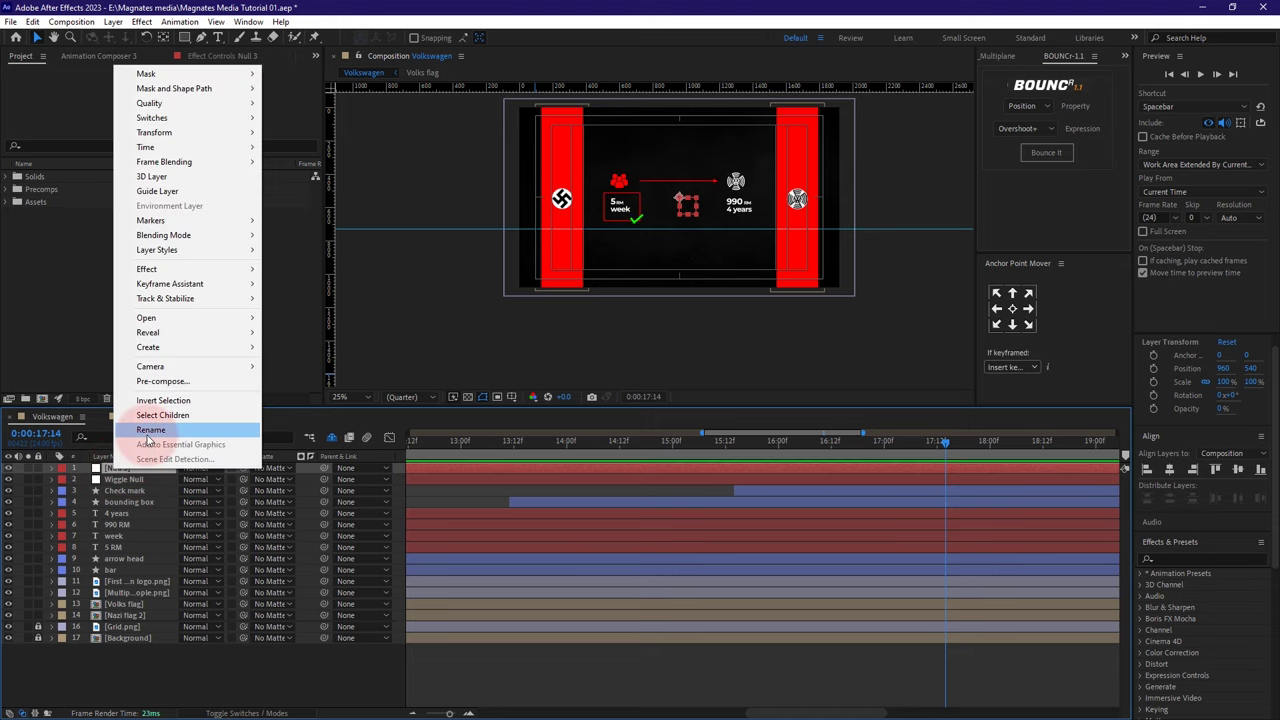
left_click(150, 429)
type("Controller")
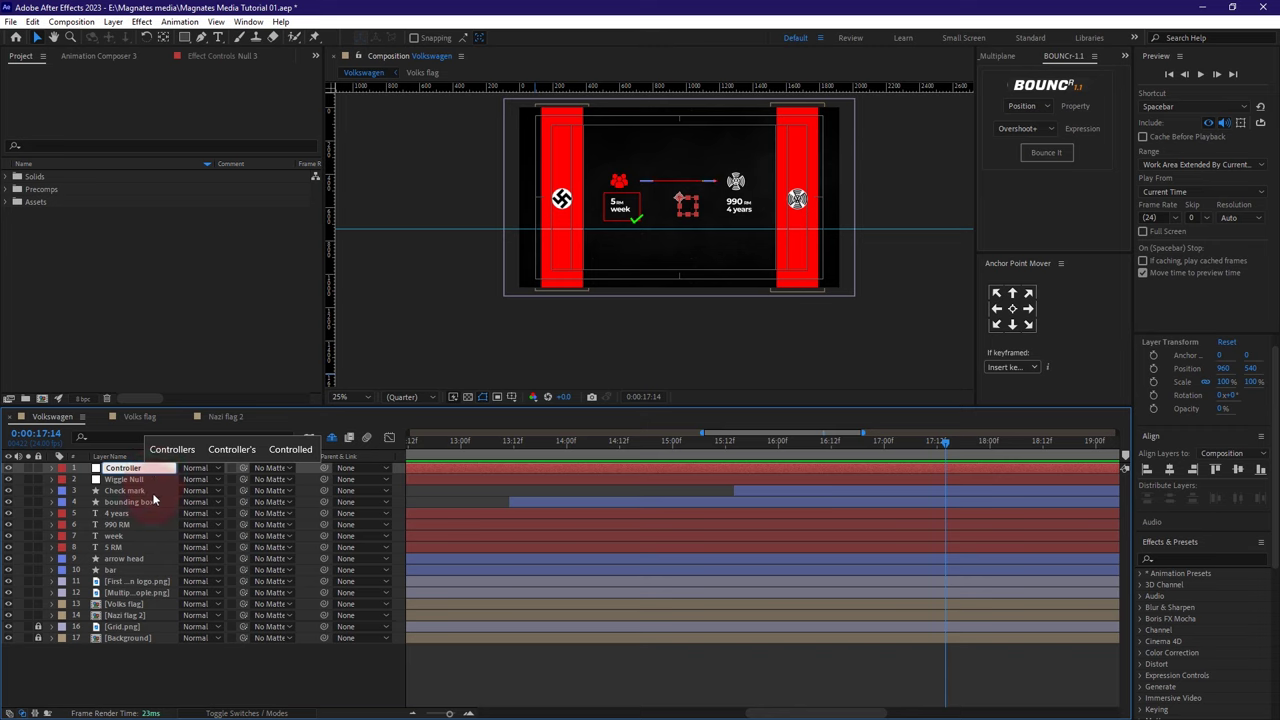
left_click(132, 672)
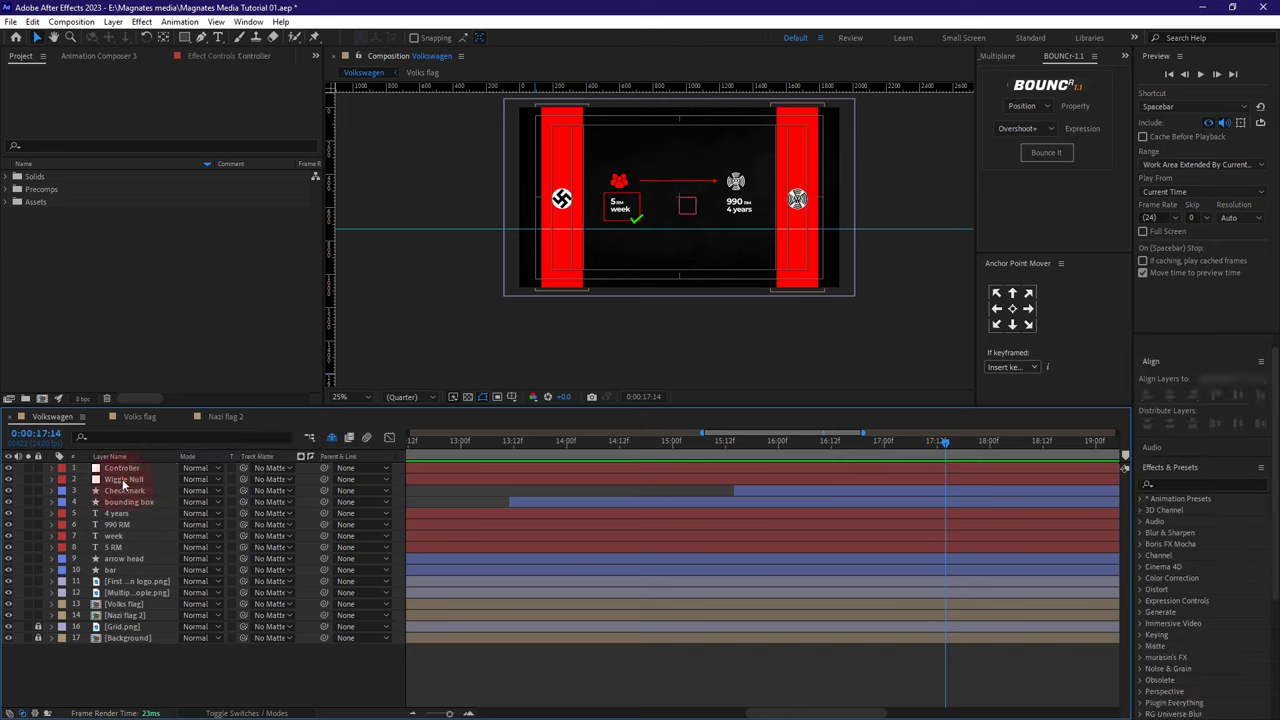
- Make both nulls and all check mark, box, text, arrow, logo and people layers 3D
left_click(116, 594)
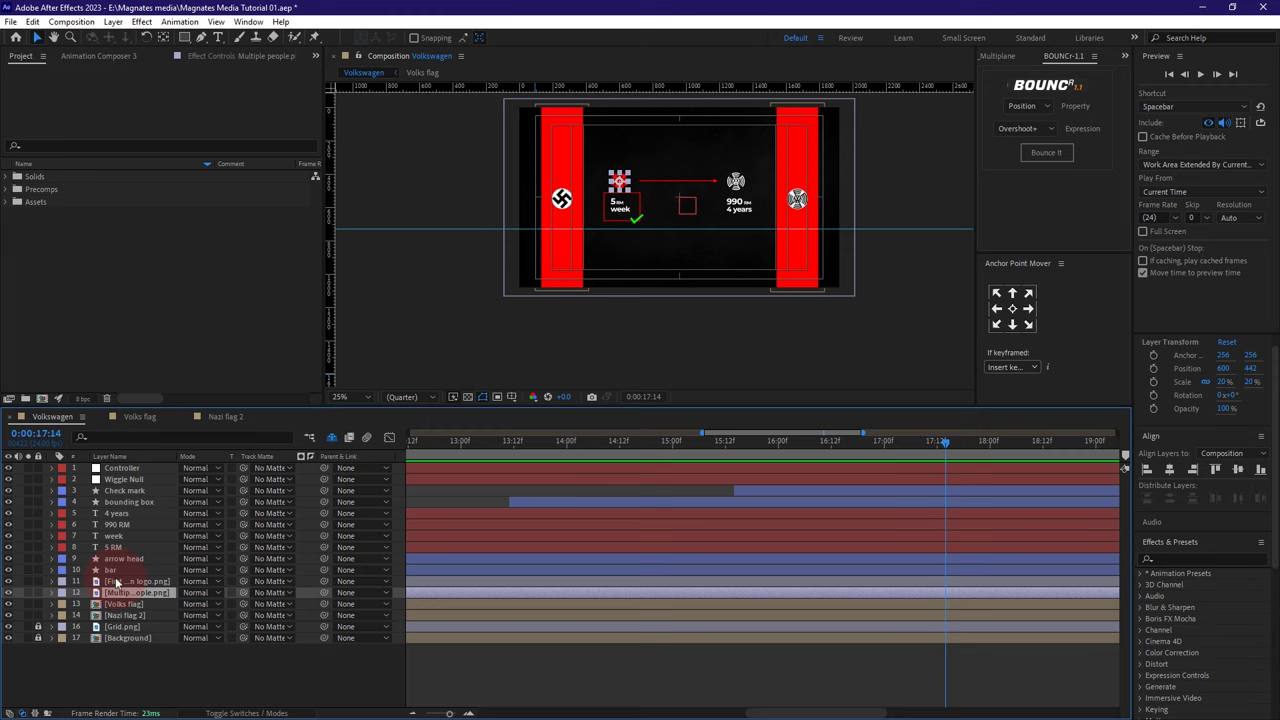
left_click(133, 467, "shift")
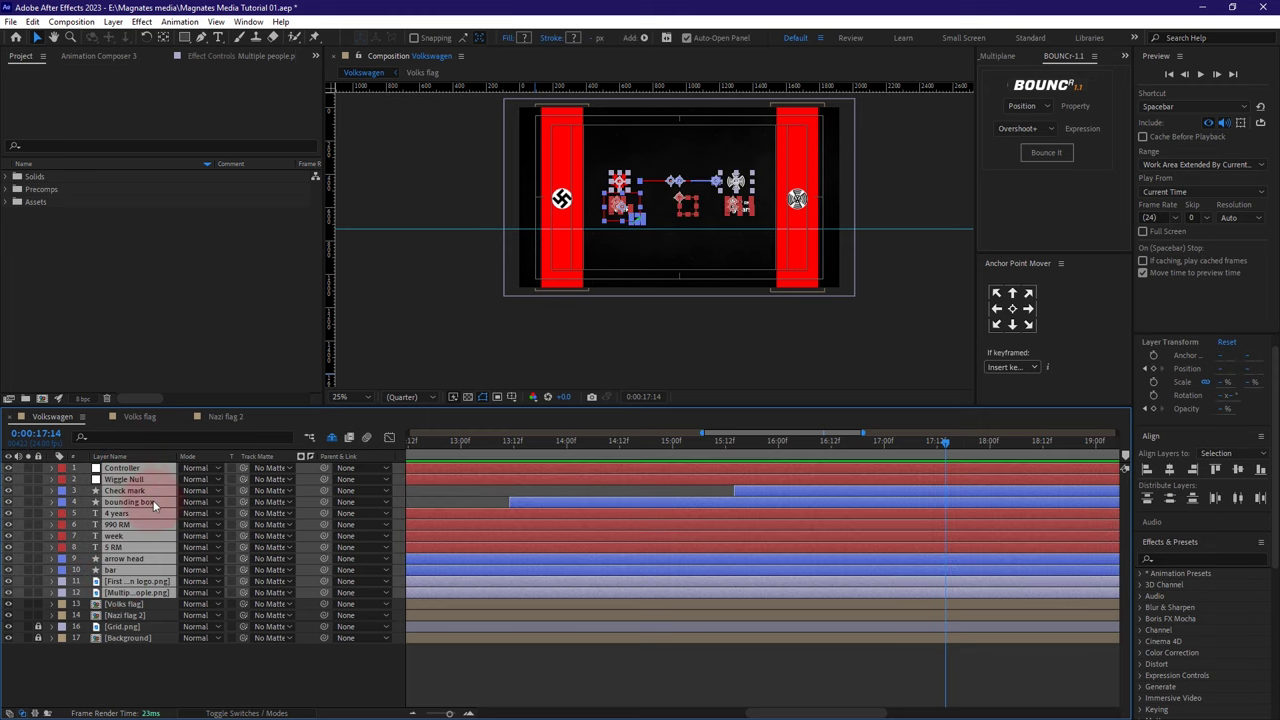
key("F4")
left_click(253, 468)
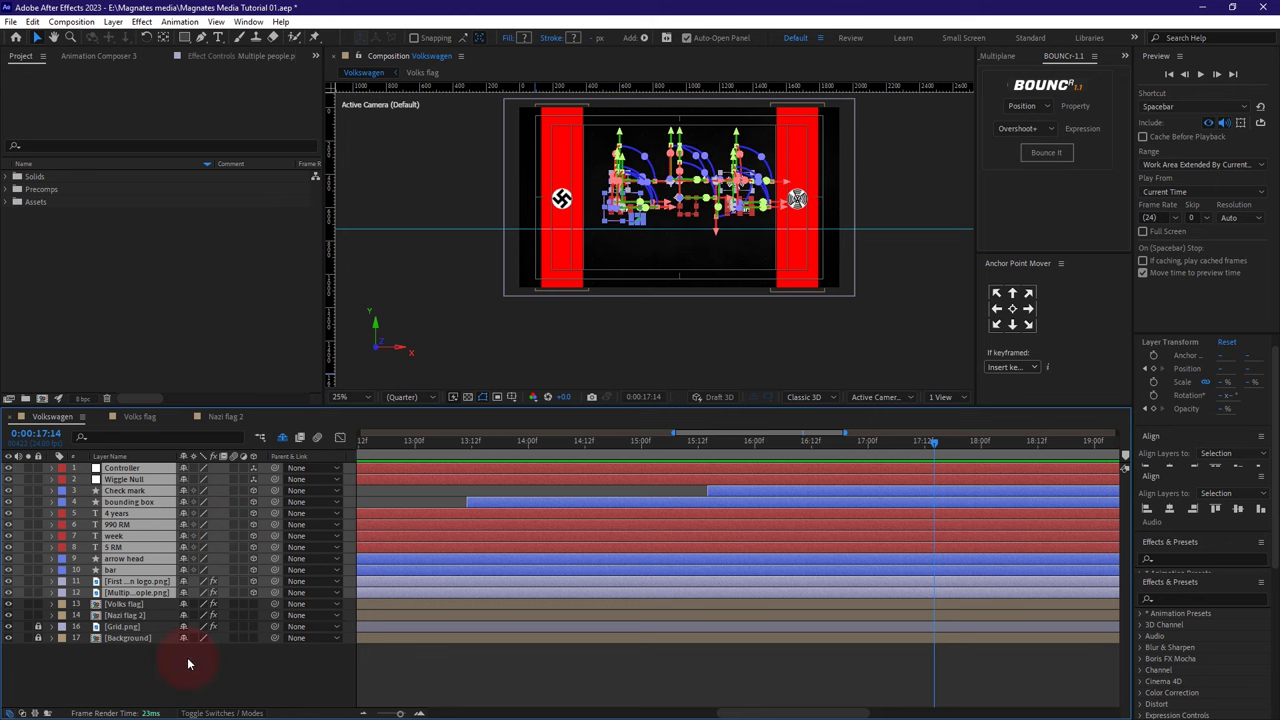
left_click(187, 657)
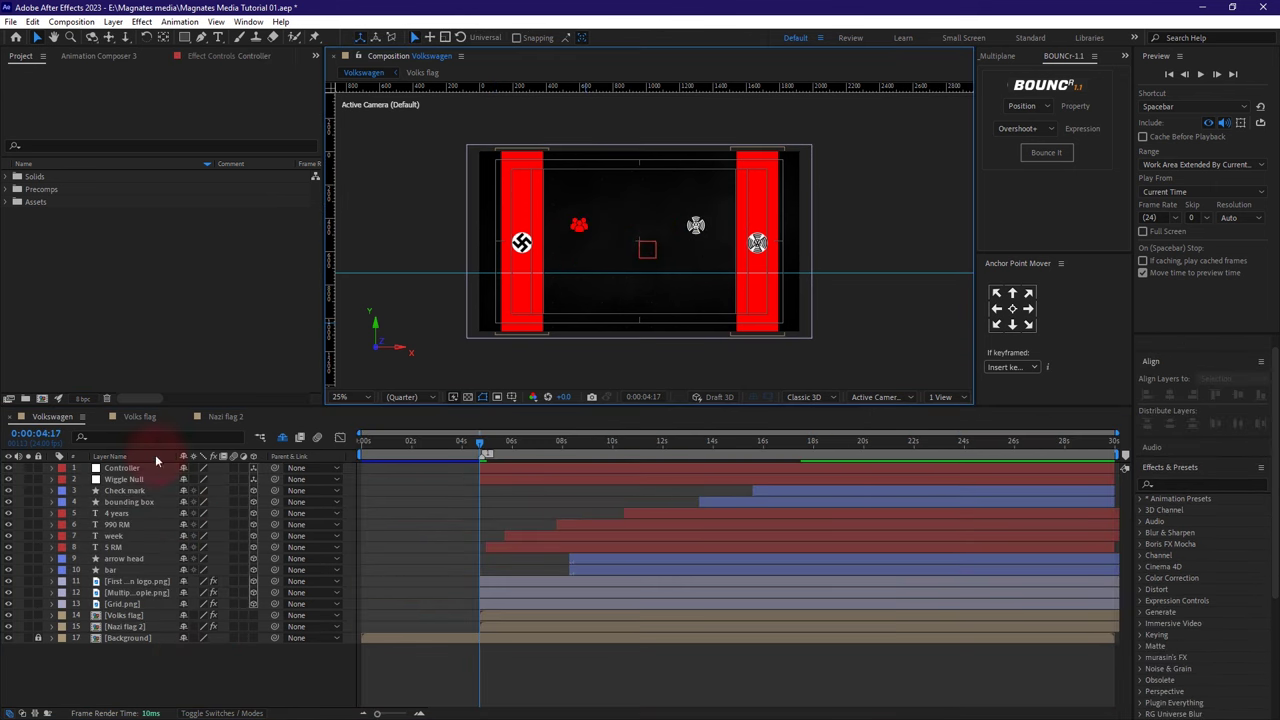
- Place Controller below Wiggle Null and parent the layers from Check mark through Grid.png to Controller
left_click(124, 469)
left_click_drag(126, 479, 126, 487)
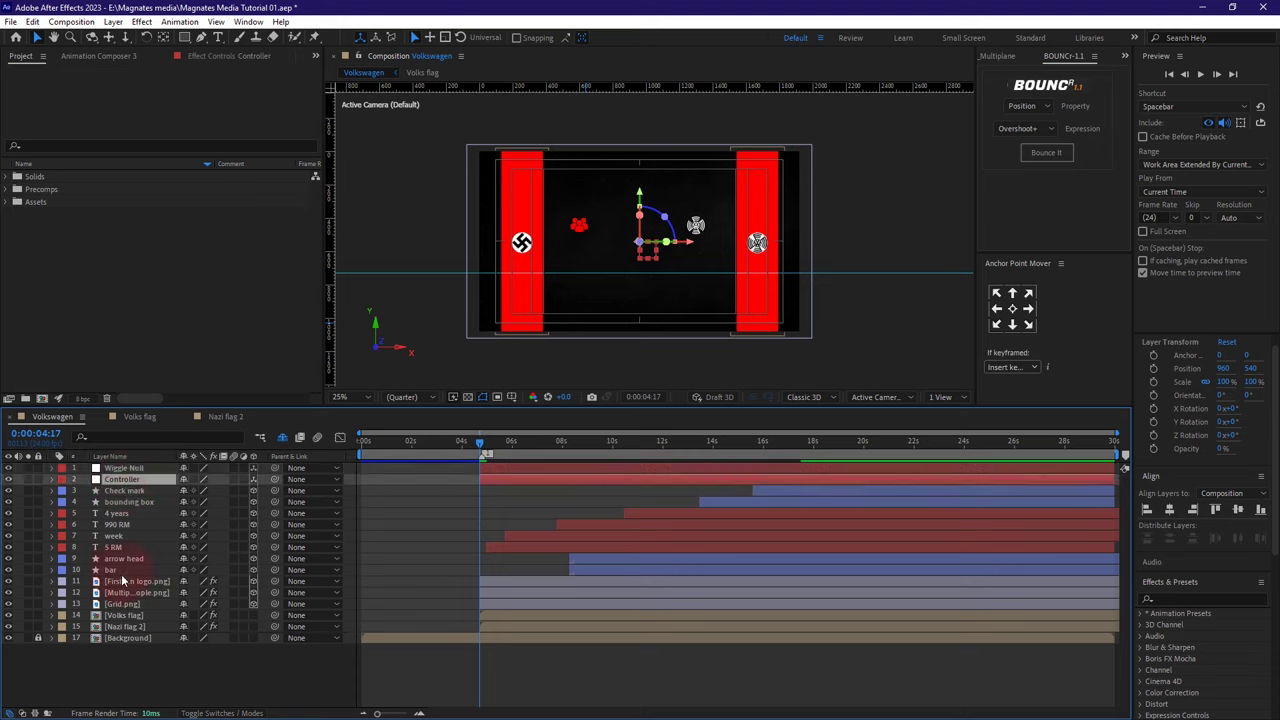
left_click(122, 605)
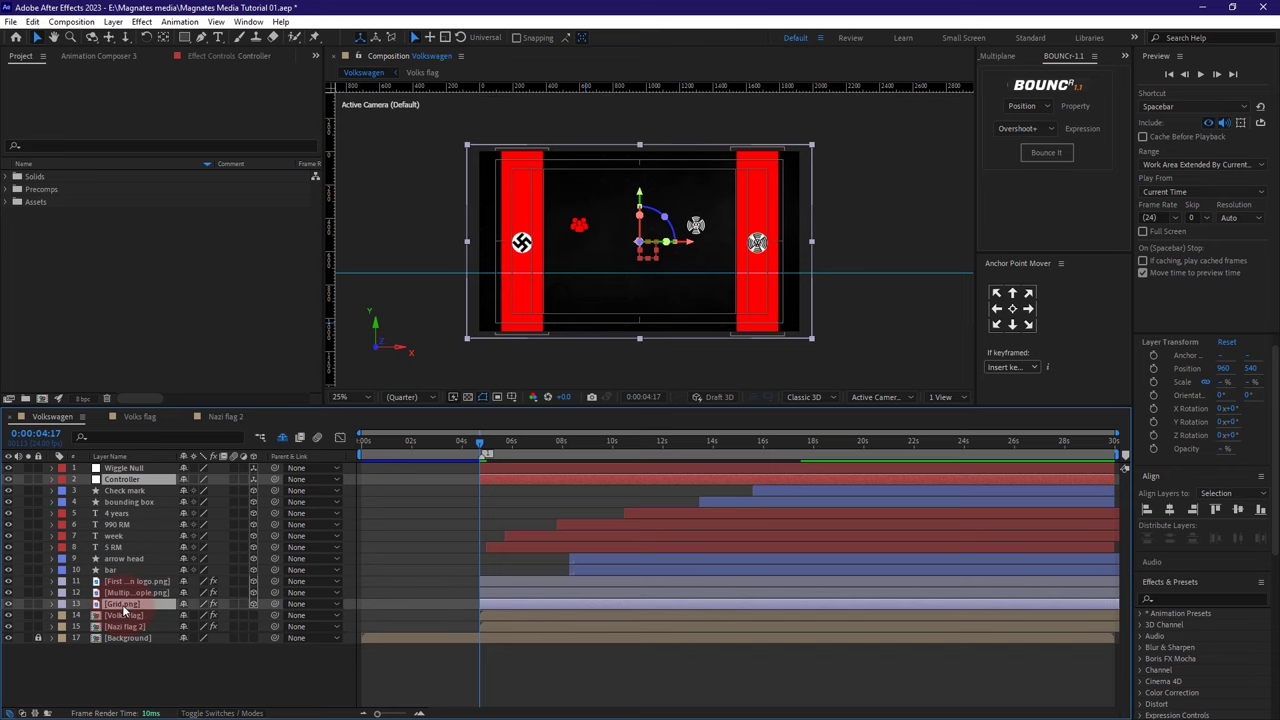
left_click(125, 491)
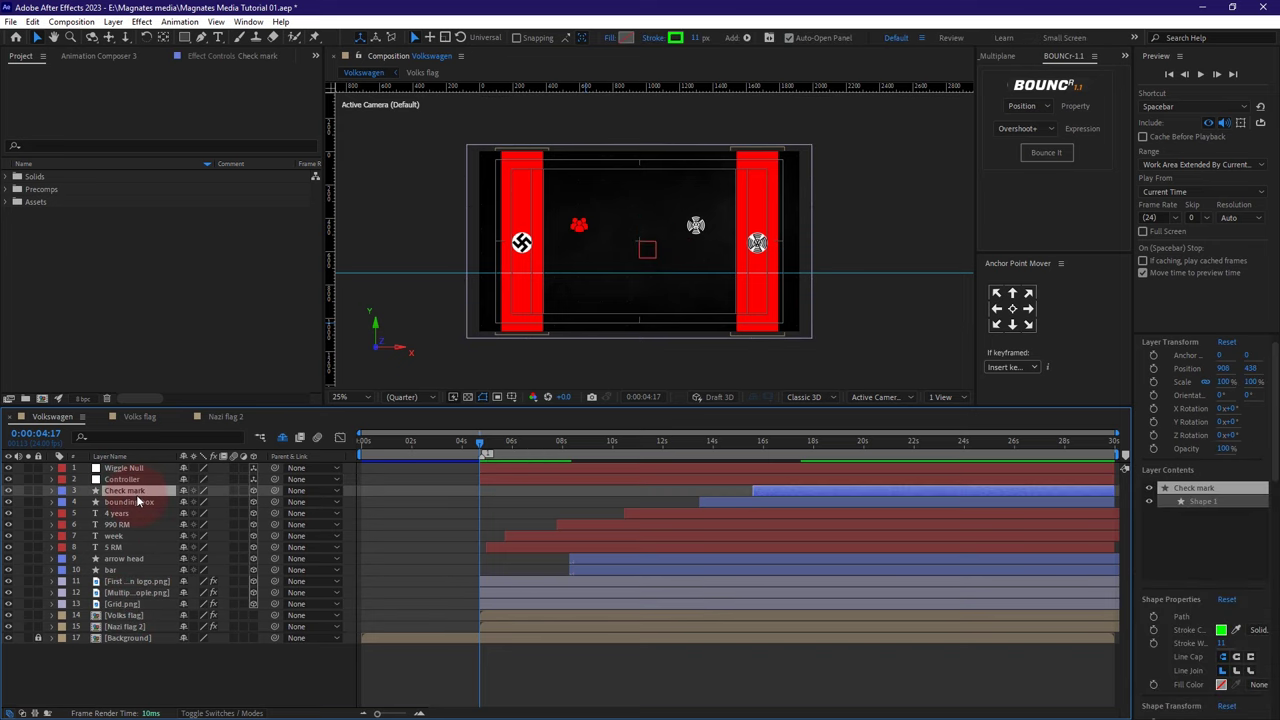
left_click(128, 605, "shift")
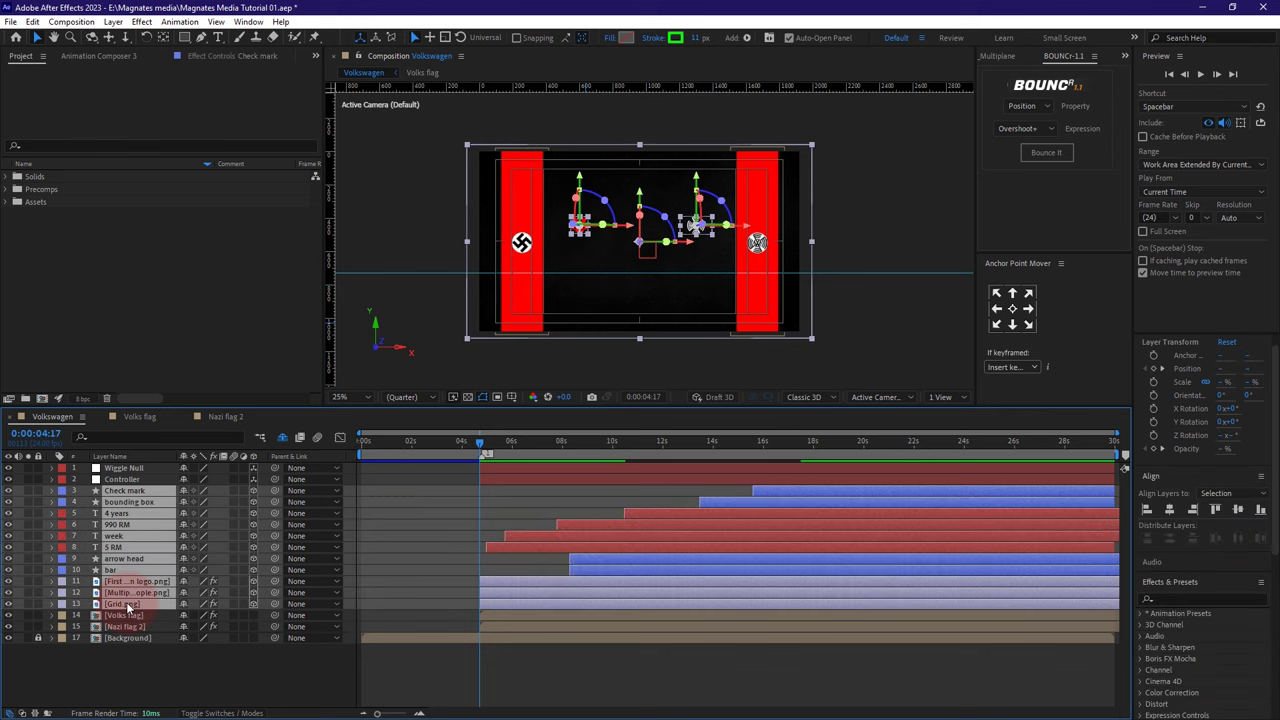
left_click_drag(275, 491, 143, 678)
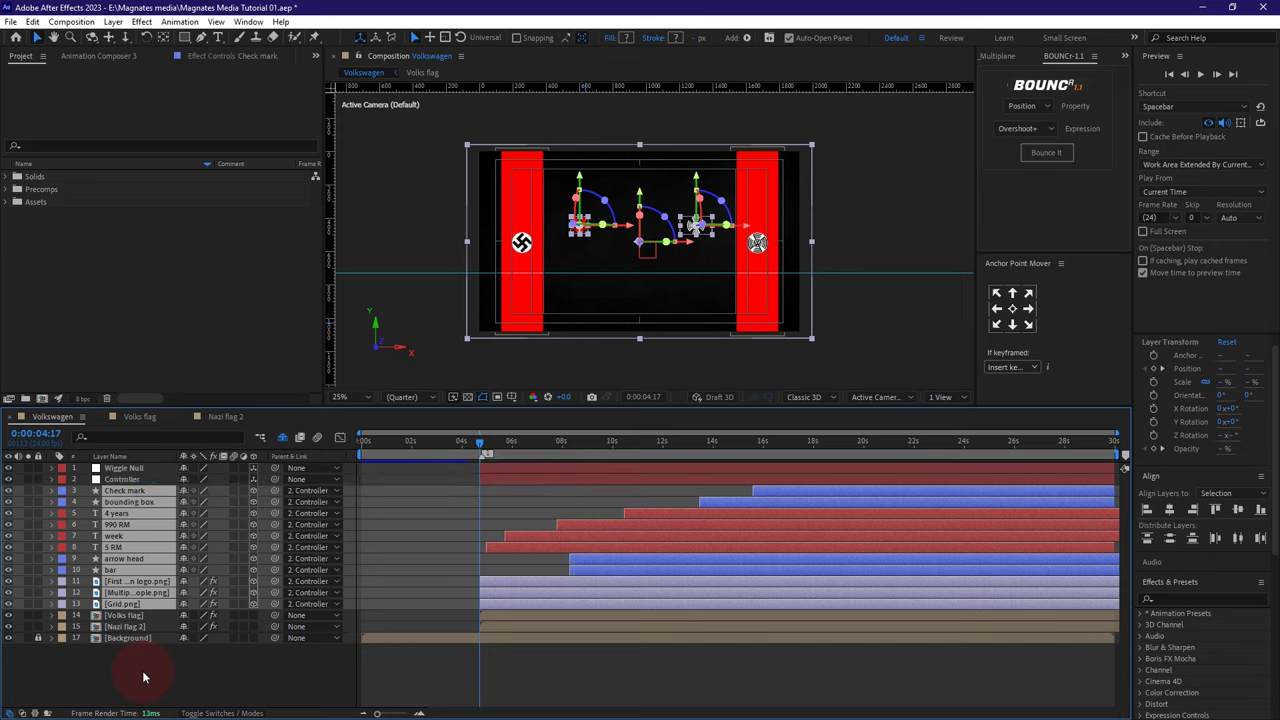
left_click(126, 682)
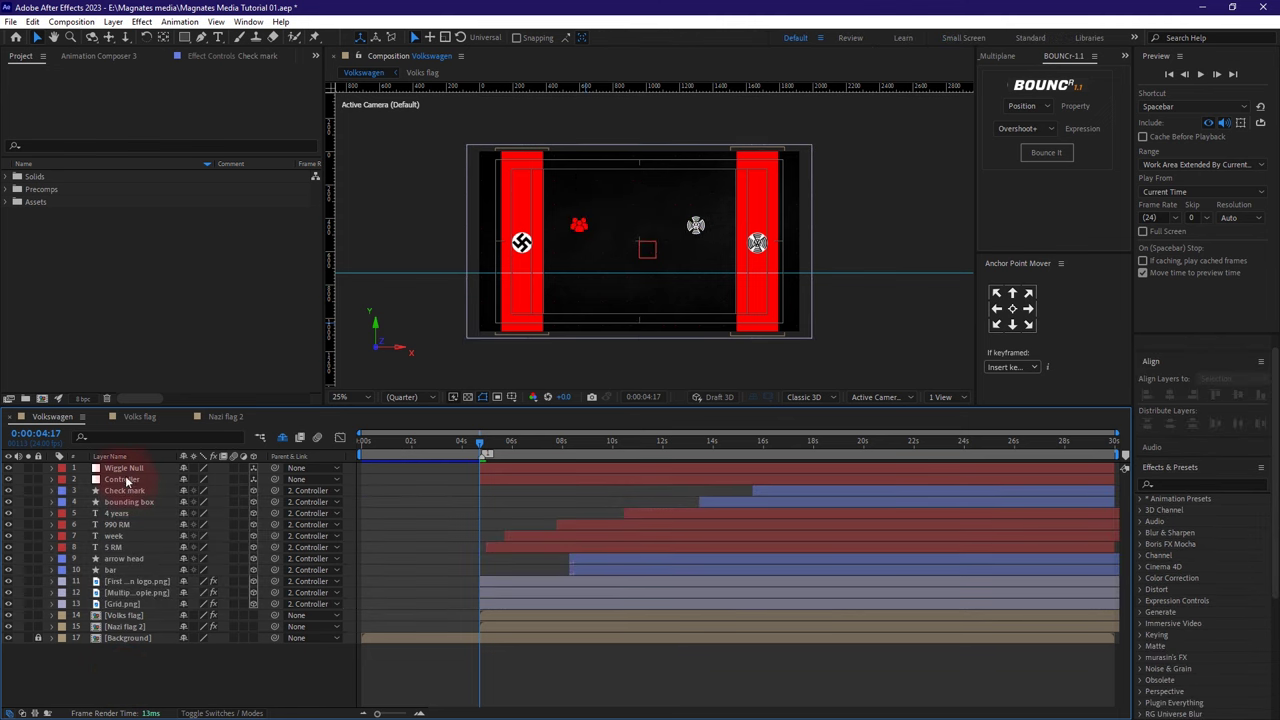
- Parent the Controller null to Wiggle Null
left_click(123, 469)
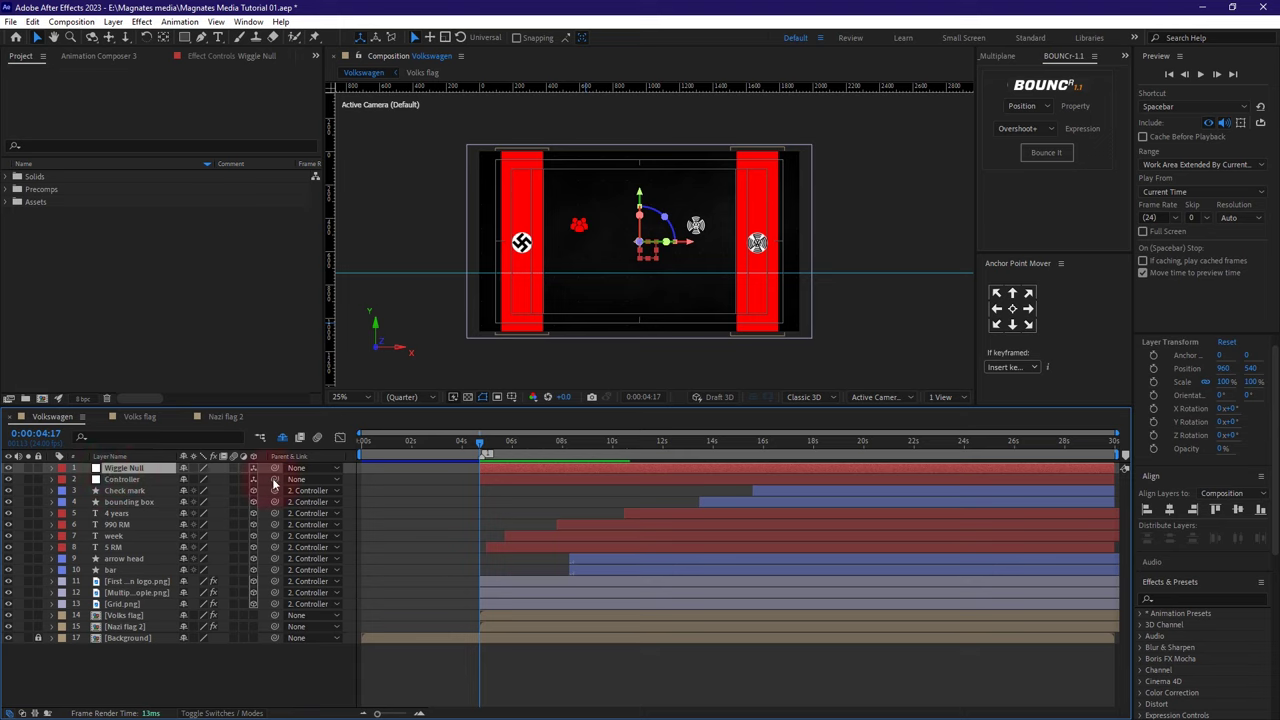
left_click_drag(274, 482, 143, 470)
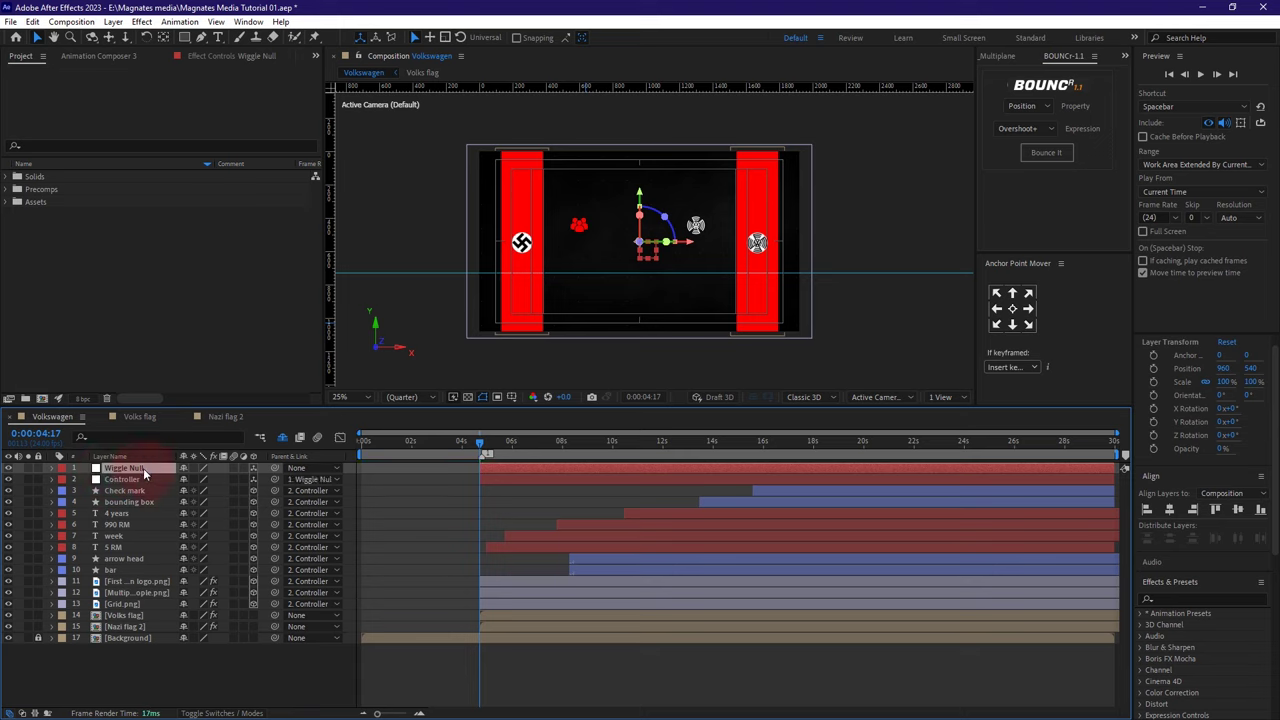
left_click(143, 672)
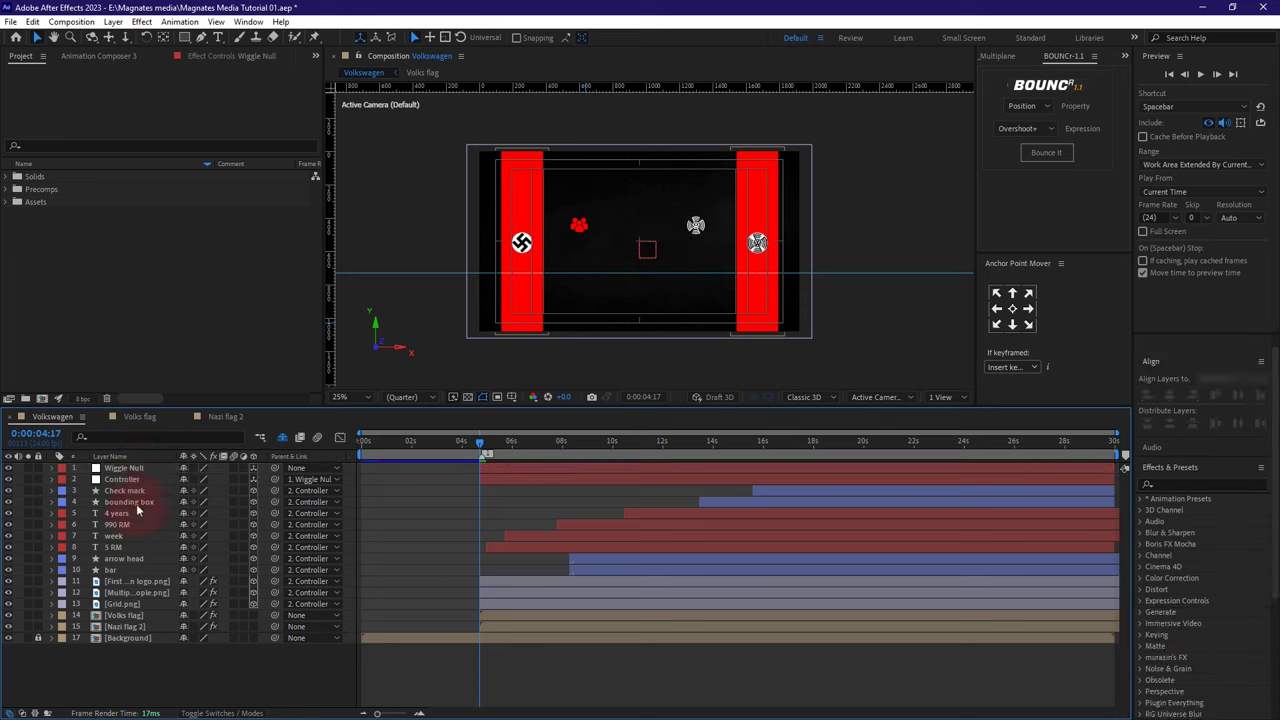
- Turn Wiggle Null back into a 2D layer
left_click(137, 470)
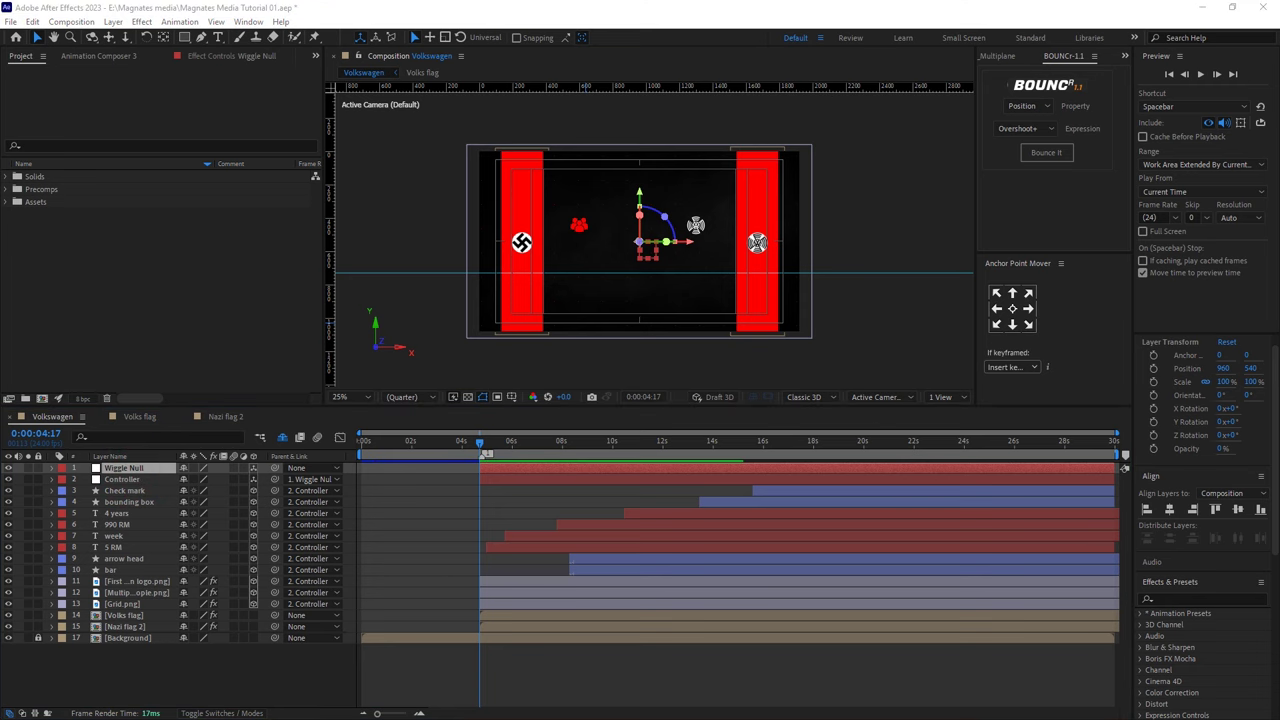
left_click(257, 479)
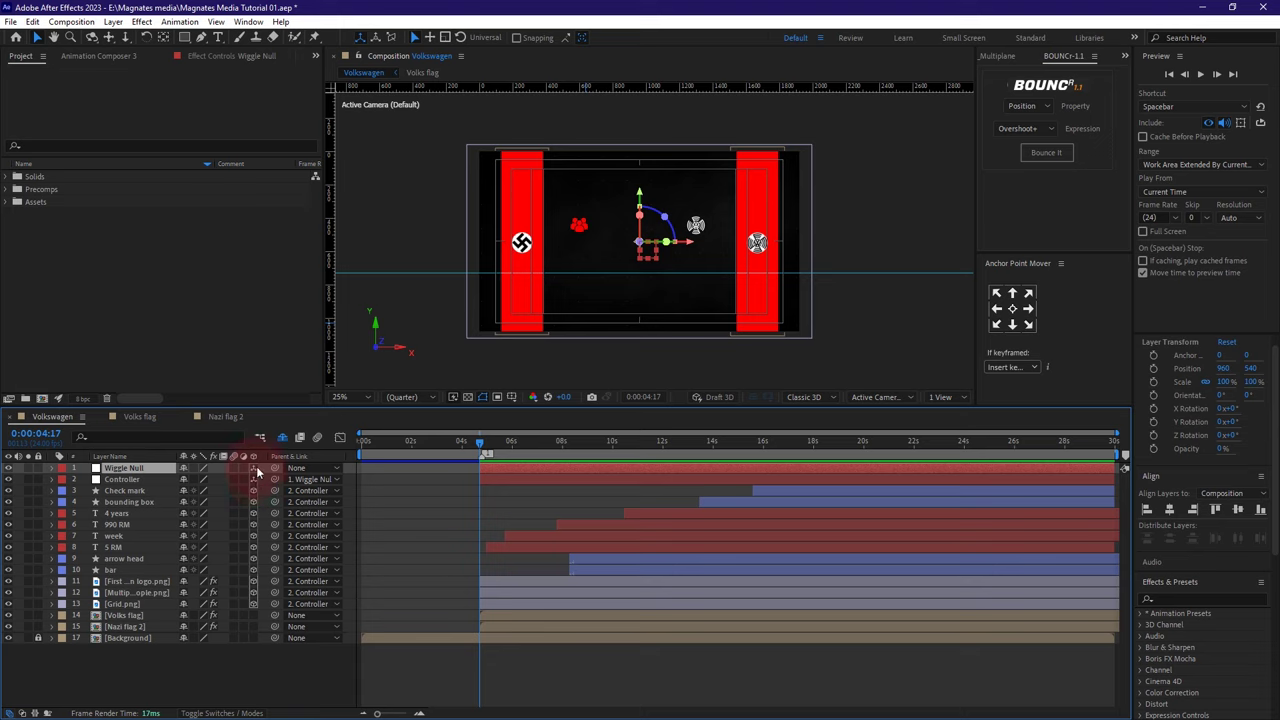
left_click(253, 468)
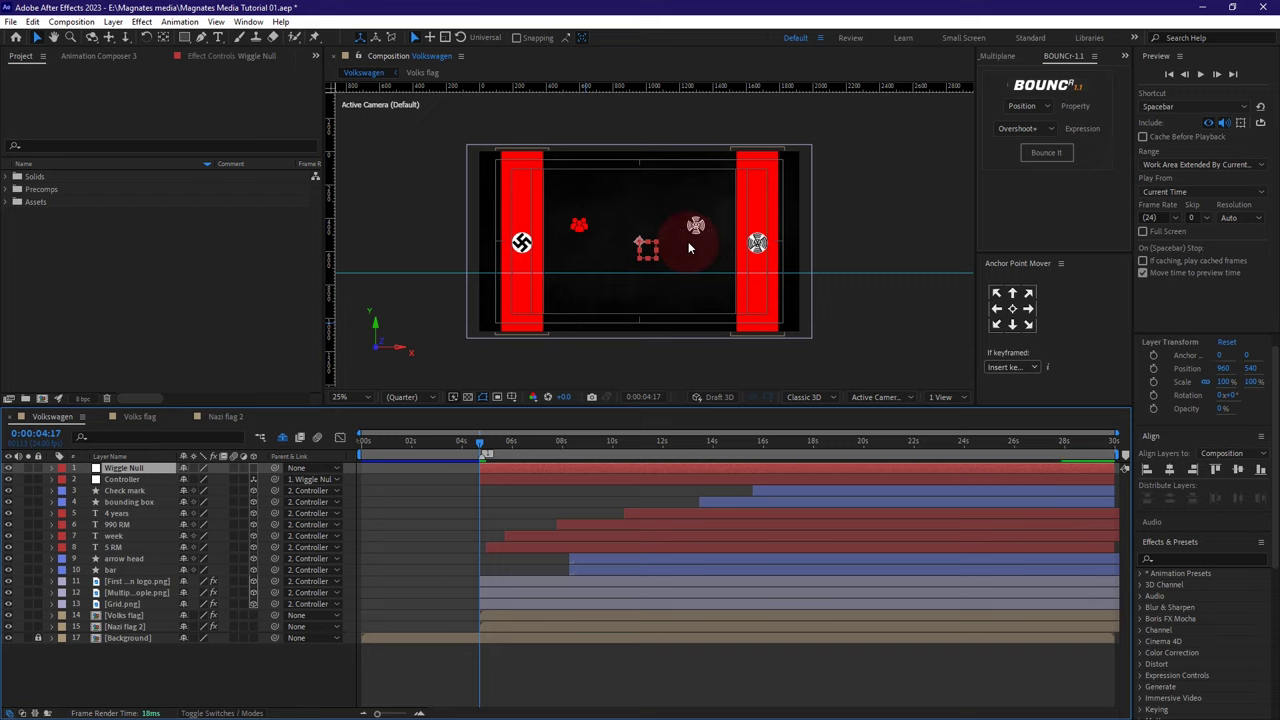
- Add the expression wiggle(1,5) to Wiggle Null's Position
left_click(150, 469)
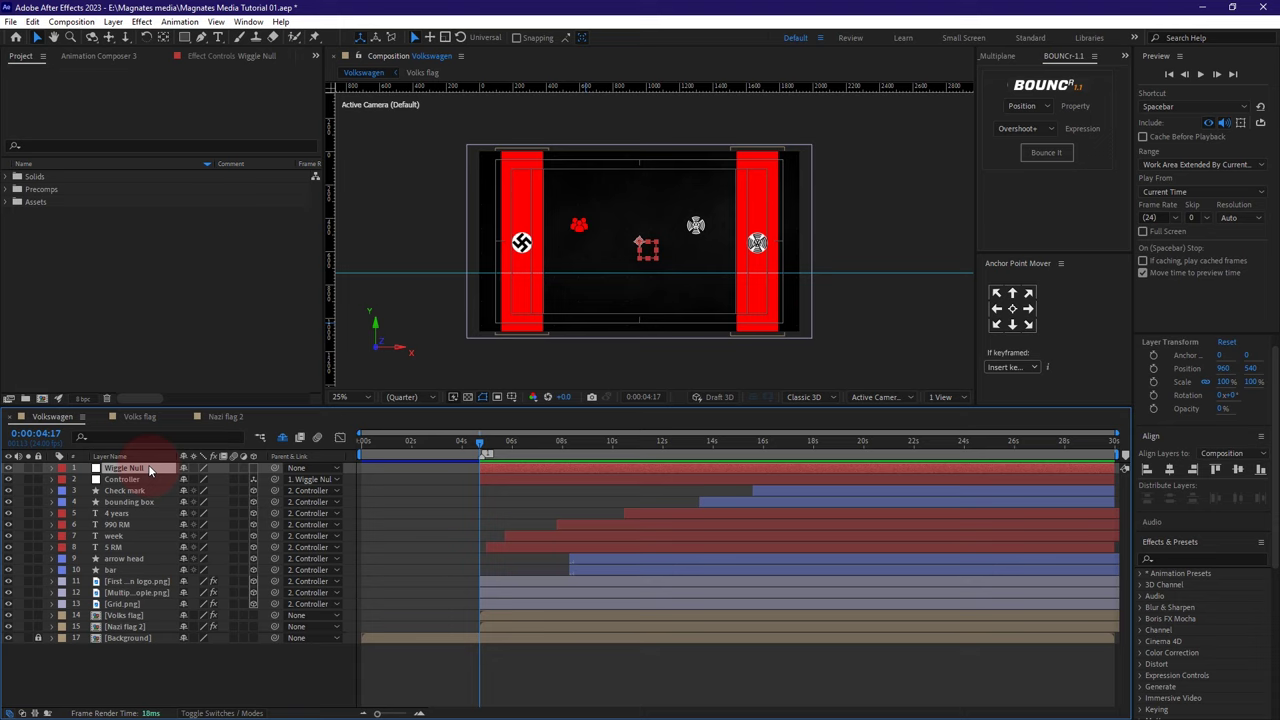
key("p")
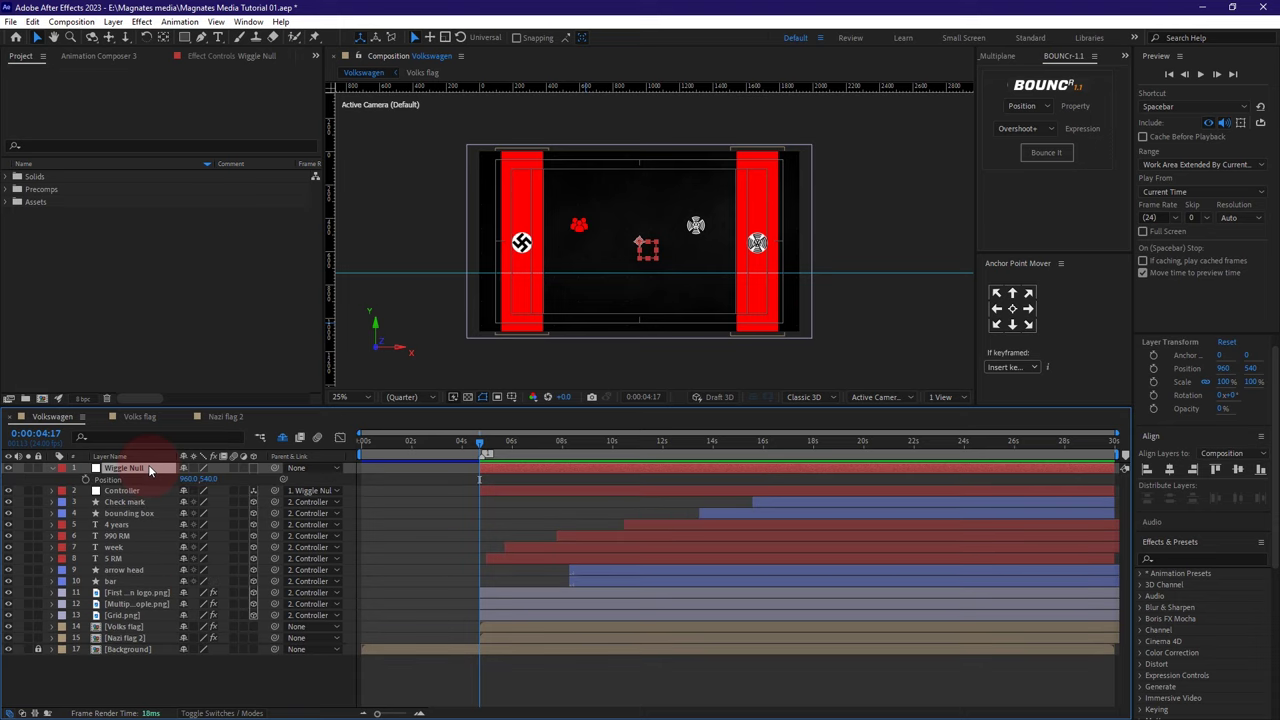
left_click(87, 481)
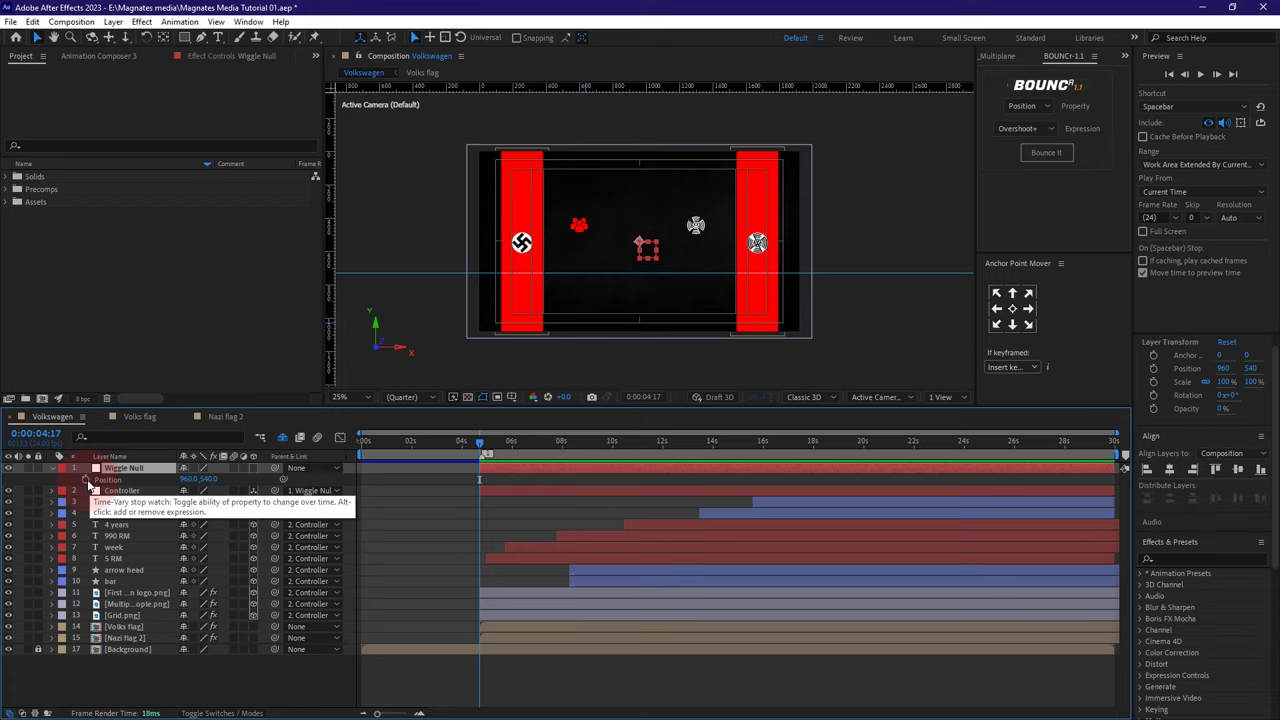
left_click(87, 482, "alt")
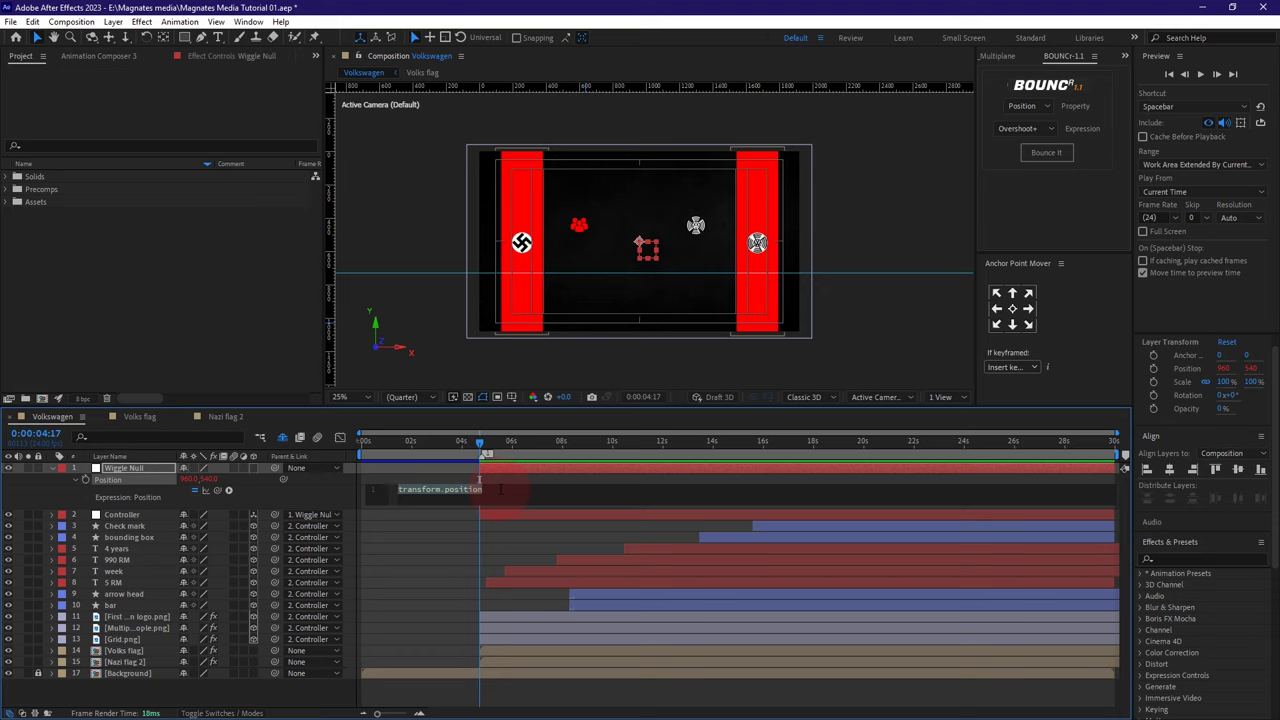
type("wiggl")
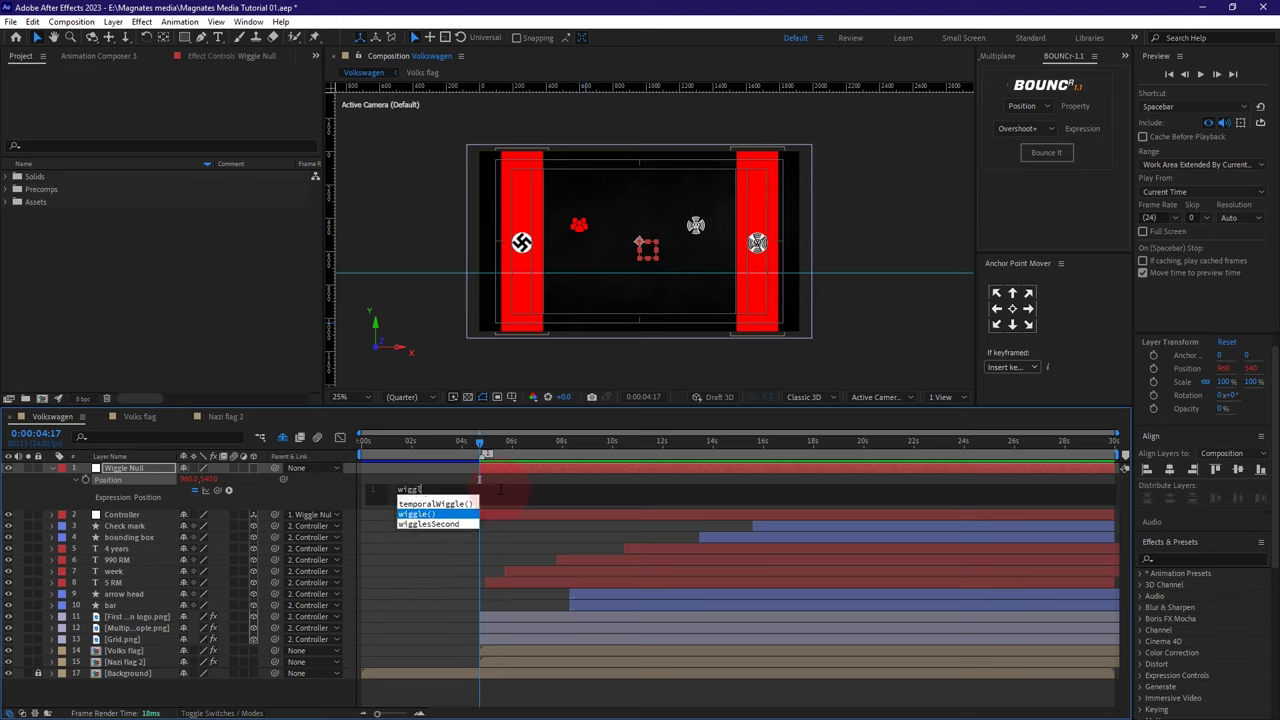
type("e")
key("Return")
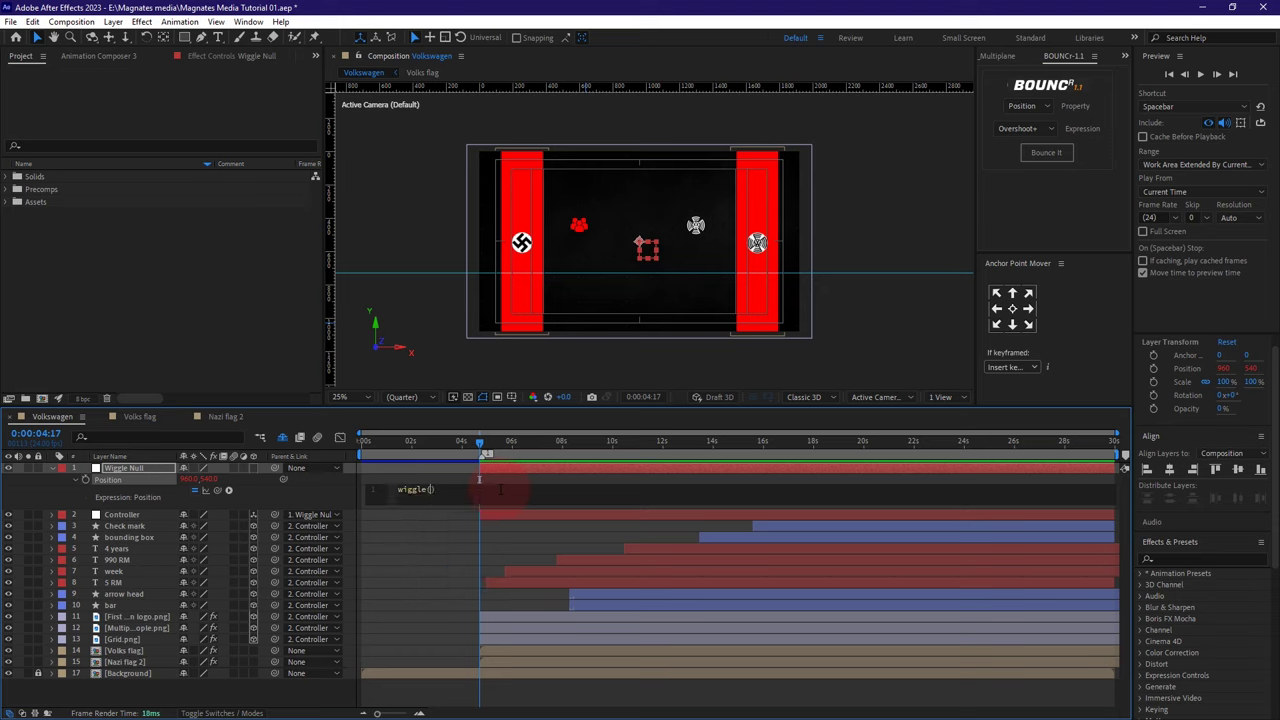
type("1,5")
left_click(415, 384)
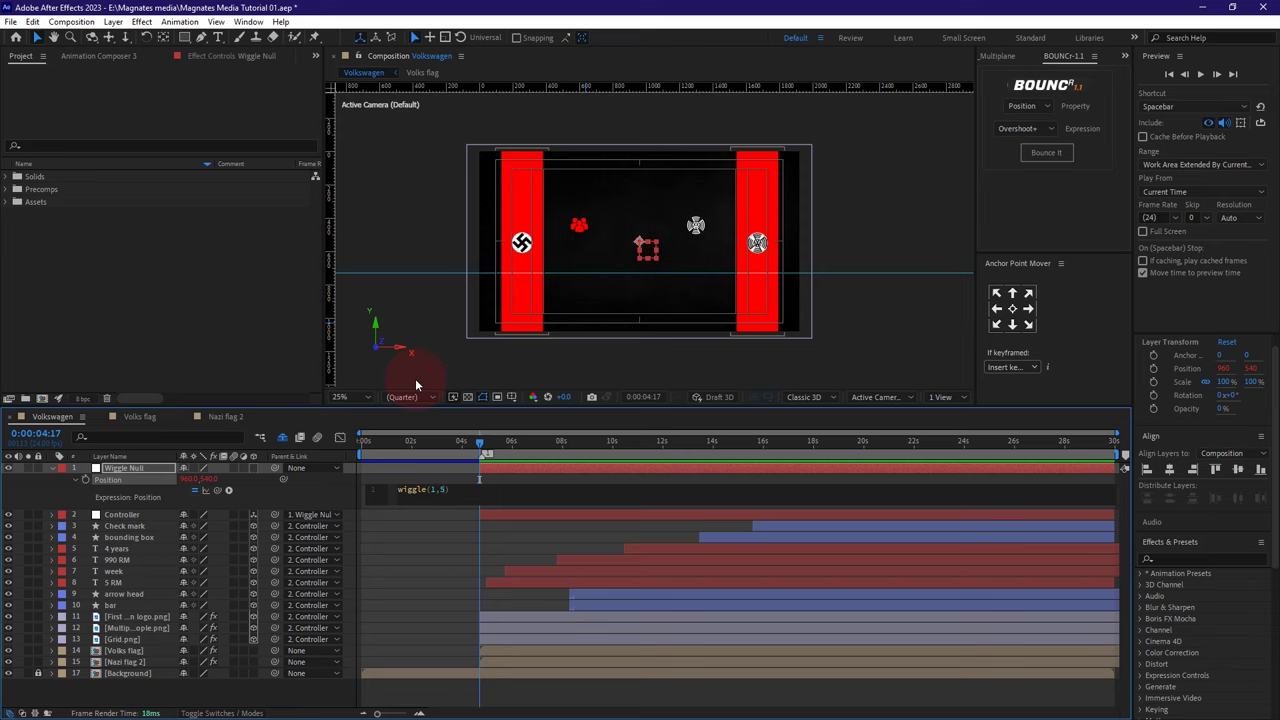
- Keyframe the Controller null's Position at the start of its layer with a Z value of 150
left_click_drag(688, 457, 483, 454)
left_click(124, 514)
left_click(491, 524)
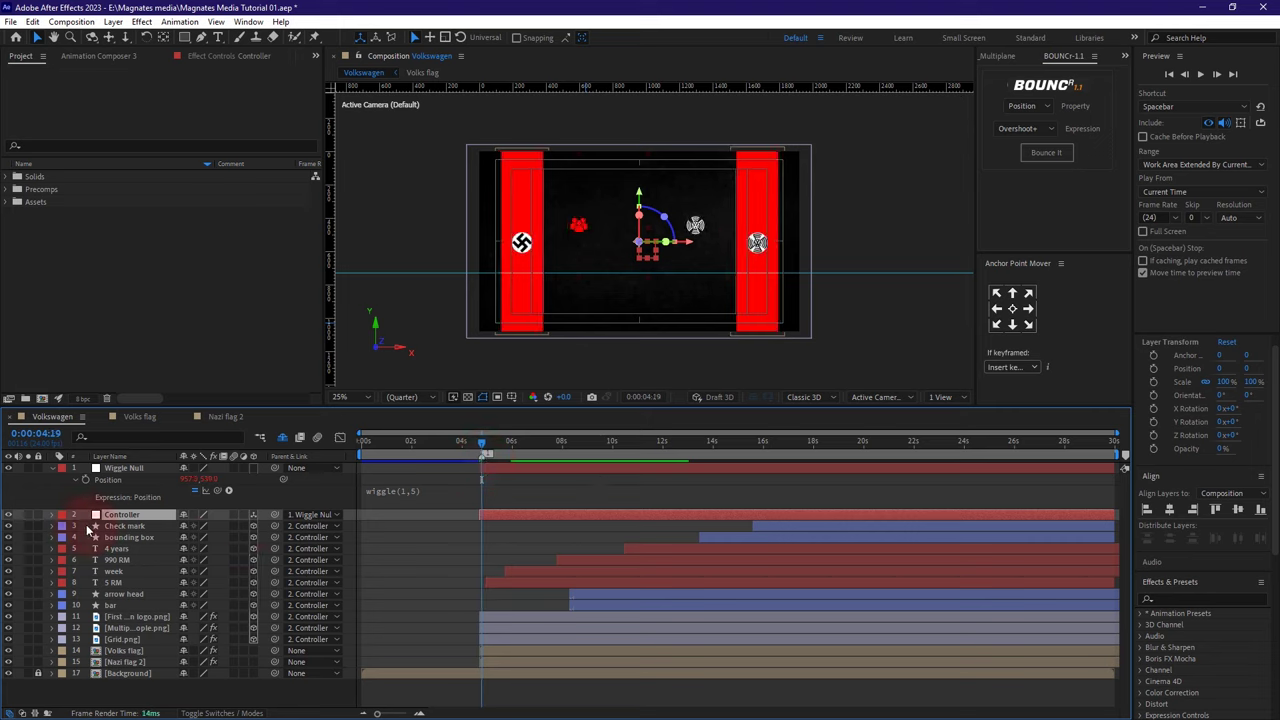
key("p")
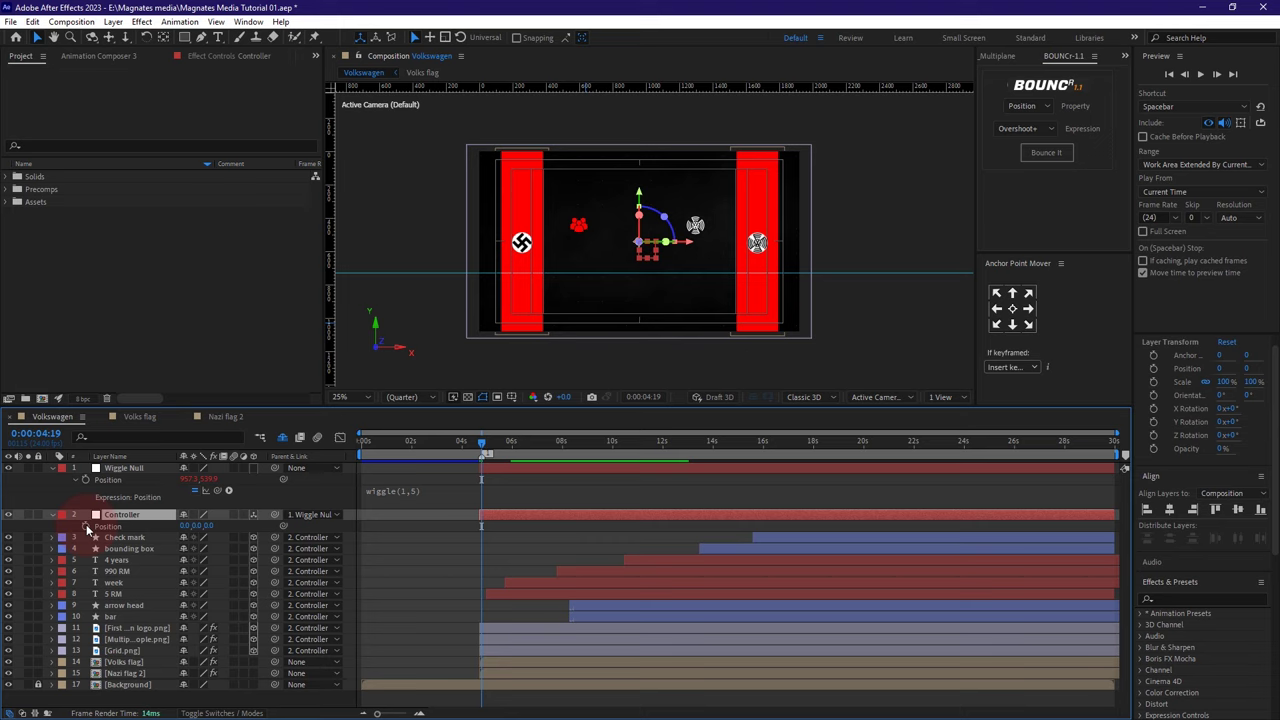
left_click(86, 526)
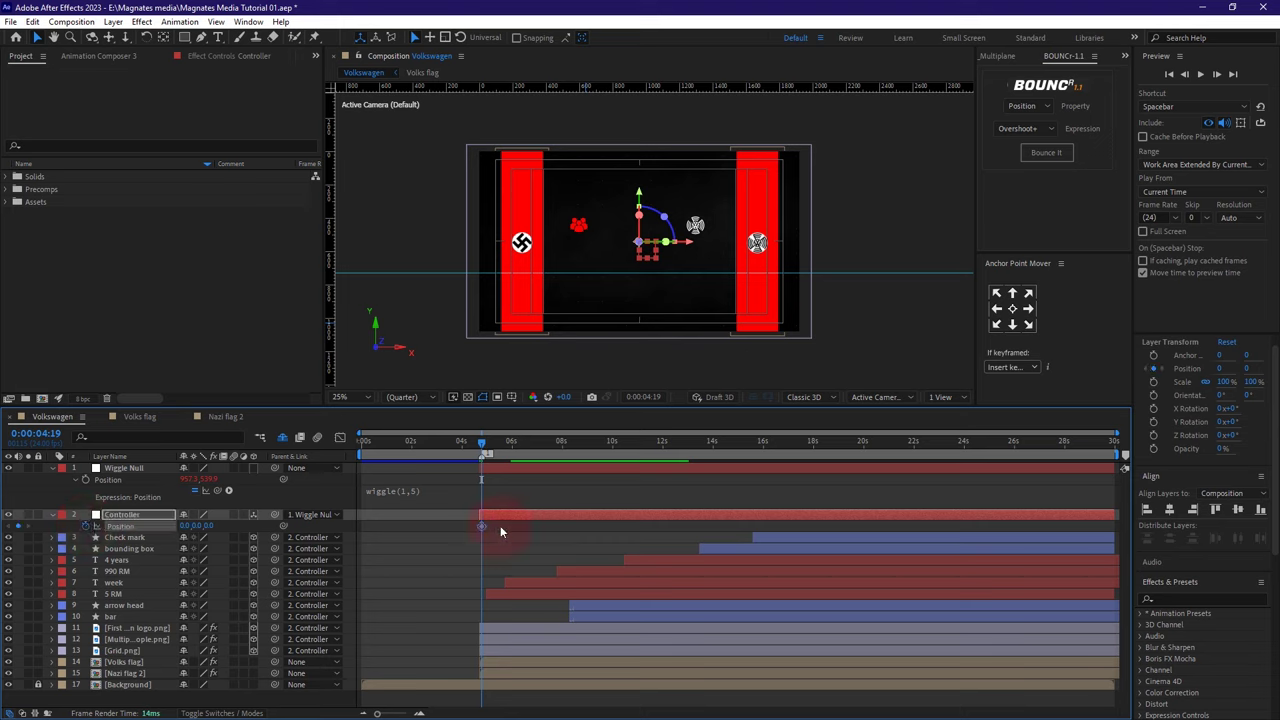
left_click_drag(209, 525, 199, 528)
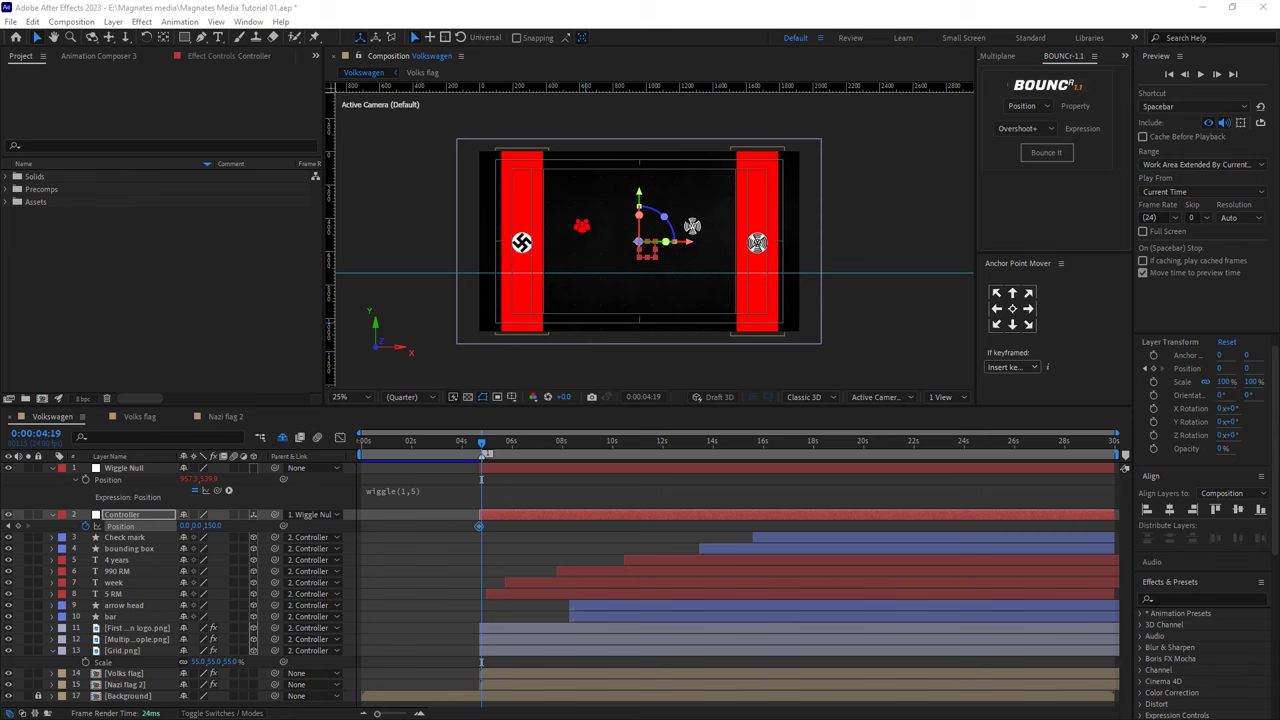
- Set Controller's Z position to 0 at 0:00:17:07
left_click(211, 527)
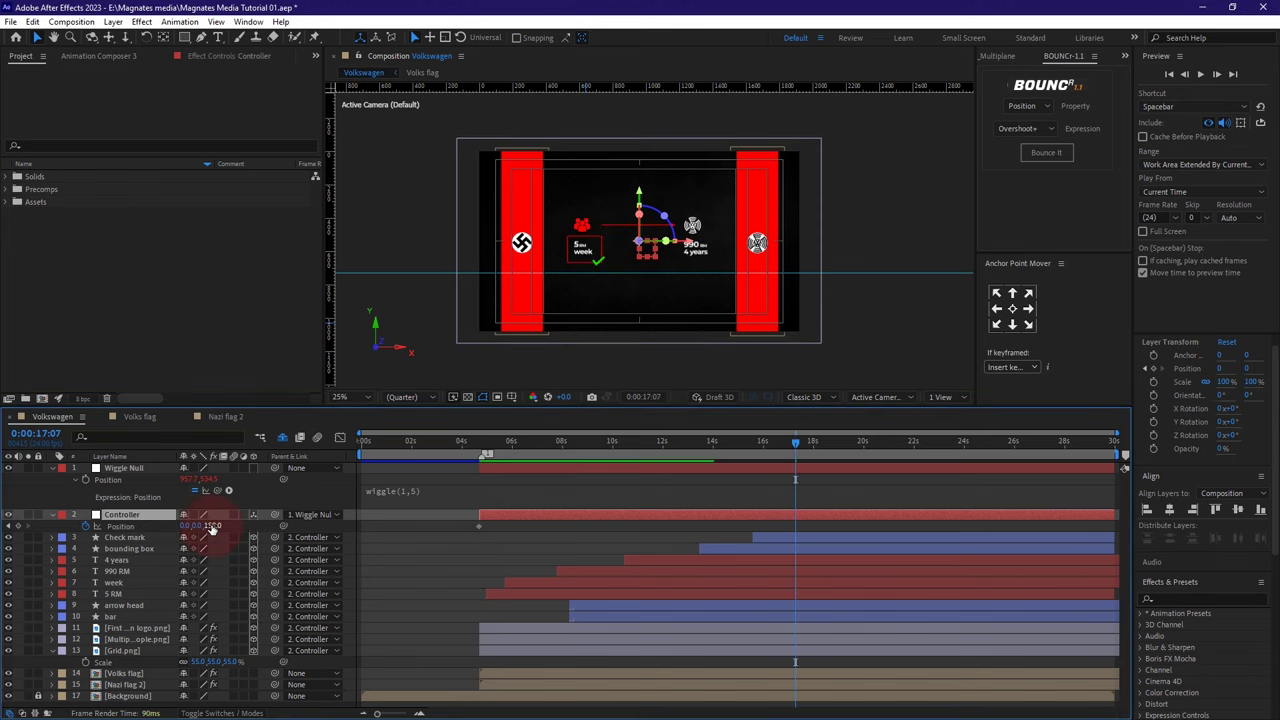
left_click(212, 527)
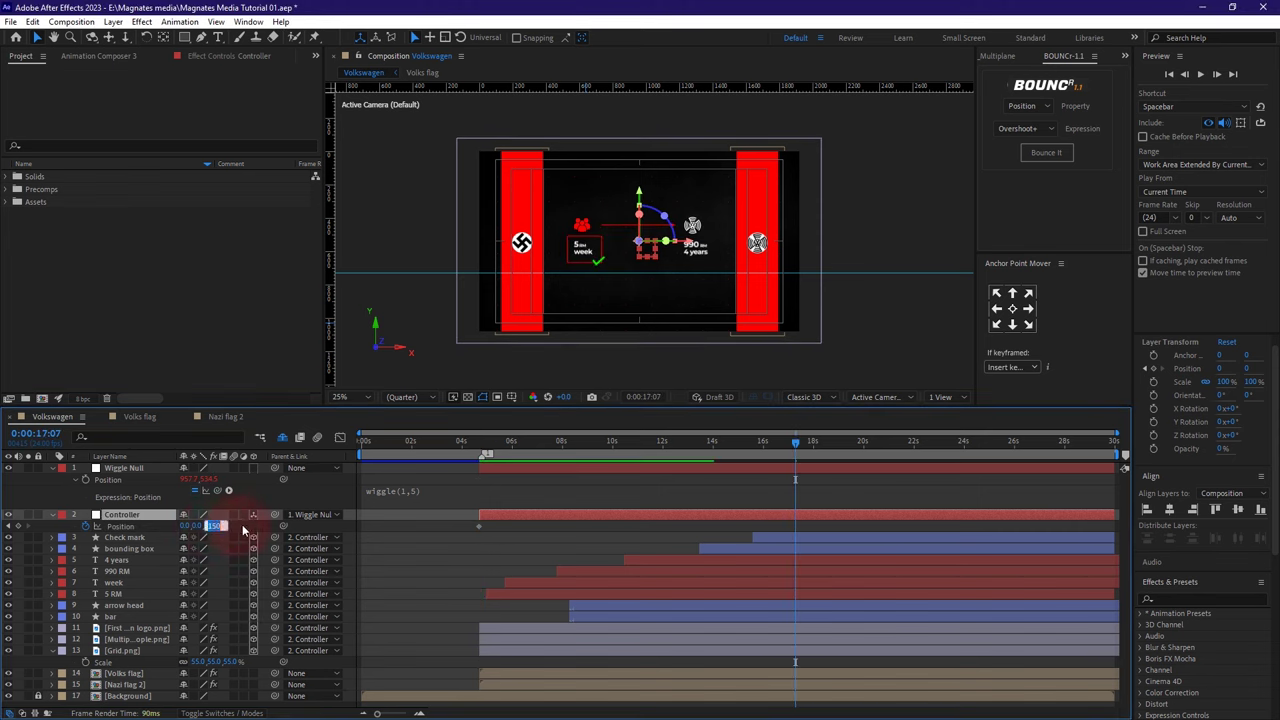
type("0")
key("Return")
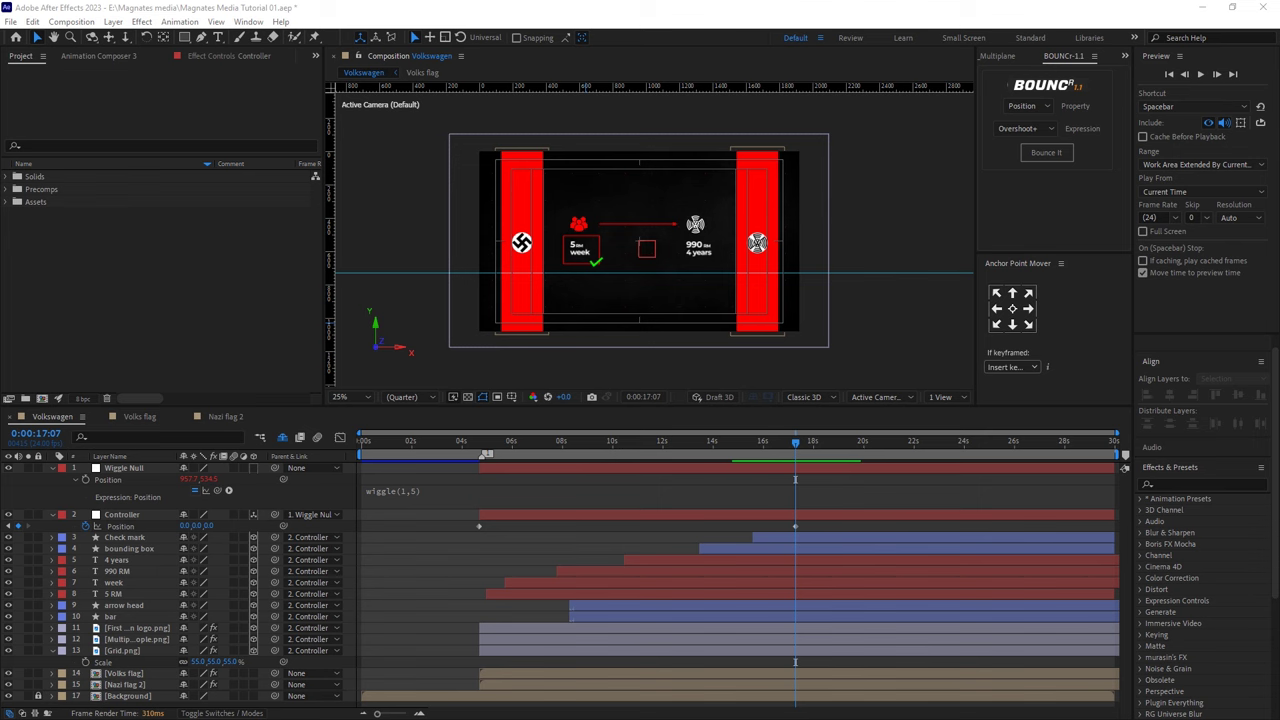
- Add a Controller Position keyframe at 0:00:19:00 with Y set to -850 to move the graphics up out of frame
left_click(206, 524)
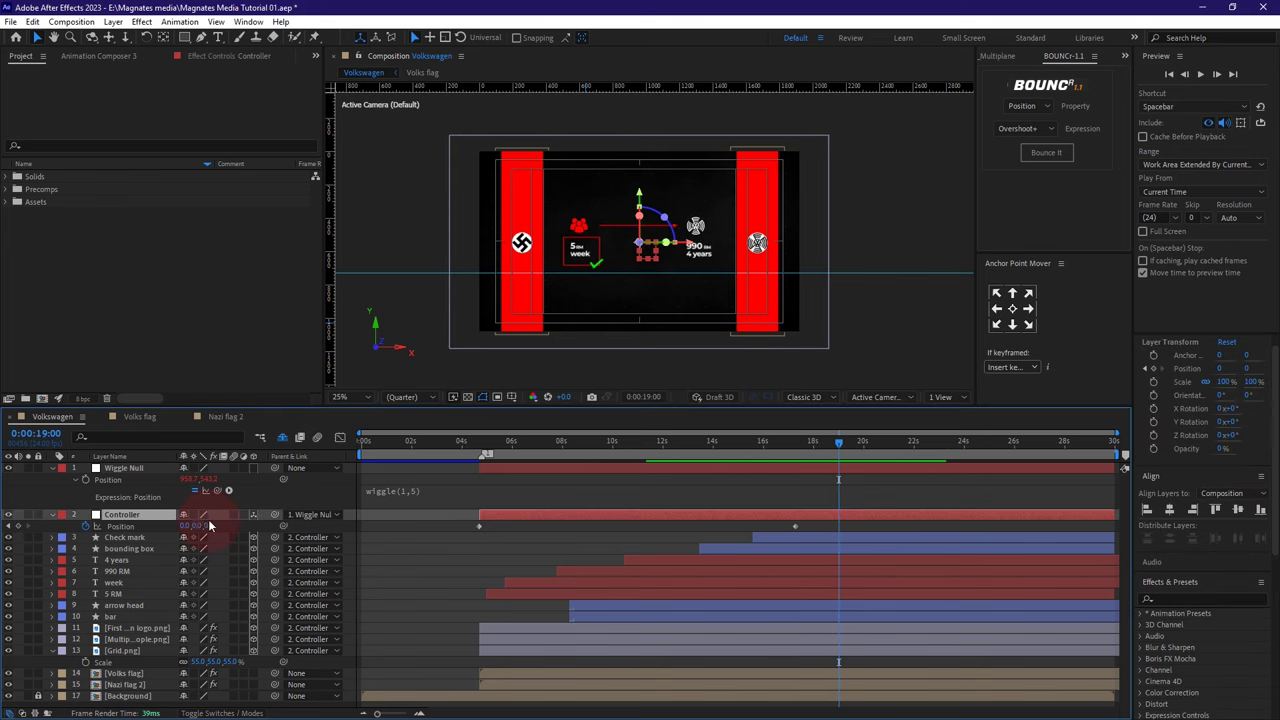
left_click_drag(208, 524, 3, 617)
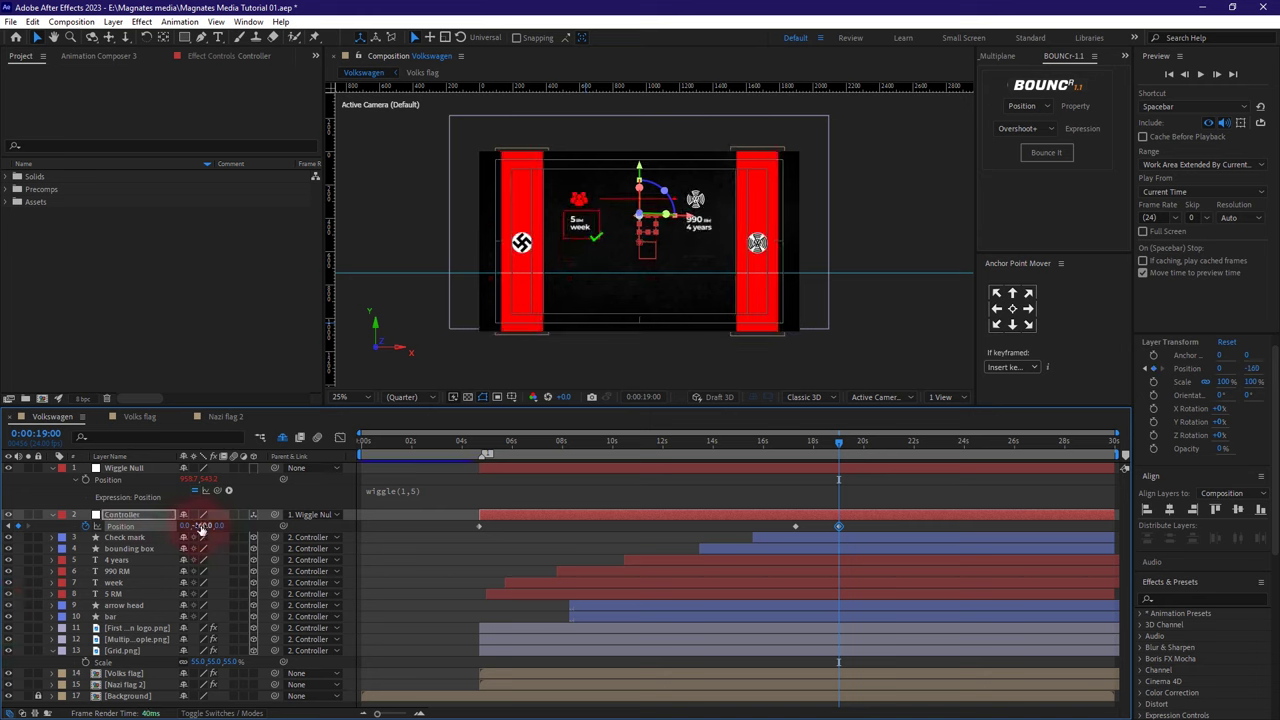
left_click_drag(200, 530, 132, 540)
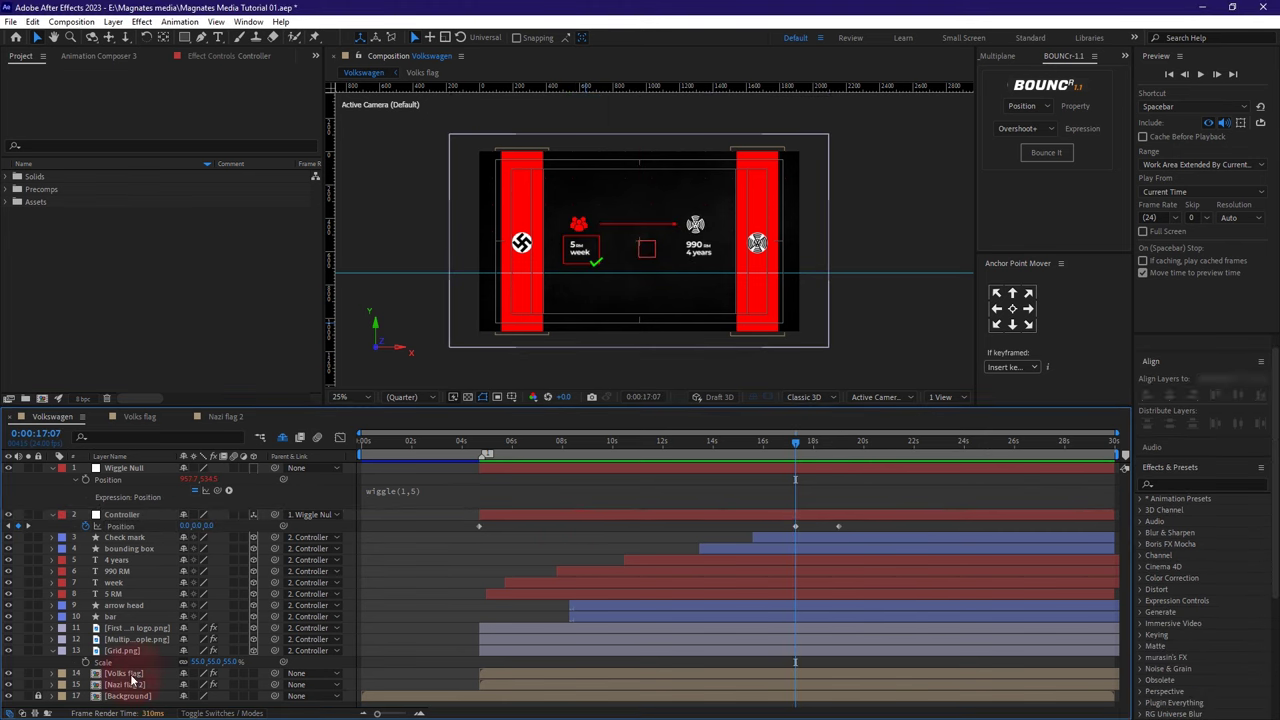
- Keyframe Grid.png's Opacity from 100% at 0:00:17:07 to 0% at 0:00:19:00 and trim the layer's end there
left_click(117, 652)
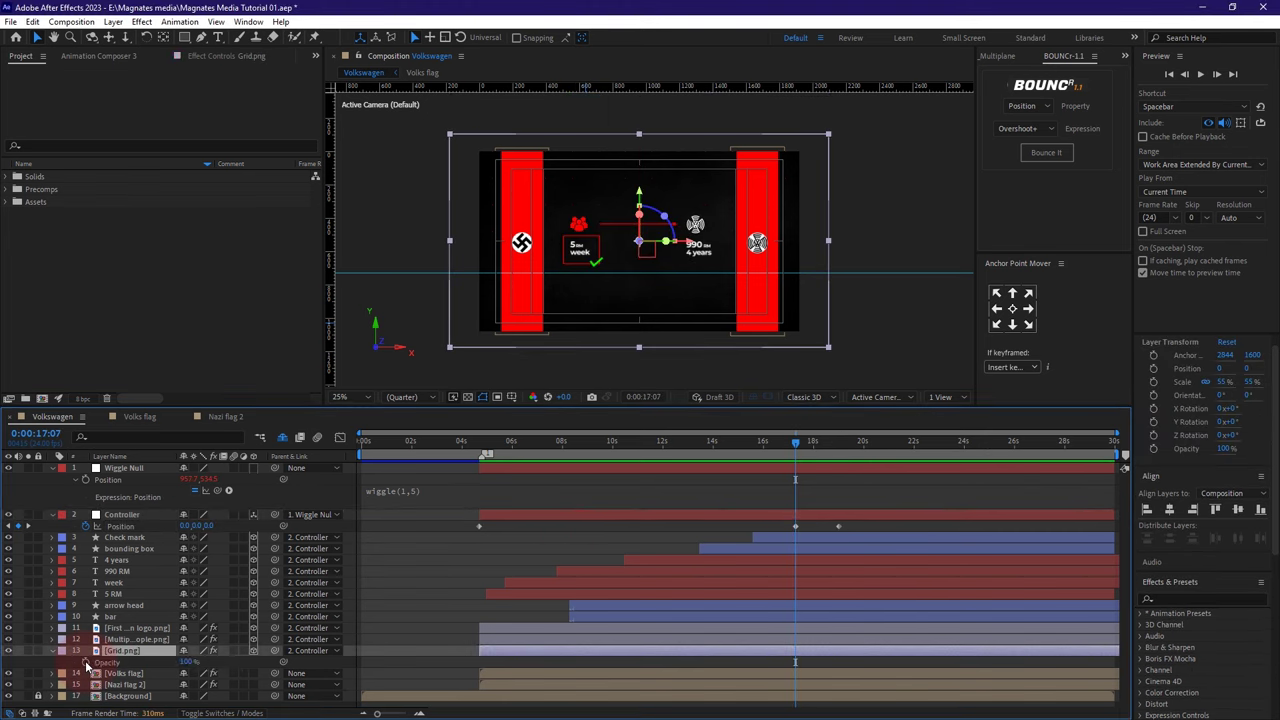
key("alt+shift+t")
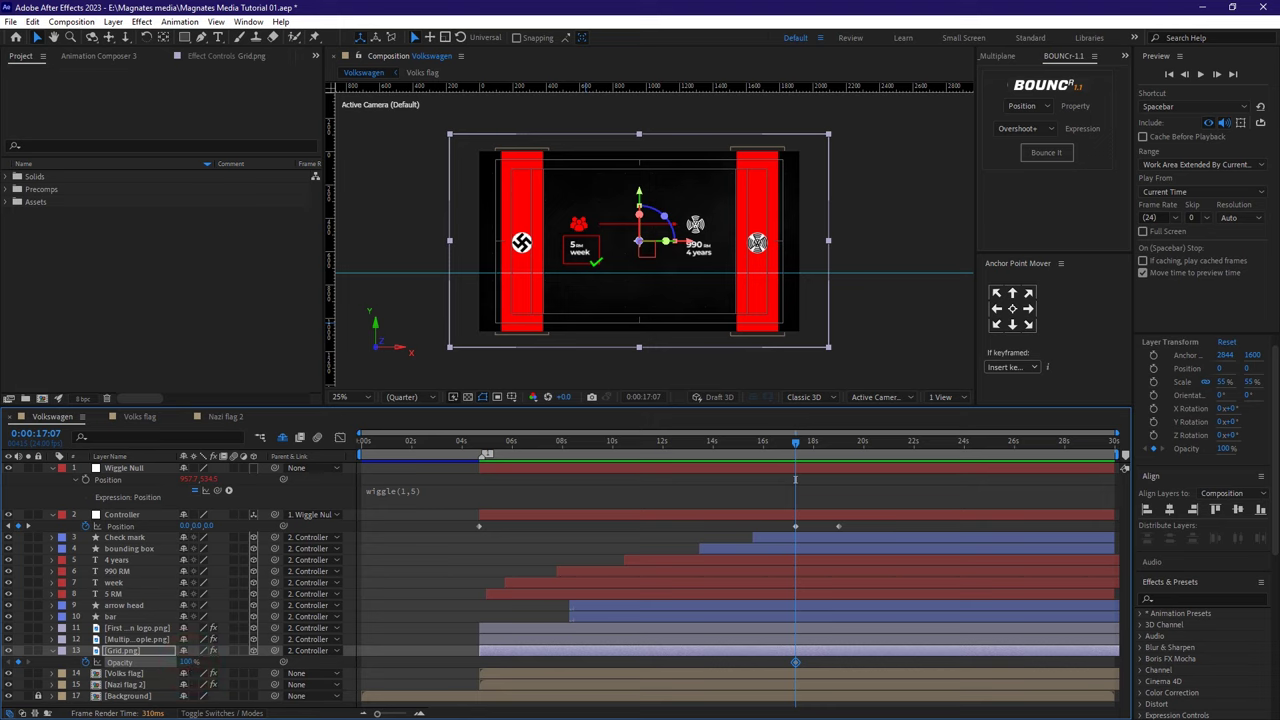
left_click(35, 433)
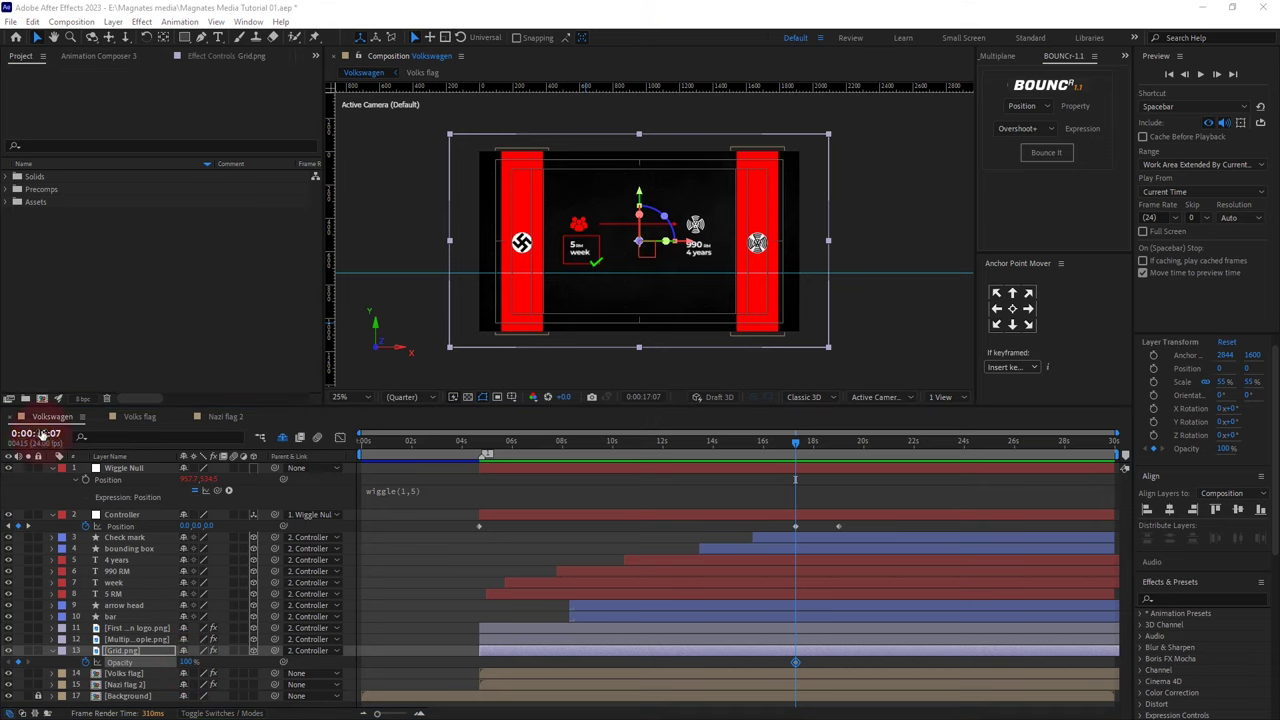
type("1900")
left_click(516, 568)
left_click(188, 668)
left_click_drag(188, 668, 14, 663)
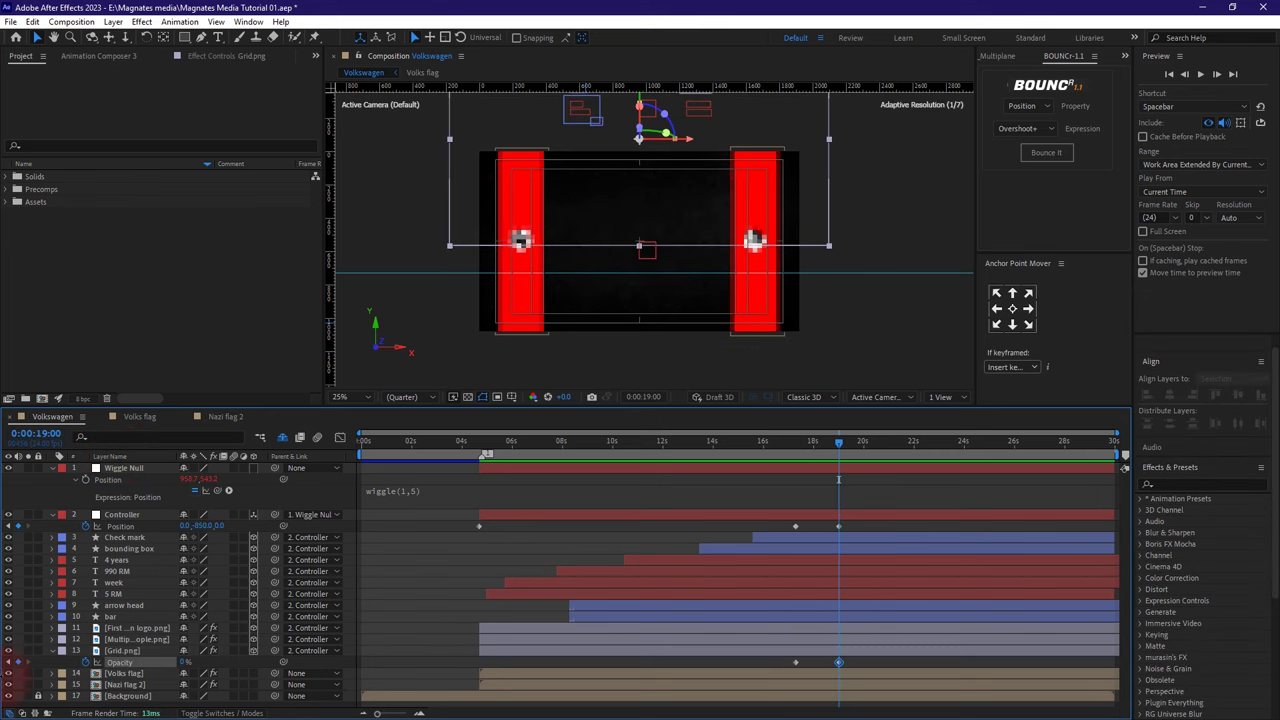
left_click(816, 650)
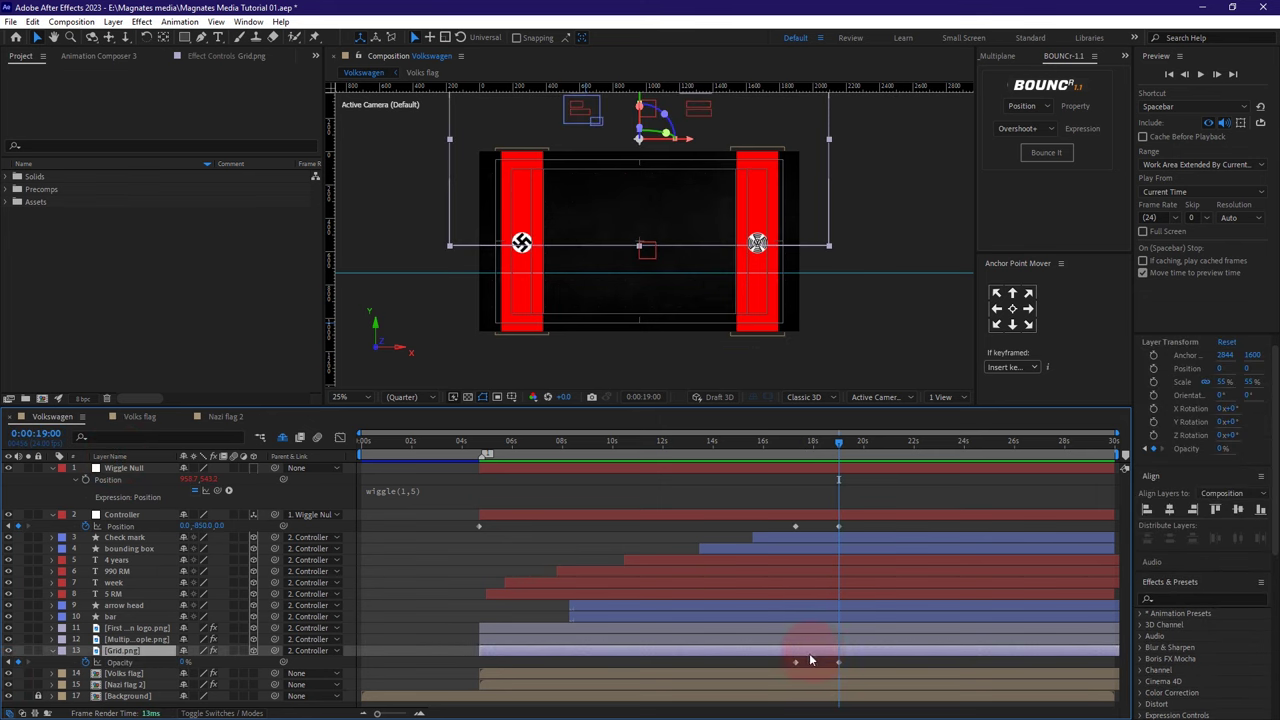
key("alt+bracketright")
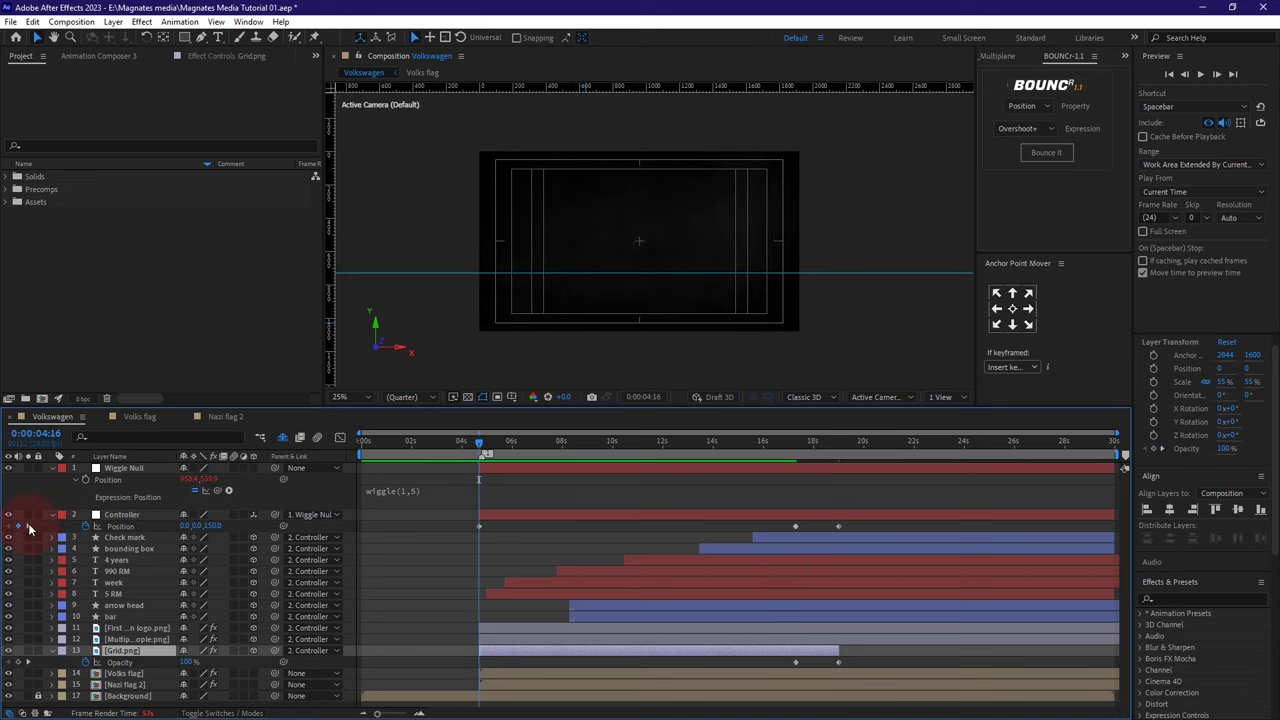
- At 0:00:17:07, duplicate the red Multiple people.png layer and place the copy, with no parent, below Grid.png
left_click(28, 526)
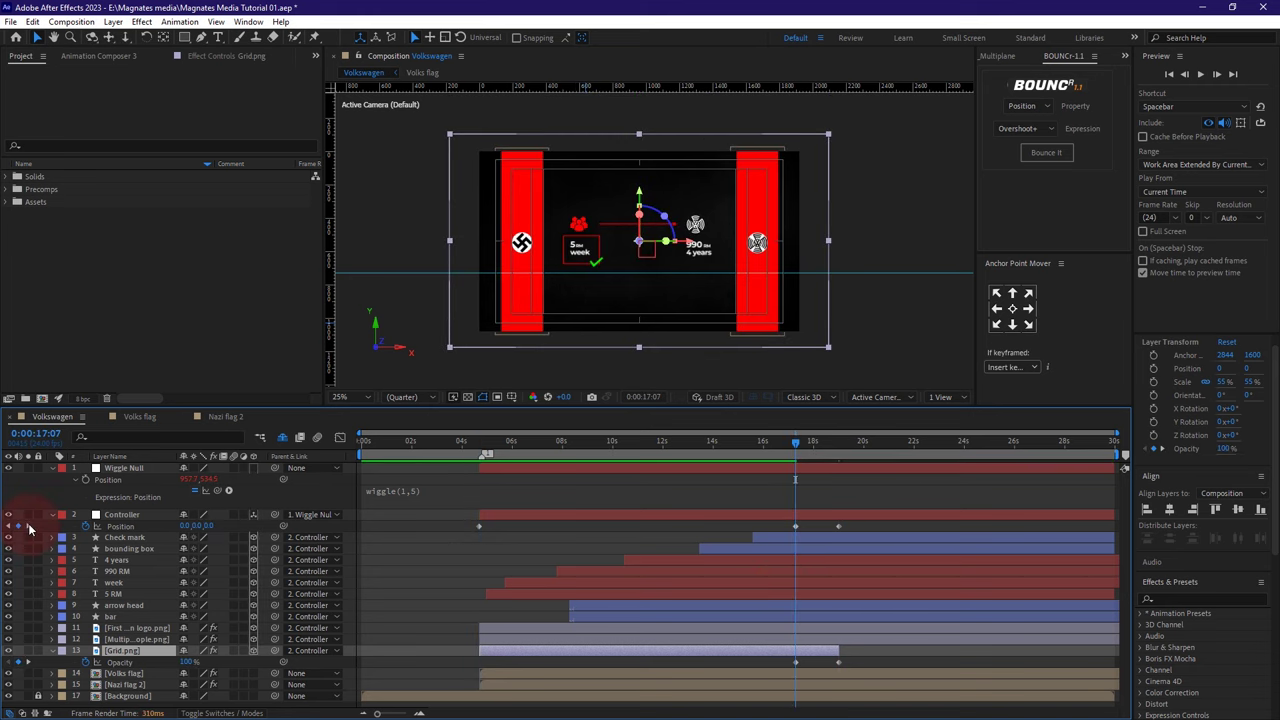
left_click(931, 522)
left_click(576, 224)
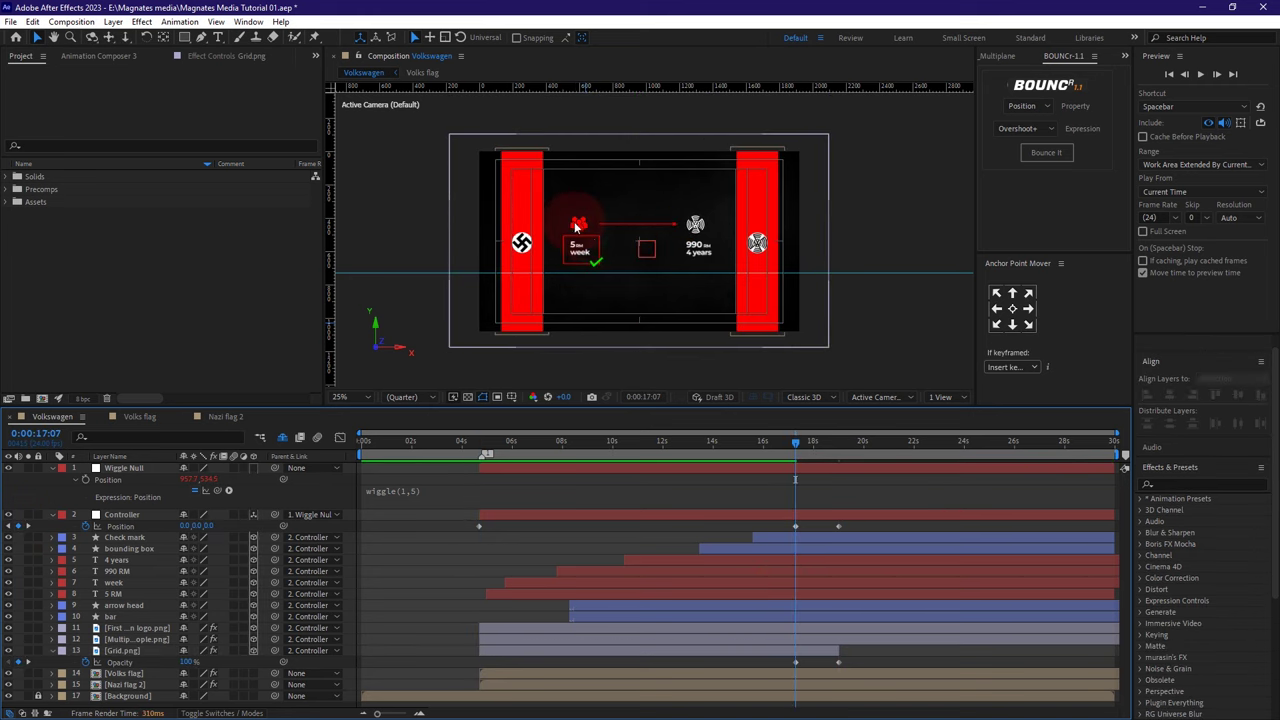
left_click(576, 226)
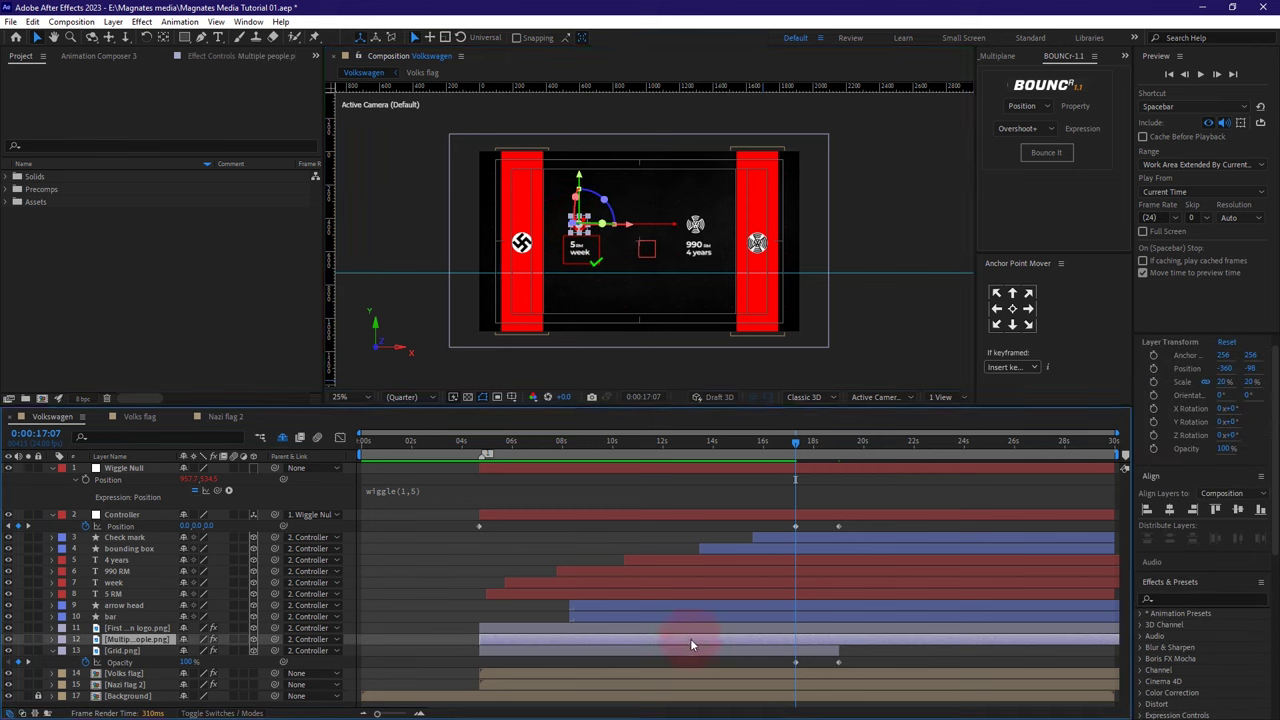
key("ctrl+d")
left_click(336, 639)
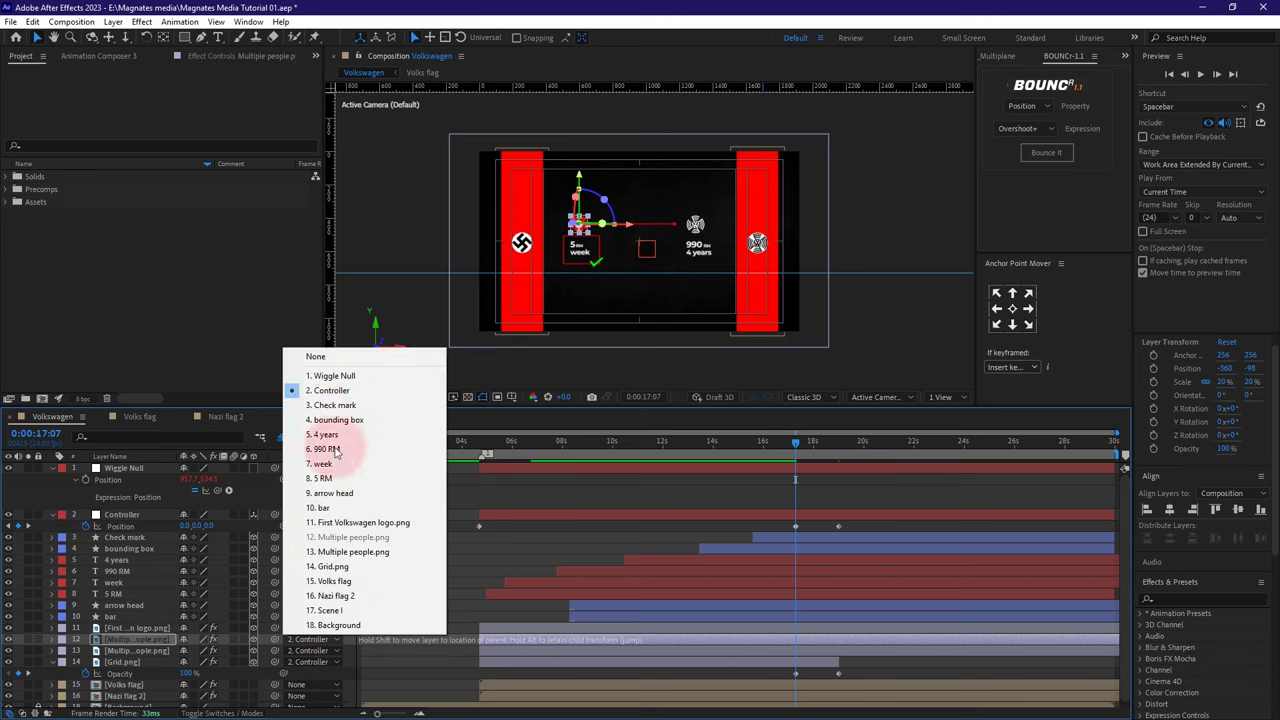
left_click(333, 358)
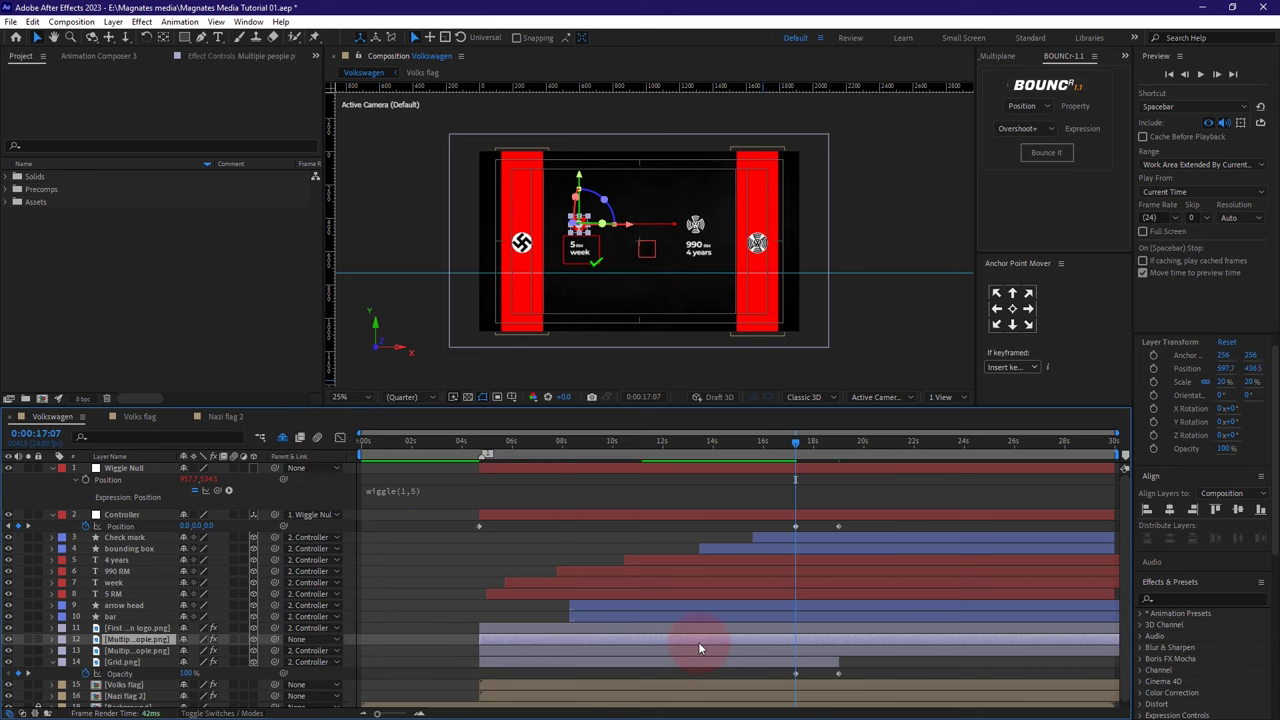
key("u")
left_click_drag(136, 640, 141, 672)
- Label the unparented Multiple people.png copy yellow and make it begin at 0:00:17:07
left_click(63, 662)
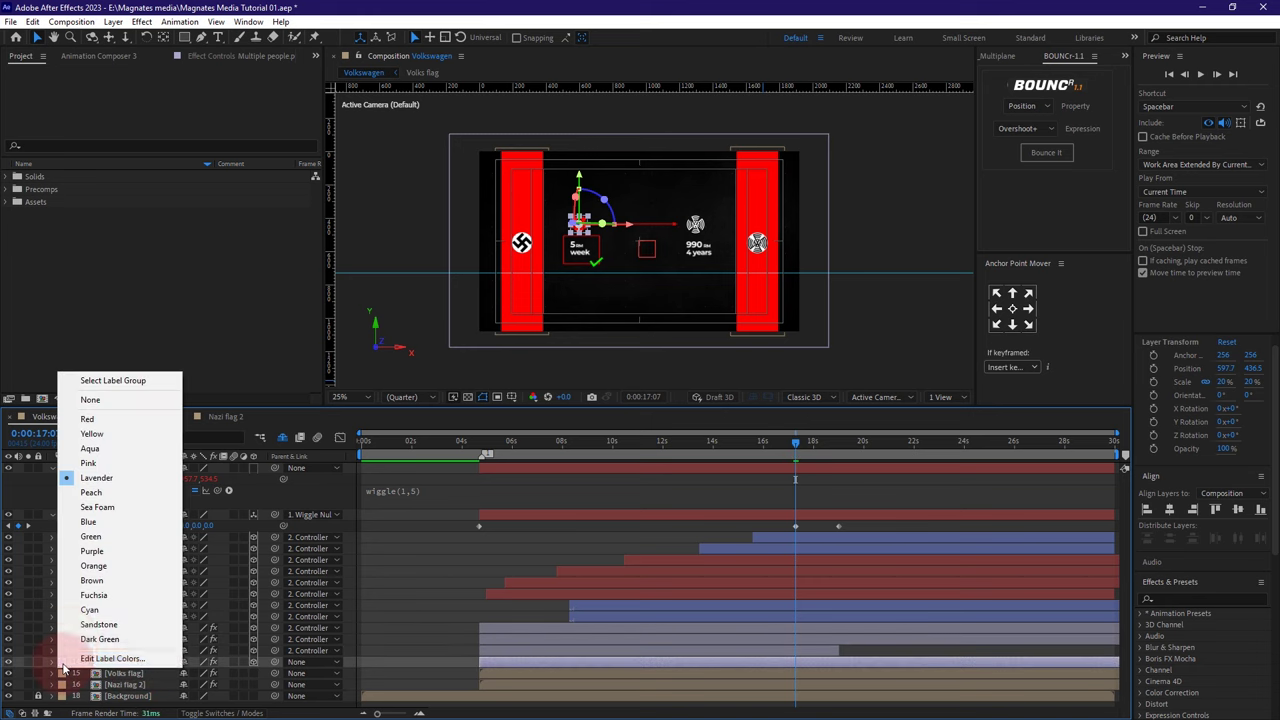
left_click(116, 434)
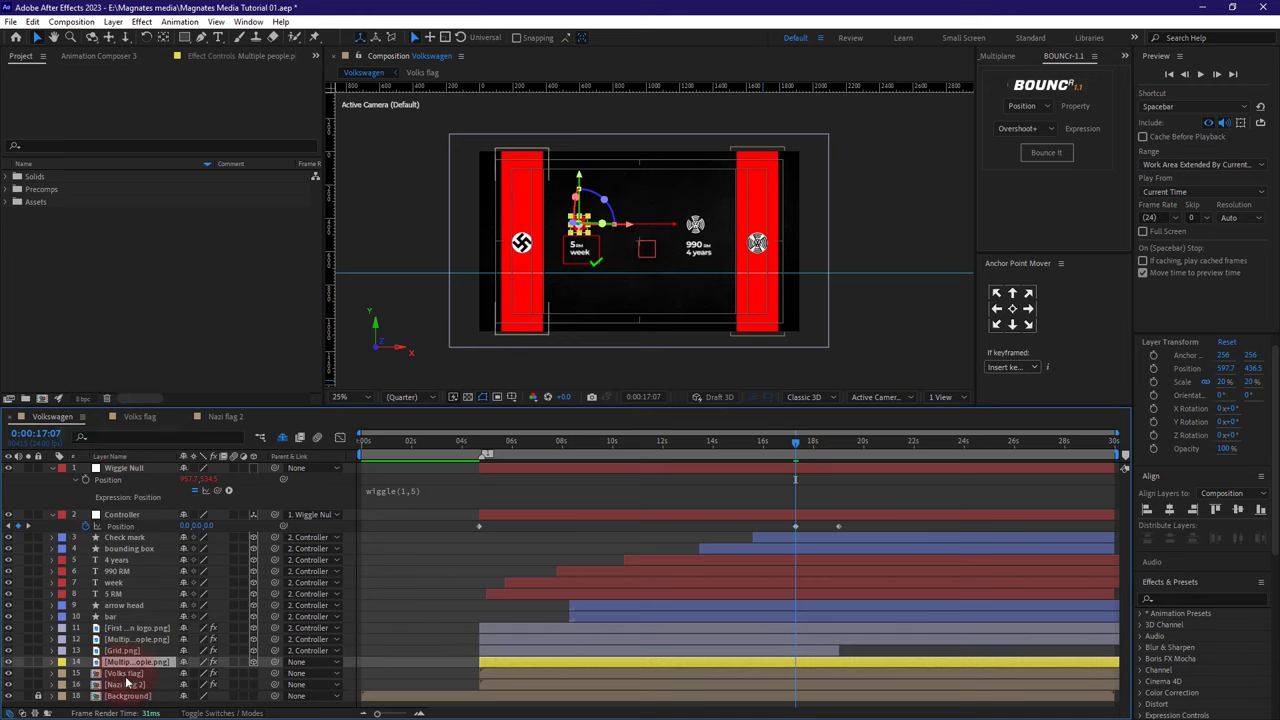
left_click(603, 667)
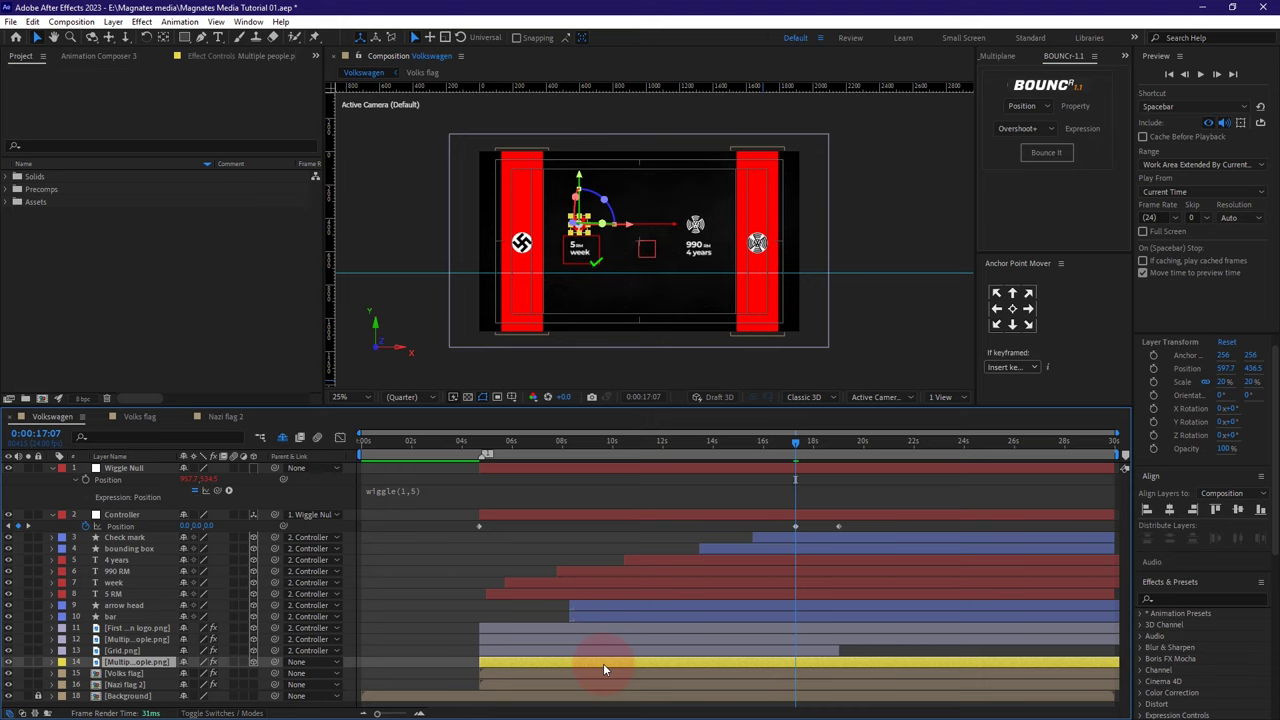
left_click_drag(603, 667, 918, 665)
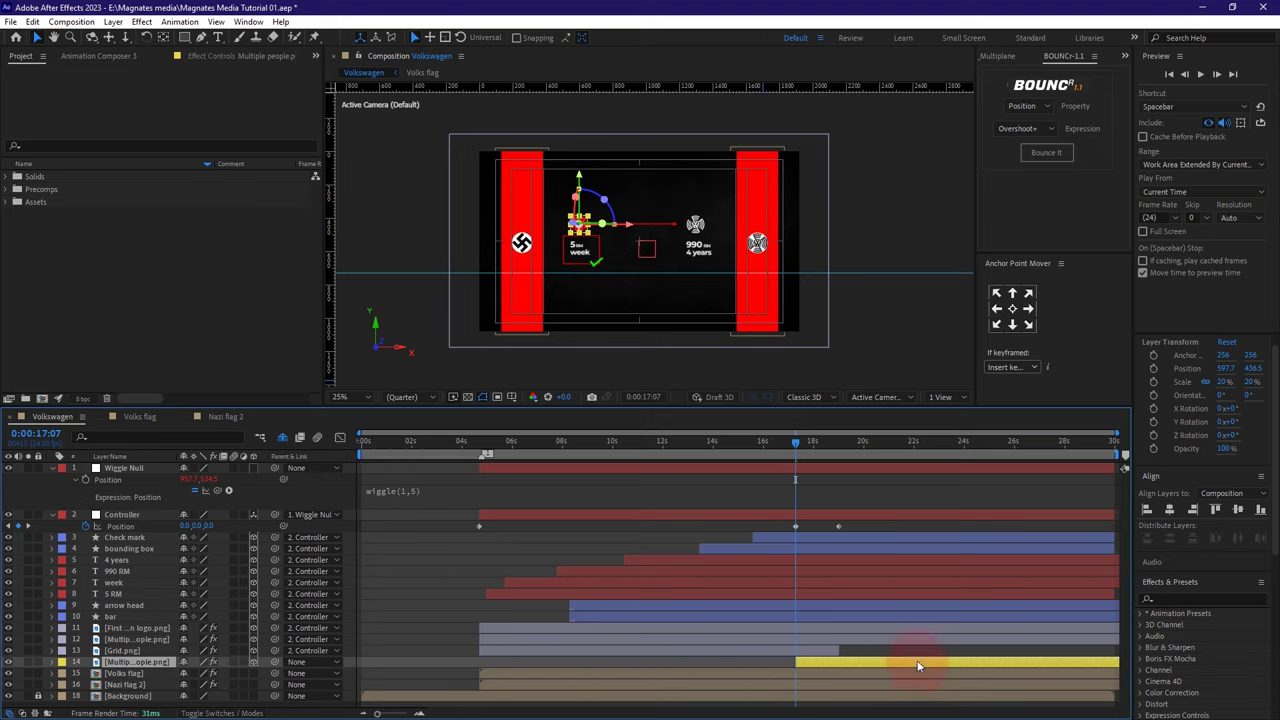
- Easy-ease Controller's last two Position keyframes and shape their speed graph for a fast start and a slow finish
left_click(799, 527)
left_click(838, 527, "shift")
right_click(838, 527)
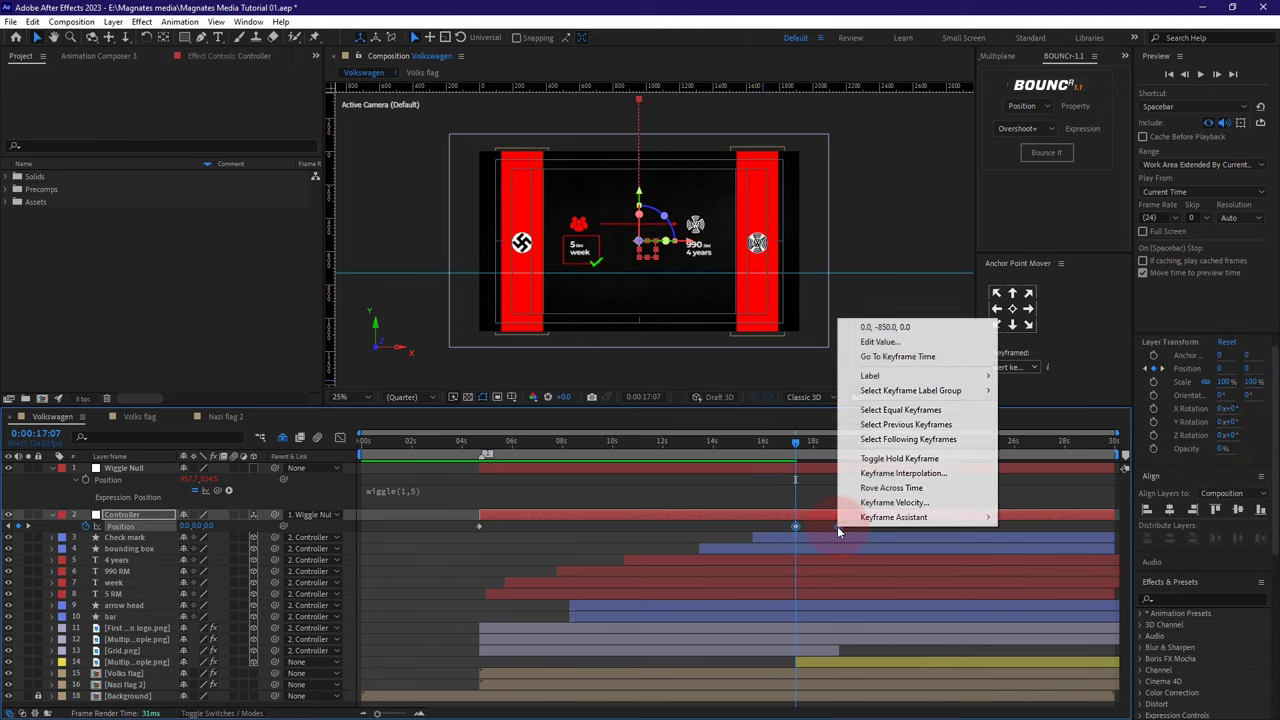
mouse_move(900, 517)
left_click(1034, 564)
left_click(340, 438)
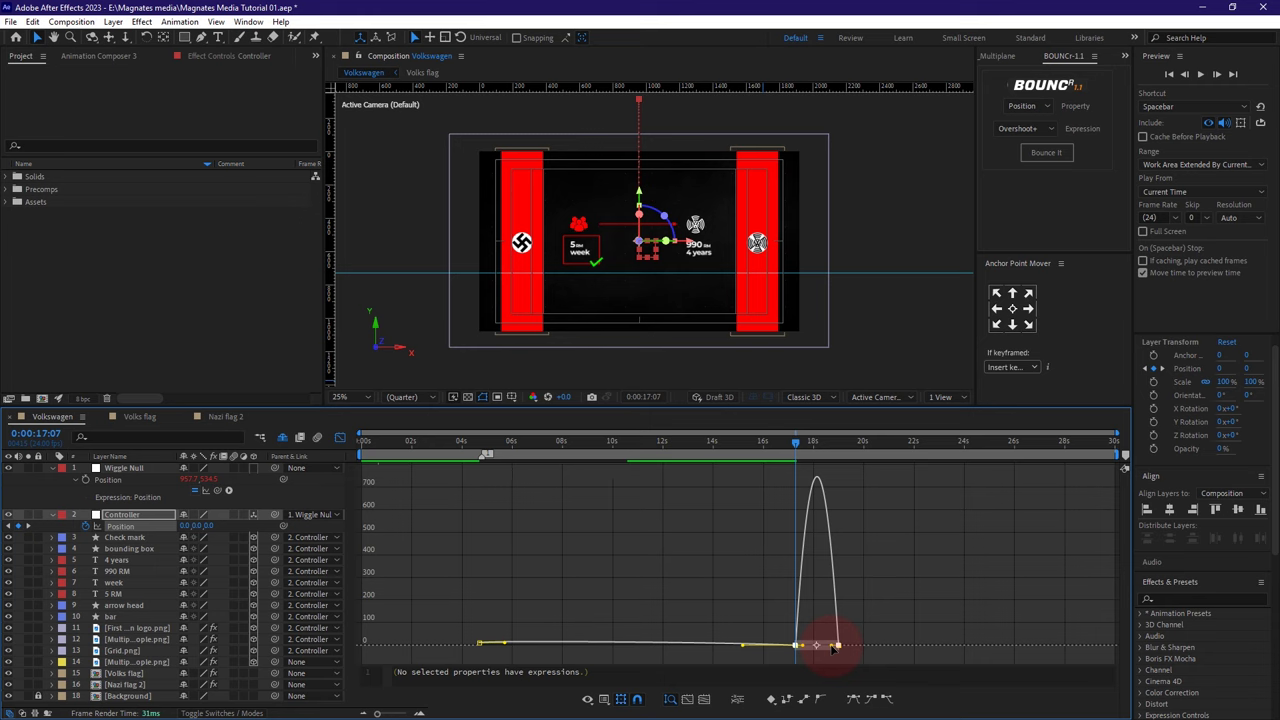
left_click_drag(818, 649, 780, 657)
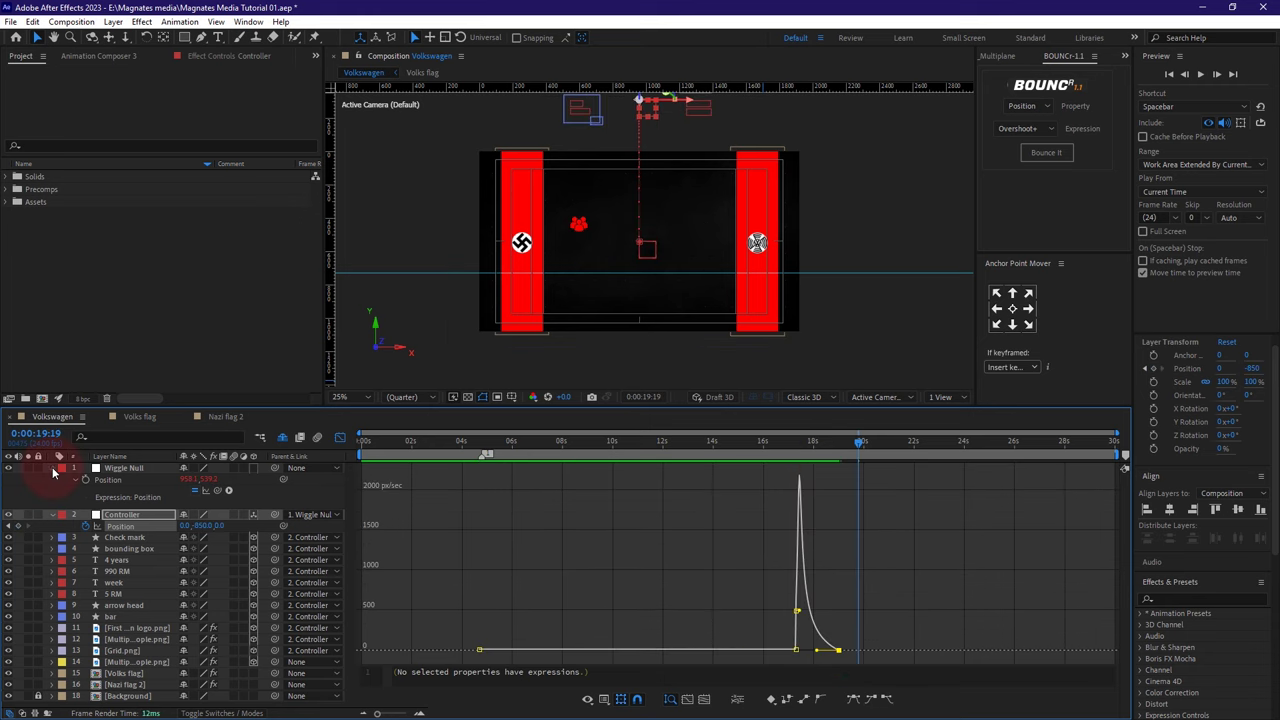
- Scale the yellow-labelled Multiple people.png layer to 35% and move it near the centre, at about 858.7, 552.5
left_click(52, 468)
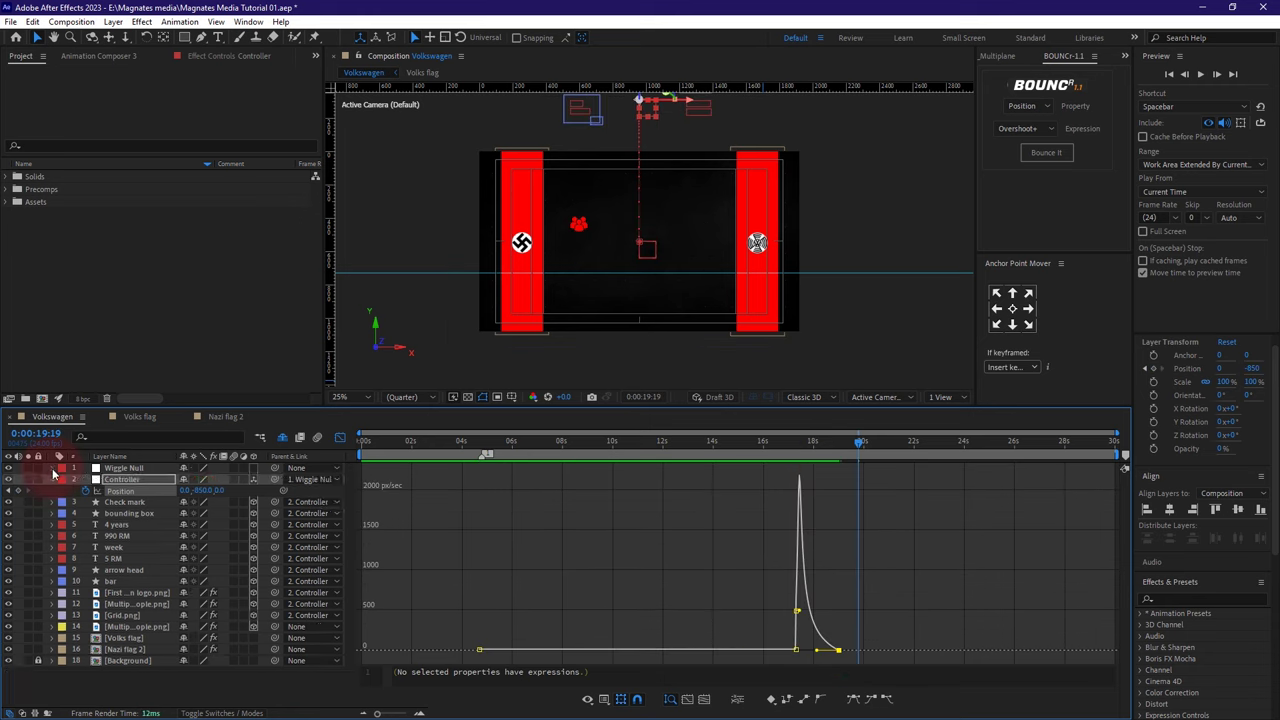
left_click(52, 479)
left_click(125, 615)
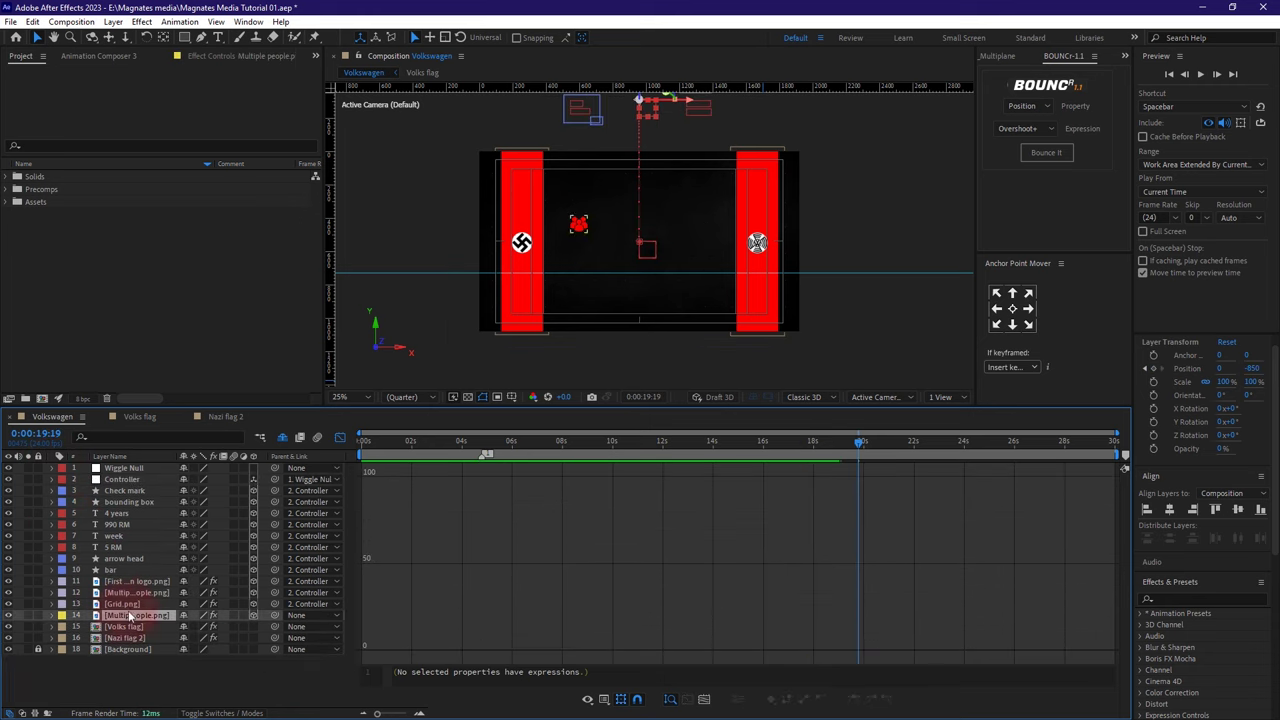
scroll(630, 238, "up", 2)
scroll(630, 238, "up", 2)
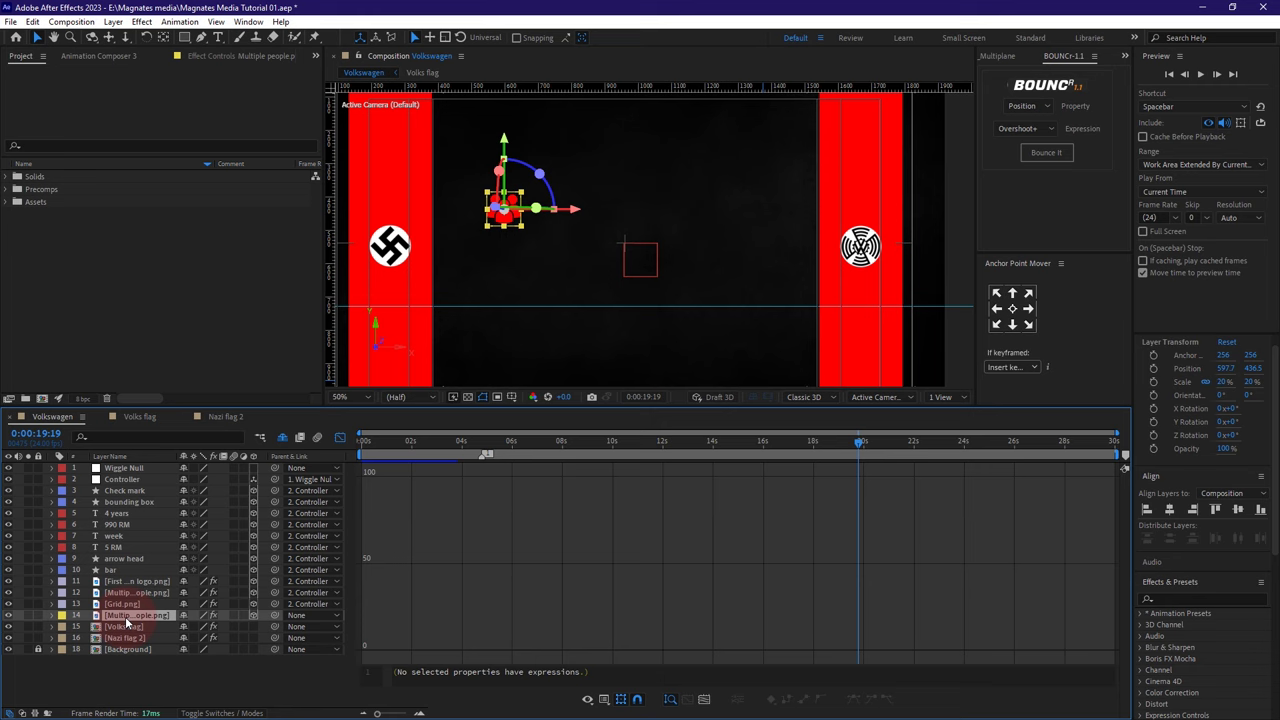
key("s")
left_click_drag(229, 627, 241, 627)
left_click_drag(507, 157, 508, 204)
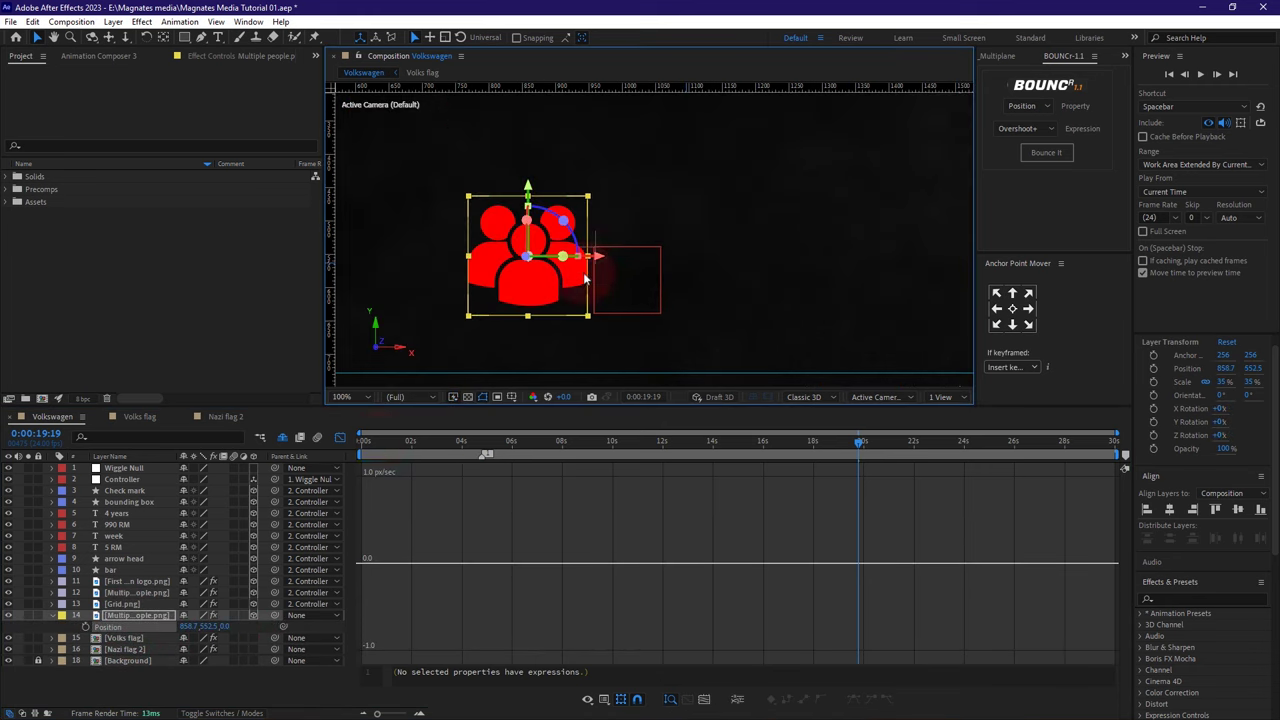
- Duplicate the yellow-labelled Multiple people.png layer
left_click(88, 686)
left_click(118, 615)
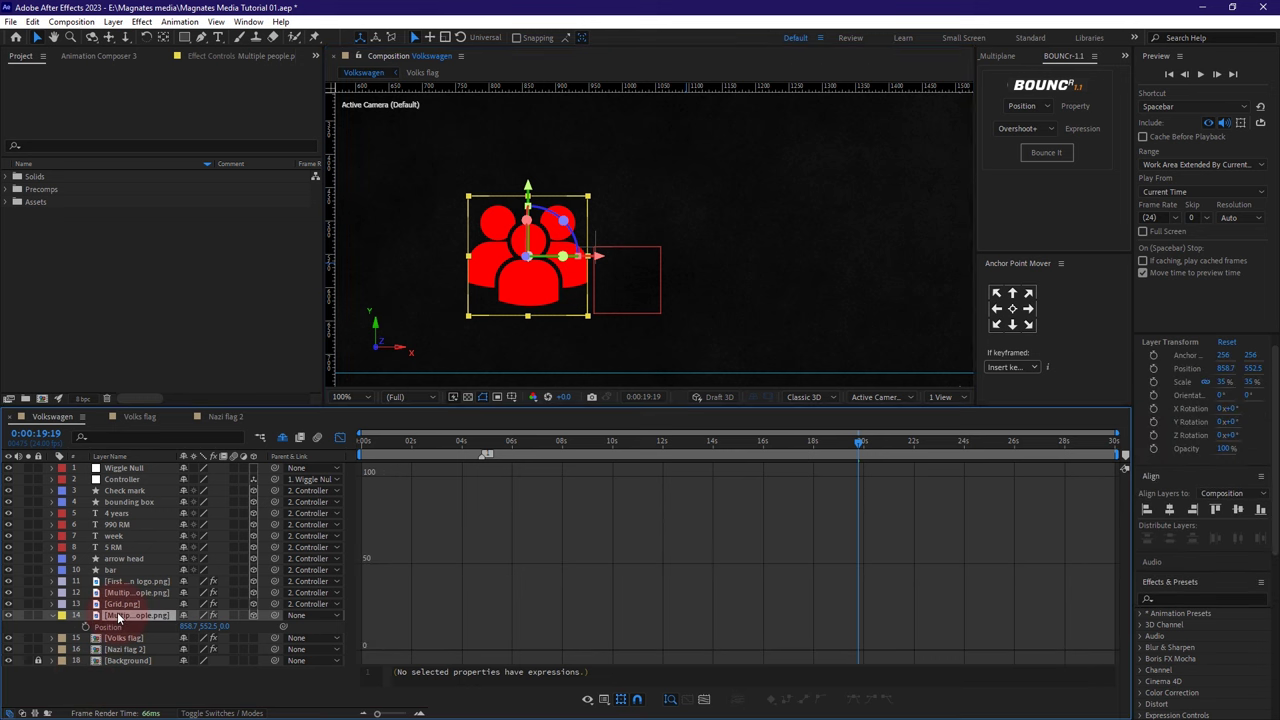
key("ctrl+d")
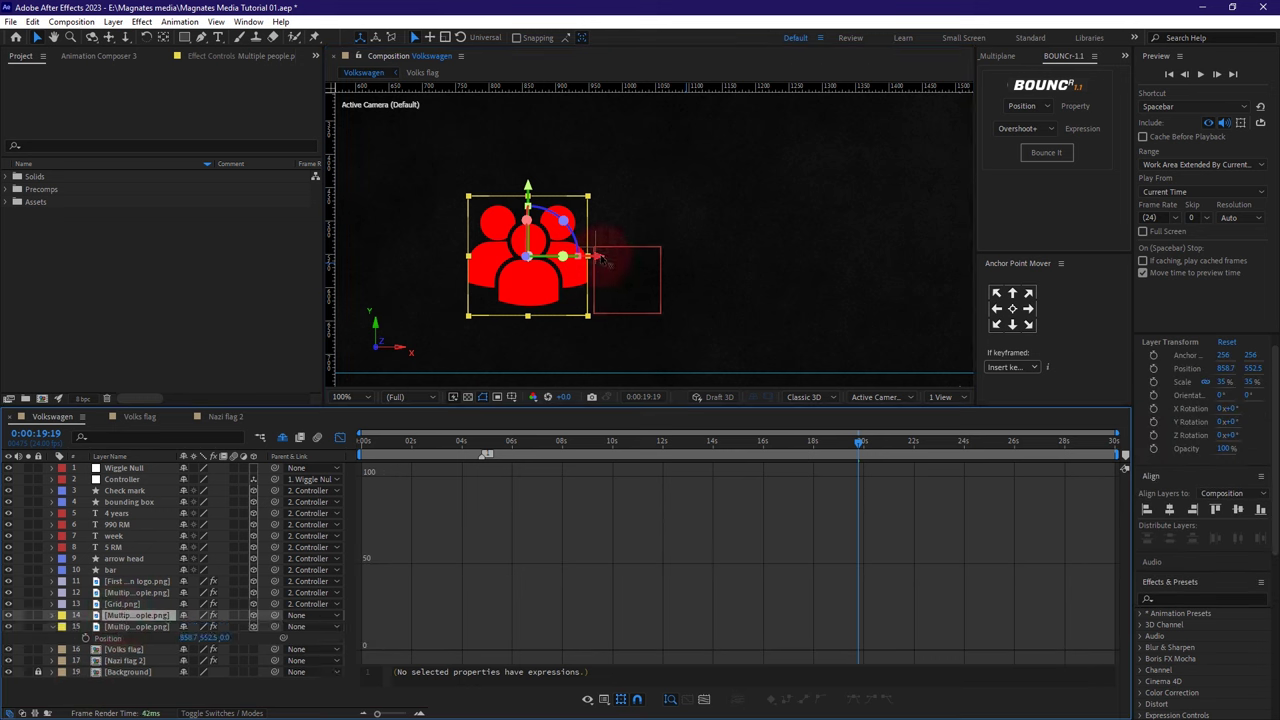